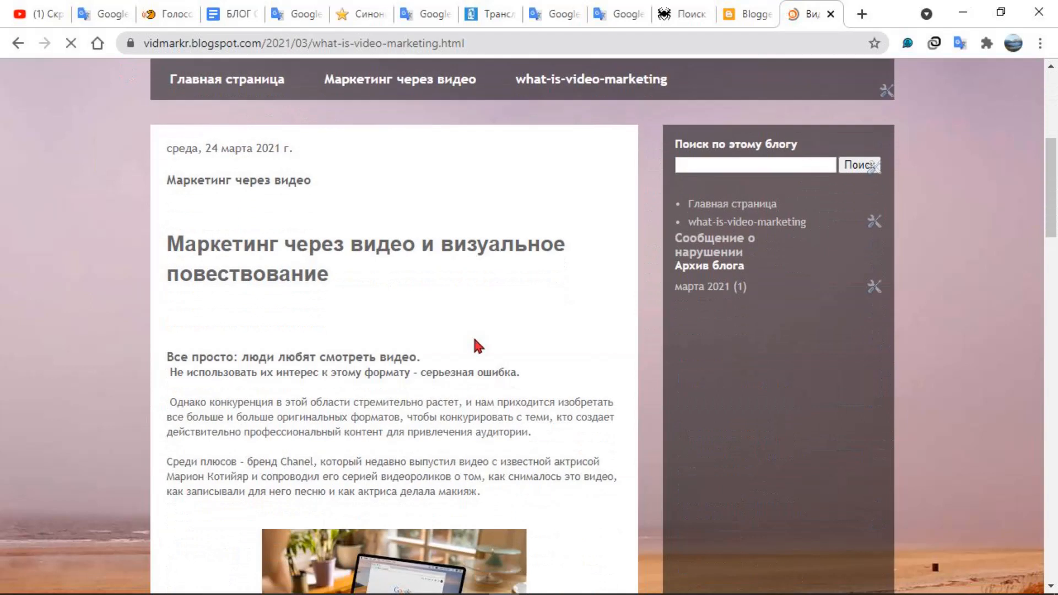
# Look through the published blog post "Маркетинг через видео", including its images, embedded video and comment section
pyautogui.scroll(-10, 476, 344)
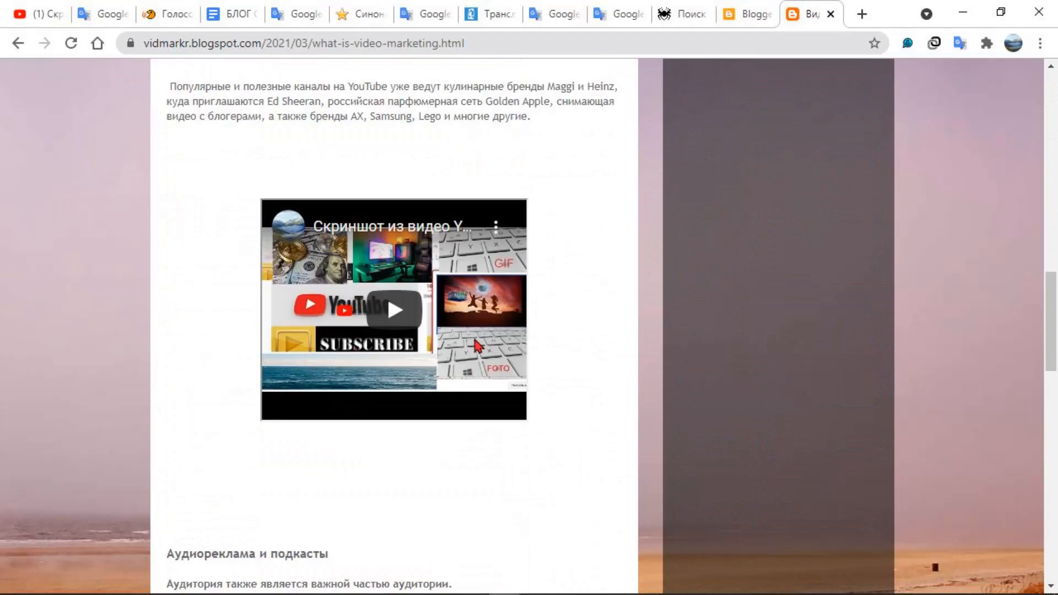
pyautogui.scroll(-15, 474, 345)
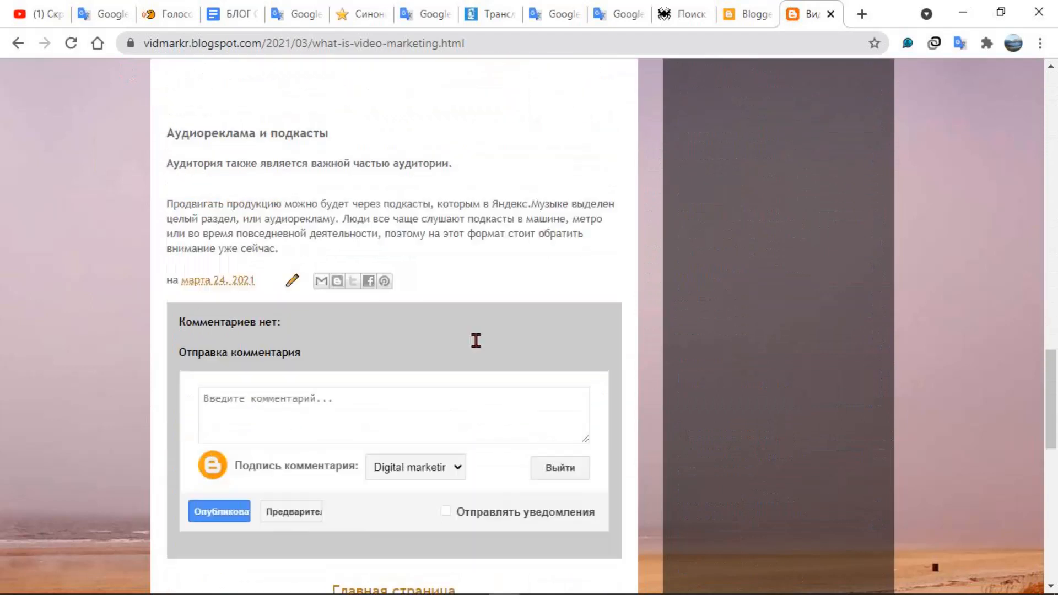
pyautogui.scroll(-1, 483, 362)
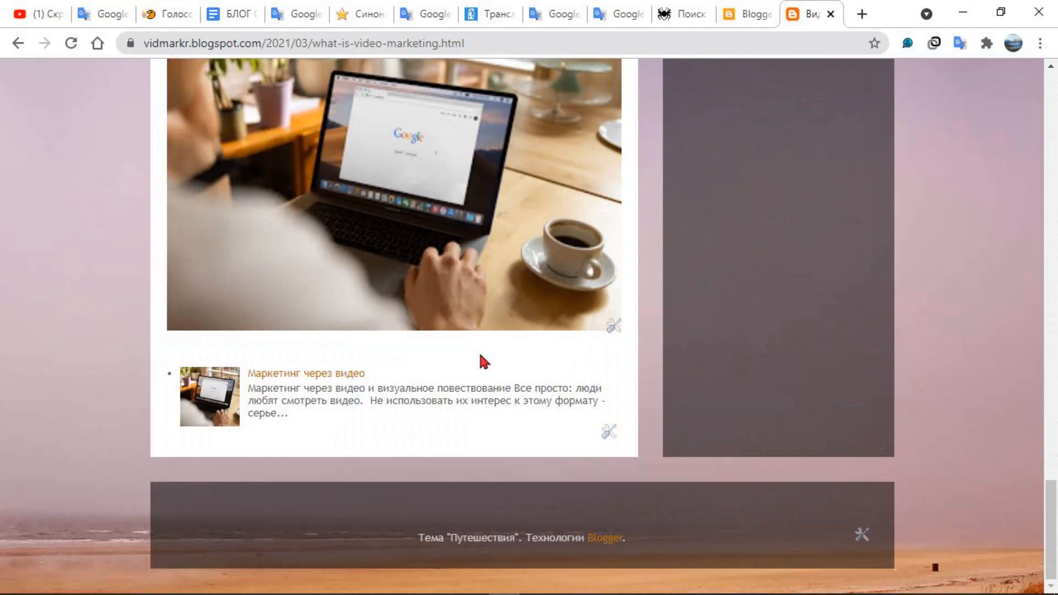
pyautogui.scroll(20, 483, 362)
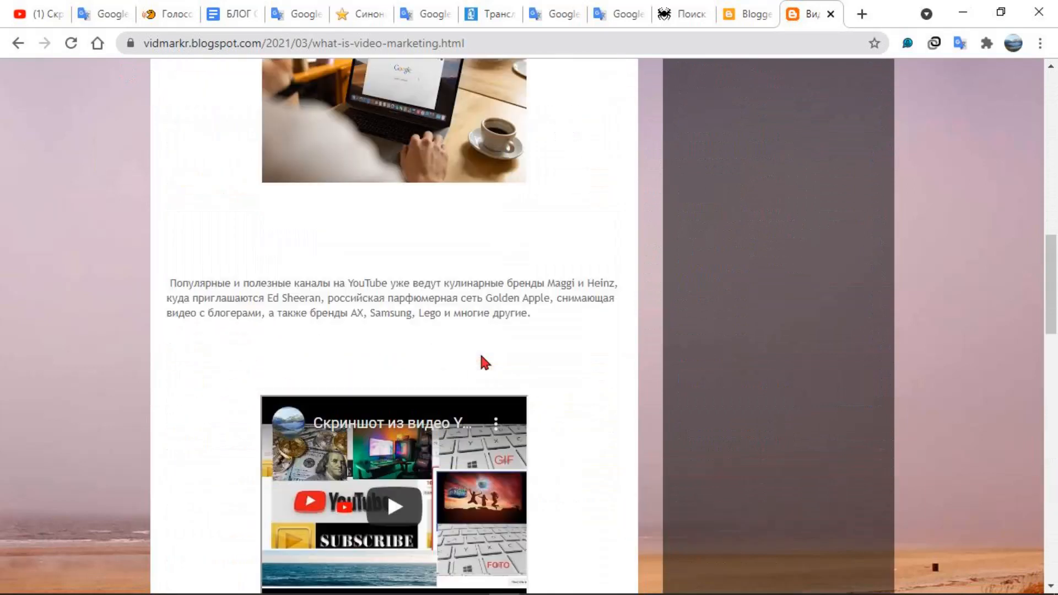
pyautogui.scroll(7, 483, 362)
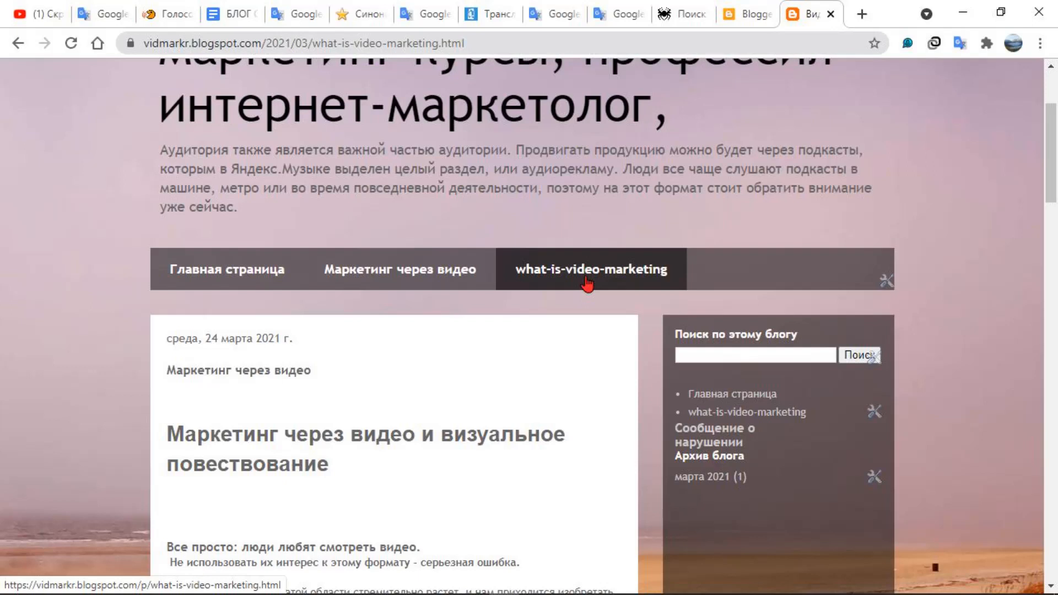
# Open the blog's what-is-video-marketing page and look through its text, image and link
pyautogui.click(587, 280)
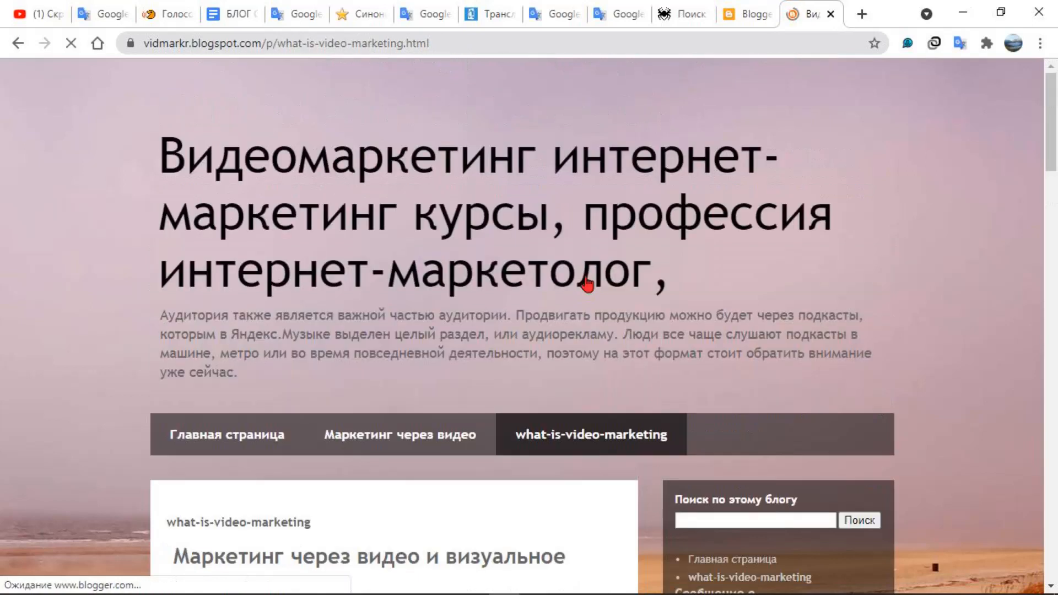
pyautogui.scroll(-9, 595, 311)
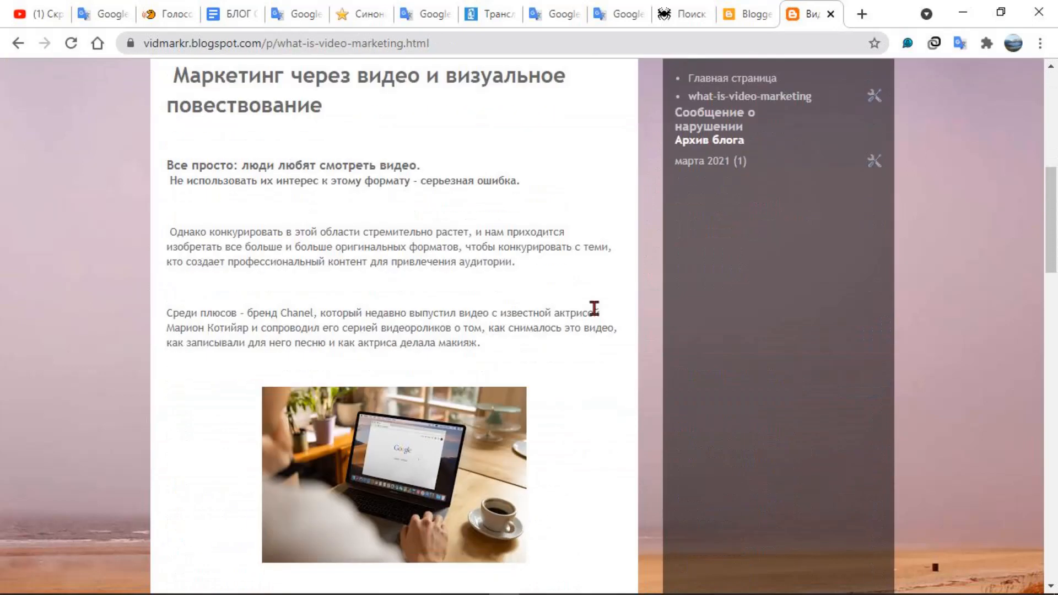
pyautogui.scroll(-15, 593, 308)
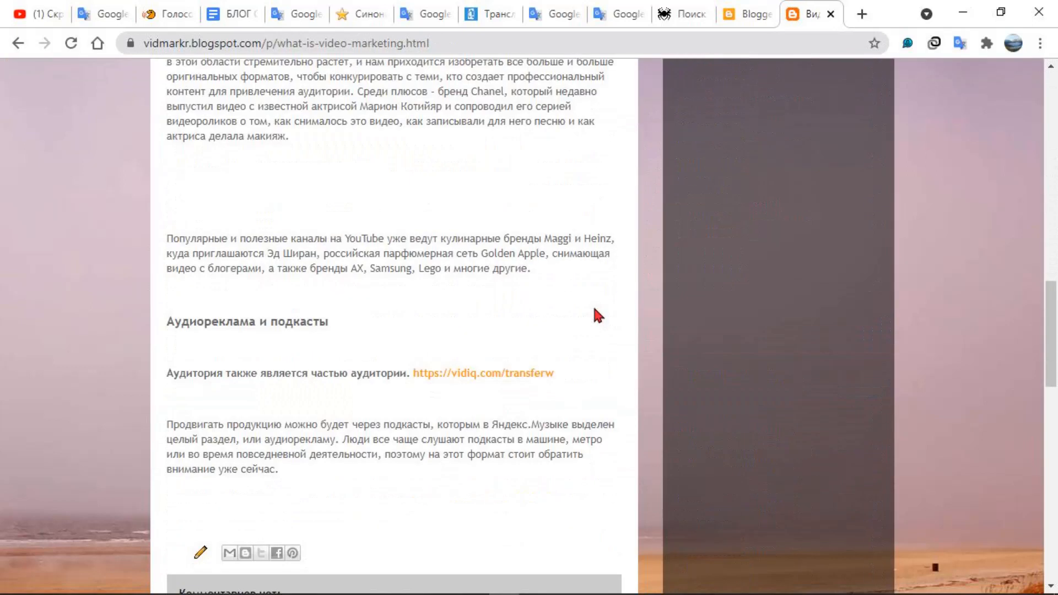
pyautogui.scroll(-10, 595, 309)
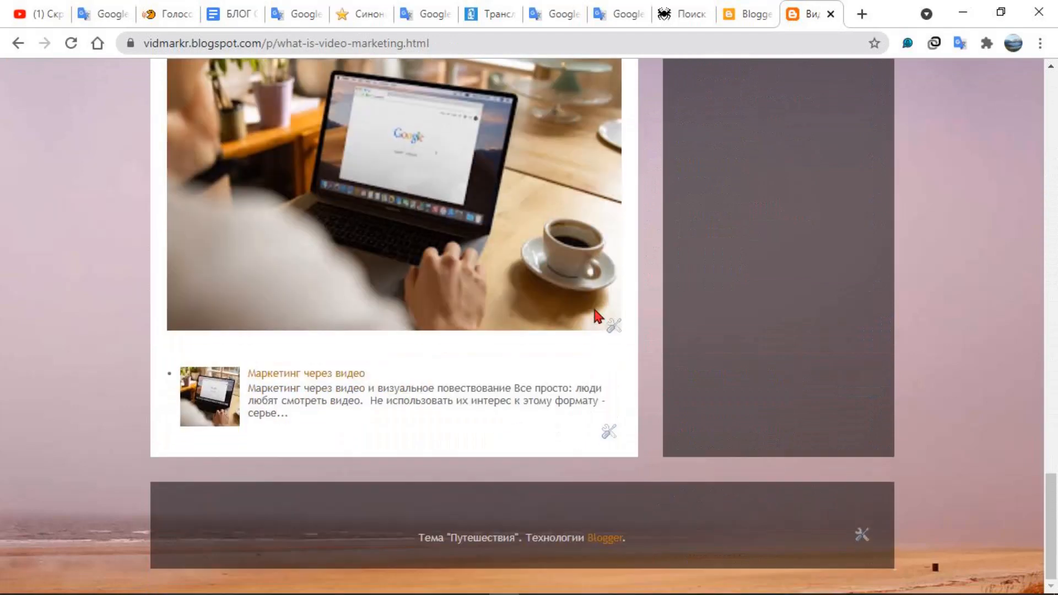
pyautogui.scroll(20, 595, 312)
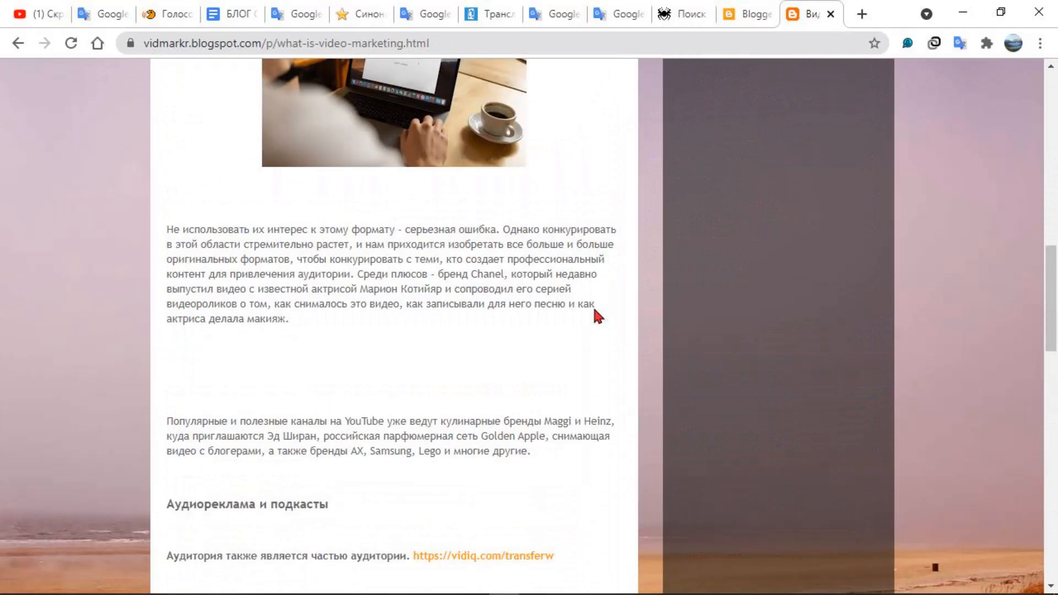
pyautogui.scroll(6, 595, 313)
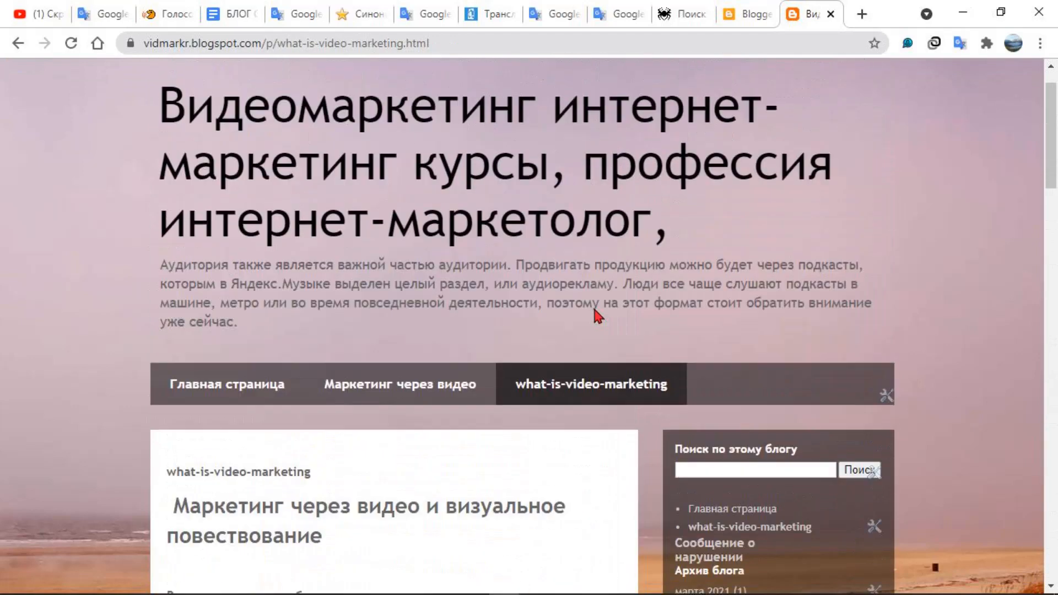
pyautogui.scroll(-3, 594, 313)
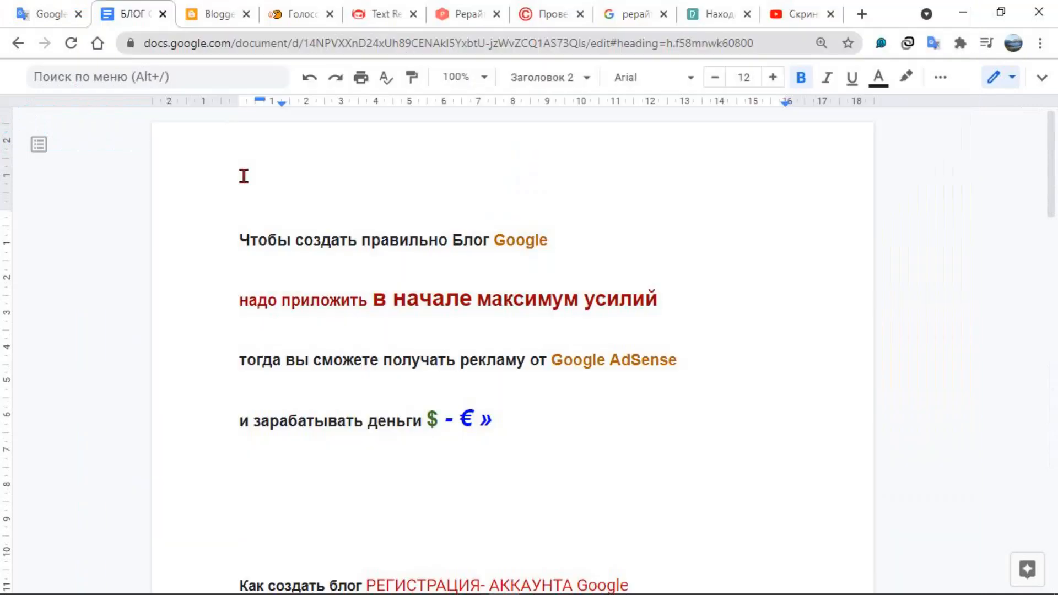
# Review the open tool sites for blog writing: Speechpad, the Smodin rewriter, killer-antiplagiat, the Text.ru spelling check, Pexels and the YouTube video
pyautogui.click(296, 15)
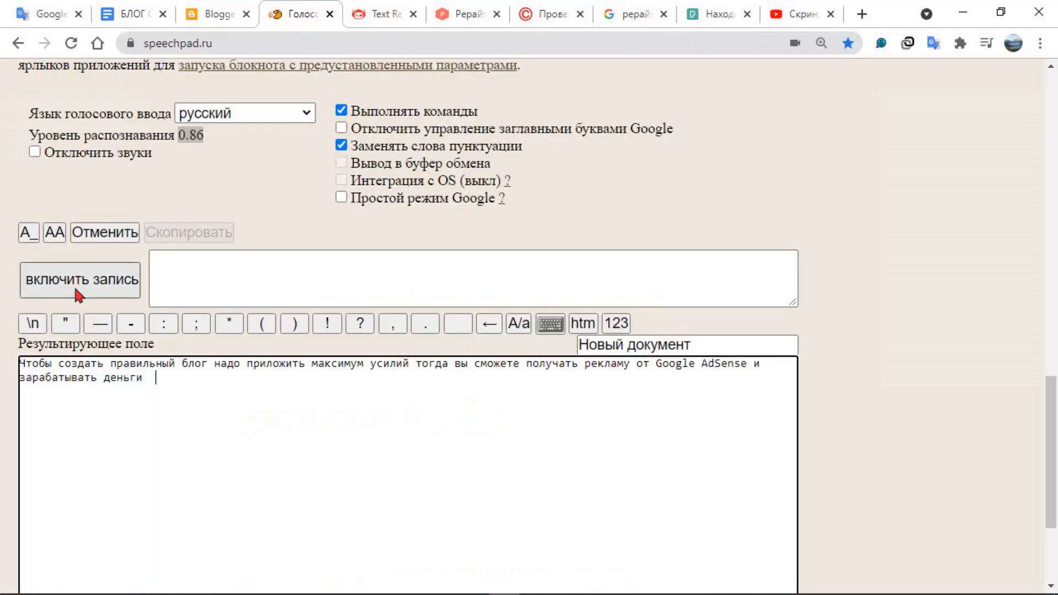
pyautogui.click(377, 17)
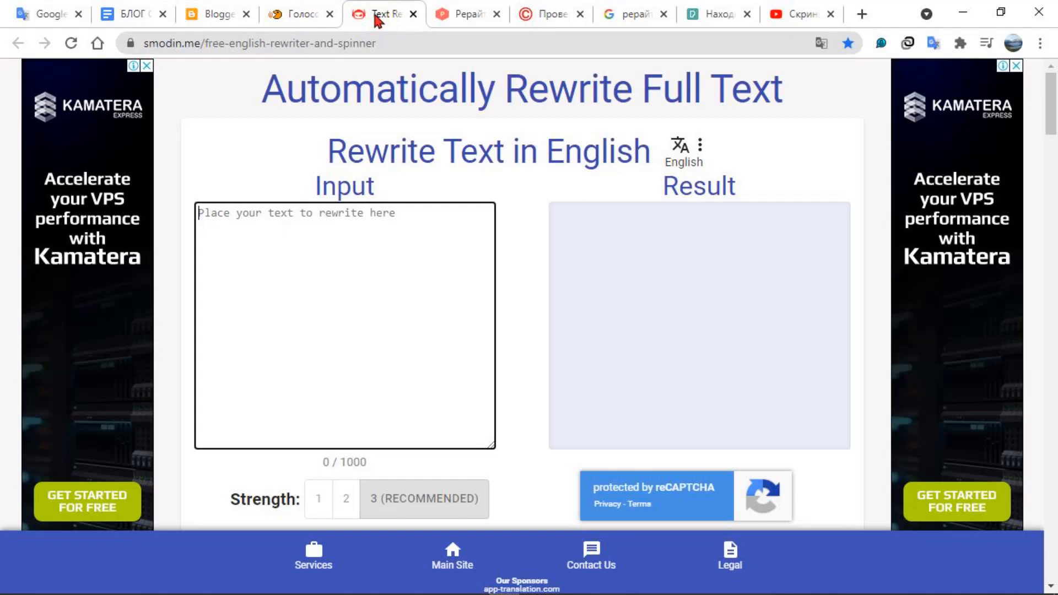
pyautogui.click(459, 18)
pyautogui.click(385, 15)
pyautogui.click(551, 15)
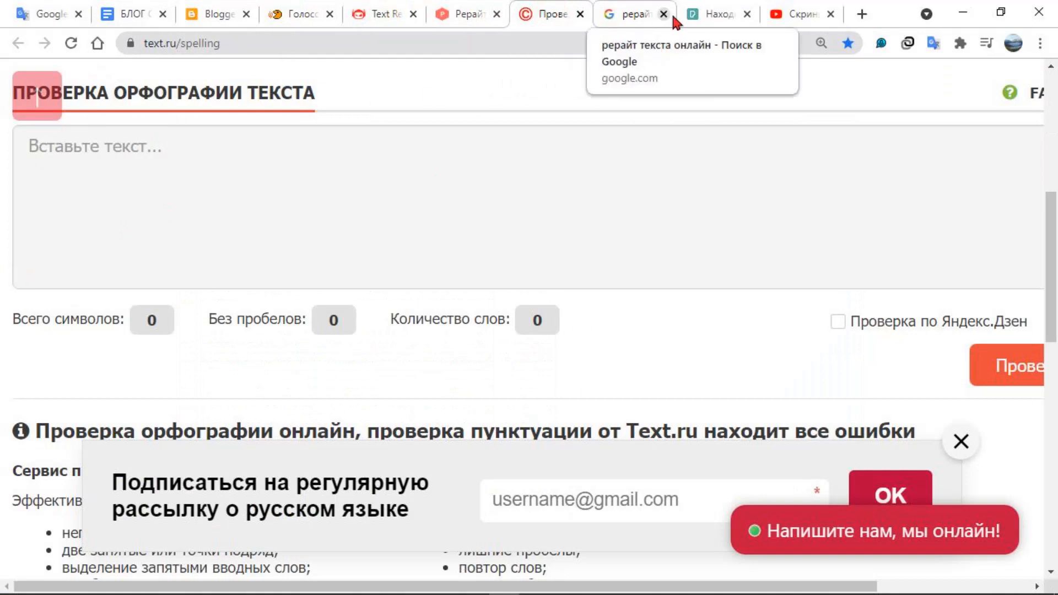
pyautogui.click(689, 17)
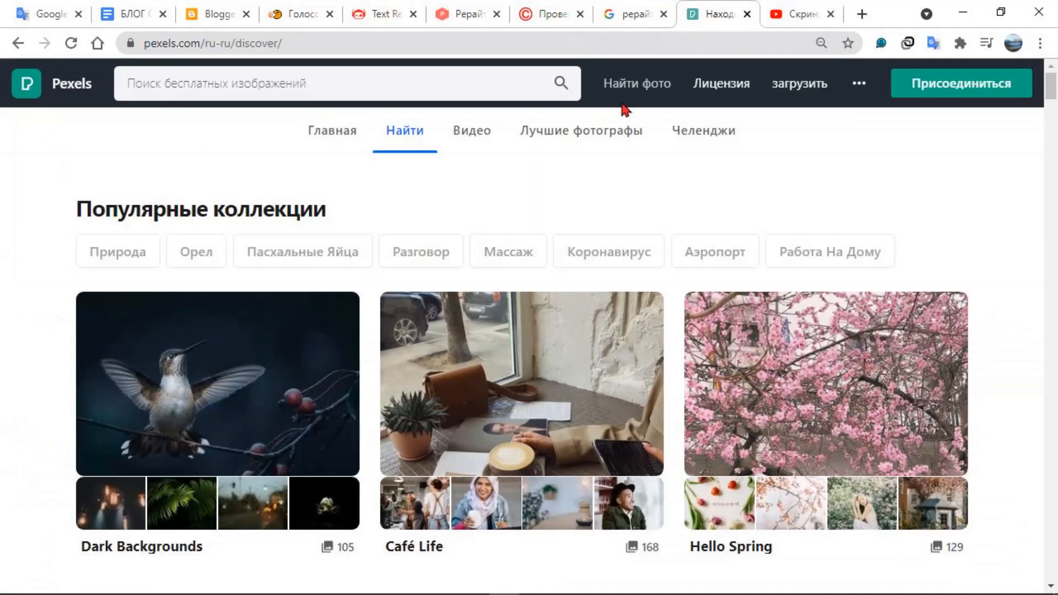
pyautogui.moveTo(644, 98)
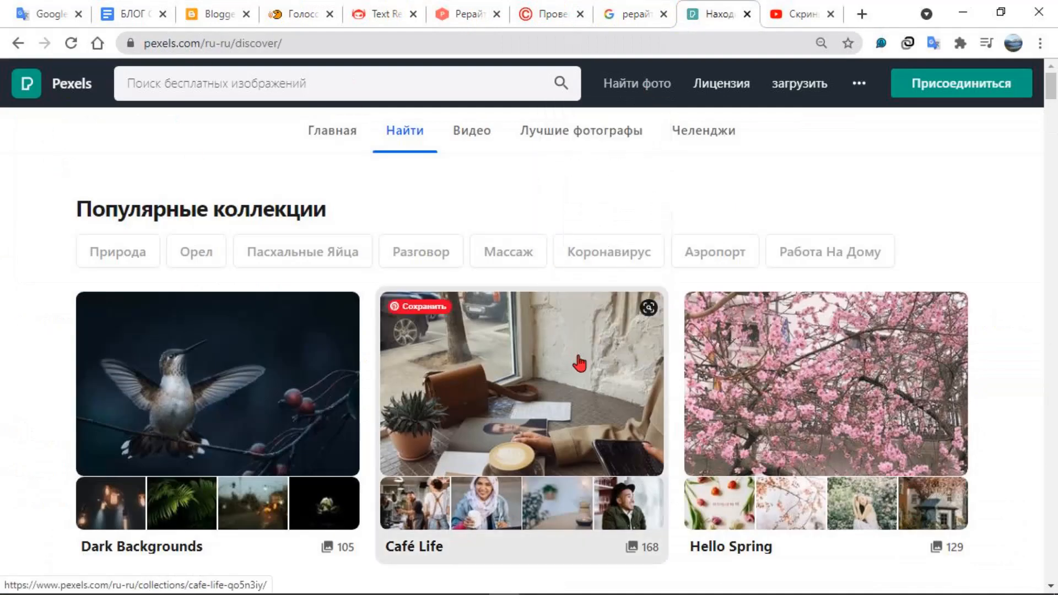
pyautogui.click(785, 20)
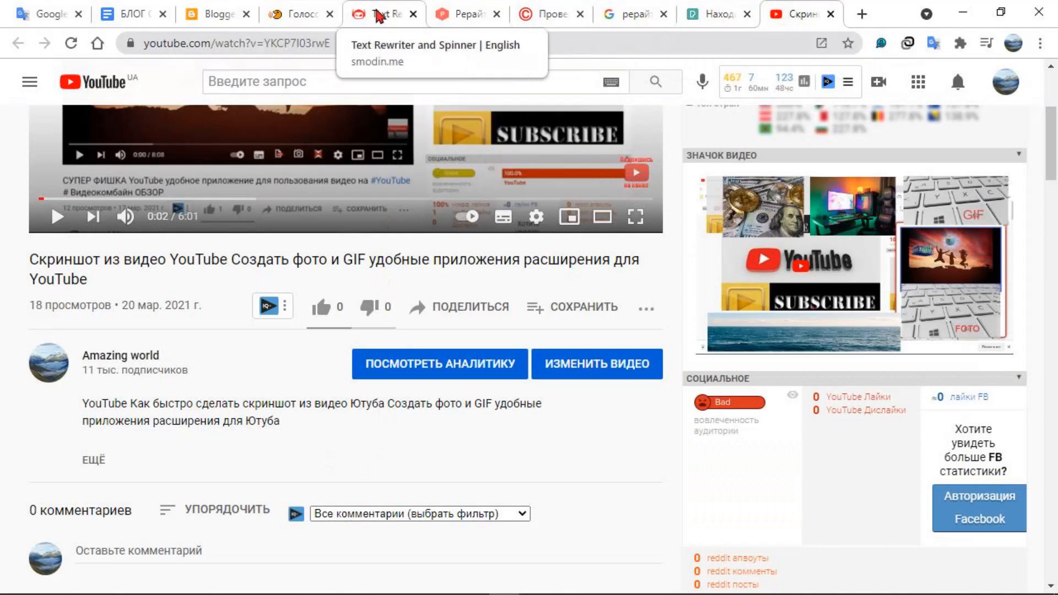
# Record Russian voice input in Speechpad, adding text from "поехали Здравствуйте дорогие друзья" to "потом только делаем", and stop the recording
pyautogui.click(297, 15)
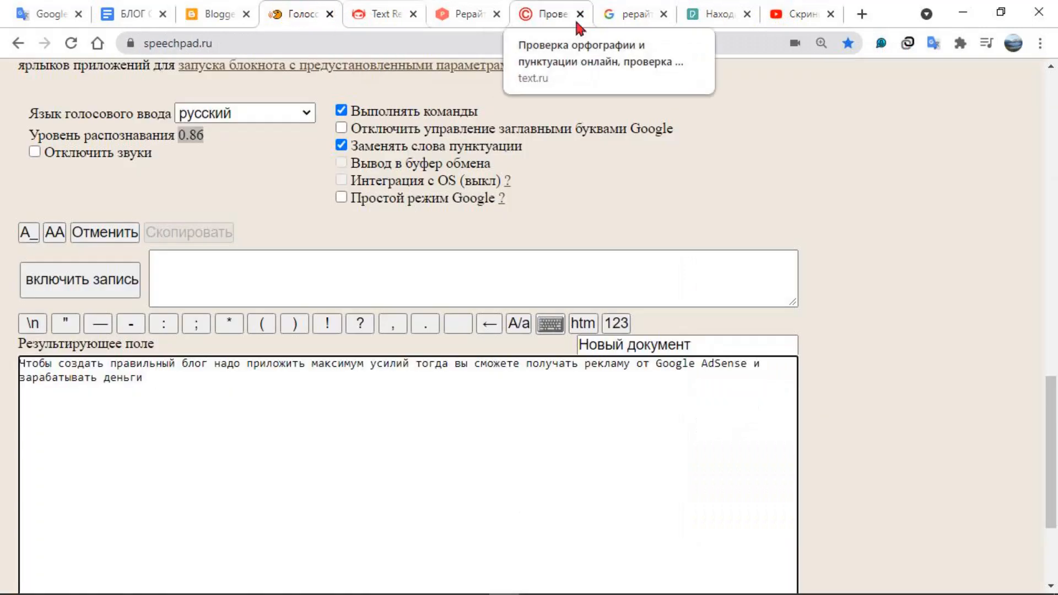
pyautogui.click(106, 297)
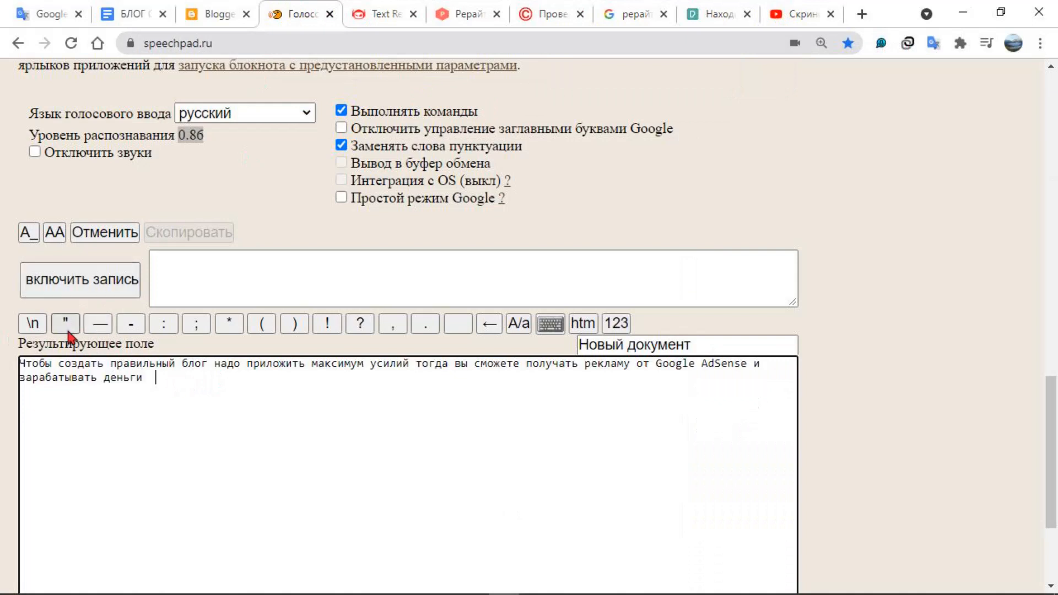
pyautogui.click(86, 284)
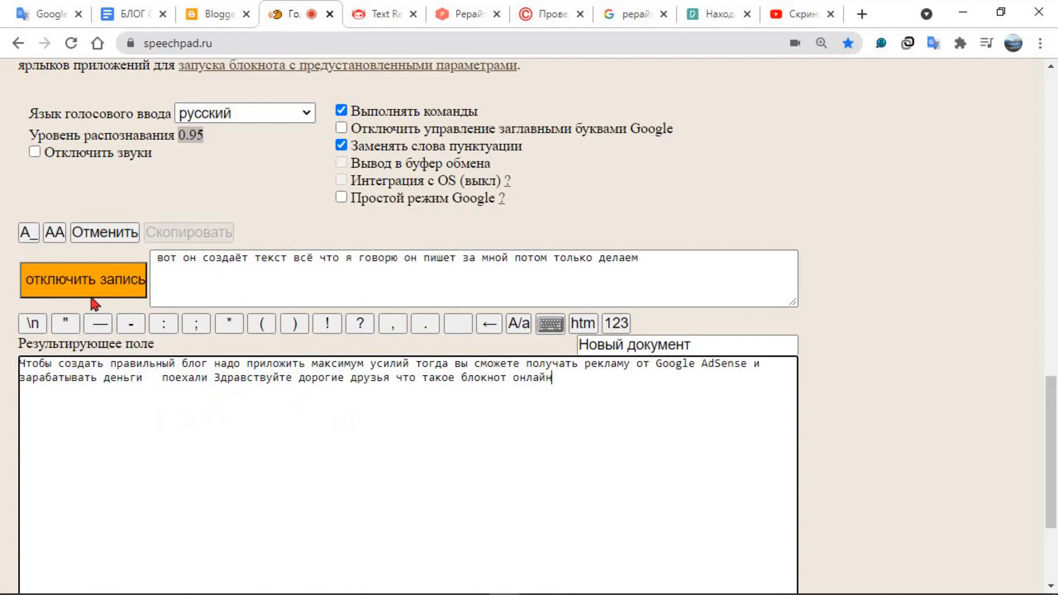
pyautogui.click(97, 286)
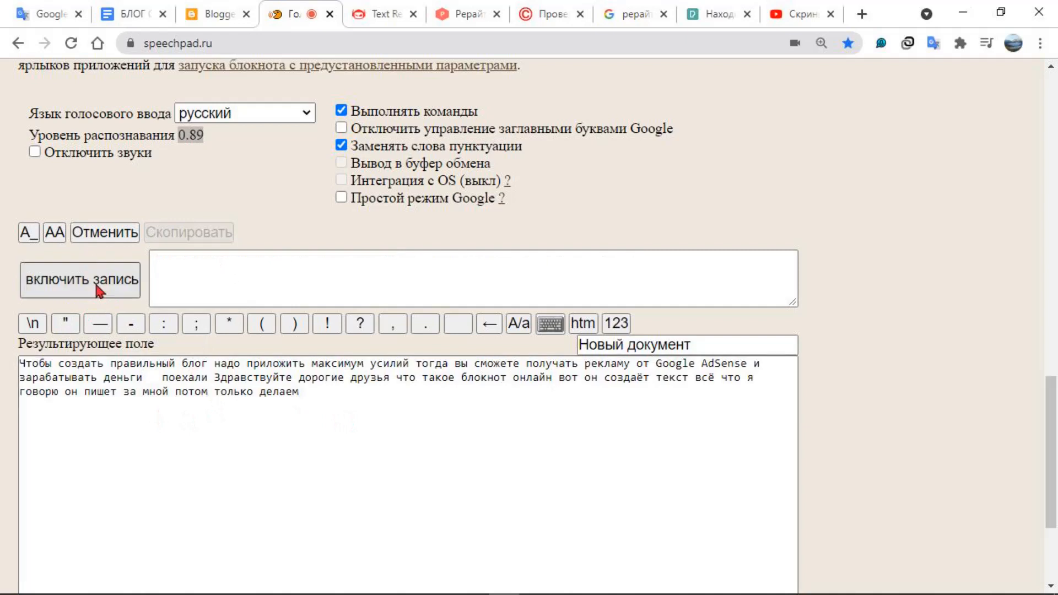
# Compare the Smodin text rewriter, the killer-antiplagiat rewriting page and the Text.ru spelling checker
pyautogui.click(368, 12)
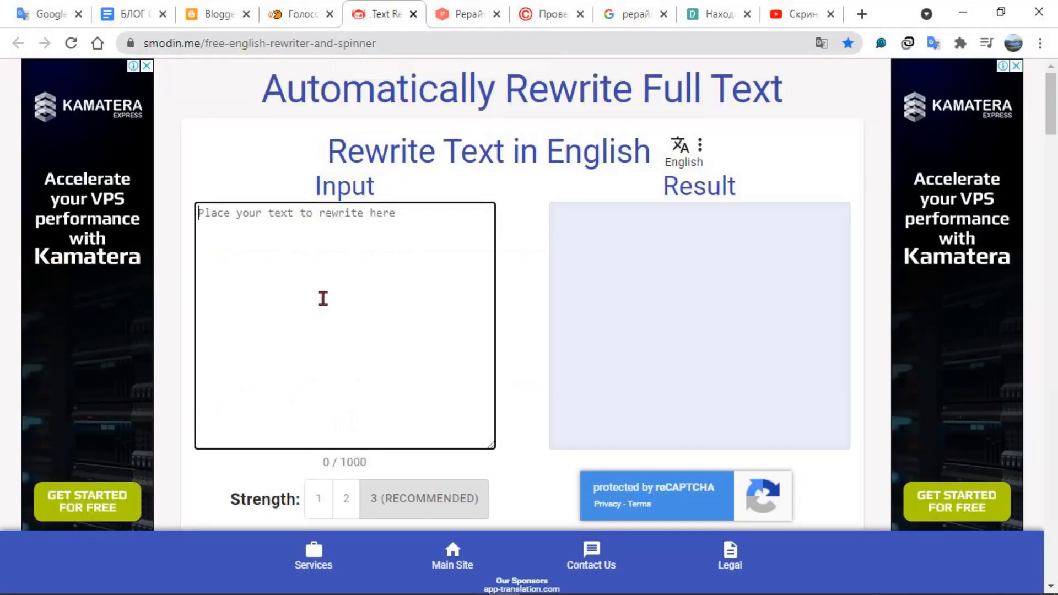
pyautogui.click(477, 19)
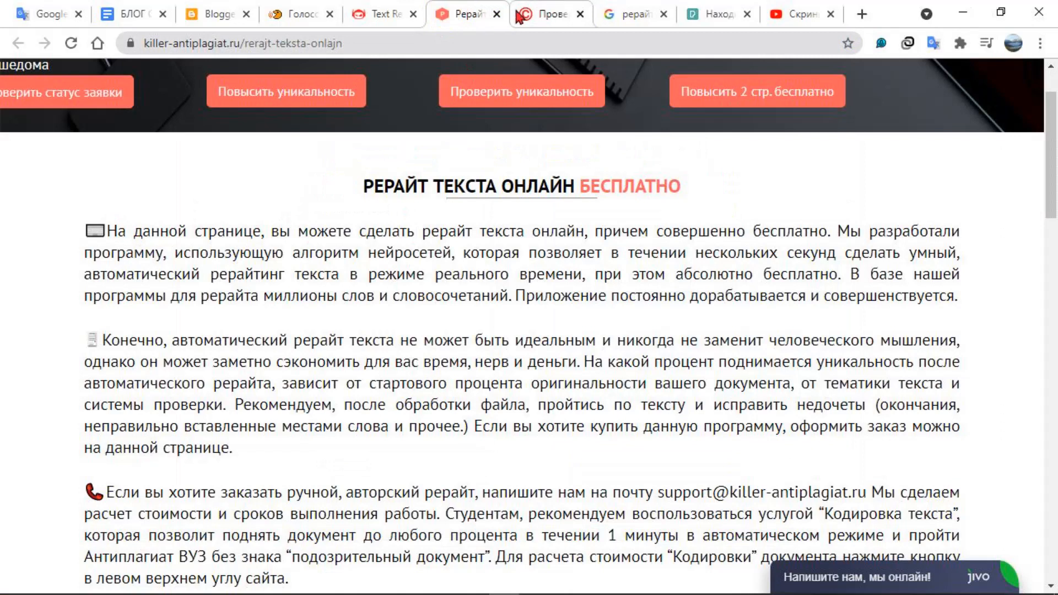
pyautogui.click(396, 19)
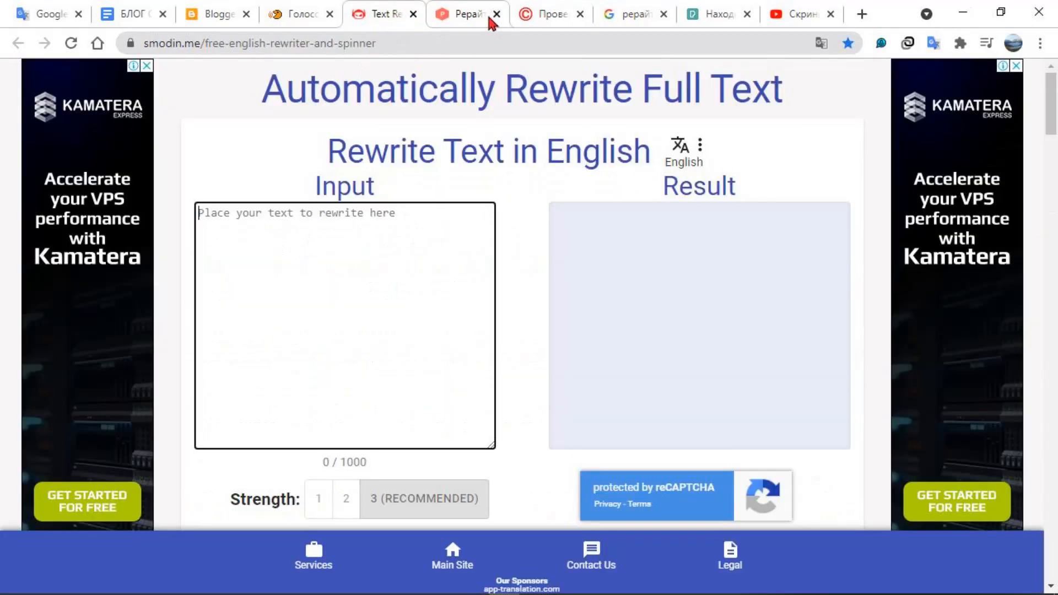
pyautogui.click(471, 15)
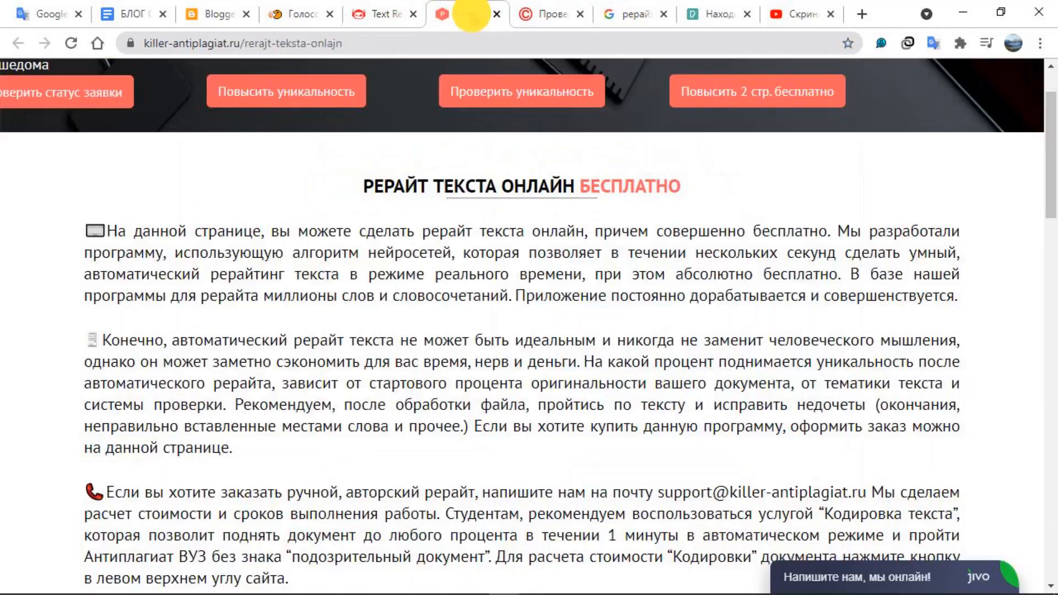
pyautogui.click(543, 13)
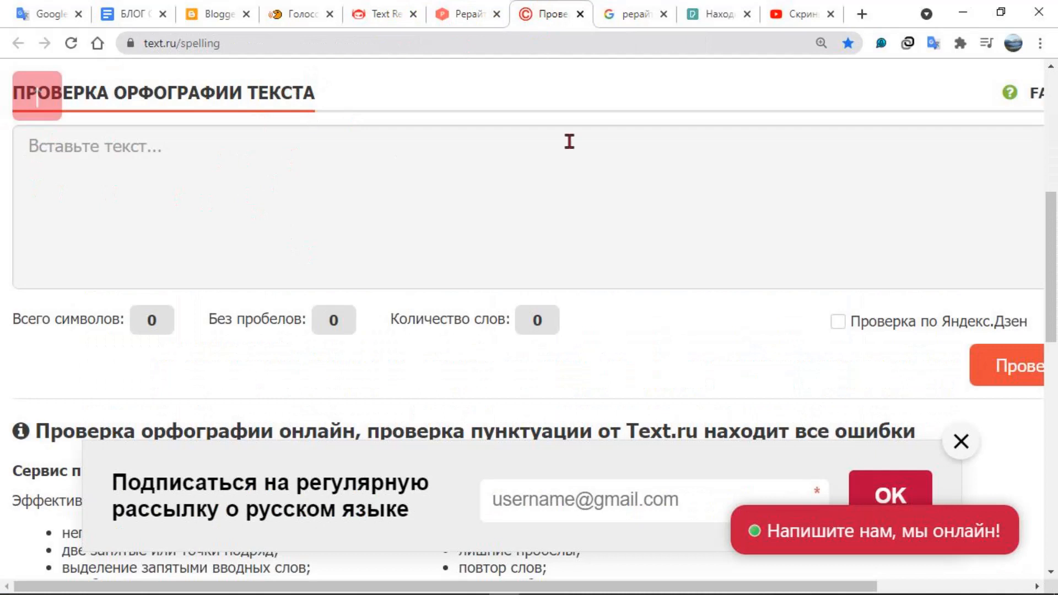
pyautogui.click(474, 16)
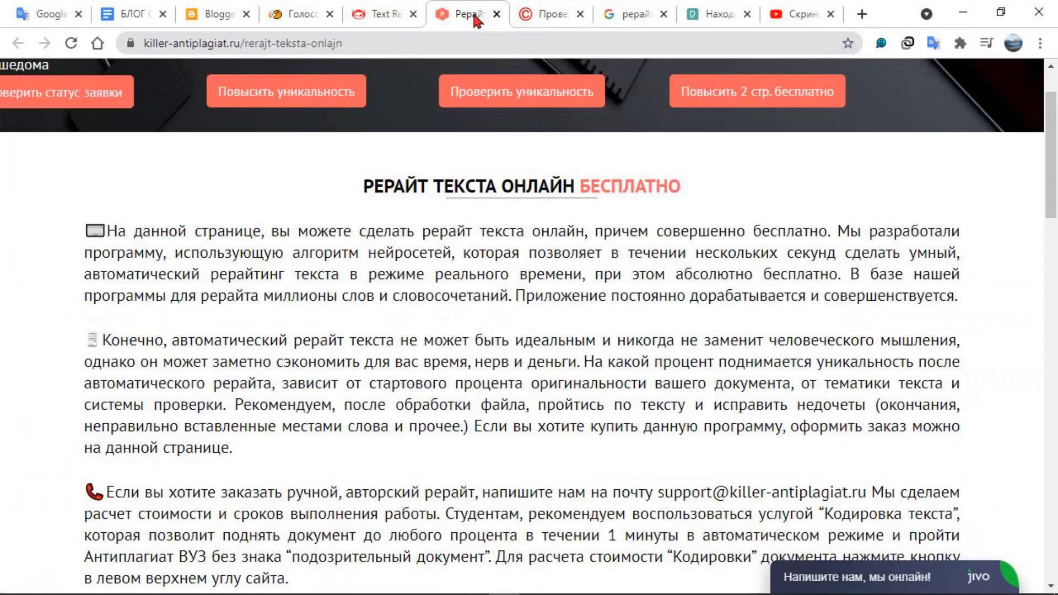
# Copy the entire dictated text from the Speechpad result field
pyautogui.click(311, 16)
pyautogui.moveTo(310, 405); pyautogui.dragTo(27, 362)
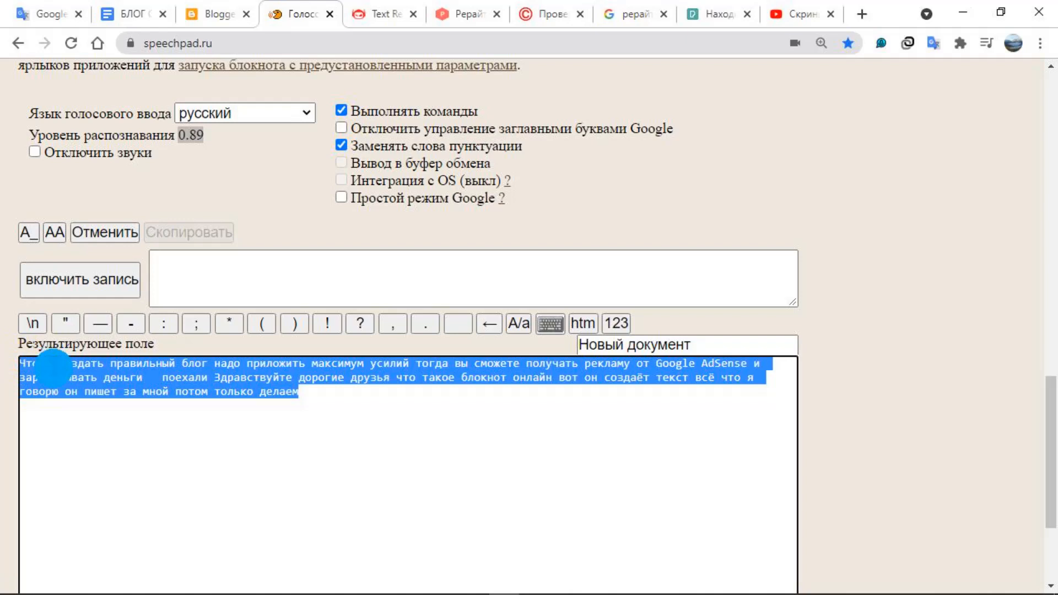
pyautogui.rightClick(49, 366)
pyautogui.click(163, 91)
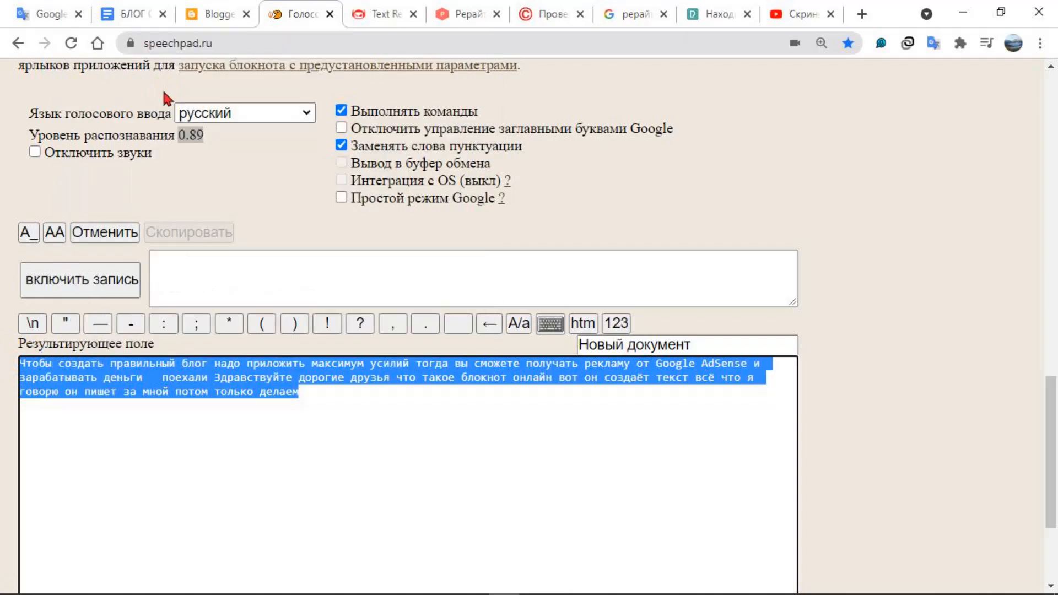
# Paste the dictated text into the Smodin rewriter's input and start the rewrite
pyautogui.click(380, 14)
pyautogui.click(281, 231)
pyautogui.rightClick(280, 232)
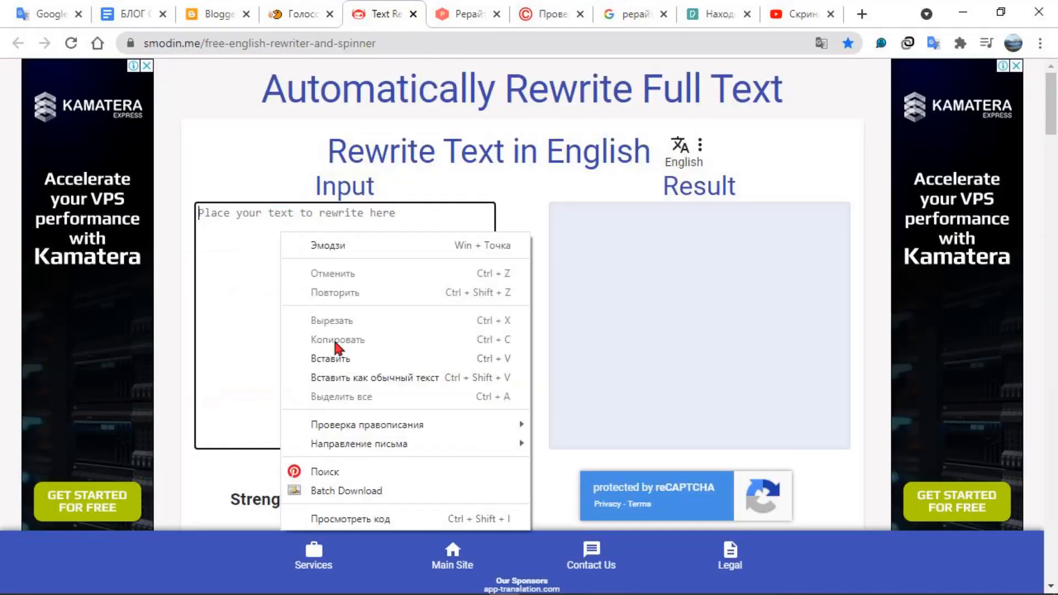
pyautogui.click(350, 373)
pyautogui.scroll(-4, 523, 443)
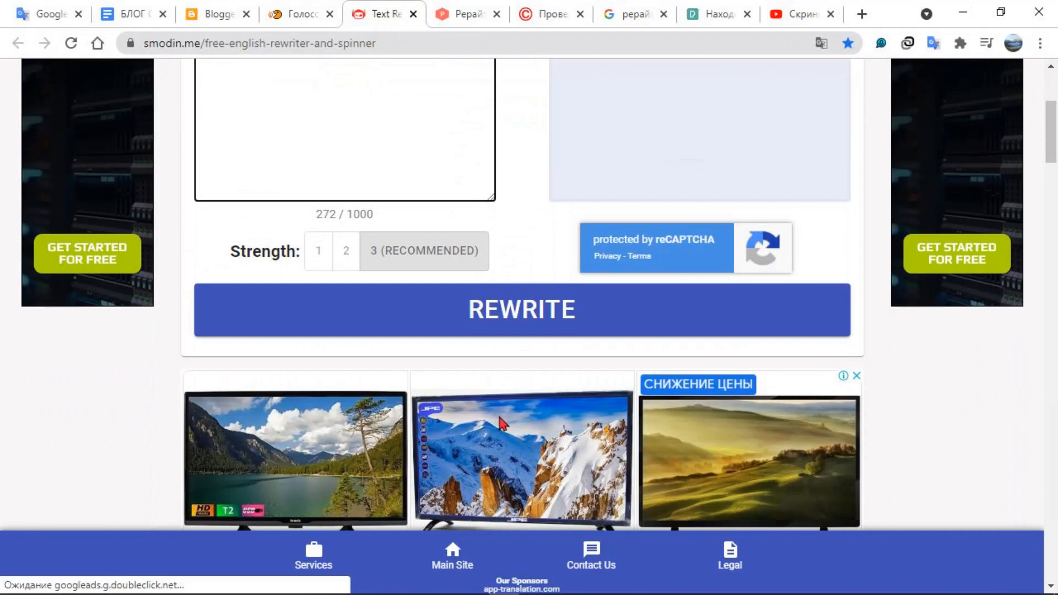
pyautogui.click(515, 310)
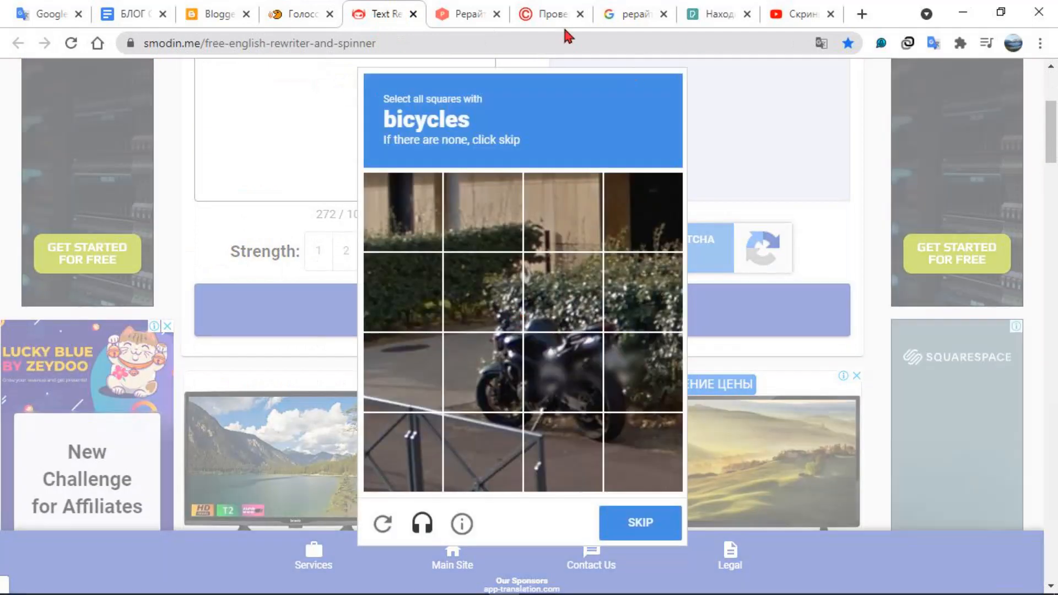
# Paste the dictated text into the Text.ru spelling checker
pyautogui.click(553, 15)
pyautogui.click(322, 175)
pyautogui.rightClick(322, 175)
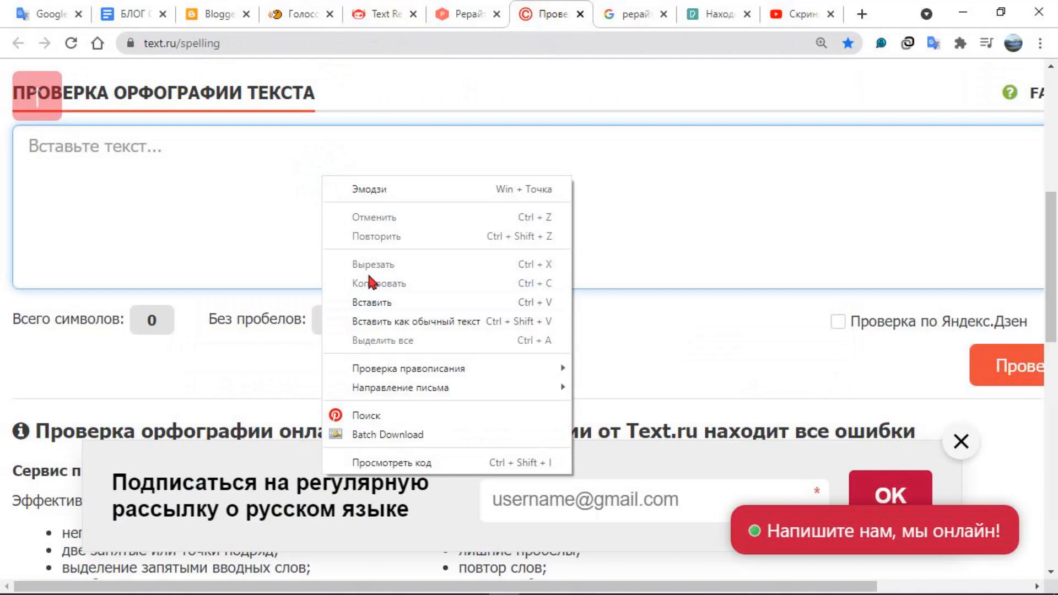
pyautogui.click(366, 300)
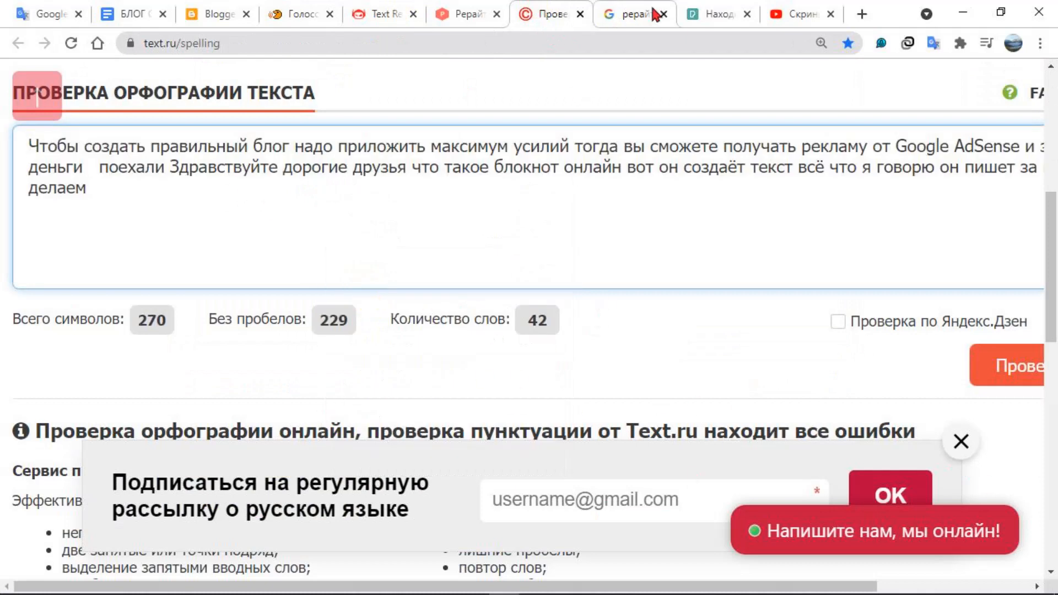
# View the Pexels image library, and examine the embed code of the YouTube video about taking screenshots from videos
pyautogui.click(705, 15)
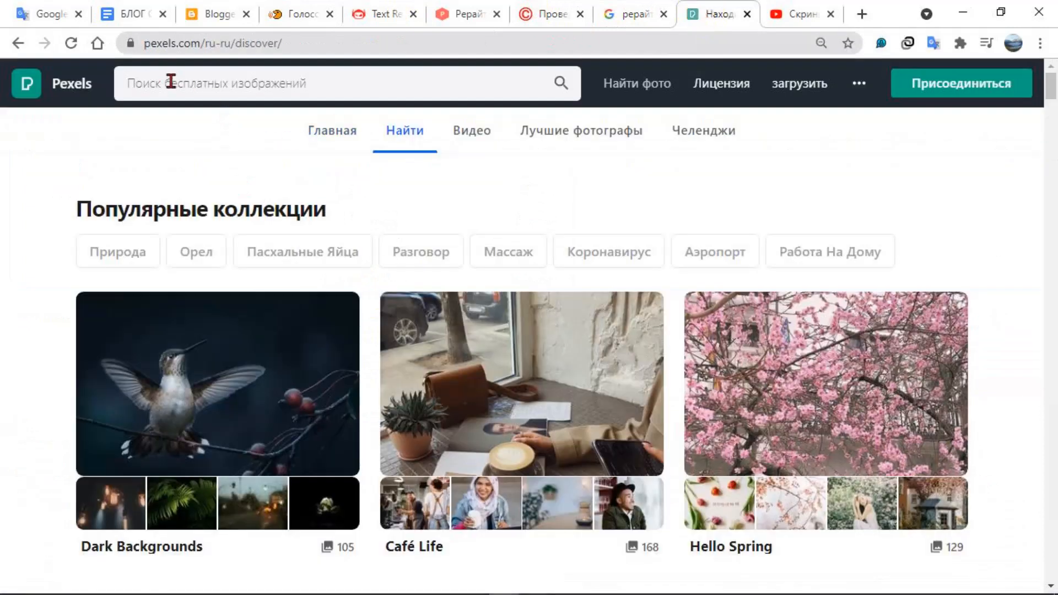
pyautogui.click(787, 19)
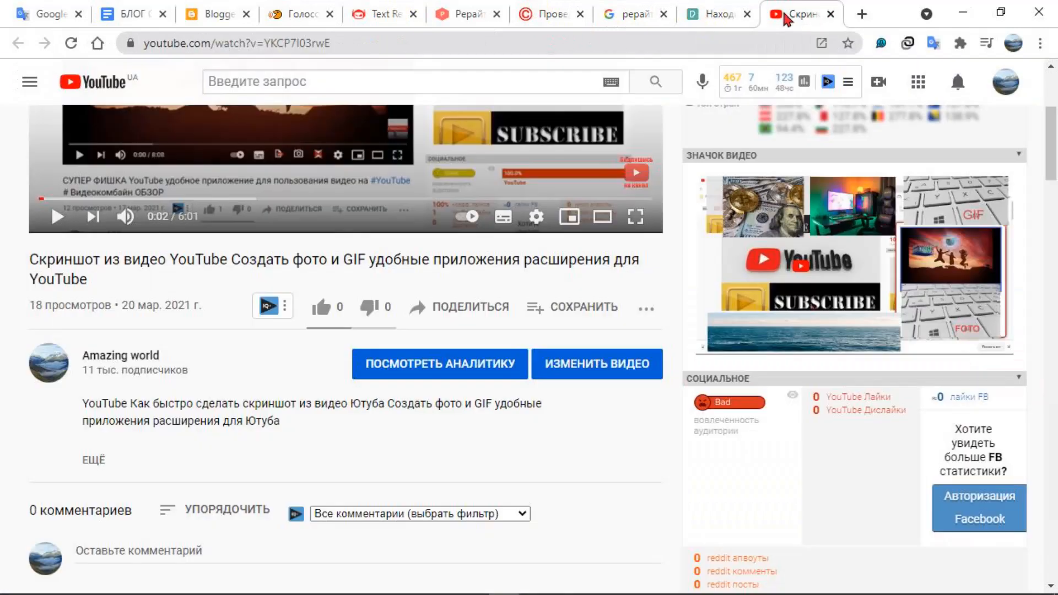
pyautogui.click(475, 315)
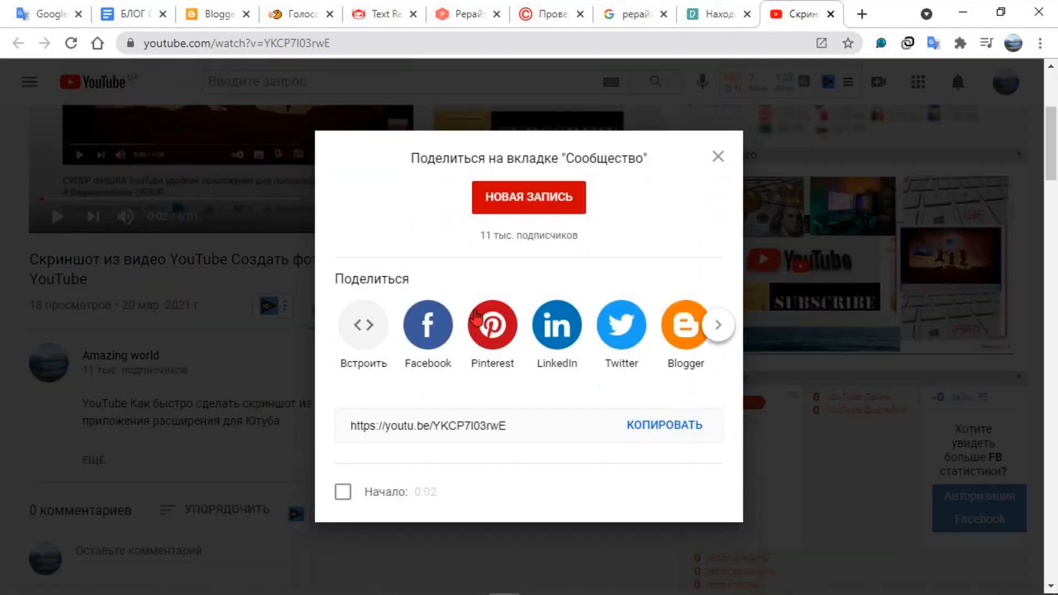
pyautogui.click(368, 336)
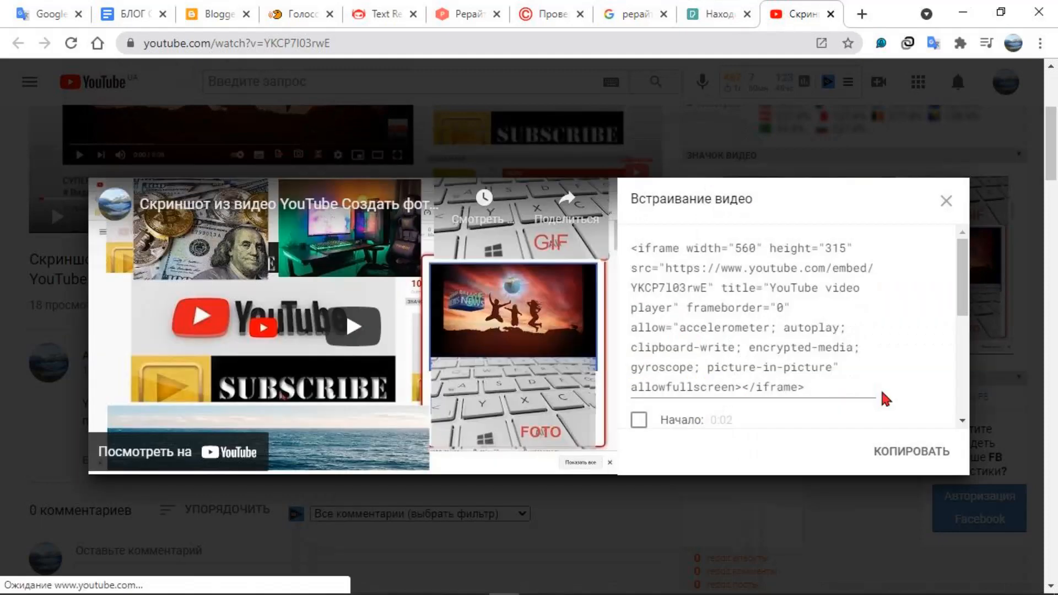
pyautogui.scroll(-5, 906, 349)
pyautogui.scroll(5, 911, 352)
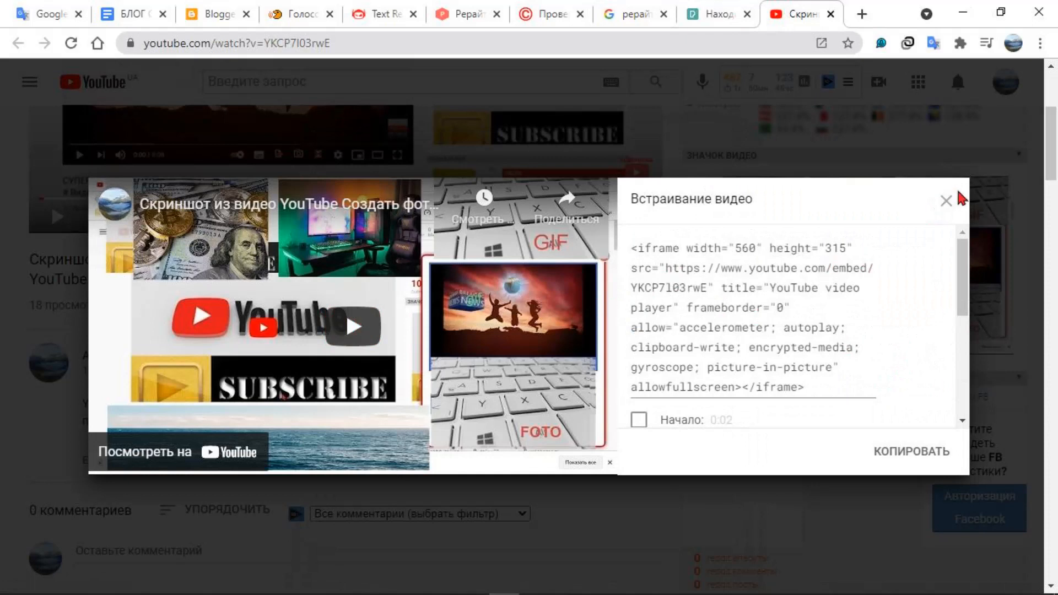
pyautogui.click(945, 203)
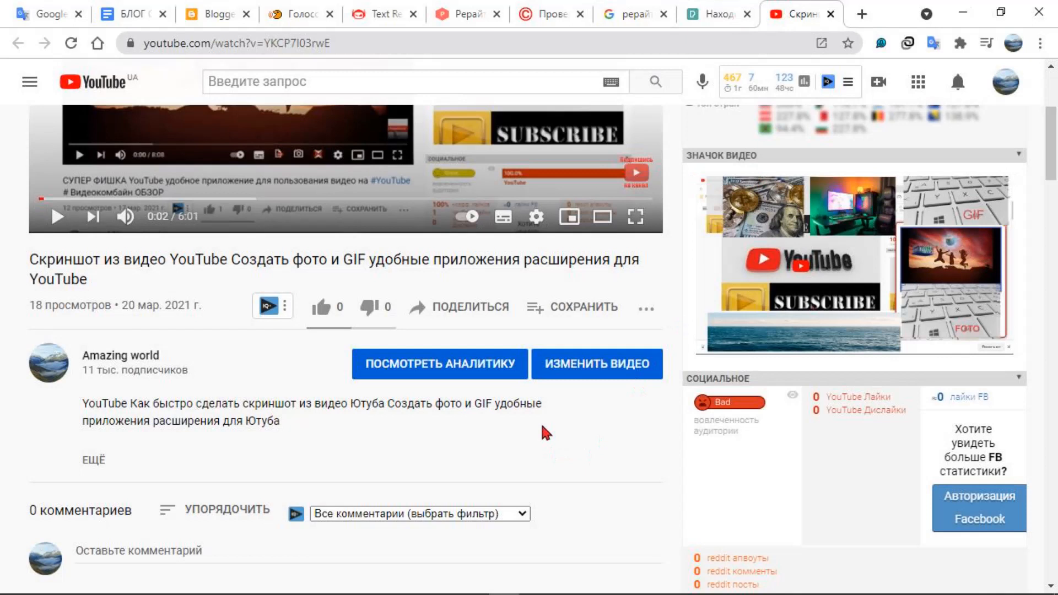
# Show the short share link of the YouTube video, and close the sharing options
pyautogui.click(477, 322)
pyautogui.moveTo(506, 424); pyautogui.dragTo(334, 420)
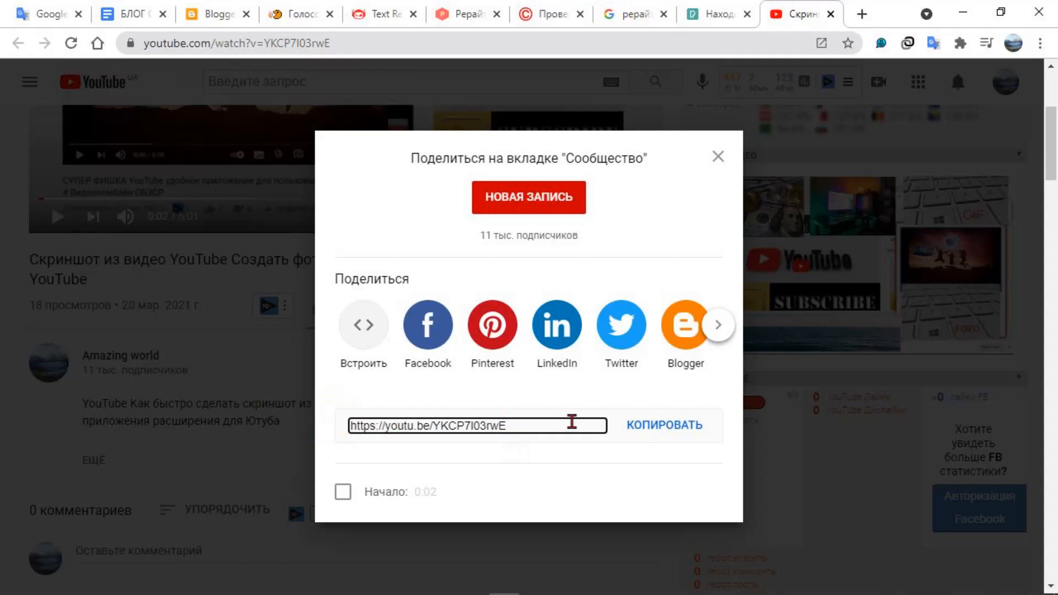
pyautogui.click(718, 156)
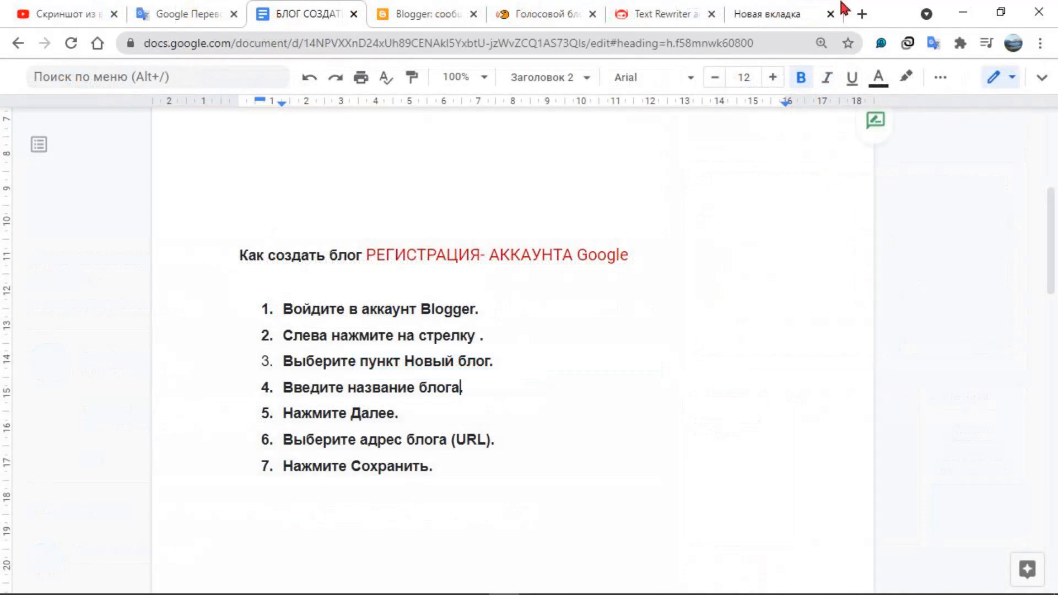
# Open Blogger from the Google apps in a new browser tab, and close the older Blogger tab
pyautogui.click(861, 14)
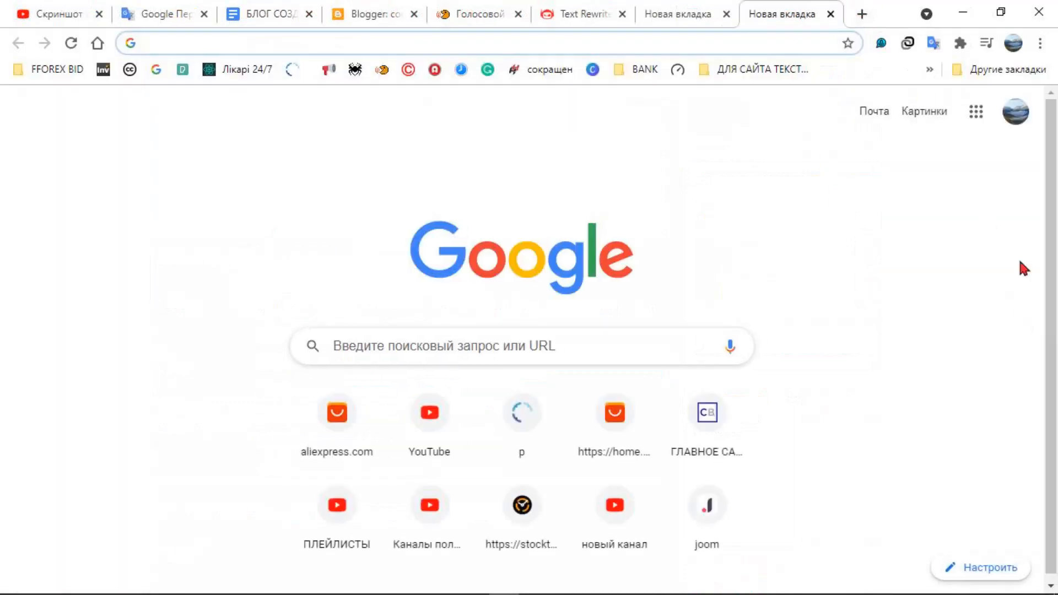
pyautogui.click(980, 118)
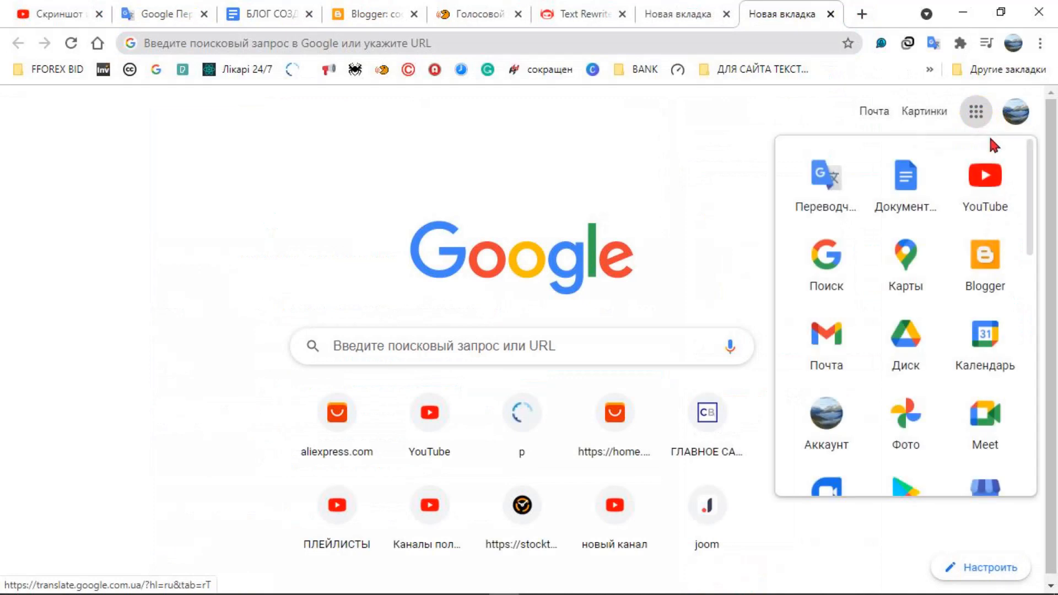
pyautogui.click(983, 270)
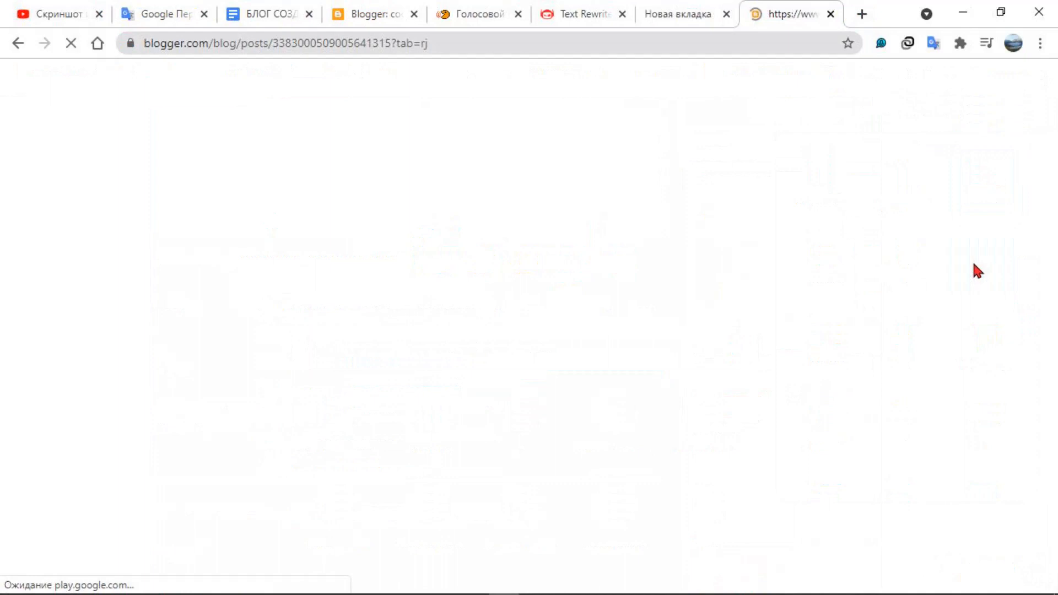
pyautogui.click(370, 16)
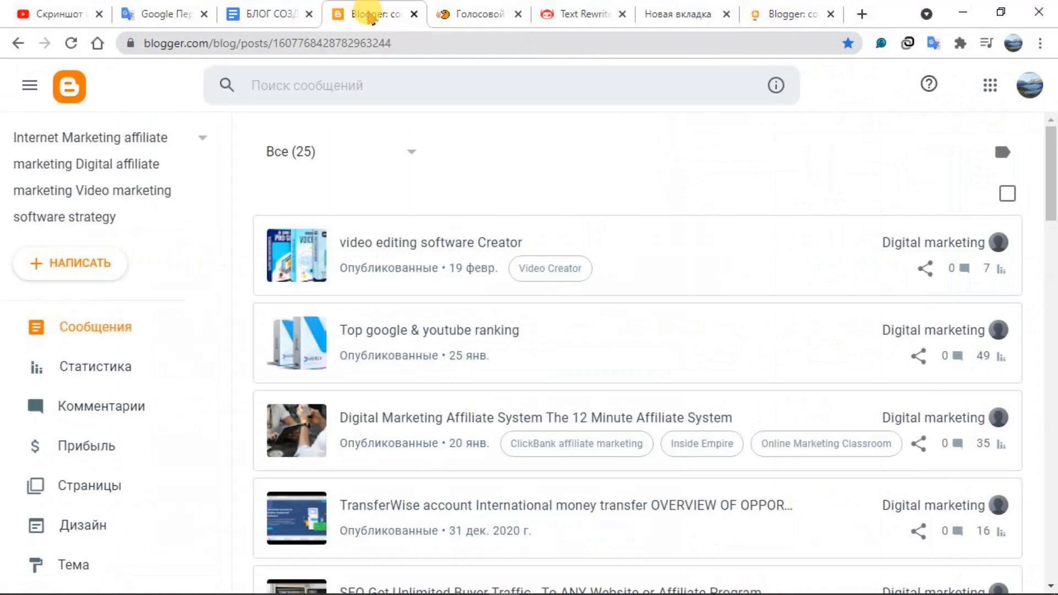
pyautogui.click(414, 15)
pyautogui.click(779, 19)
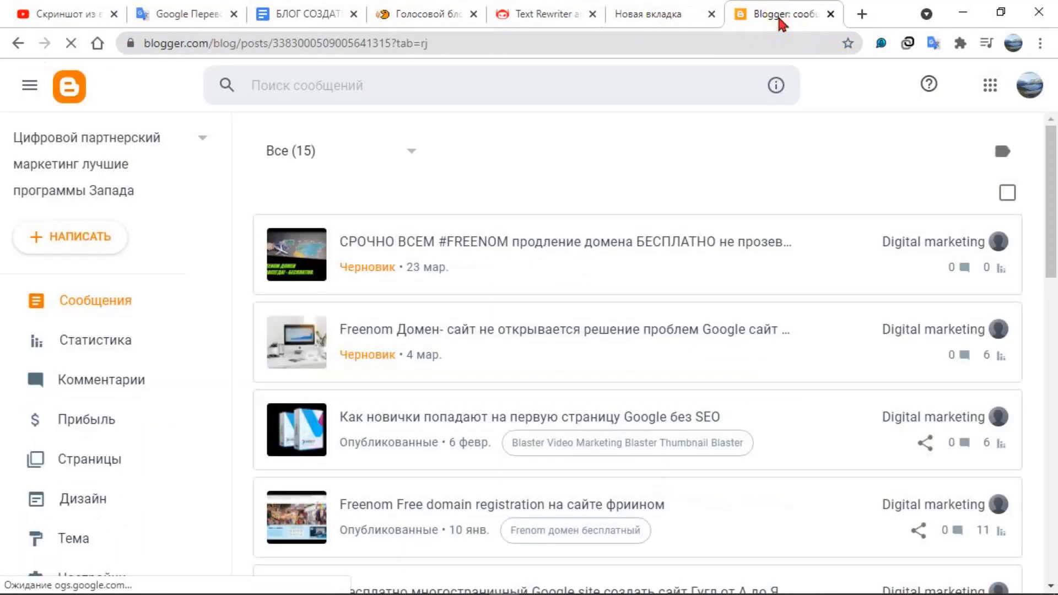
pyautogui.click(456, 12)
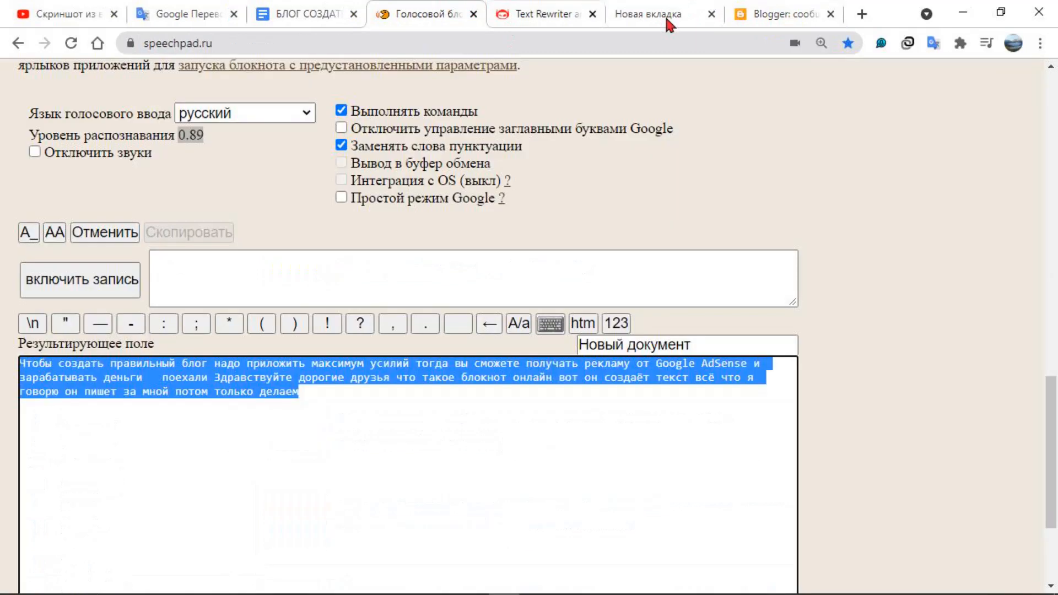
pyautogui.click(729, 6)
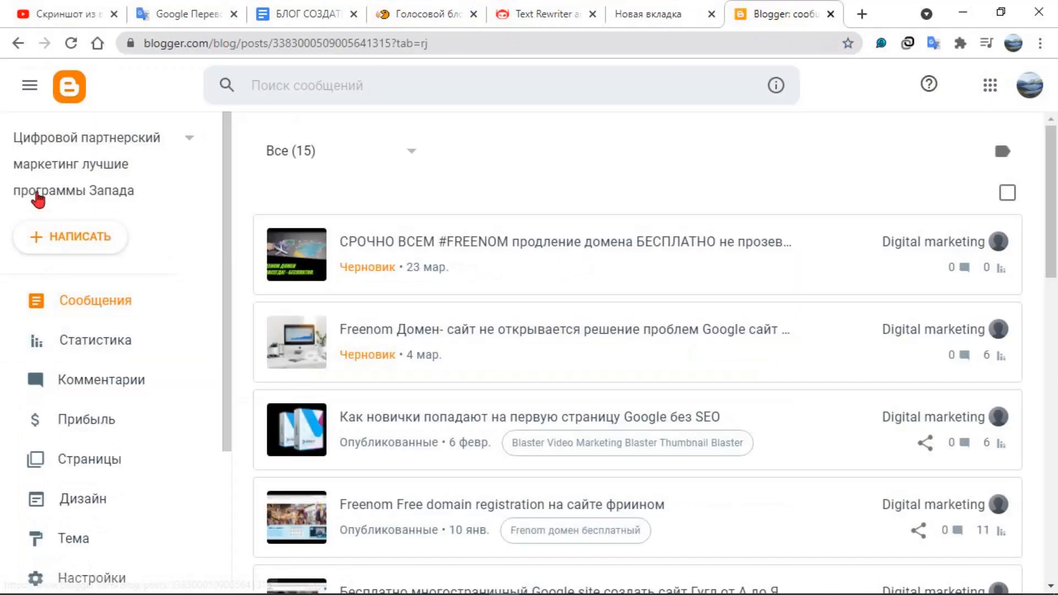
# Check the list of existing blogs in Blogger, and start creating a new blog
pyautogui.click(189, 137)
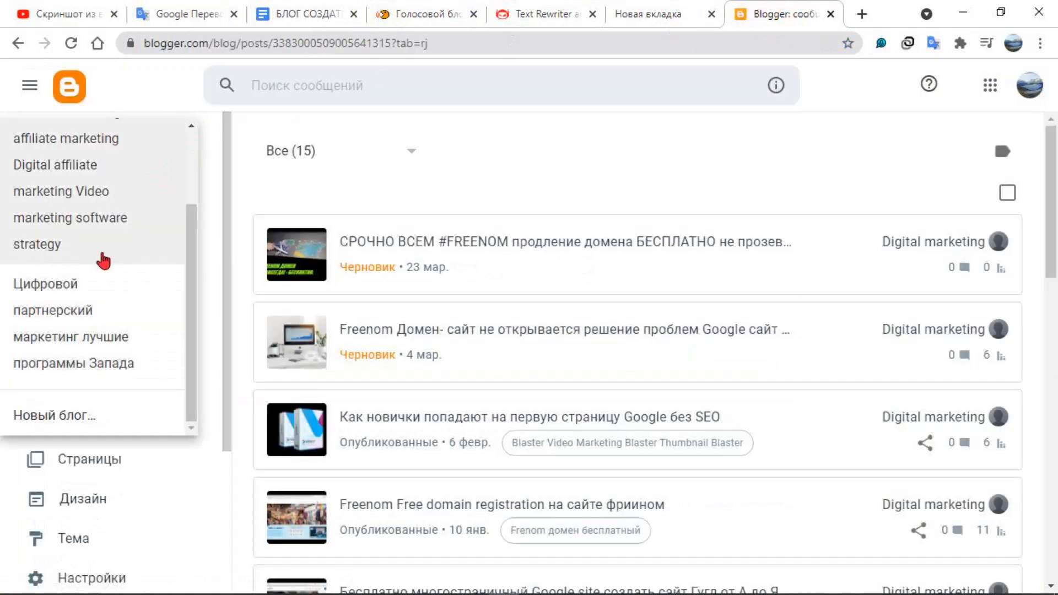
pyautogui.scroll(-3, 80, 343)
pyautogui.click(63, 215)
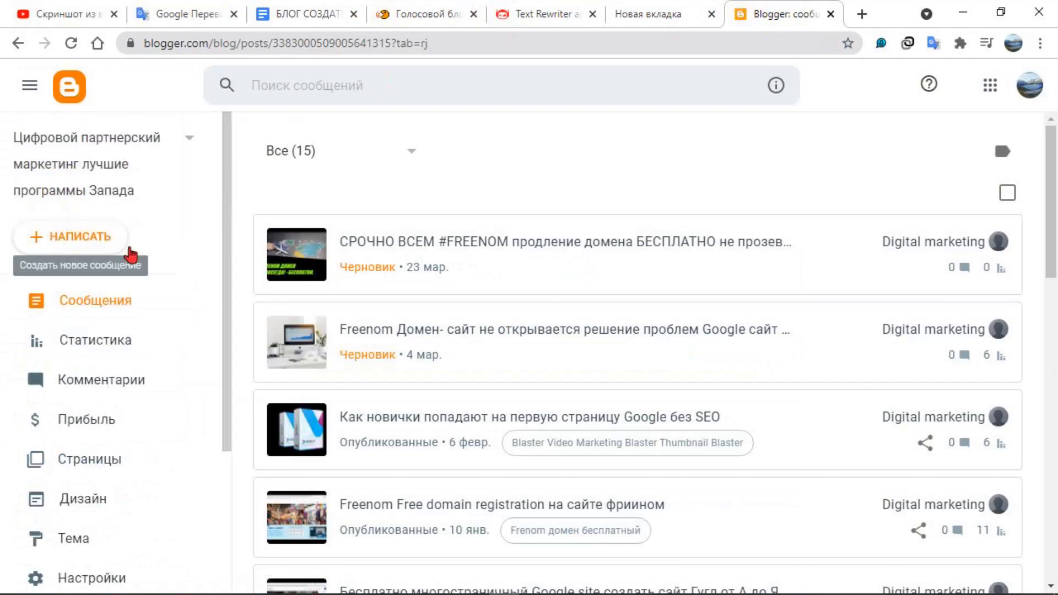
pyautogui.click(194, 144)
pyautogui.click(45, 410)
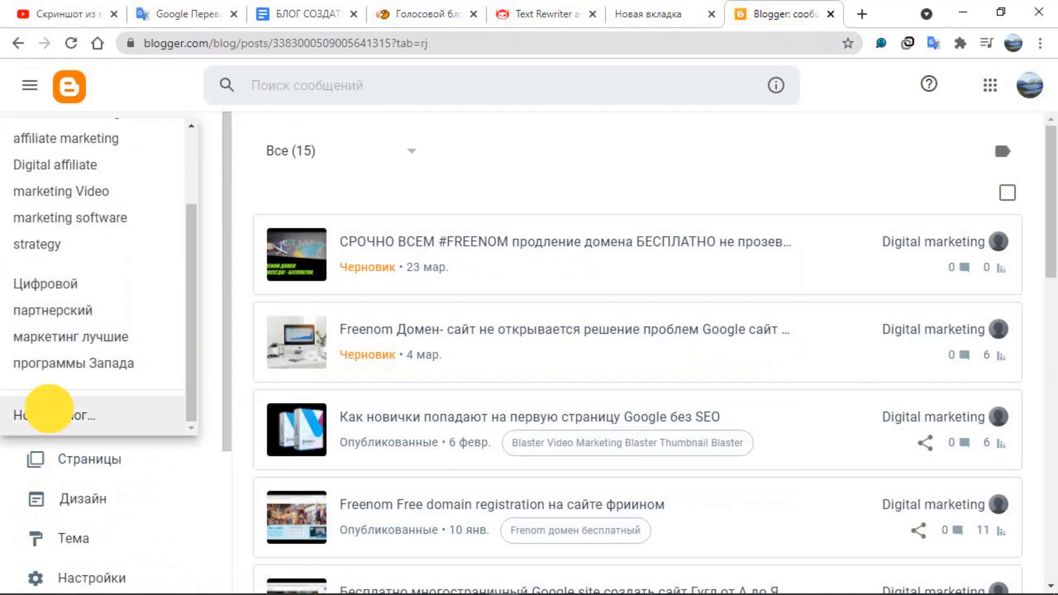
# Name the new blog "Видеомаркетинг" with a capital first letter, and proceed to choosing its URL
pyautogui.click(418, 309)
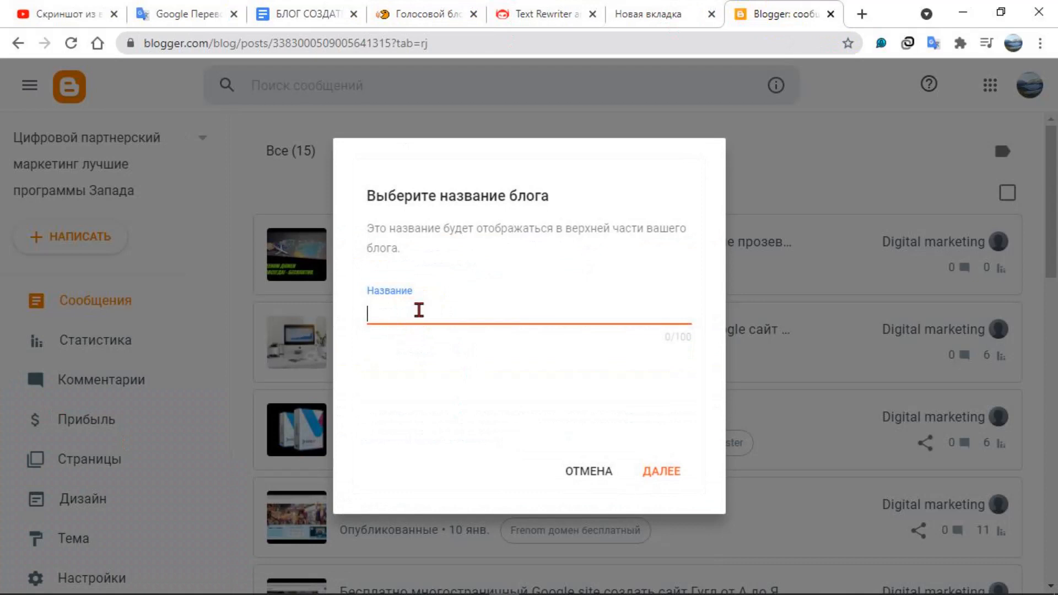
pyautogui.press('capslock')
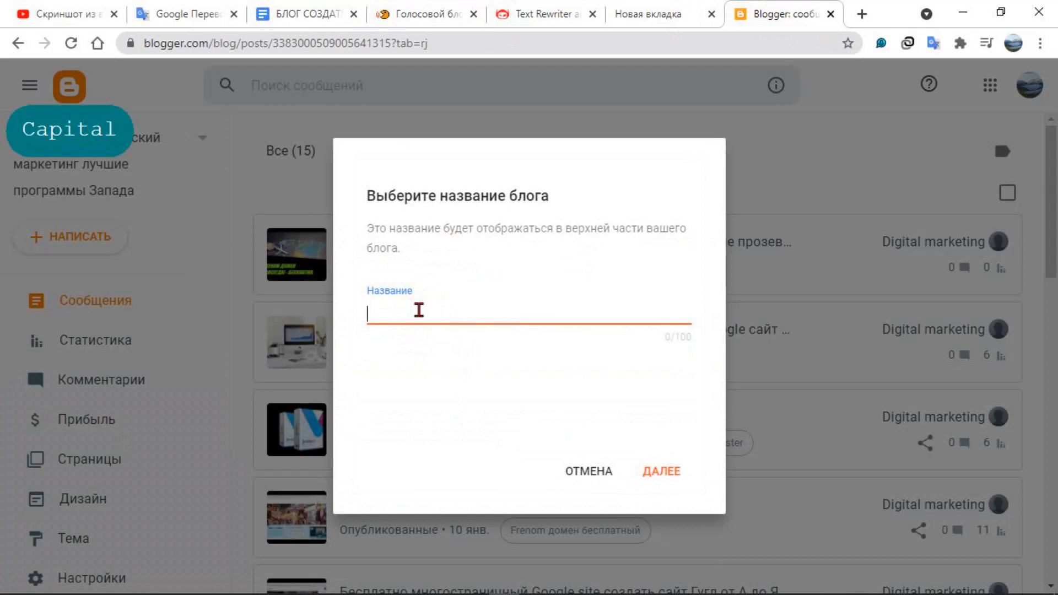
pyautogui.write('вид')
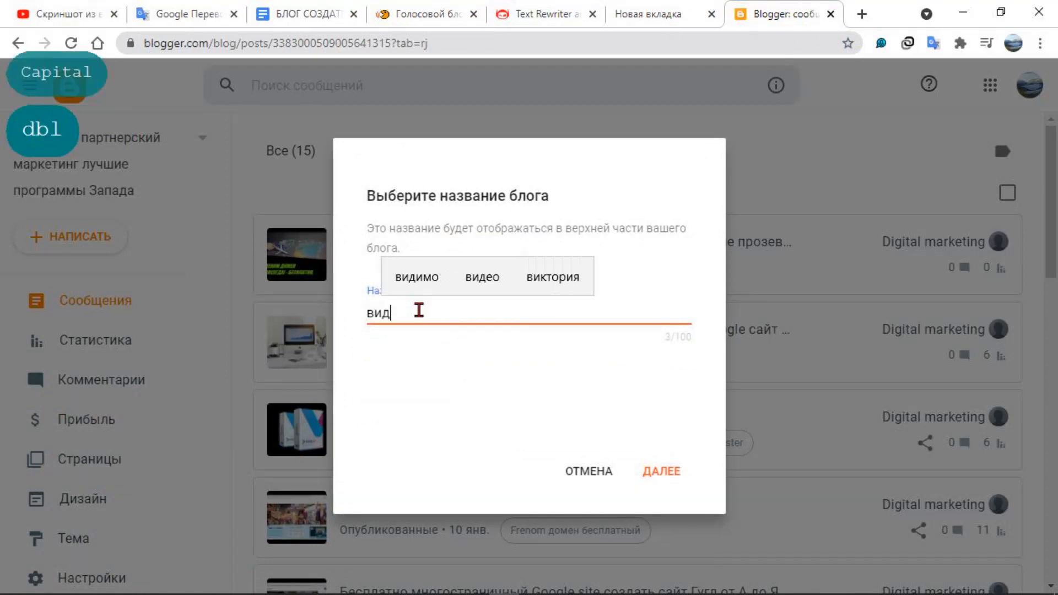
pyautogui.write('ео')
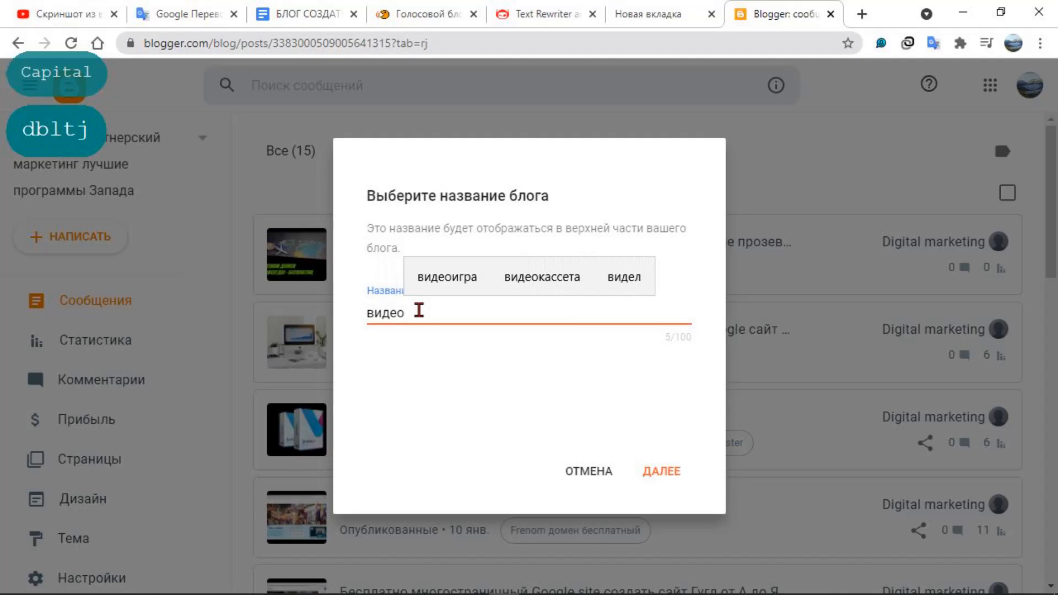
pyautogui.write('мар')
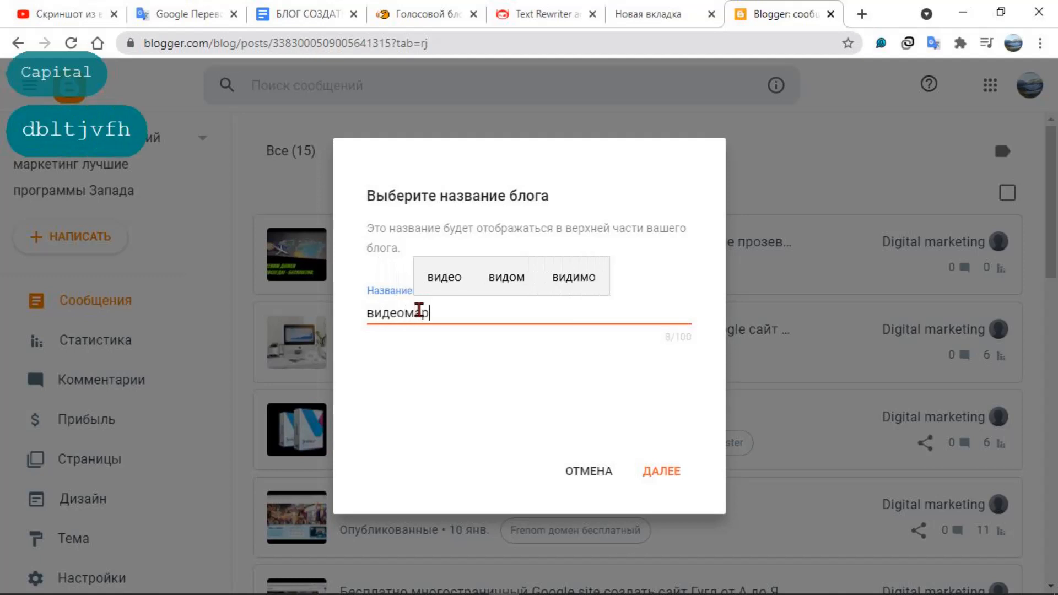
pyautogui.write('кети')
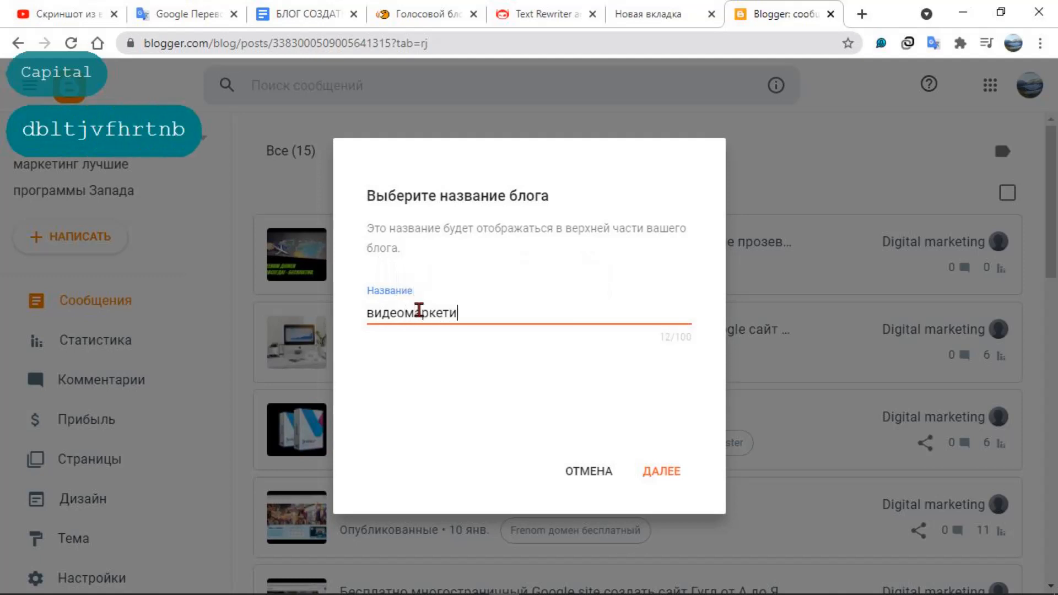
pyautogui.write('нг')
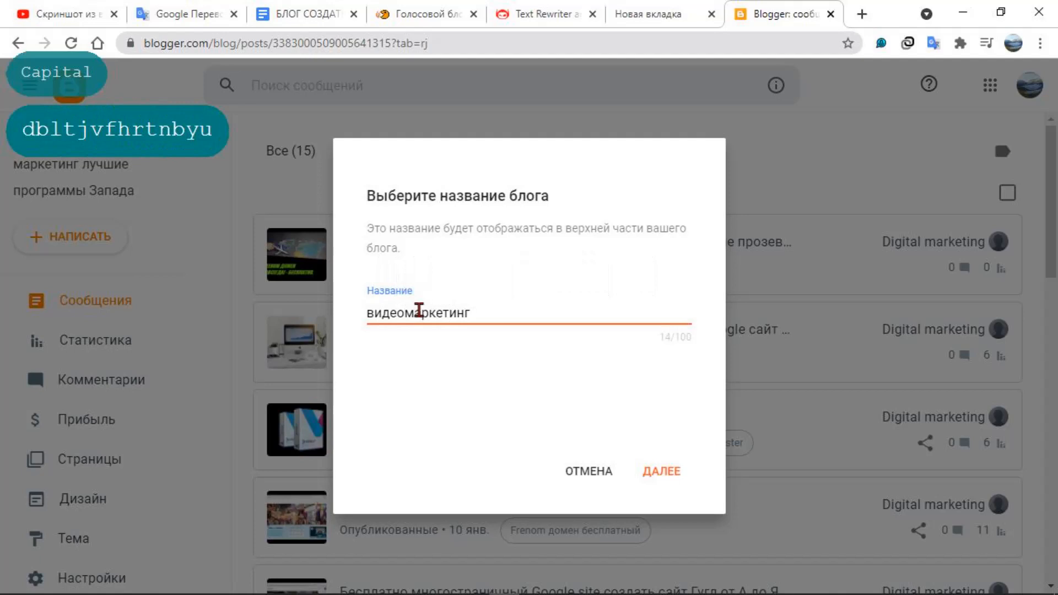
pyautogui.click(362, 313)
pyautogui.moveTo(375, 317); pyautogui.dragTo(369, 318)
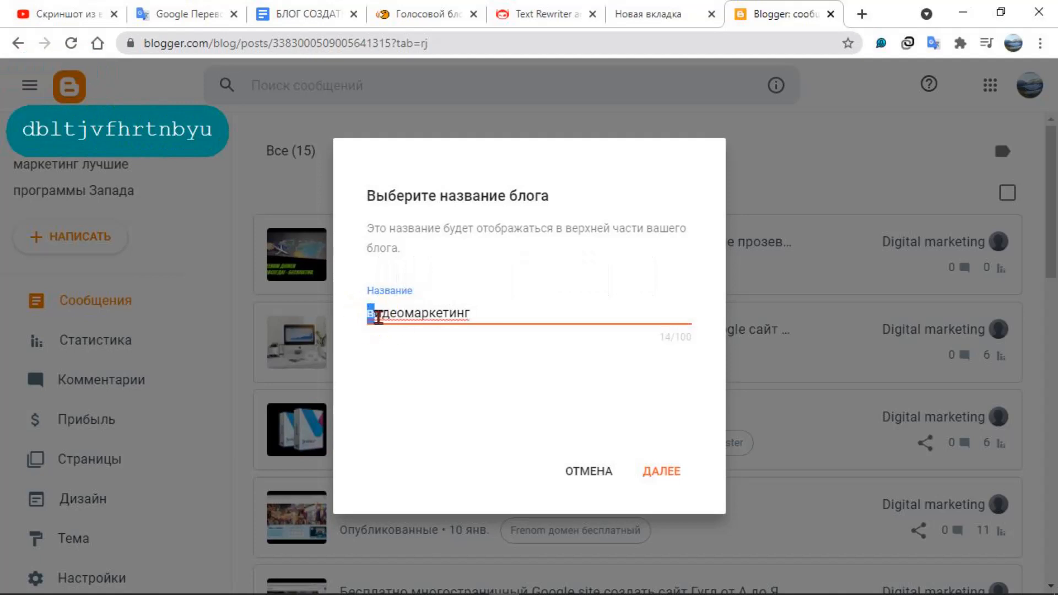
pyautogui.press('capslock')
pyautogui.write('В')
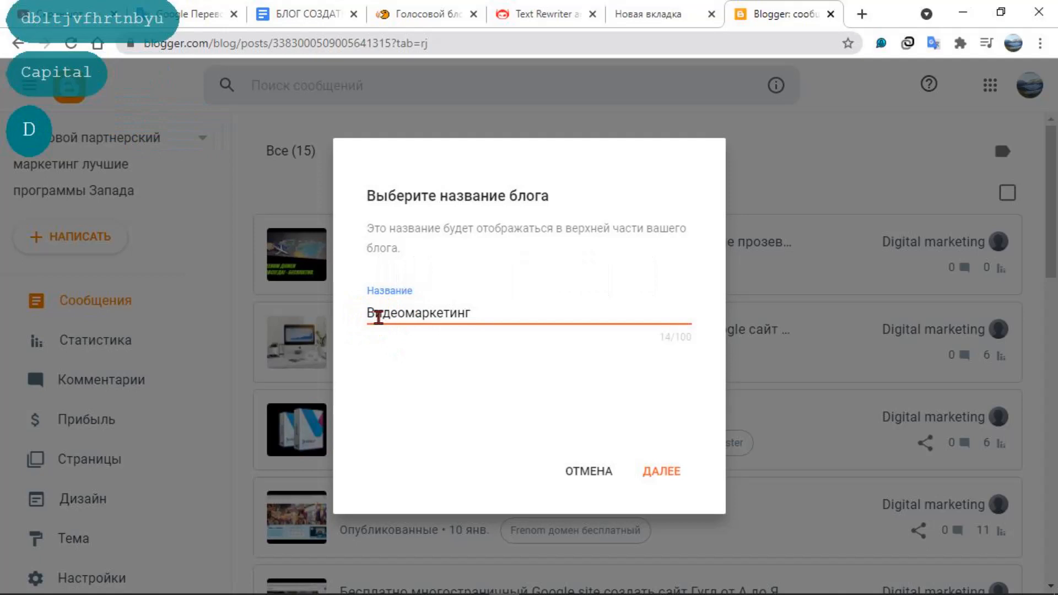
pyautogui.click(661, 472)
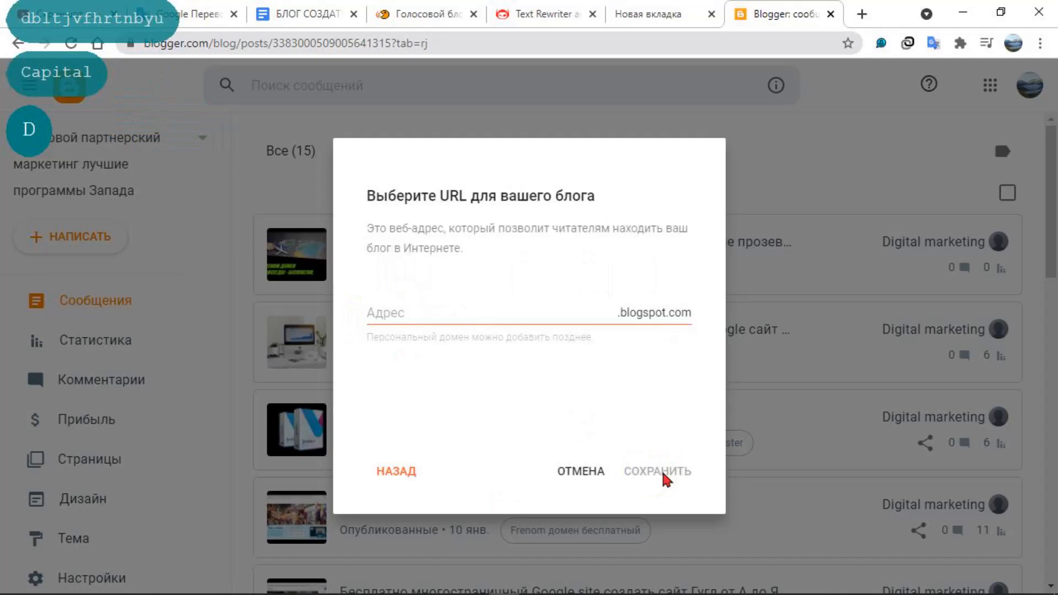
# Enter vidmarkr as the new blog's blogspot.com address
pyautogui.click(439, 313)
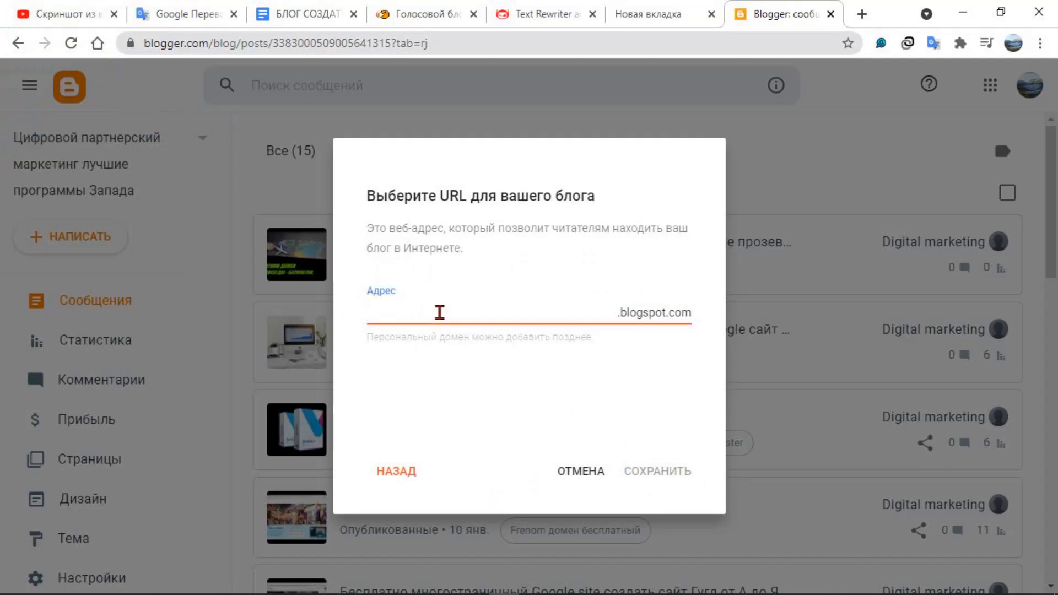
pyautogui.write('vidmarkr')
pyautogui.hotkey('shift', 'F9')
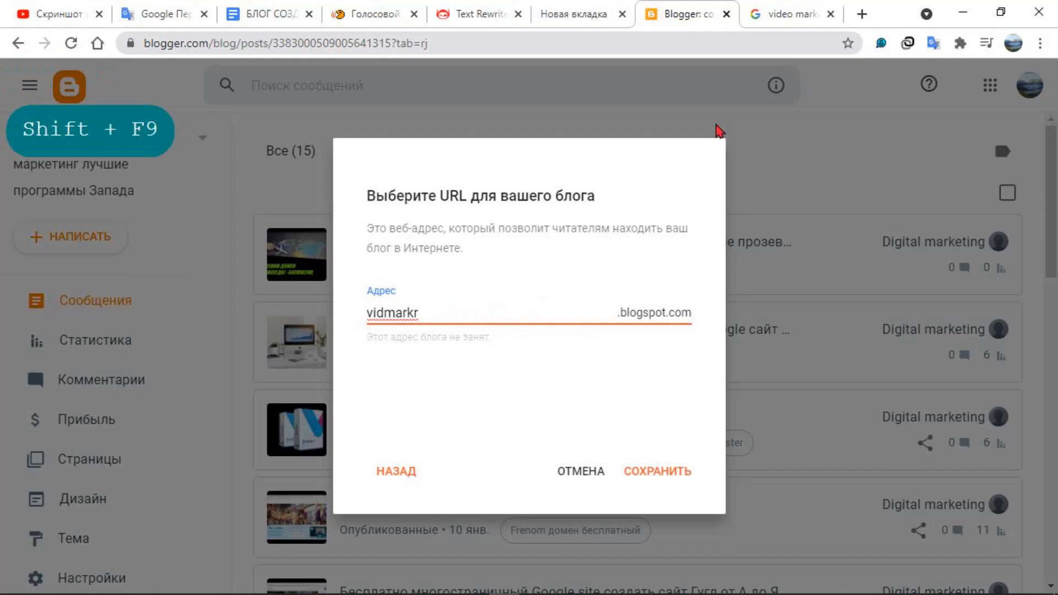
# Search Google for "vid markr" in a new browser tab to check the blog address as a search query
pyautogui.click(866, 17)
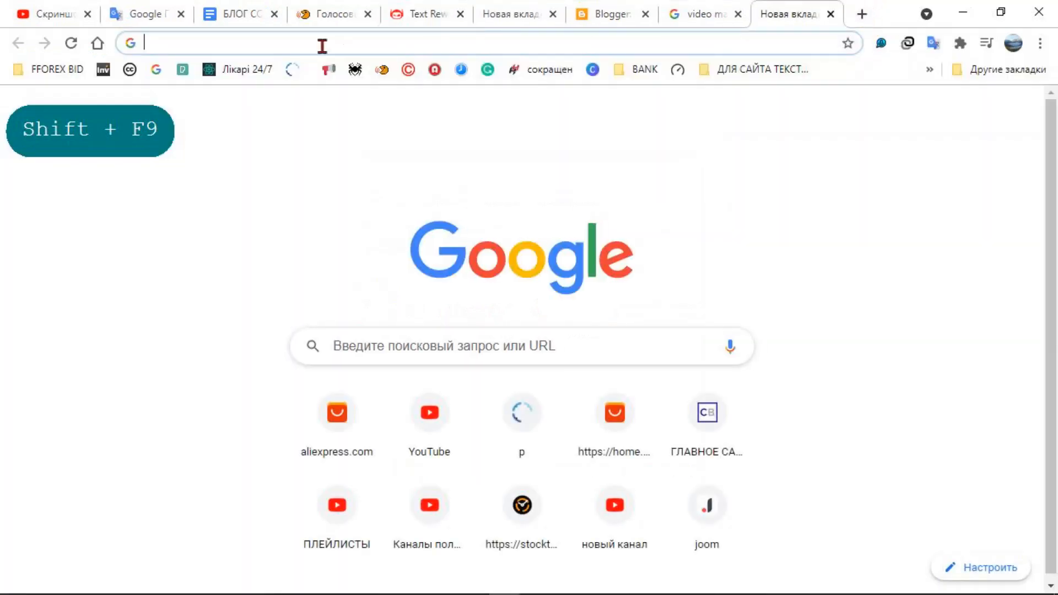
pyautogui.click(323, 45)
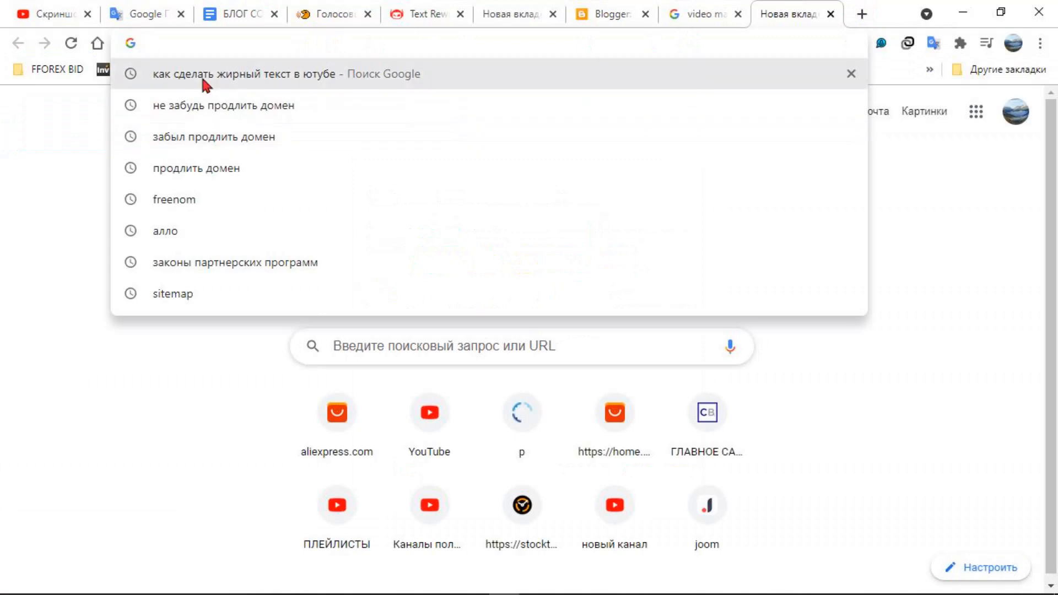
pyautogui.rightClick(216, 45)
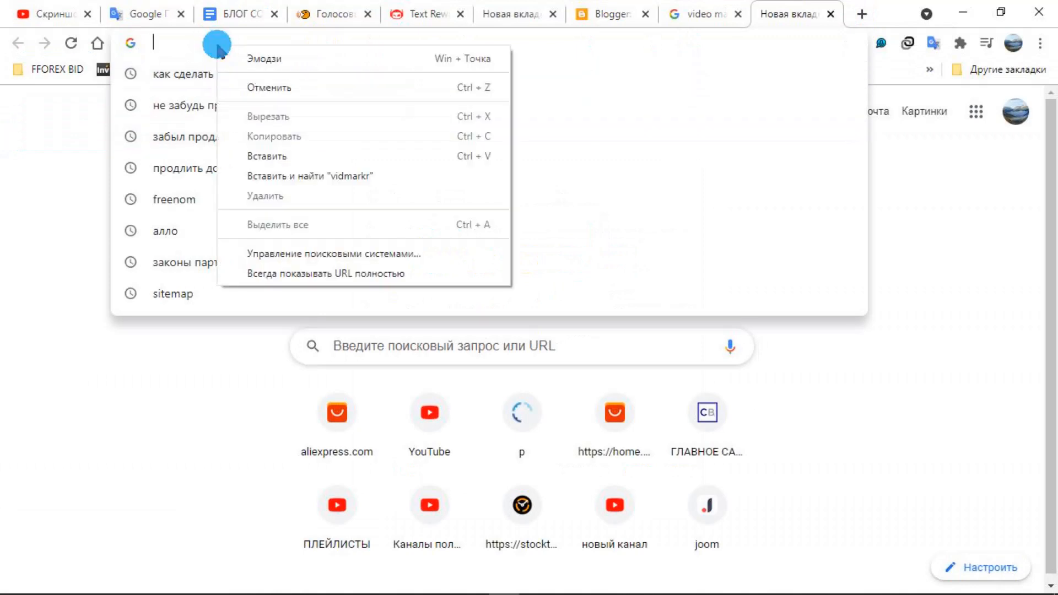
pyautogui.click(254, 157)
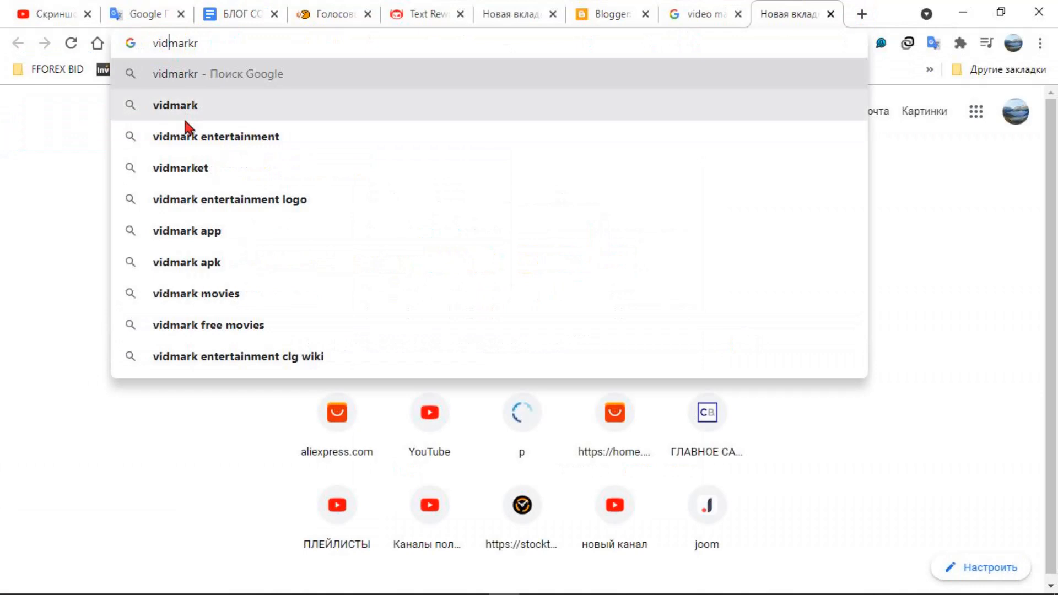
pyautogui.click(252, 43)
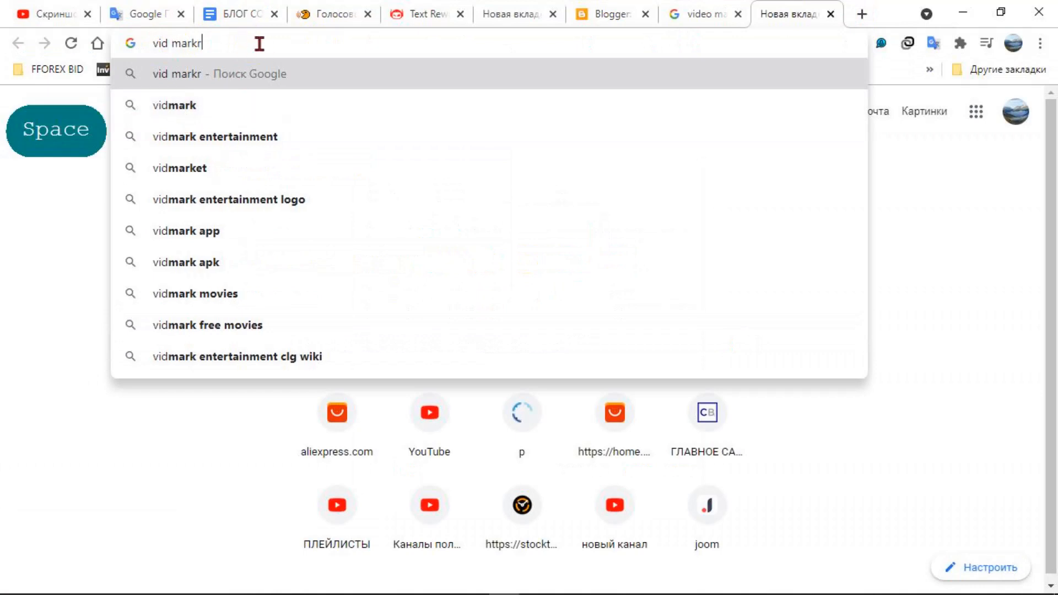
pyautogui.press('Return')
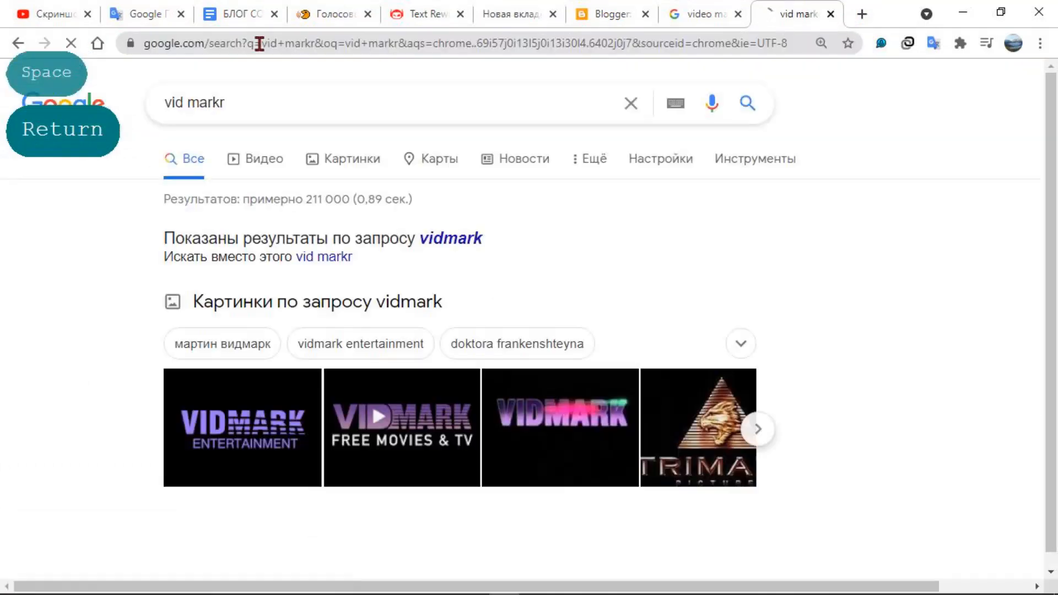
# Run the suggested related search "cinemanow" and bring up the suggestions for that query
pyautogui.click(237, 99)
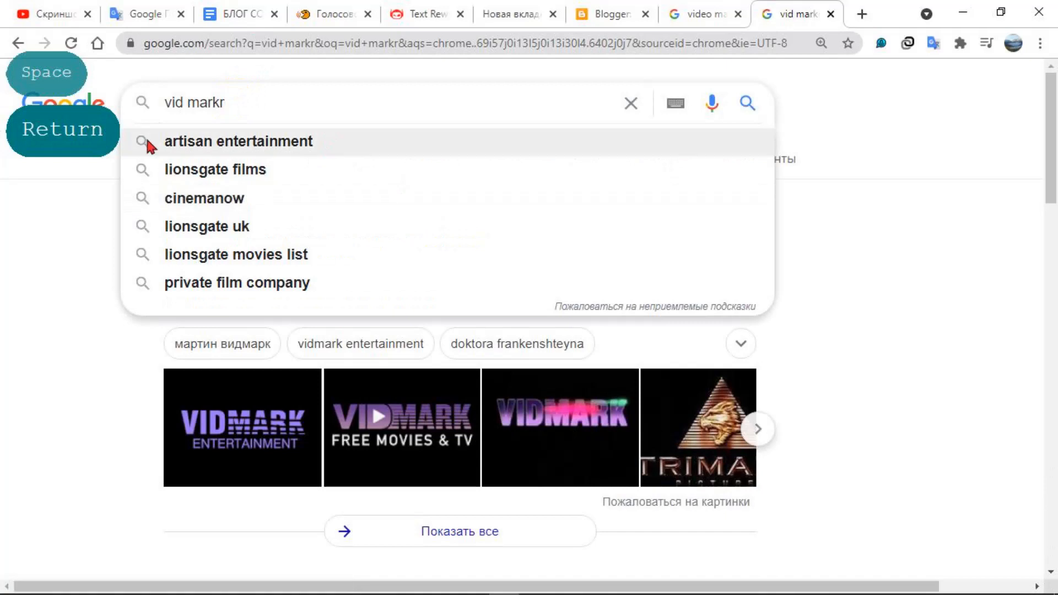
pyautogui.click(187, 199)
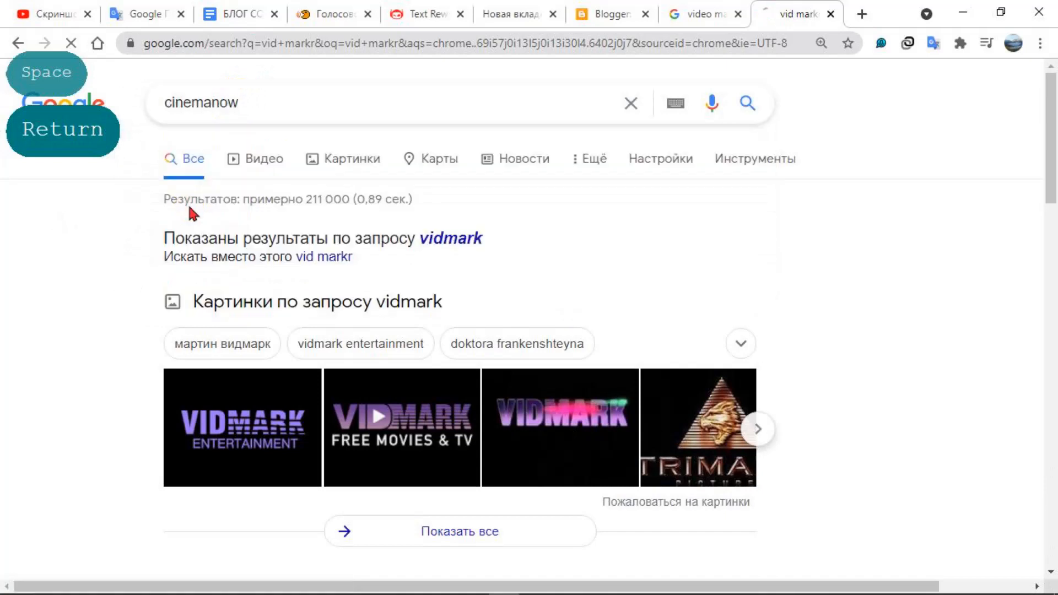
pyautogui.doubleClick(306, 106)
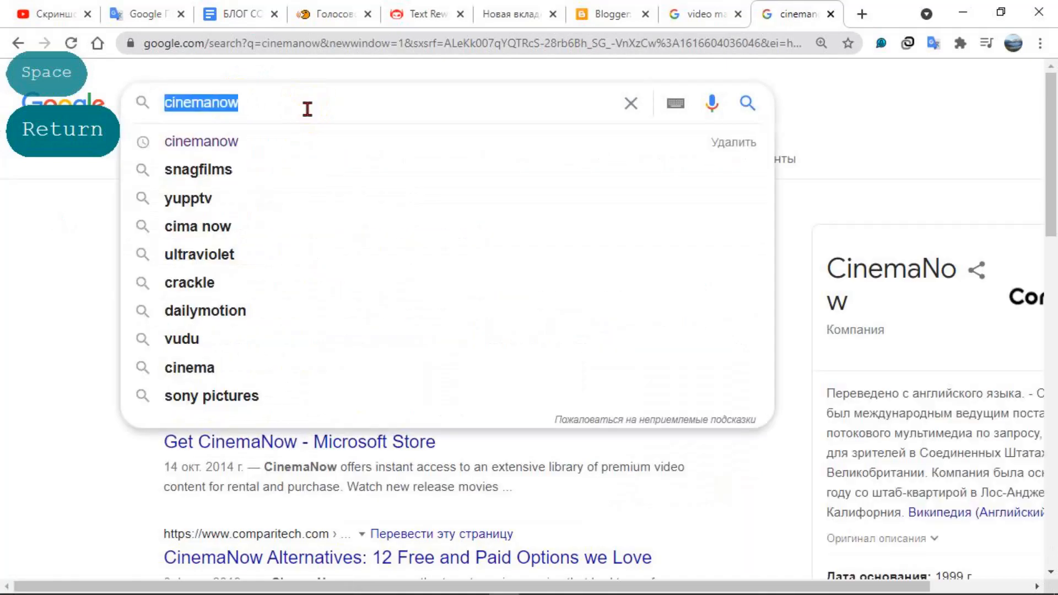
# Compare the search suggestions with the address in Blogger, and save the new blog with the address vidmarkr
pyautogui.click(601, 14)
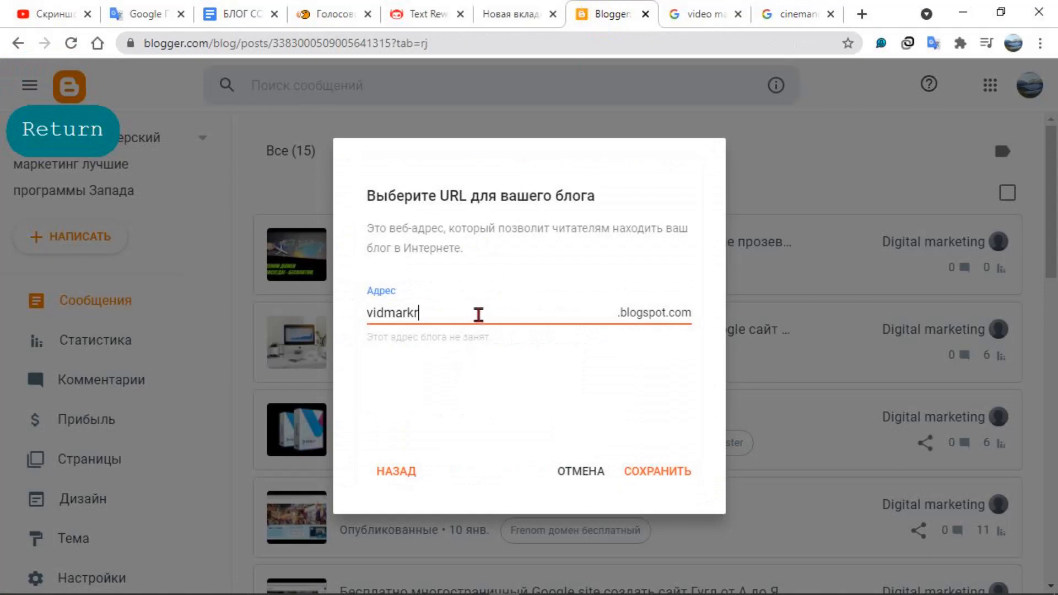
pyautogui.click(782, 14)
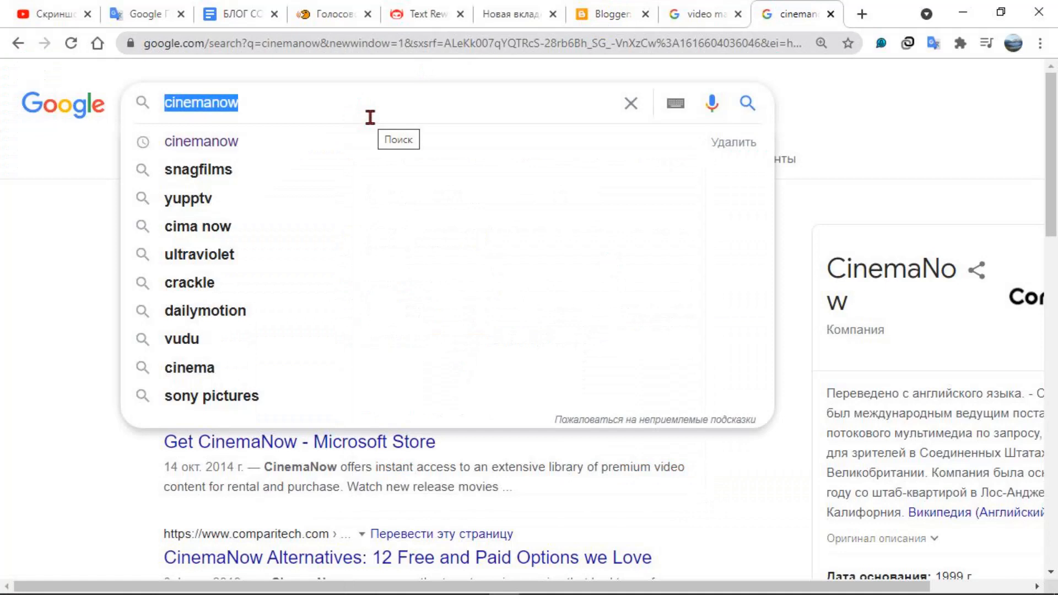
pyautogui.click(610, 17)
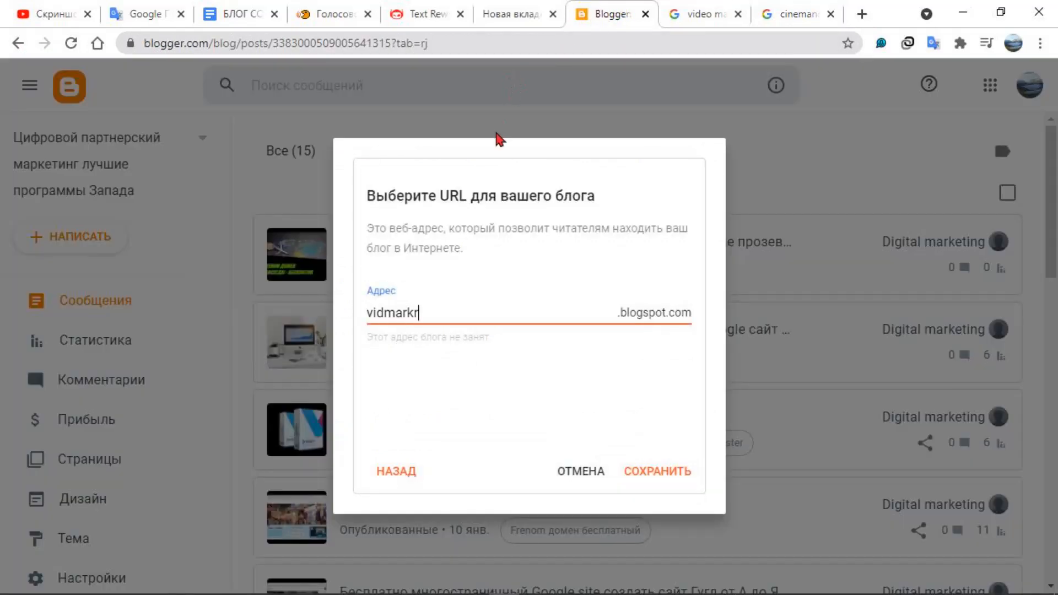
pyautogui.click(659, 482)
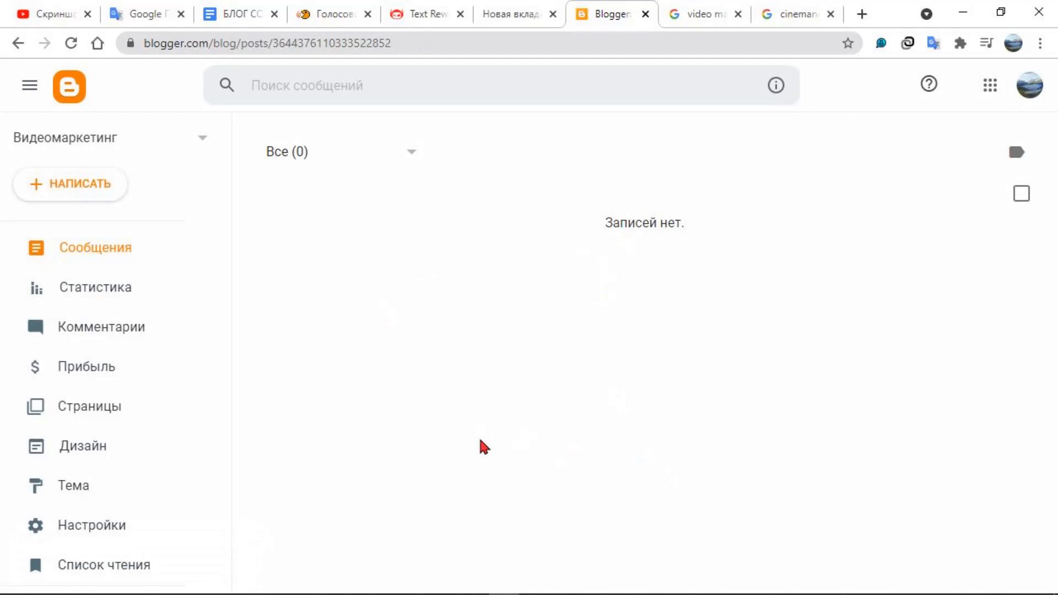
# Open the new blog's settings, view its title in the editing dialog, and cancel the edit
pyautogui.hotkey('shift', 'F9')
pyautogui.hotkey('shift', 'F9')
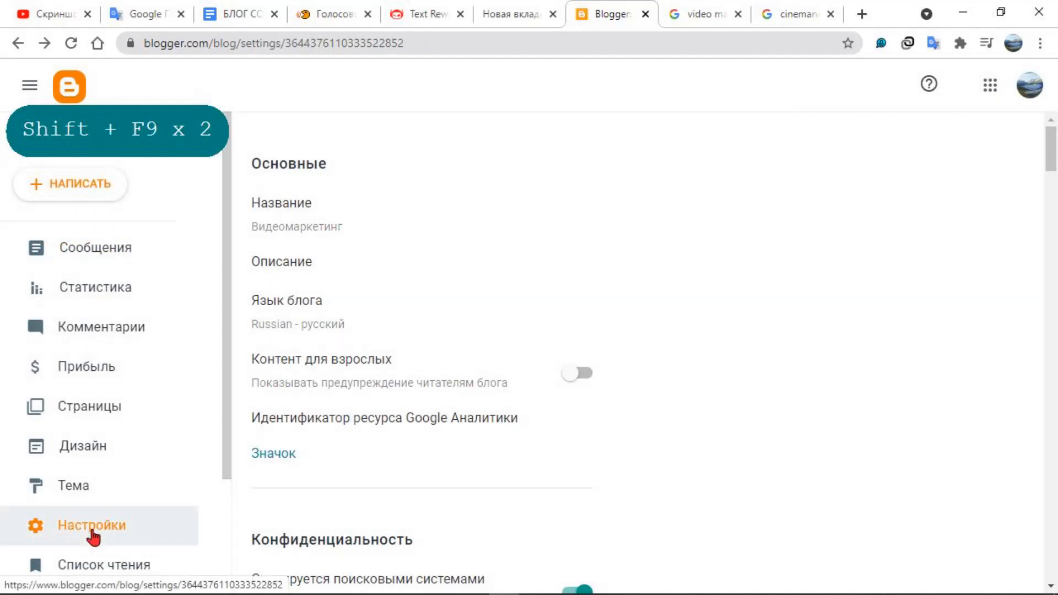
pyautogui.click(312, 232)
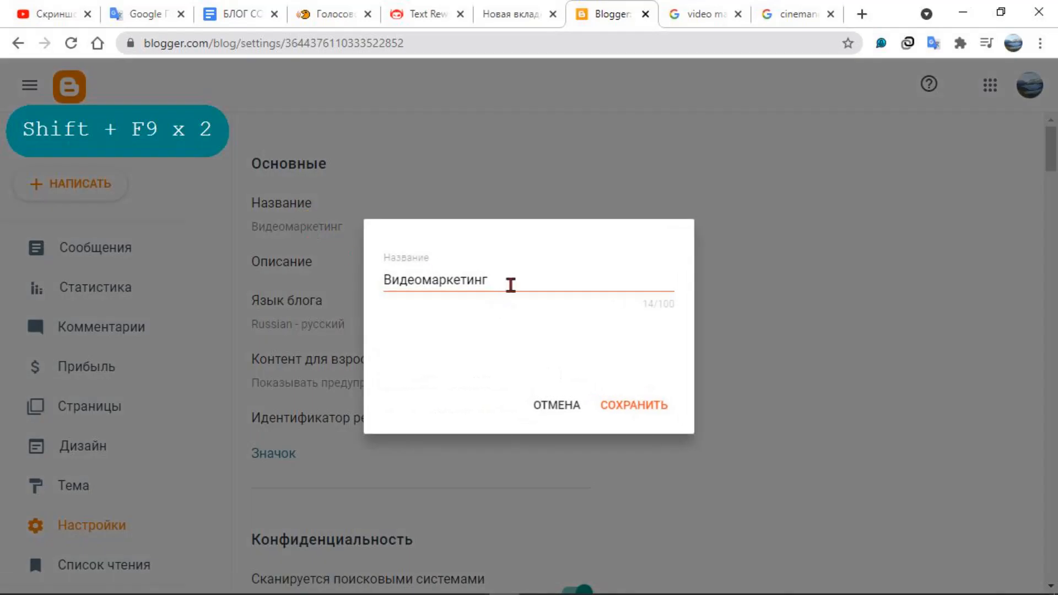
pyautogui.click(510, 285)
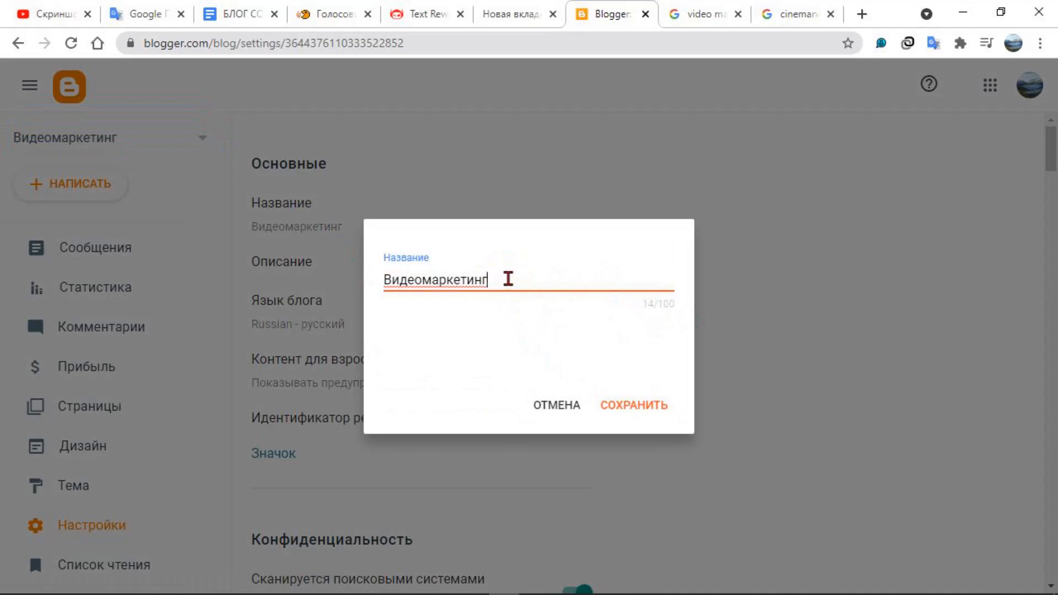
pyautogui.click(544, 407)
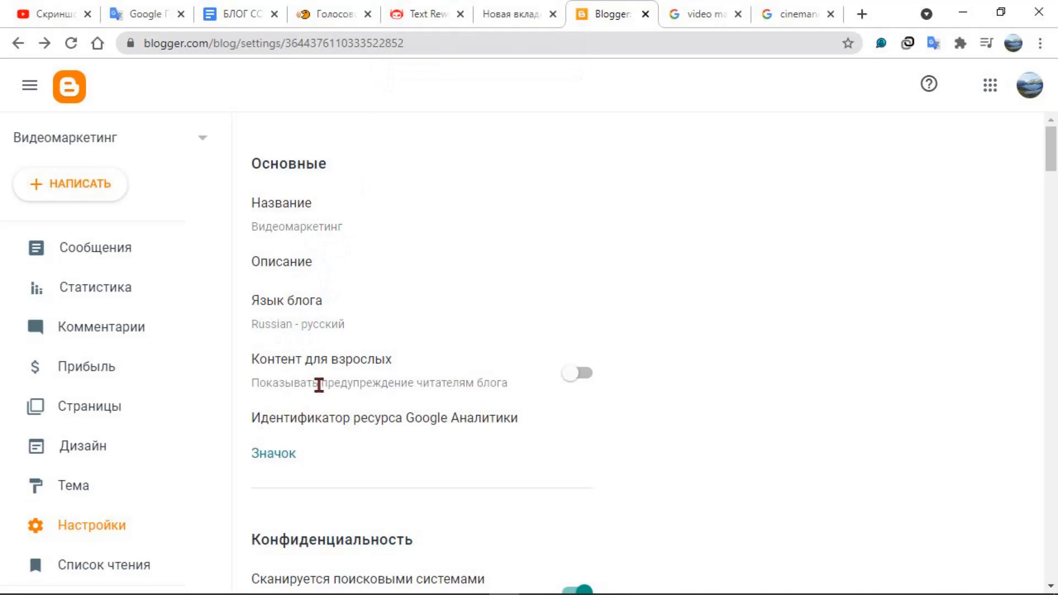
# Look over the basic and privacy settings, and open the blog description dialog and cancel it
pyautogui.scroll(-1, 319, 383)
pyautogui.scroll(-1, 322, 393)
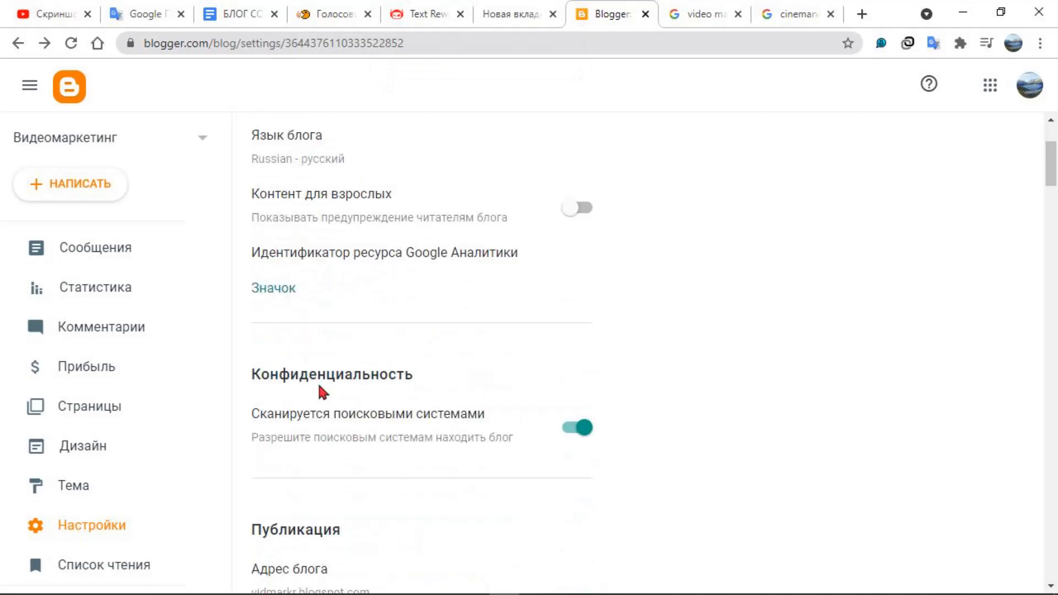
pyautogui.scroll(2, 324, 394)
pyautogui.click(297, 265)
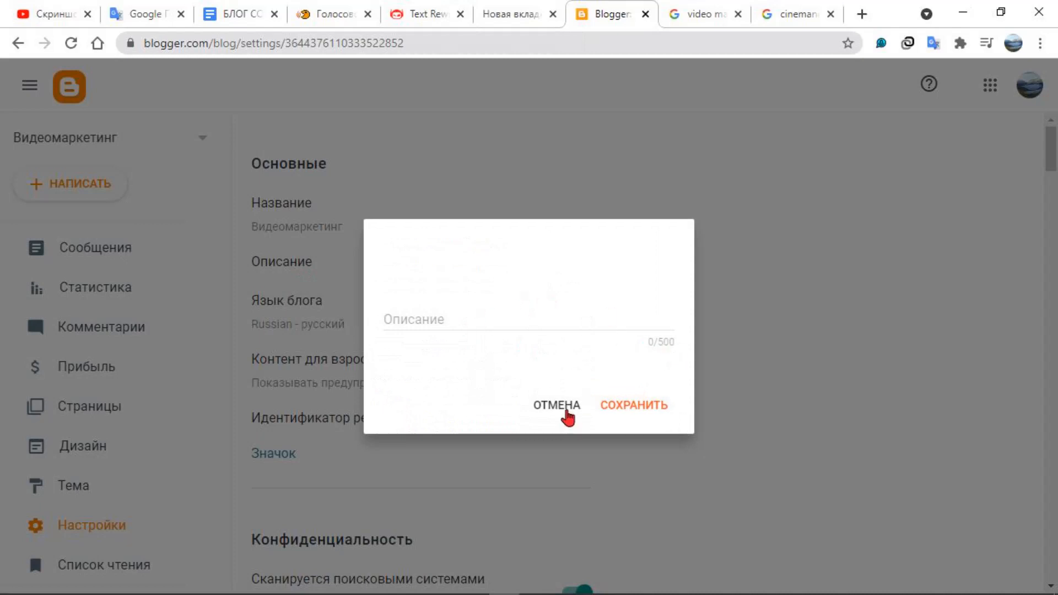
pyautogui.click(556, 409)
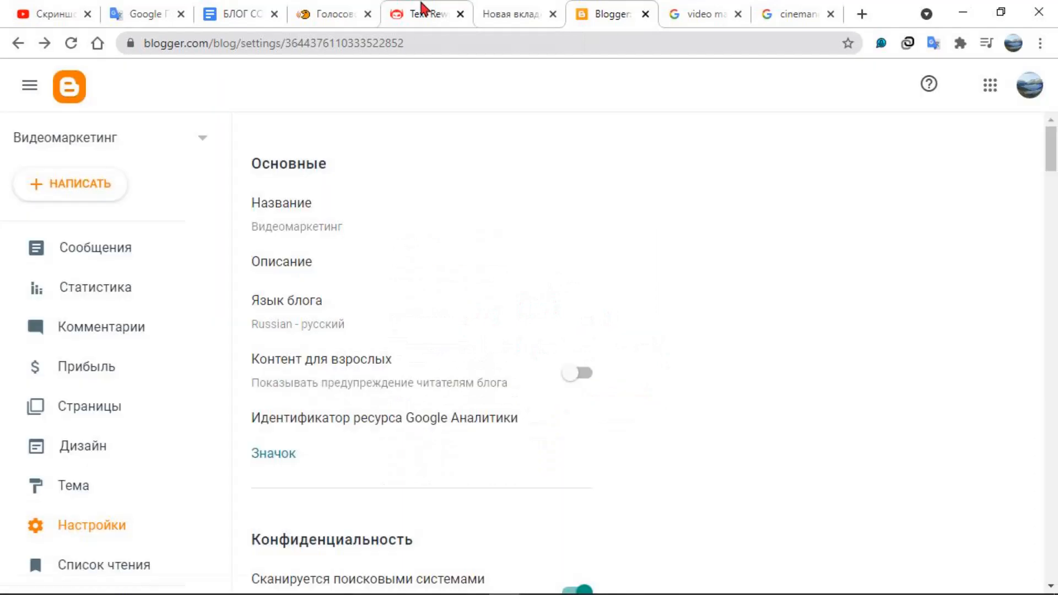
# Revisit the Smodin text rewriter and the voice notepad, and return to the blog's settings in Blogger
pyautogui.click(420, 13)
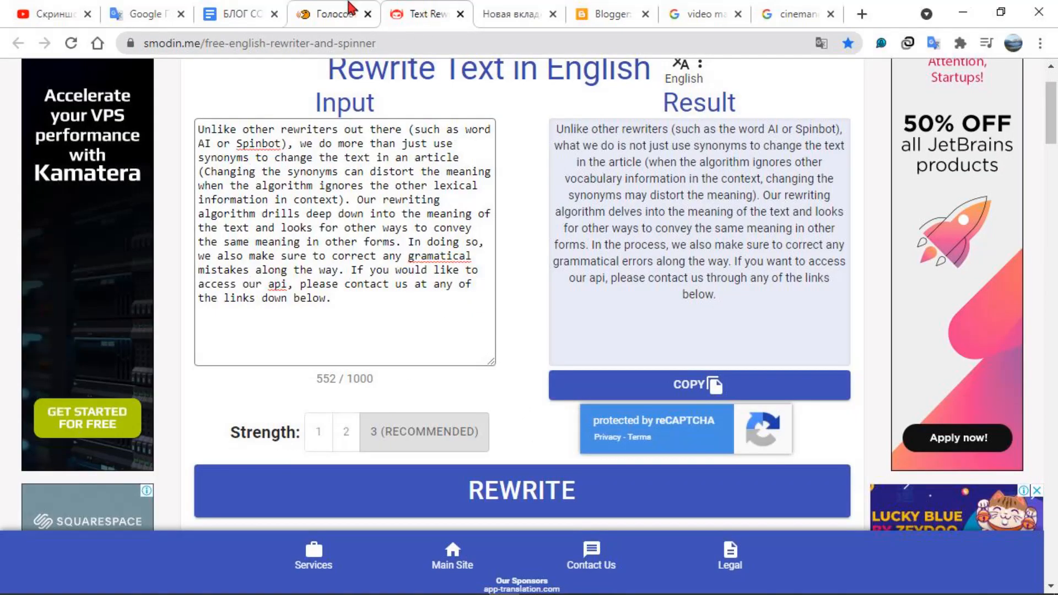
pyautogui.click(334, 12)
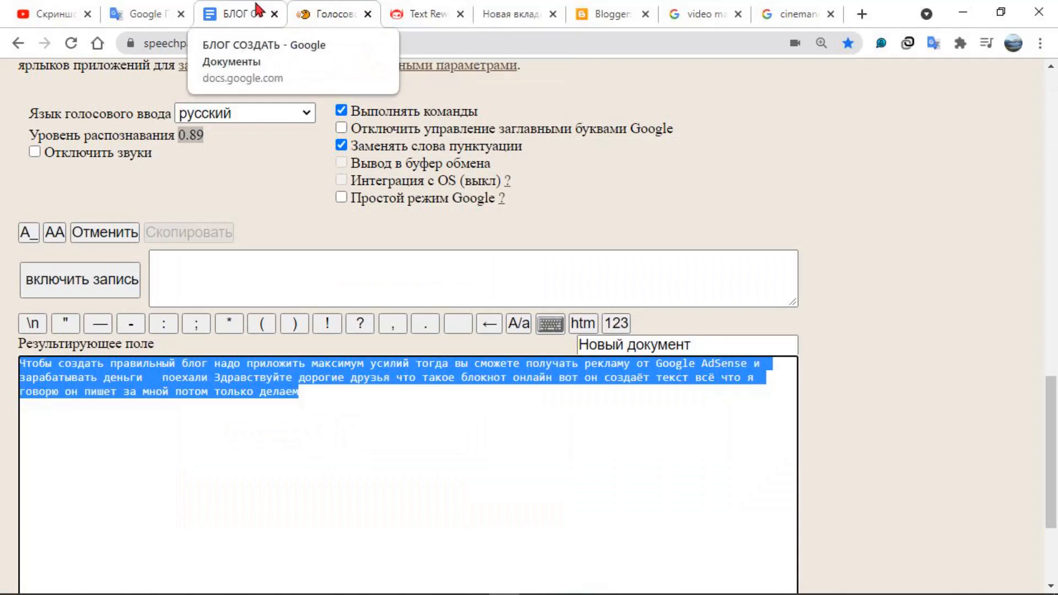
pyautogui.click(617, 15)
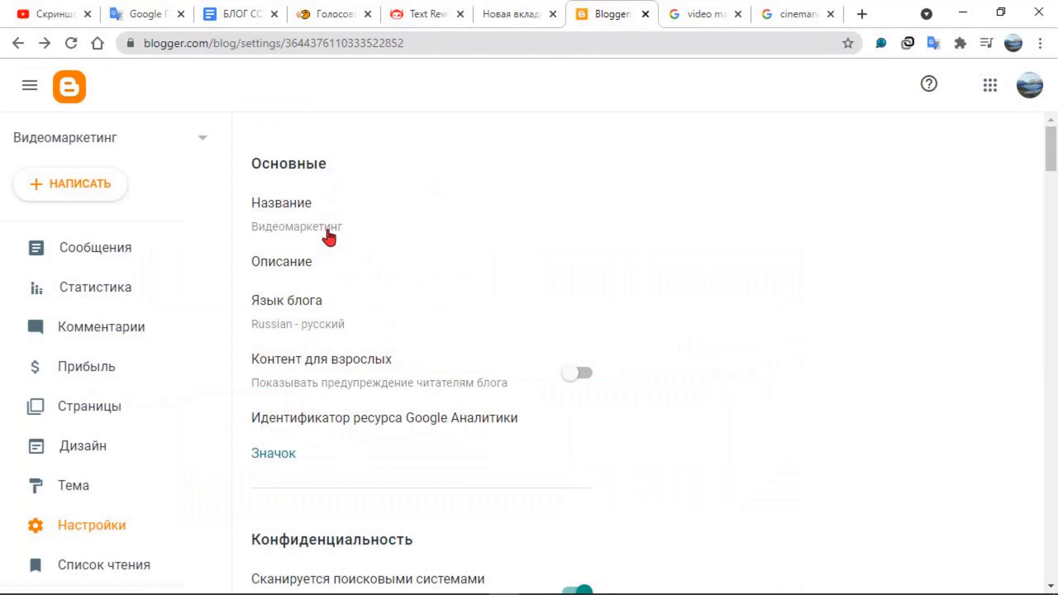
# Review the basic, privacy and publishing settings, and open the blog address dialog and cancel it
pyautogui.scroll(-2, 379, 267)
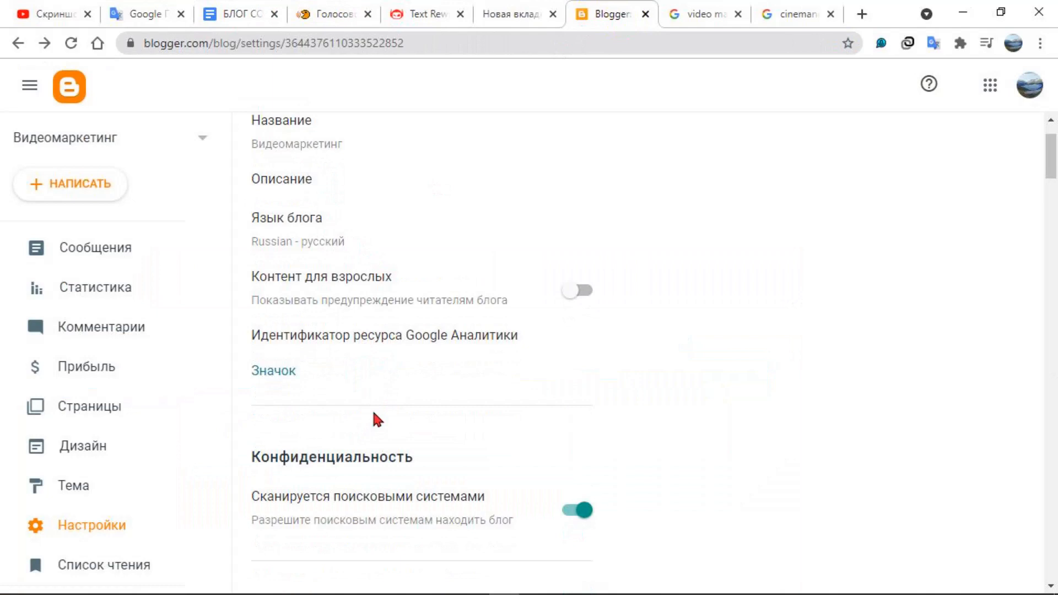
pyautogui.scroll(-4, 477, 404)
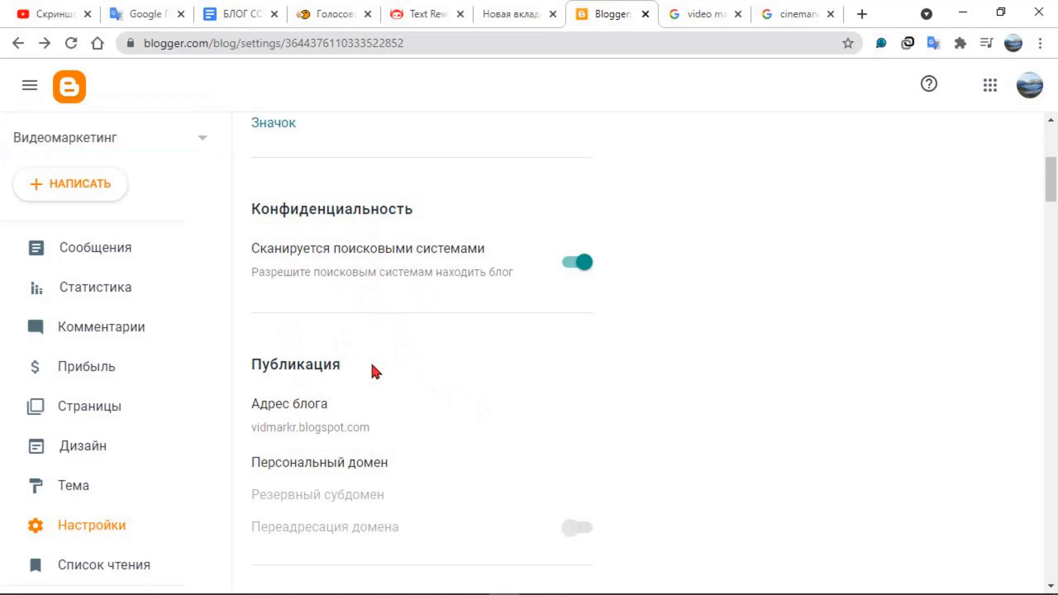
pyautogui.scroll(-2, 372, 365)
pyautogui.click(310, 341)
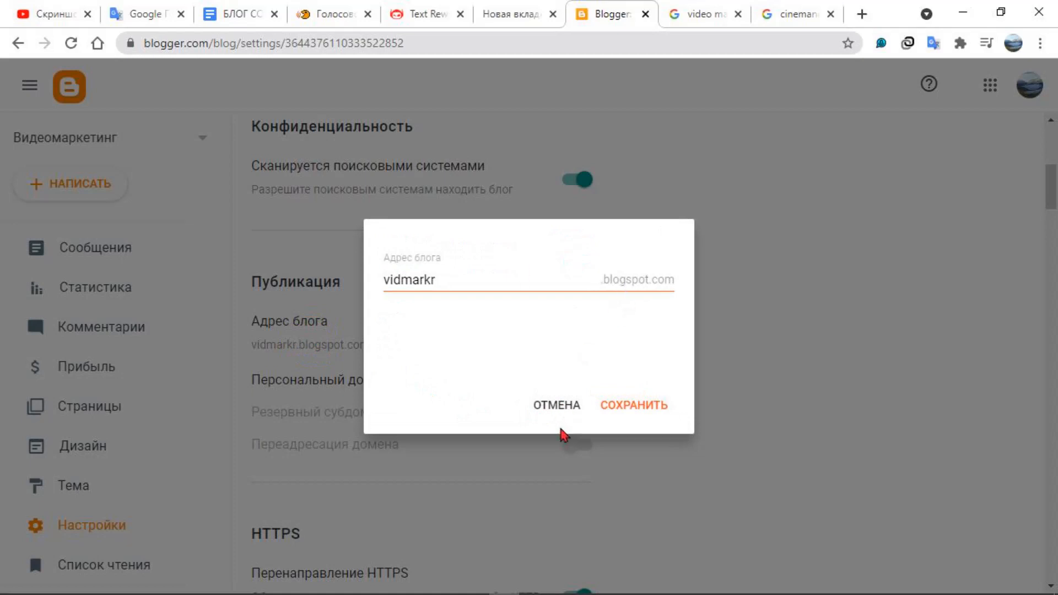
pyautogui.click(555, 408)
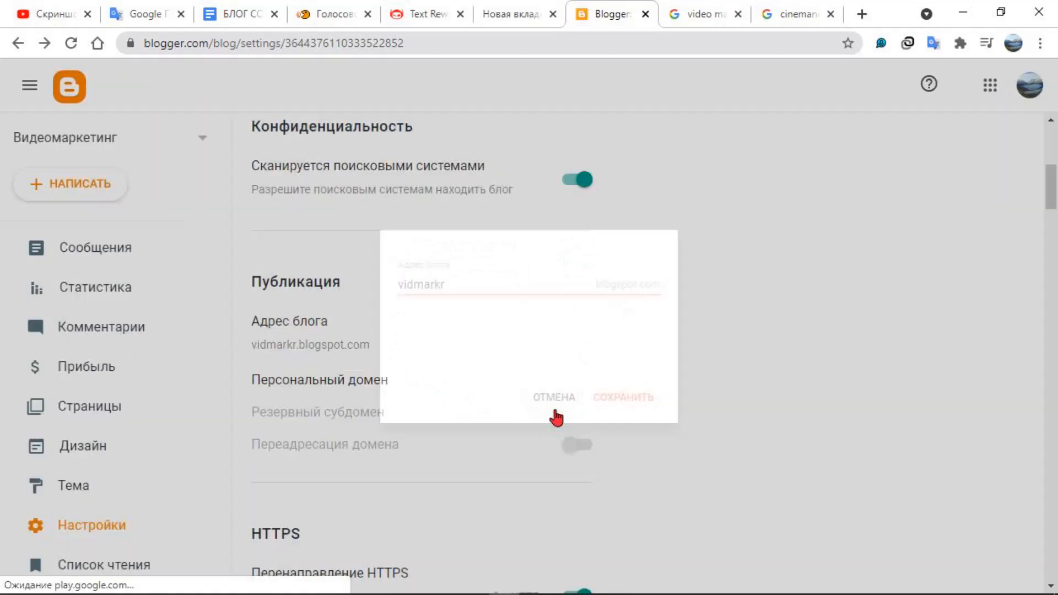
# View the custom domain dialog in the publishing settings and cancel it
pyautogui.scroll(-1, 361, 396)
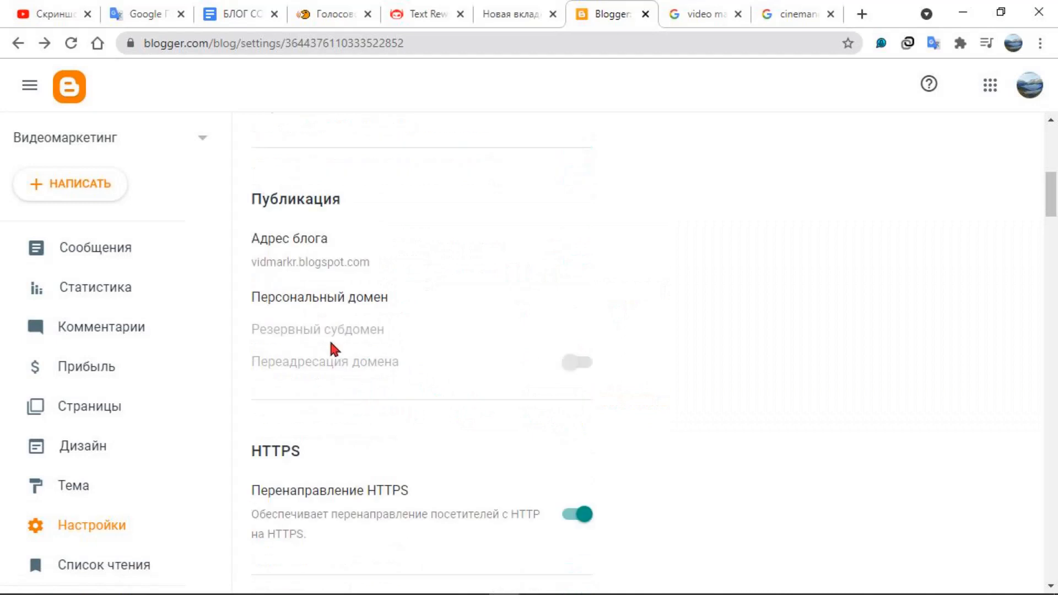
pyautogui.click(326, 296)
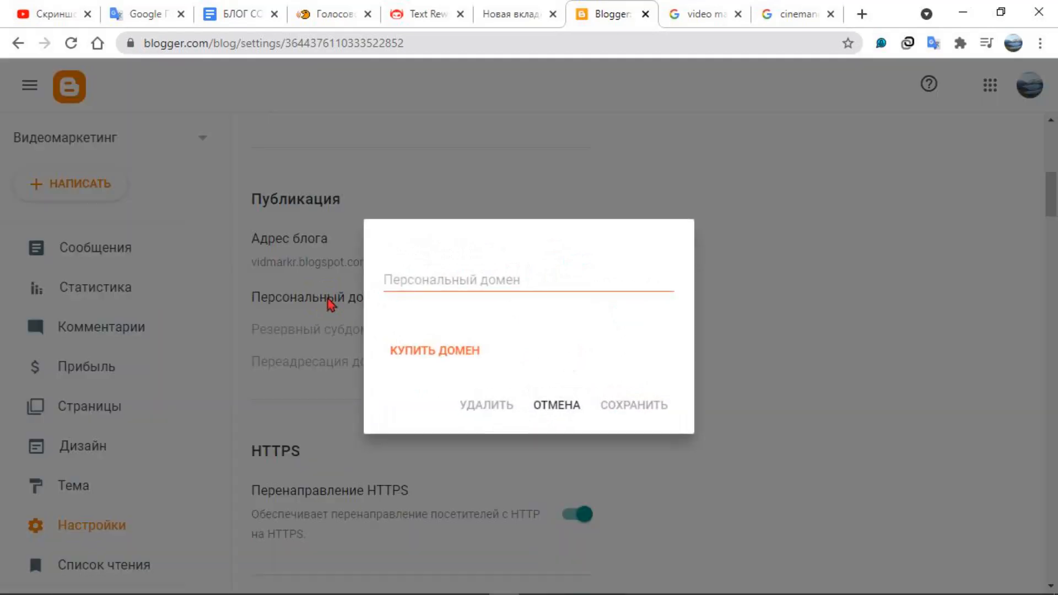
pyautogui.click(552, 409)
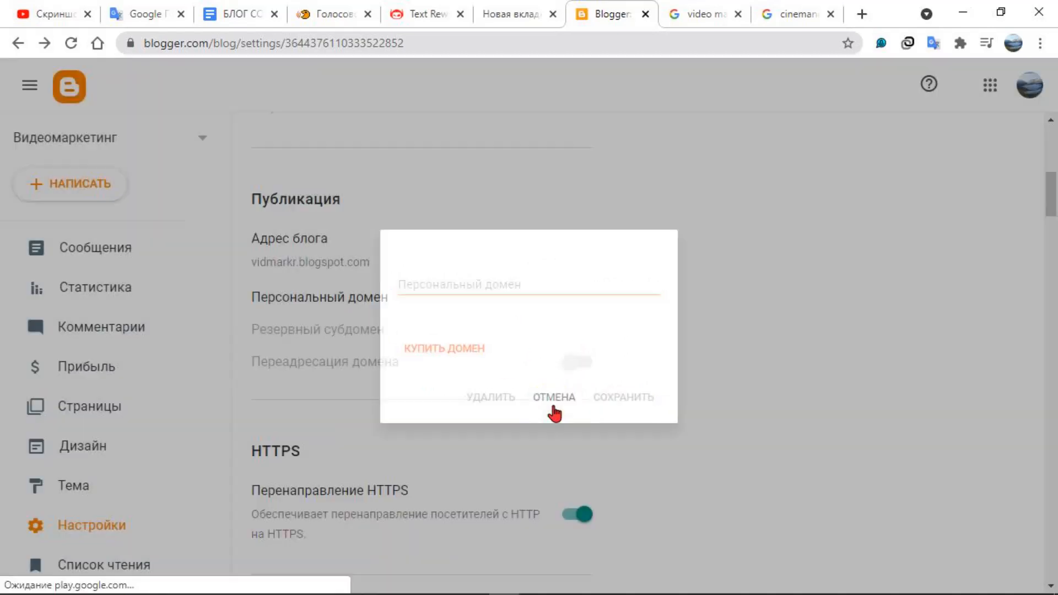
# Examine the blog's HTTPS redirect, permissions, reader access and posts settings
pyautogui.scroll(-1, 438, 412)
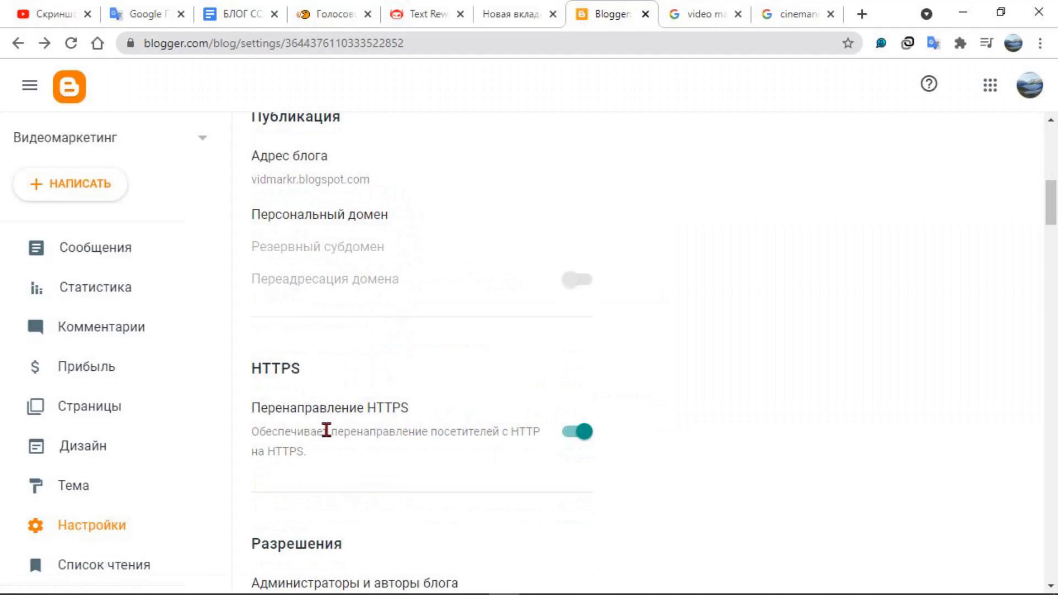
pyautogui.scroll(-1, 326, 430)
pyautogui.scroll(-1, 326, 436)
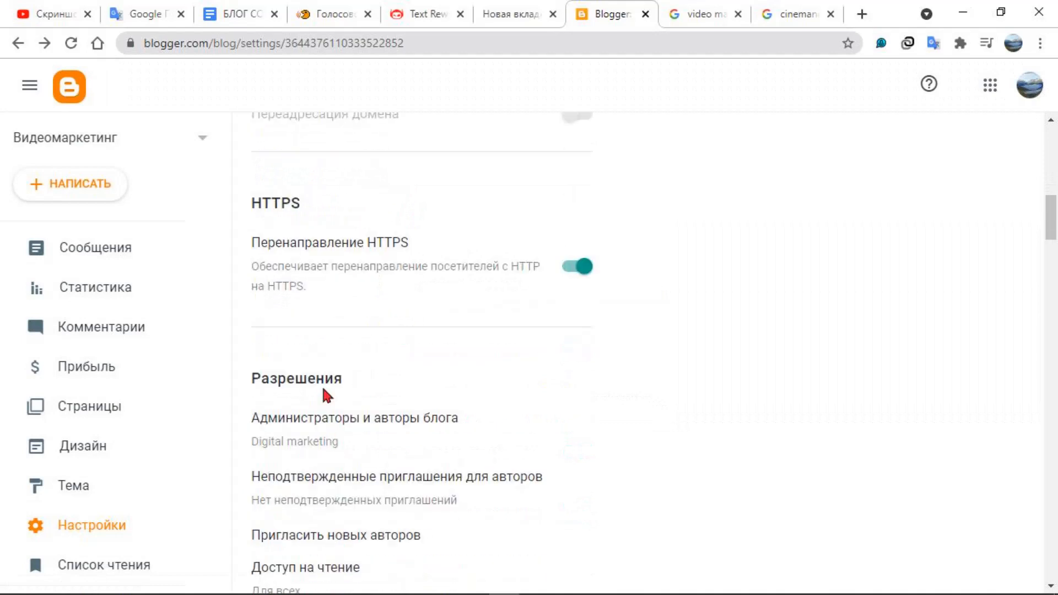
pyautogui.scroll(-2, 323, 380)
pyautogui.scroll(-2, 325, 309)
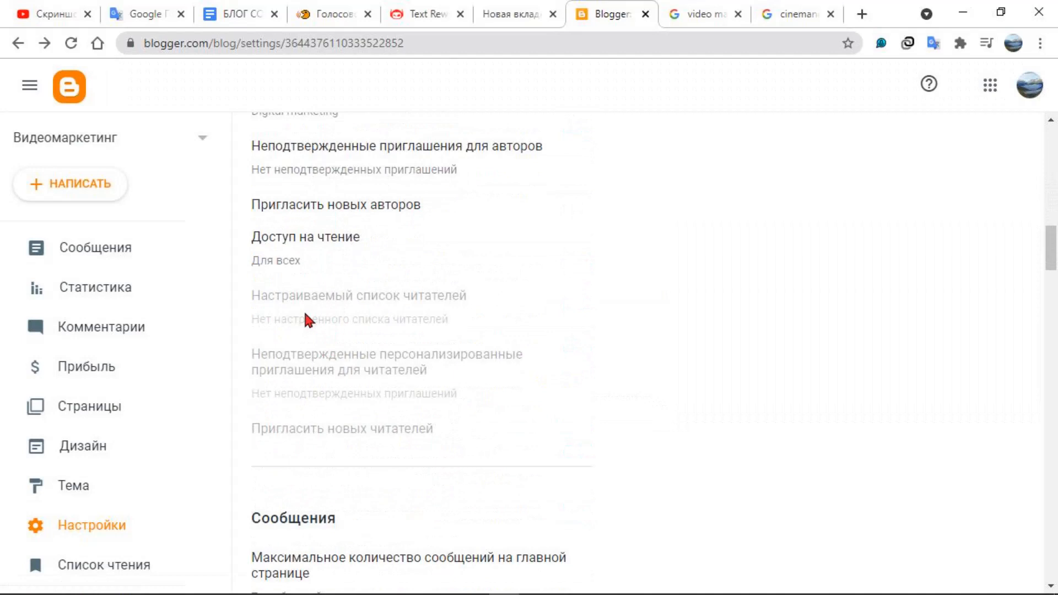
pyautogui.scroll(-3, 301, 423)
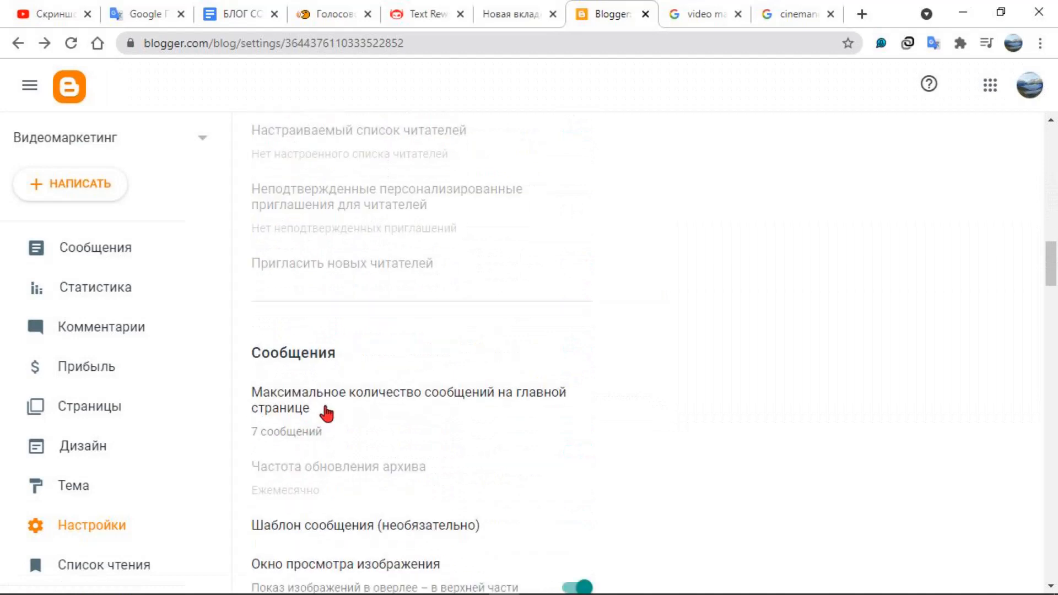
pyautogui.scroll(-3, 318, 475)
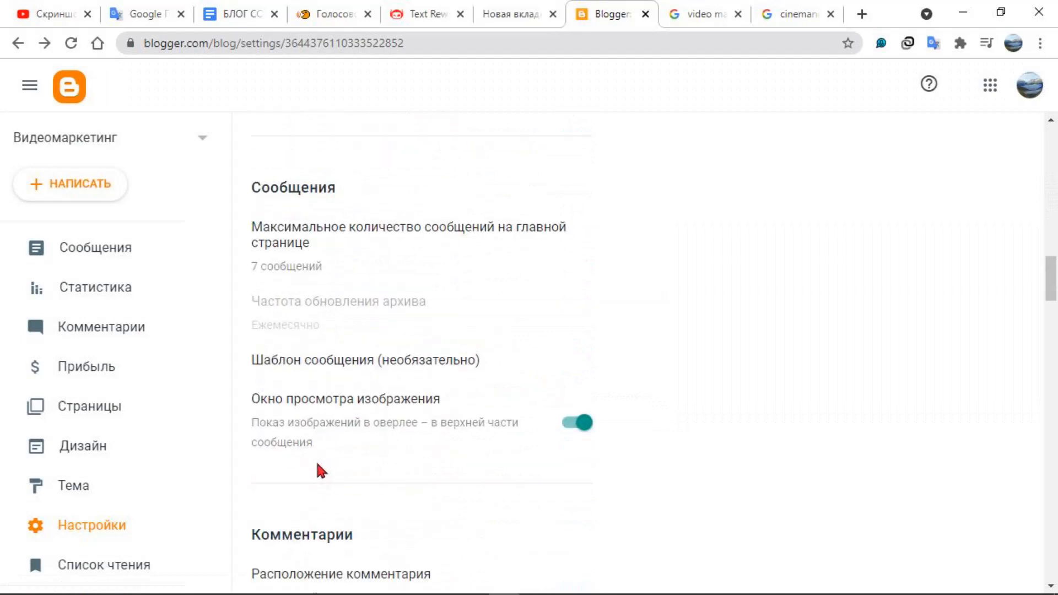
# Examine the blog's comment, email and formatting settings
pyautogui.scroll(-6, 331, 405)
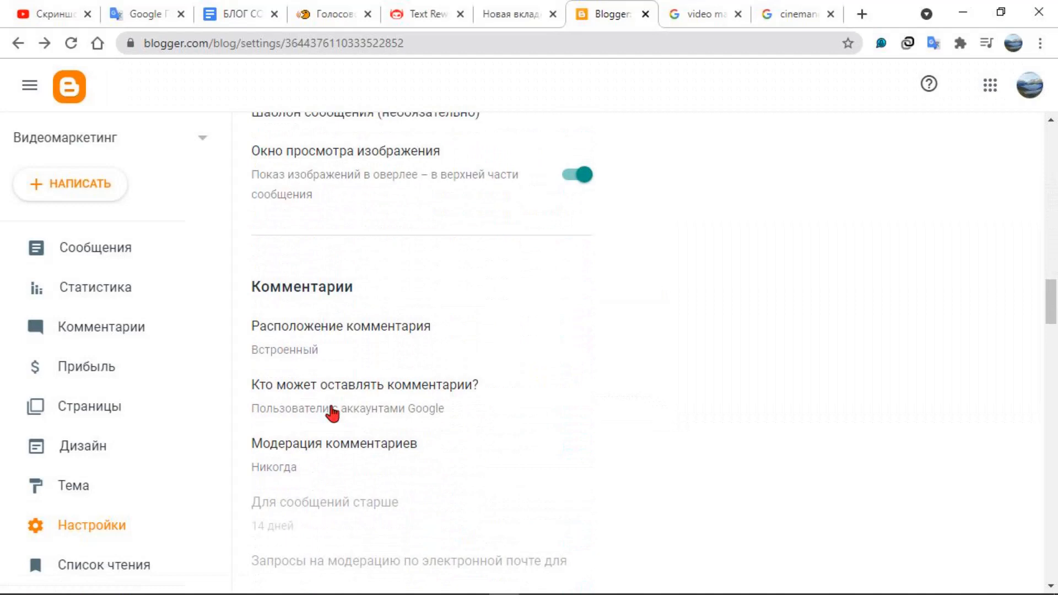
pyautogui.scroll(-2, 331, 415)
pyautogui.scroll(-5, 331, 414)
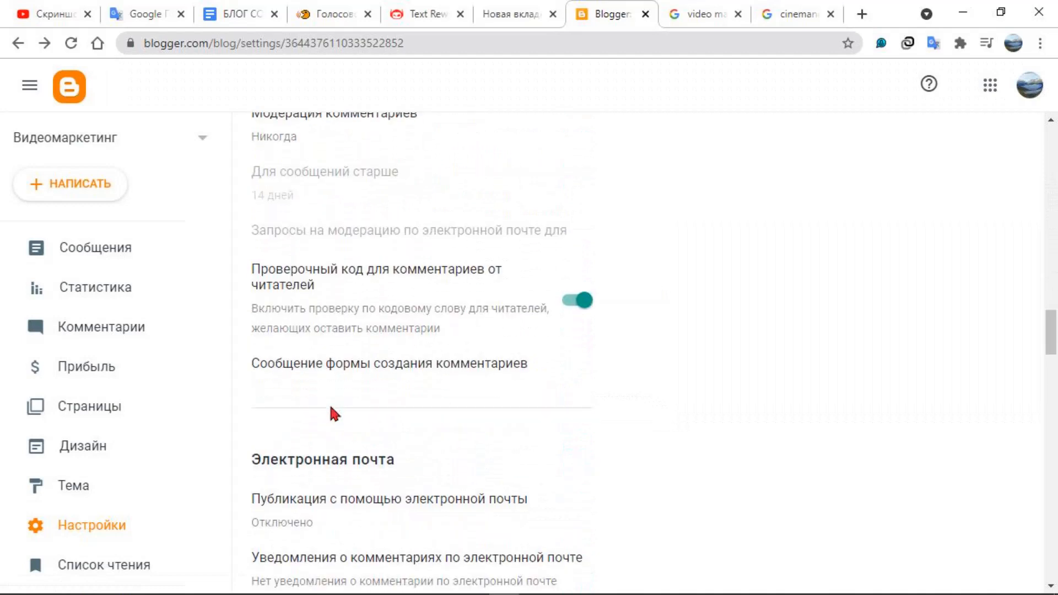
pyautogui.scroll(-6, 331, 414)
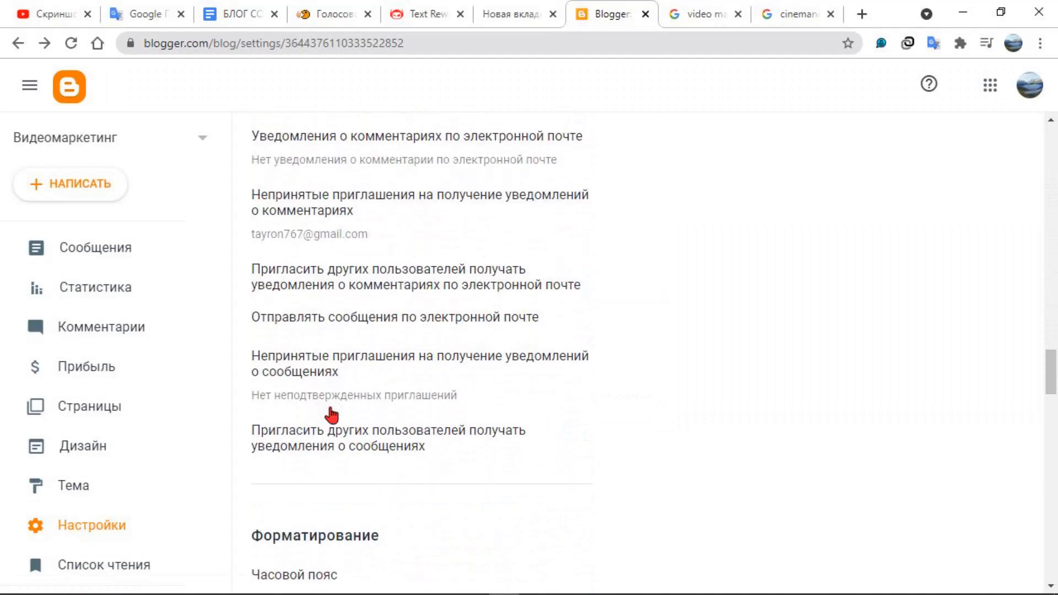
pyautogui.scroll(-4, 331, 414)
pyautogui.scroll(-9, 331, 417)
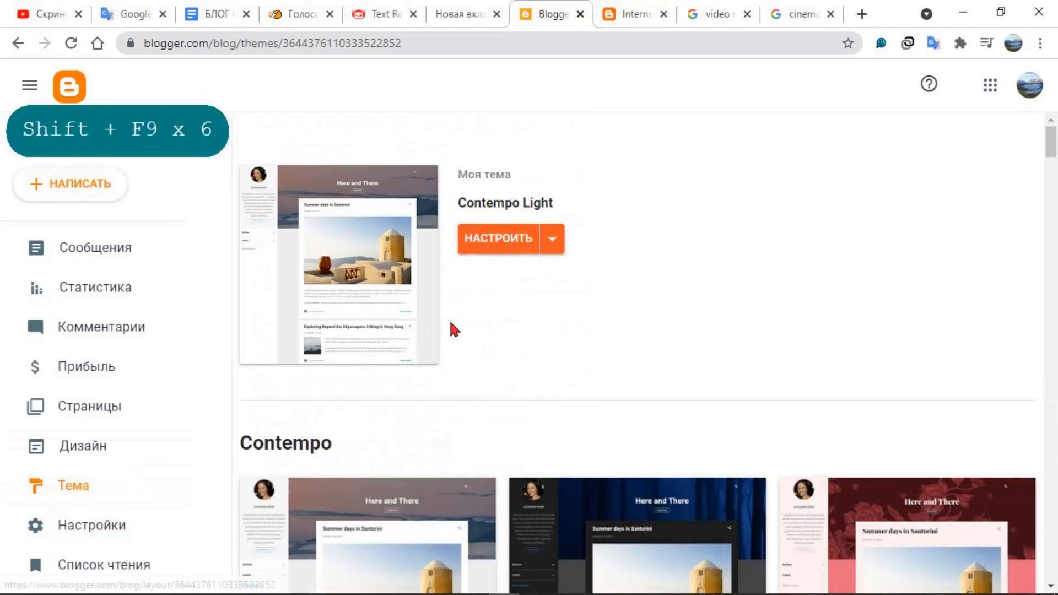
# Browse the blog theme gallery from the Contempo designs through to the Travel designs
pyautogui.scroll(-3, 352, 280)
pyautogui.scroll(-12, 356, 293)
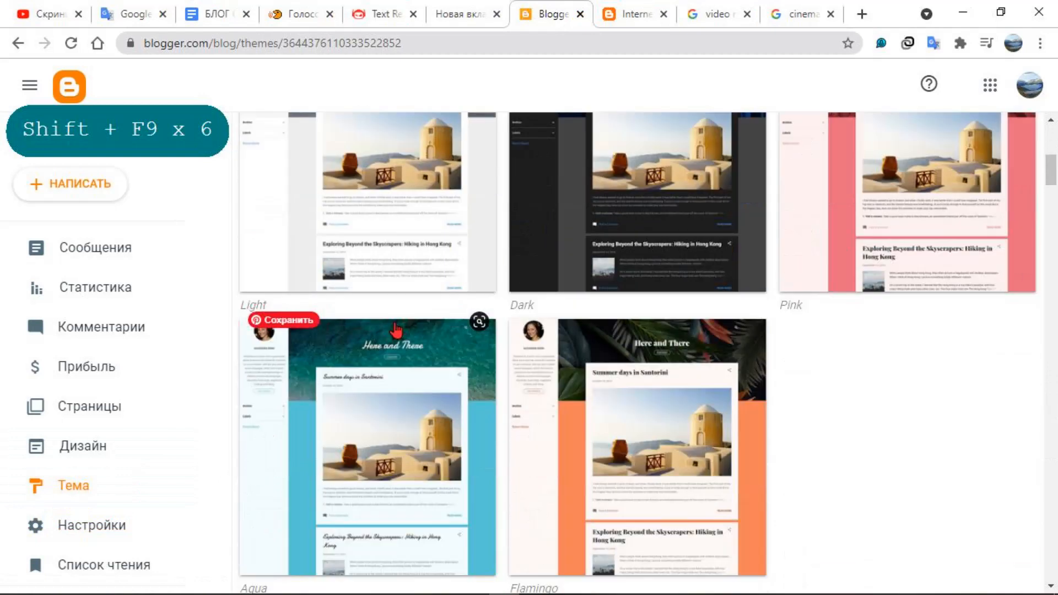
pyautogui.scroll(-18, 402, 333)
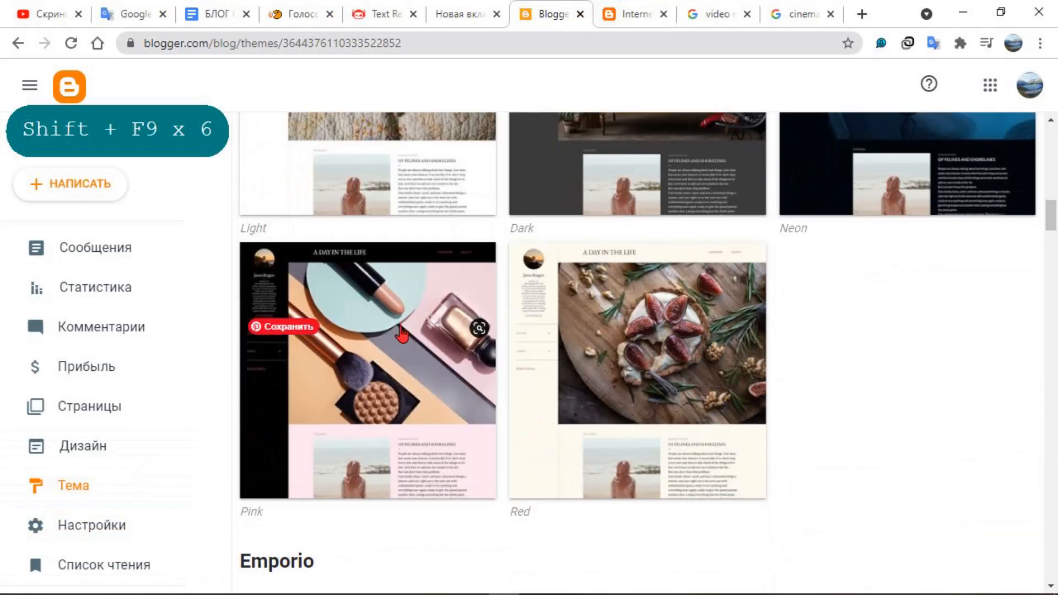
pyautogui.scroll(-14, 404, 337)
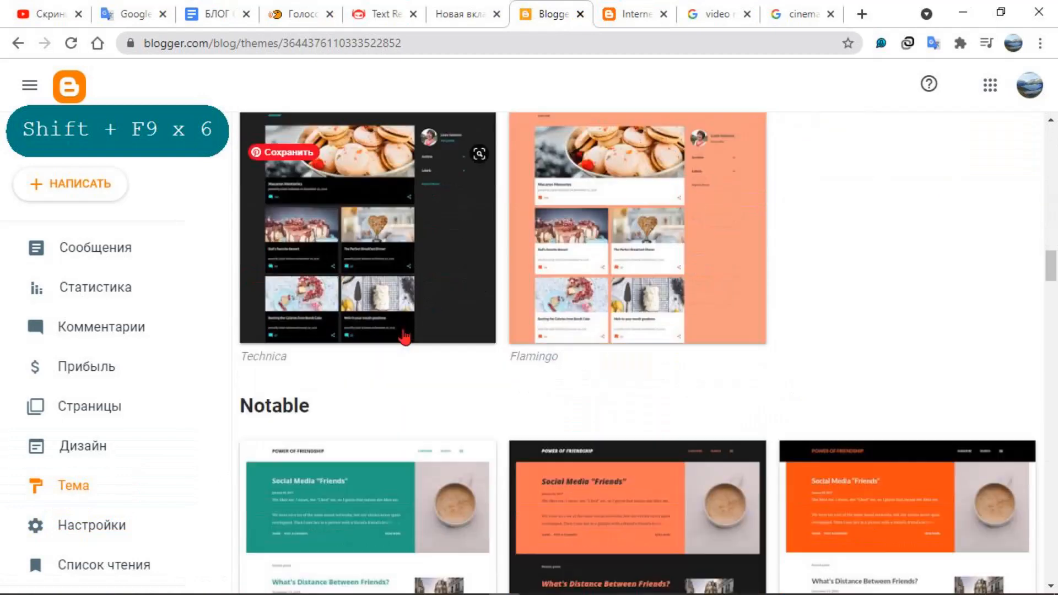
pyautogui.scroll(-12, 405, 337)
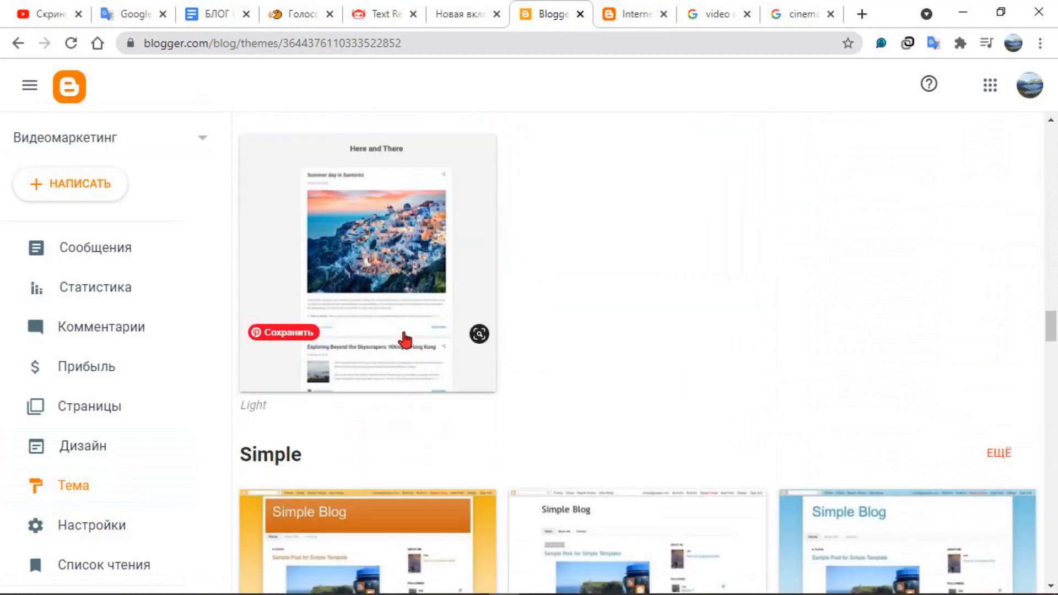
pyautogui.scroll(-20, 445, 368)
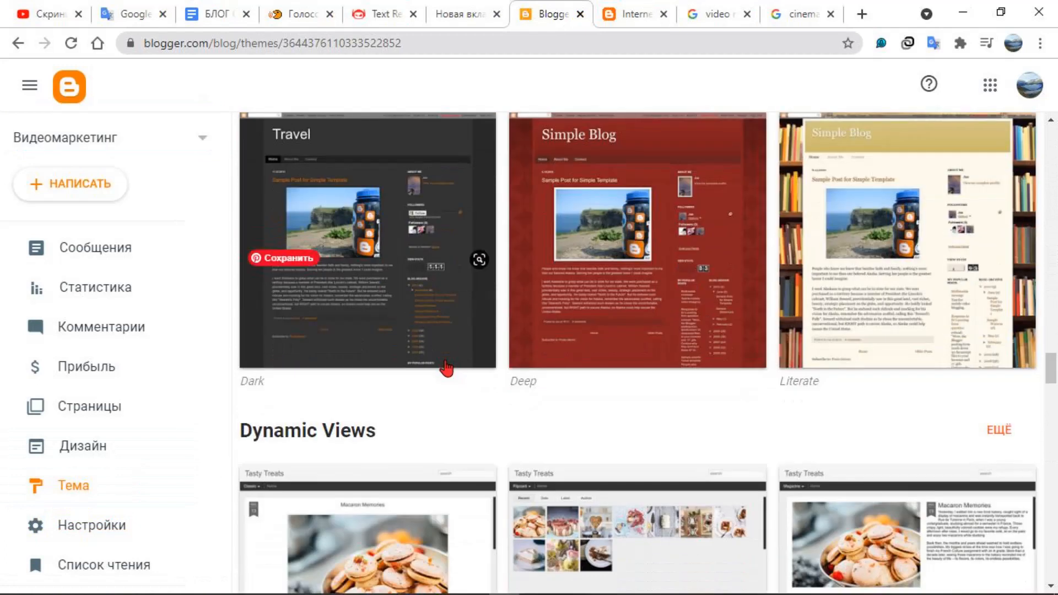
pyautogui.scroll(-20, 453, 370)
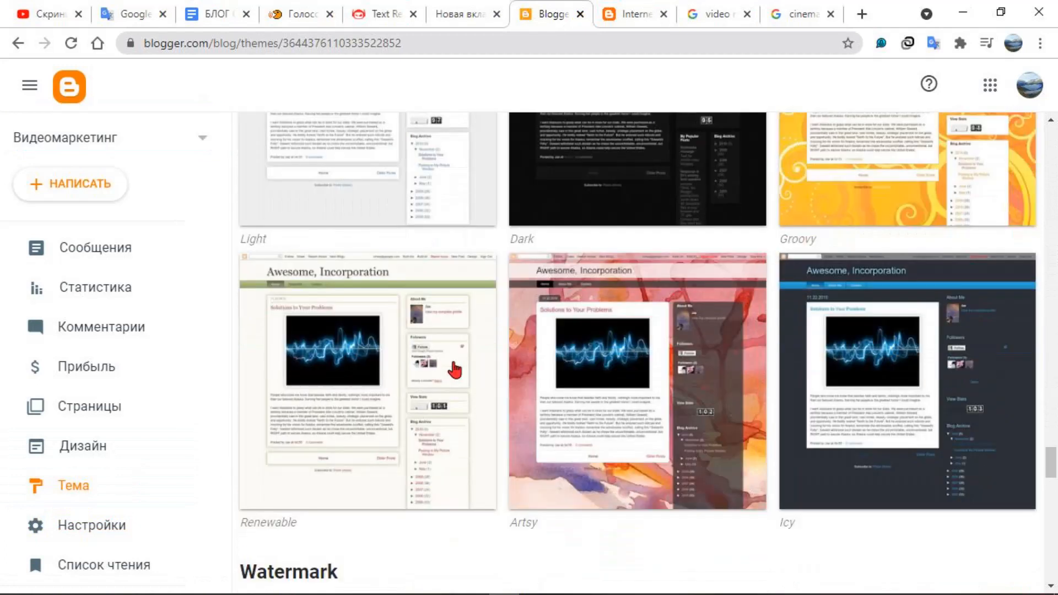
pyautogui.scroll(-7, 456, 381)
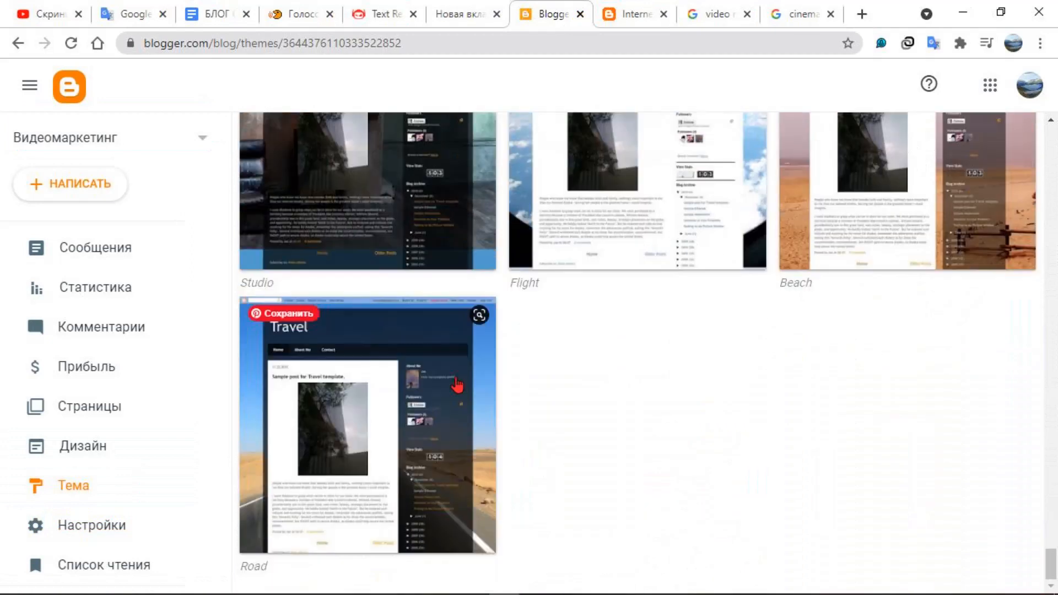
# Apply the Travel Beach theme to the blog, accept the notice about gadgets, and open the blog's posts list
pyautogui.scroll(3, 624, 439)
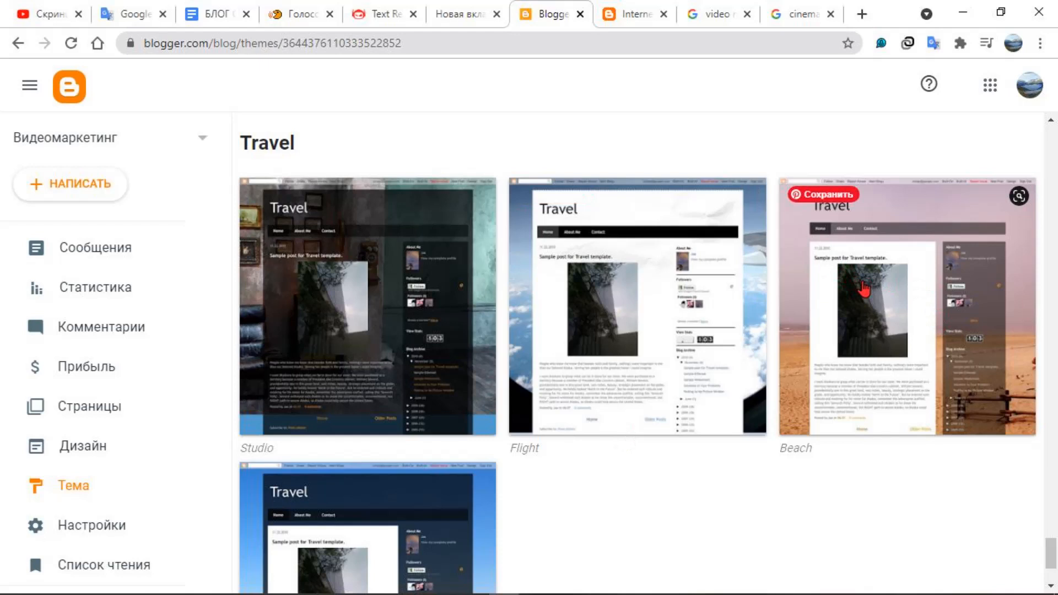
pyautogui.click(886, 279)
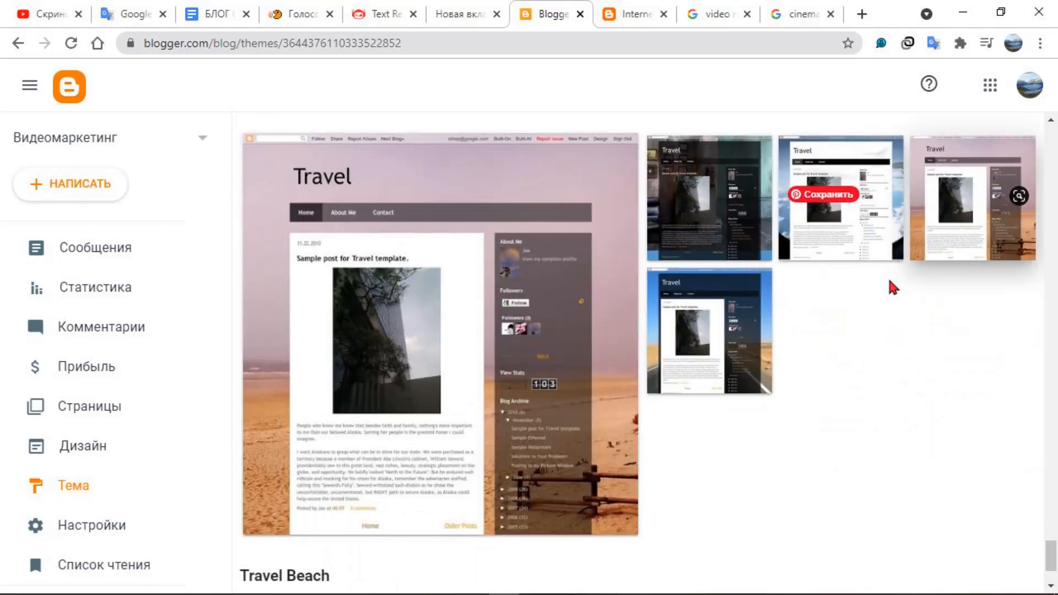
pyautogui.scroll(-2, 446, 357)
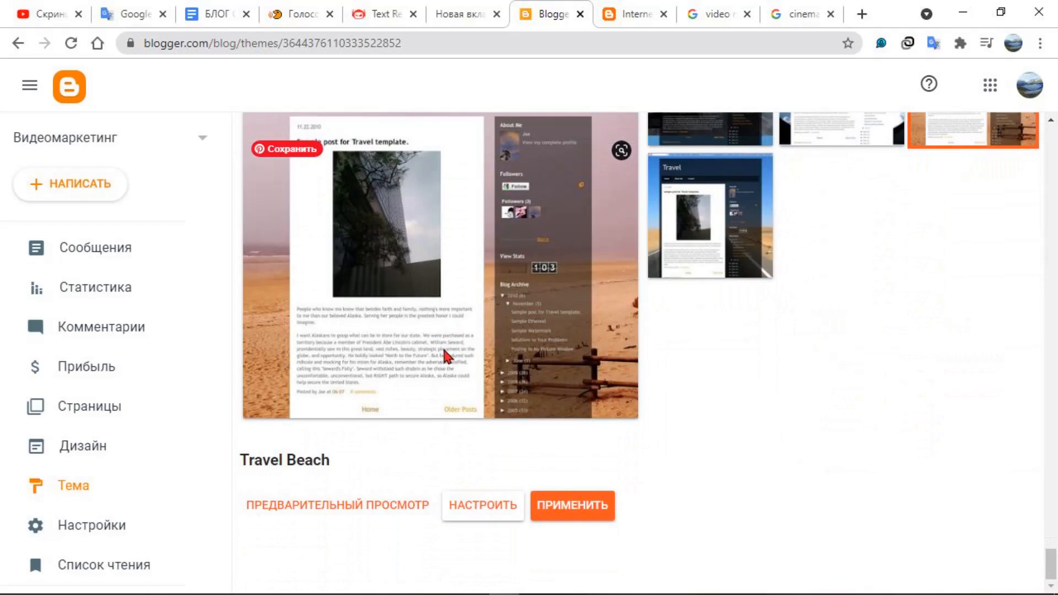
pyautogui.click(582, 507)
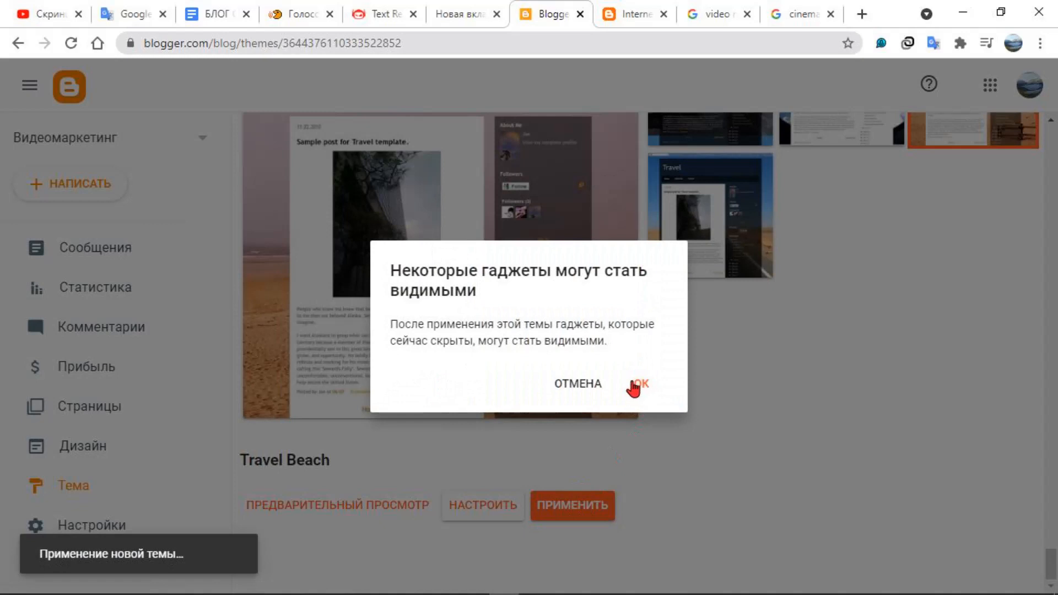
pyautogui.click(644, 383)
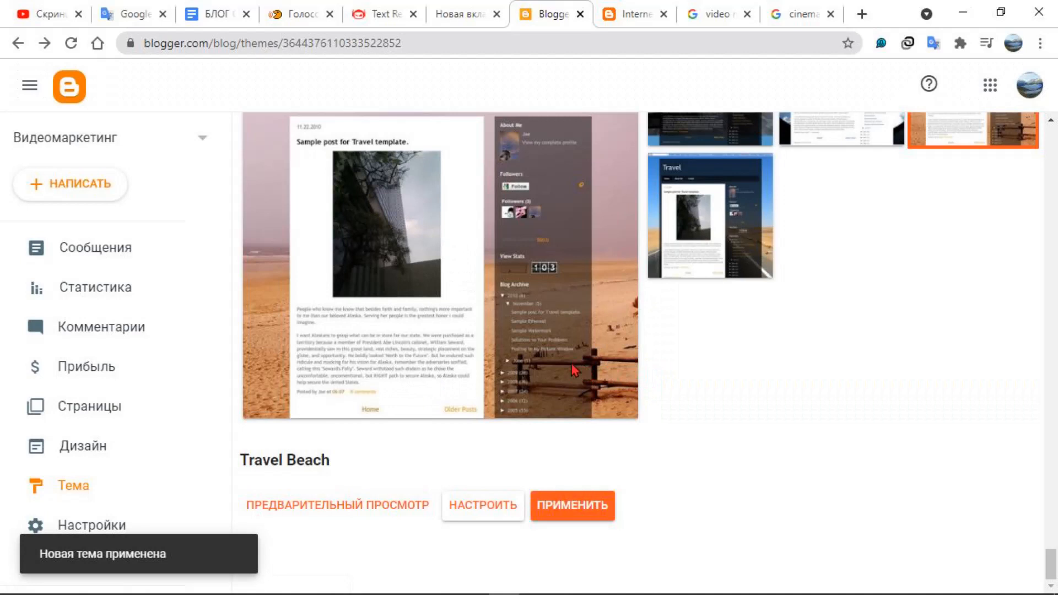
pyautogui.scroll(6, 501, 361)
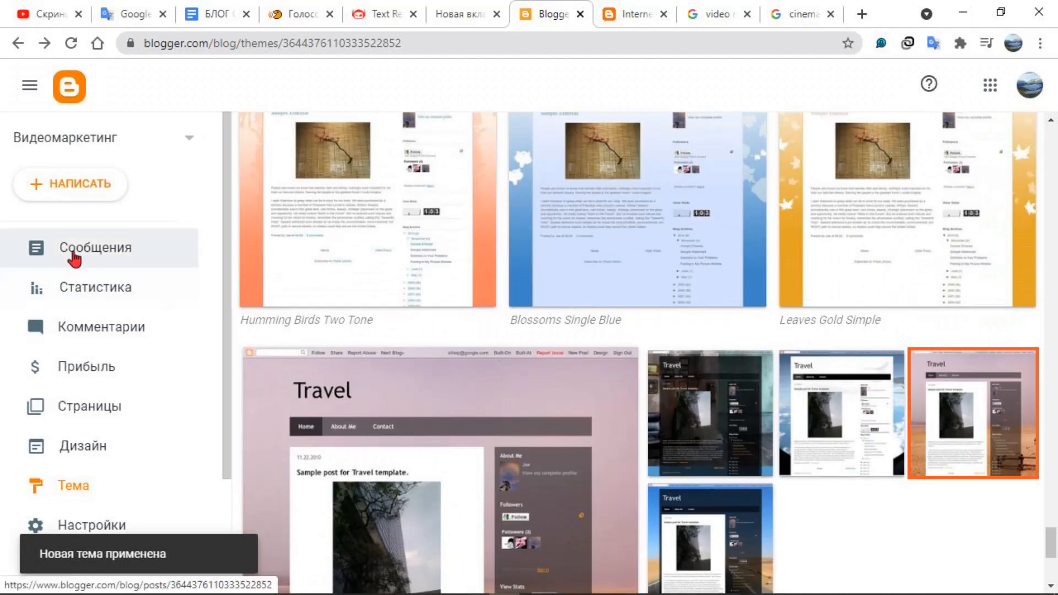
pyautogui.click(86, 253)
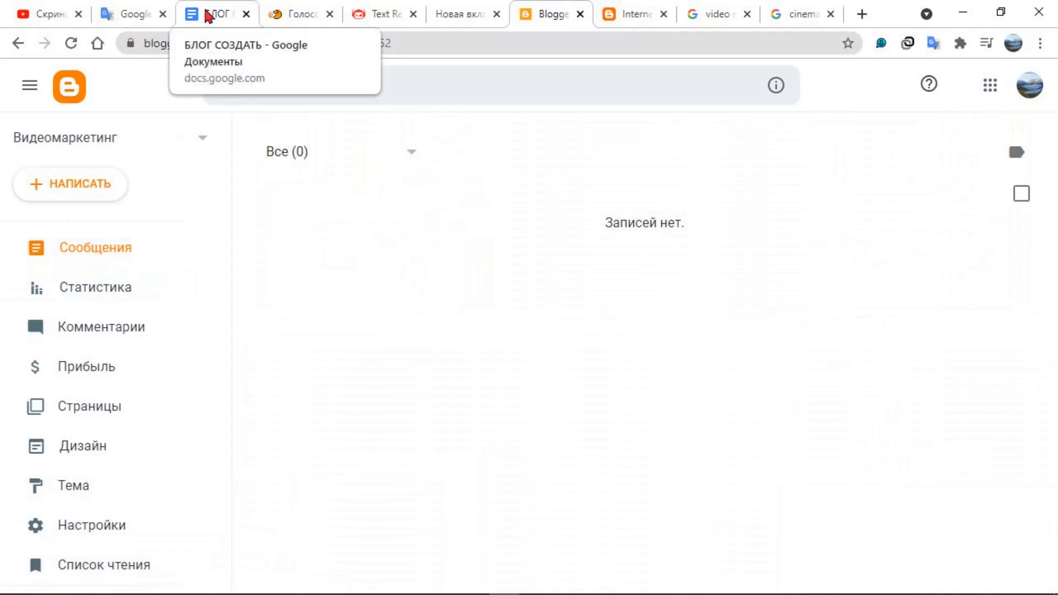
pyautogui.hotkey('shift', 'F9')
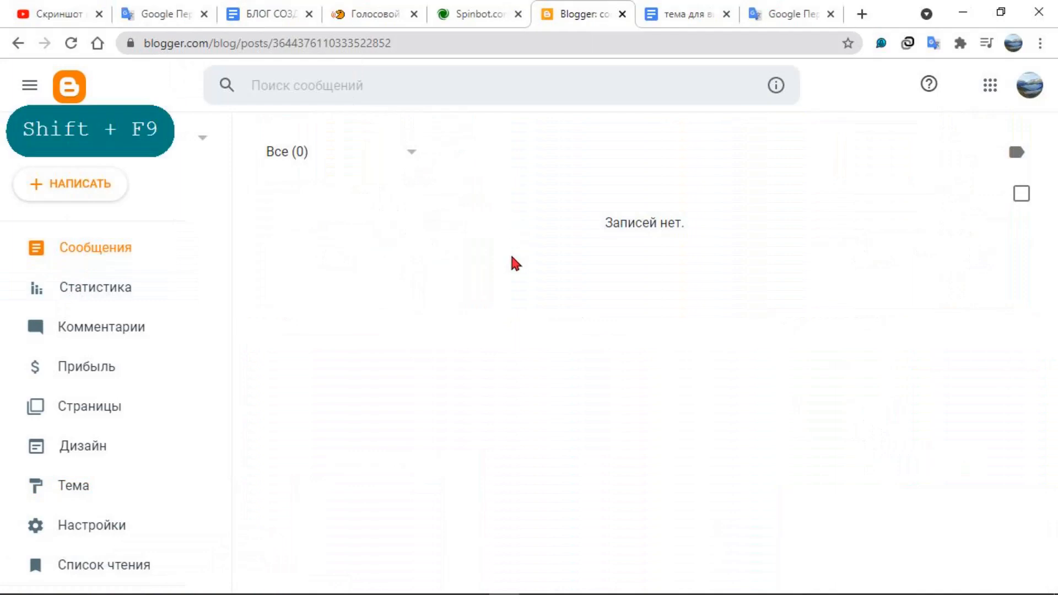
pyautogui.click(528, 583)
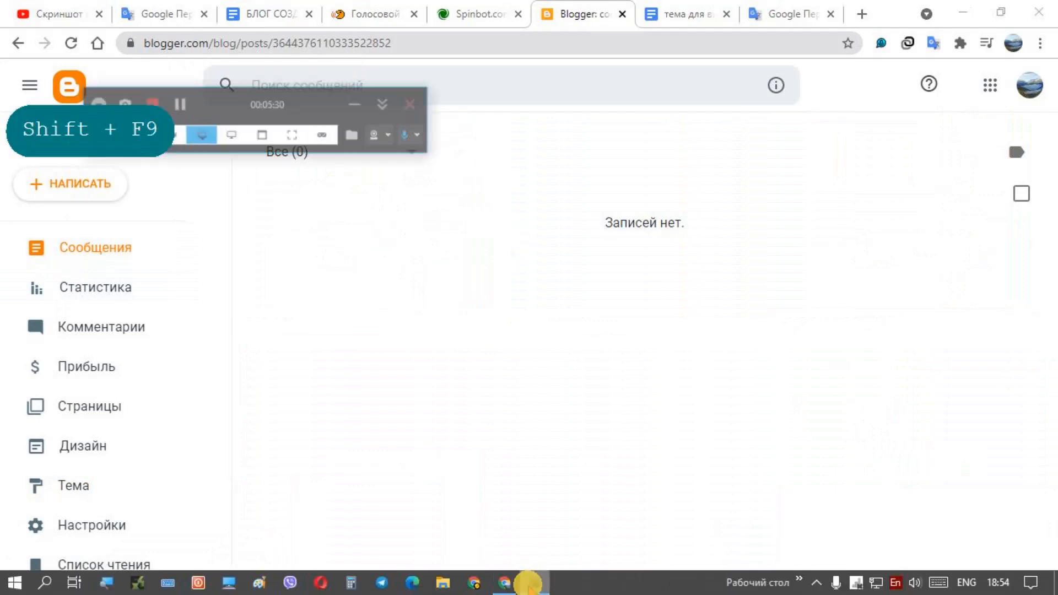
pyautogui.click(528, 582)
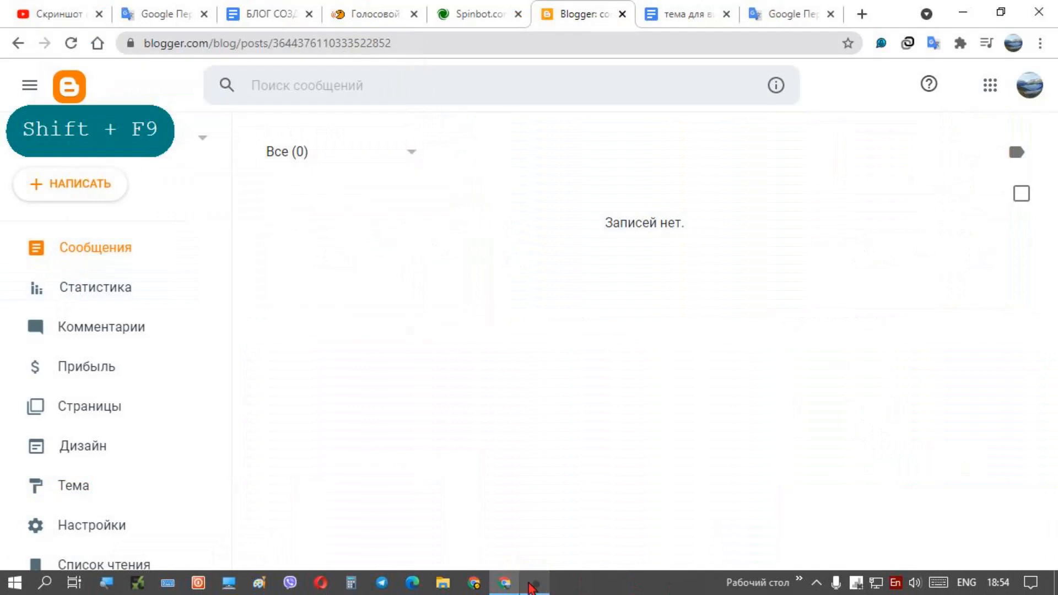
# View the English video marketing article in the "тема для видеомаркетинга" document and its Russian translation in Google Translate
pyautogui.click(677, 16)
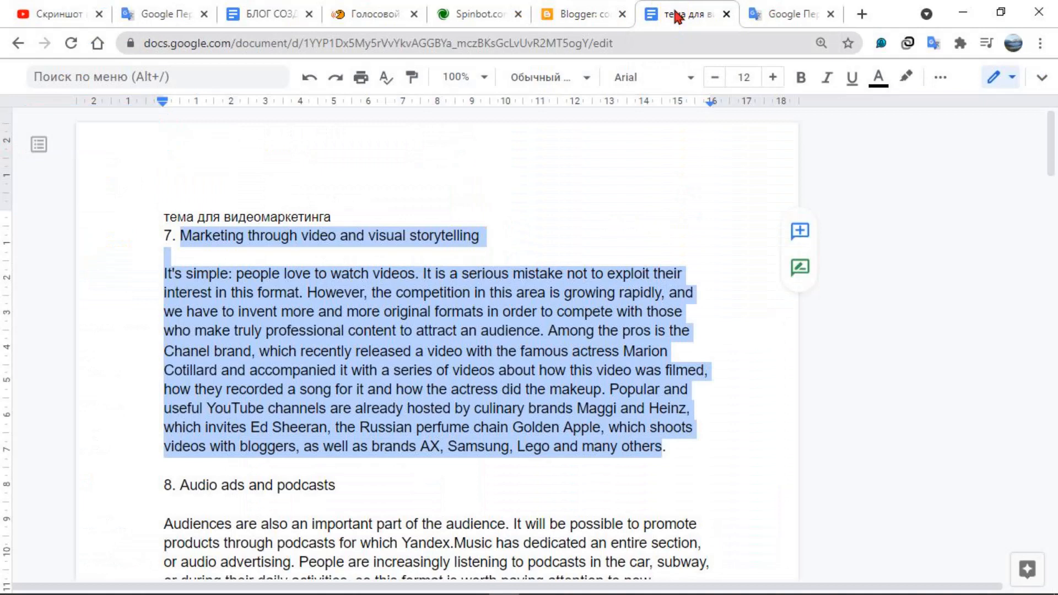
pyautogui.click(780, 17)
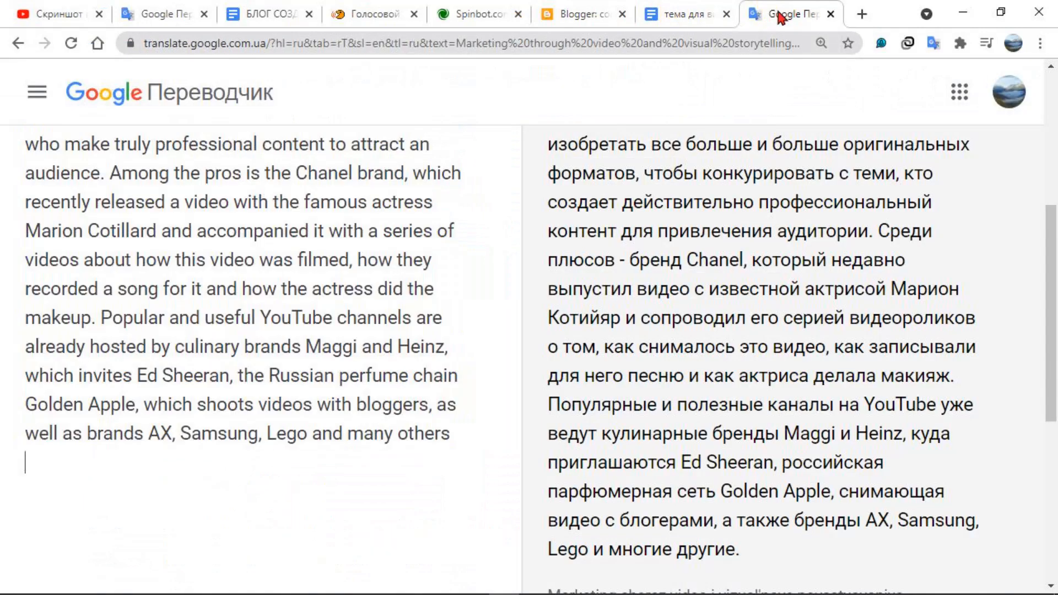
pyautogui.scroll(6, 242, 368)
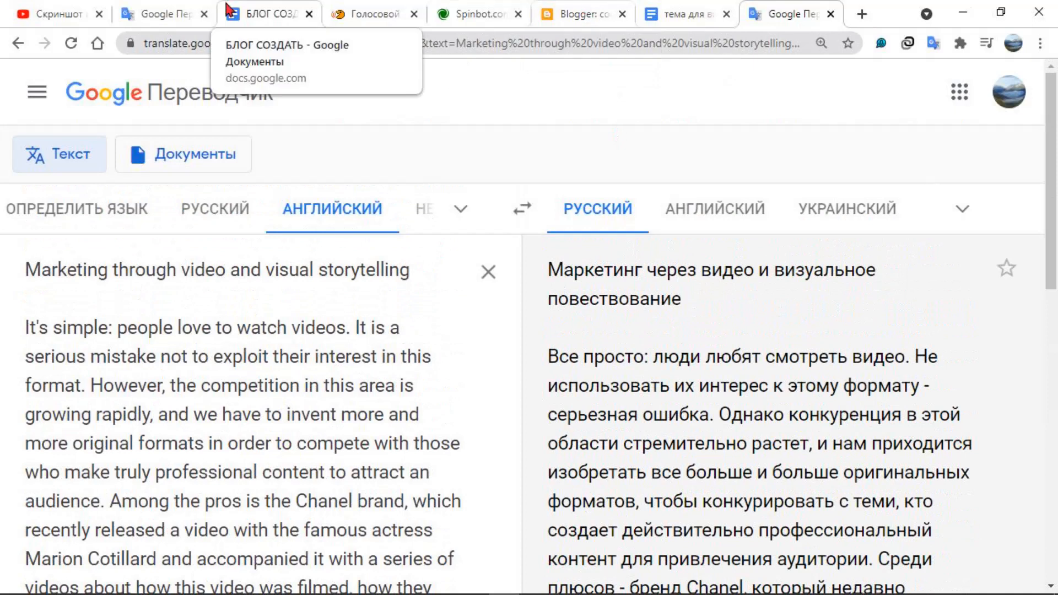
# Review the H1 to H4 heading hierarchy in the "БЛОГ СОЗДАТЬ" document, highlighting the main H1 heading line
pyautogui.click(255, 21)
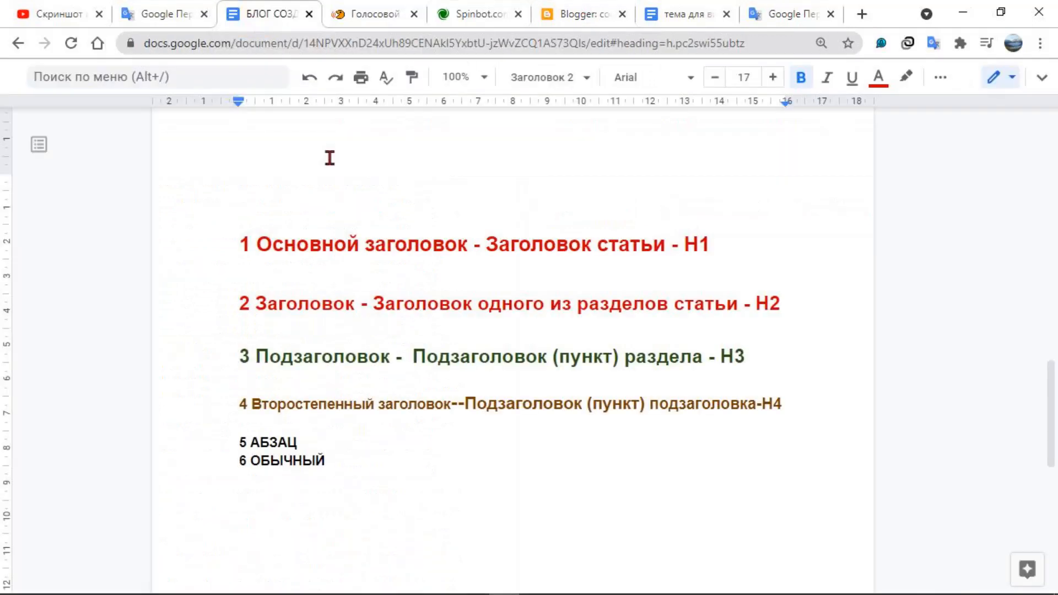
pyautogui.click(317, 290)
pyautogui.moveTo(234, 238); pyautogui.dragTo(735, 250)
pyautogui.click(656, 250)
pyautogui.click(353, 309)
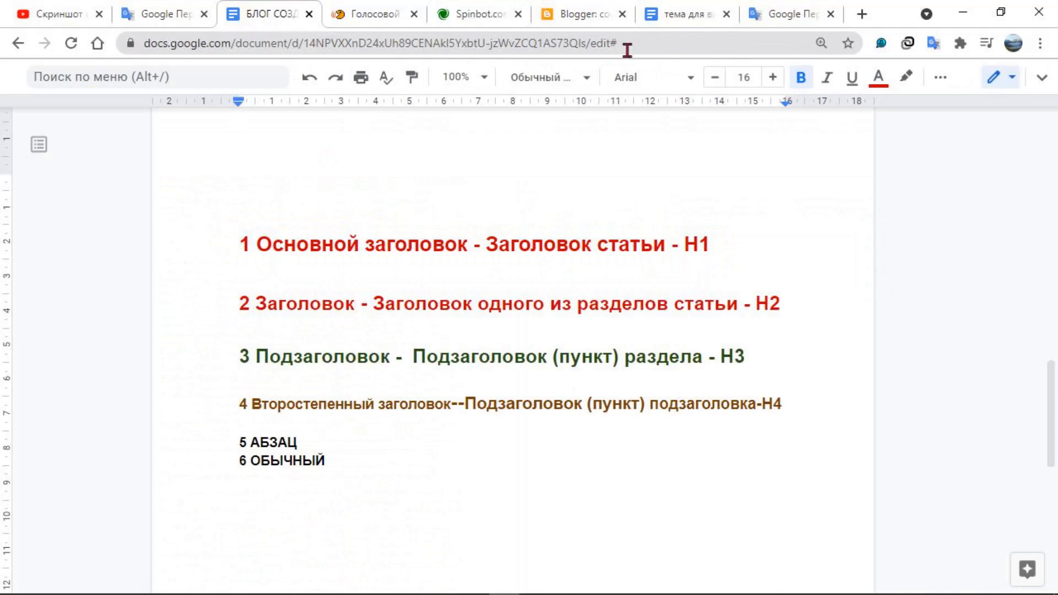
# Return to Blogger, create a new untitled page, and go back to the blog's pages list
pyautogui.click(575, 17)
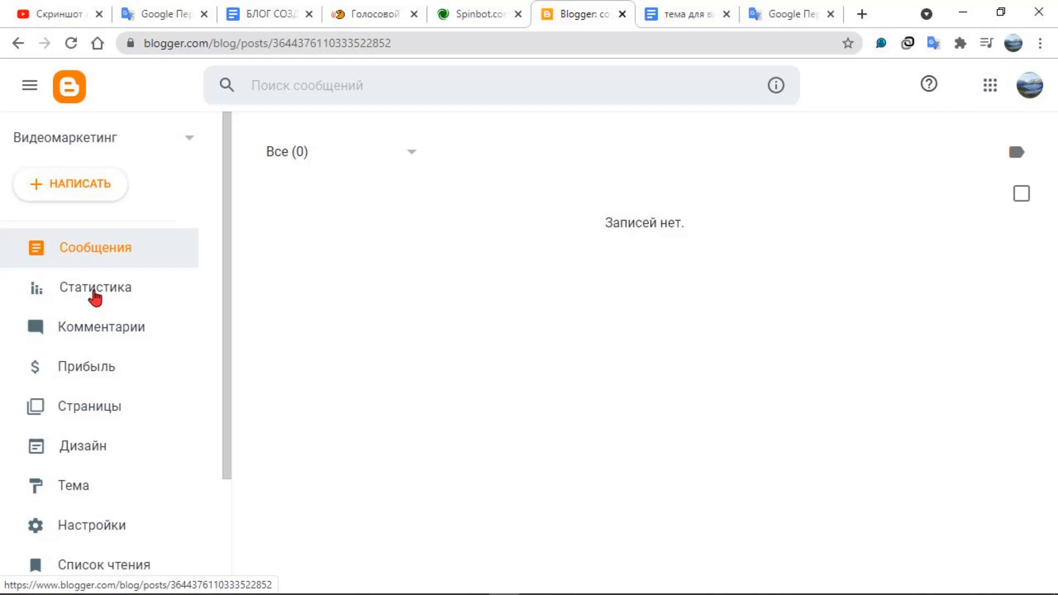
pyautogui.click(89, 409)
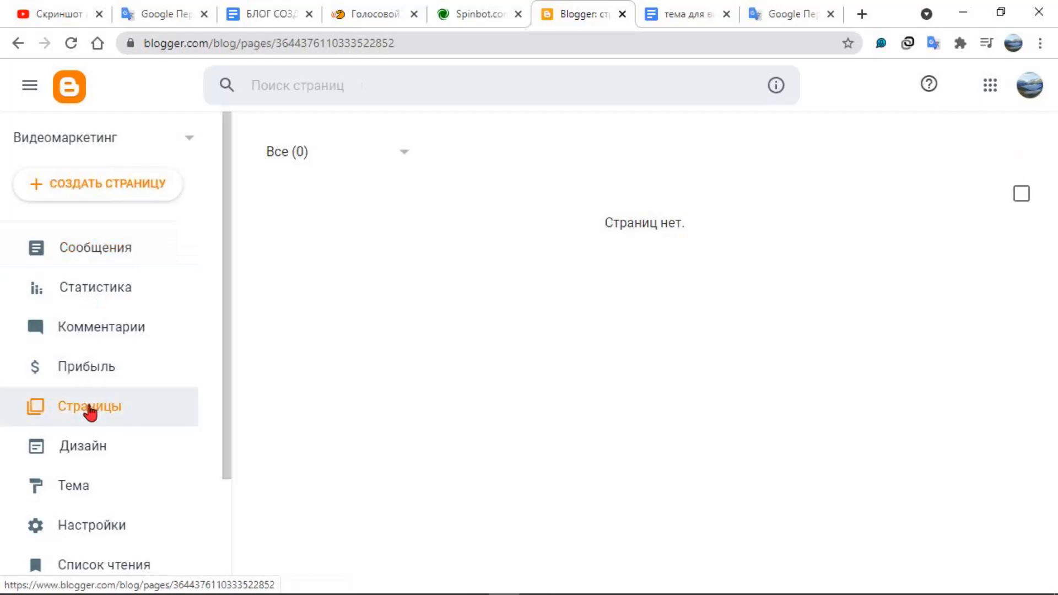
pyautogui.click(98, 192)
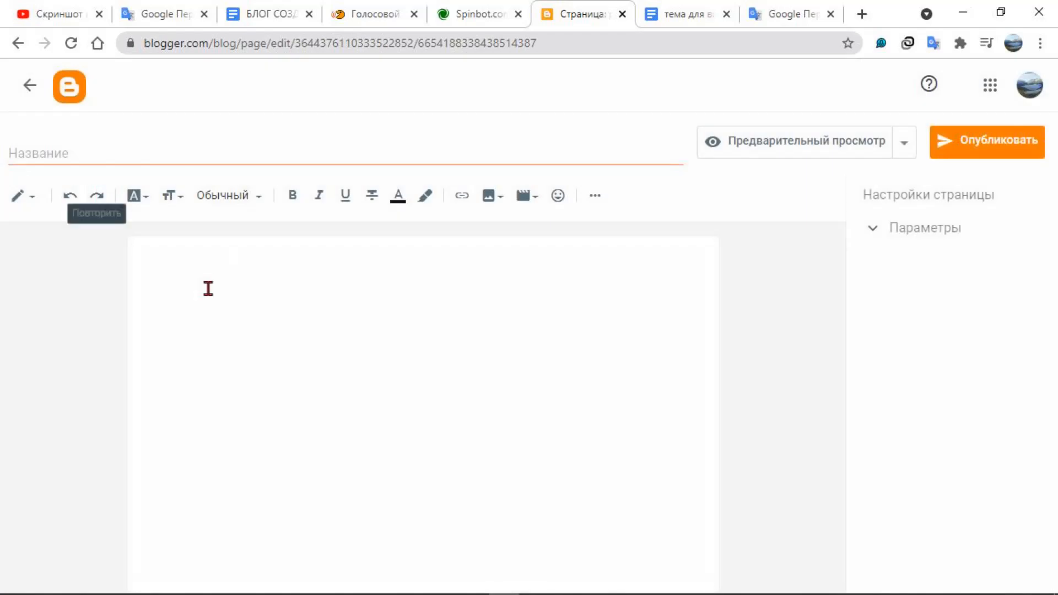
pyautogui.click(30, 86)
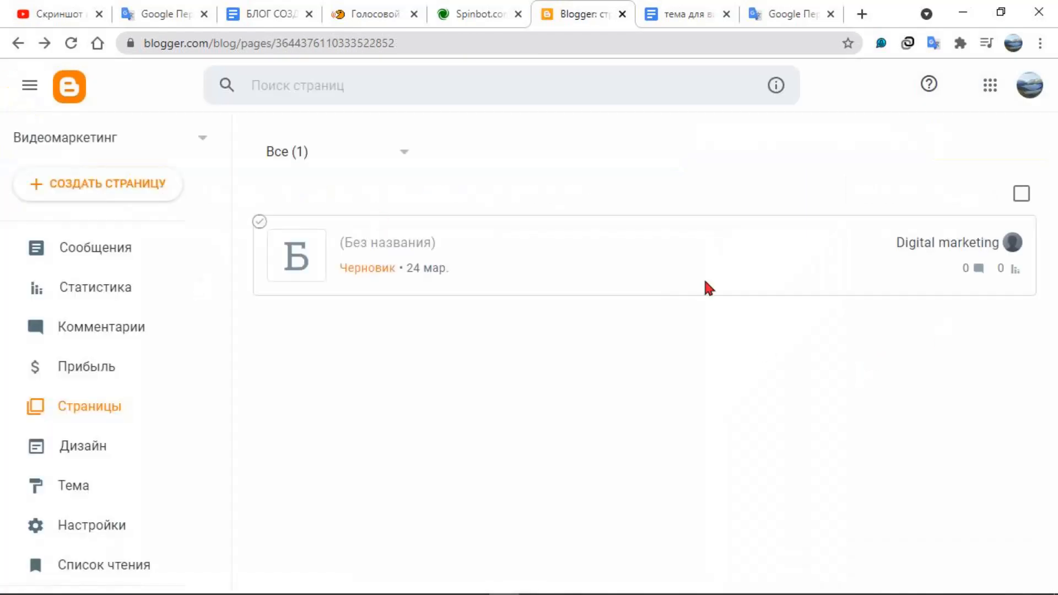
# Reopen the untitled page draft for editing and place the cursor in its title field
pyautogui.click(401, 251)
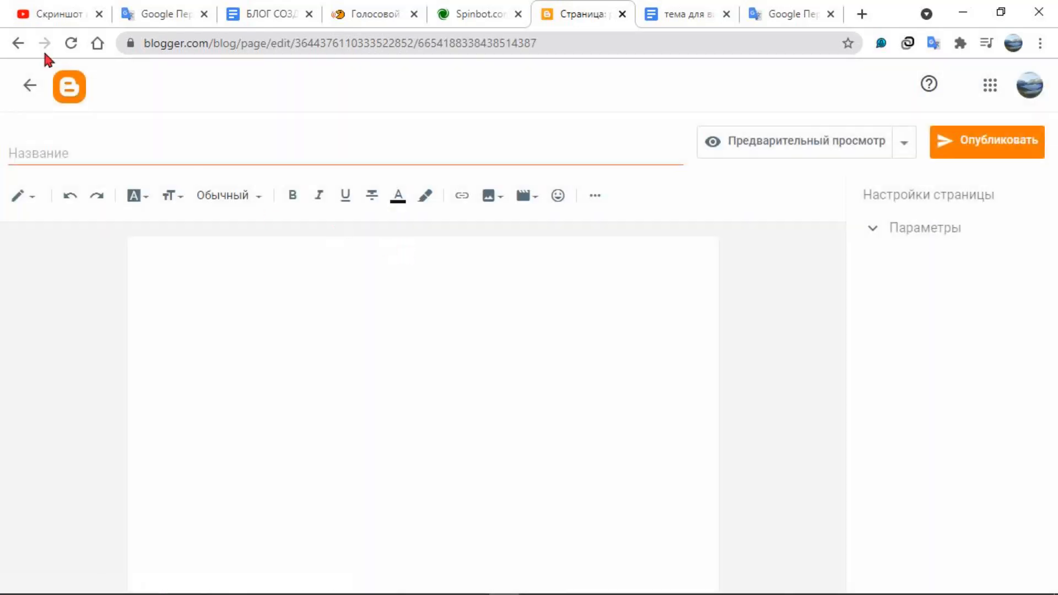
pyautogui.click(196, 286)
pyautogui.click(117, 152)
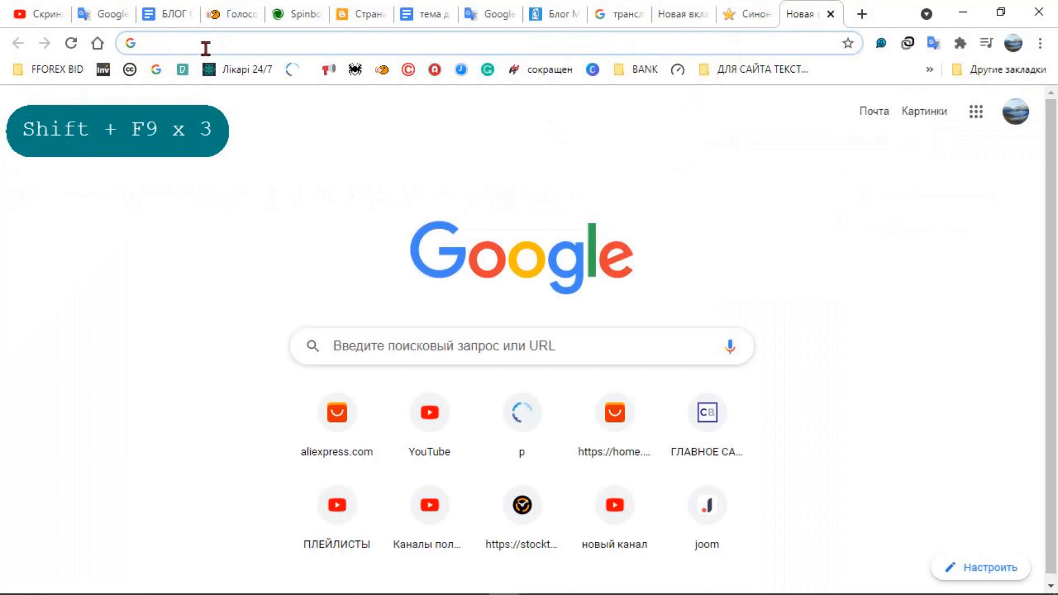
# Search Google by voice for "видеомаркетинг", and repeat the voice search with "Что такое видеомаркетинг"
pyautogui.click(728, 347)
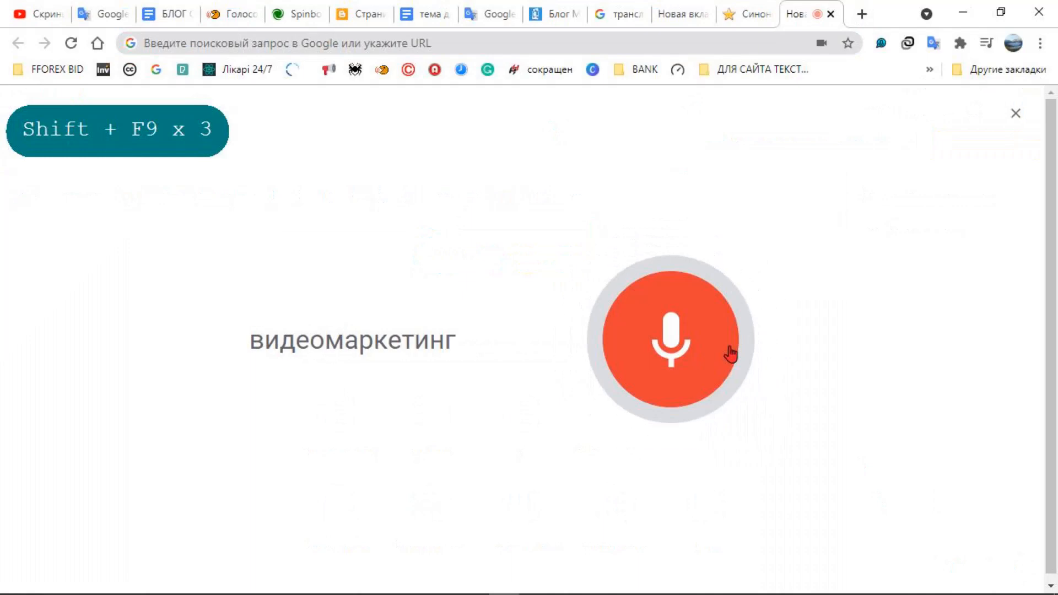
pyautogui.click(711, 105)
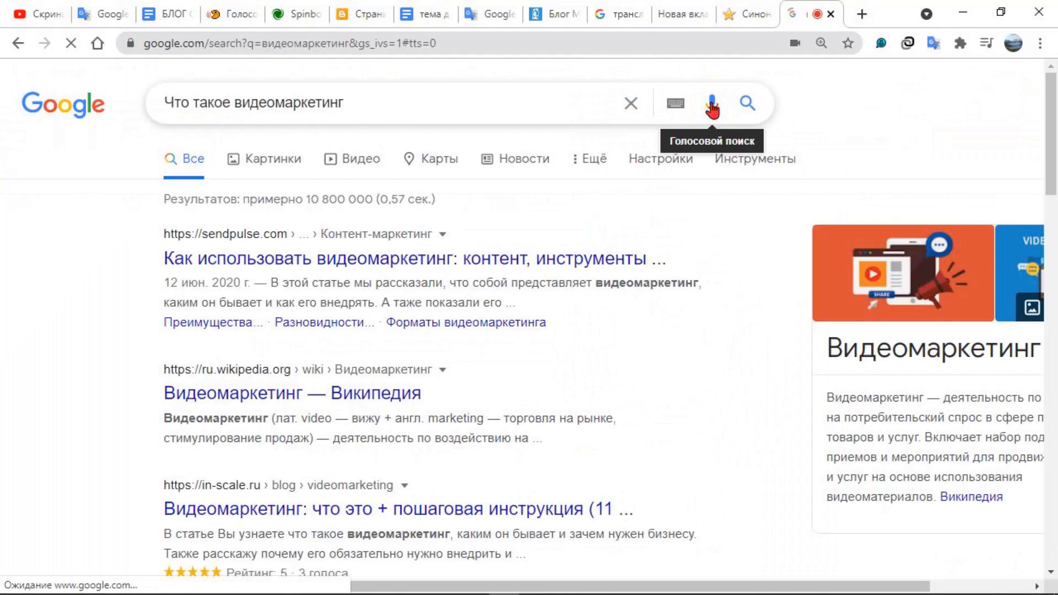
# Copy the search query "Что такое видеомаркетинг" and open Google Translate in a new browser tab
pyautogui.moveTo(394, 103); pyautogui.dragTo(184, 98)
pyautogui.rightClick(191, 99)
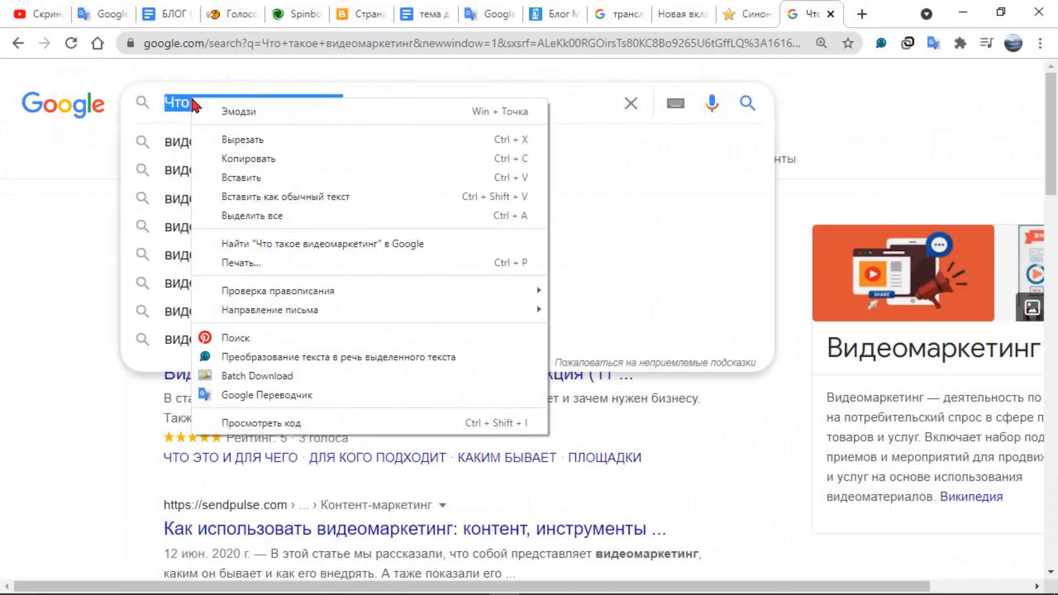
pyautogui.click(233, 157)
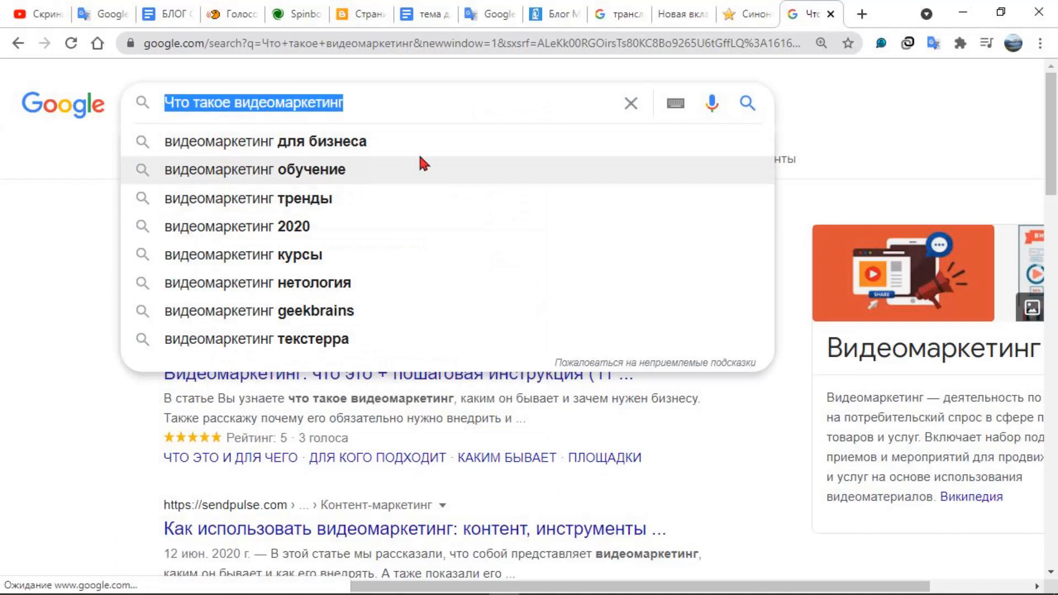
pyautogui.click(355, 14)
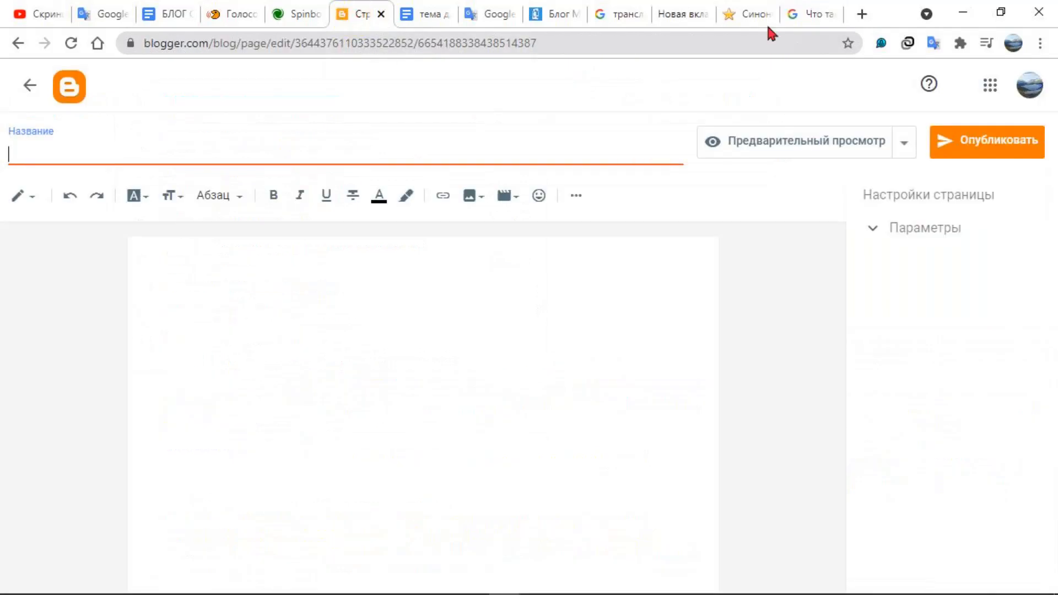
pyautogui.click(862, 13)
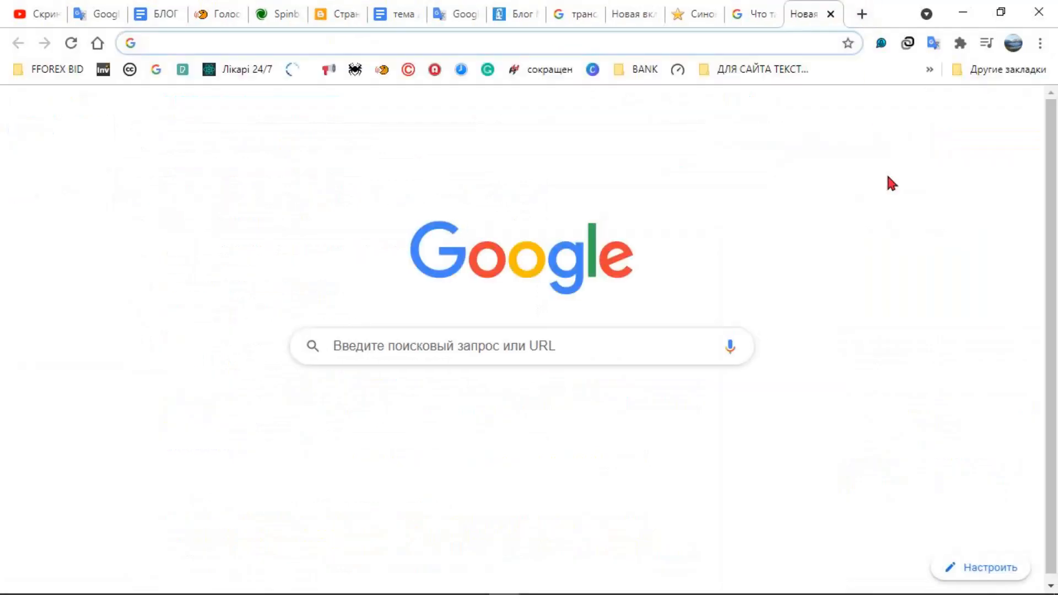
pyautogui.click(968, 115)
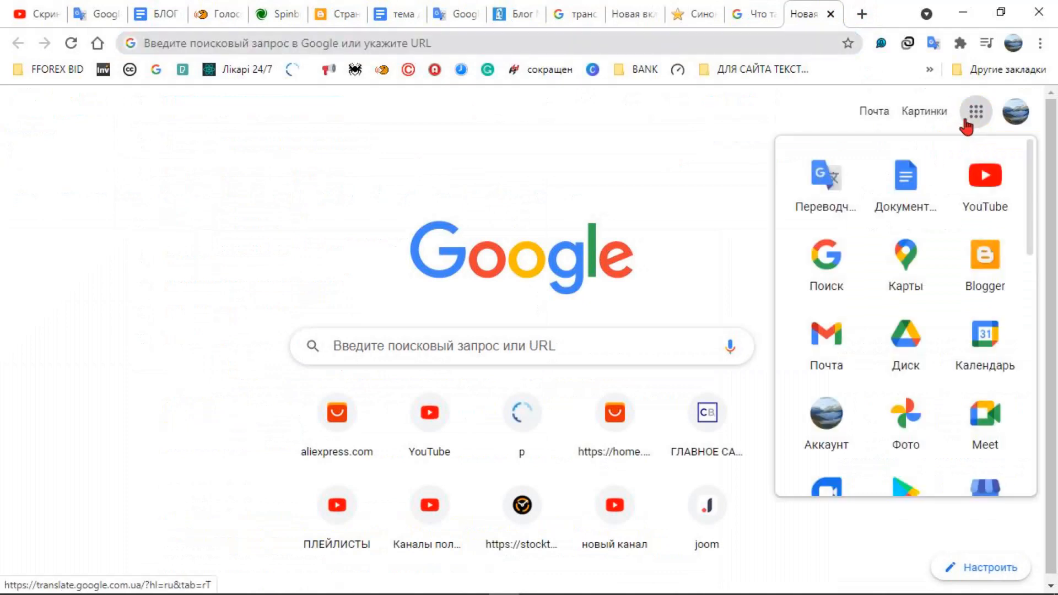
pyautogui.click(840, 177)
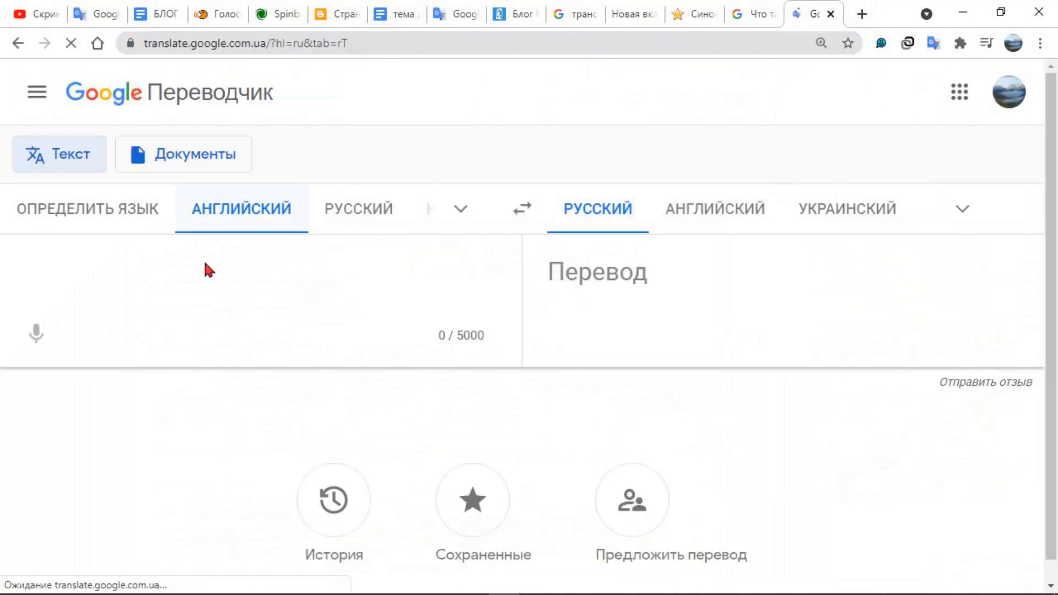
# Translate the copied phrase "Что такое видеомаркетинг" from Russian to English and copy the translation
pyautogui.click(330, 208)
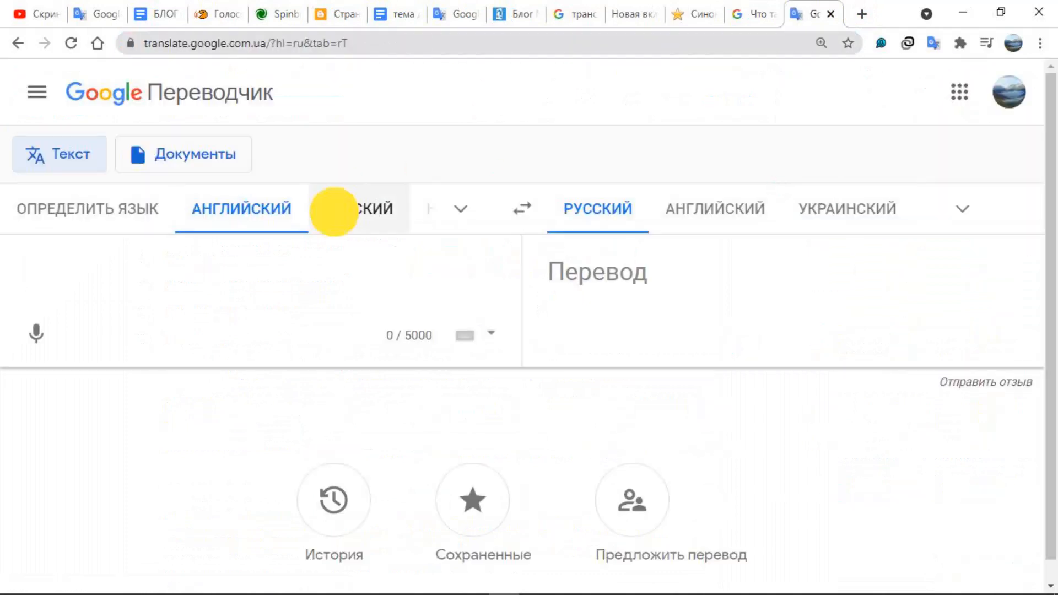
pyautogui.rightClick(138, 282)
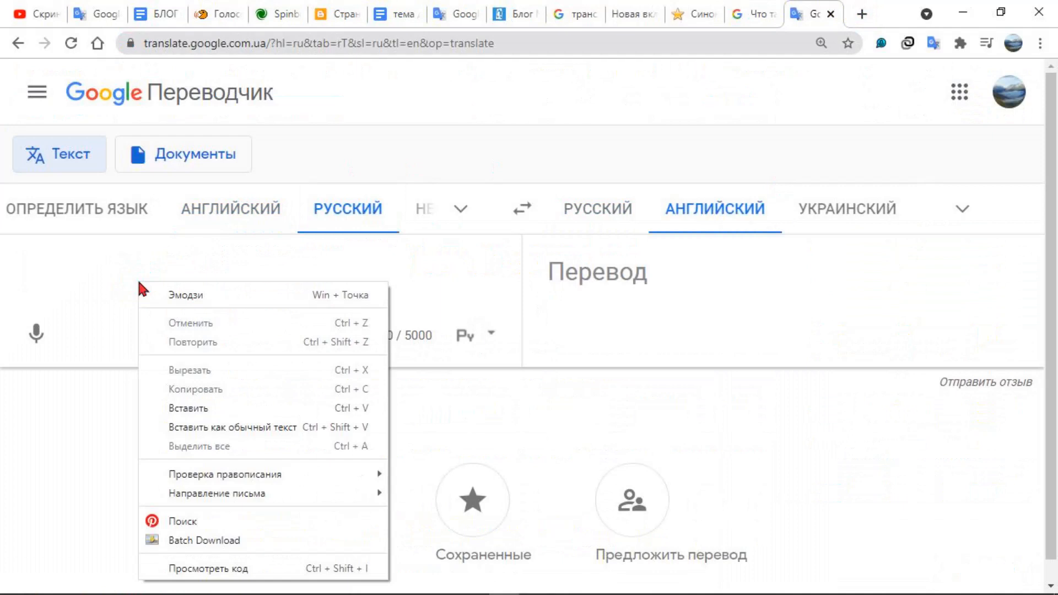
pyautogui.click(203, 411)
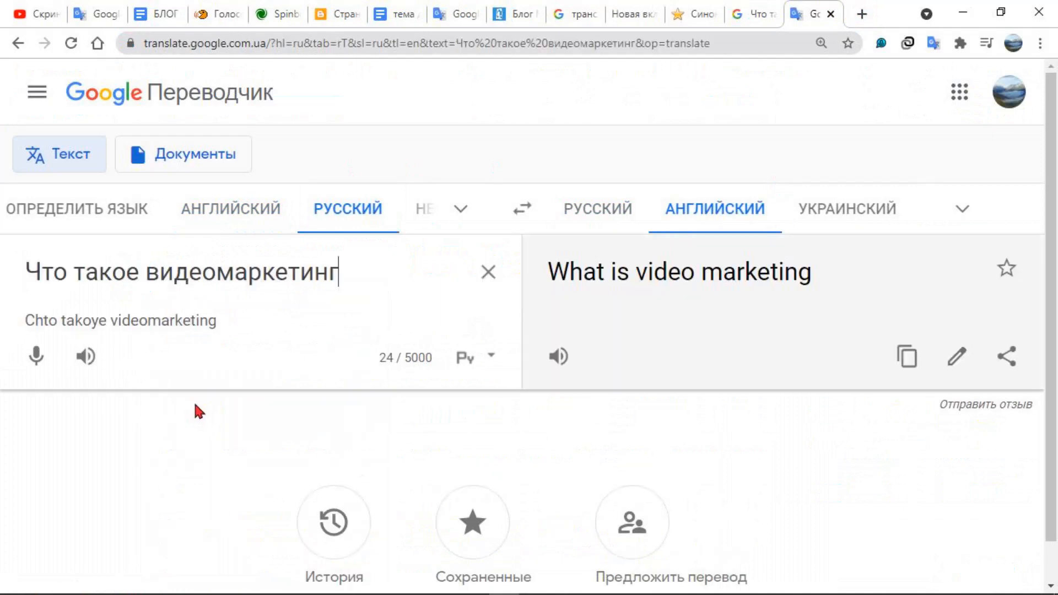
pyautogui.click(902, 368)
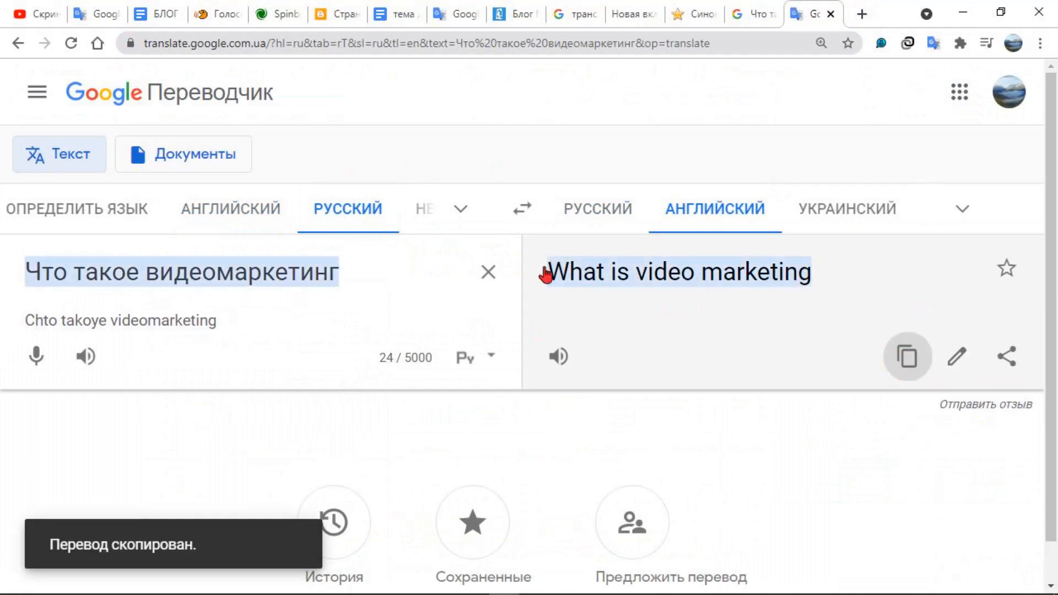
# Clear the source text and translate "What is video marketing" back from English to Russian
pyautogui.click(488, 272)
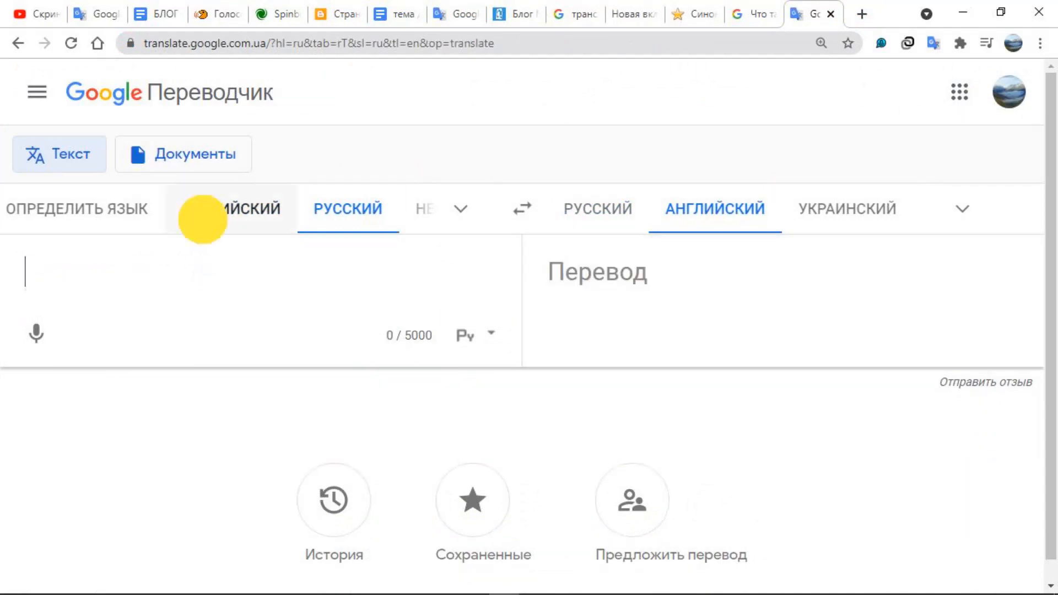
pyautogui.click(203, 219)
pyautogui.rightClick(141, 266)
pyautogui.click(176, 388)
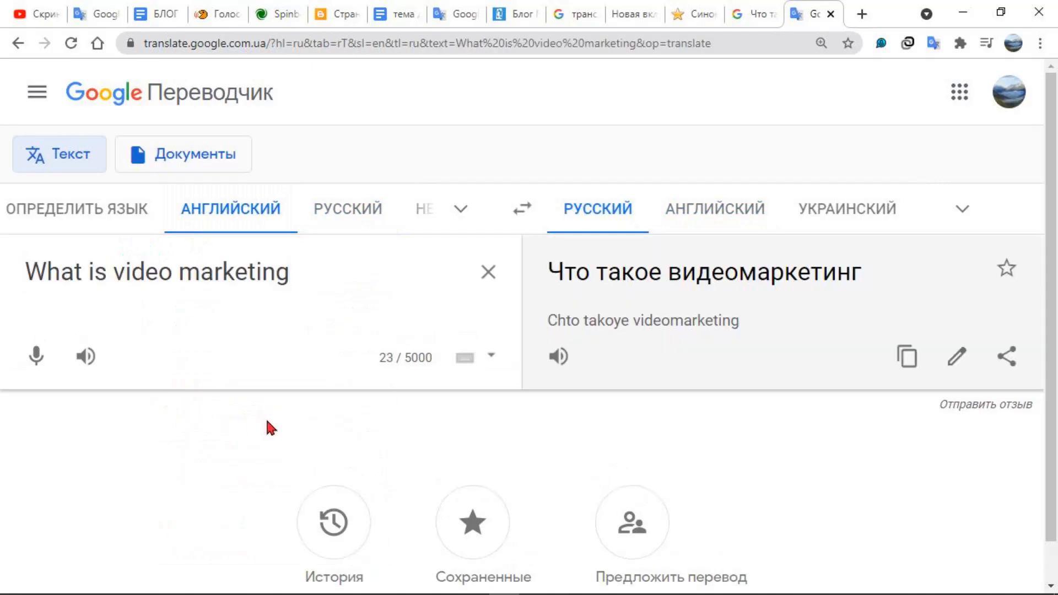
# Return to the Blogger page draft, title it "What is video marketing", and go back to the pages list
pyautogui.click(320, 17)
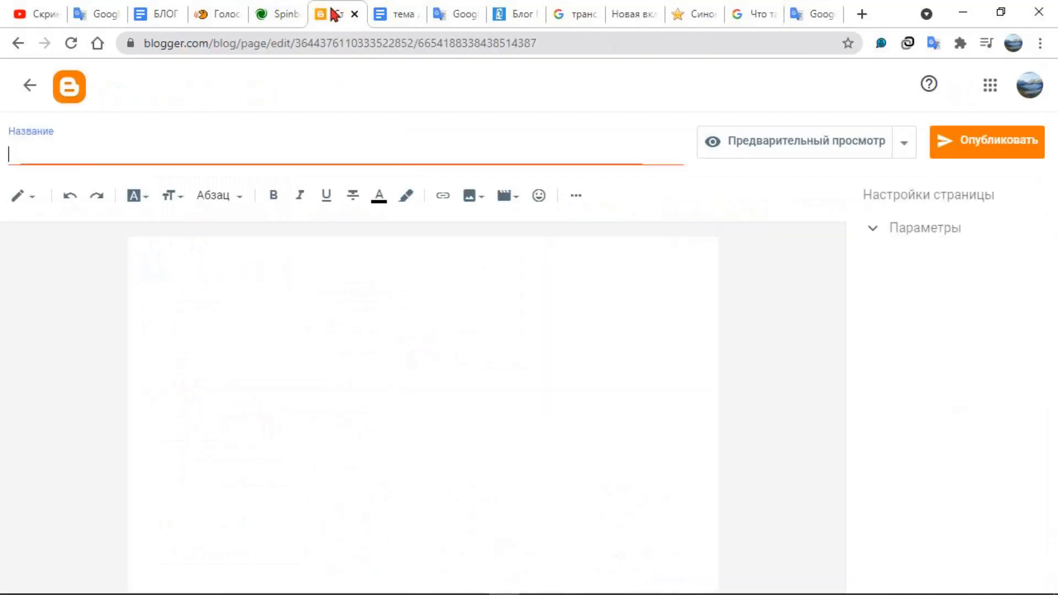
pyautogui.rightClick(124, 149)
pyautogui.click(180, 274)
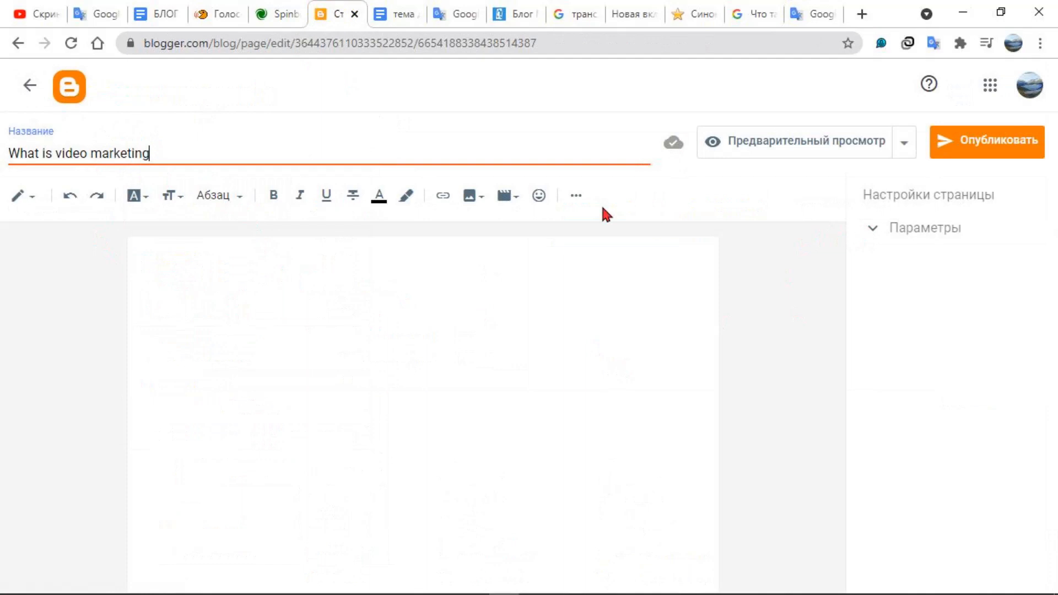
pyautogui.click(25, 91)
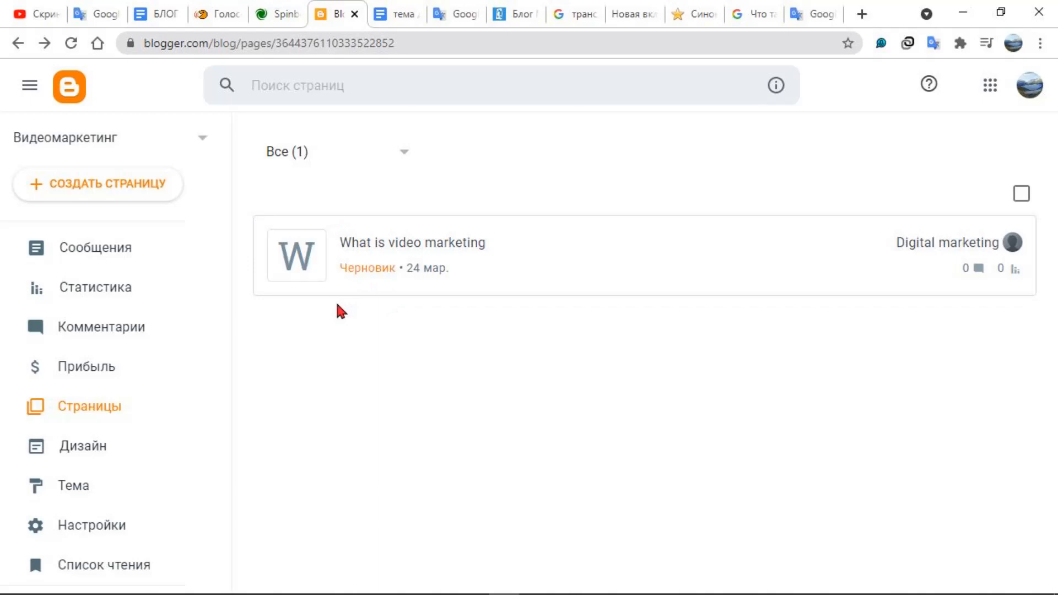
# Paste "What is video marketing" into the shablonu-dlya-blogger.ru URL transliteration generator and convert it to a URL-friendly form
pyautogui.hotkey('shift', 'F9')
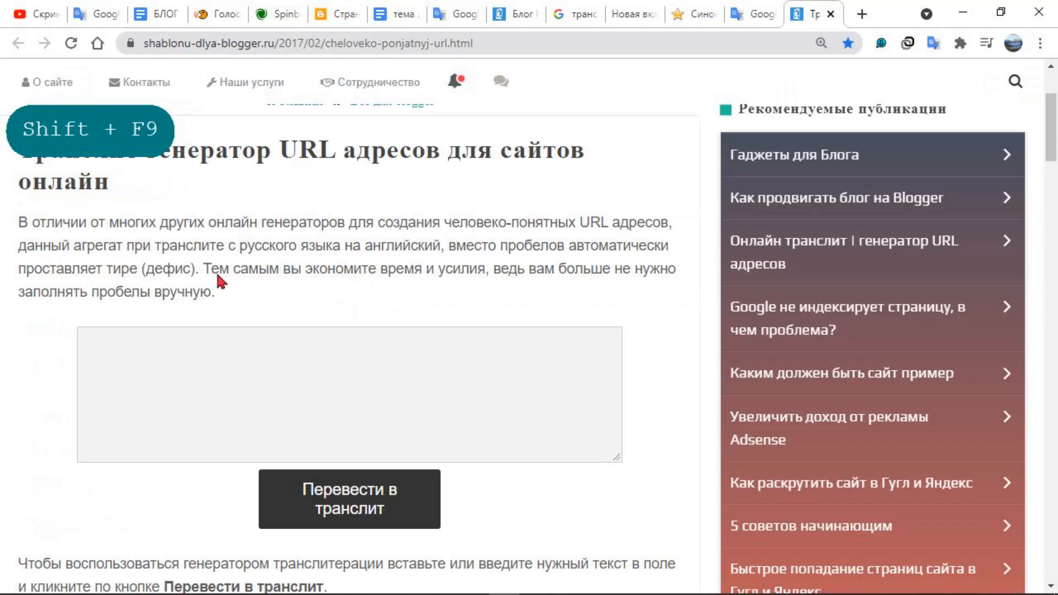
pyautogui.scroll(3, 210, 350)
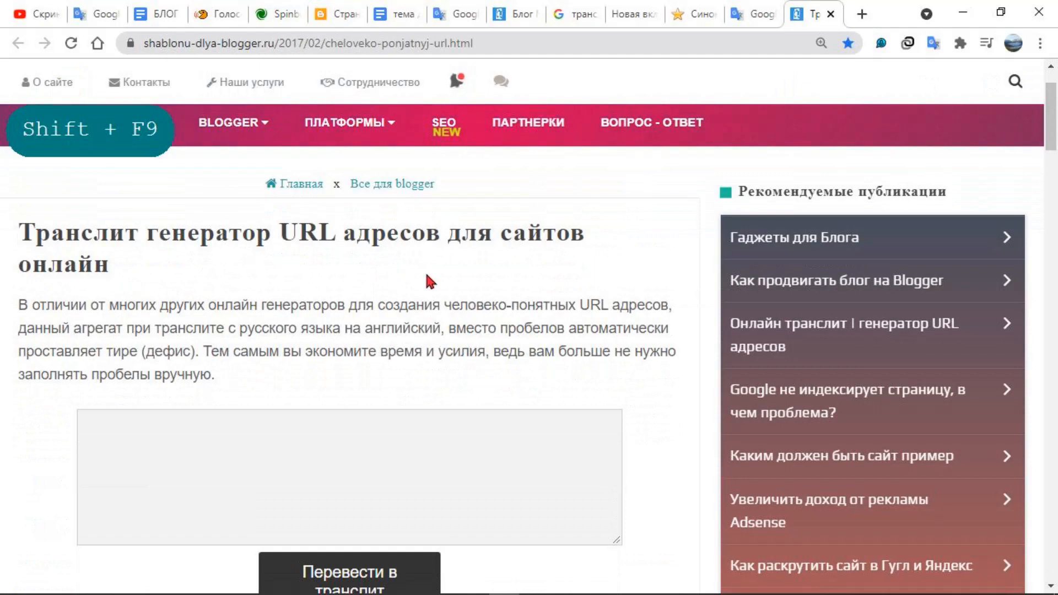
pyautogui.click(163, 426)
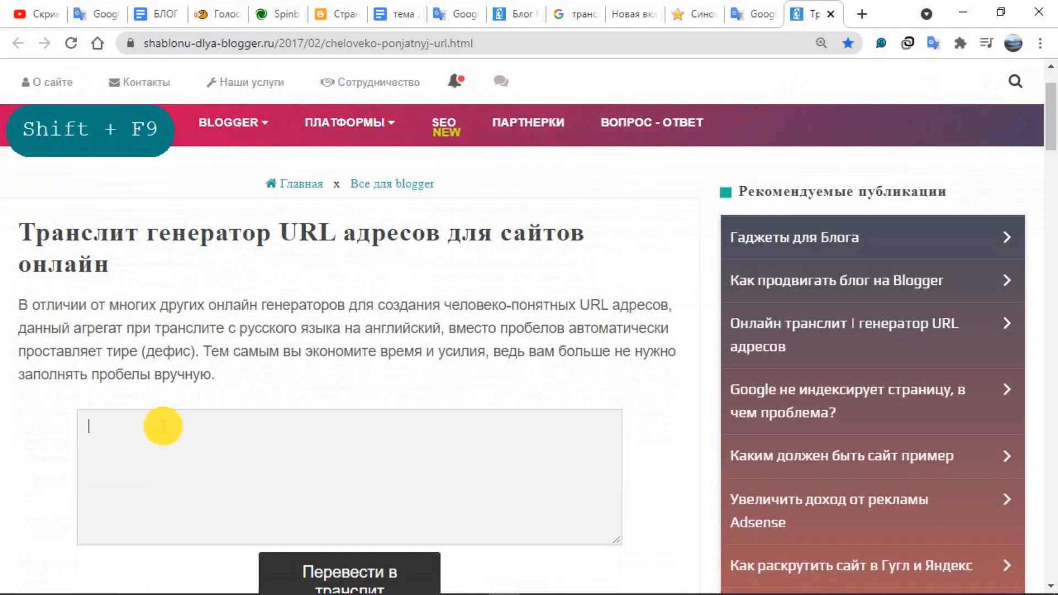
pyautogui.rightClick(163, 426)
pyautogui.click(214, 253)
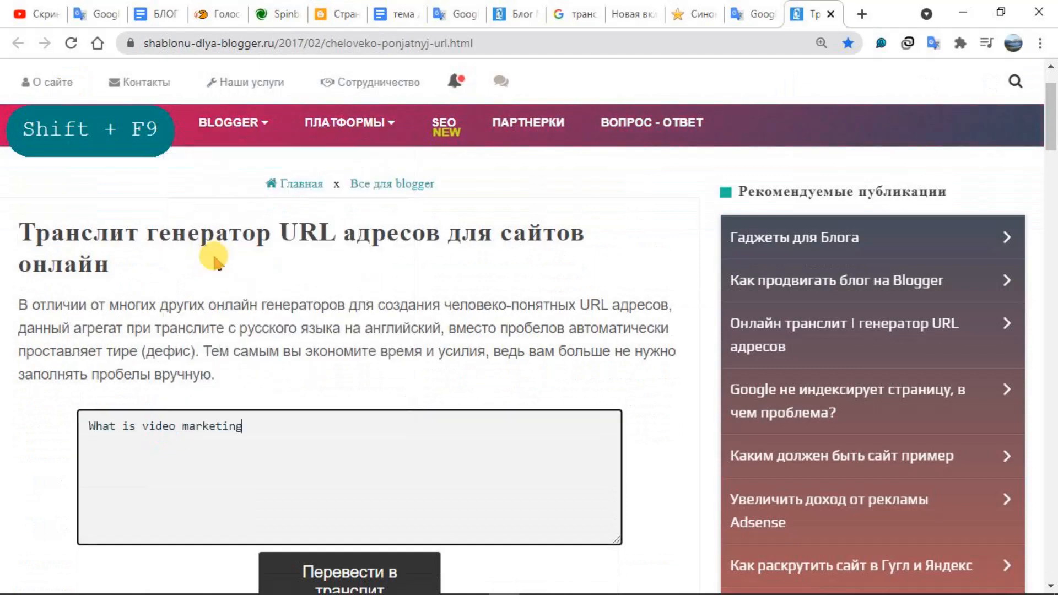
pyautogui.scroll(-3, 354, 458)
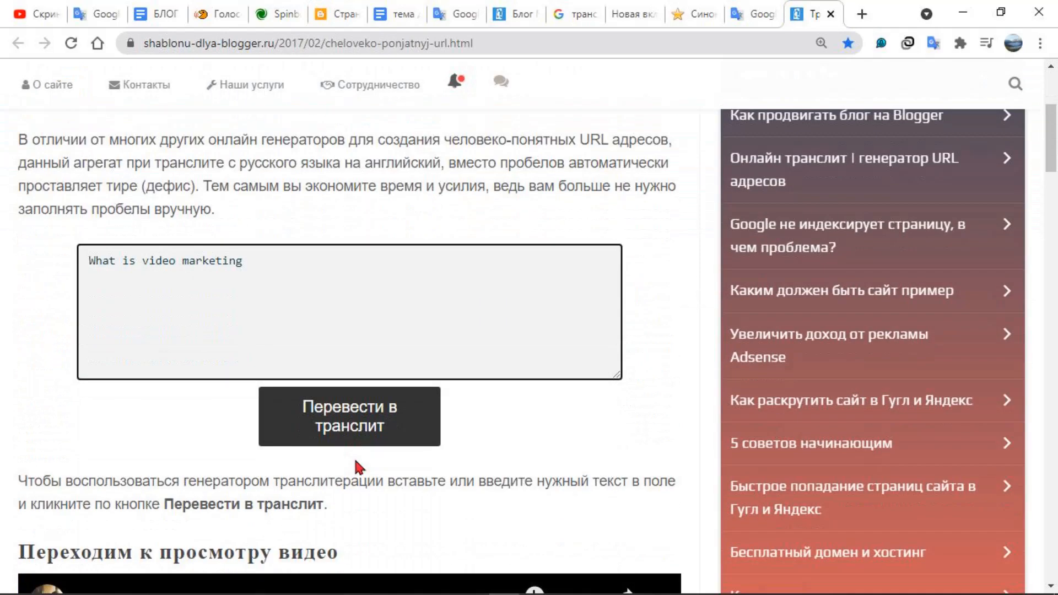
pyautogui.click(339, 416)
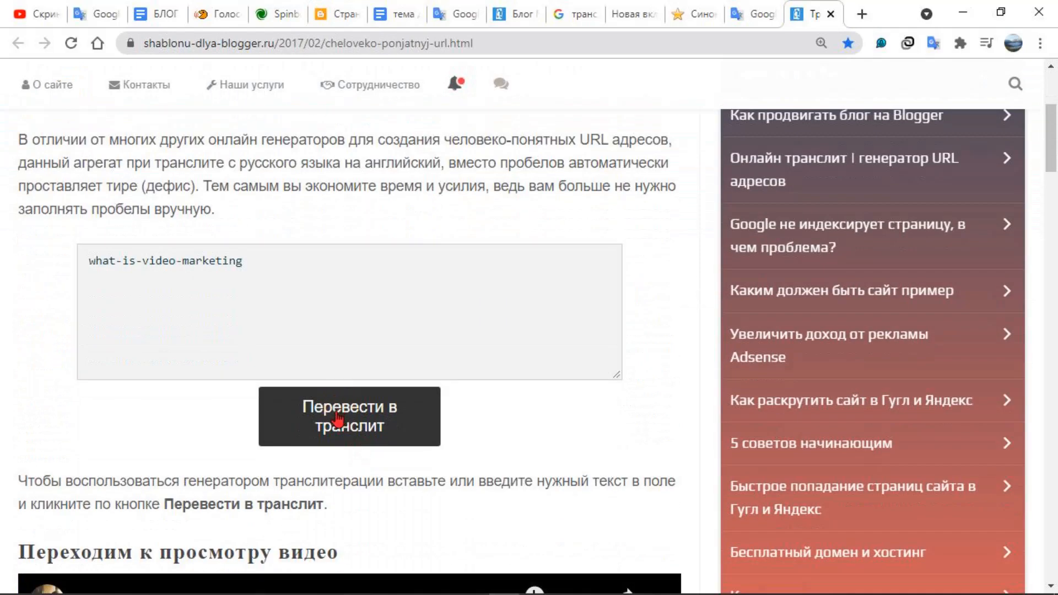
# Copy the generated text "what-is-video-marketing" and return to the Blogger page draft
pyautogui.moveTo(293, 261); pyautogui.dragTo(84, 260)
pyautogui.rightClick(154, 260)
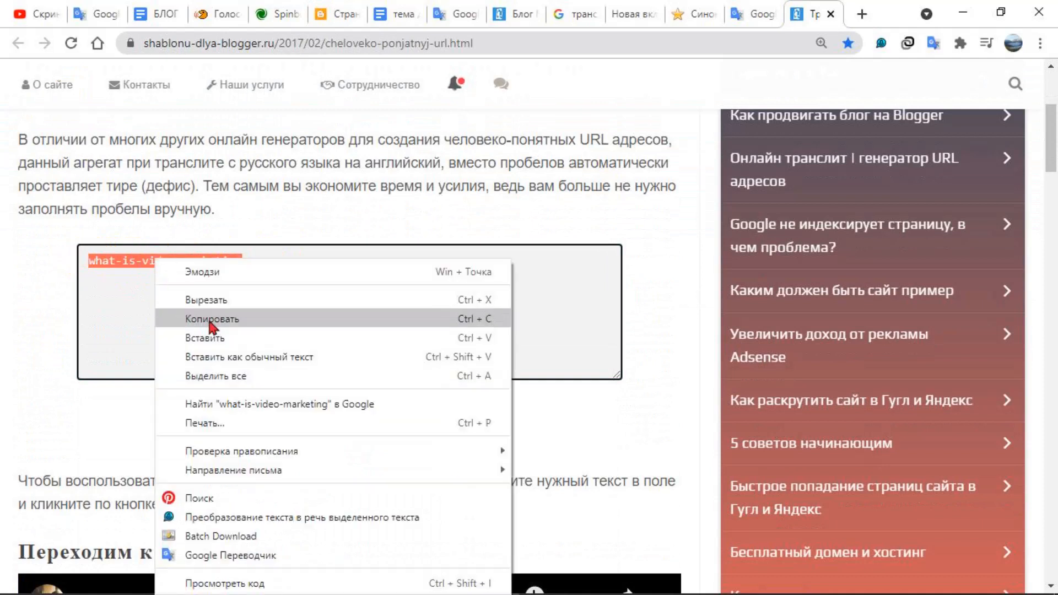
pyautogui.click(208, 324)
pyautogui.click(336, 14)
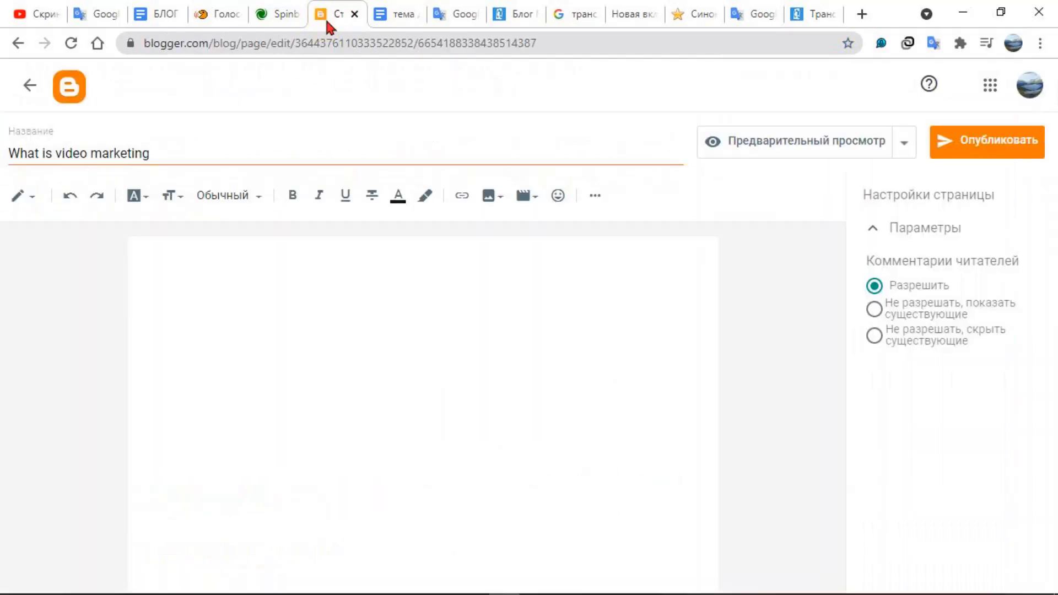
# Leave the draft and create another page titled "what-is-video-marketing"
pyautogui.moveTo(179, 162); pyautogui.dragTo(11, 137)
pyautogui.click(30, 85)
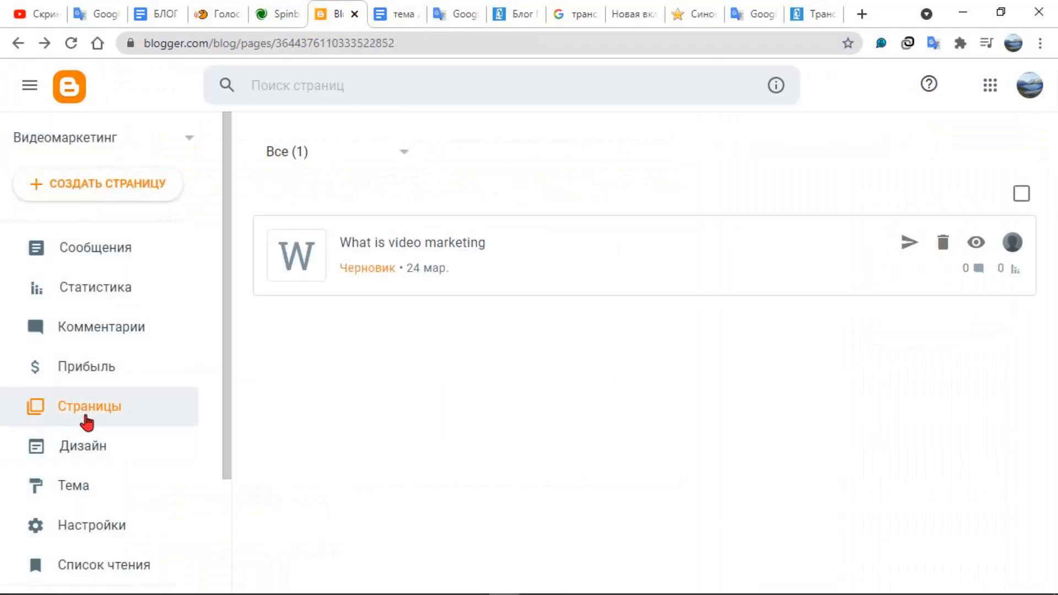
pyautogui.click(84, 184)
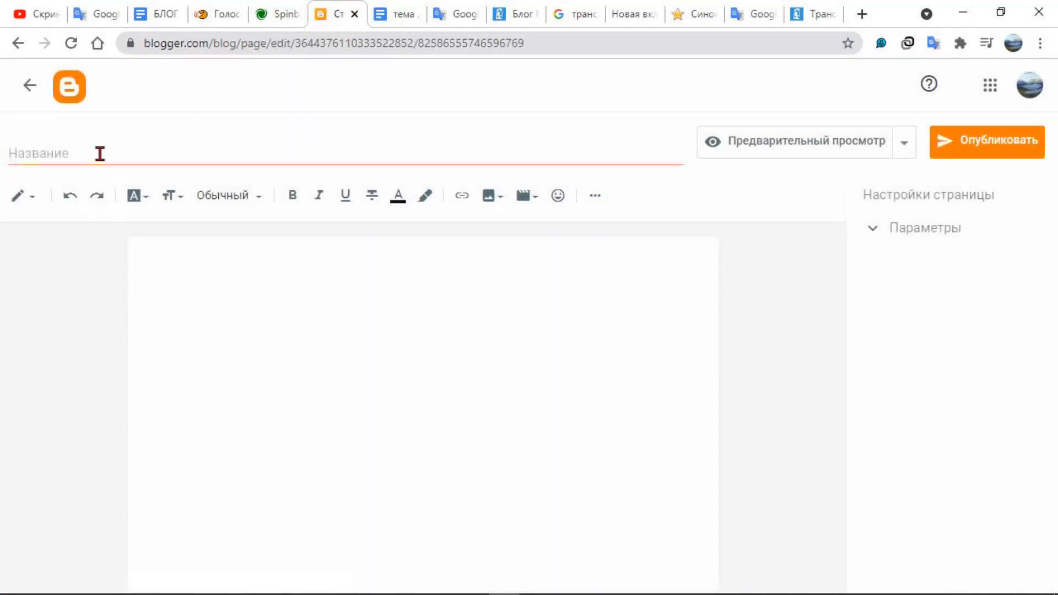
pyautogui.rightClick(101, 157)
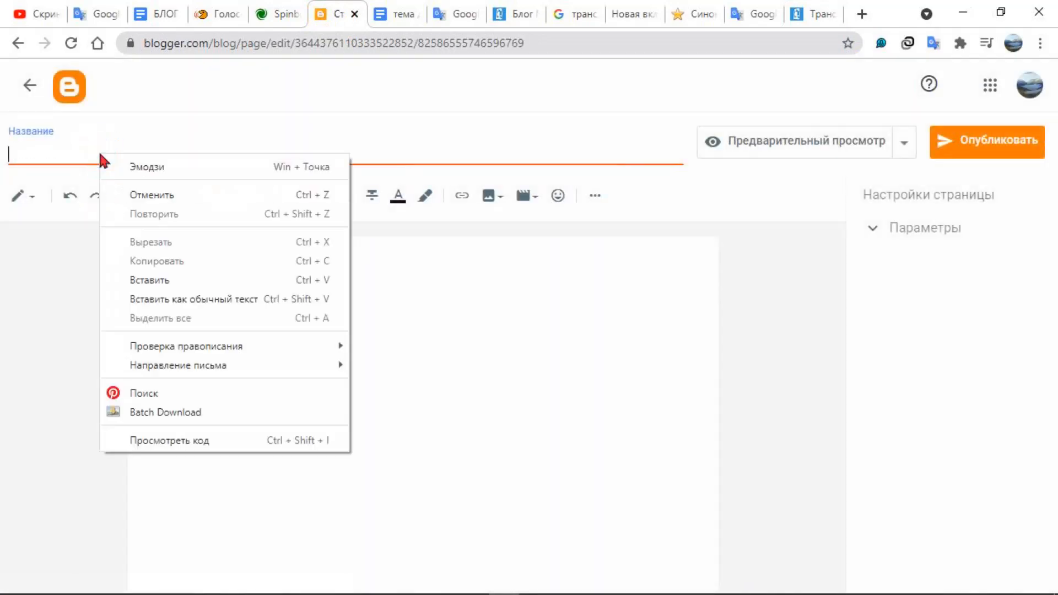
pyautogui.click(135, 277)
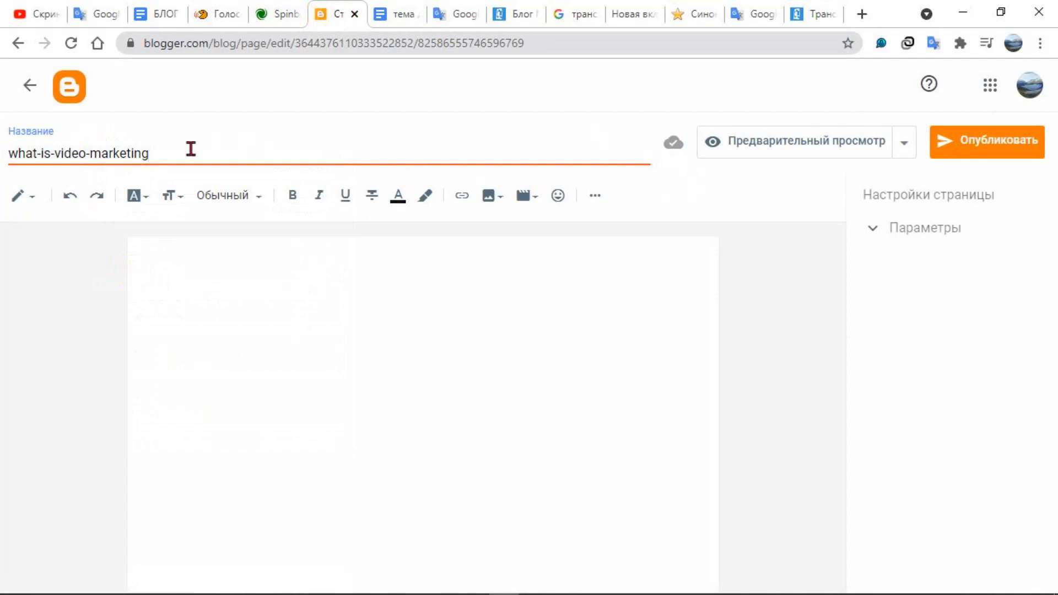
# Examine the hyphenated title of the new page draft, highlighting its text
pyautogui.click(79, 159)
pyautogui.tripleClick(146, 153)
pyautogui.doubleClick(169, 154)
pyautogui.tripleClick(169, 154)
pyautogui.click(160, 153)
pyautogui.click(205, 153)
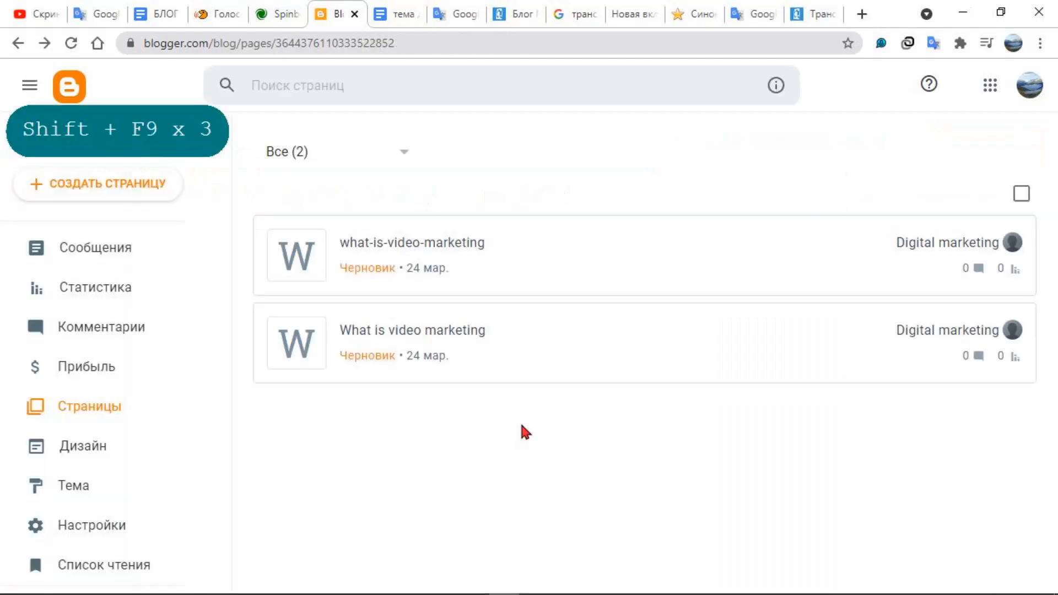
# Compare the "What is video marketing" and "what-is-video-marketing" page drafts, and revisit the URL transliteration generator
pyautogui.click(435, 336)
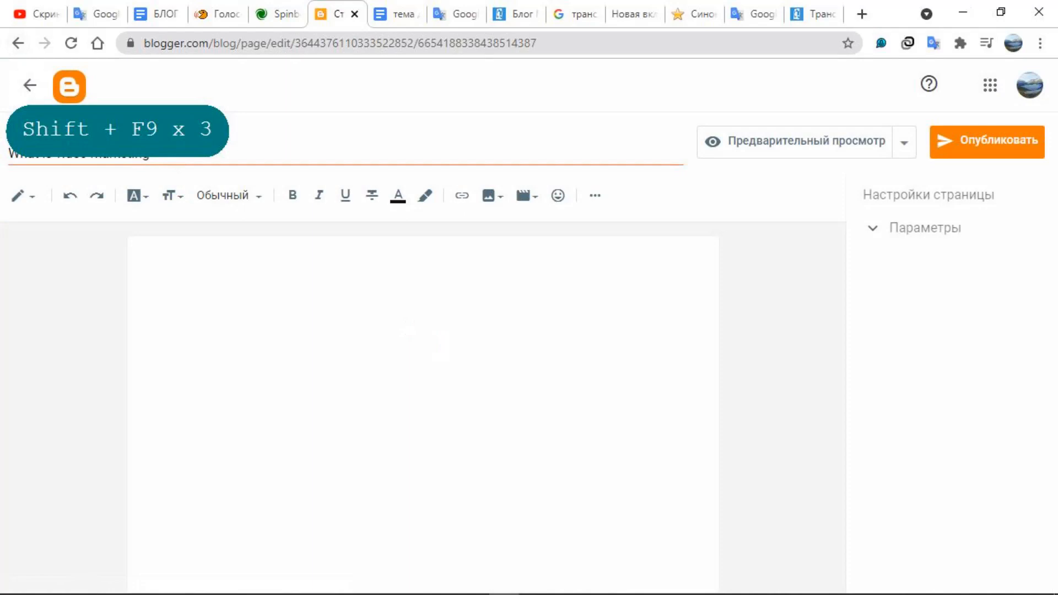
pyautogui.click(154, 146)
pyautogui.click(29, 86)
pyautogui.click(448, 255)
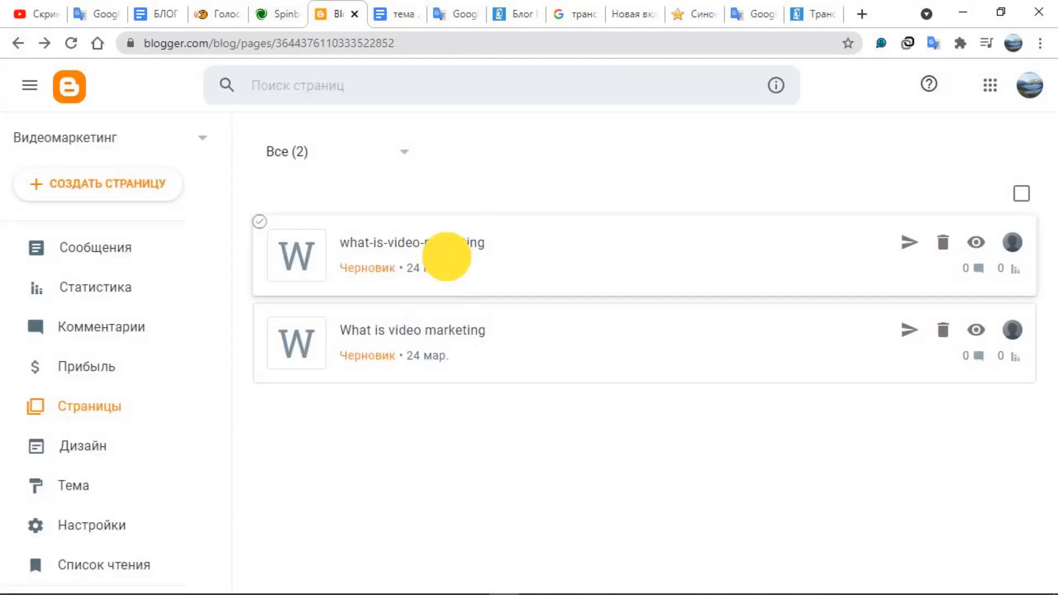
pyautogui.click(810, 13)
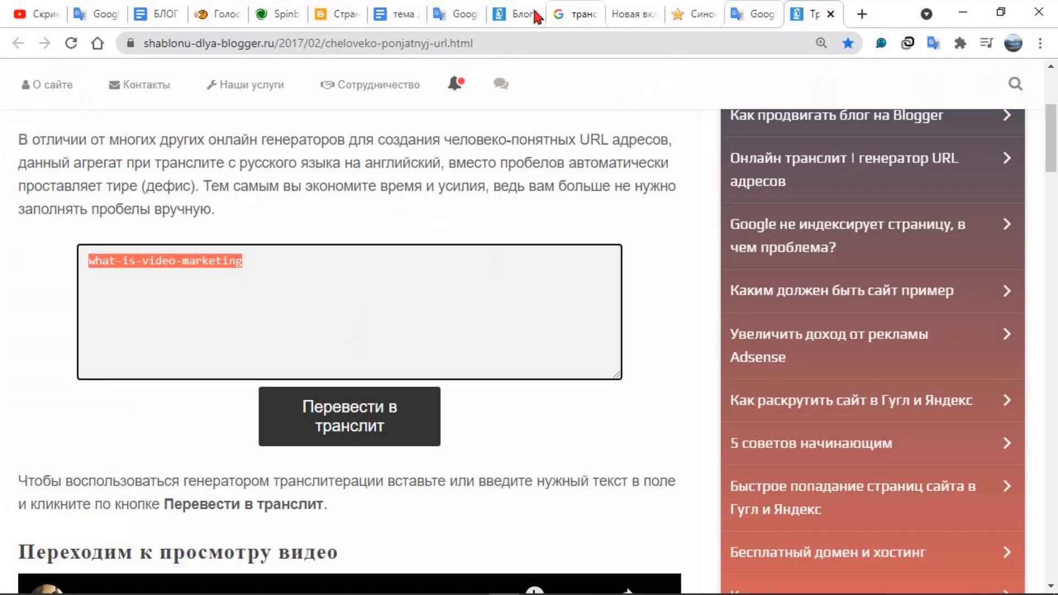
pyautogui.click(325, 18)
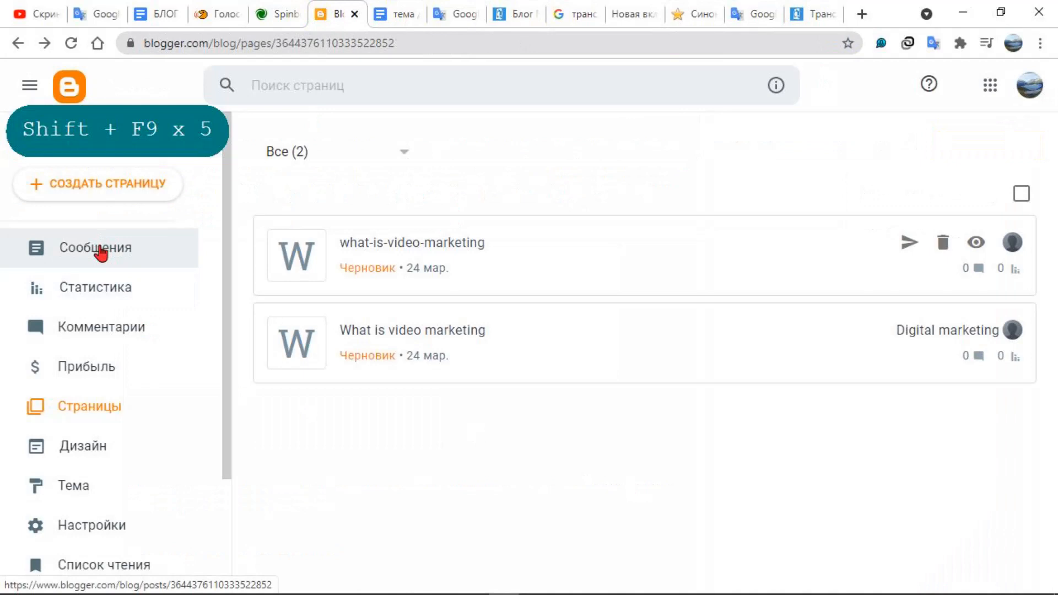
# Switch from the pages to the blog's posts and create a new untitled post
pyautogui.click(101, 249)
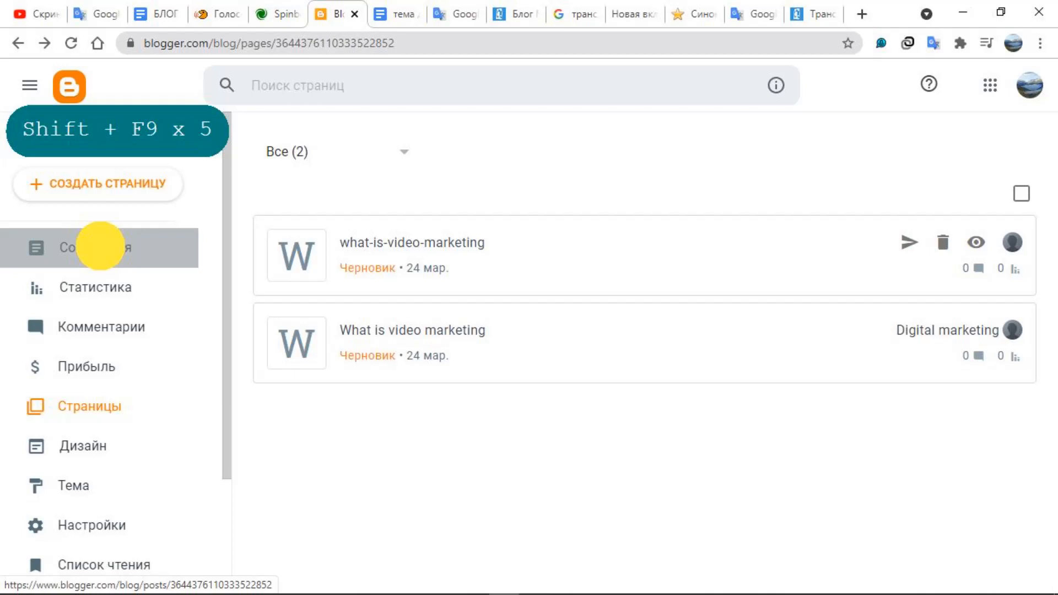
pyautogui.click(100, 247)
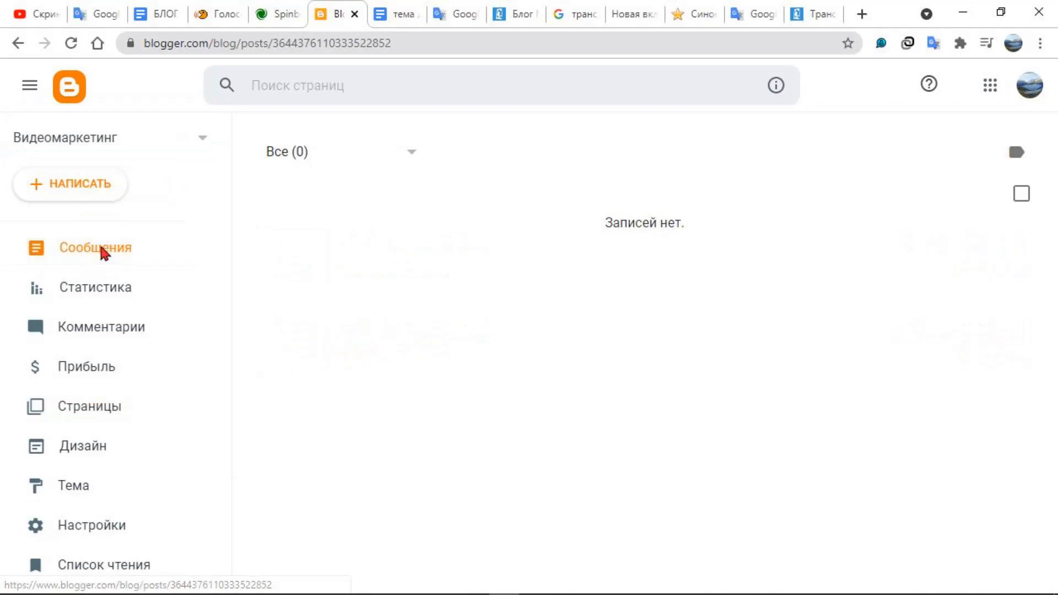
pyautogui.click(87, 250)
pyautogui.click(67, 185)
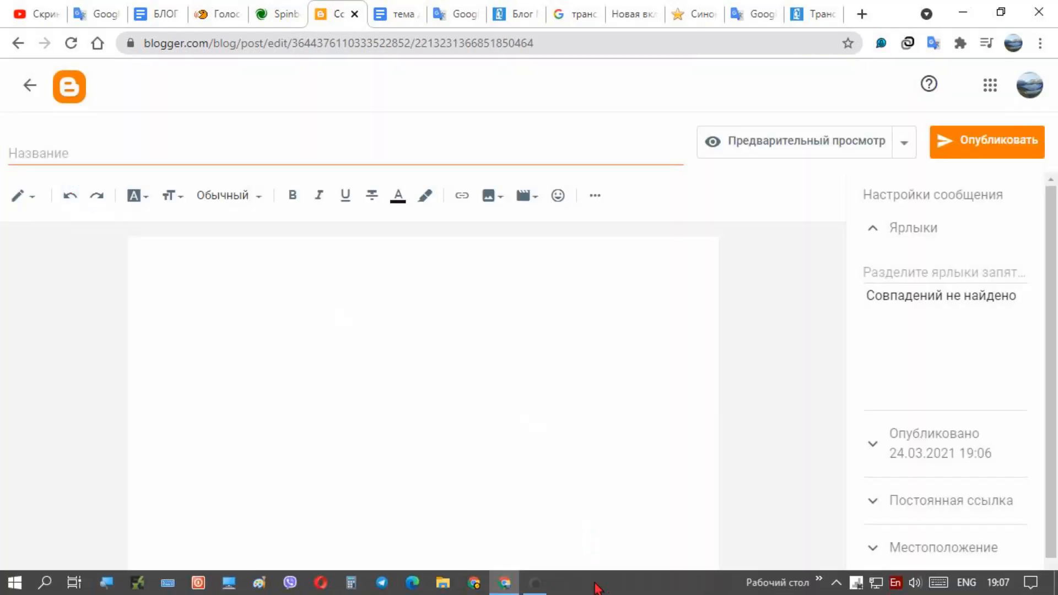
# Title the new post "what-is-video-marketing" by pasting the copied hyphenated text
pyautogui.click(537, 583)
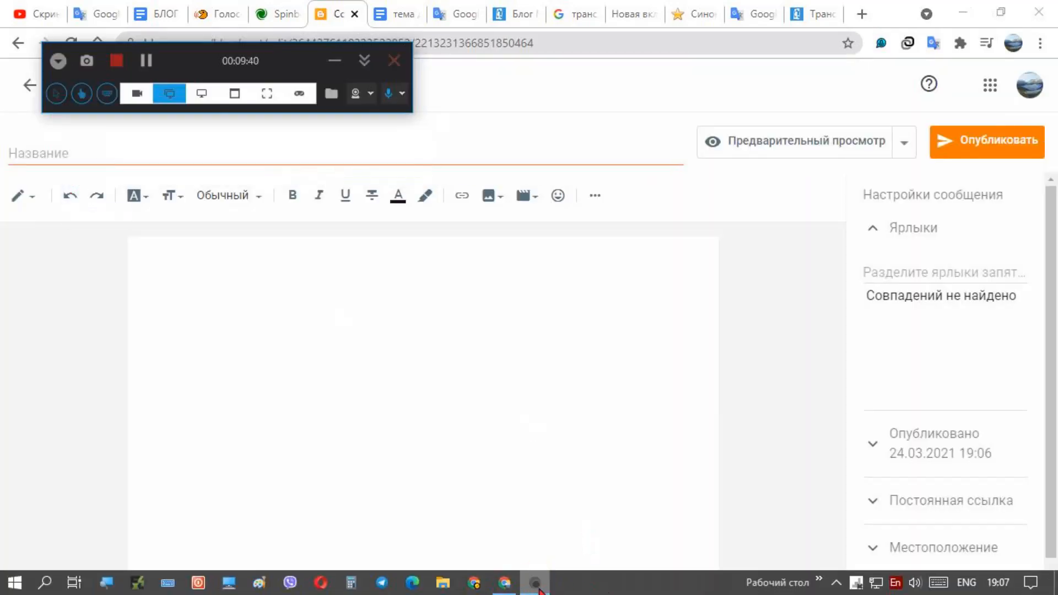
pyautogui.click(537, 584)
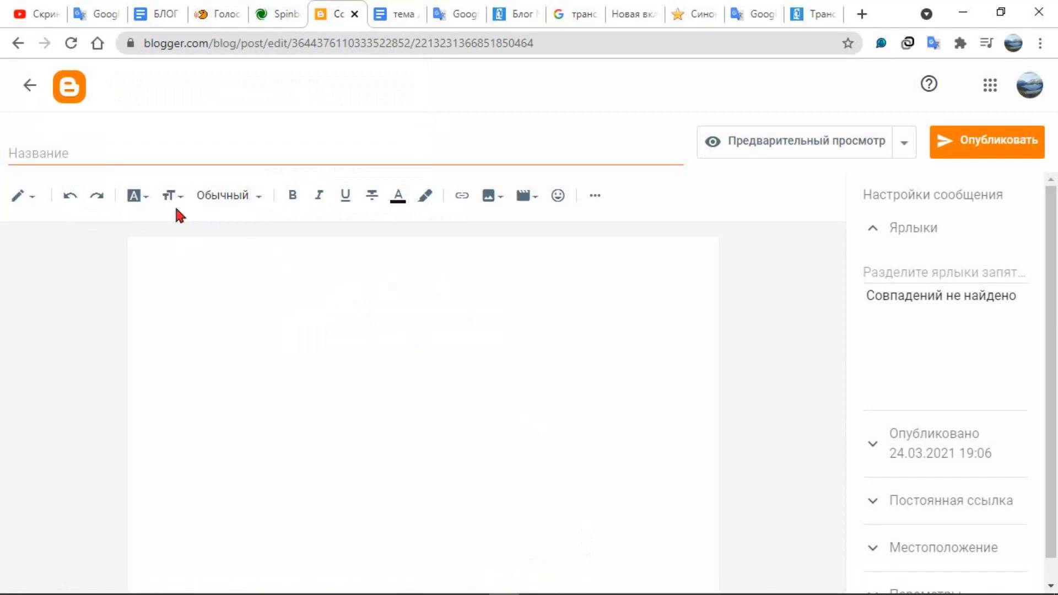
pyautogui.click(110, 149)
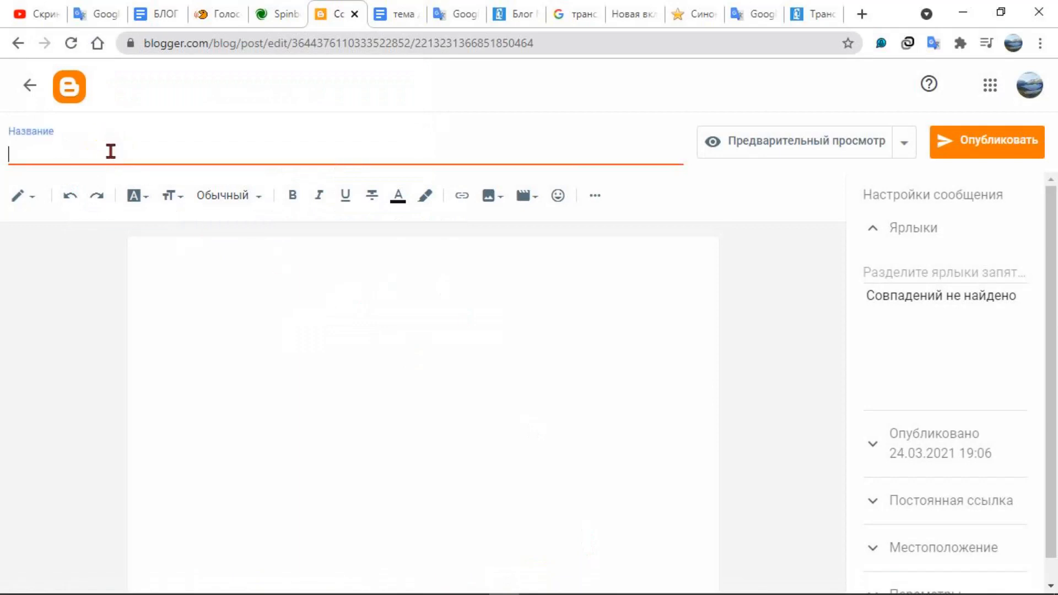
pyautogui.rightClick(111, 150)
pyautogui.click(160, 277)
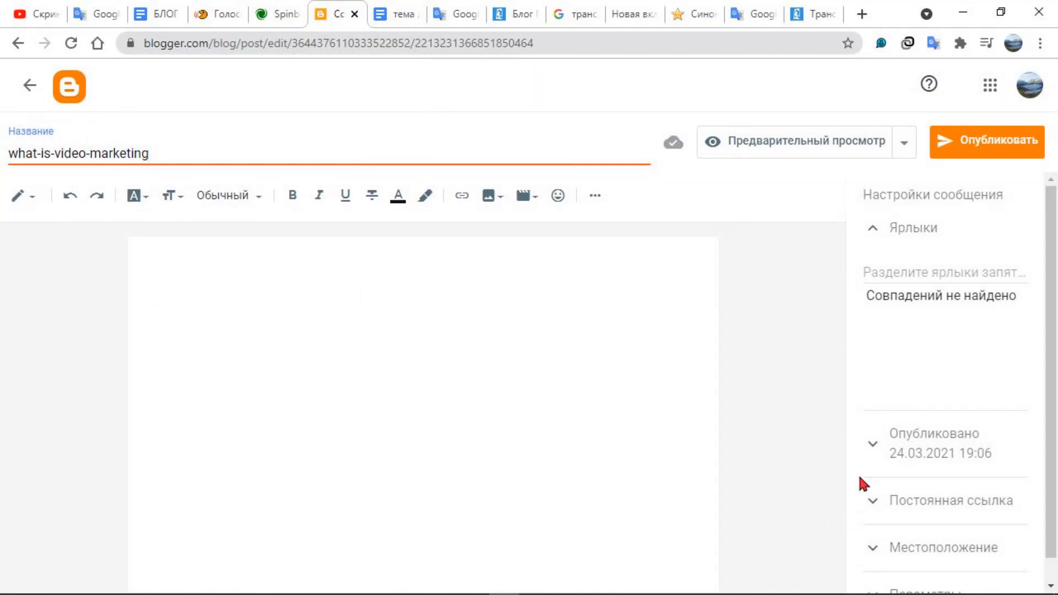
# Examine the post's automatic permalink in the post settings, highlighting the full address, and collapse the section
pyautogui.scroll(-1, 857, 473)
pyautogui.scroll(1, 860, 473)
pyautogui.scroll(-1, 857, 408)
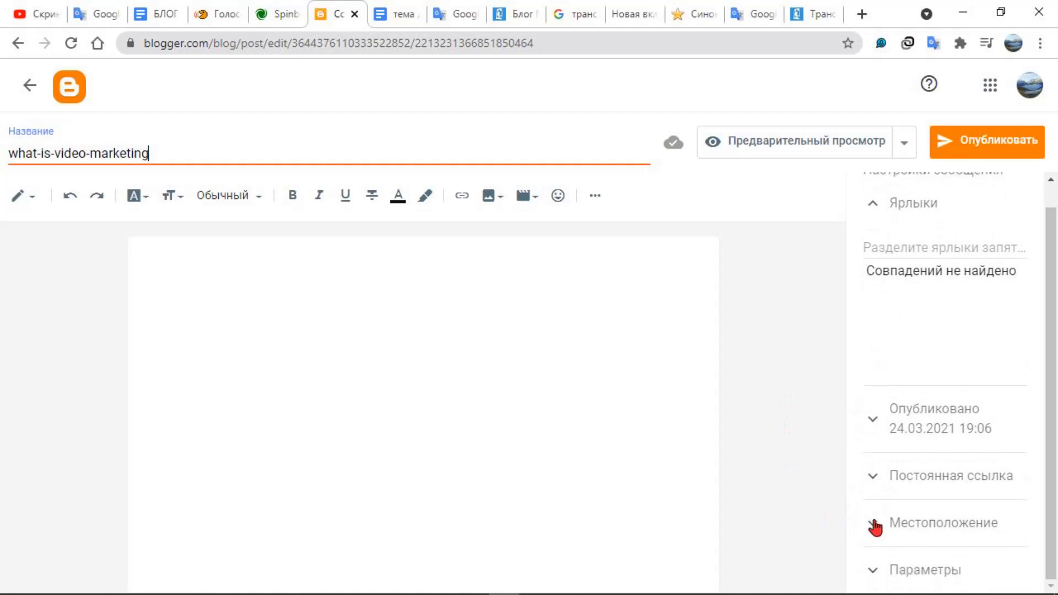
pyautogui.click(874, 483)
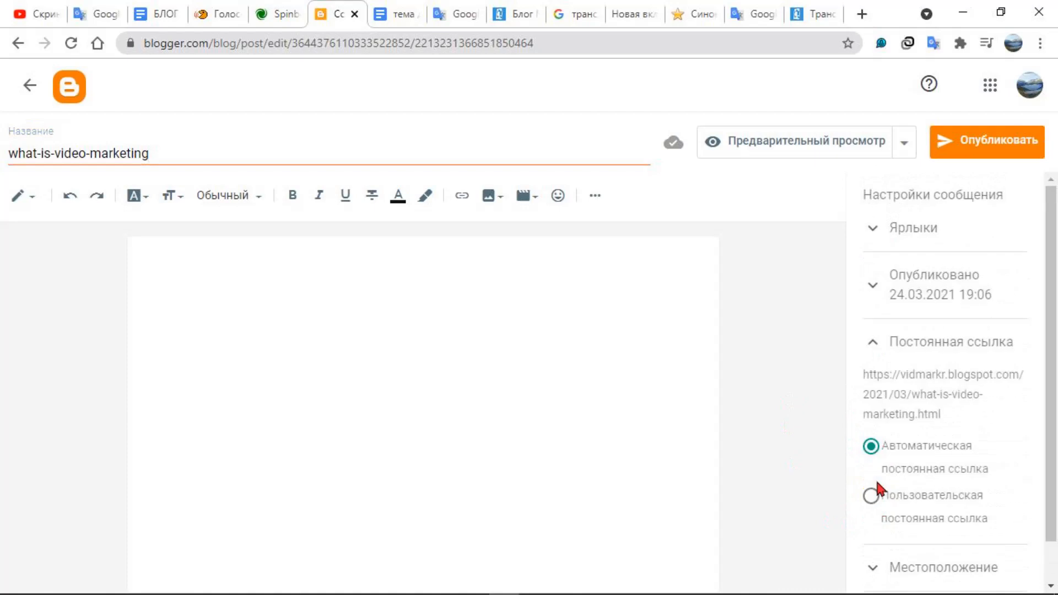
pyautogui.moveTo(962, 421); pyautogui.dragTo(864, 369)
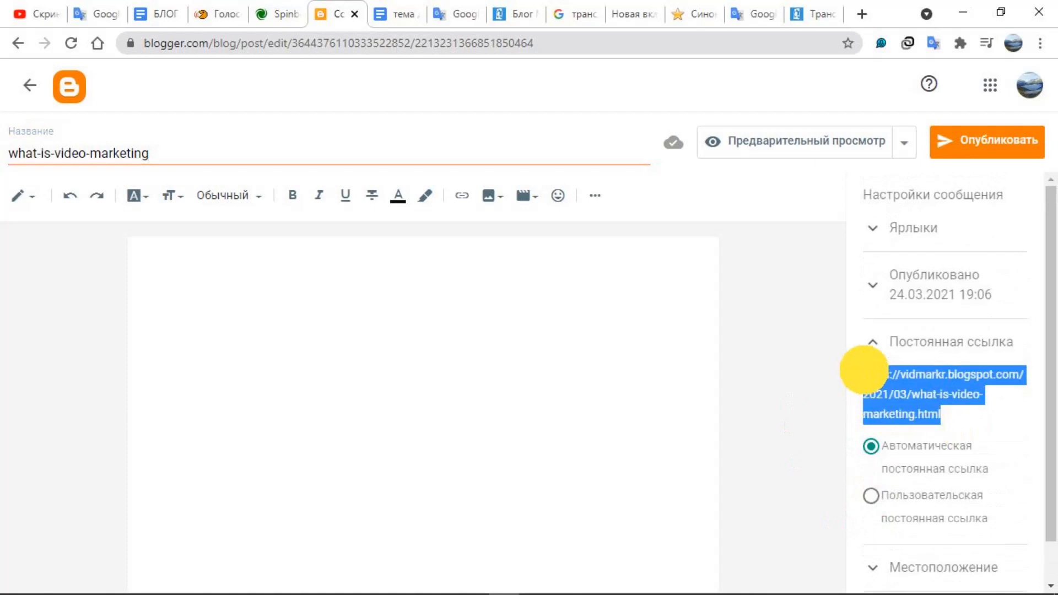
pyautogui.click(846, 401)
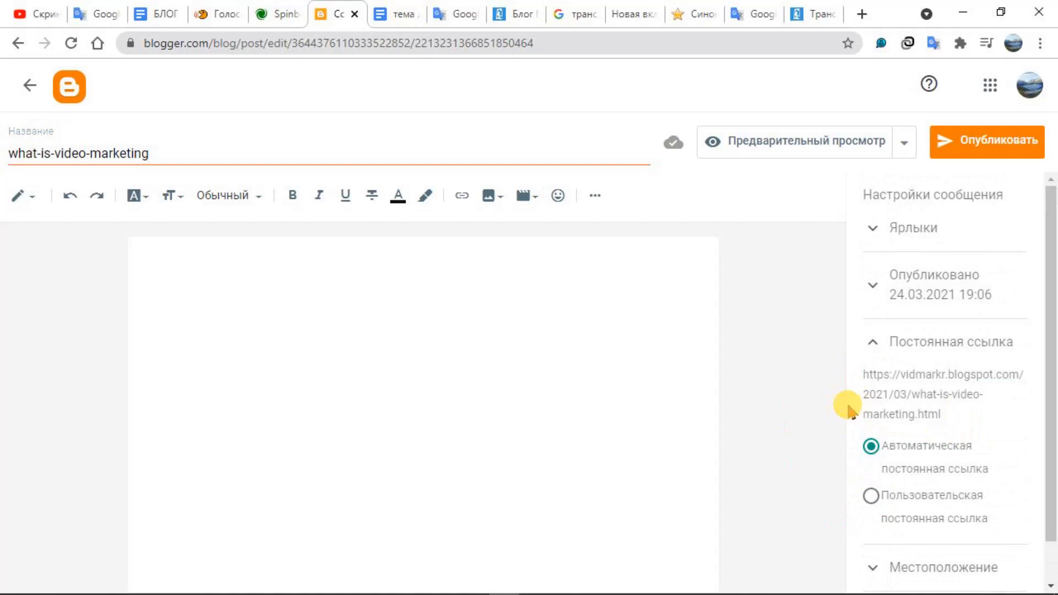
pyautogui.moveTo(952, 414); pyautogui.dragTo(865, 371)
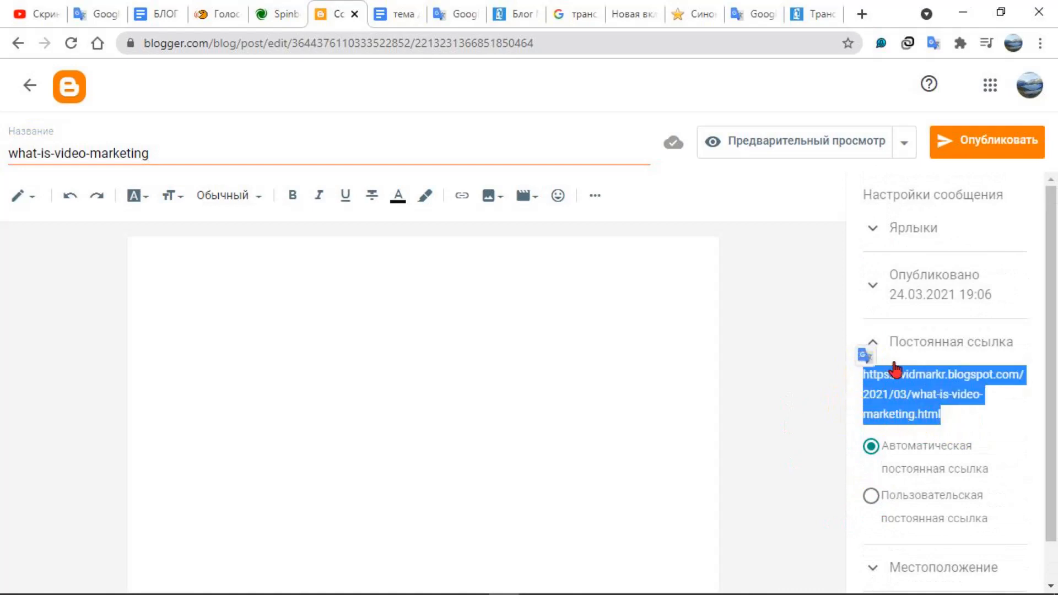
pyautogui.click(929, 414)
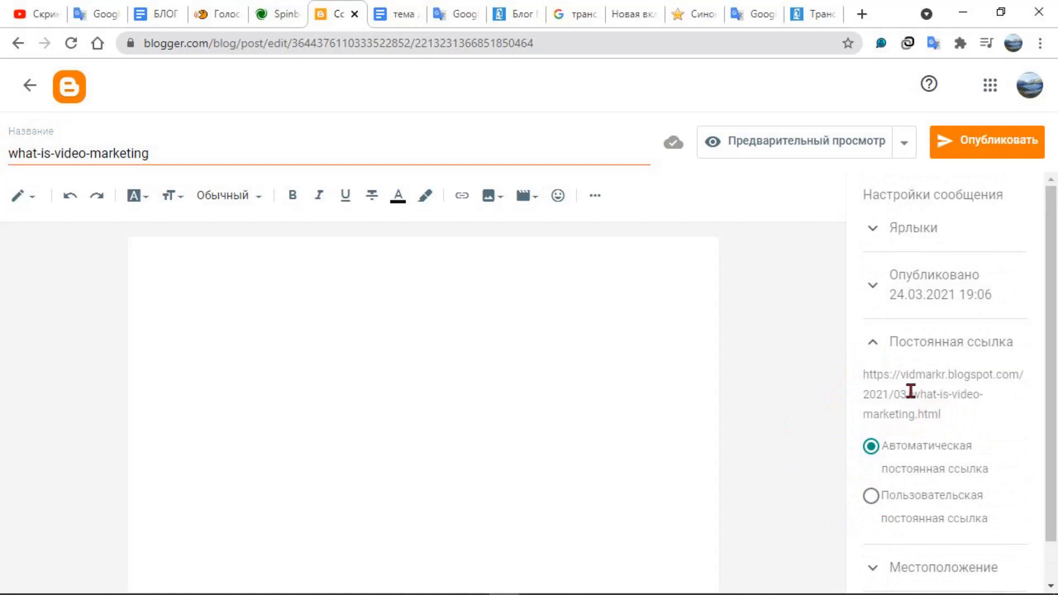
pyautogui.click(874, 348)
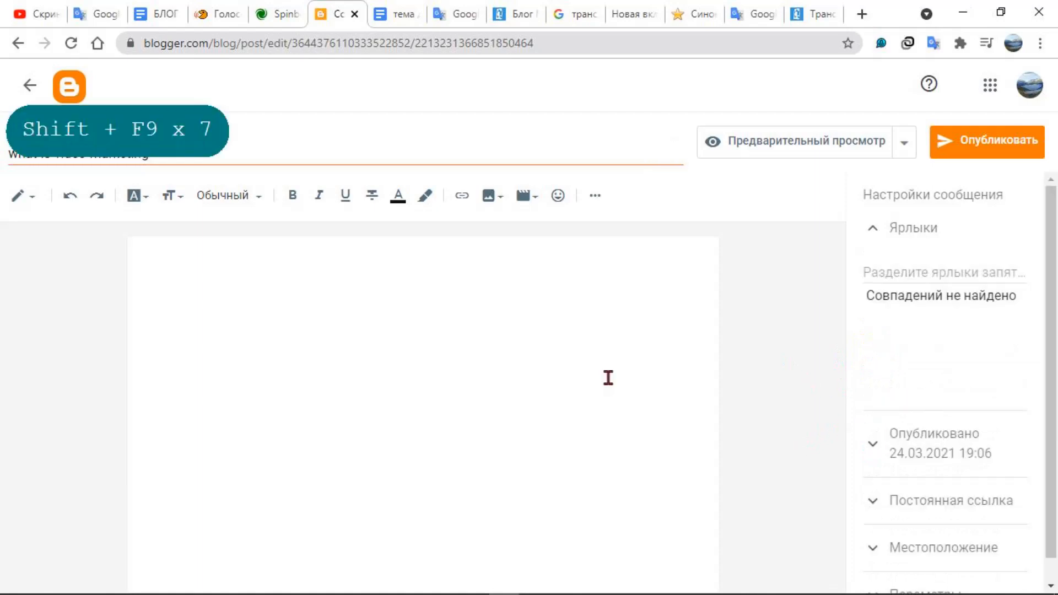
# Leave the post draft and enable the description for search engines under the meta tags in the blog settings
pyautogui.click(29, 86)
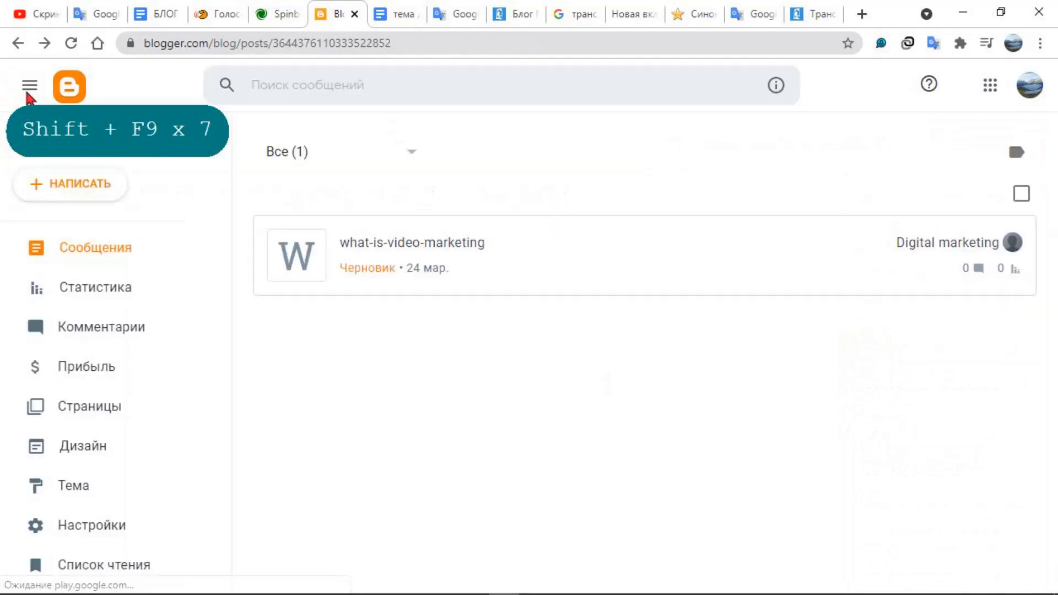
pyautogui.click(121, 528)
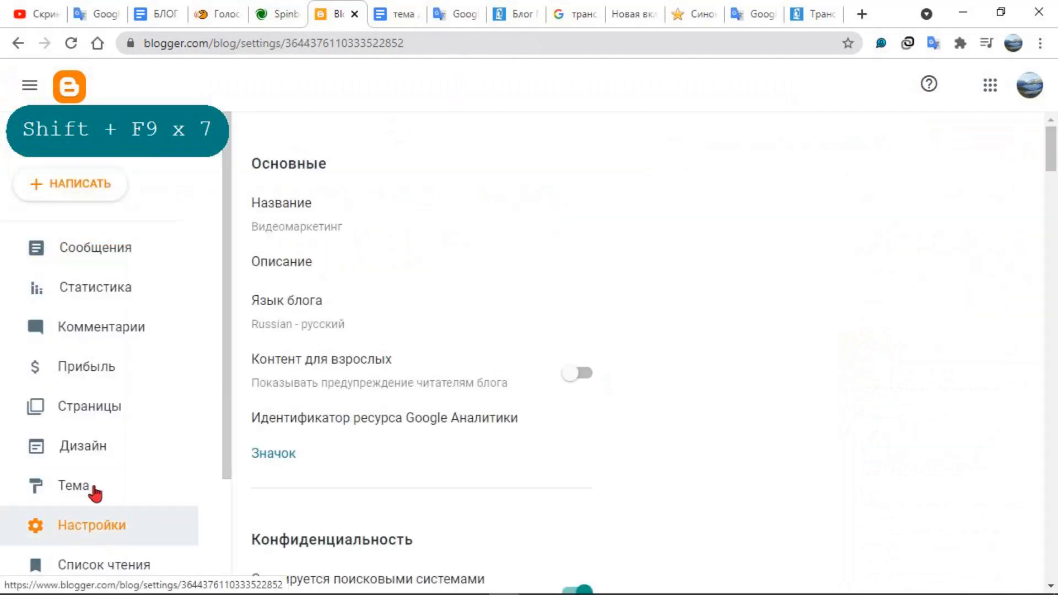
pyautogui.scroll(-3, 485, 420)
pyautogui.scroll(-10, 482, 421)
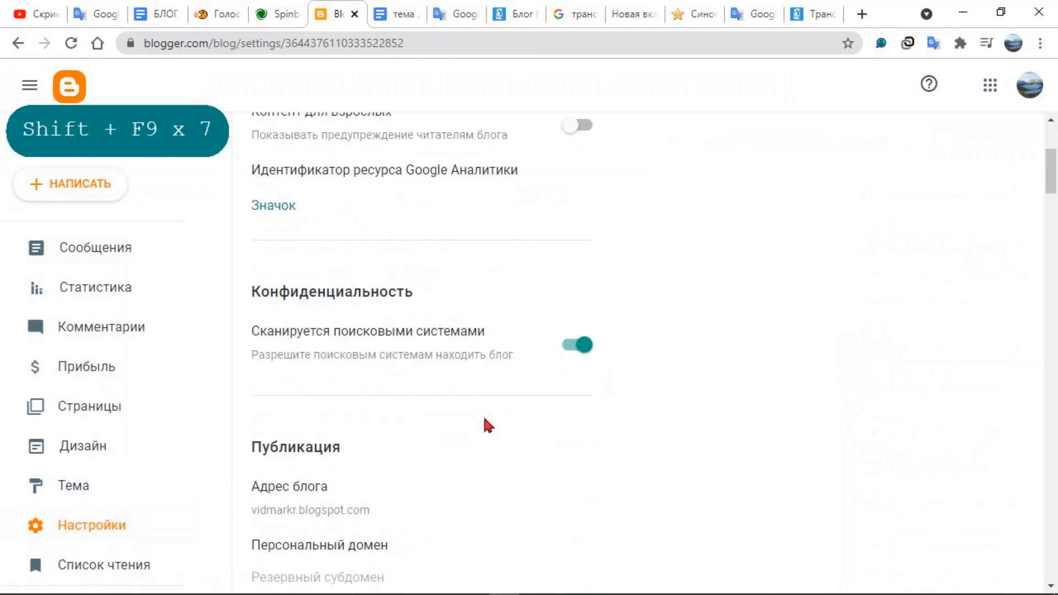
pyautogui.scroll(-8, 482, 419)
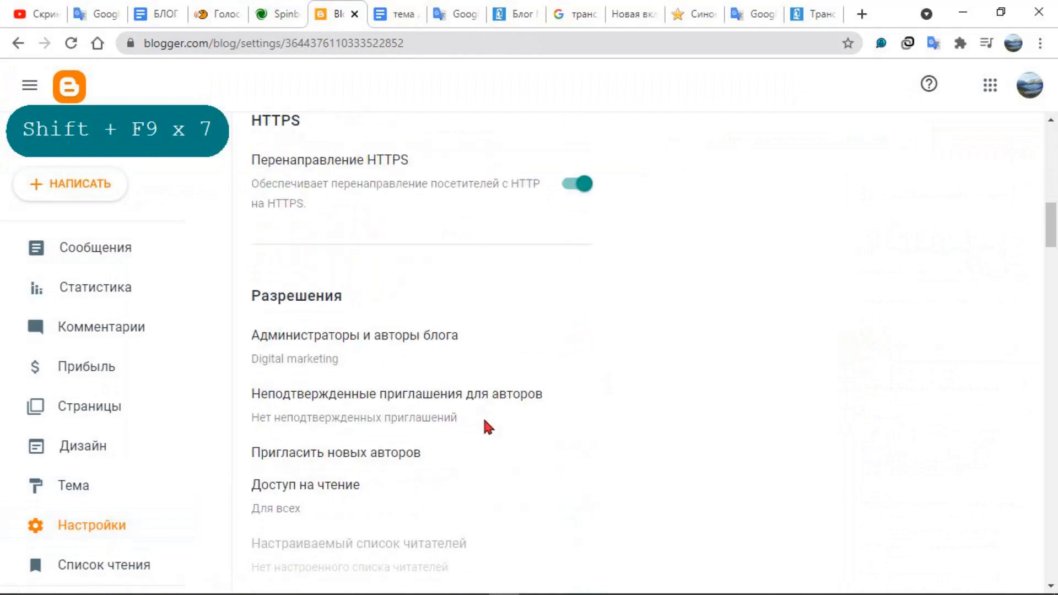
pyautogui.scroll(-11, 490, 432)
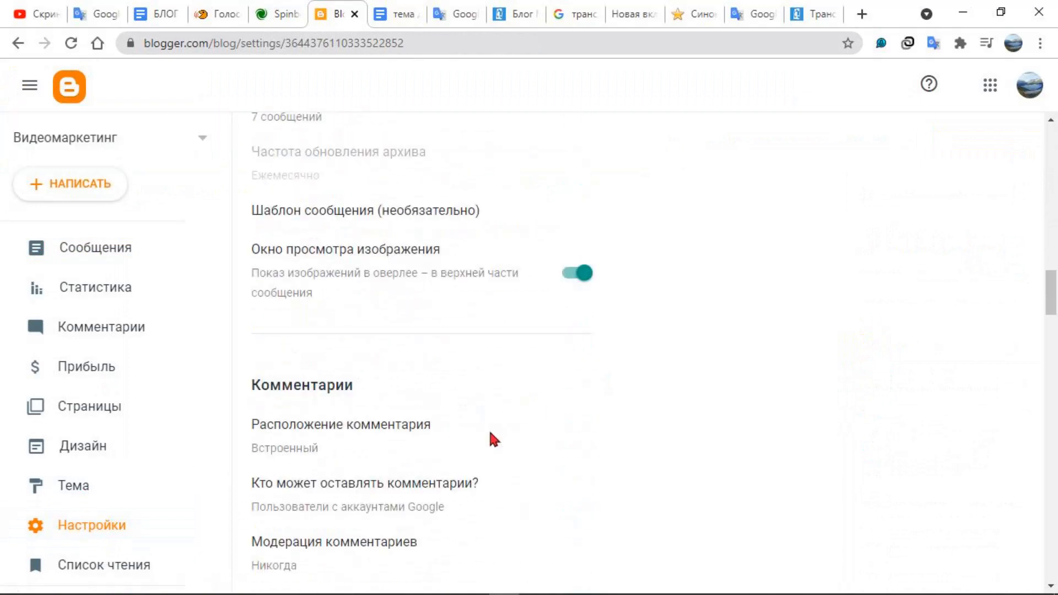
pyautogui.scroll(-11, 490, 433)
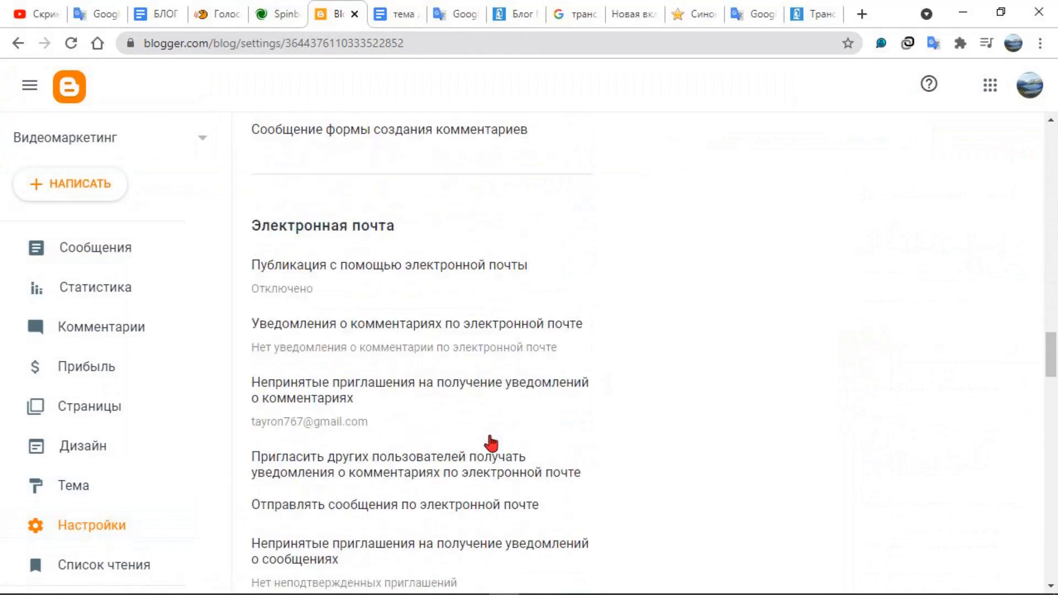
pyautogui.scroll(-6, 492, 441)
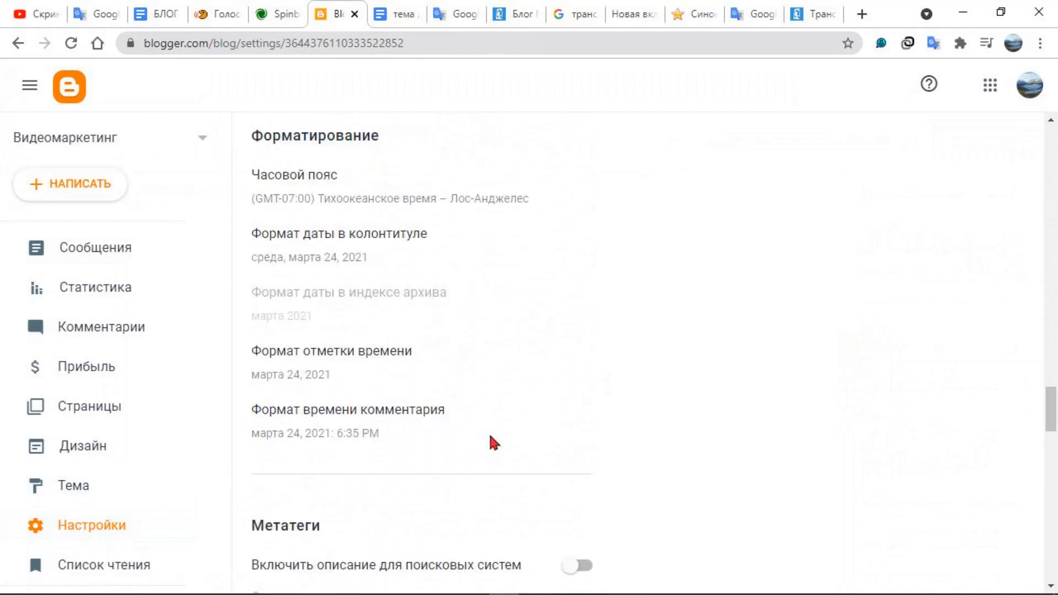
pyautogui.scroll(3, 492, 441)
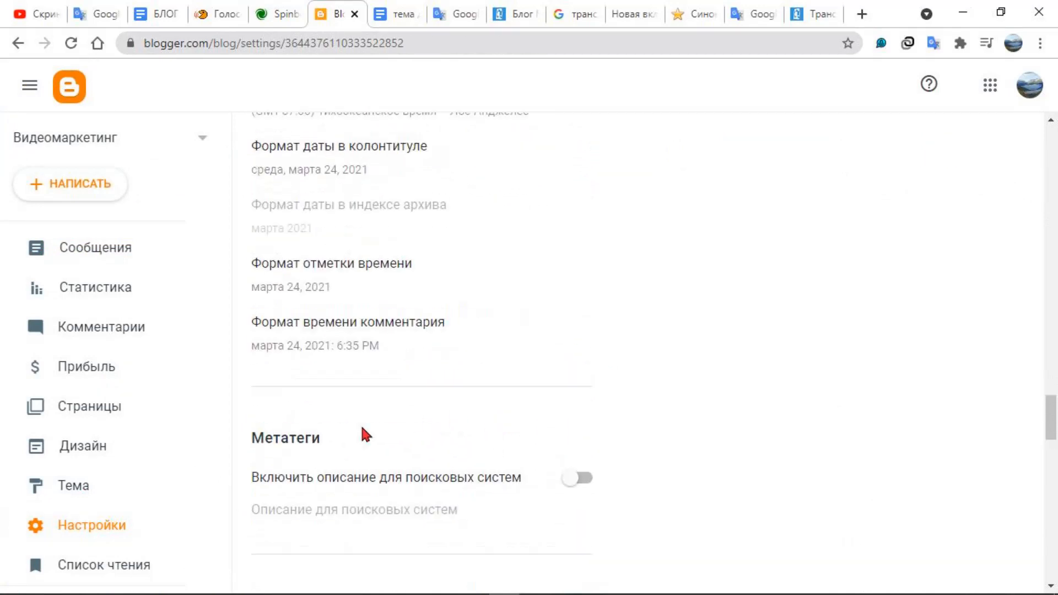
pyautogui.scroll(-3, 335, 396)
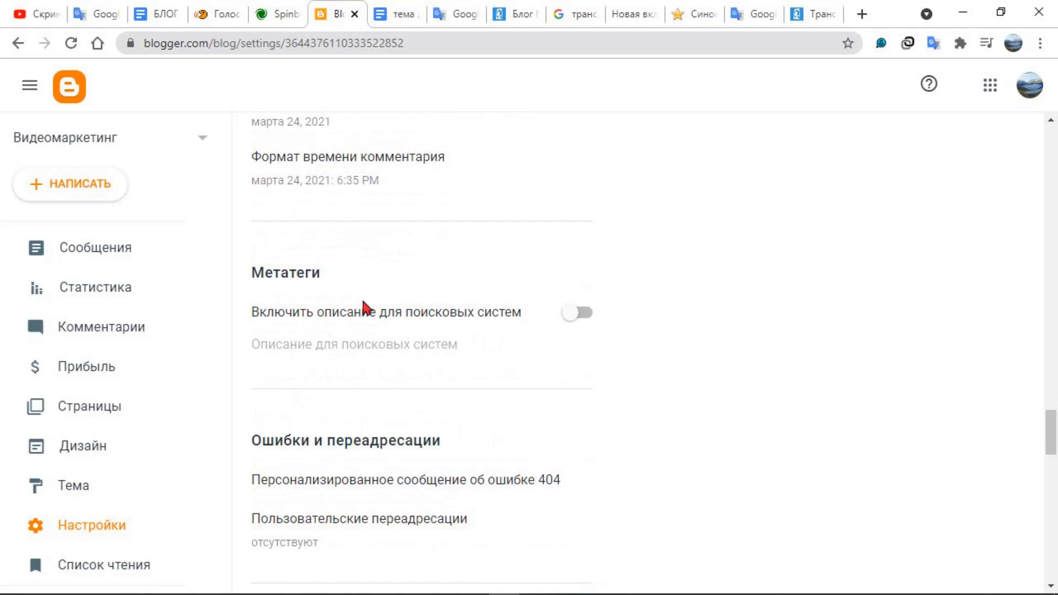
pyautogui.click(580, 314)
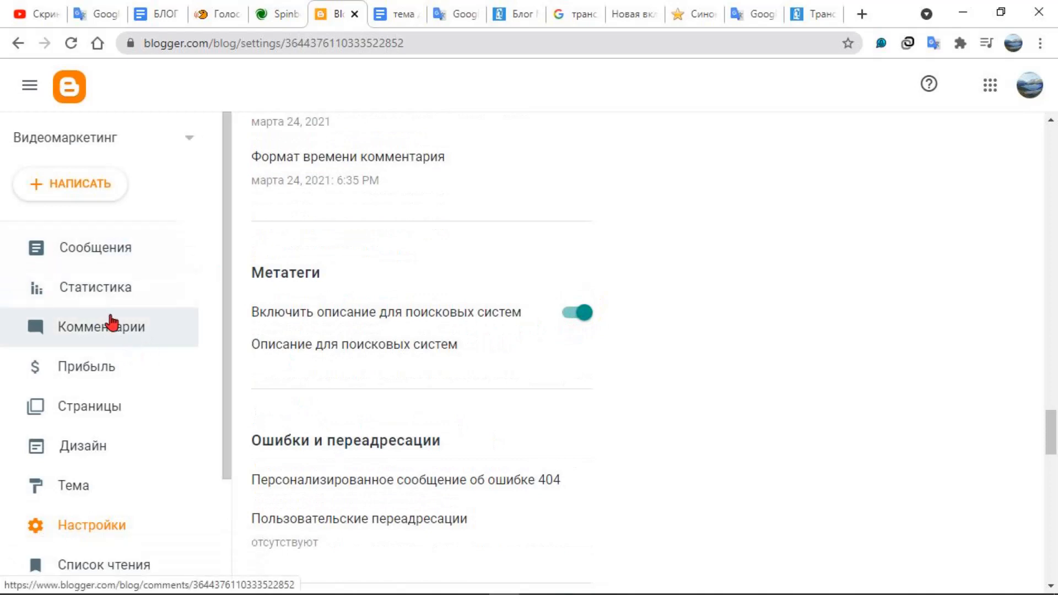
# Reopen the "what-is-video-marketing" post draft and look through its permalink, options and publication date settings
pyautogui.click(91, 262)
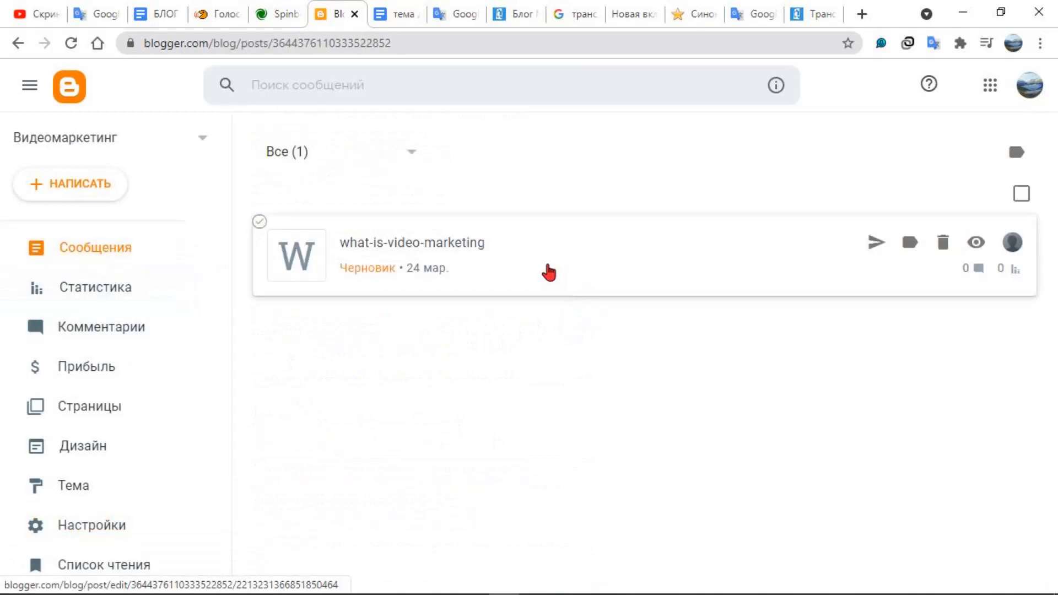
pyautogui.click(492, 257)
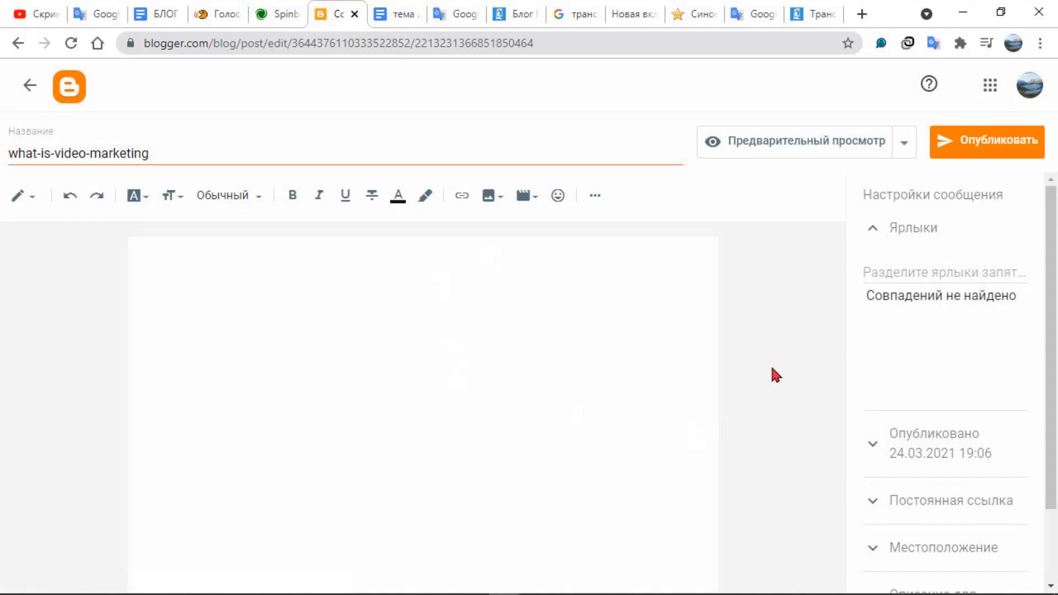
pyautogui.click(873, 509)
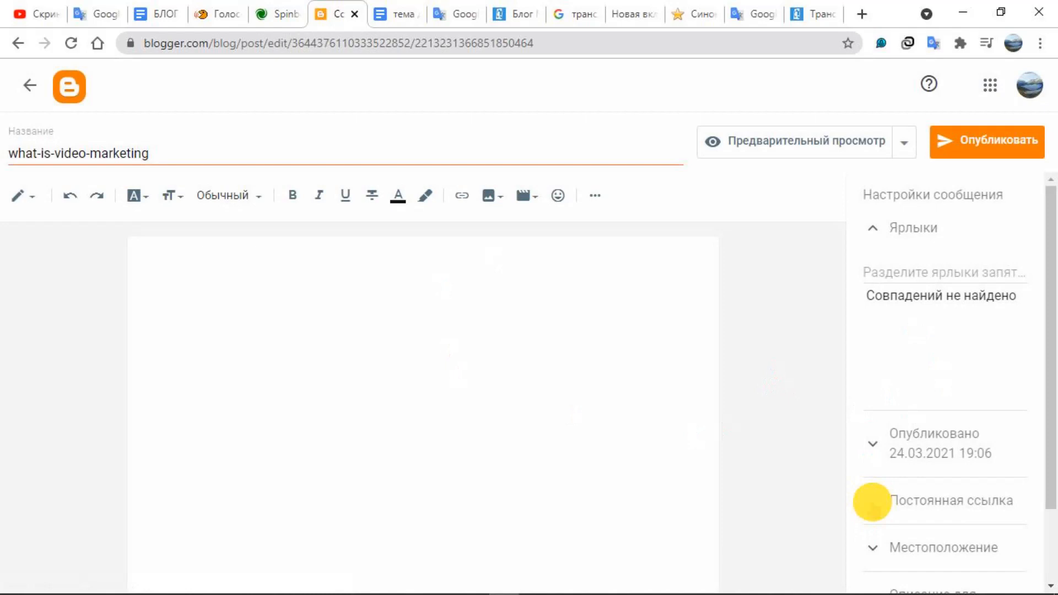
pyautogui.click(879, 347)
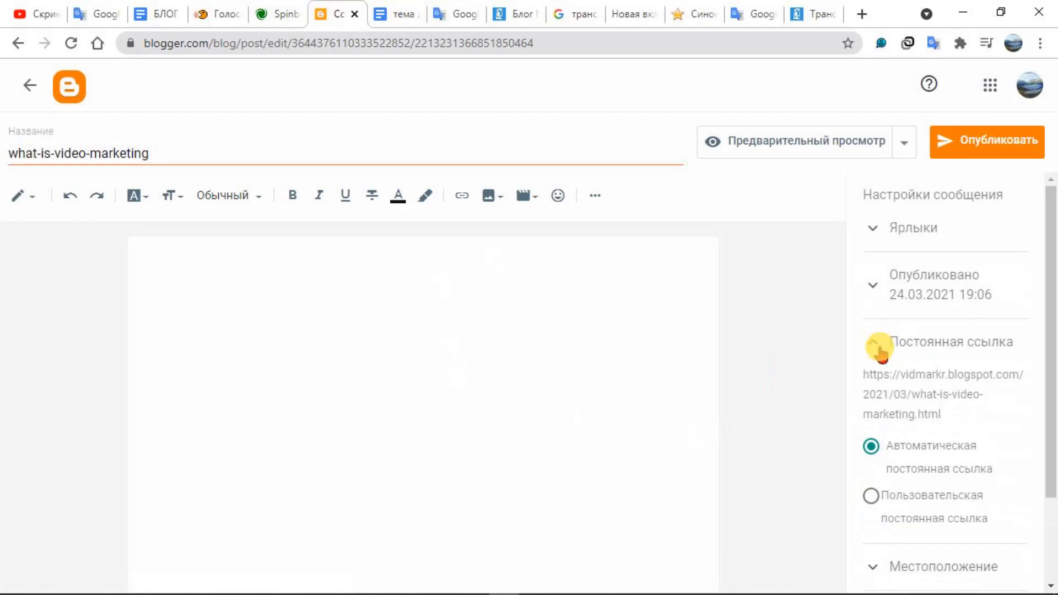
pyautogui.click(875, 504)
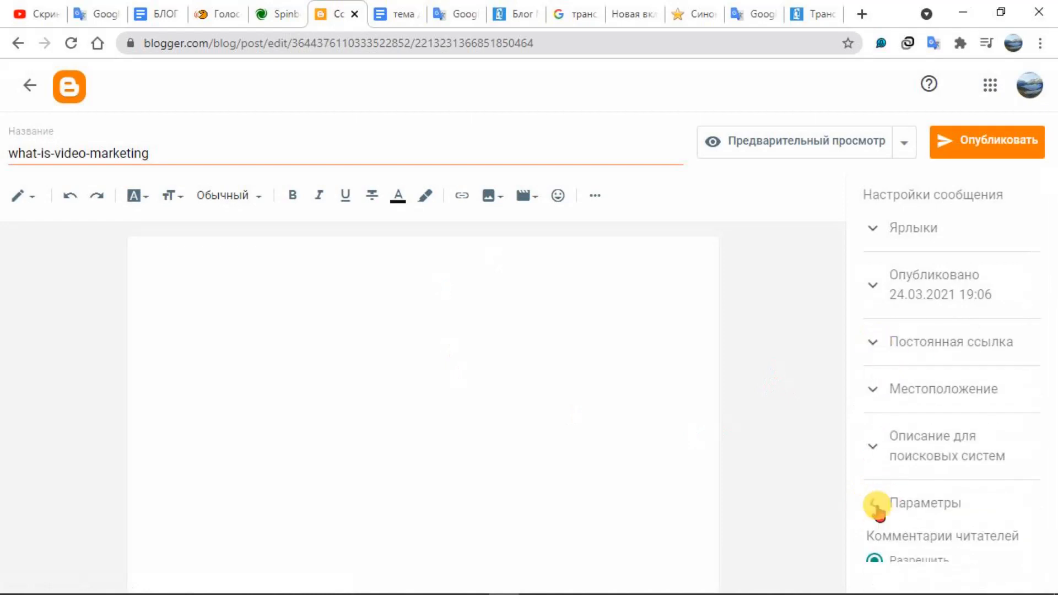
pyautogui.click(876, 504)
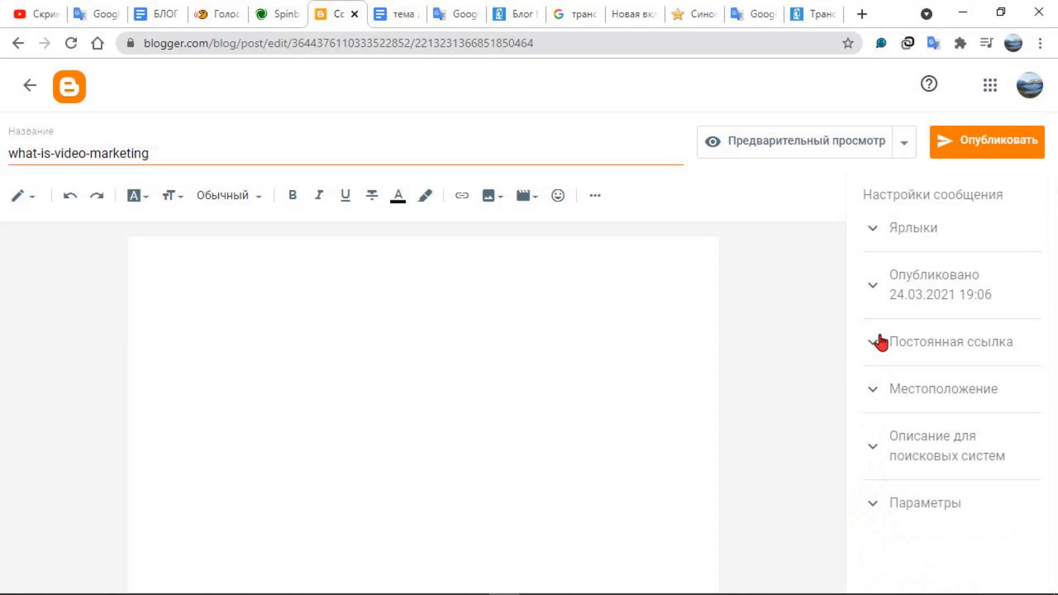
pyautogui.click(874, 287)
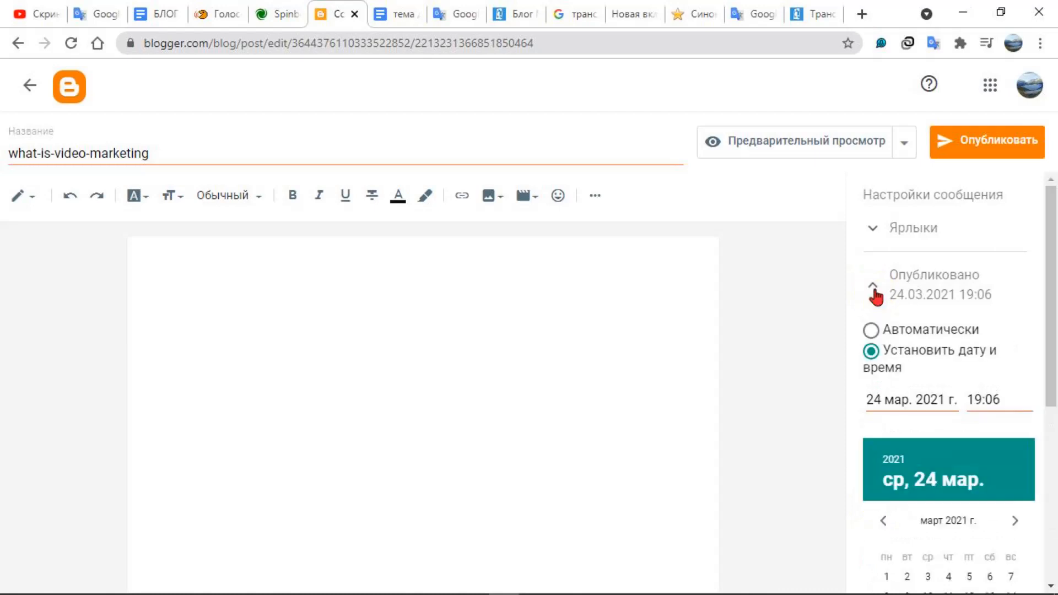
pyautogui.click(874, 288)
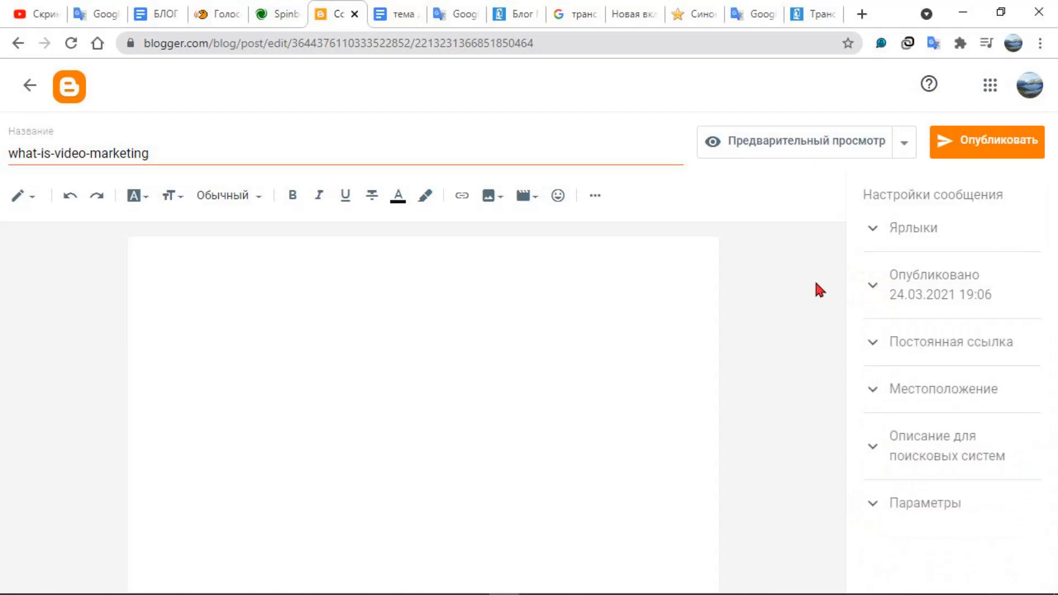
# Open the search engine description field in the post's settings
pyautogui.hotkey('shift', 'F9')
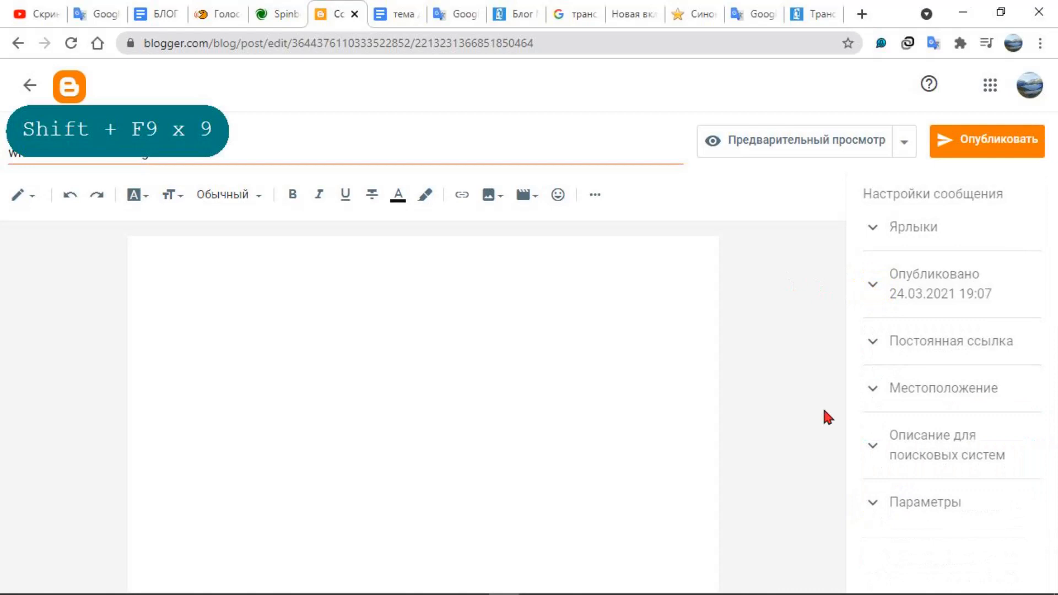
pyautogui.click(875, 449)
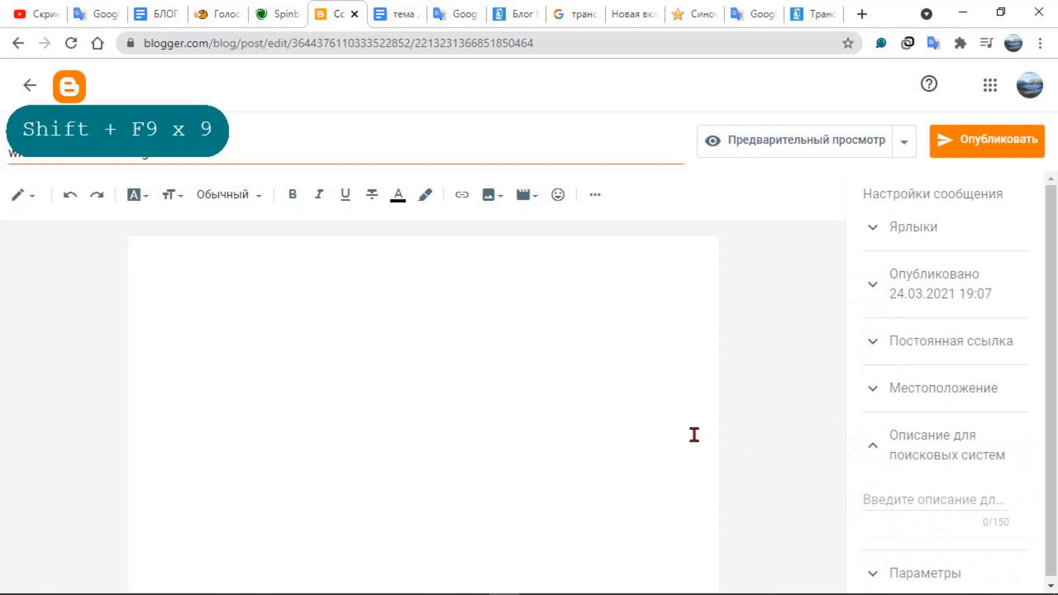
pyautogui.hotkey('shift', 'F9')
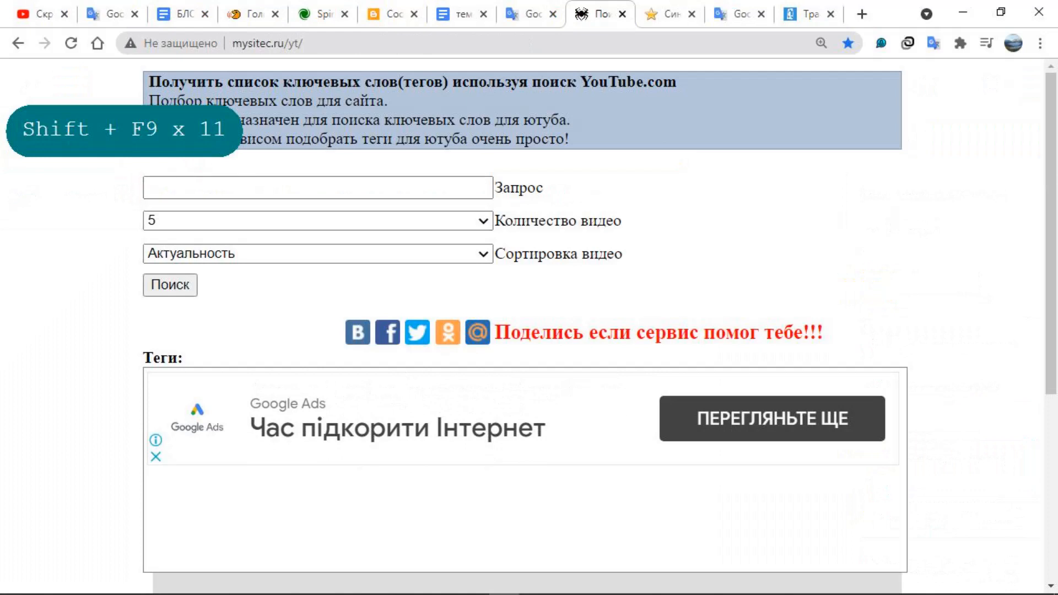
# Search the YouTube keyword tool on mysitec.ru for tags matching the query "Что такое видеомаркетинг"
pyautogui.click(218, 189)
pyautogui.rightClick(218, 190)
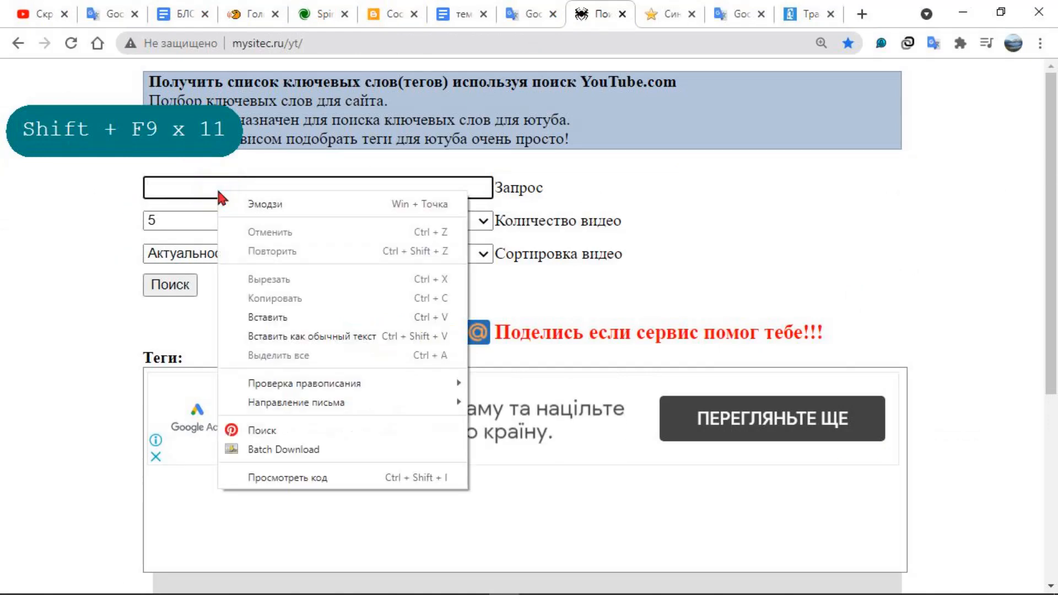
pyautogui.click(288, 318)
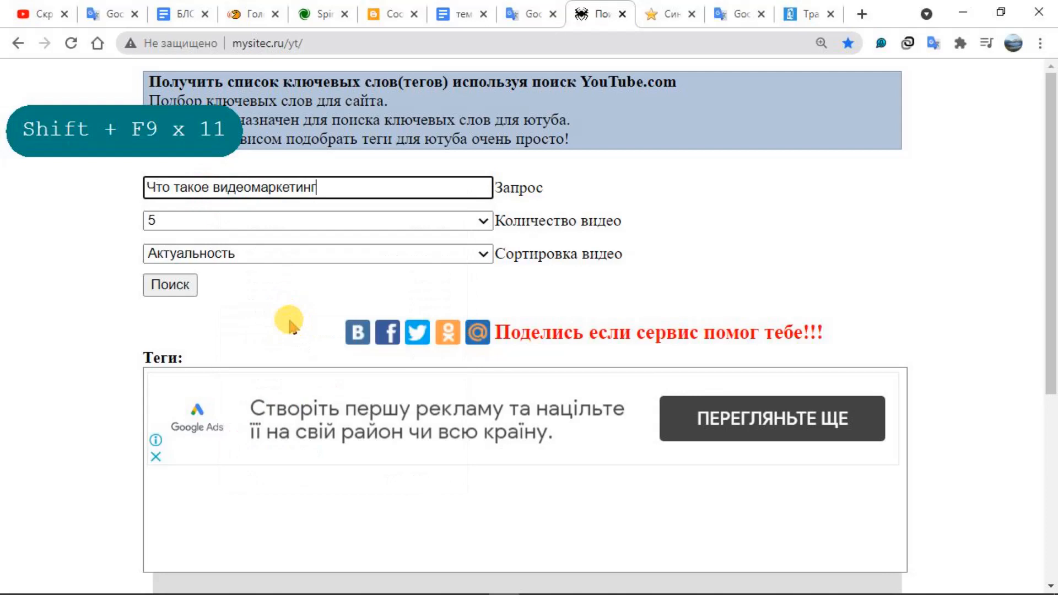
pyautogui.click(169, 288)
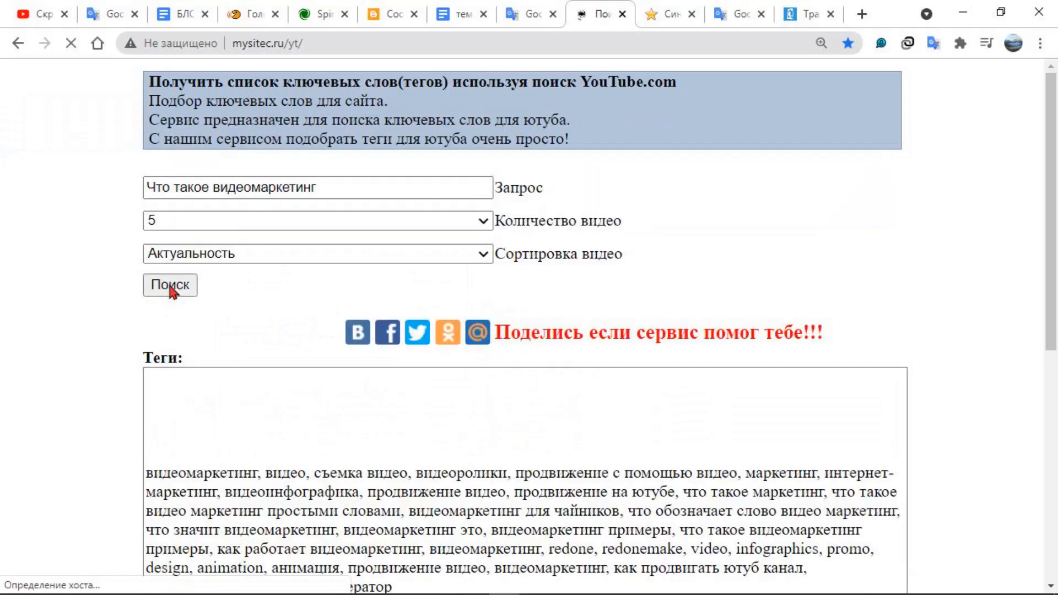
# Copy the generated tags from "видеомаркетинг" through "продвижение с помощью видео, маркетинг"
pyautogui.scroll(-3, 171, 290)
pyautogui.scroll(-2, 171, 290)
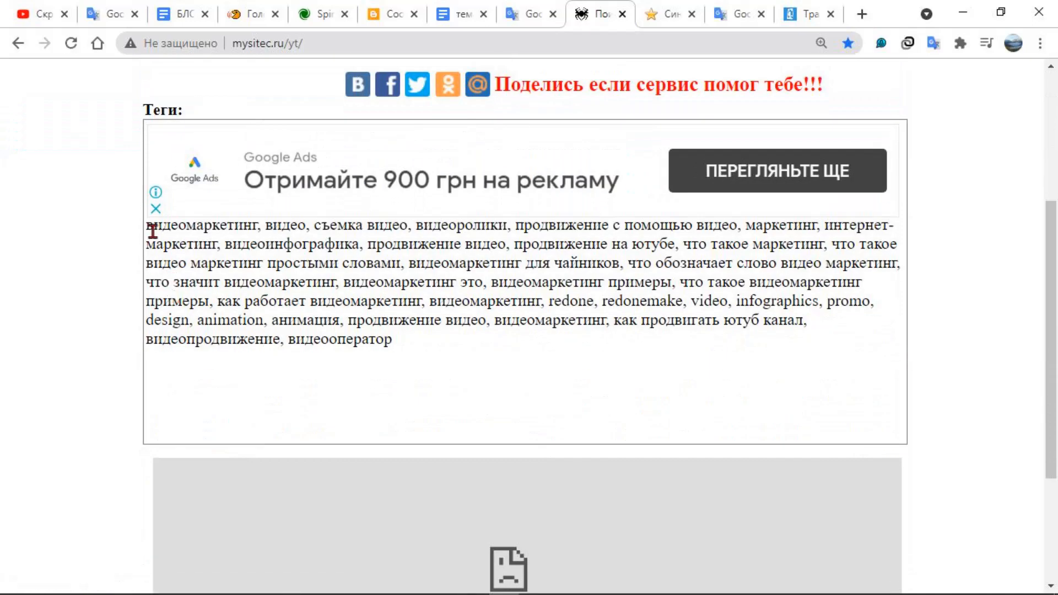
pyautogui.moveTo(150, 228); pyautogui.dragTo(739, 227)
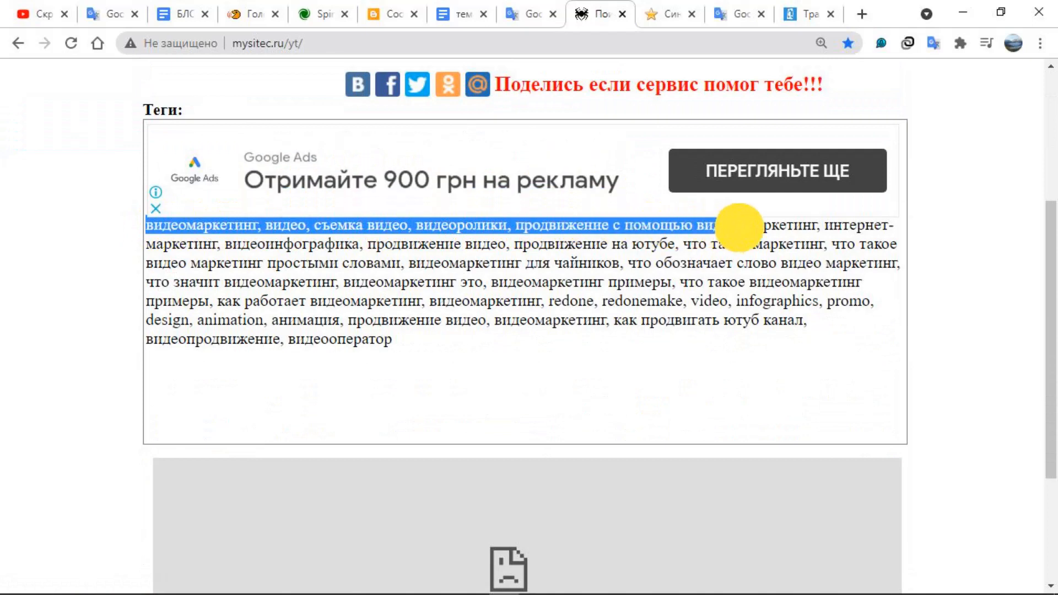
pyautogui.moveTo(739, 226); pyautogui.dragTo(816, 225)
pyautogui.hotkey('ctrl', 'c')
pyautogui.rightClick(795, 229)
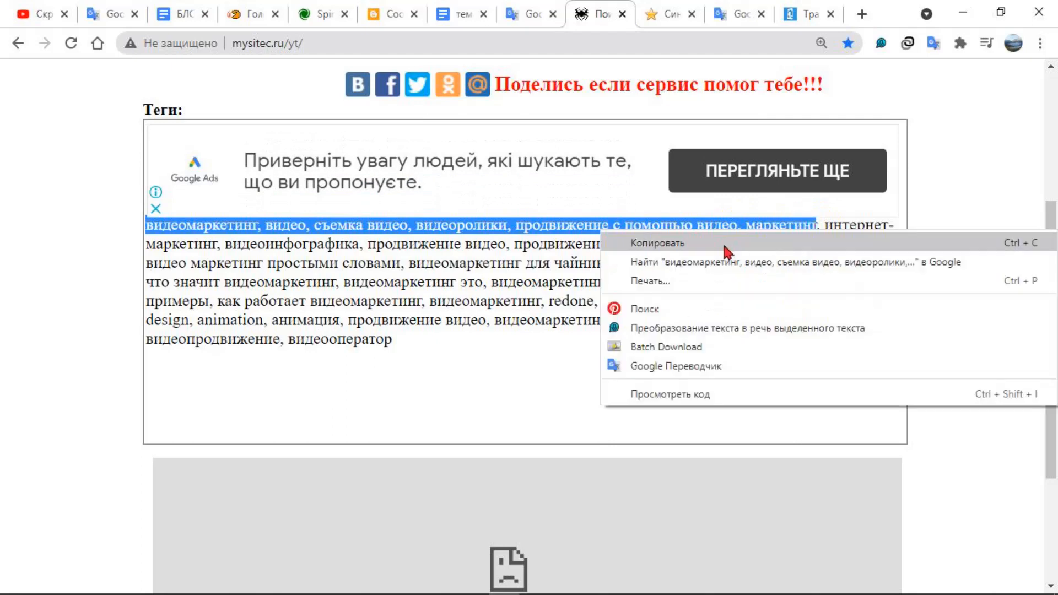
pyautogui.click(724, 245)
# Switch to the Blogger post draft "what-is-video-marketing" and paste the copied tags as its search engine description
pyautogui.click(386, 14)
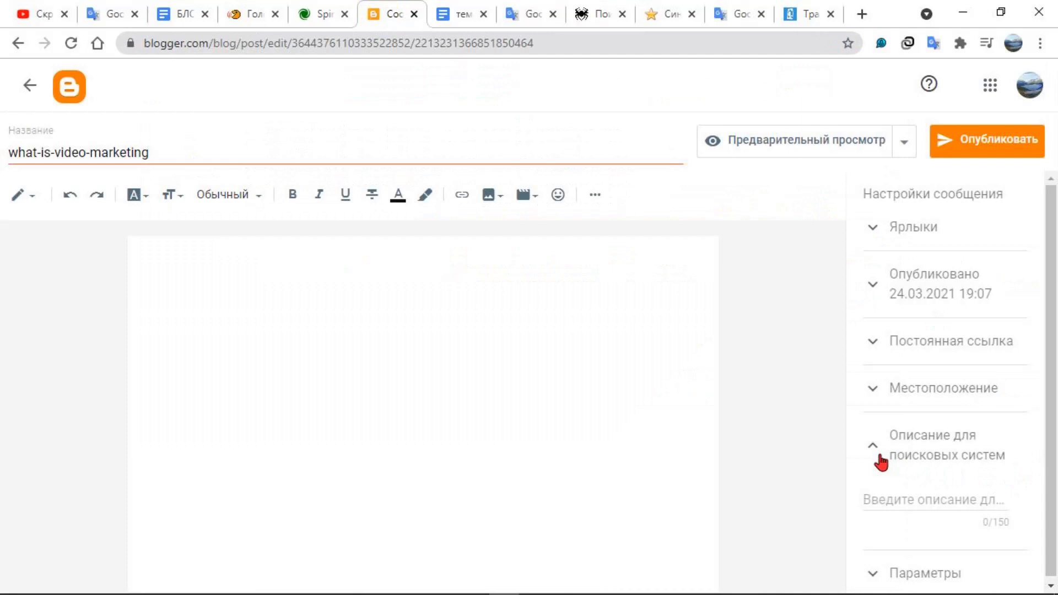
pyautogui.click(879, 498)
pyautogui.rightClick(880, 499)
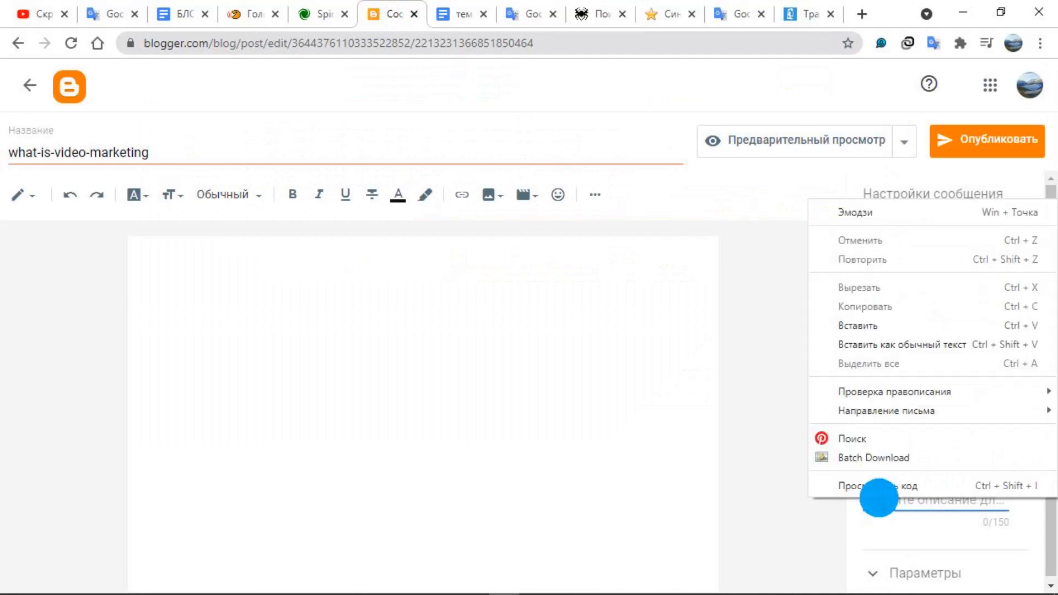
pyautogui.click(909, 325)
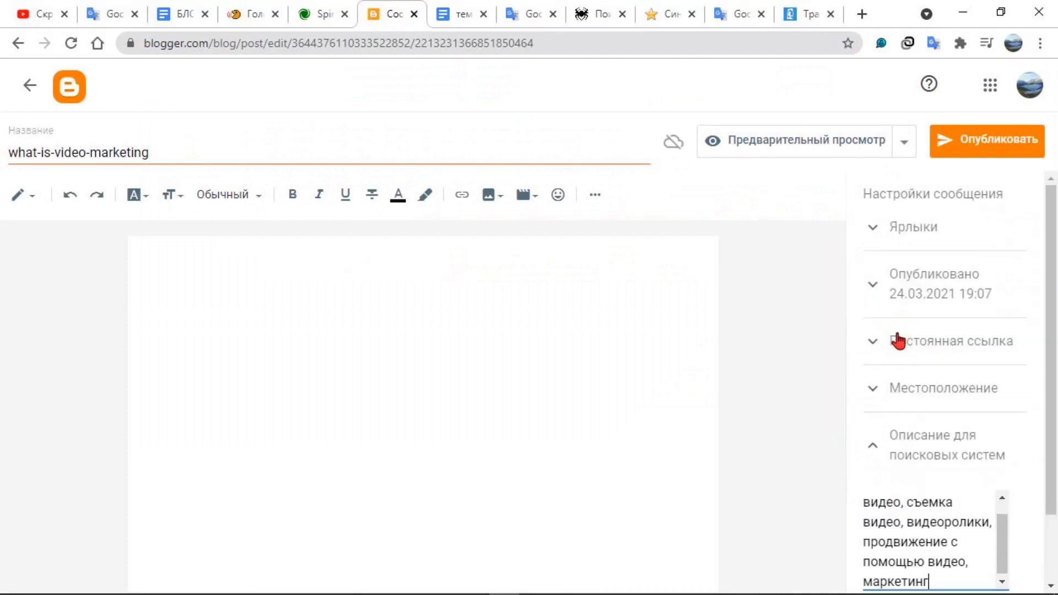
pyautogui.scroll(-2, 1052, 468)
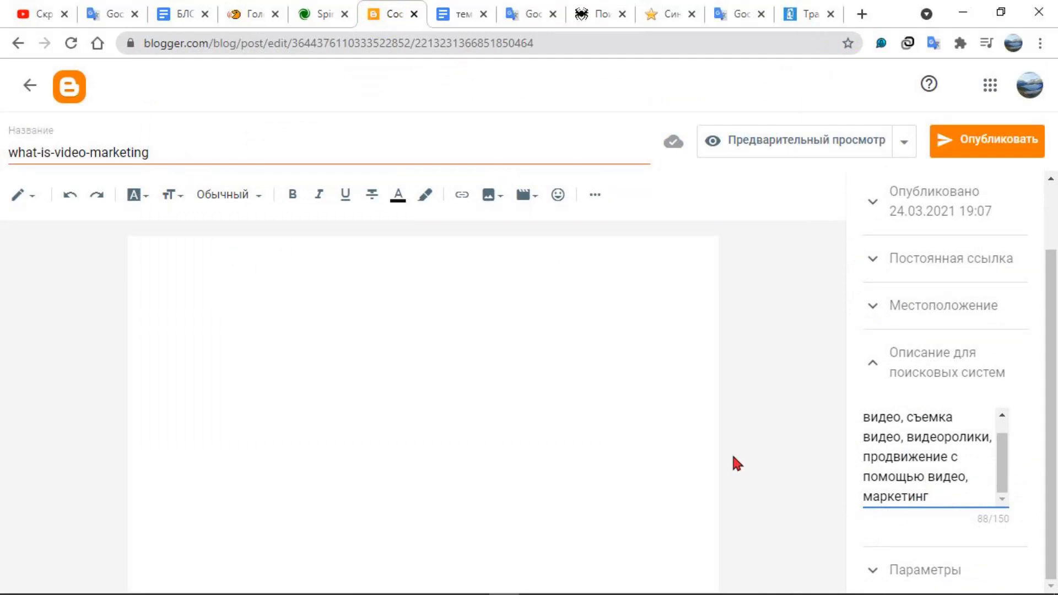
# Extend the post's search description with "видеоинфографика, продвижение видео, продвижение на ютубе," and delete the cut-off word at its end
pyautogui.hotkey('shift', 'F9')
pyautogui.hotkey('shift', 'F9')
pyautogui.hotkey('shift', 'F9')
pyautogui.hotkey('shift', 'F9')
pyautogui.hotkey('shift', 'F9')
pyautogui.hotkey('shift', 'F9')
pyautogui.hotkey('shift', 'F9')
pyautogui.hotkey('shift', 'F9')
pyautogui.hotkey('shift', 'F9')
pyautogui.hotkey('shift', 'F9')
pyautogui.hotkey('shift', 'F9')
pyautogui.hotkey('shift', 'F9')
pyautogui.hotkey('shift', 'F9')
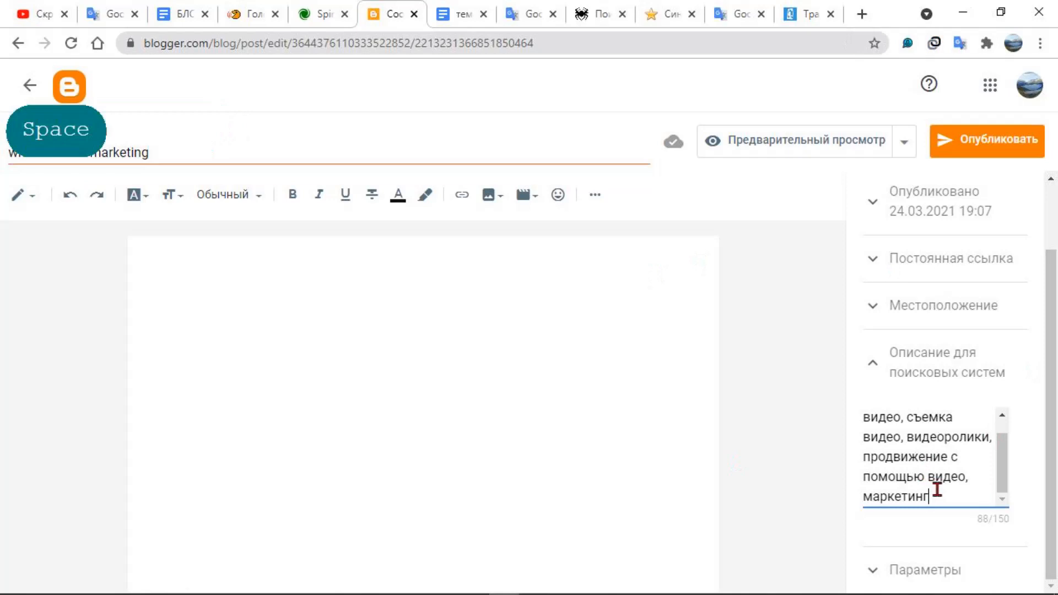
pyautogui.rightClick(940, 496)
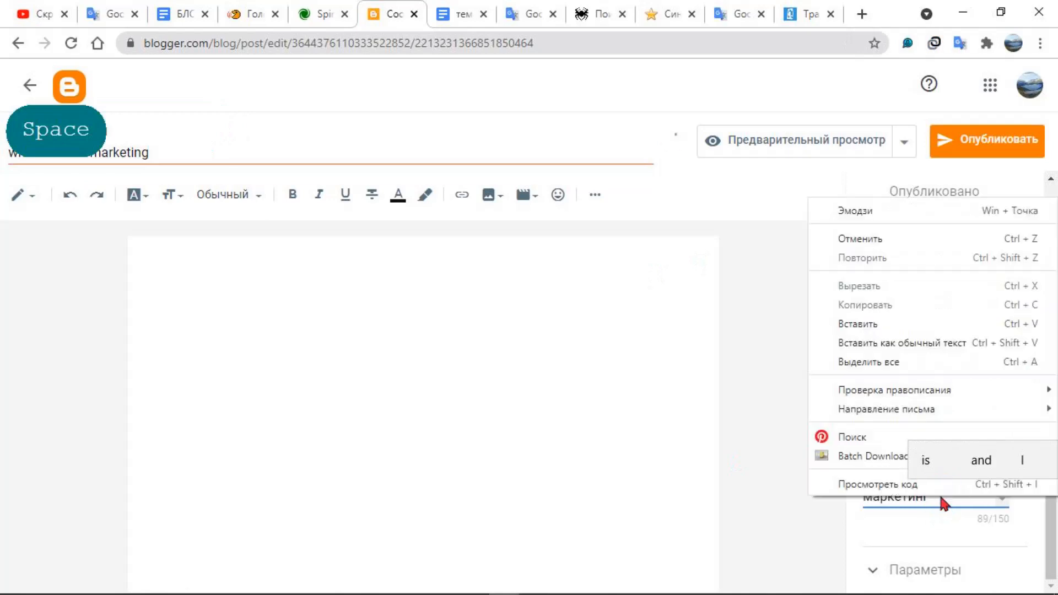
pyautogui.click(870, 325)
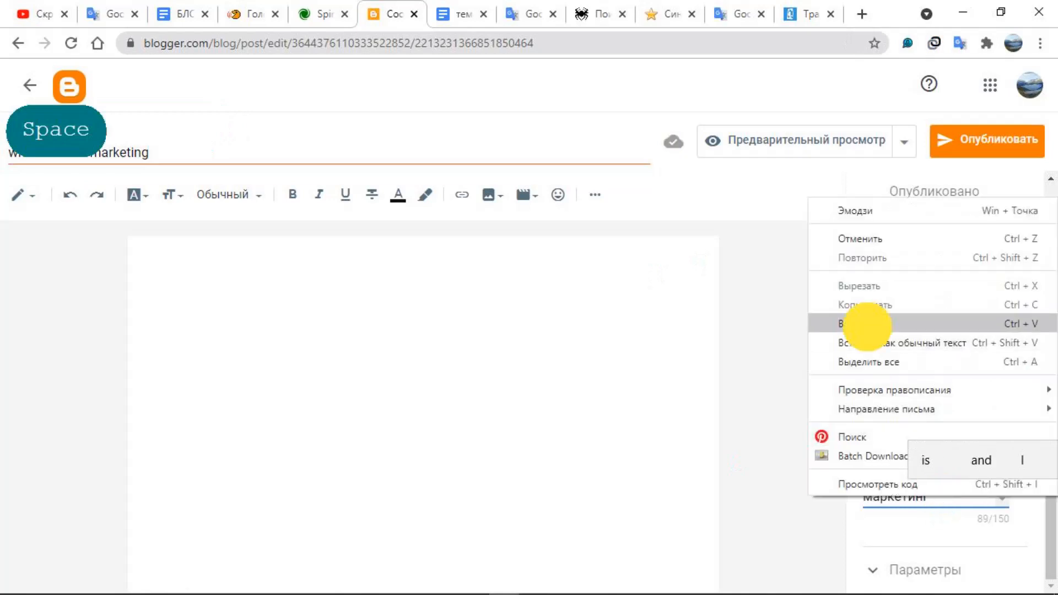
pyautogui.click(942, 505)
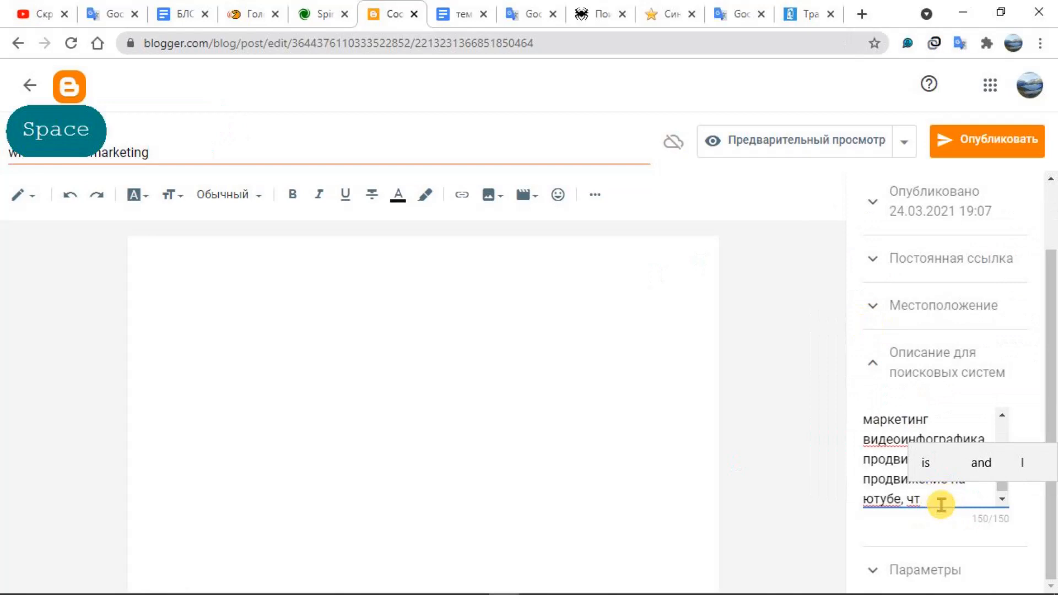
pyautogui.press('BackSpace')
pyautogui.press('BackSpace')
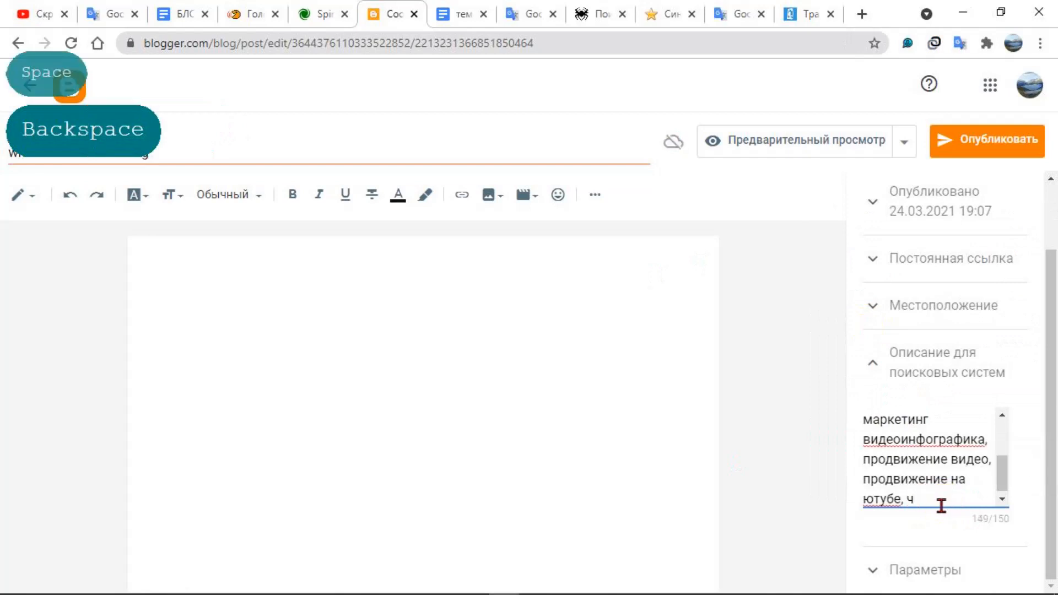
pyautogui.press('BackSpace')
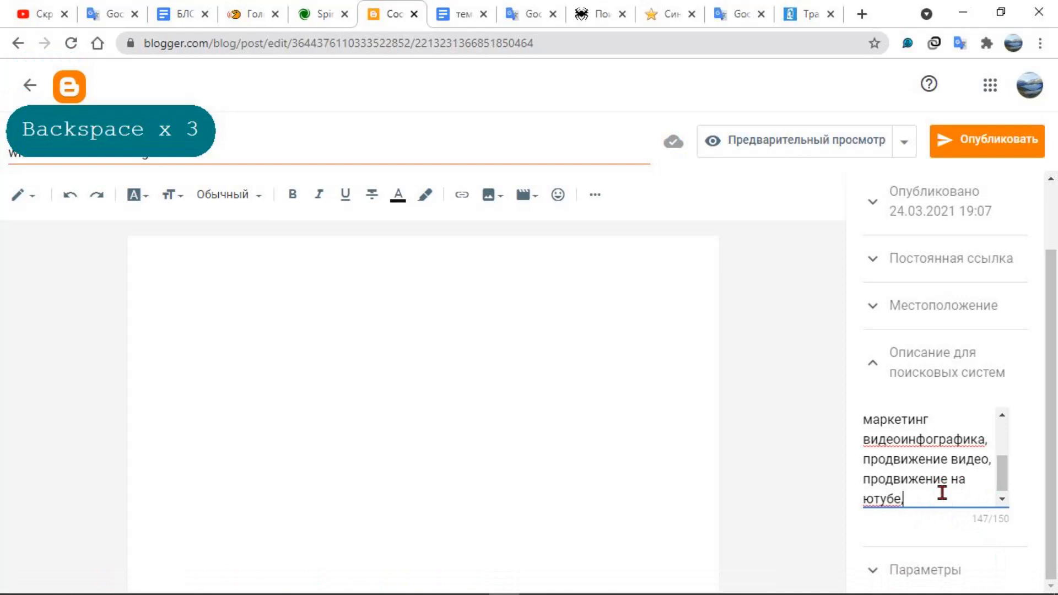
# Leave the post draft and open the page draft "What is video marketing" from the blog's pages
pyautogui.scroll(2, 967, 478)
pyautogui.scroll(2, 969, 479)
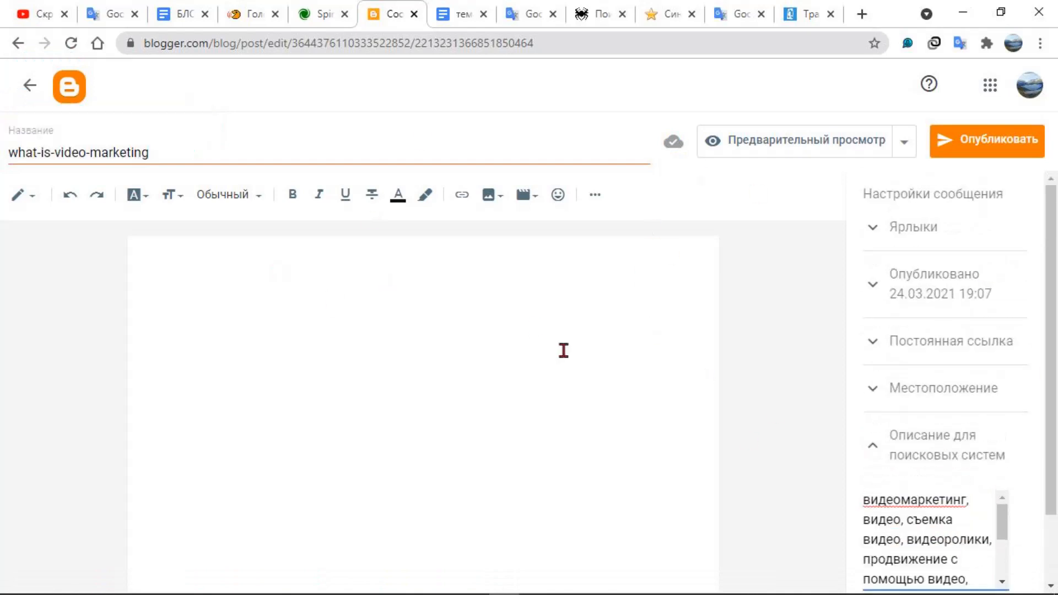
pyautogui.scroll(-3, 949, 505)
pyautogui.scroll(3, 951, 505)
pyautogui.click(31, 97)
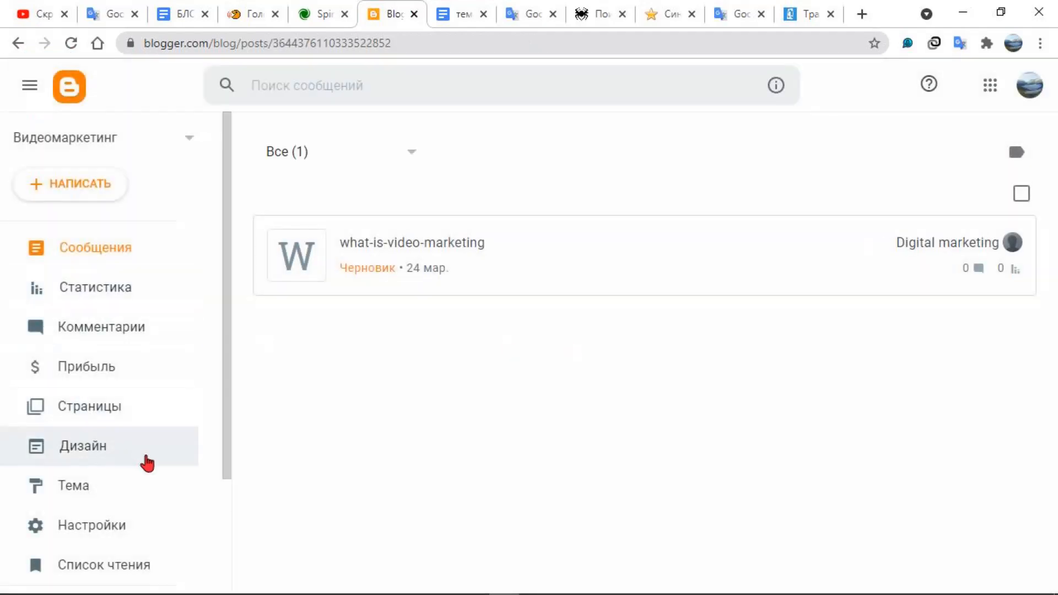
pyautogui.scroll(-3, 148, 461)
pyautogui.scroll(2, 148, 460)
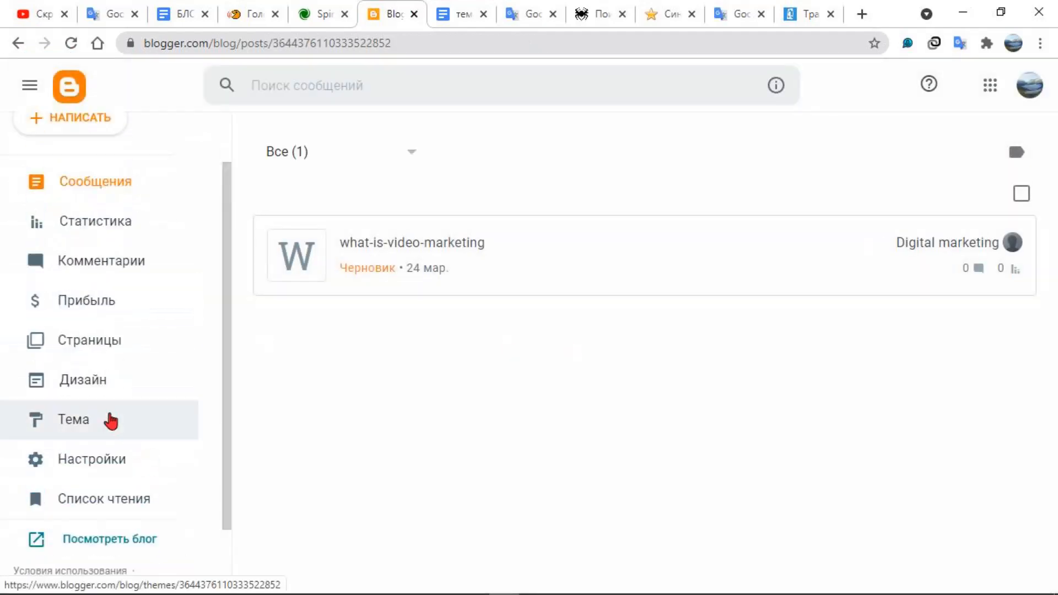
pyautogui.click(95, 342)
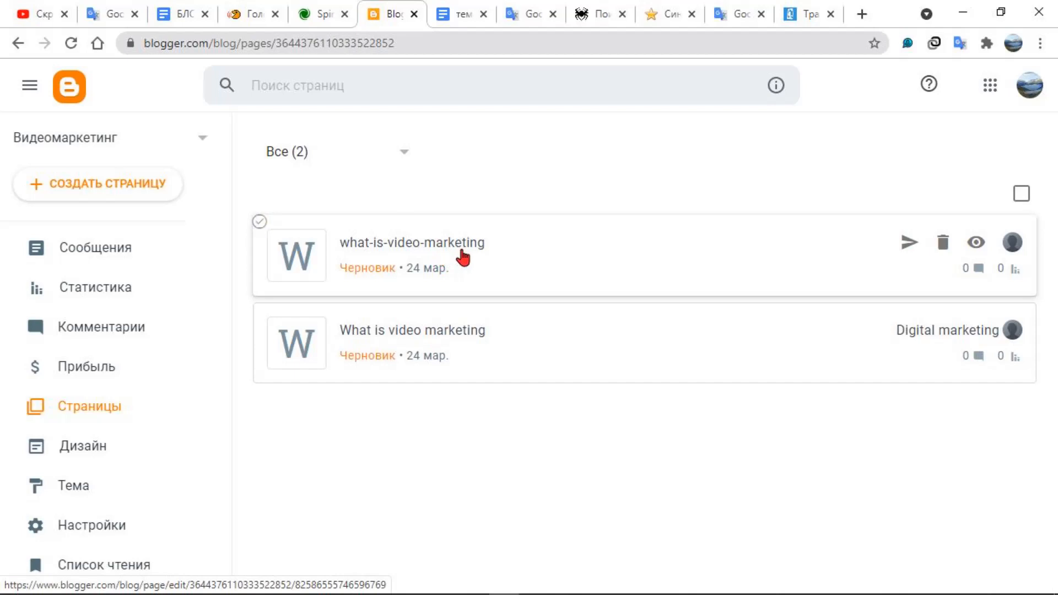
pyautogui.click(444, 336)
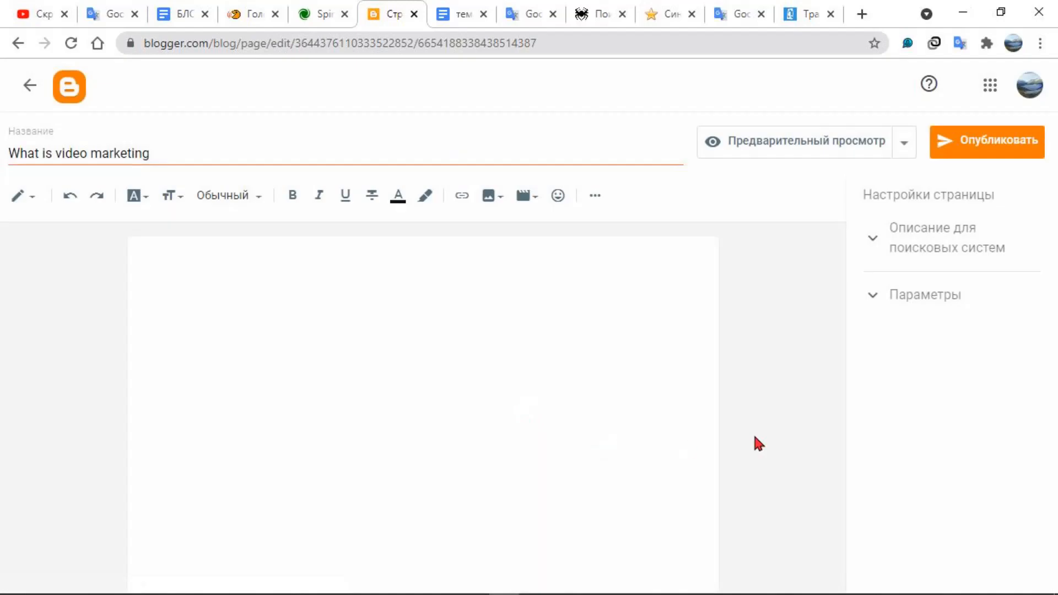
# Set the page's search description to "видеоинфографика, продвижение видео, продвижение на ютубе, что такое маркетинг" and return to the page list
pyautogui.click(878, 295)
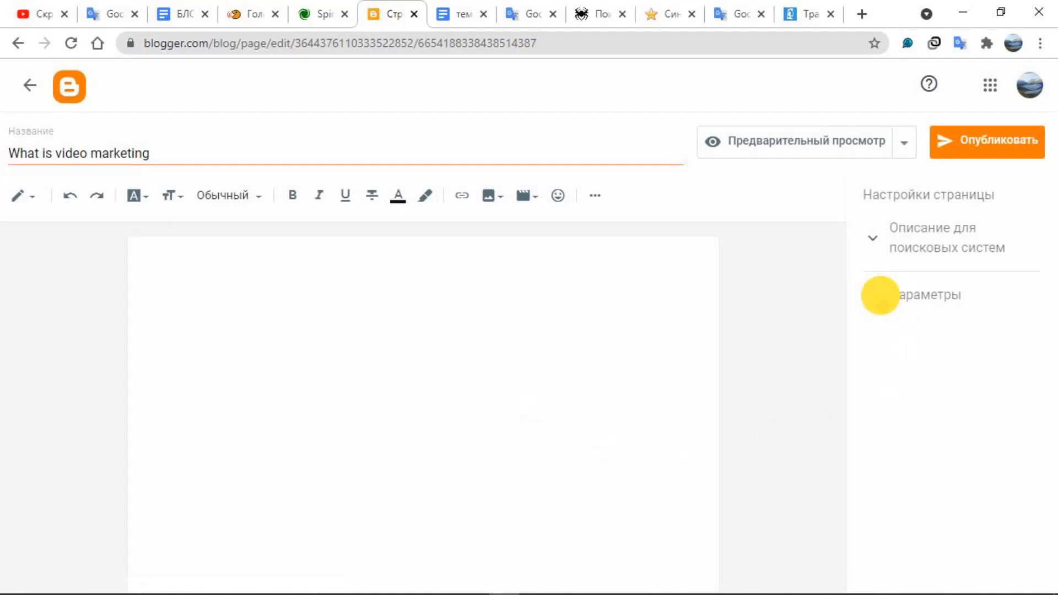
pyautogui.click(880, 300)
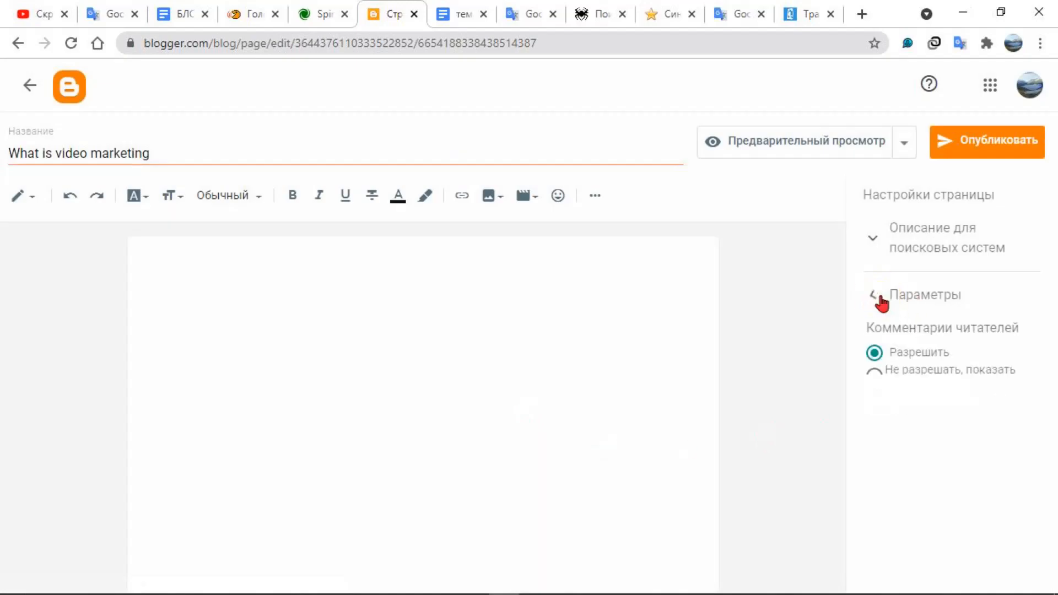
pyautogui.click(885, 243)
pyautogui.click(900, 276)
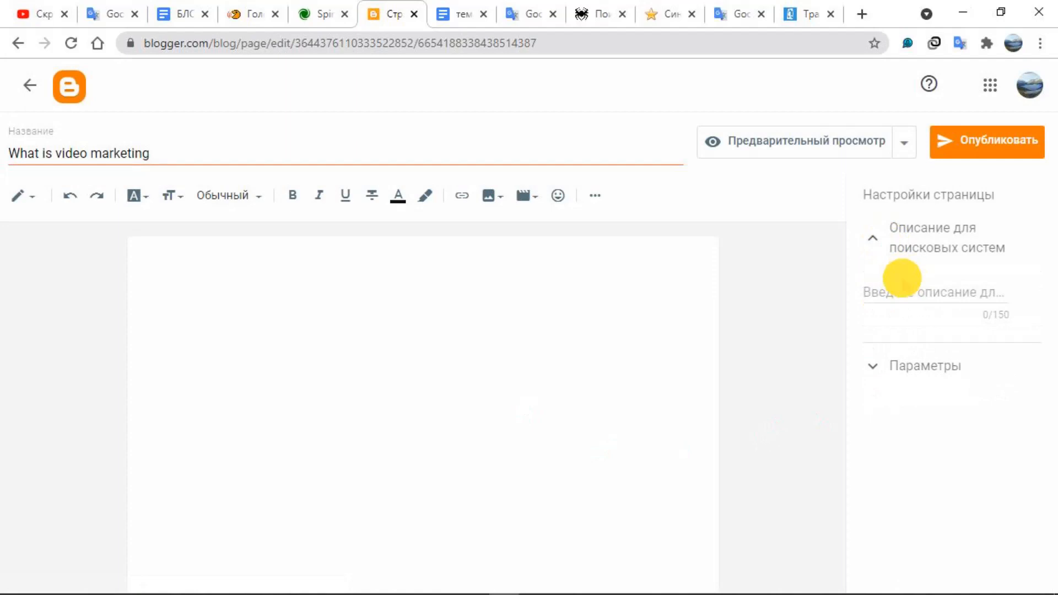
pyautogui.click(902, 289)
pyautogui.rightClick(903, 289)
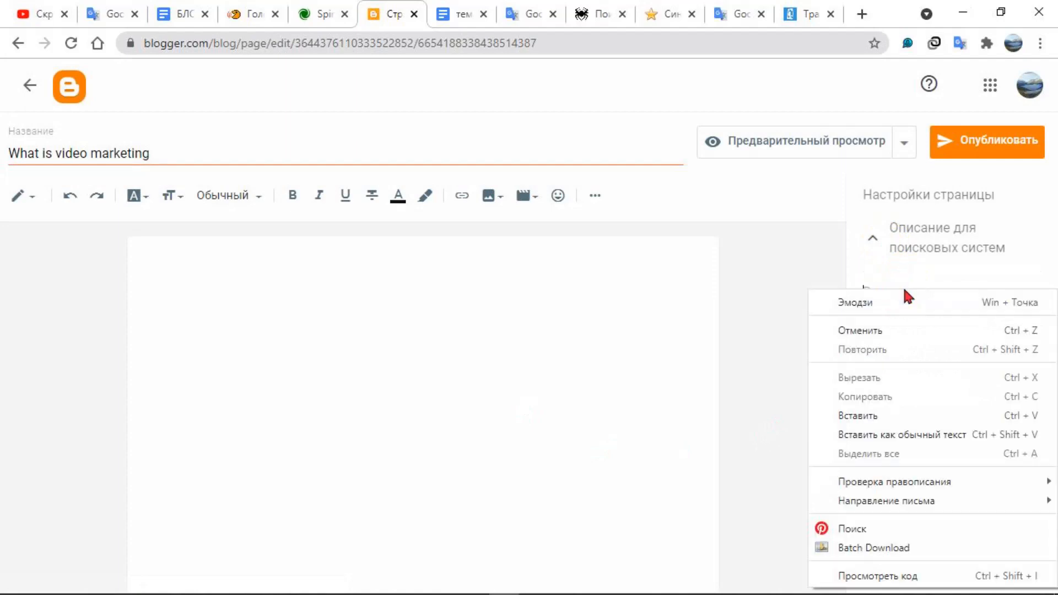
pyautogui.click(840, 414)
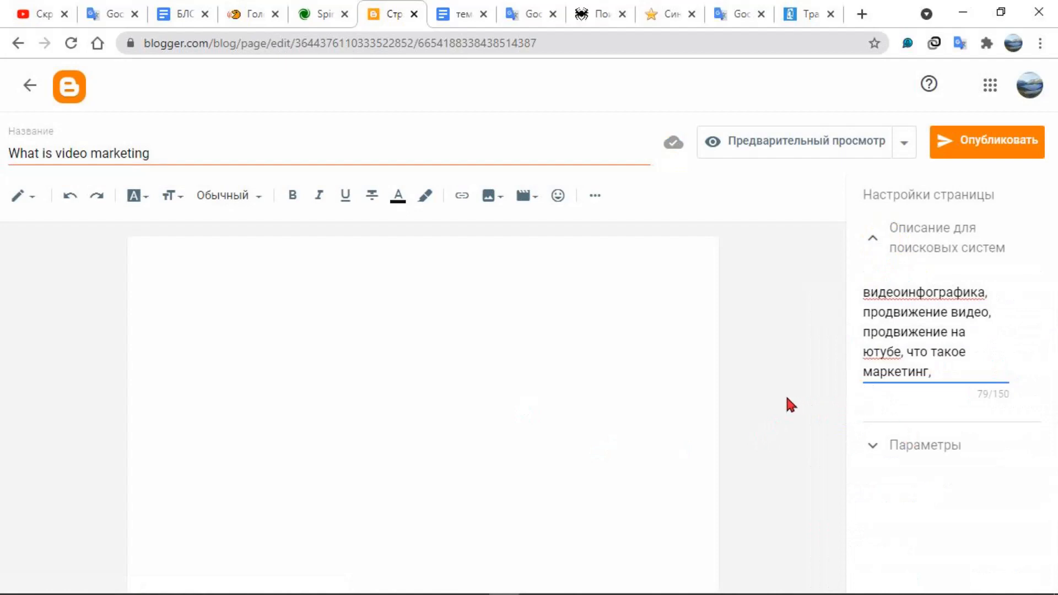
pyautogui.press('BackSpace')
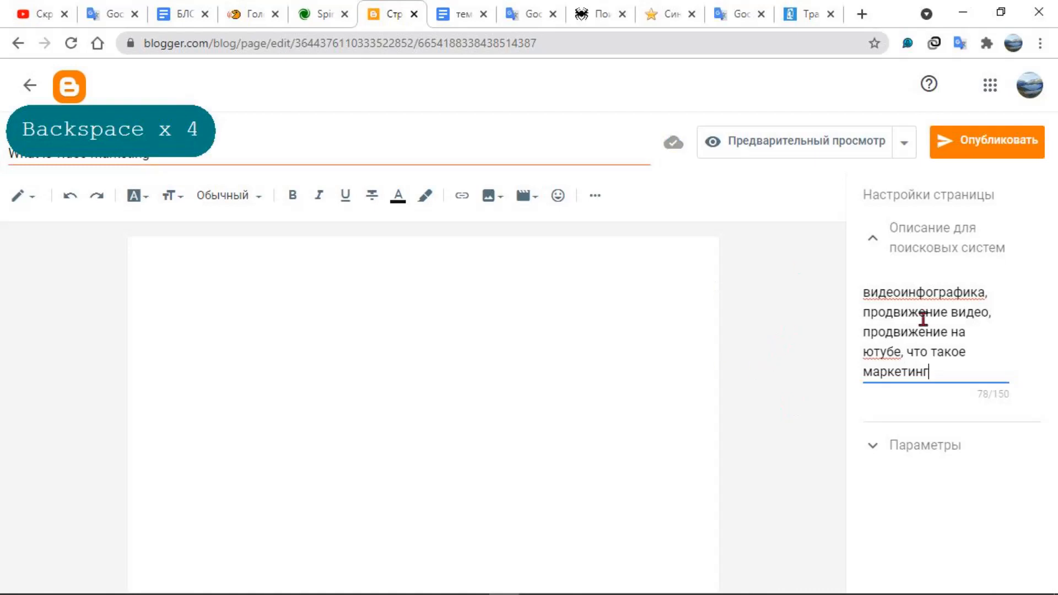
pyautogui.click(875, 238)
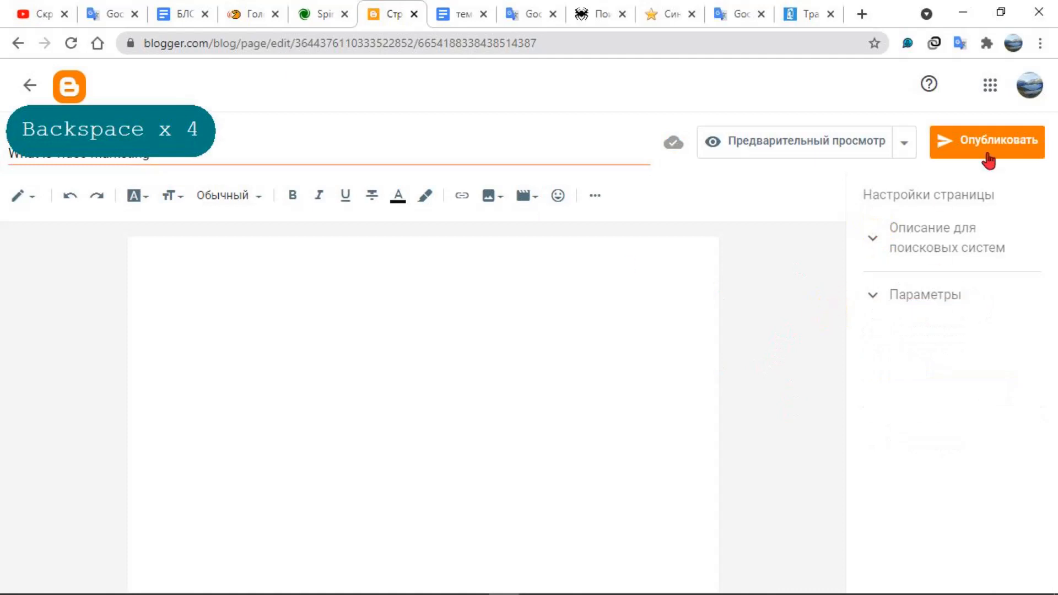
pyautogui.click(30, 85)
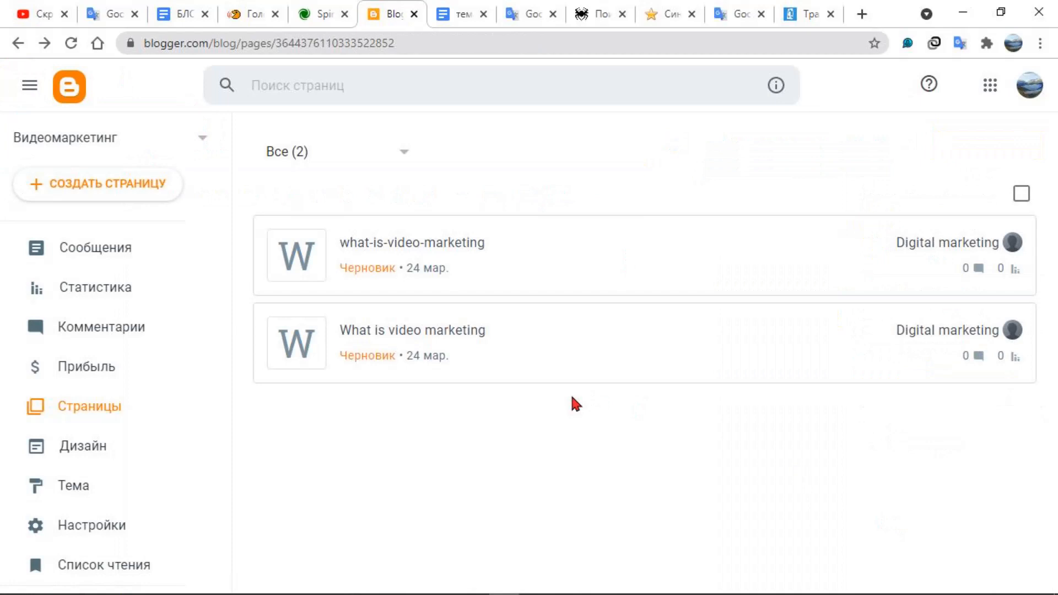
# Save "видеоинфографика, продвижение видео, продвижение на ютубе, что такое маркетинг," as the whole blog's search description in the meta tag settings
pyautogui.hotkey('shift', 'F9')
pyautogui.hotkey('shift', 'F9')
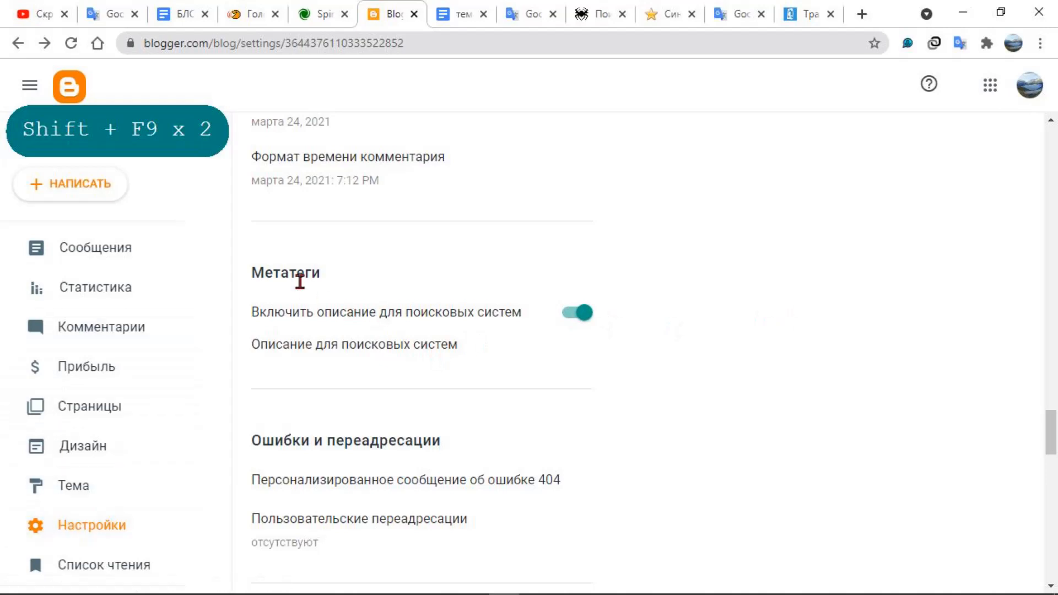
pyautogui.click(420, 346)
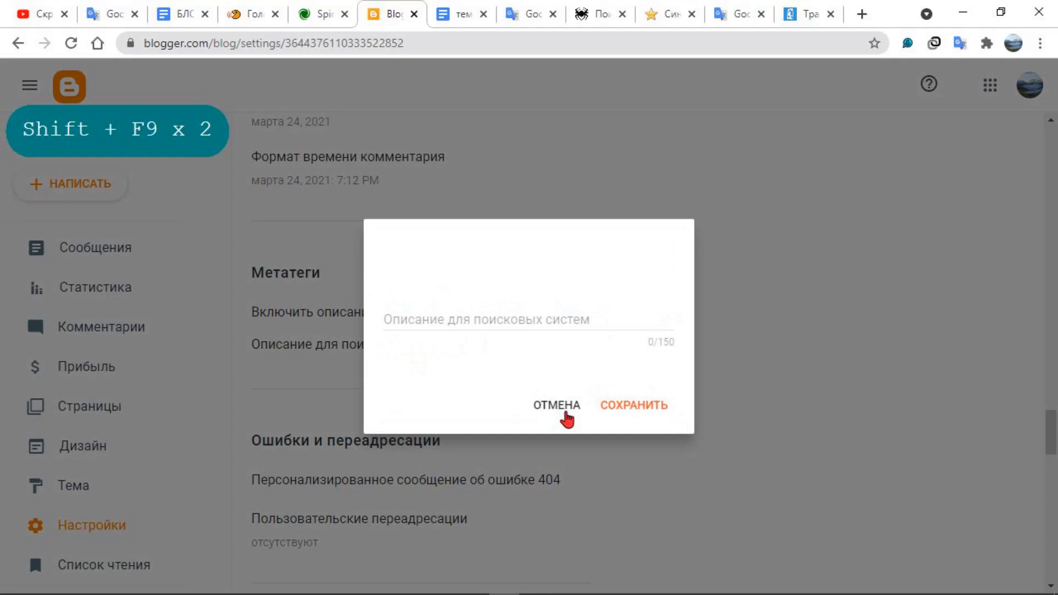
pyautogui.rightClick(496, 323)
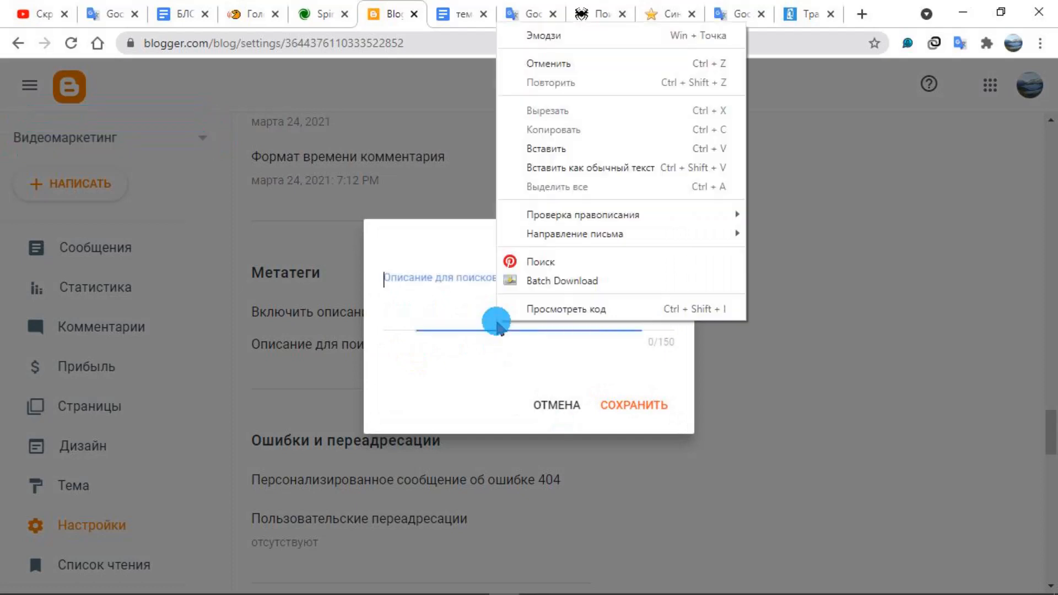
pyautogui.click(577, 148)
pyautogui.click(613, 410)
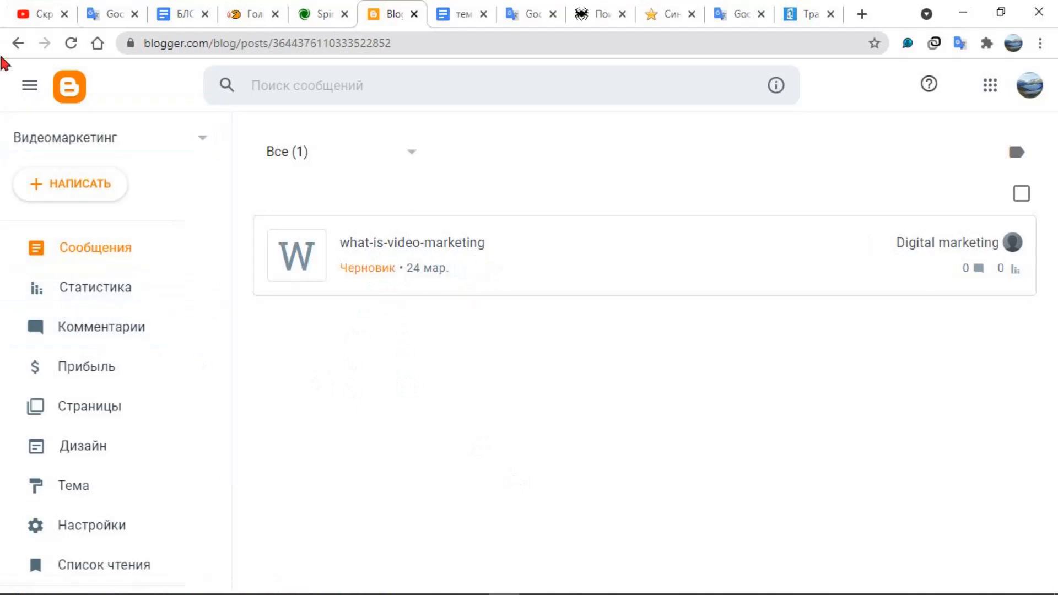
# Look through the blog settings around formatting, meta tags, errors and redirects, monetization, blog management and site feed
pyautogui.hotkey('shift', 'F9')
pyautogui.hotkey('shift', 'F9')
pyautogui.hotkey('shift', 'F9')
pyautogui.hotkey('shift', 'F9')
pyautogui.hotkey('shift', 'F9')
pyautogui.hotkey('shift', 'F9')
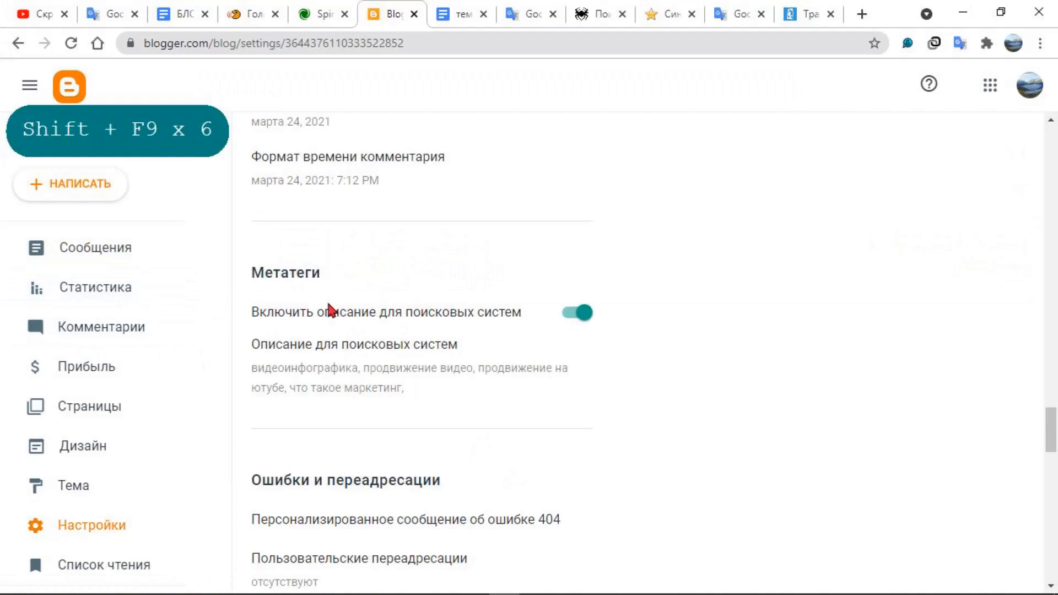
pyautogui.scroll(4, 503, 327)
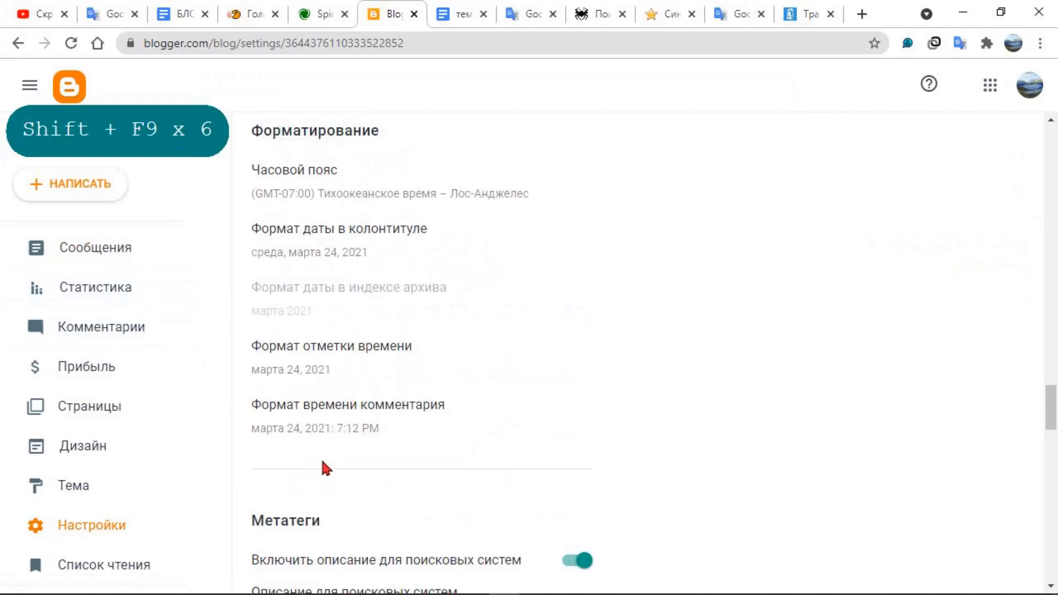
pyautogui.scroll(-4, 329, 471)
pyautogui.scroll(-4, 405, 341)
pyautogui.scroll(-9, 403, 371)
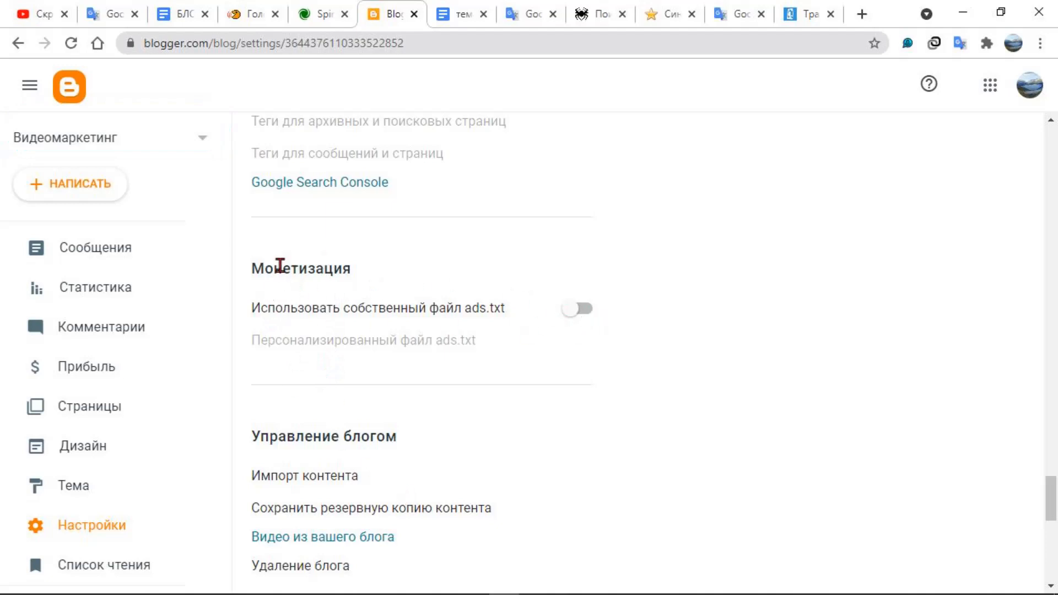
pyautogui.scroll(-10, 441, 419)
pyautogui.scroll(-1, 441, 420)
pyautogui.scroll(15, 441, 414)
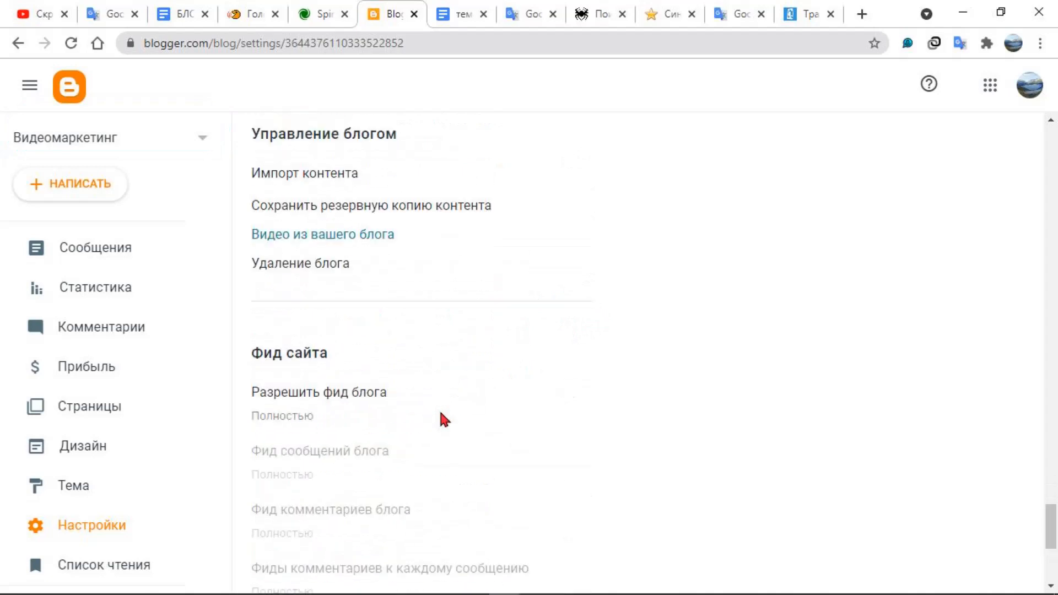
pyautogui.scroll(15, 440, 394)
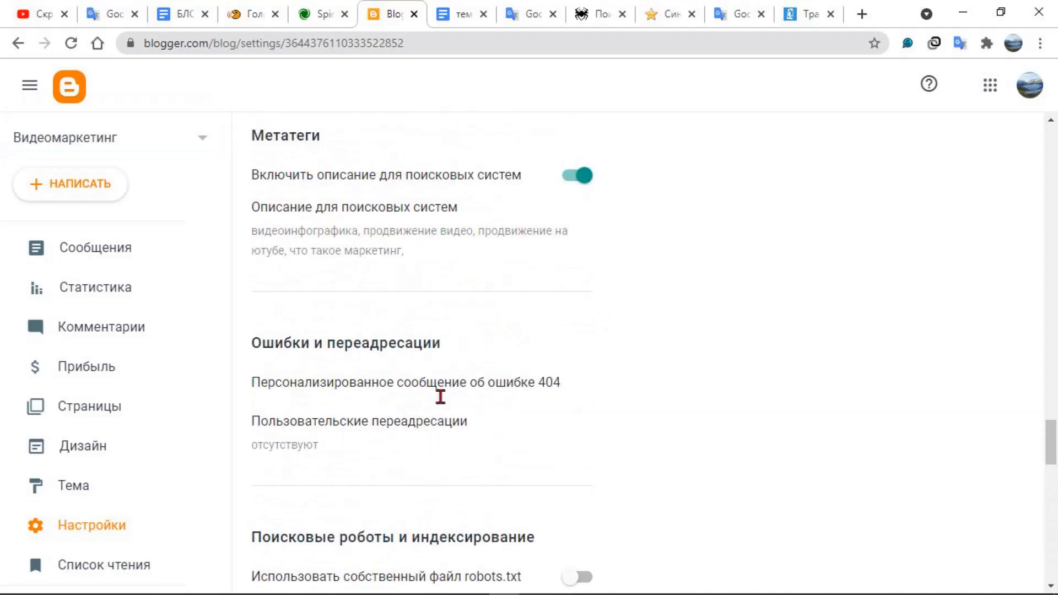
# Look back through the blog settings to the basic section and check the blog title without changing it
pyautogui.scroll(15, 444, 402)
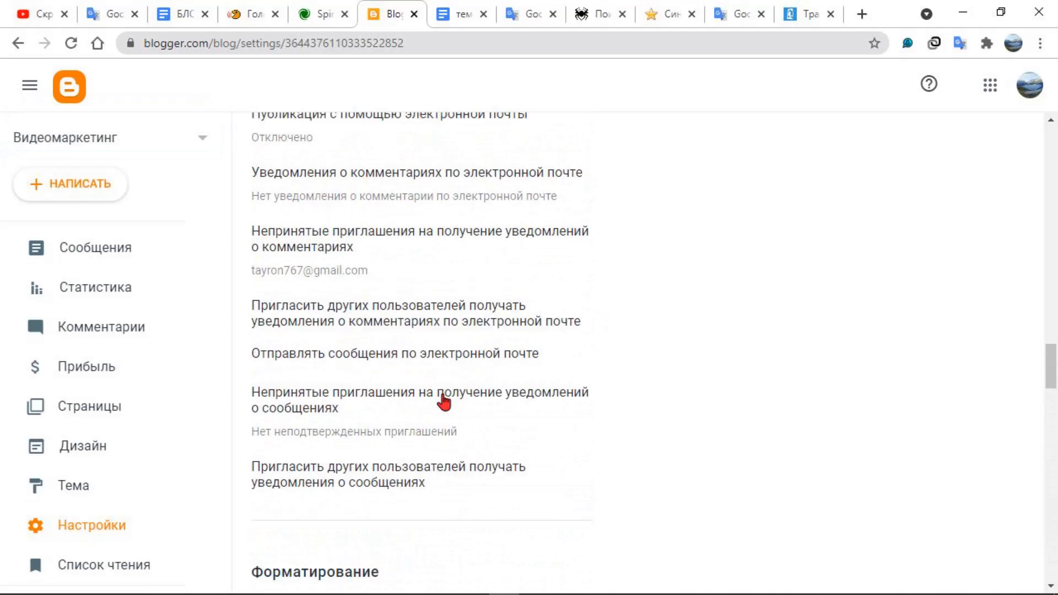
pyautogui.scroll(15, 446, 401)
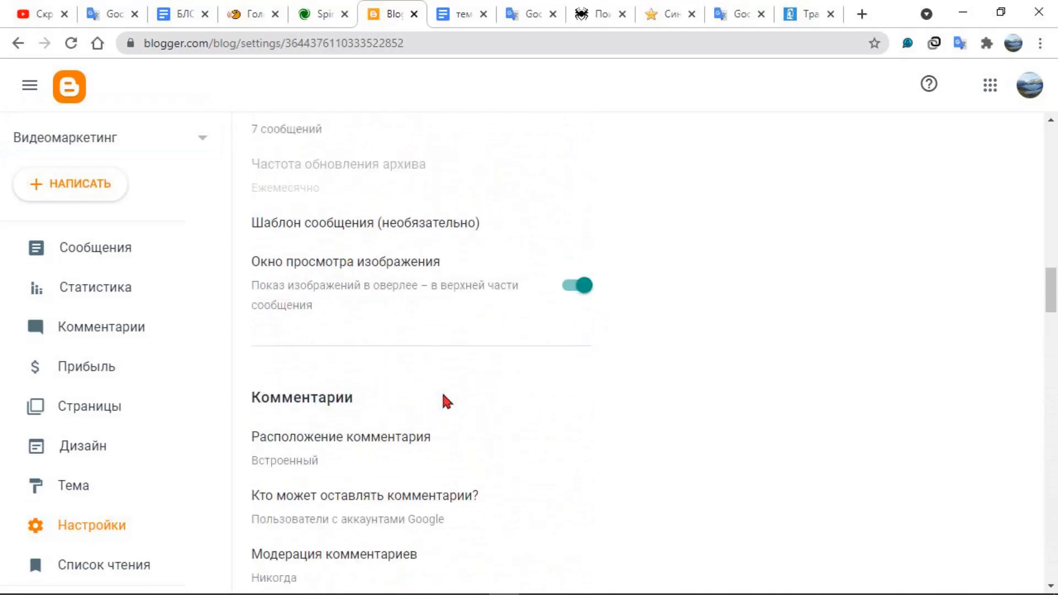
pyautogui.scroll(2, 446, 401)
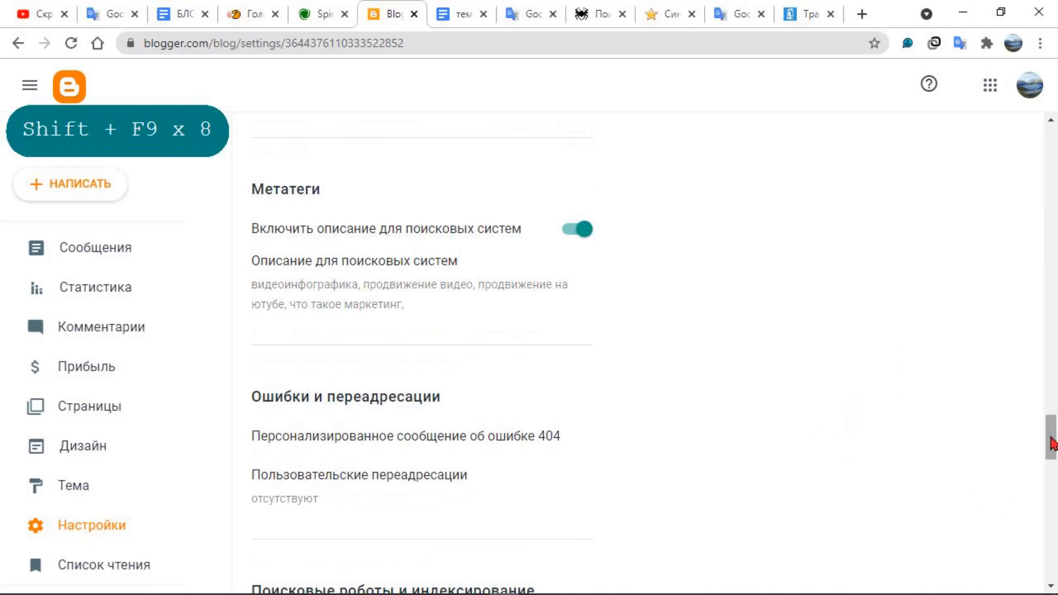
pyautogui.moveTo(1050, 437); pyautogui.dragTo(1049, 140)
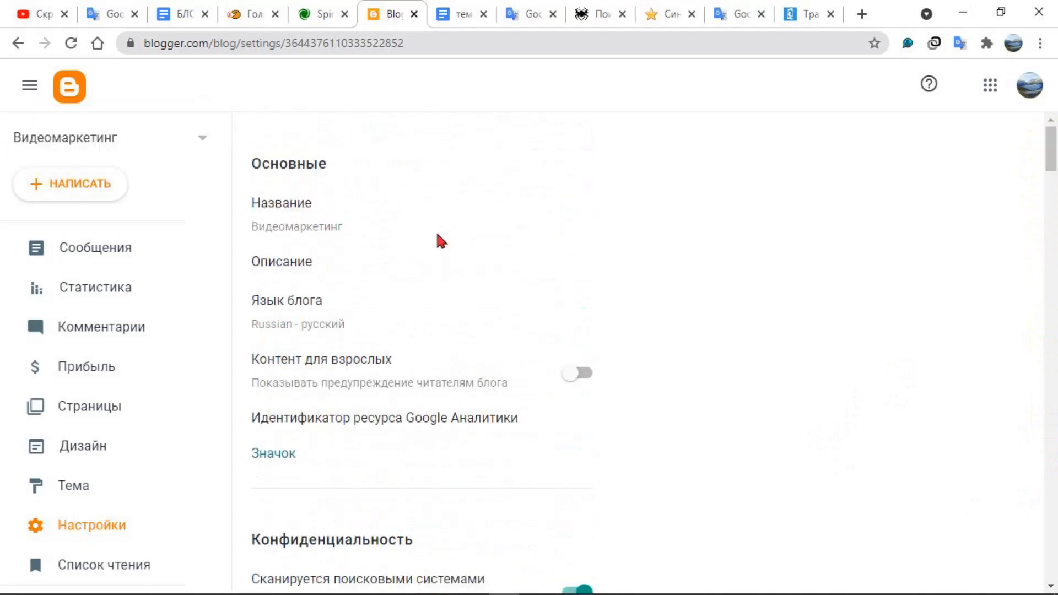
pyautogui.click(350, 223)
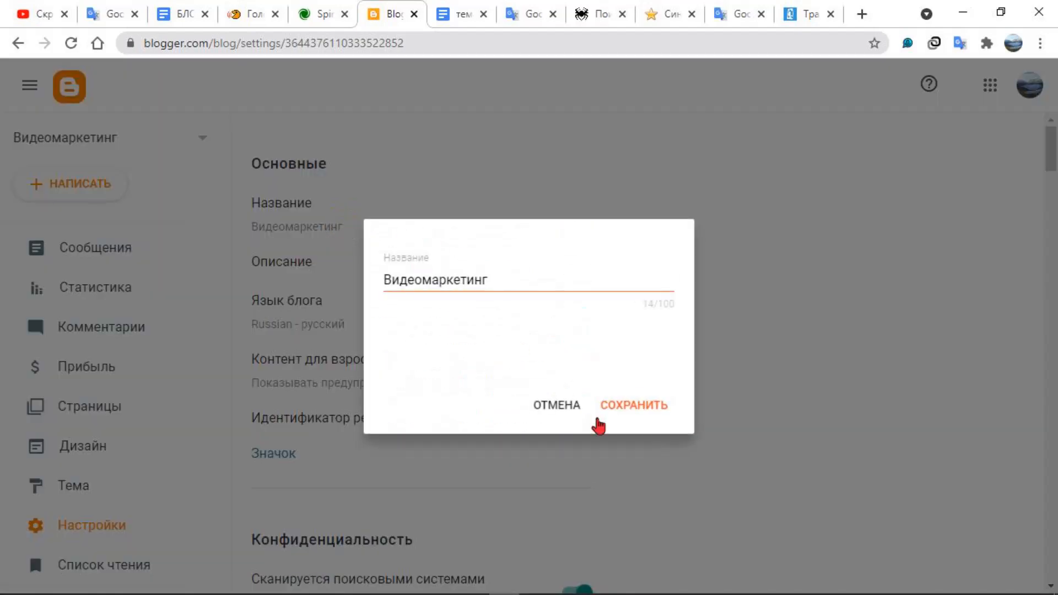
pyautogui.click(566, 419)
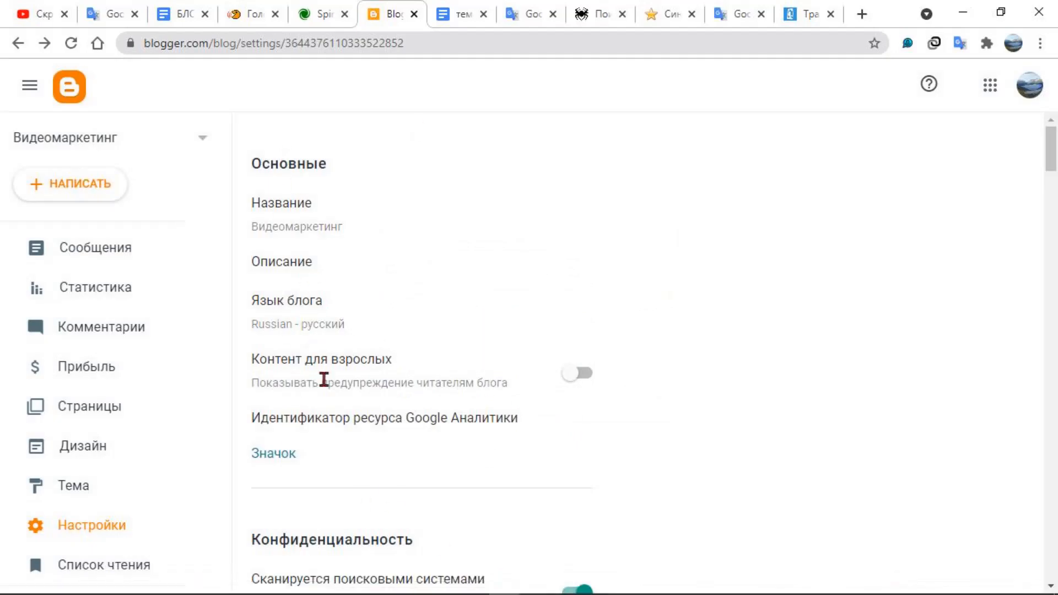
# Open the post draft "what-is-video-marketing" from the blog's posts and expand the additional formatting tools in the editor
pyautogui.click(130, 254)
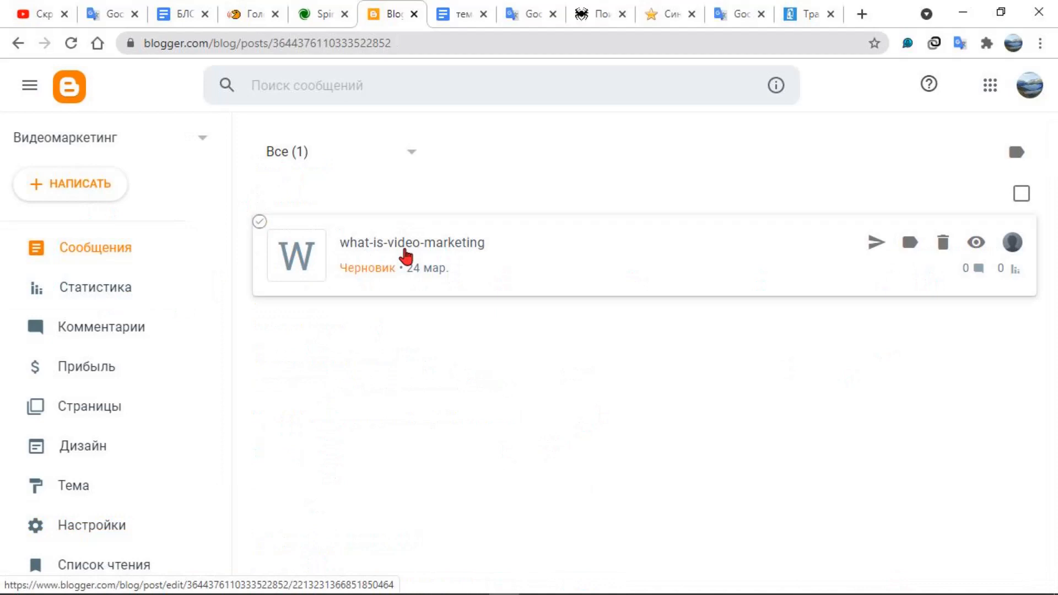
pyautogui.hotkey('shift', 'F9')
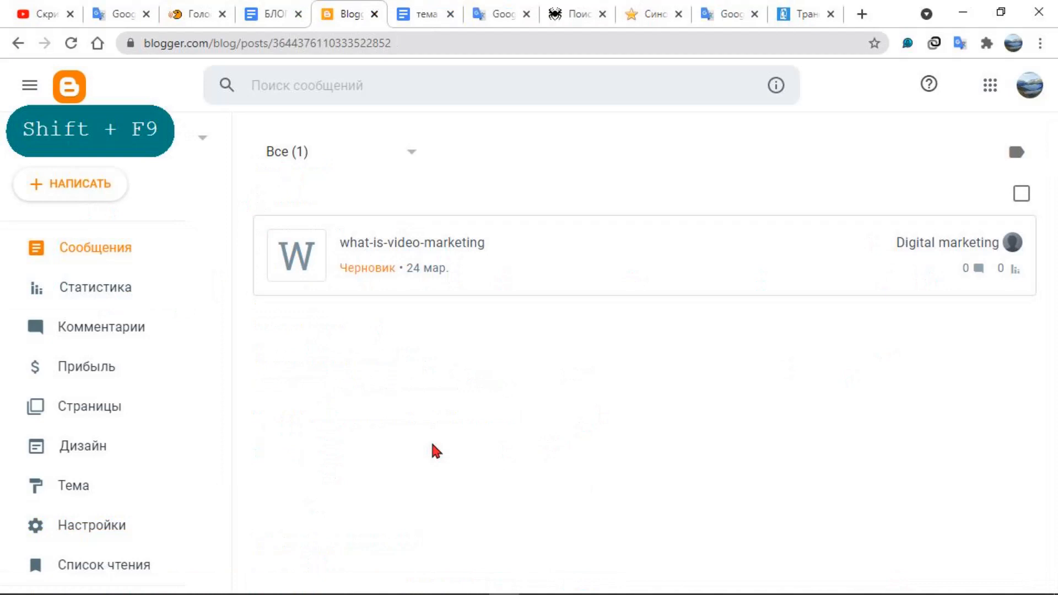
pyautogui.click(380, 242)
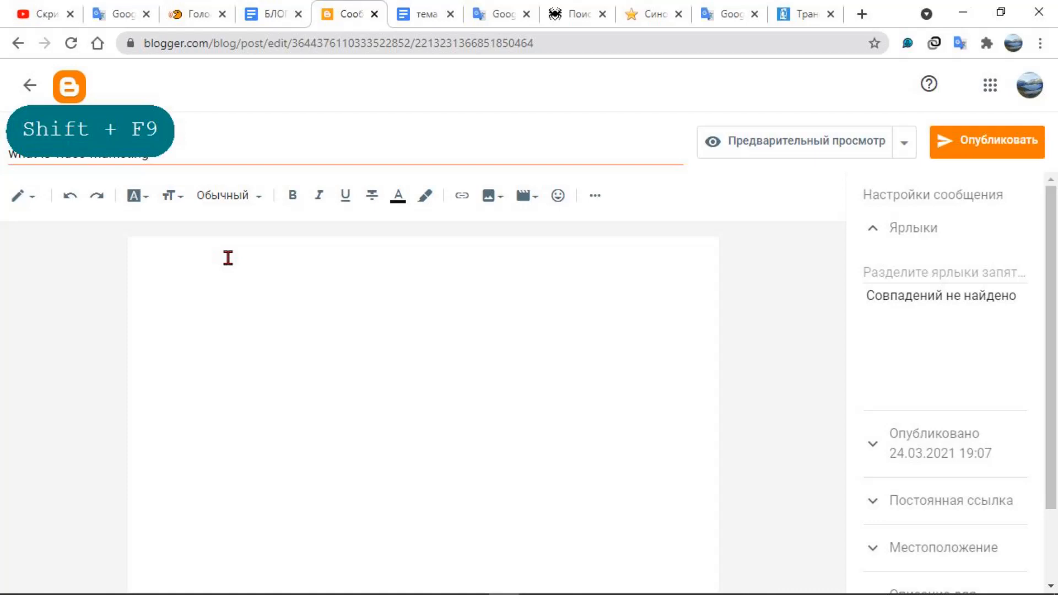
pyautogui.click(595, 195)
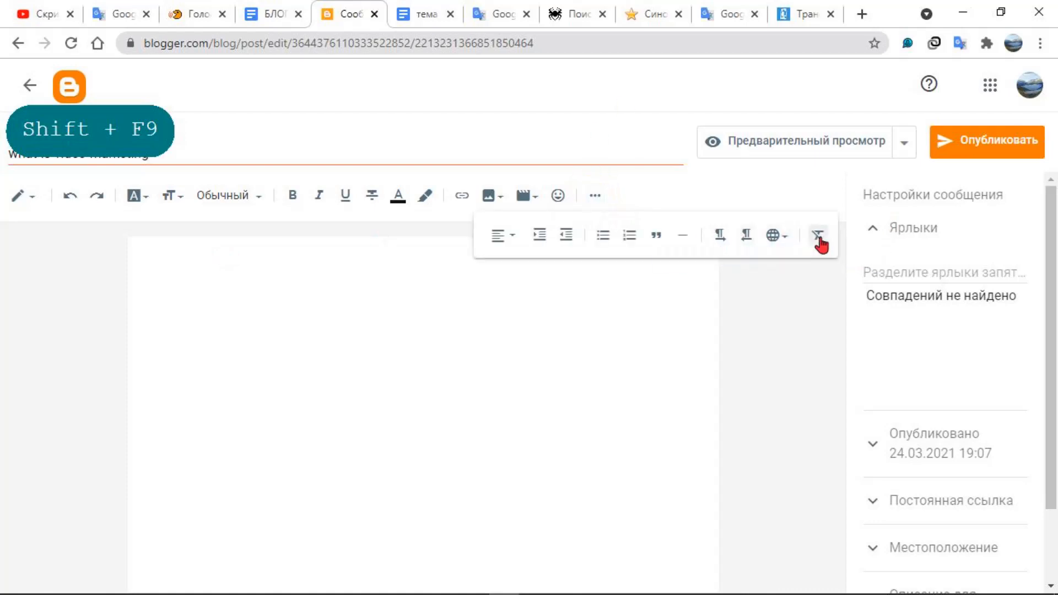
pyautogui.click(387, 309)
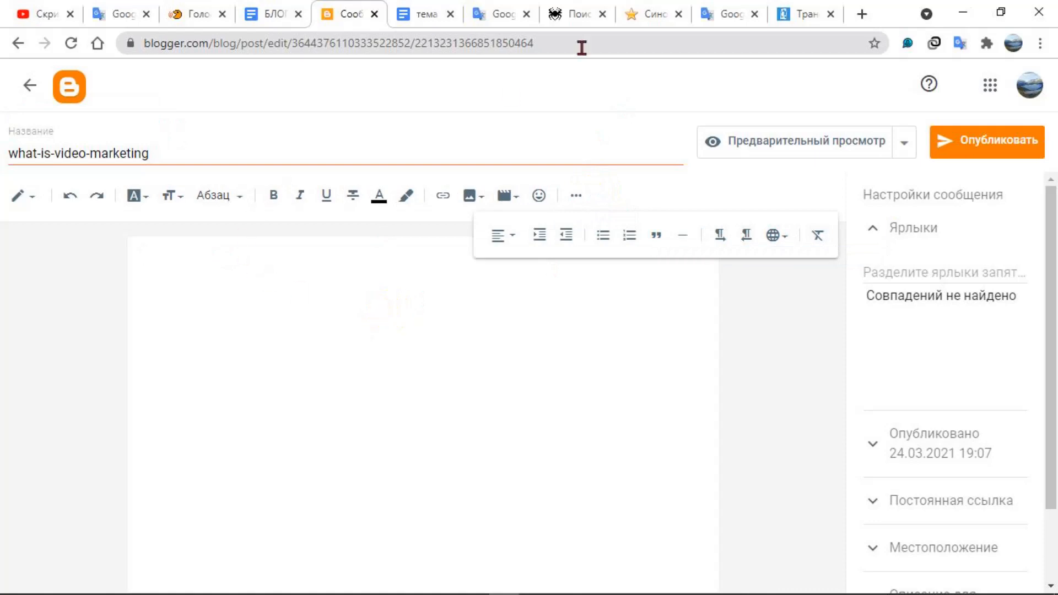
# In Google Translate, find the text "Marketing through video and visual storytelling" and copy its full Russian translation
pyautogui.click(731, 15)
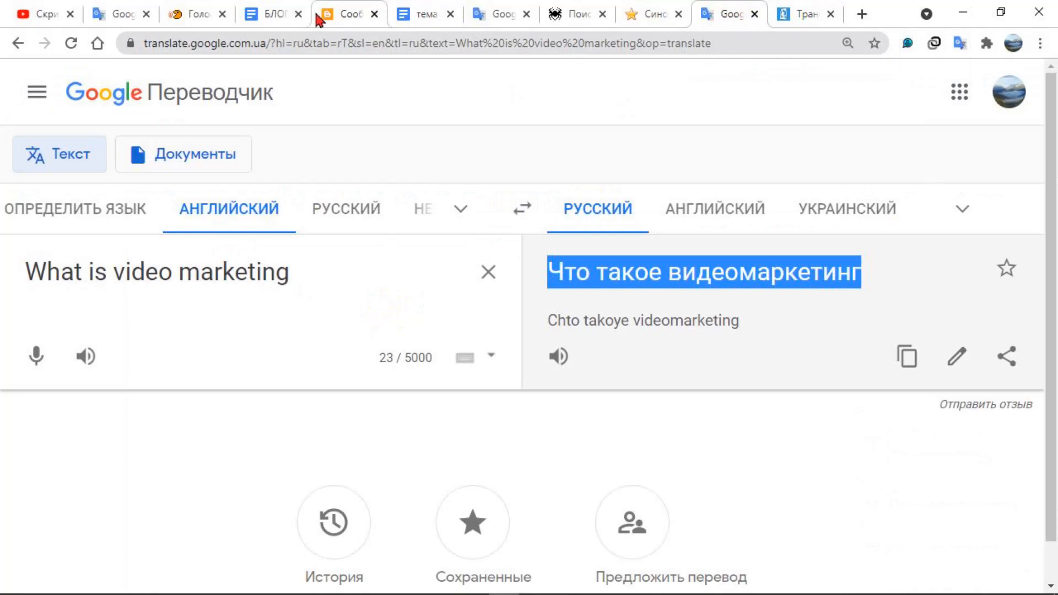
pyautogui.click(120, 12)
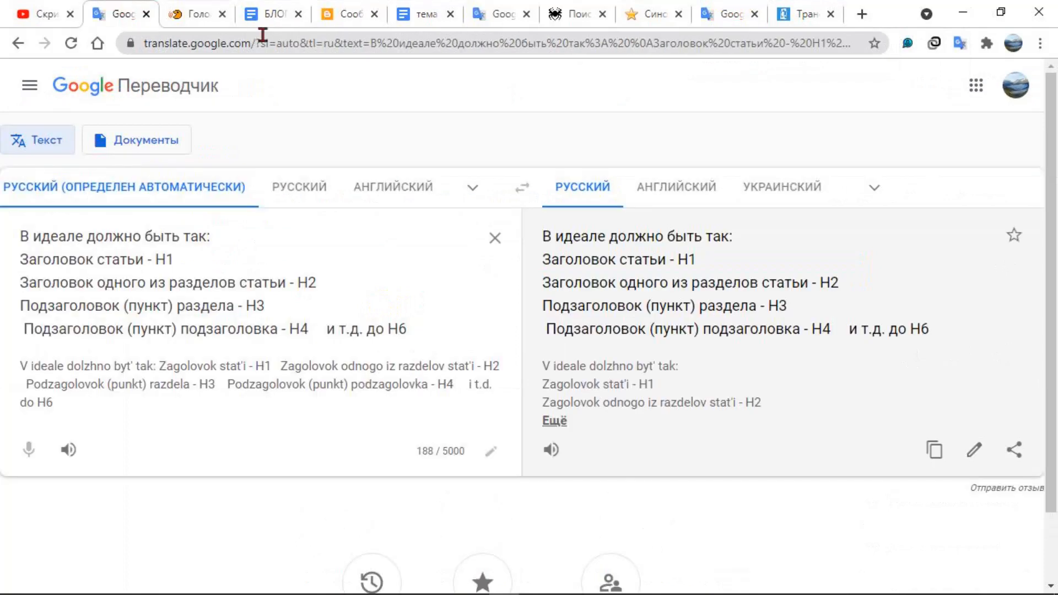
pyautogui.click(480, 16)
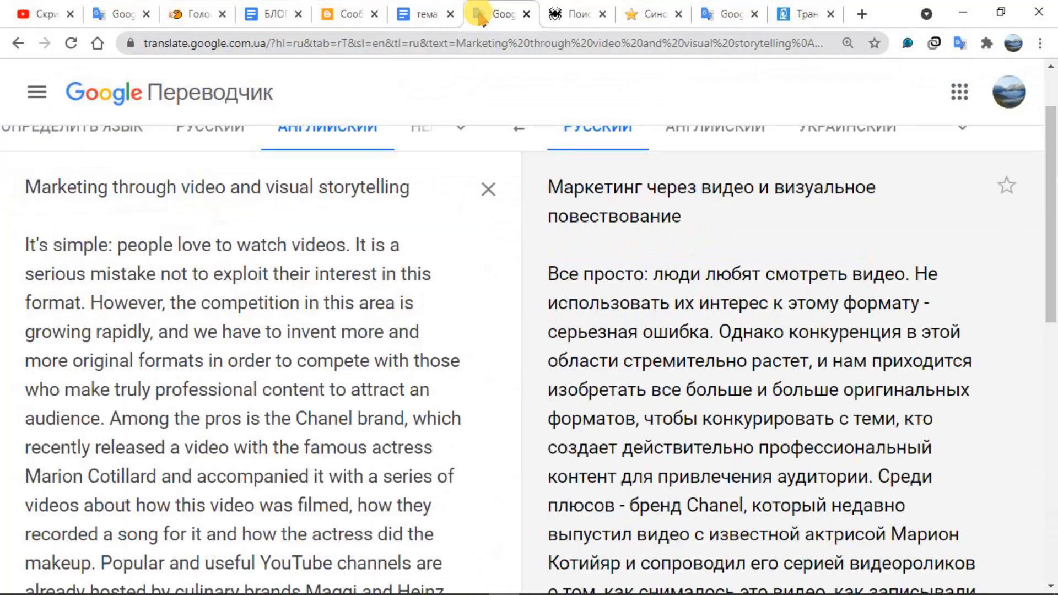
pyautogui.scroll(-10, 746, 292)
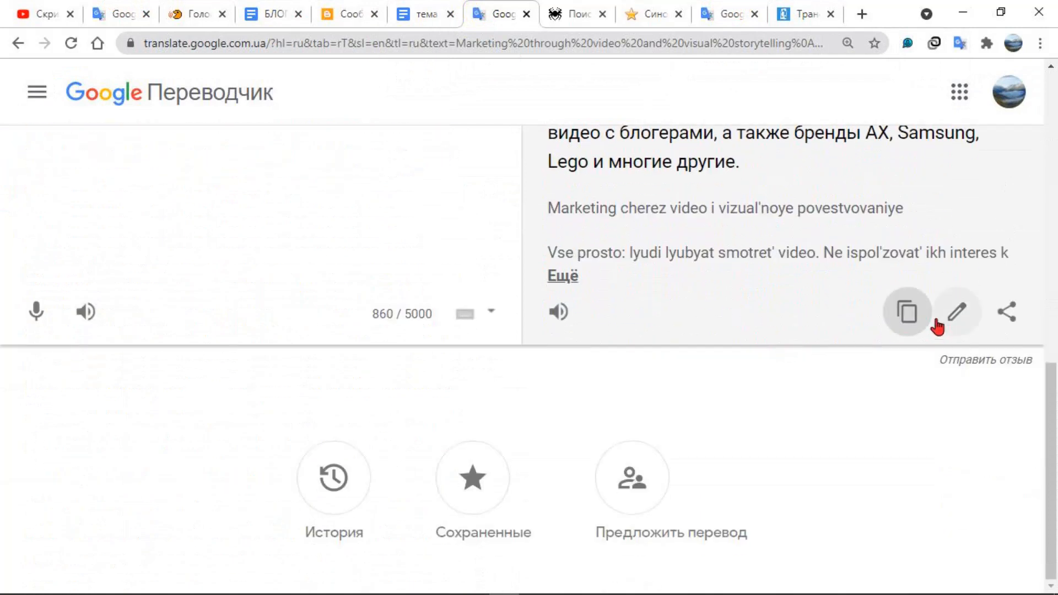
pyautogui.click(909, 317)
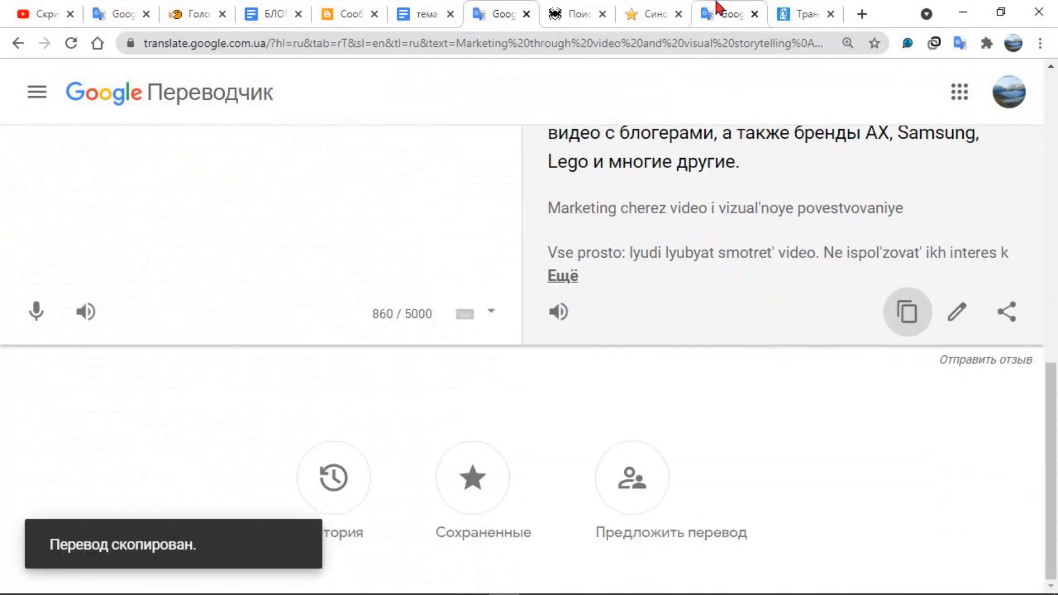
# Return to the "what-is-video-marketing" draft in Blogger and paste the copied Russian translation into the empty post body
pyautogui.click(350, 12)
pyautogui.click(223, 265)
pyautogui.rightClick(198, 267)
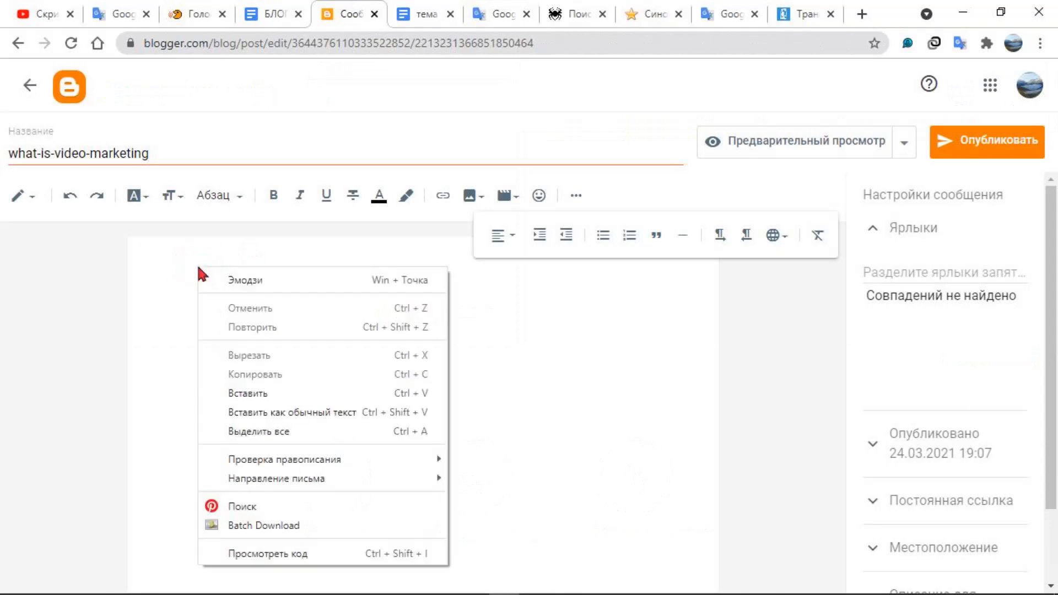
pyautogui.click(255, 393)
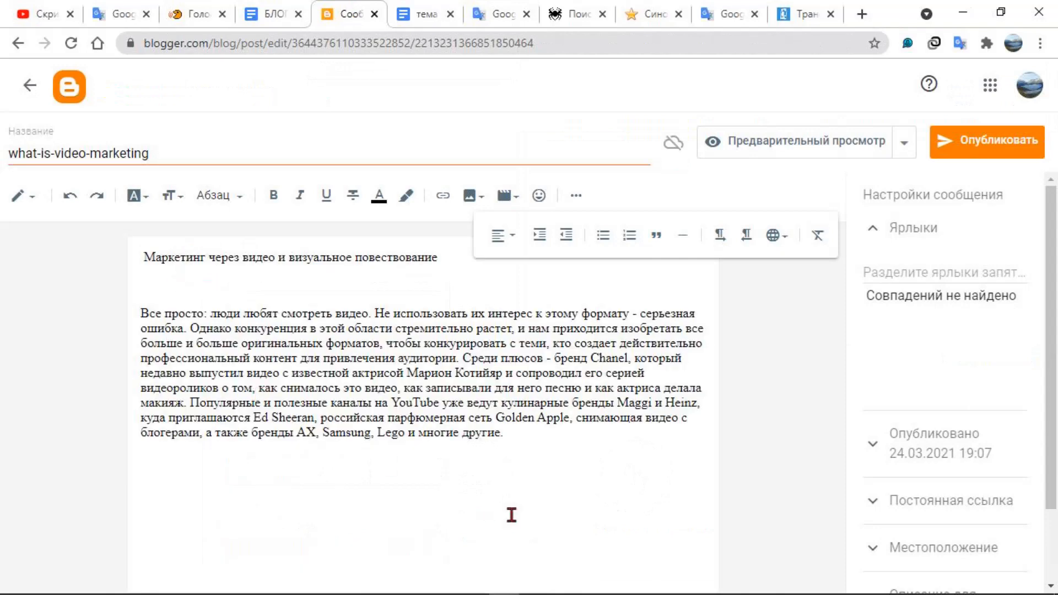
# Select the entire pasted text in the post body, from the heading through the end of the paragraph
pyautogui.moveTo(502, 435); pyautogui.dragTo(143, 251)
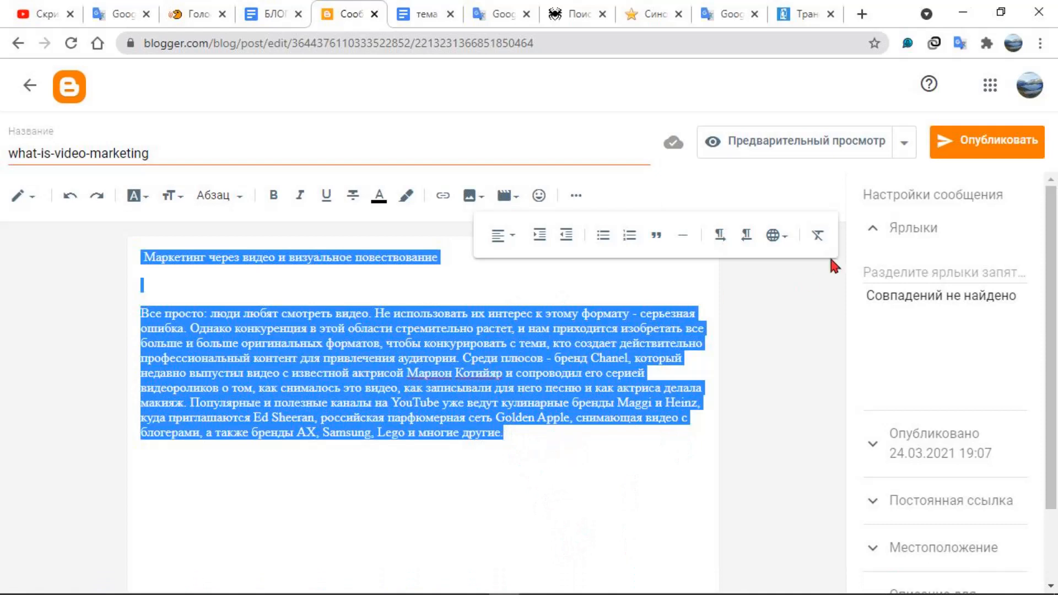
# Clear the formatting of the selected post text, deselect it, and close the additional formatting tools
pyautogui.click(818, 241)
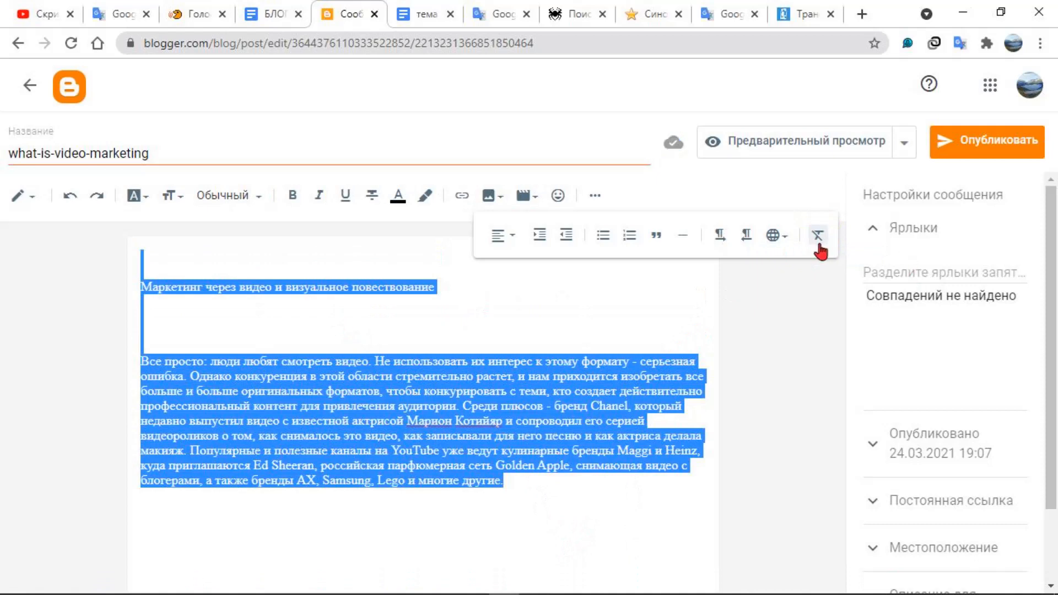
pyautogui.click(420, 328)
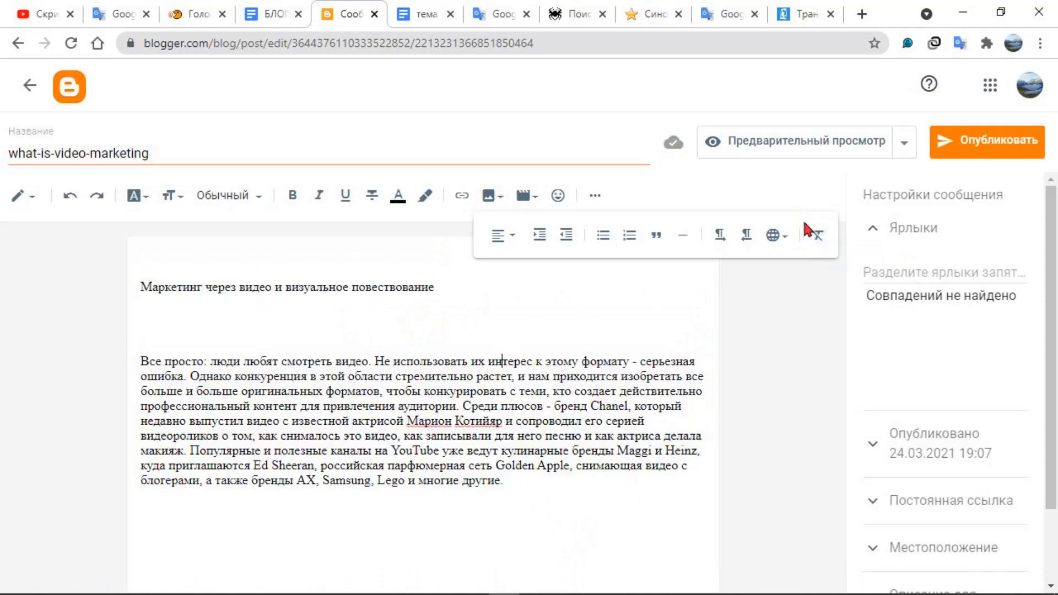
pyautogui.click(594, 197)
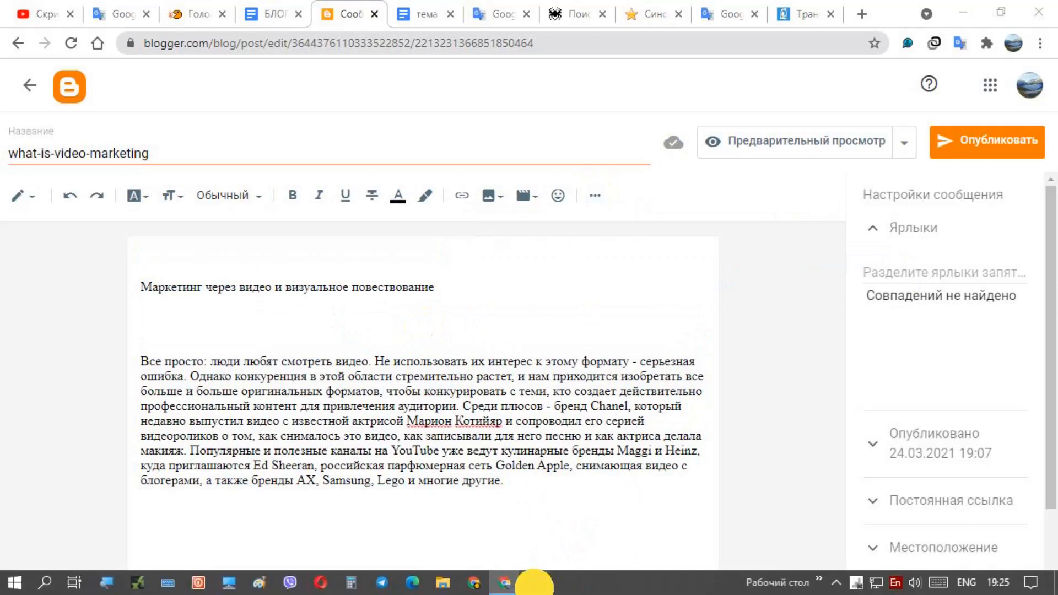
pyautogui.click(535, 585)
pyautogui.click(534, 585)
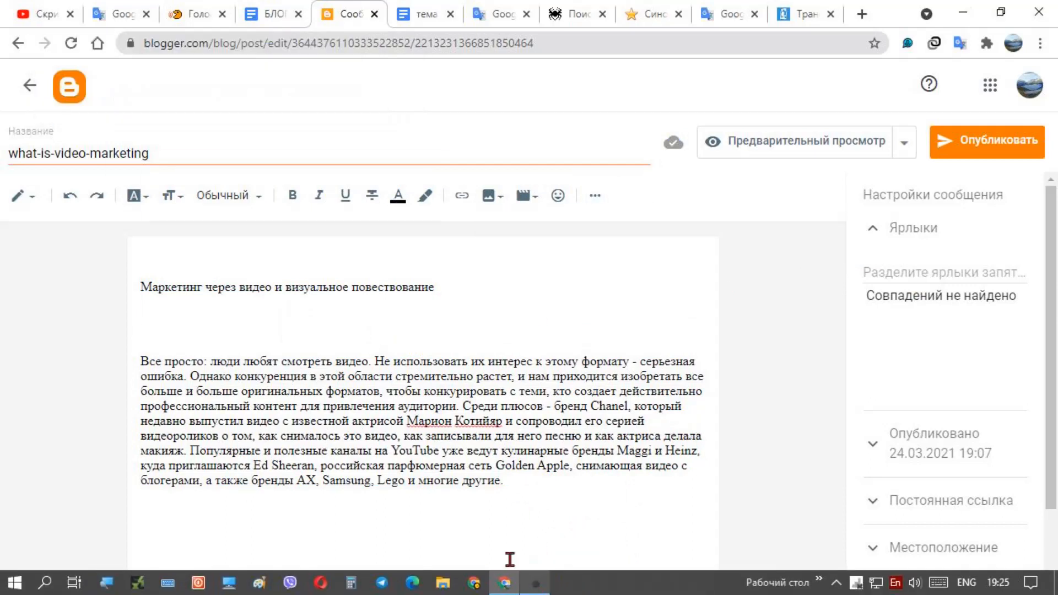
# Review the paragraph style options available for the line "Маркетинг через видео и визуальное повествование" without applying any
pyautogui.click(143, 291)
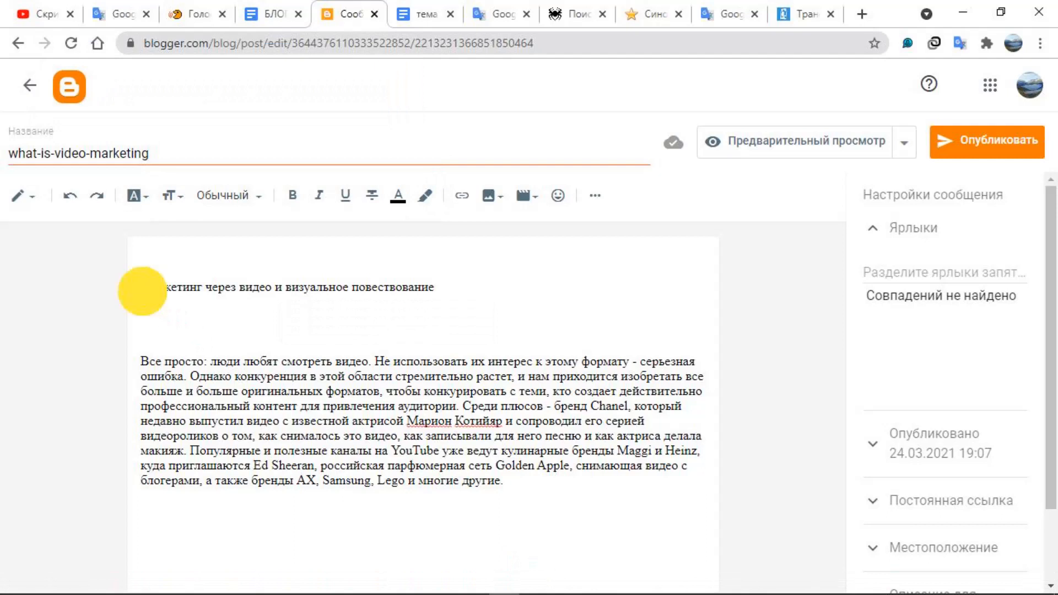
pyautogui.click(254, 195)
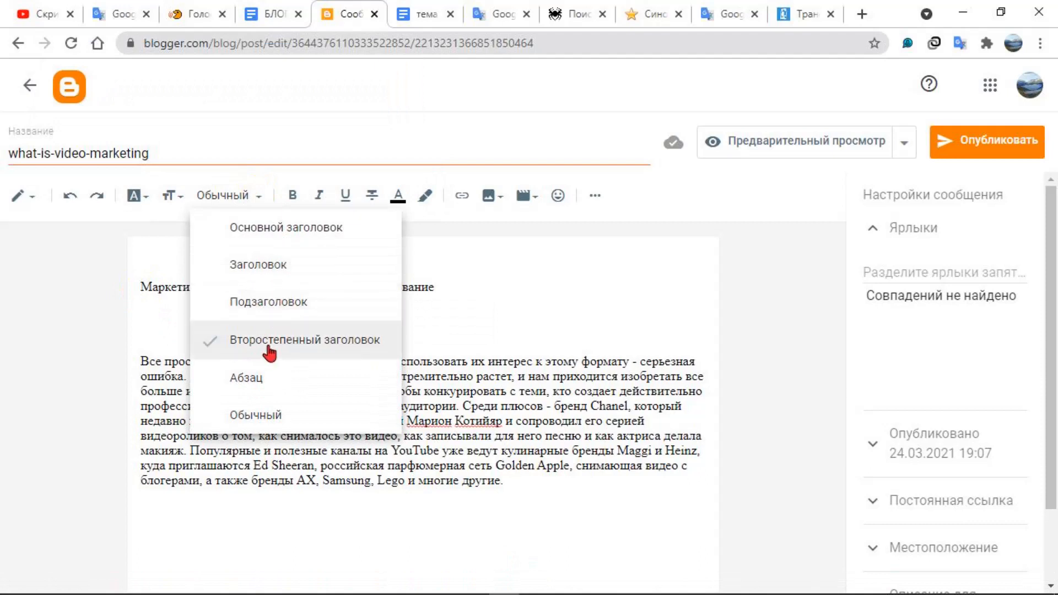
pyautogui.click(327, 519)
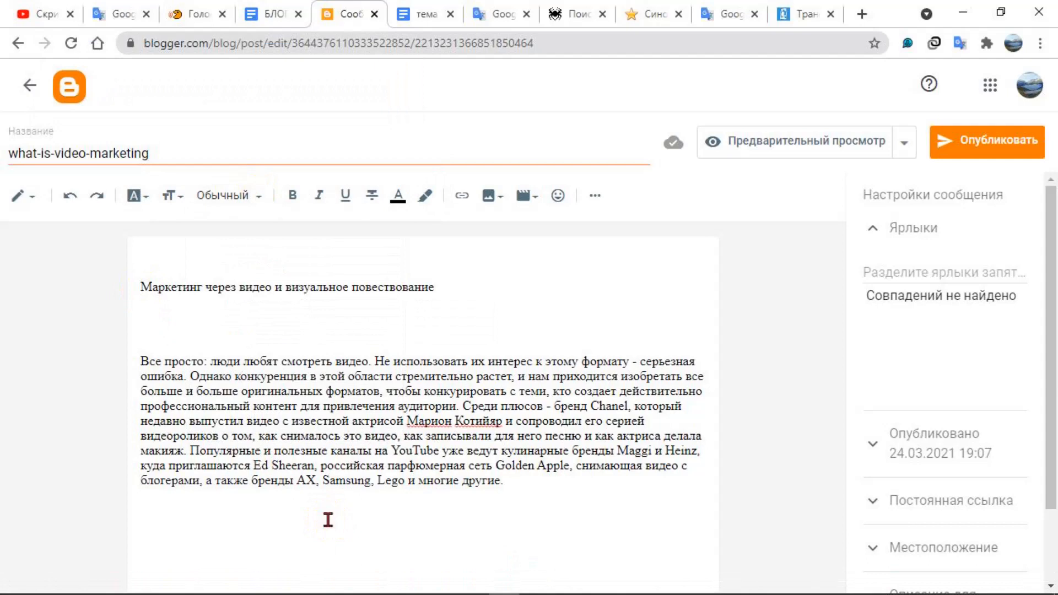
pyautogui.hotkey('shift', 'F9')
pyautogui.hotkey('shift', 'F9')
pyautogui.hotkey('shift', 'F9')
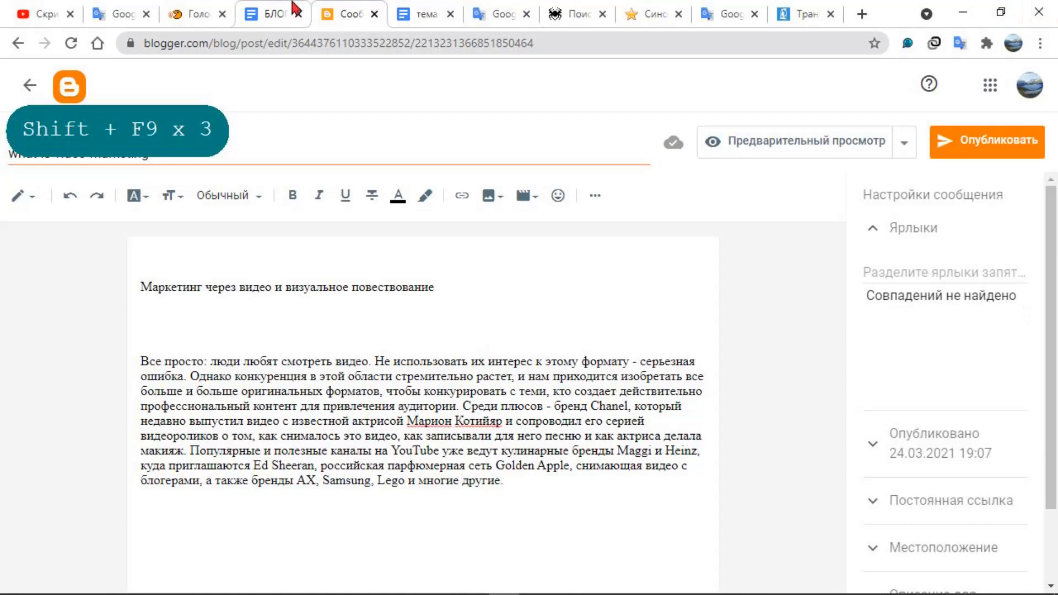
# Switch to the Google Docs notes and examine how Blogger's paragraph styles correspond to heading levels H1 to H4
pyautogui.click(279, 22)
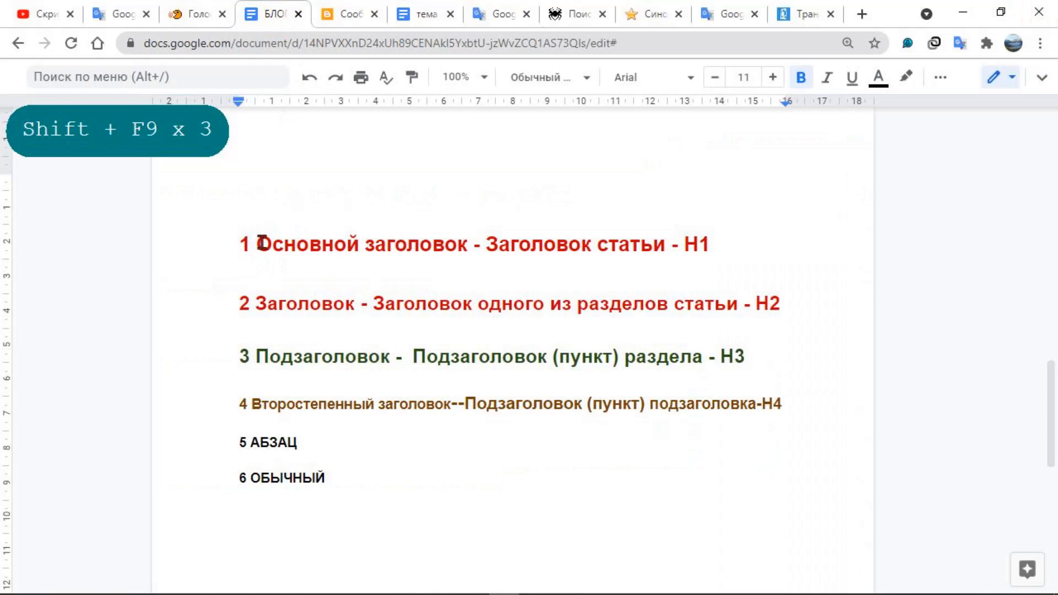
pyautogui.moveTo(259, 242); pyautogui.dragTo(461, 240)
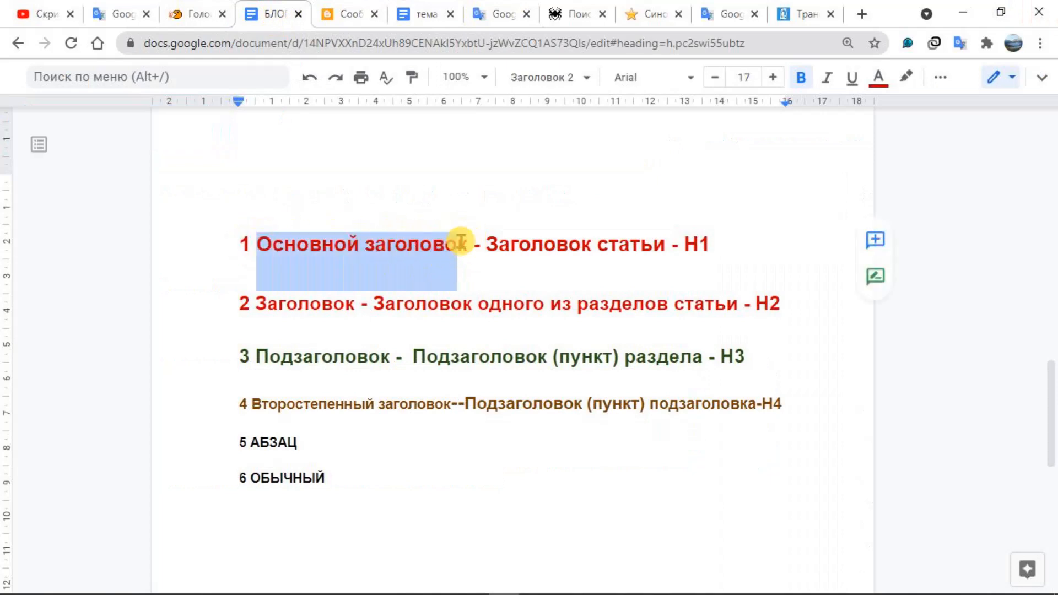
pyautogui.click(427, 253)
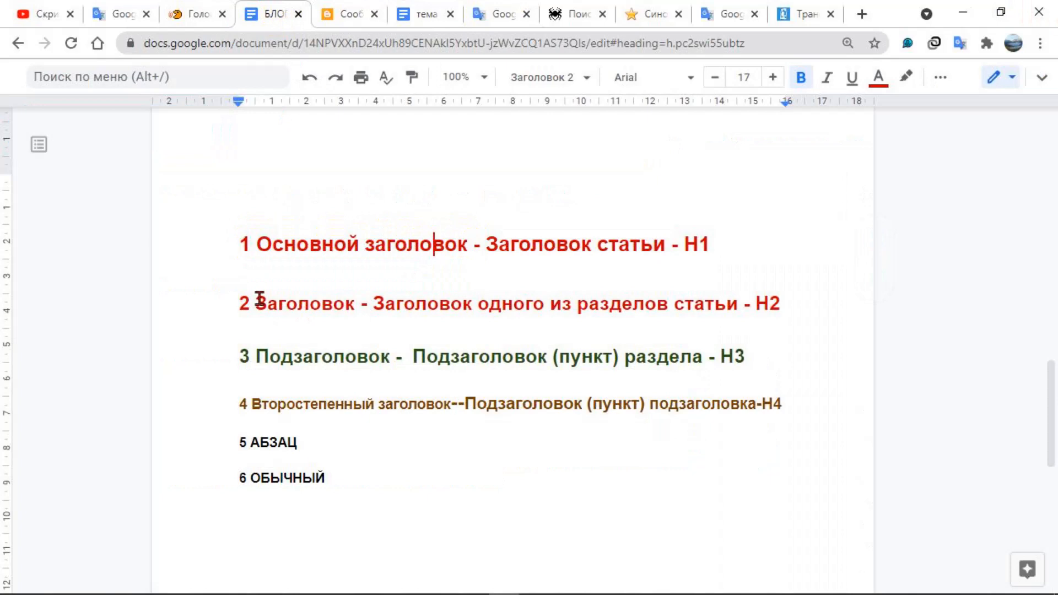
pyautogui.moveTo(257, 299); pyautogui.dragTo(354, 303)
pyautogui.click(252, 363)
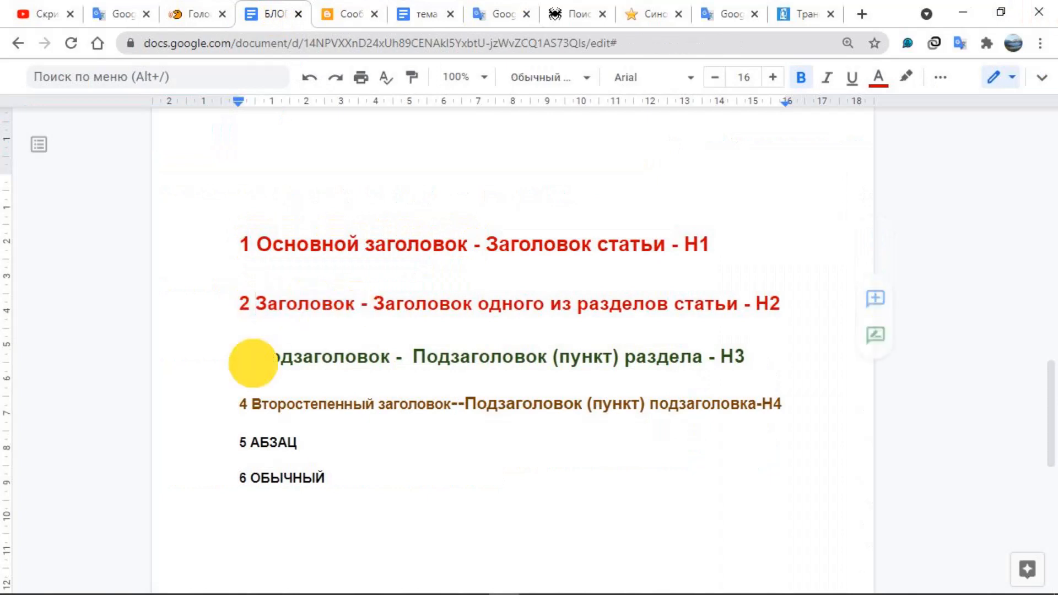
pyautogui.moveTo(257, 364); pyautogui.dragTo(267, 364)
pyautogui.click(358, 364)
pyautogui.click(405, 366)
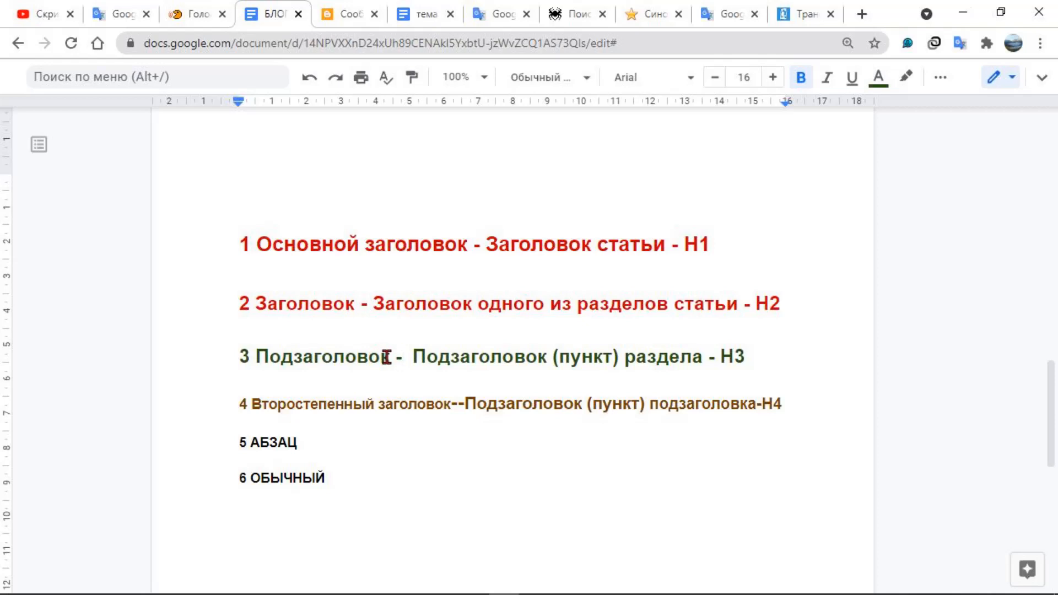
# Return to the Blogger draft and apply the "Основной заголовок" style to the line "Маркетинг через видео и визуальное повествование"
pyautogui.click(330, 8)
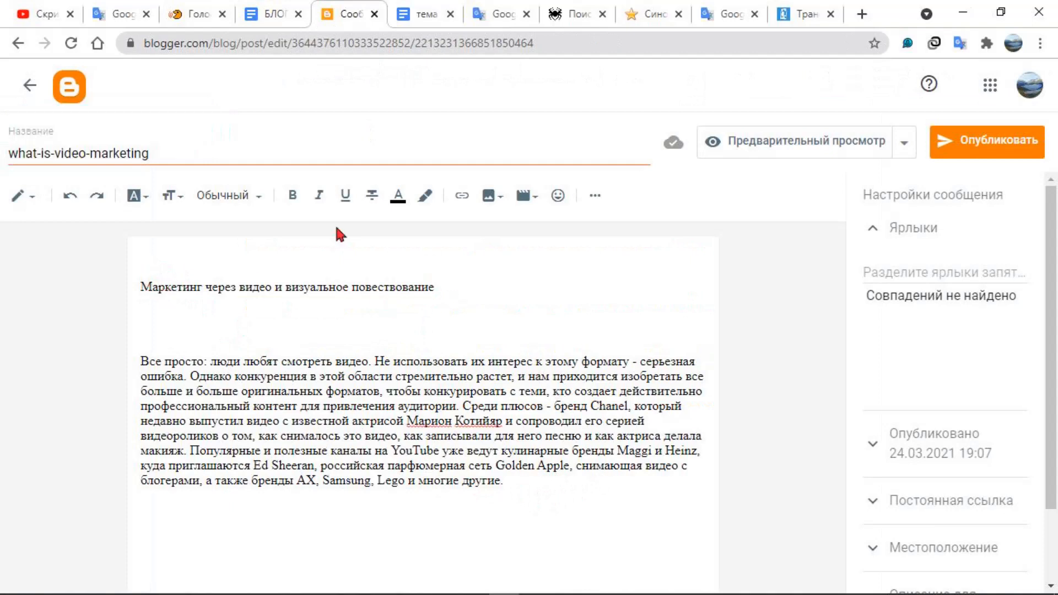
pyautogui.click(263, 197)
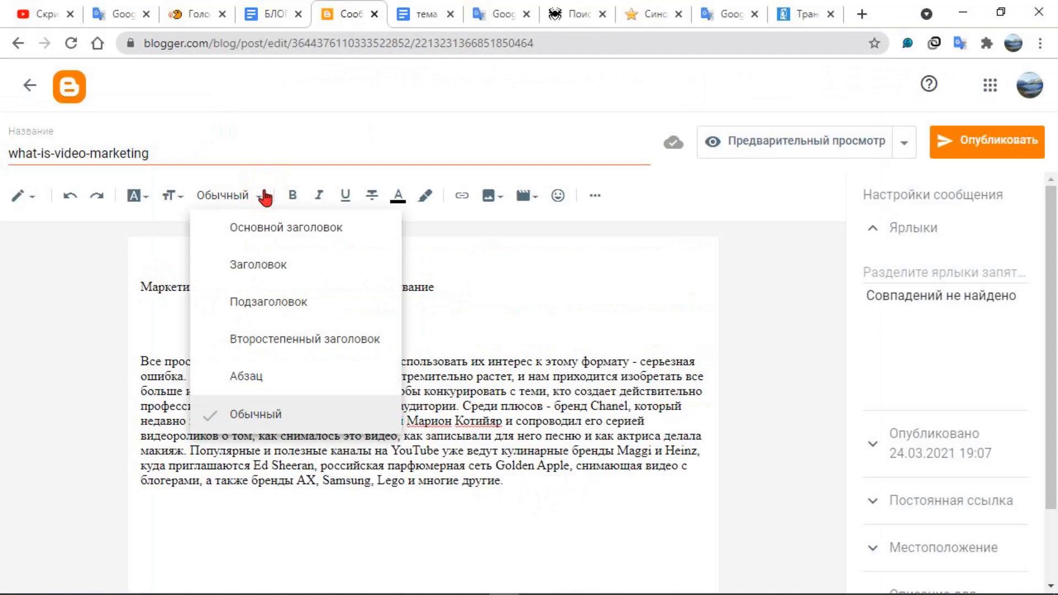
pyautogui.click(154, 330)
pyautogui.moveTo(484, 291); pyautogui.dragTo(149, 287)
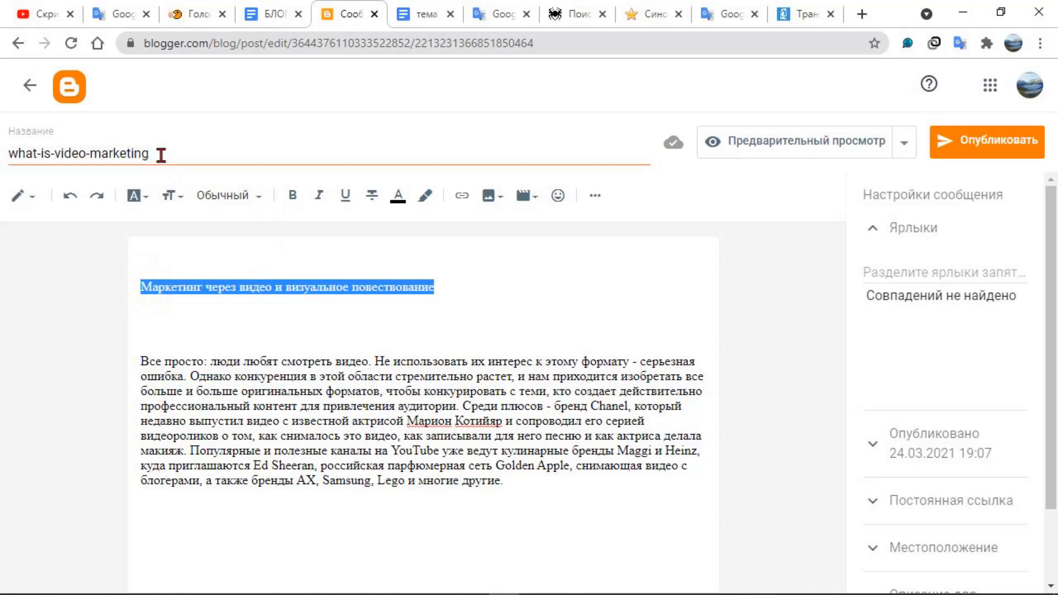
pyautogui.click(260, 197)
pyautogui.click(265, 230)
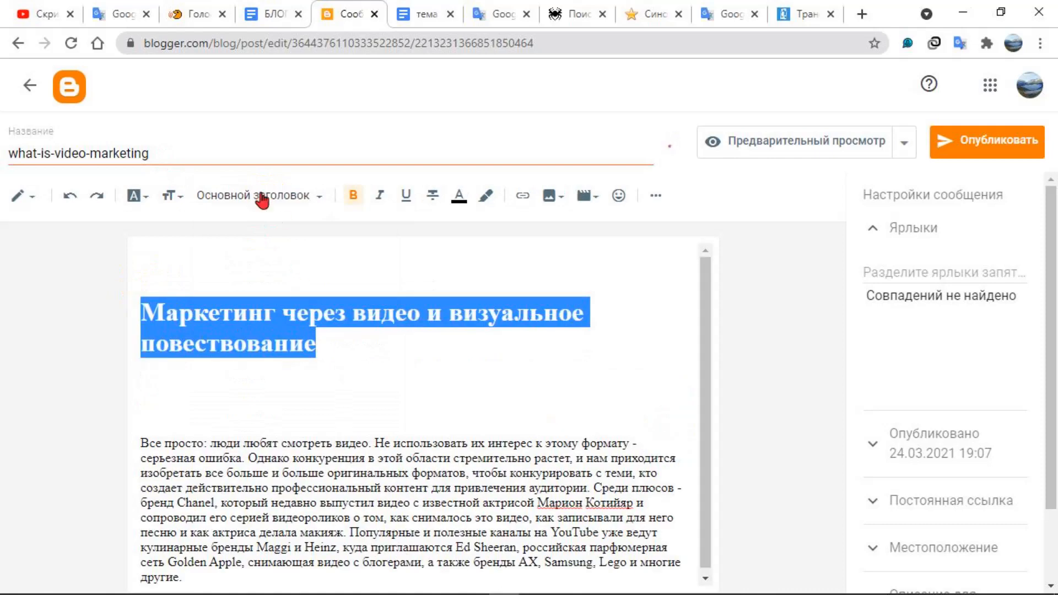
# Set the font of the main heading in the post body to Arial
pyautogui.click(144, 197)
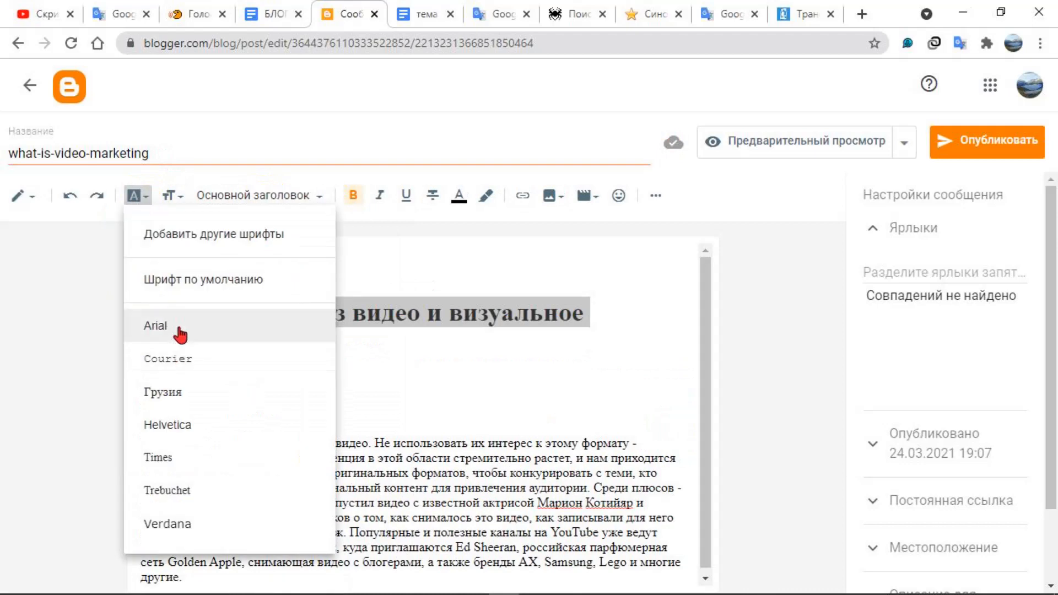
pyautogui.click(180, 331)
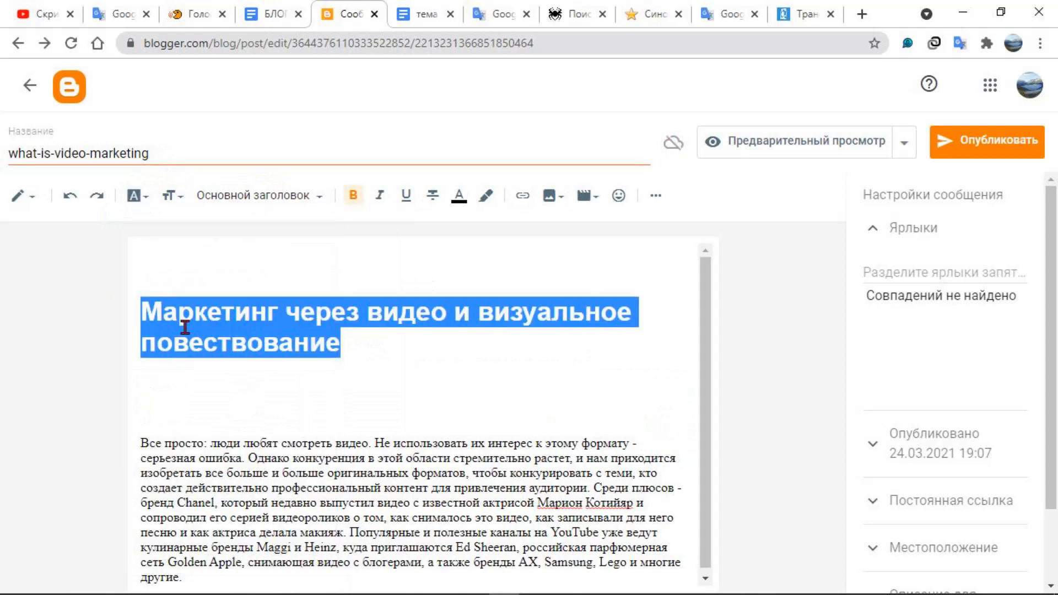
pyautogui.click(442, 370)
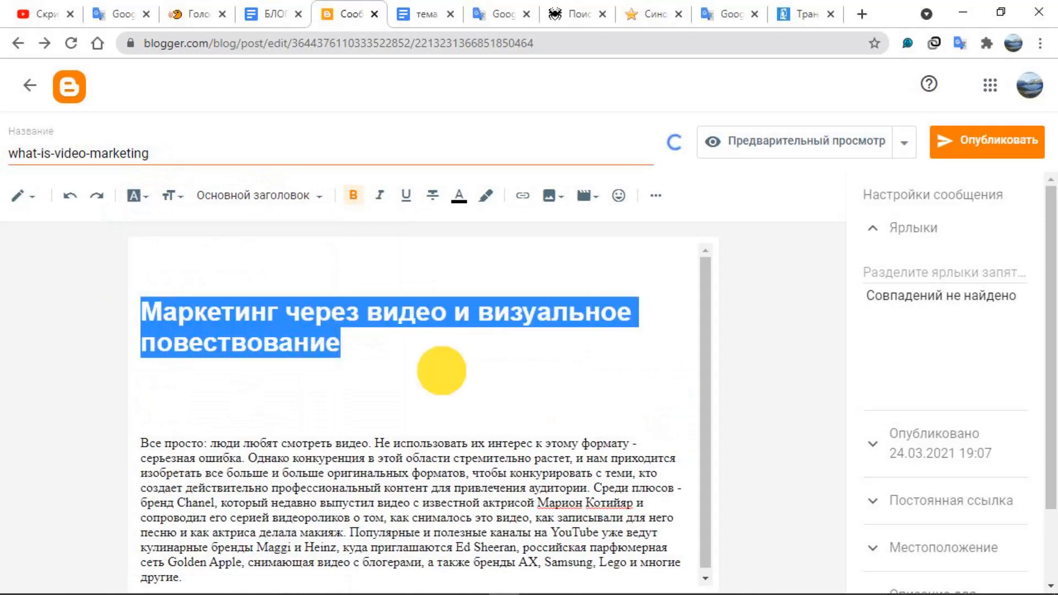
pyautogui.moveTo(354, 345); pyautogui.dragTo(156, 305)
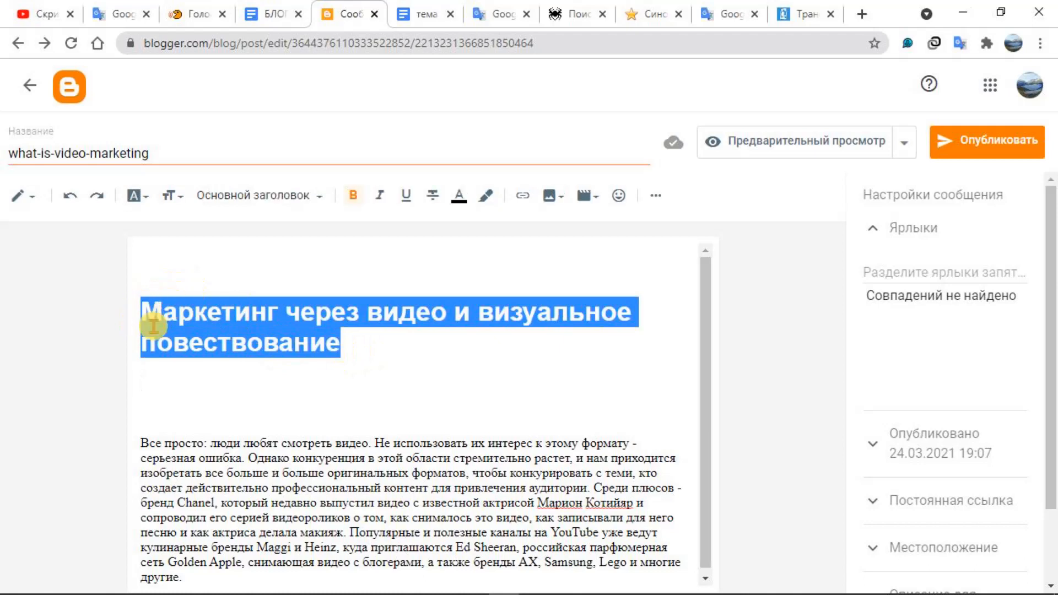
pyautogui.click(389, 368)
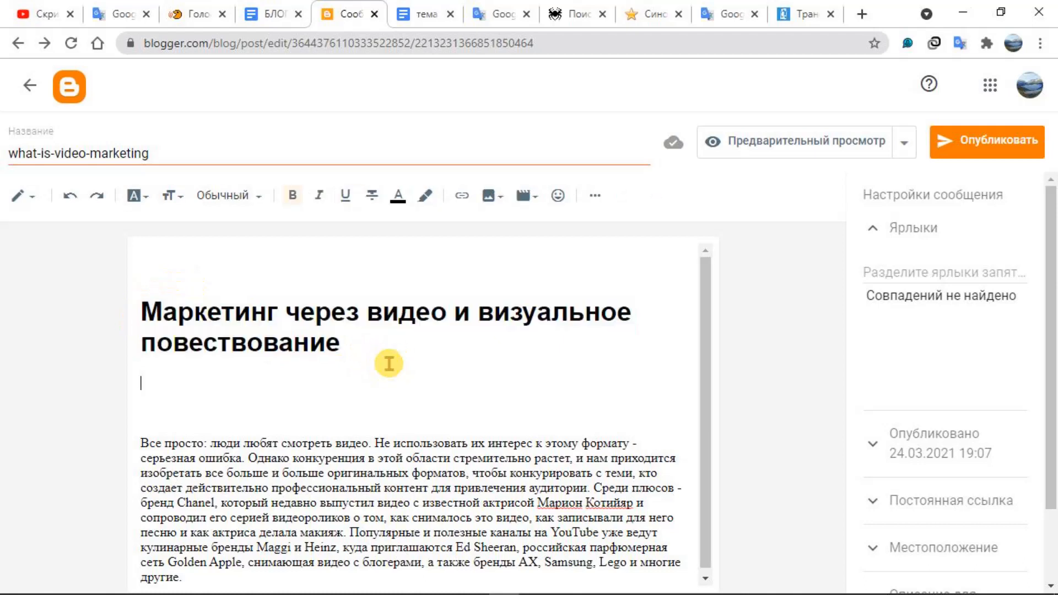
pyautogui.click(186, 151)
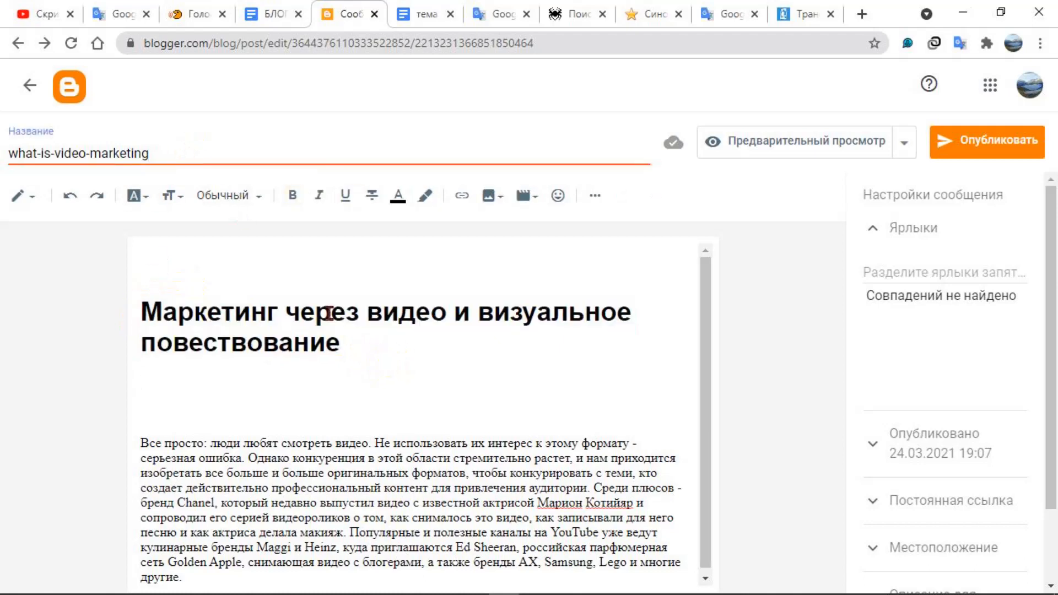
pyautogui.click(358, 351)
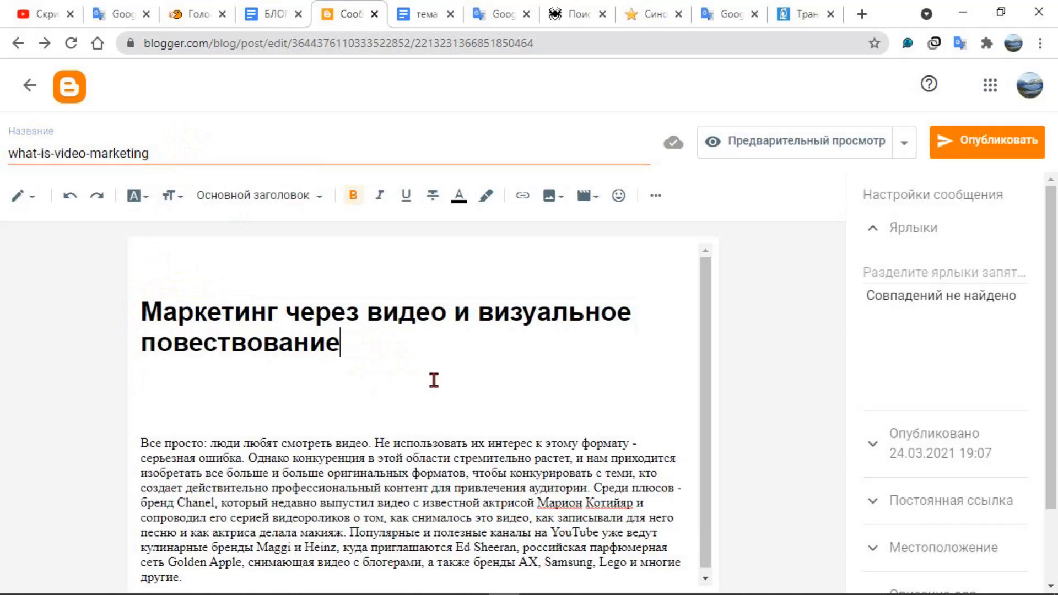
pyautogui.scroll(-1, 434, 380)
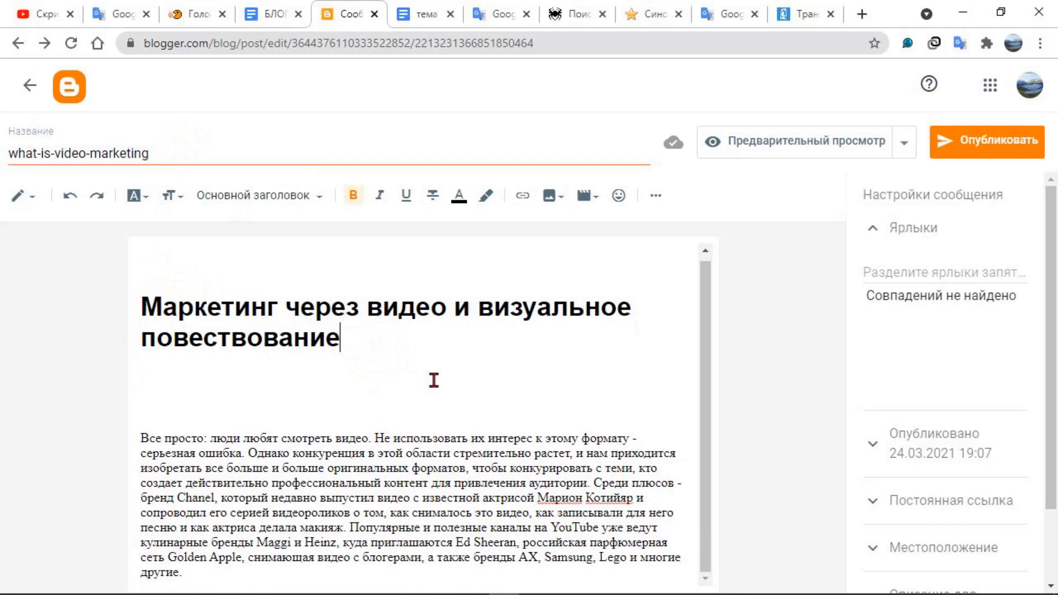
pyautogui.hotkey('shift', 'F9')
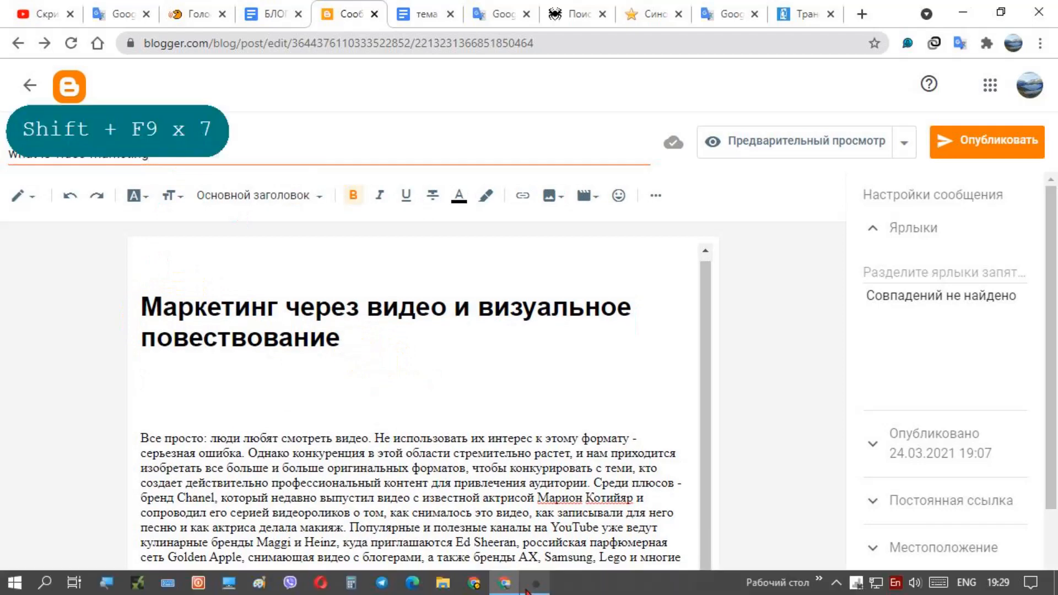
# Separate the sentence "Все просто: люди любят смотреть видео." from the rest of the paragraph with a blank line
pyautogui.click(374, 439)
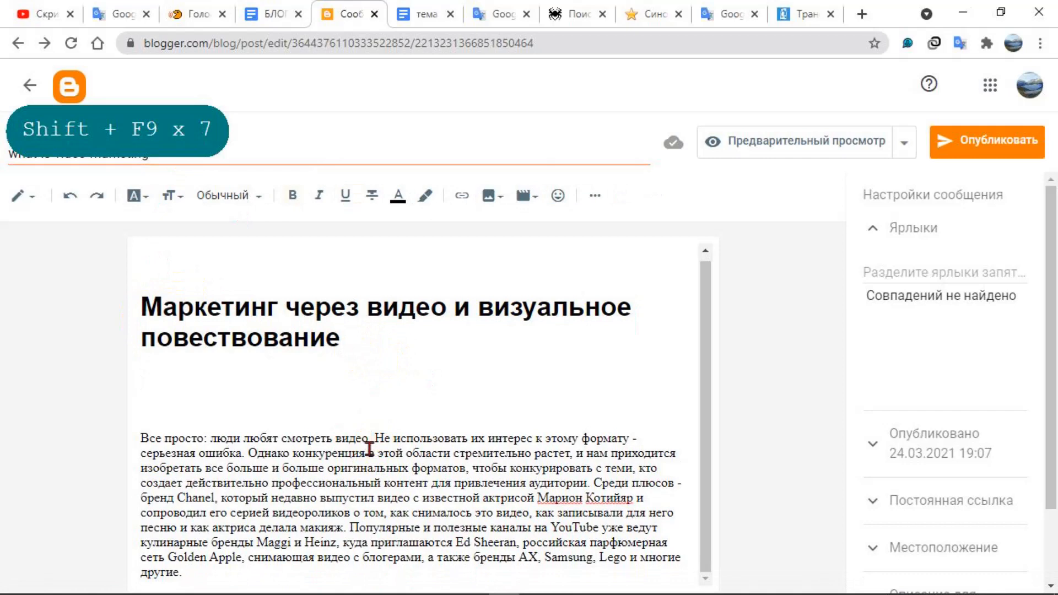
pyautogui.press('Return')
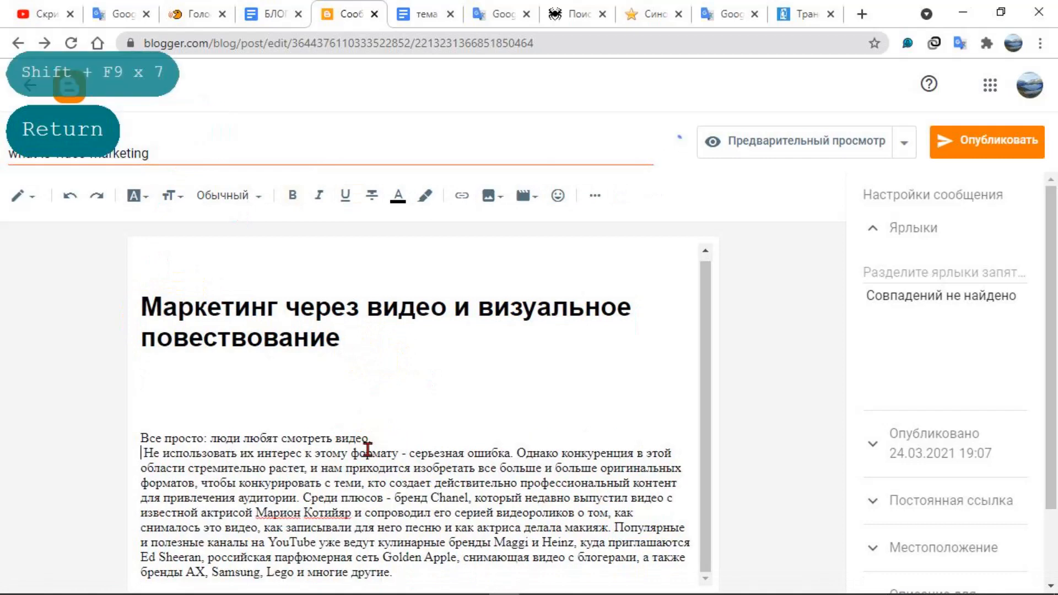
pyautogui.press('Return')
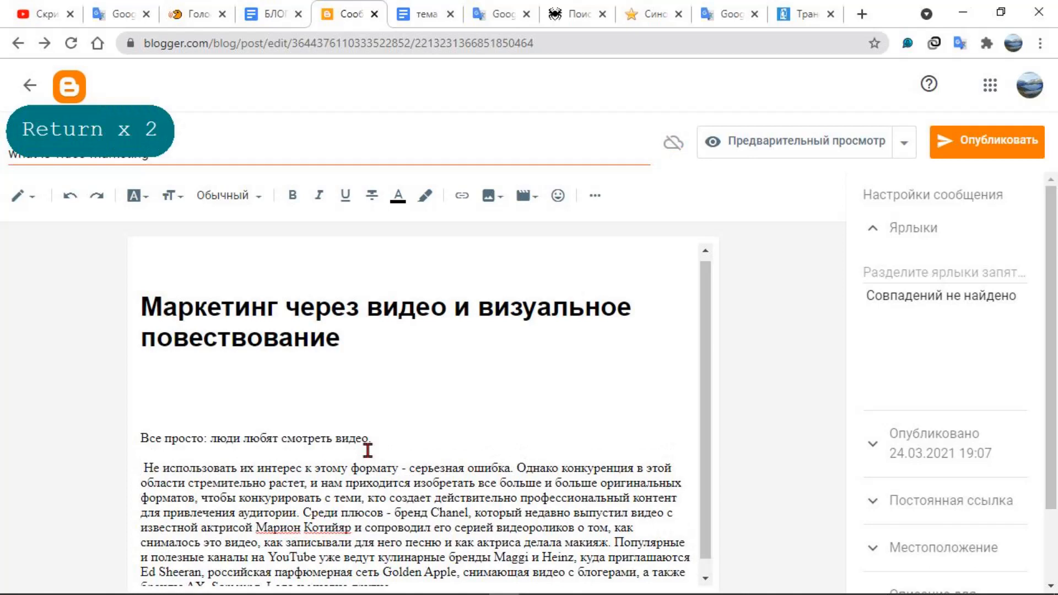
# Apply the "Подзаголовок" style to the sentence "Все просто: люди любят смотреть видео."
pyautogui.moveTo(402, 437); pyautogui.dragTo(130, 436)
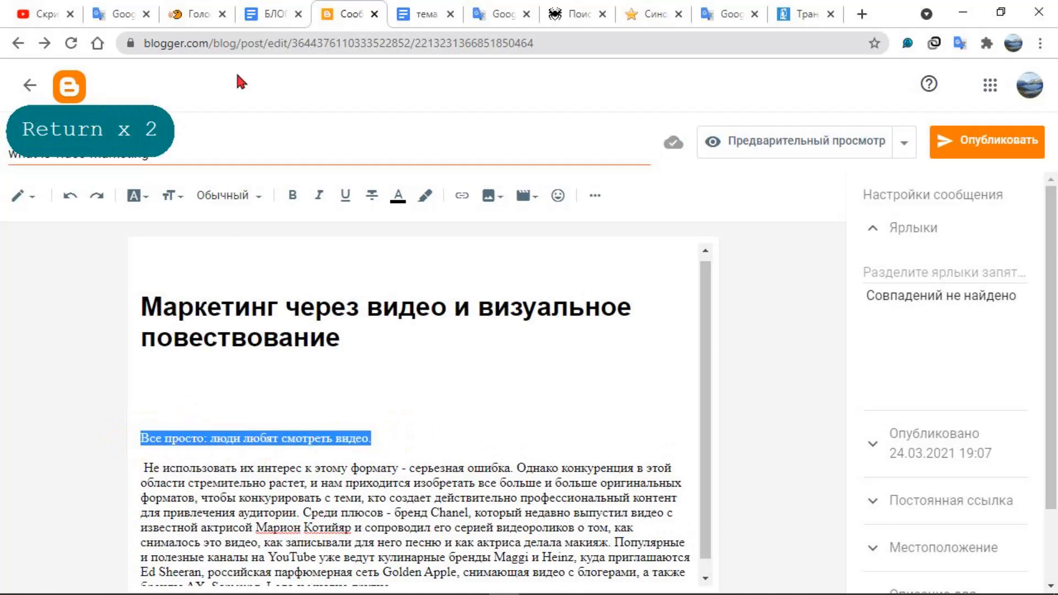
pyautogui.click(256, 196)
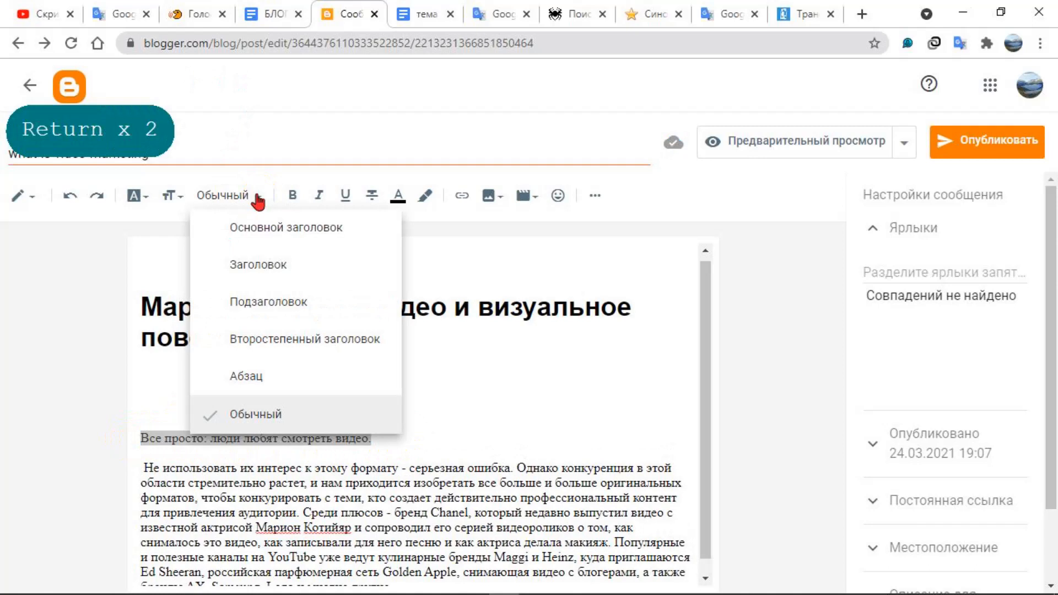
pyautogui.click(247, 304)
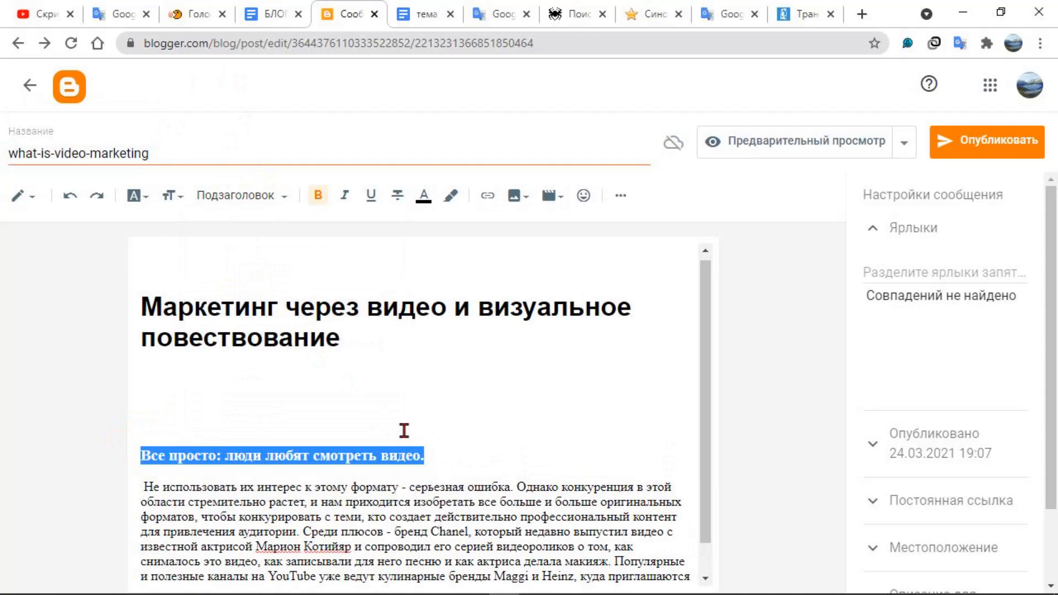
pyautogui.click(440, 449)
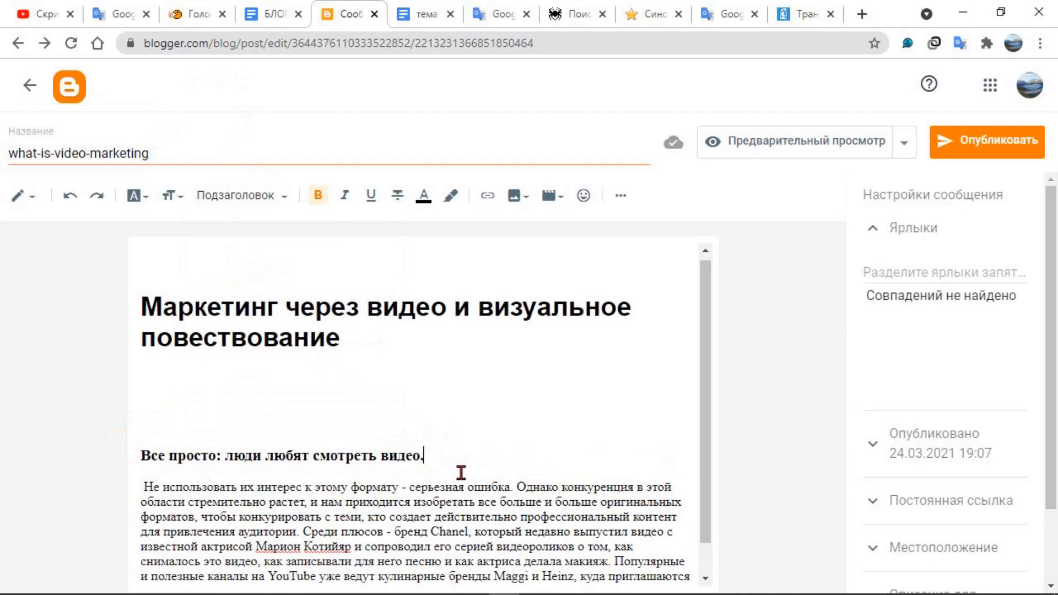
# Separate the sentence "Не использовать их интерес к этому формату - серьезная ошибка." from the rest of its paragraph with a blank line
pyautogui.scroll(-1, 462, 471)
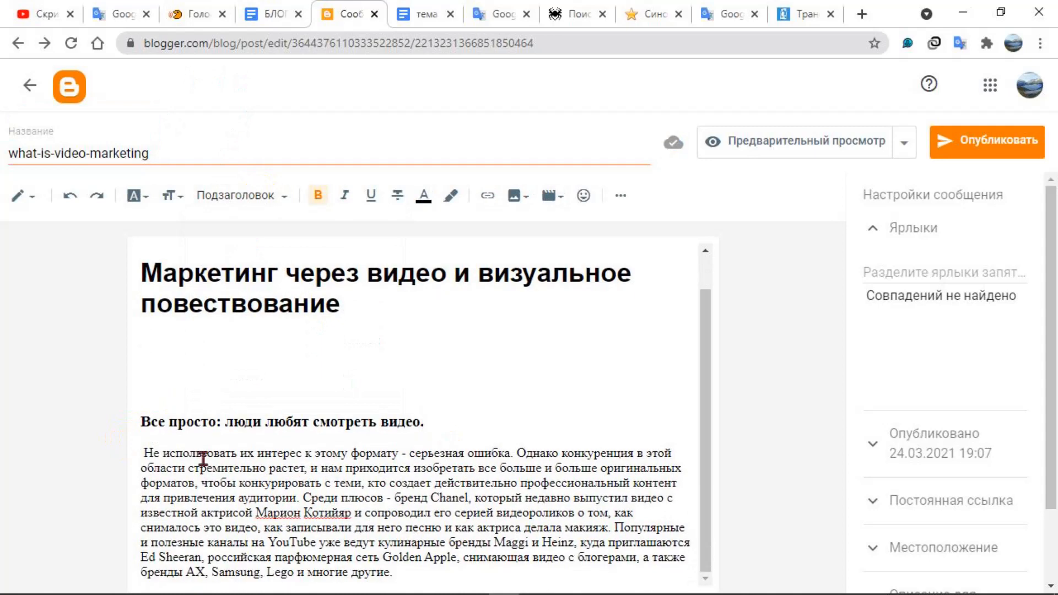
pyautogui.hotkey('shift', 'F9')
pyautogui.hotkey('shift', 'F9')
pyautogui.click(514, 451)
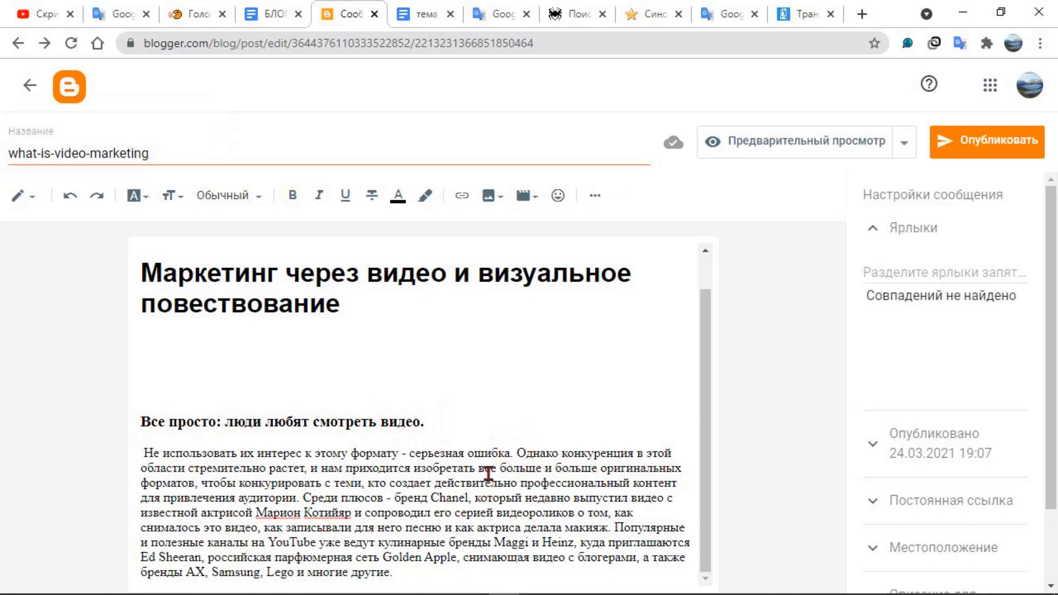
pyautogui.press('Return')
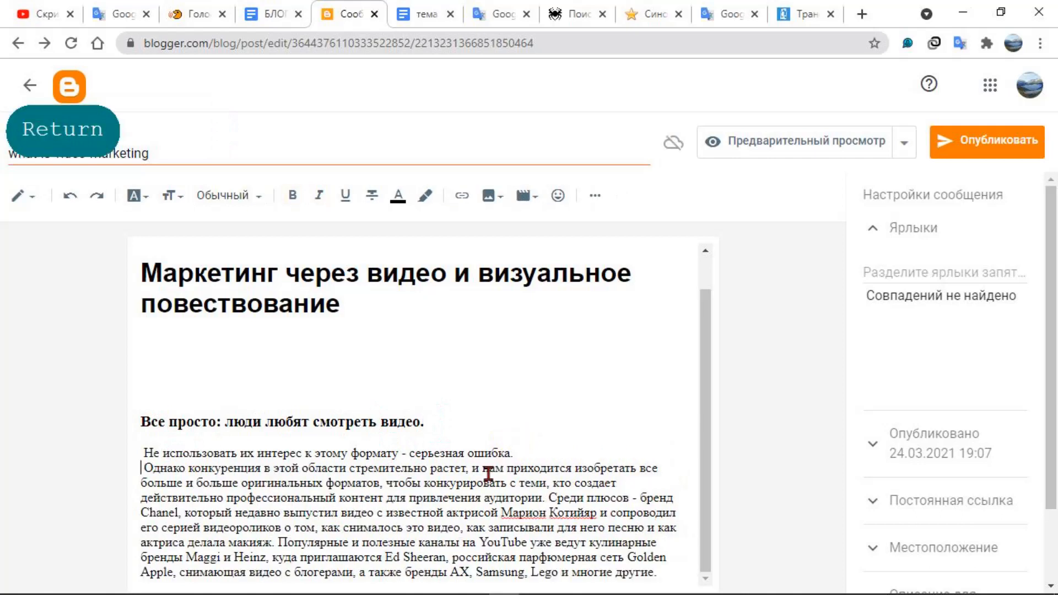
pyautogui.press('Return')
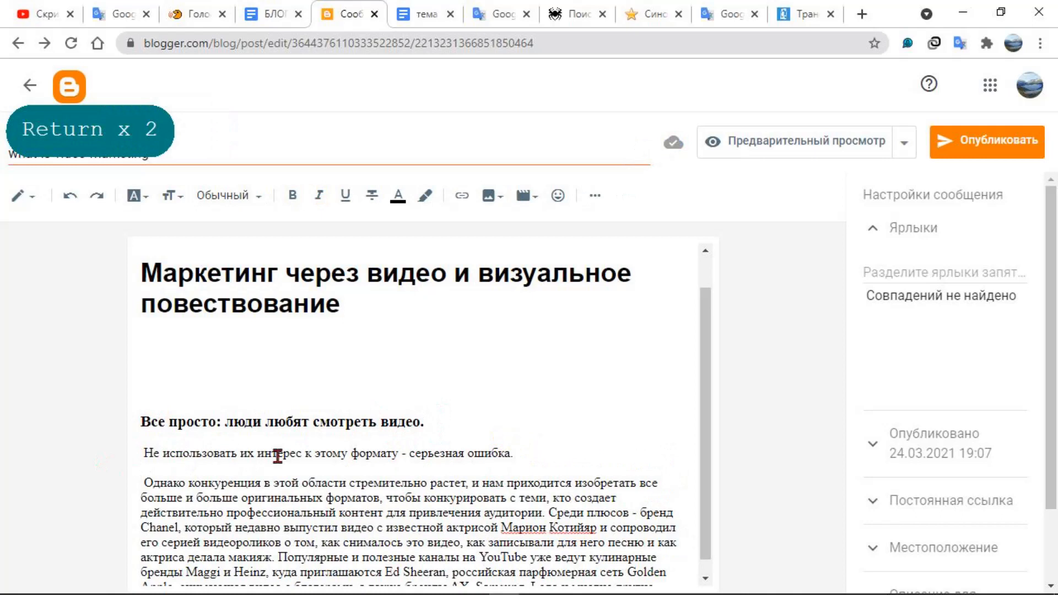
# Apply the "Второстепенный заголовок" style to the sentence "Не использовать их интерес к этому формату - серьезная ошибка."
pyautogui.moveTo(518, 453); pyautogui.dragTo(130, 441)
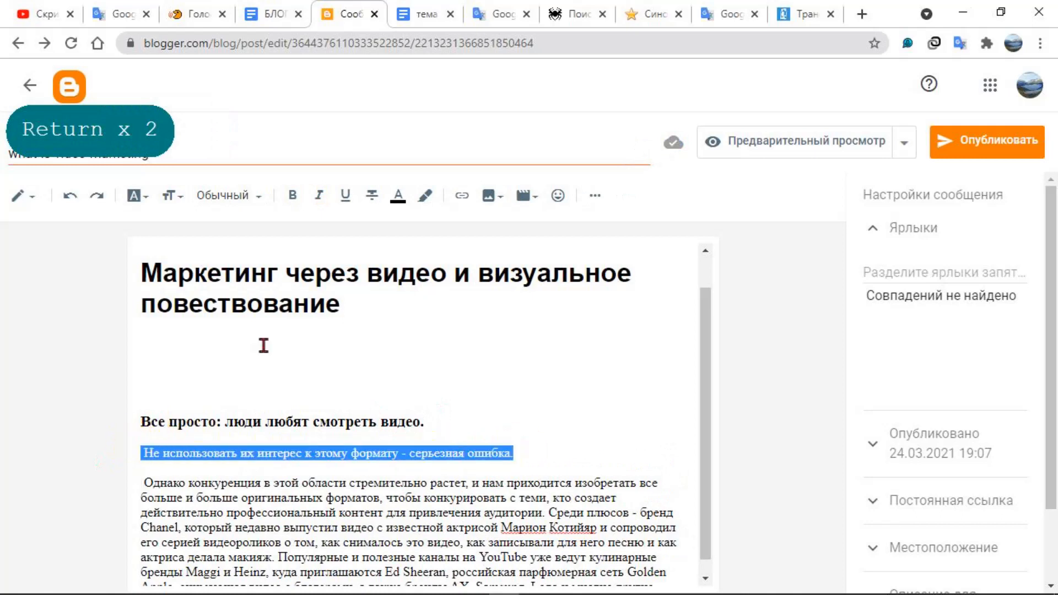
pyautogui.click(261, 201)
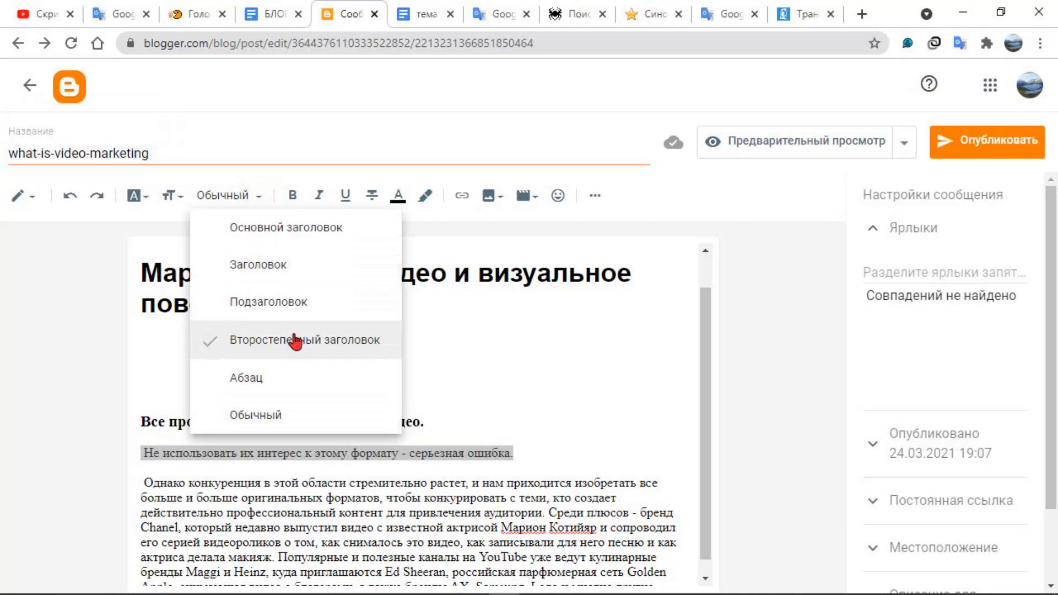
pyautogui.click(296, 353)
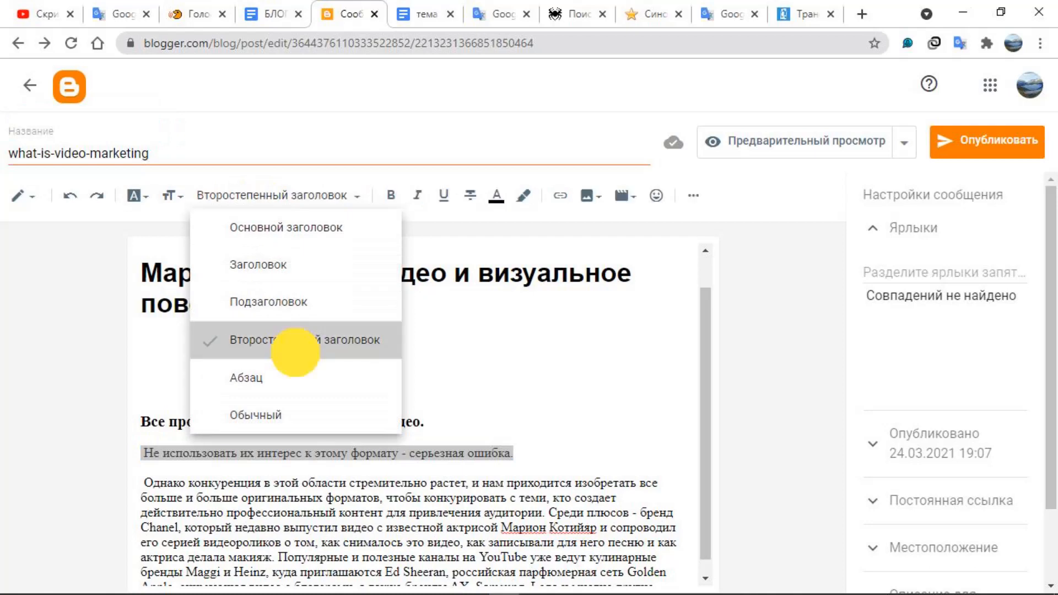
pyautogui.click(528, 468)
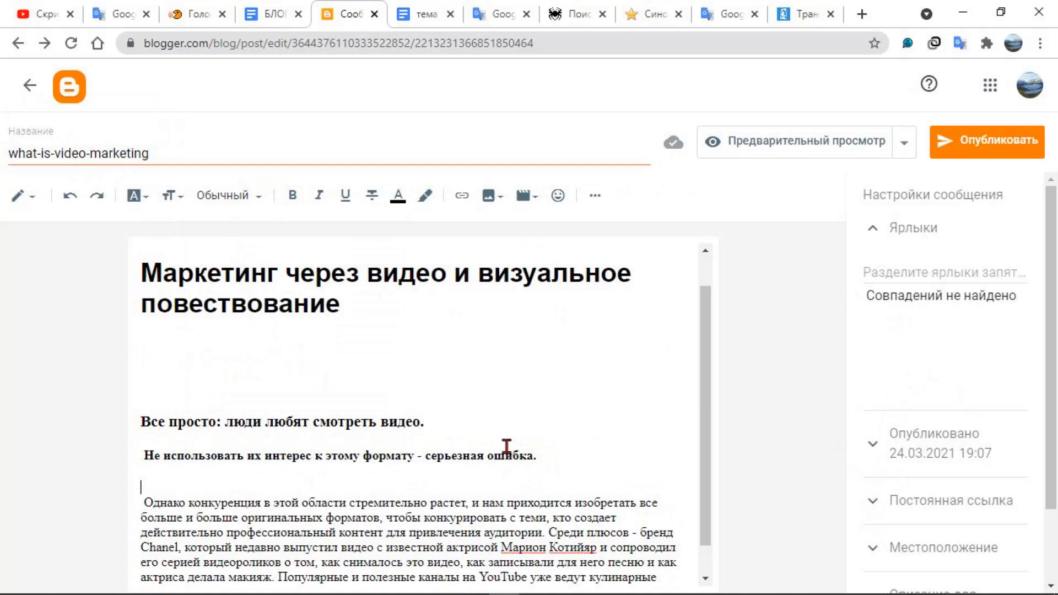
pyautogui.hotkey('shift', 'F9')
pyautogui.hotkey('shift', 'F9')
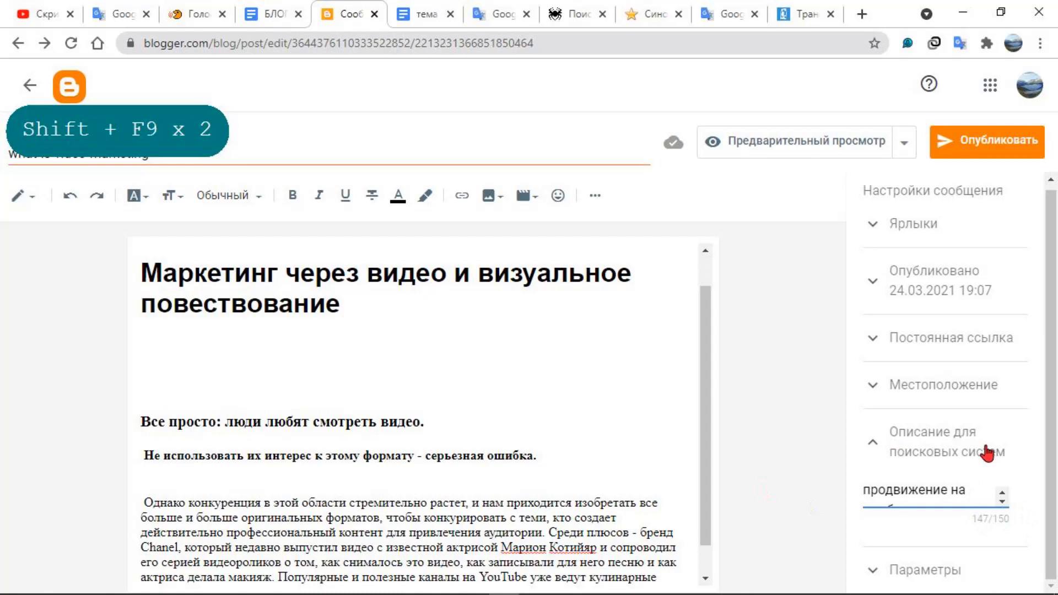
pyautogui.scroll(-4, 917, 488)
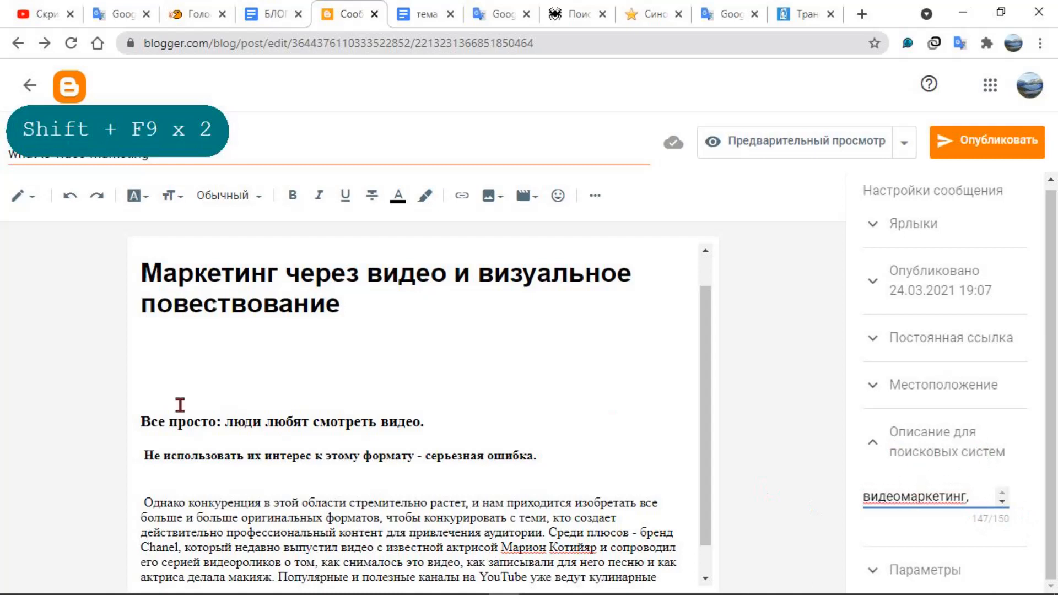
pyautogui.scroll(1, 229, 456)
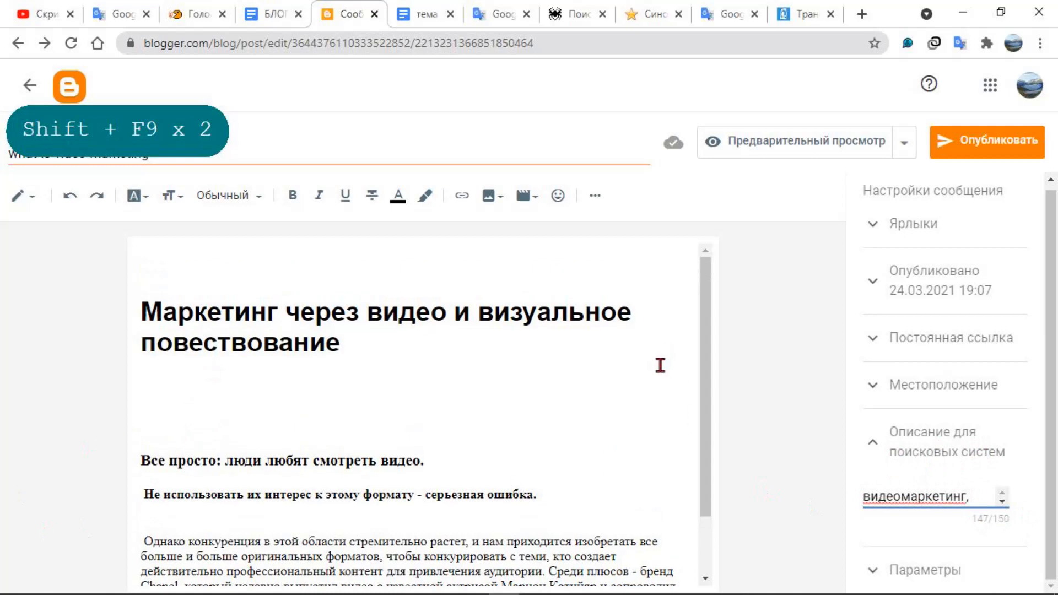
pyautogui.scroll(-2, 655, 372)
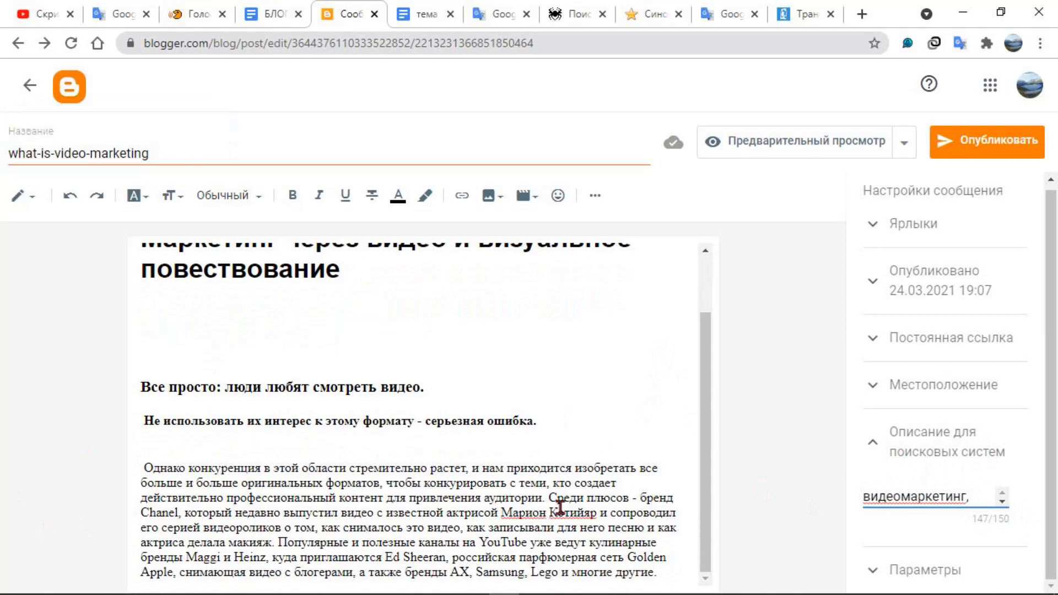
pyautogui.moveTo(320, 593)
pyautogui.moveTo(143, 466); pyautogui.dragTo(668, 570)
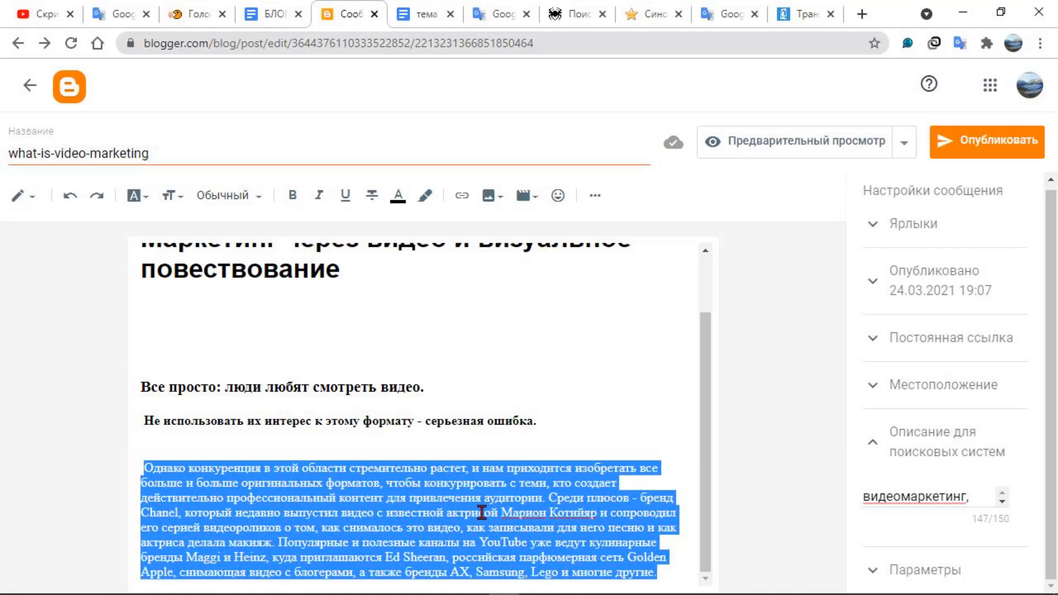
pyautogui.hotkey('shift', 'F9')
pyautogui.hotkey('shift', 'F9')
pyautogui.hotkey('shift', 'F9')
pyautogui.hotkey('shift', 'F9')
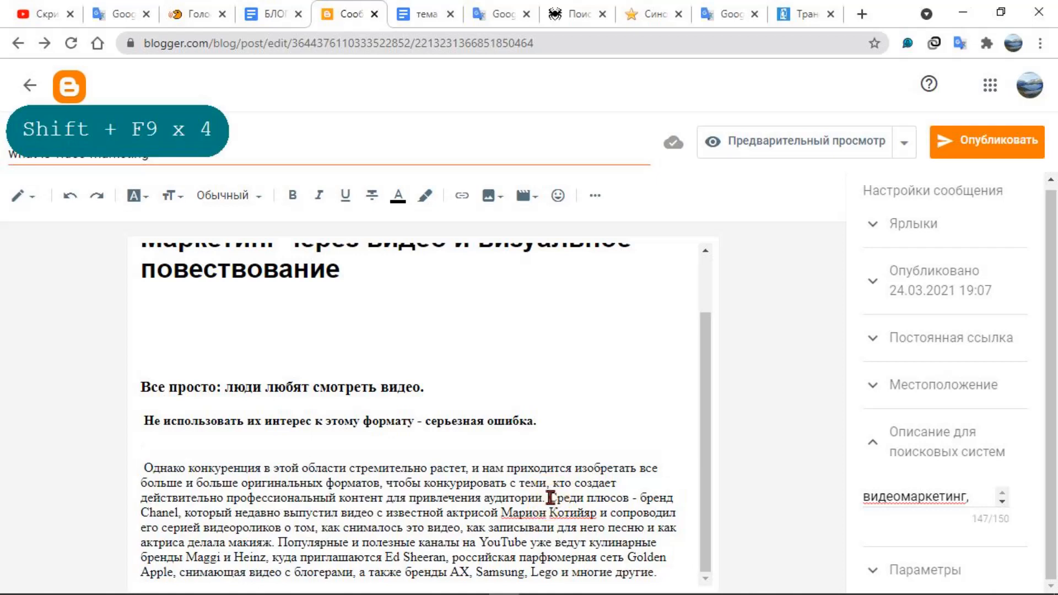
# Split the body paragraph with blank lines before "Среди плюсов - бренд Chanel" and before "Популярные и полезные каналы на YouTube"
pyautogui.click(551, 497)
pyautogui.press('Return')
pyautogui.press('Return')
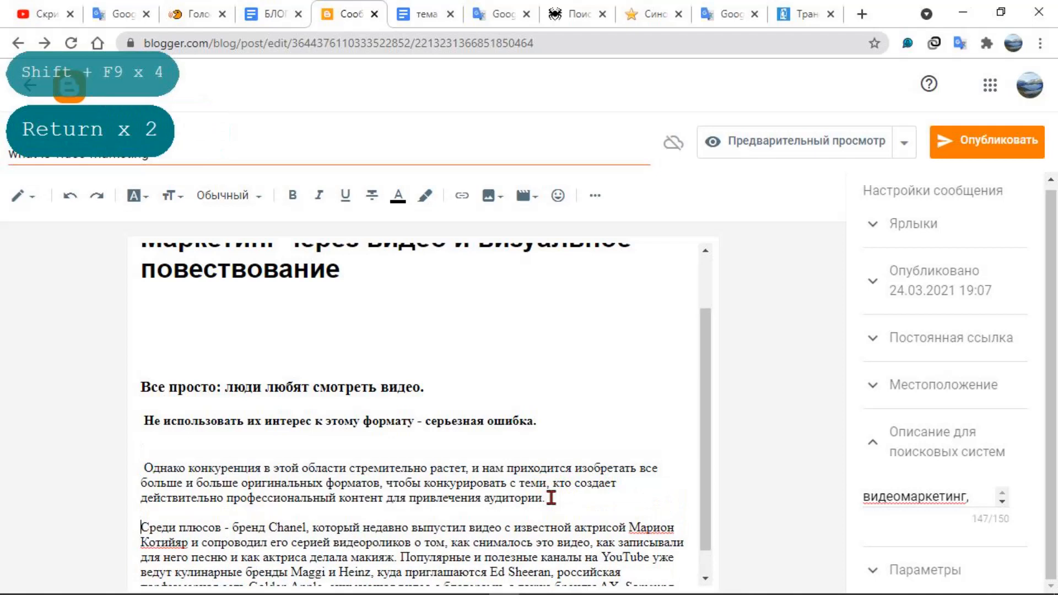
pyautogui.scroll(-1, 504, 554)
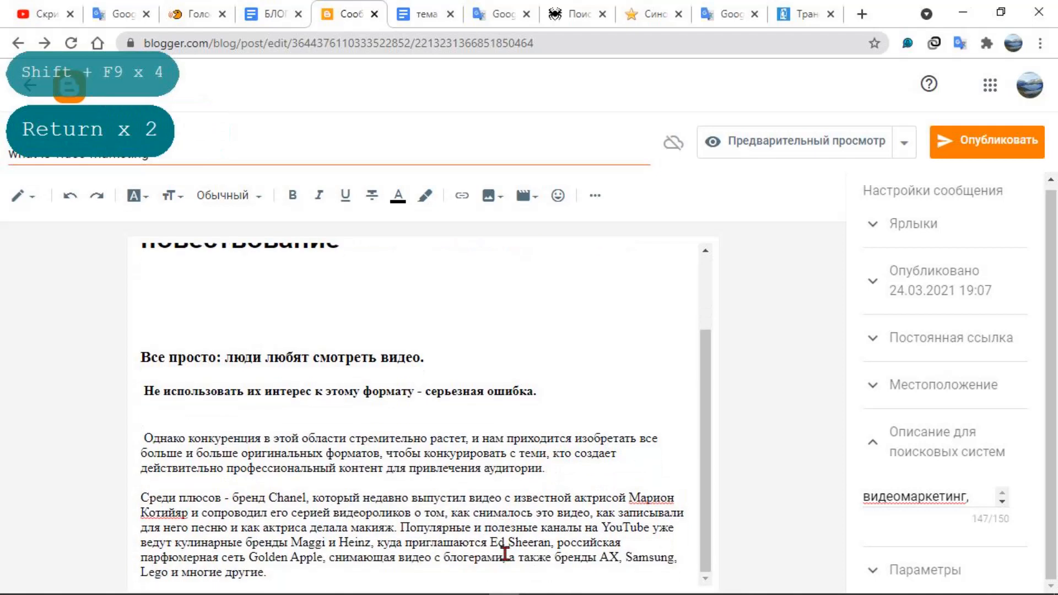
pyautogui.click(398, 524)
pyautogui.press('Return')
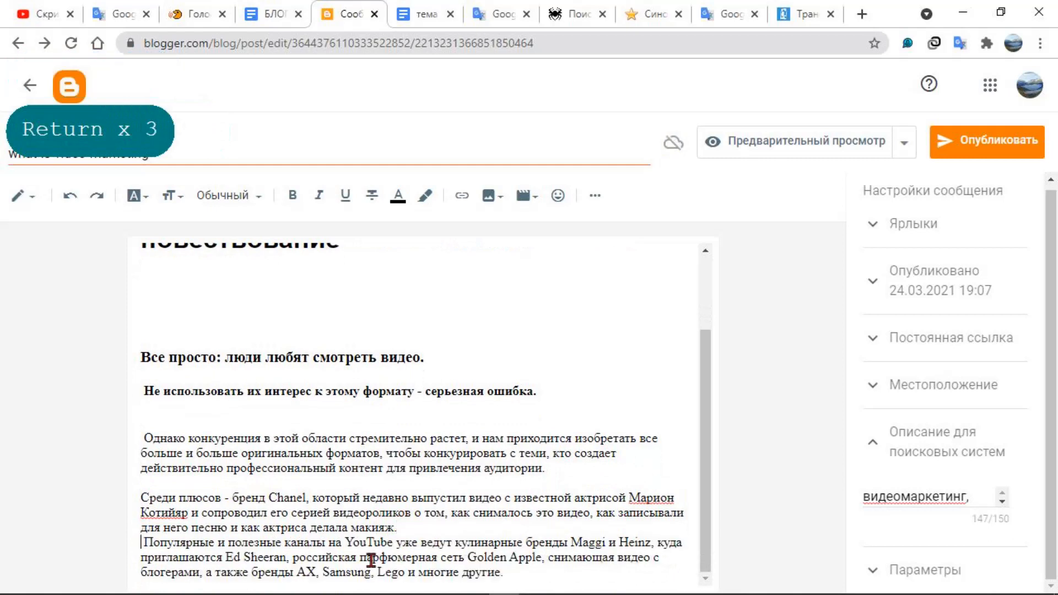
pyautogui.press('Return')
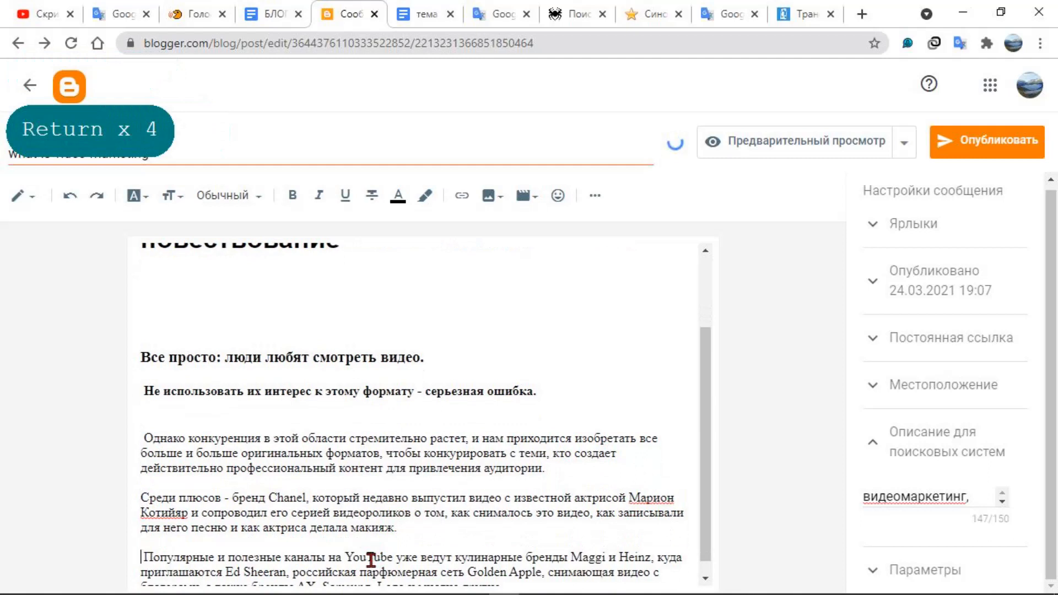
pyautogui.hotkey('shift', 'F9')
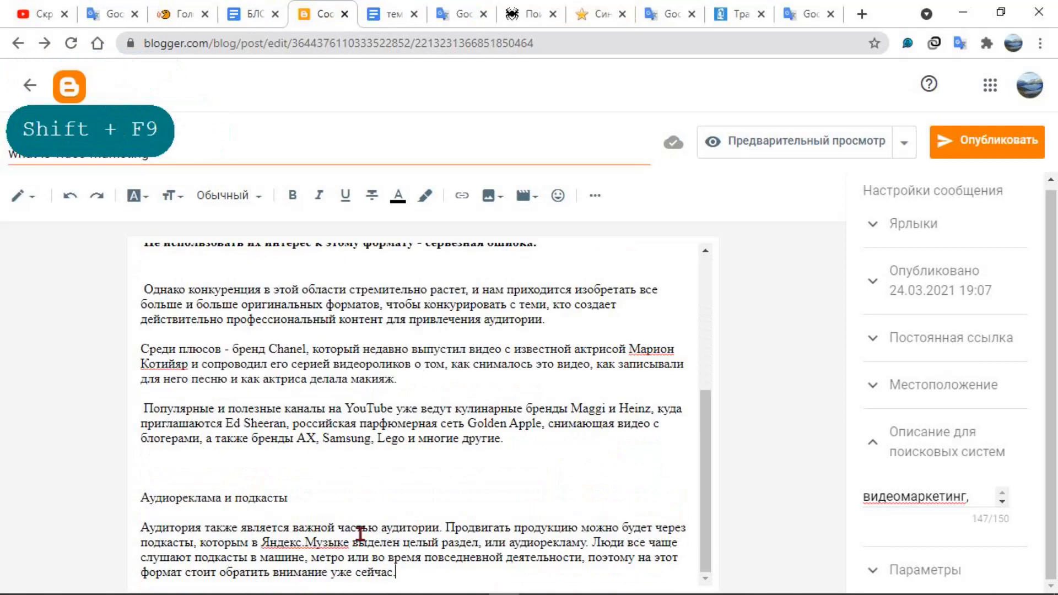
# Apply the "Подзаголовок" style to the line "Аудиореклама и подкасты"
pyautogui.moveTo(315, 497); pyautogui.dragTo(144, 492)
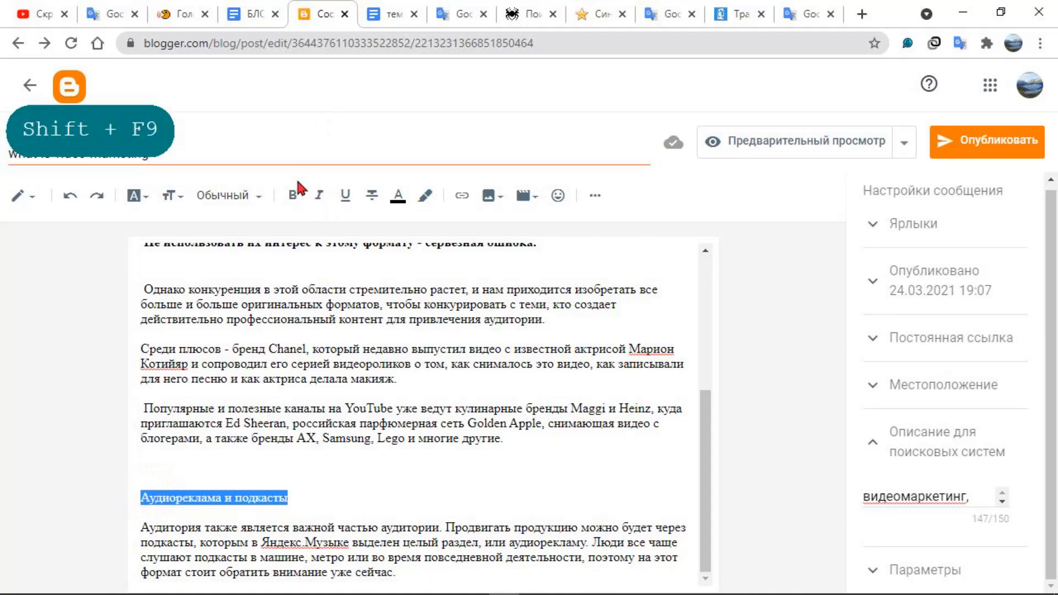
pyautogui.click(260, 197)
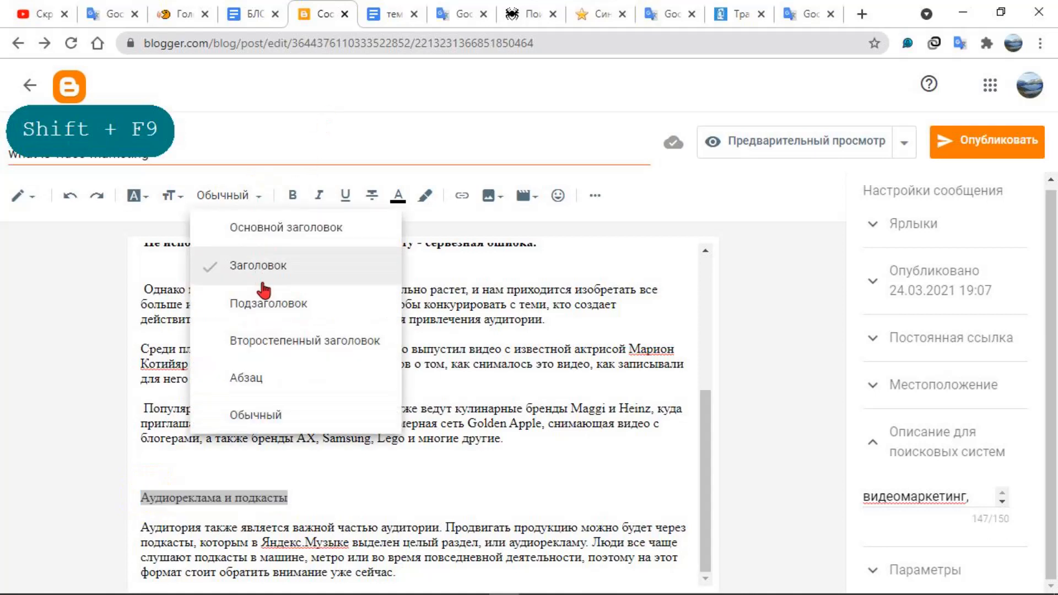
pyautogui.click(264, 302)
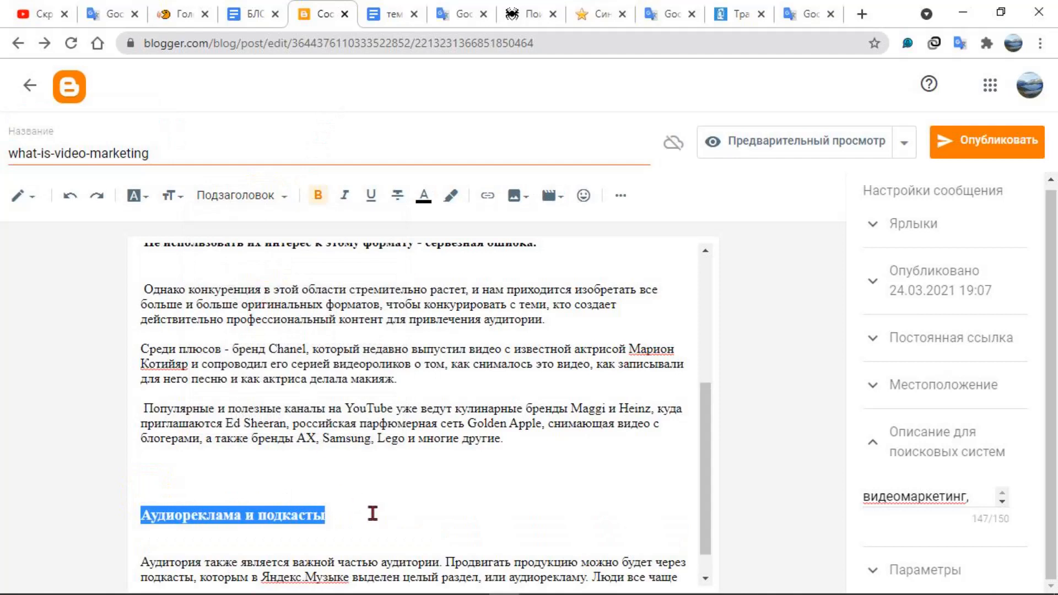
# Separate the sentence "Аудитория также является важной частью аудитории." from the text that follows it with a blank line
pyautogui.scroll(-1, 371, 513)
pyautogui.click(444, 523)
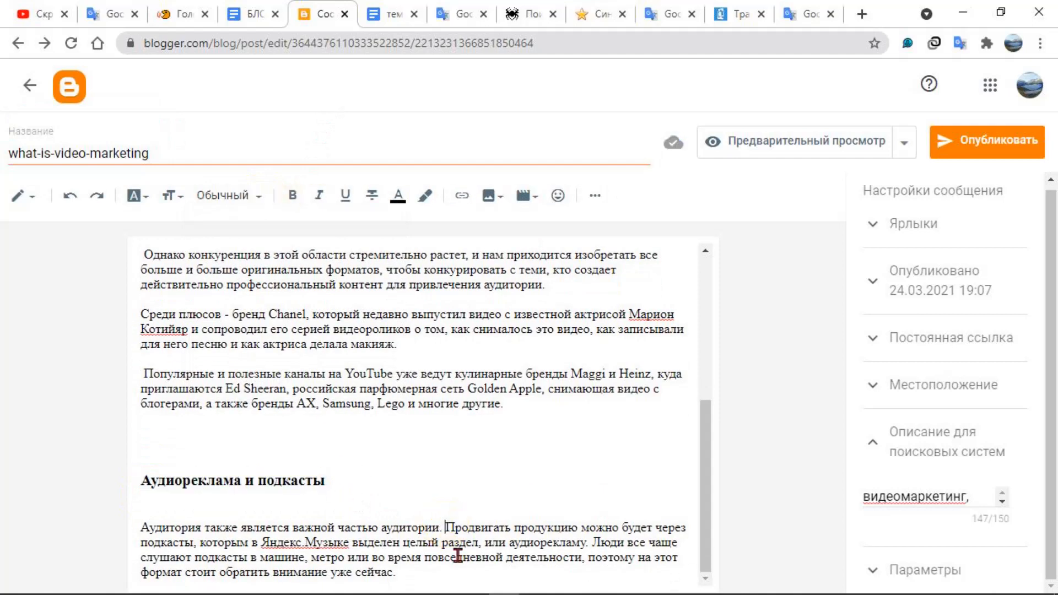
pyautogui.press('Return')
pyautogui.press('Return')
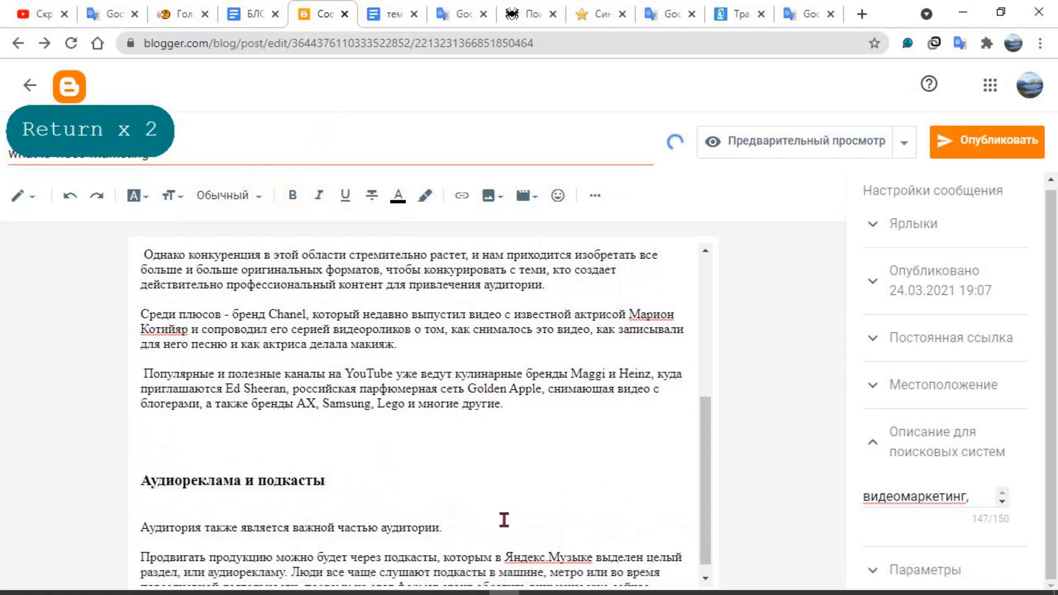
# Apply the "Второстепенный заголовок" style to the sentence "Аудитория также является важной частью аудитории."
pyautogui.moveTo(457, 530); pyautogui.dragTo(146, 502)
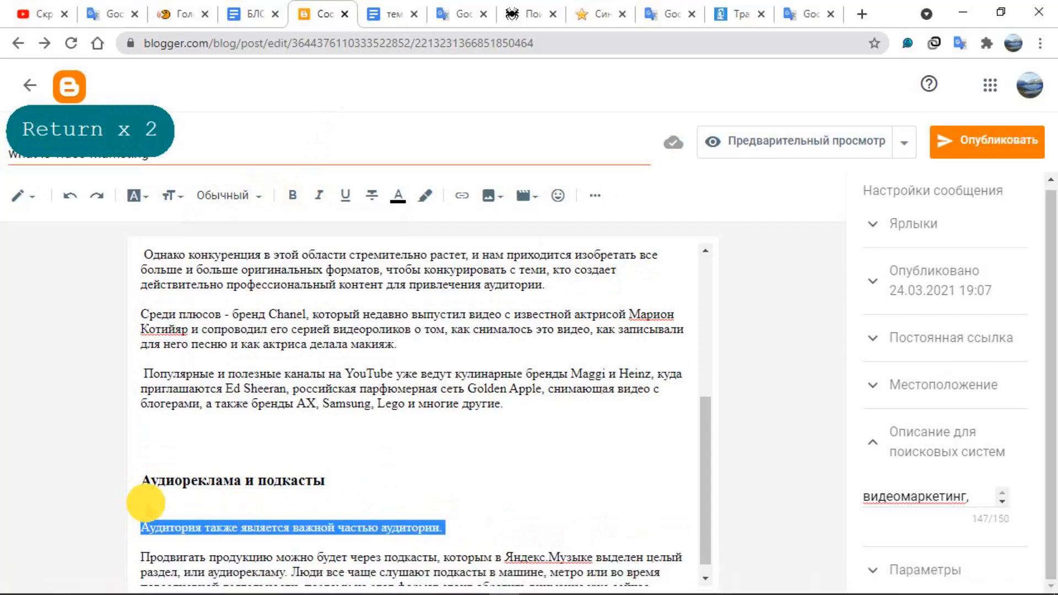
pyautogui.click(250, 194)
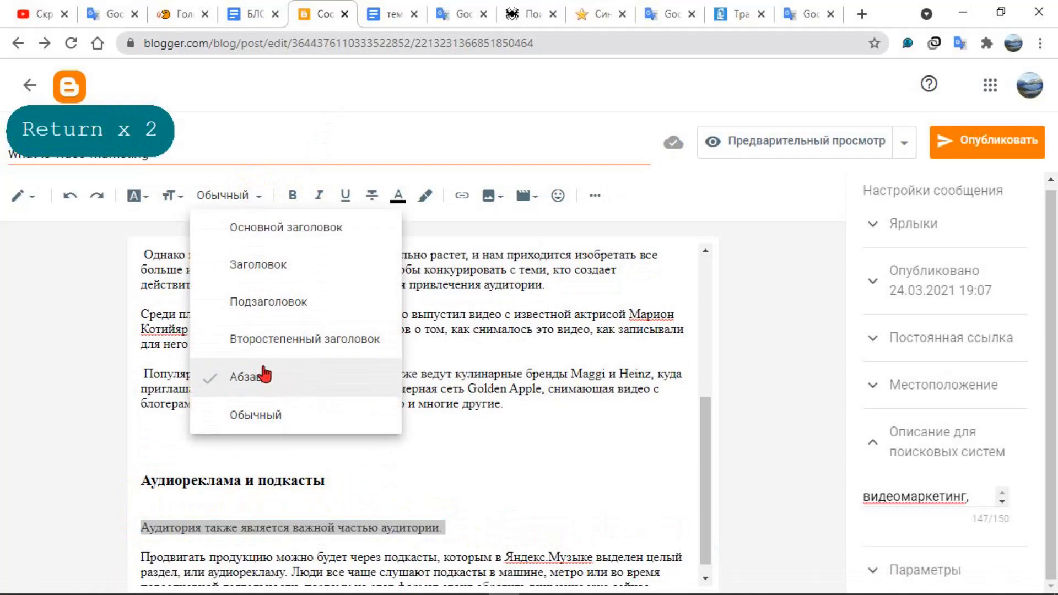
pyautogui.click(281, 345)
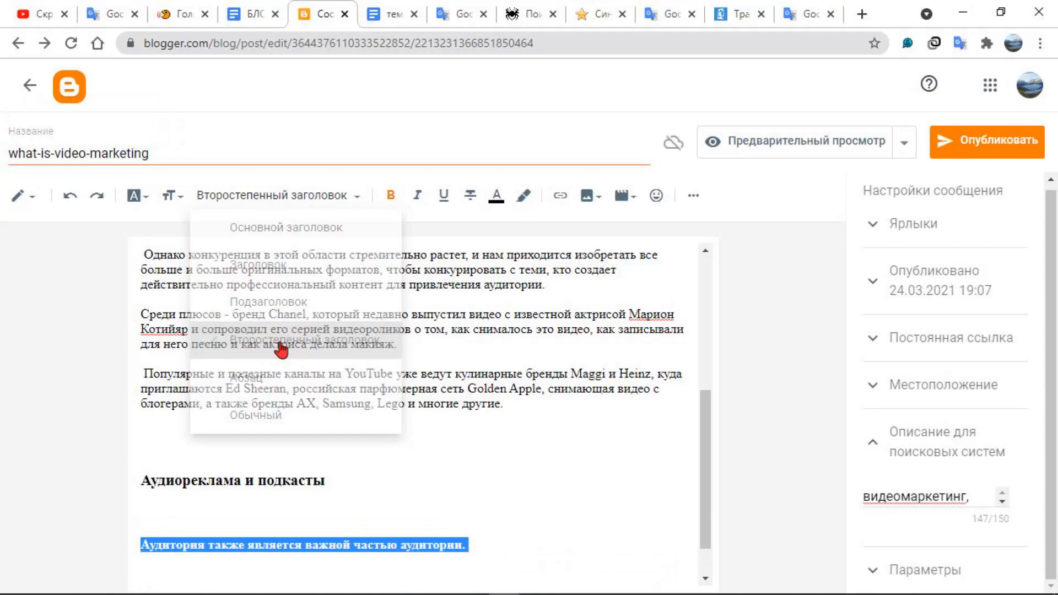
# Apply the "Абзац" style to the last paragraph, beginning "Продвигать продукцию можно будет через подкасты"
pyautogui.scroll(-1, 530, 481)
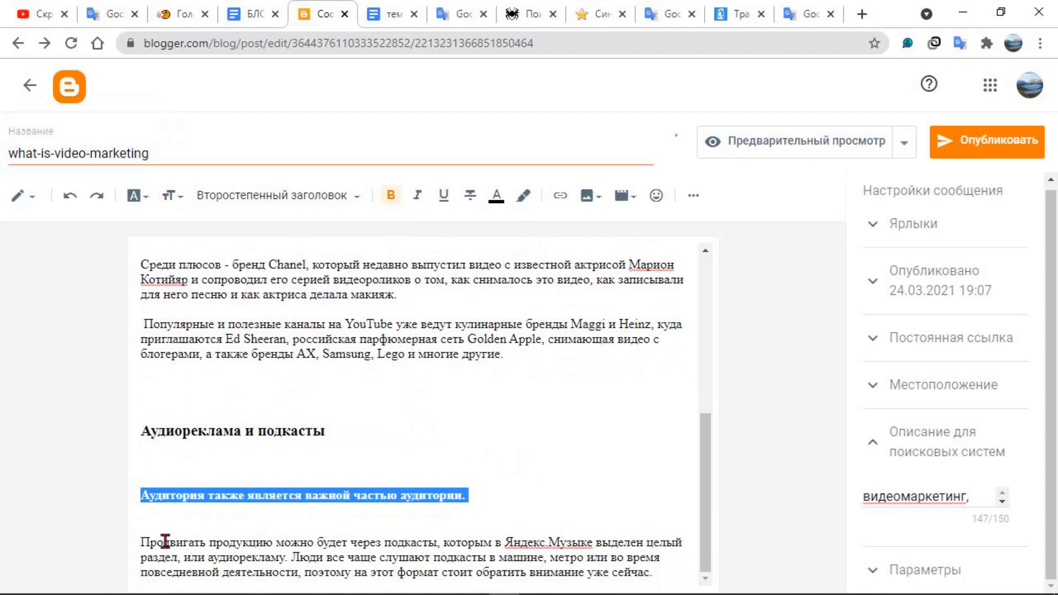
pyautogui.moveTo(142, 542); pyautogui.dragTo(659, 577)
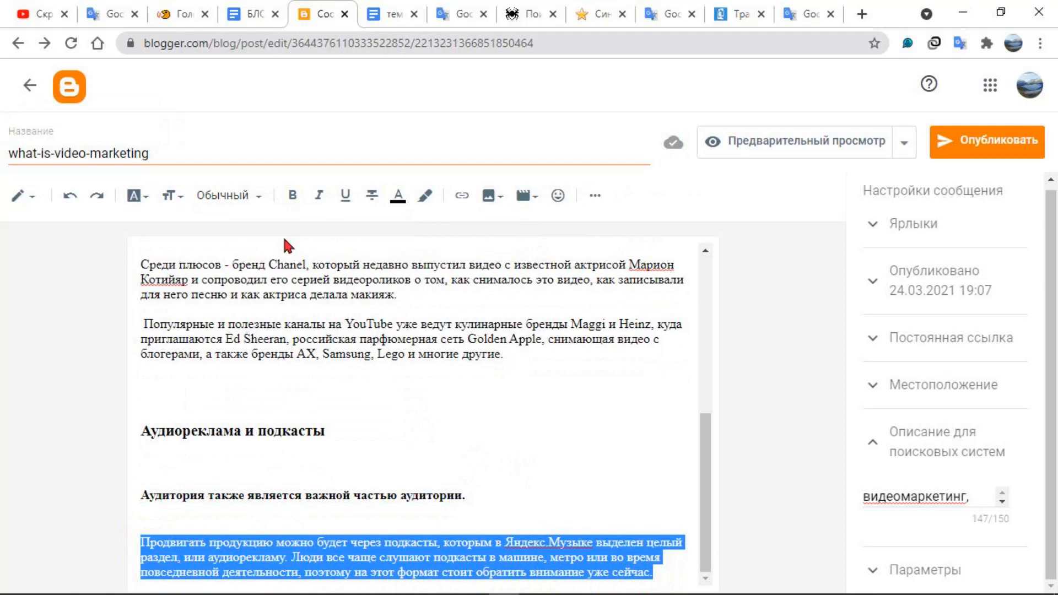
pyautogui.click(258, 197)
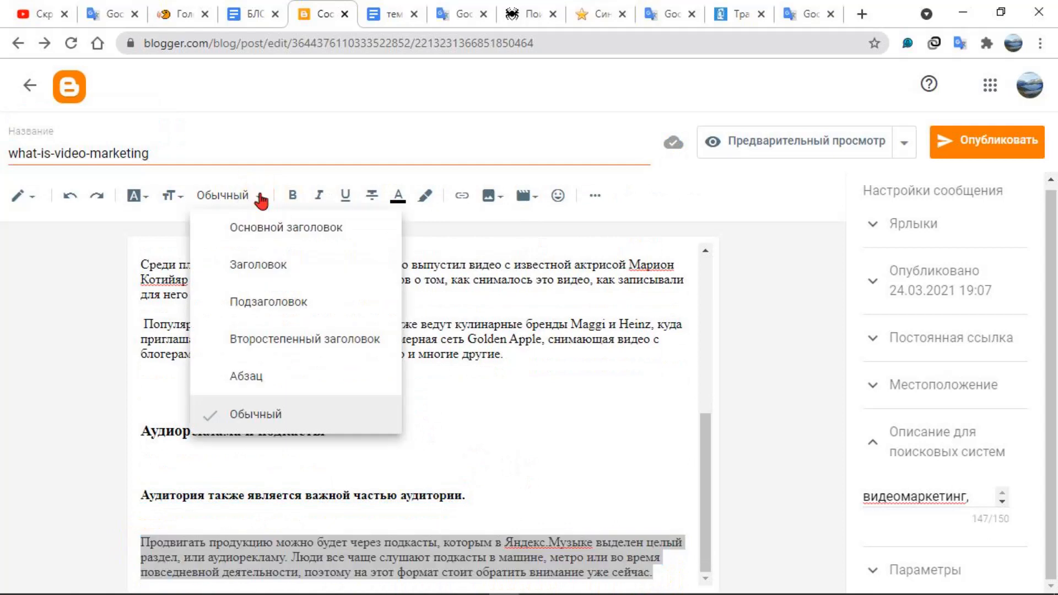
pyautogui.click(259, 383)
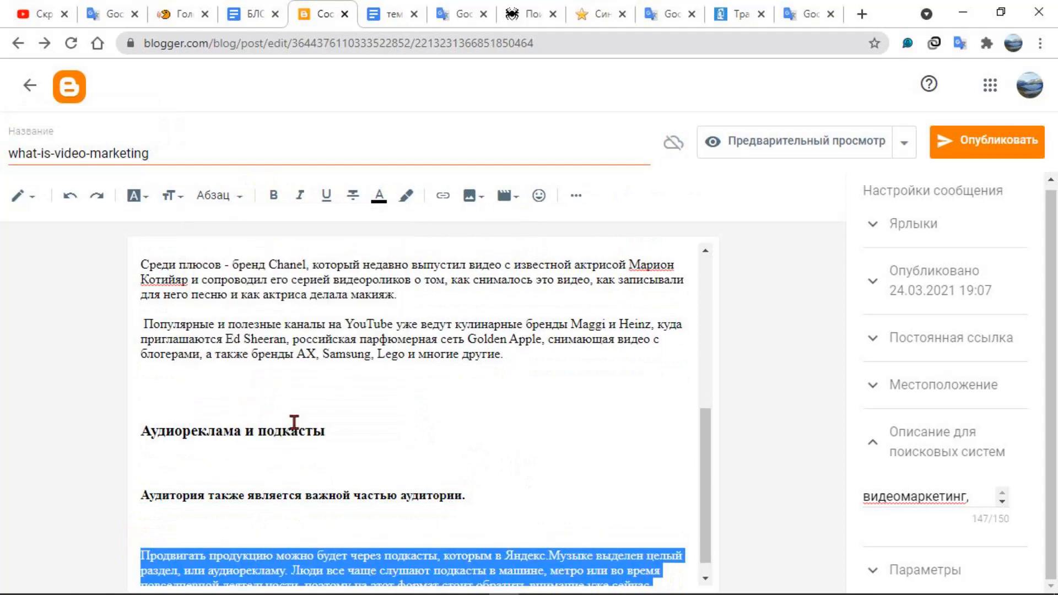
pyautogui.click(167, 300)
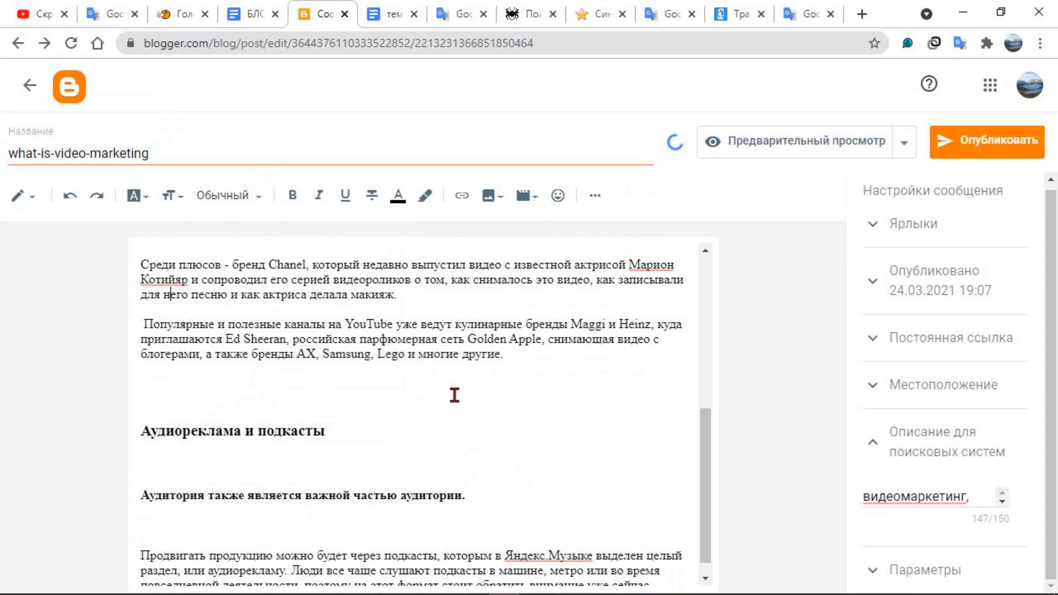
pyautogui.scroll(-1, 492, 416)
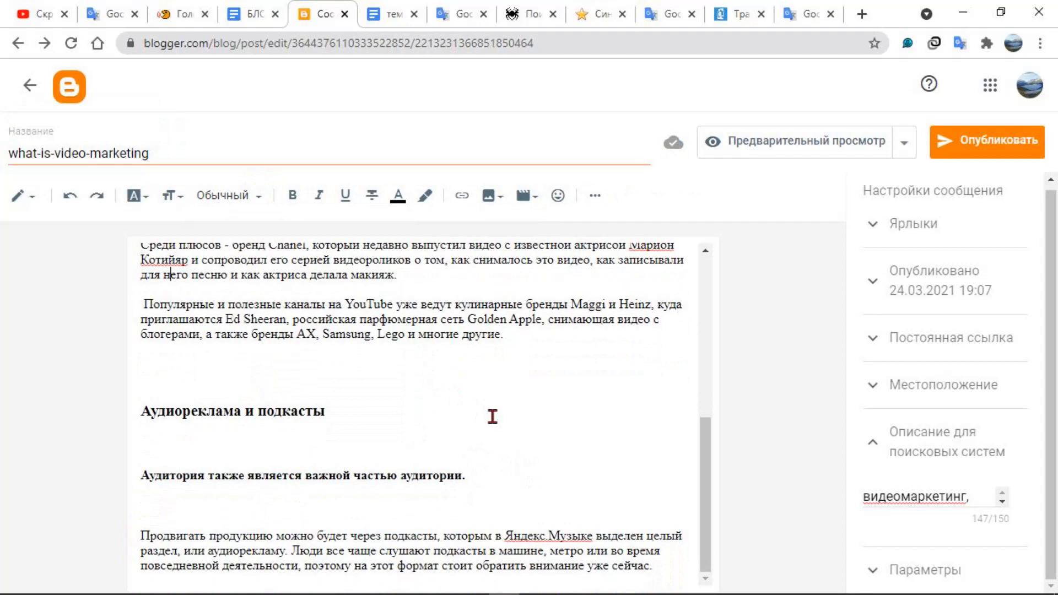
pyautogui.hotkey('shift', 'F9')
pyautogui.hotkey('shift', 'F9')
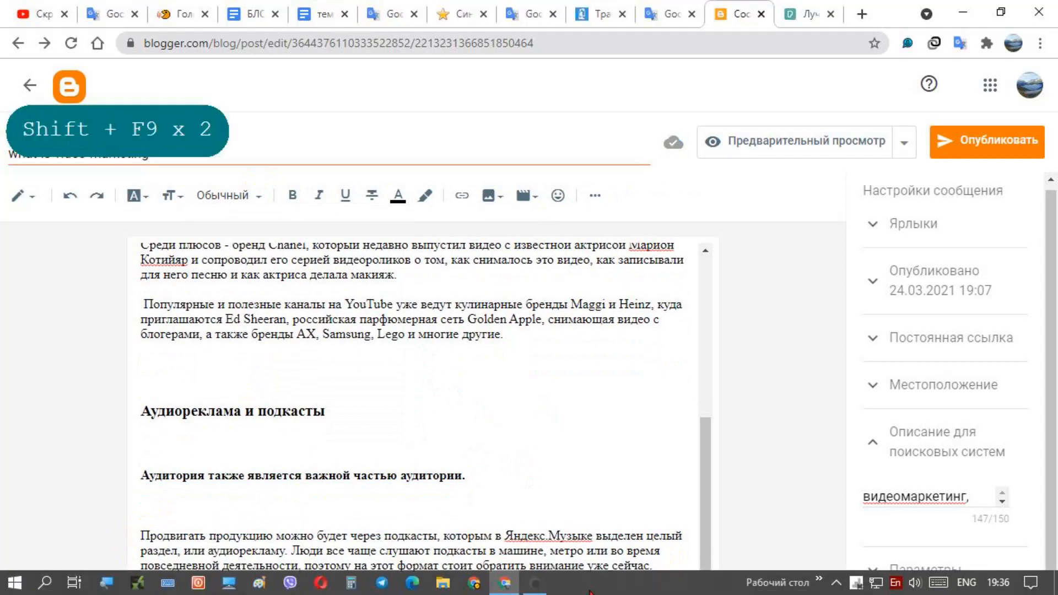
pyautogui.click(532, 583)
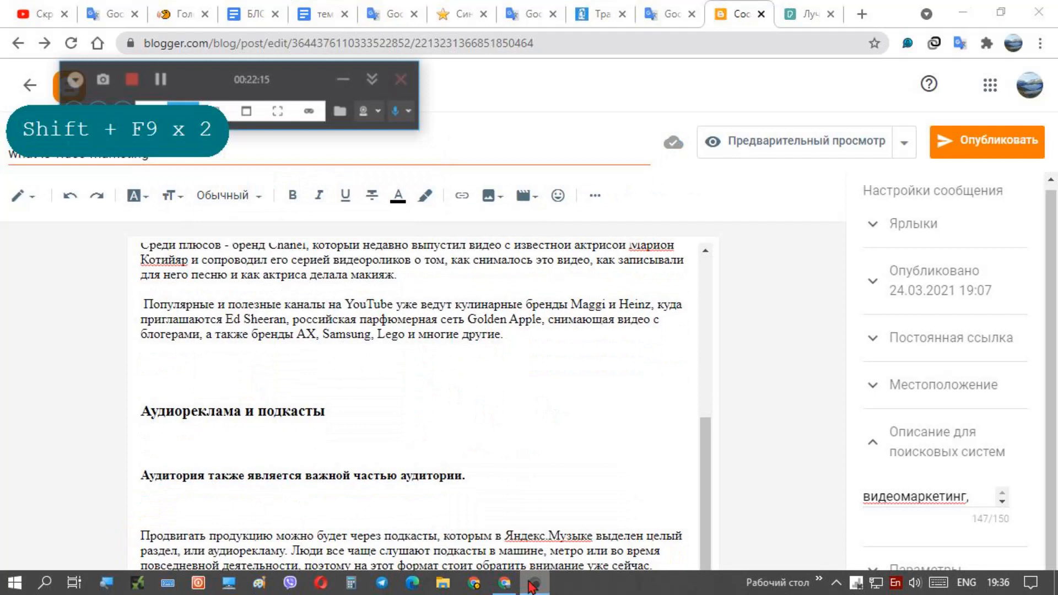
# Switch to the Google Docs outline and highlight the list of six text styles, from the H1 main heading down to "Обычный"
pyautogui.click(532, 583)
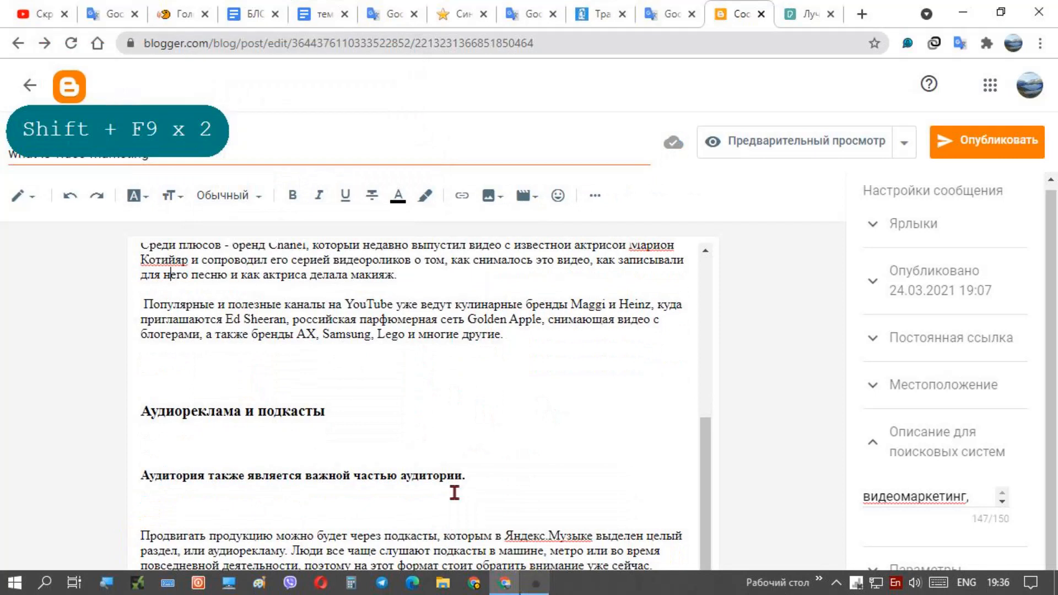
pyautogui.scroll(5, 370, 455)
pyautogui.scroll(2, 370, 455)
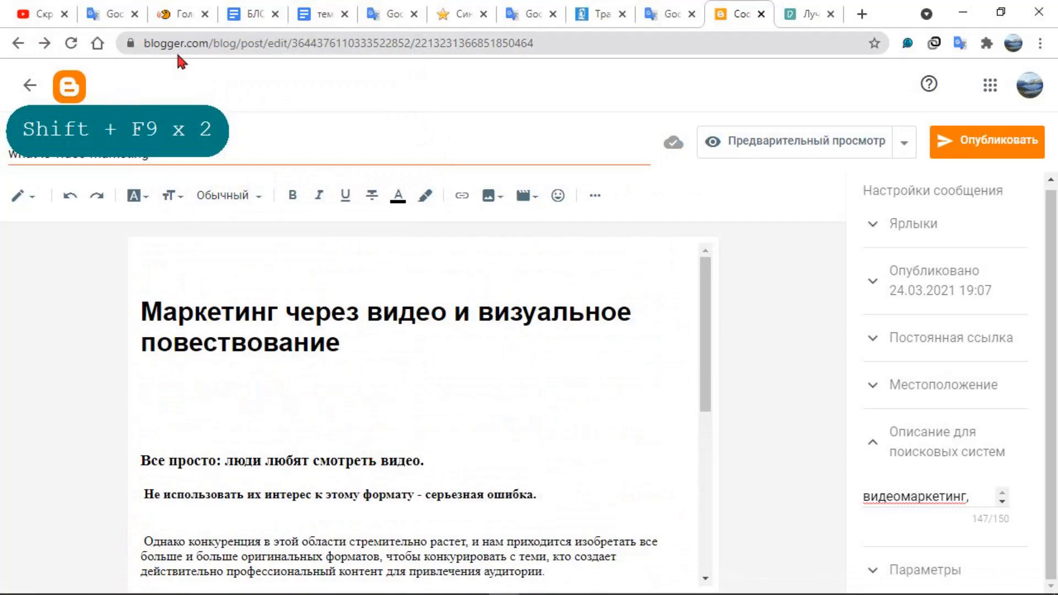
pyautogui.click(259, 17)
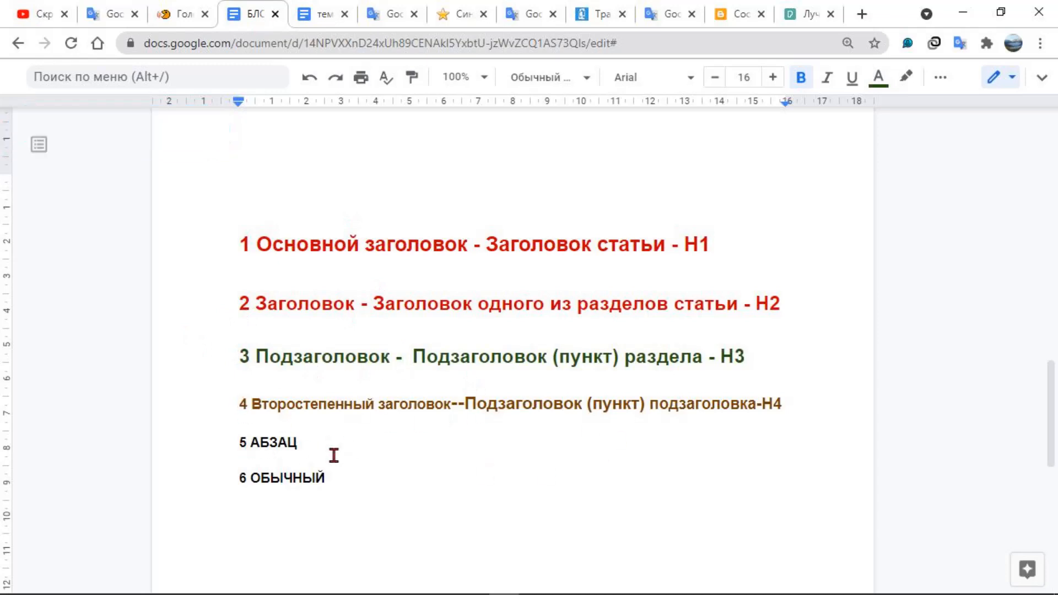
pyautogui.moveTo(427, 500); pyautogui.dragTo(222, 243)
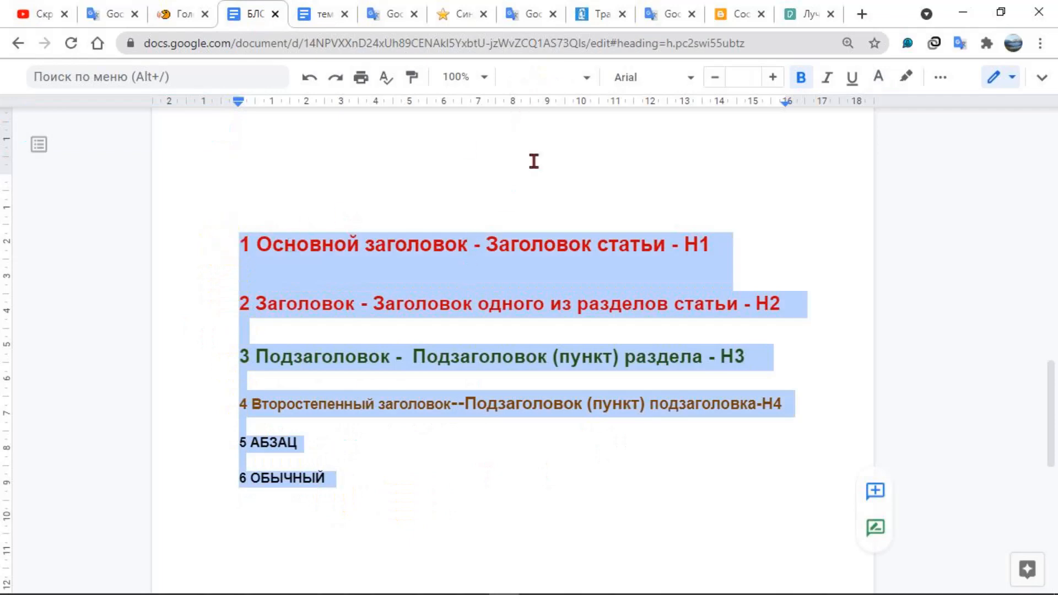
# Return to the Blogger post and review its heading, subheading, minor heading and paragraph structure from beginning to end
pyautogui.click(728, 21)
pyautogui.scroll(-5, 399, 358)
pyautogui.scroll(-2, 400, 358)
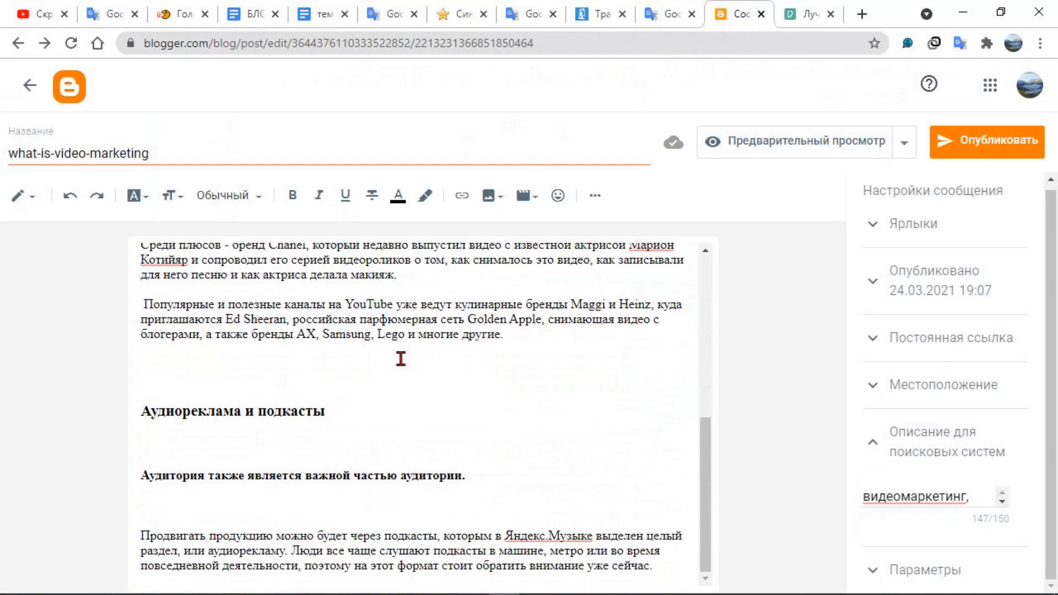
pyautogui.scroll(5, 400, 359)
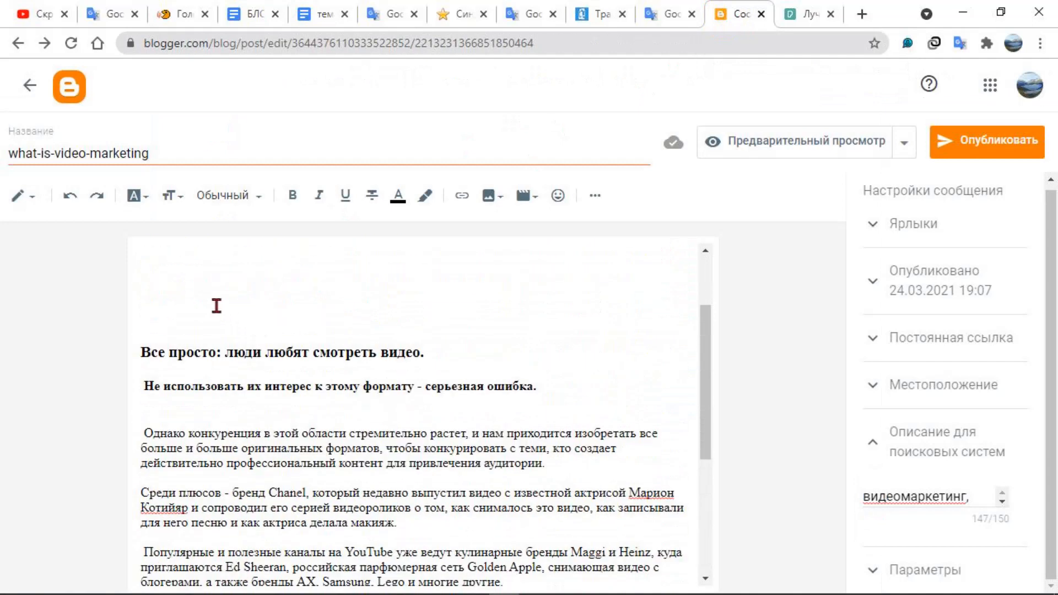
pyautogui.scroll(2, 386, 347)
pyautogui.scroll(-3, 391, 407)
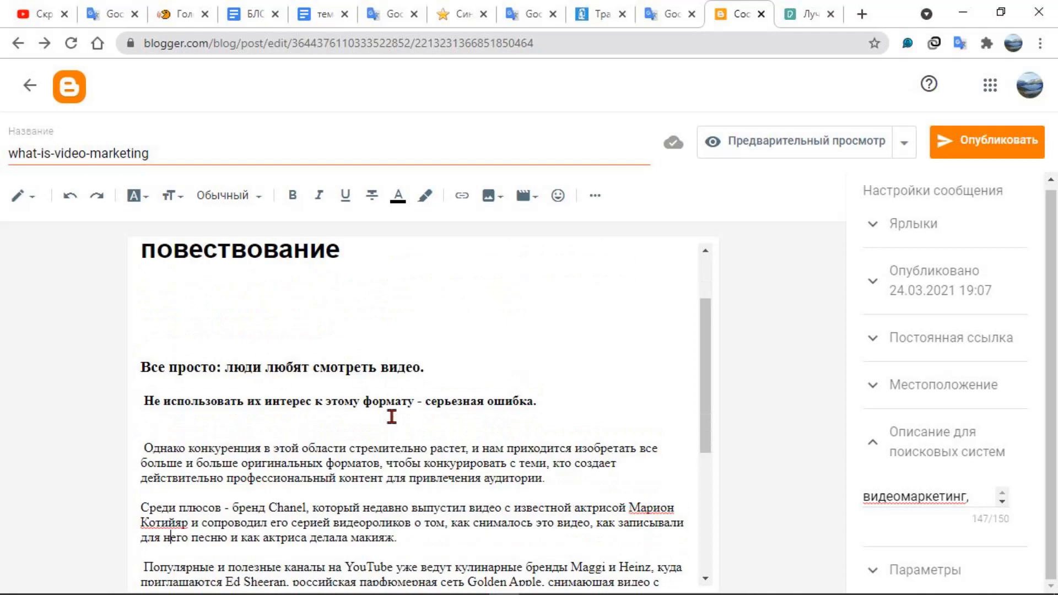
pyautogui.scroll(3, 391, 416)
pyautogui.scroll(-2, 309, 400)
pyautogui.scroll(1, 309, 401)
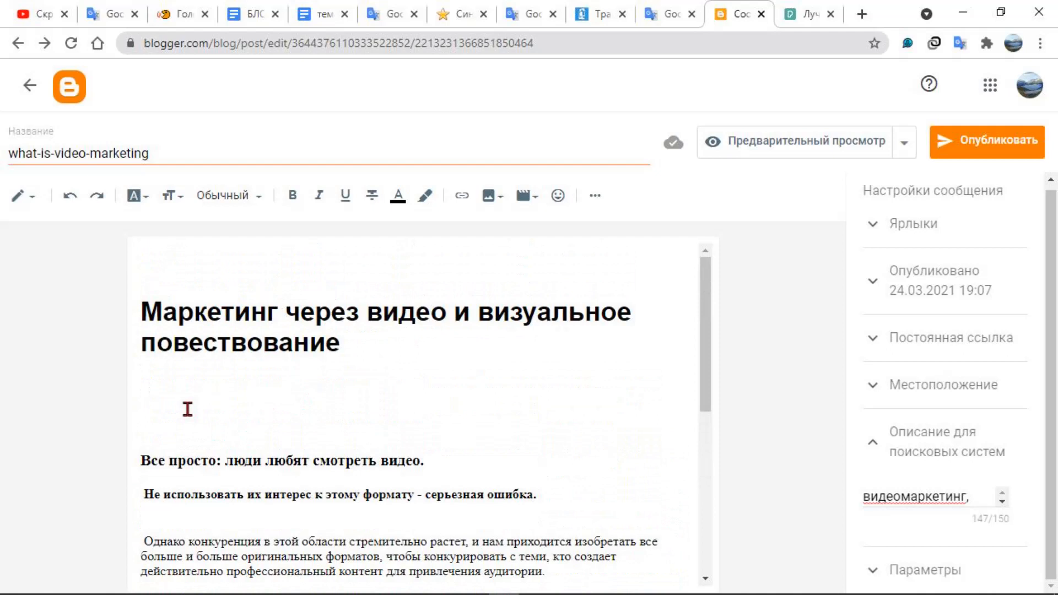
pyautogui.scroll(-2, 364, 437)
pyautogui.scroll(2, 364, 438)
# Download the Pexels photo of hands typing on a laptop, choosing the "Изображения" folder as the save location
pyautogui.click(814, 9)
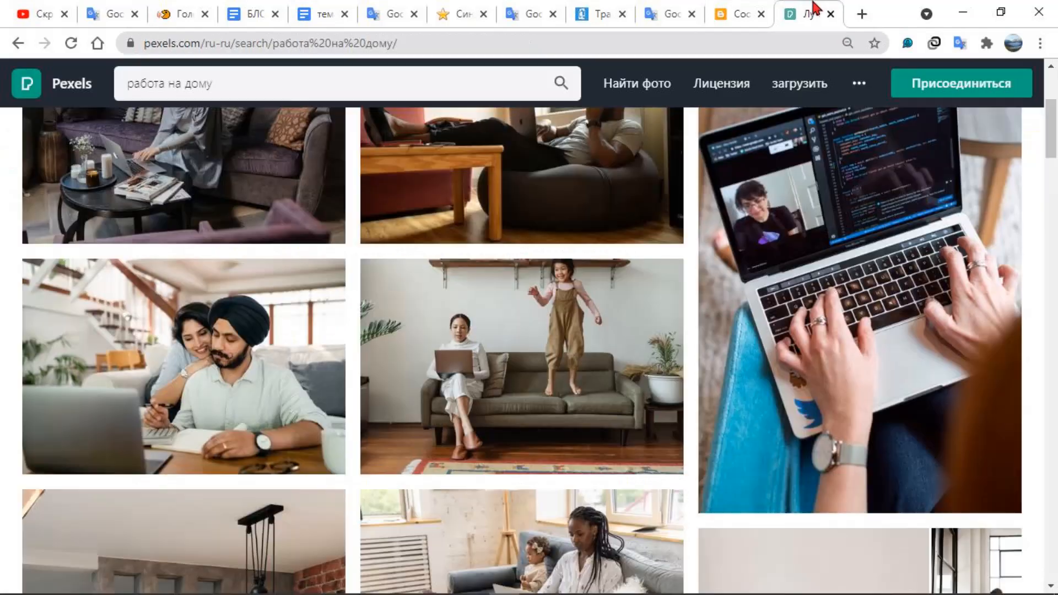
pyautogui.moveTo(821, 429)
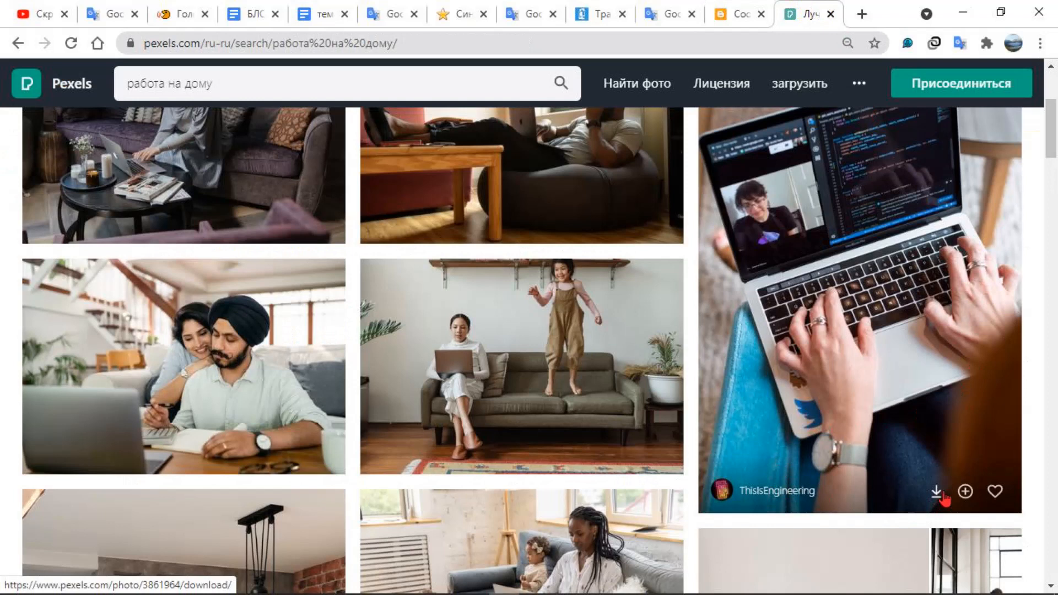
pyautogui.click(943, 495)
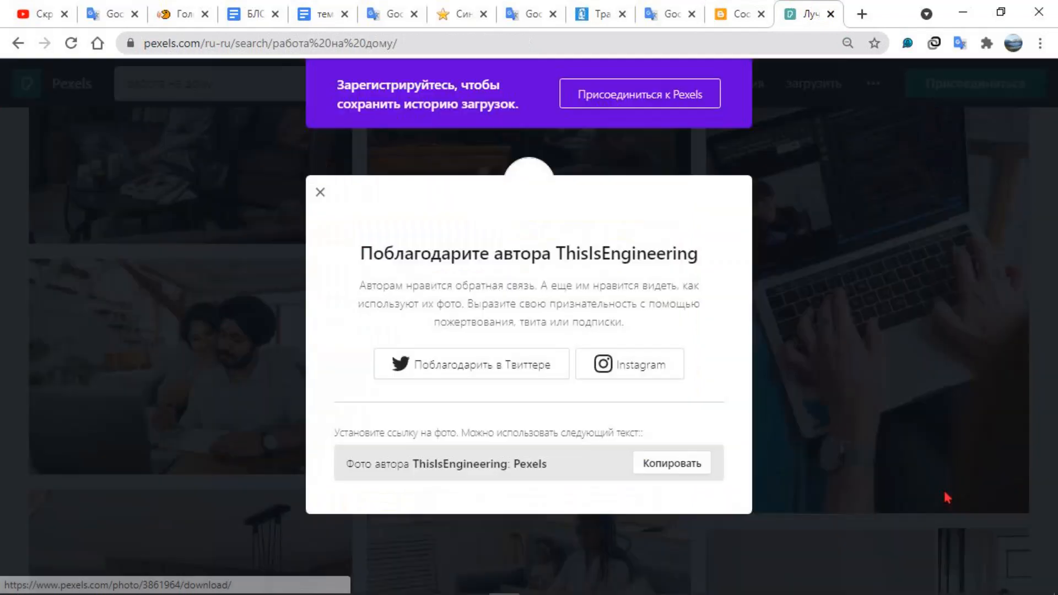
pyautogui.click(892, 443)
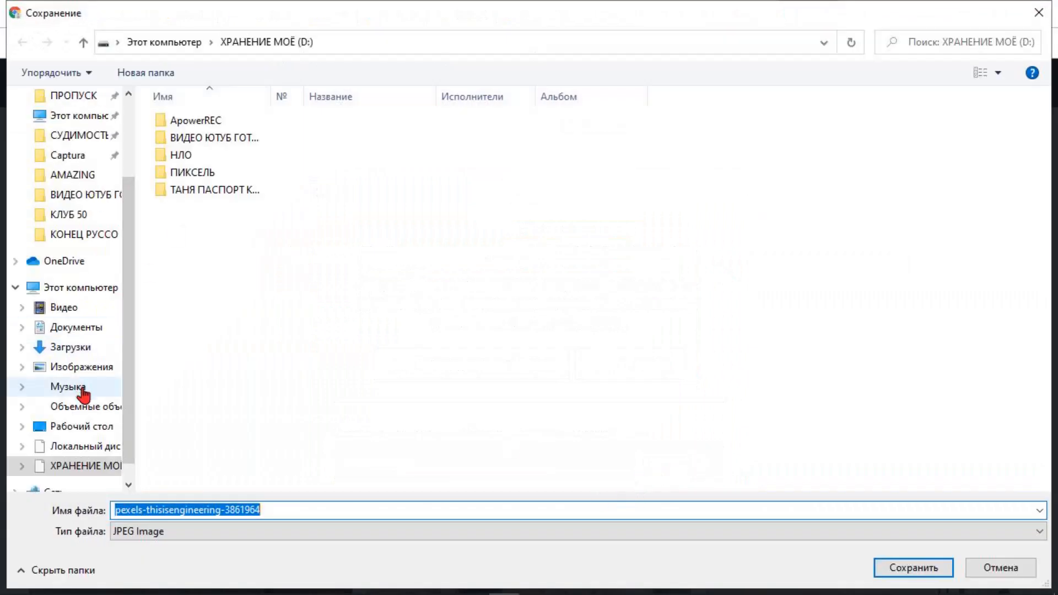
pyautogui.click(79, 370)
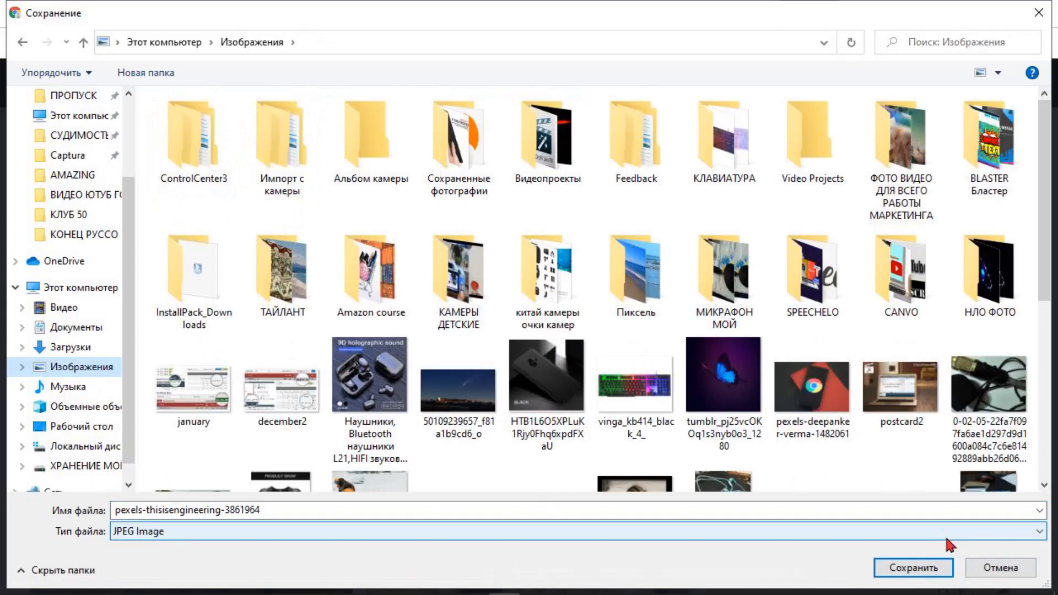
pyautogui.hotkey('shift', 'F9')
pyautogui.hotkey('shift', 'F9')
pyautogui.hotkey('shift', 'F9')
pyautogui.hotkey('shift', 'F9')
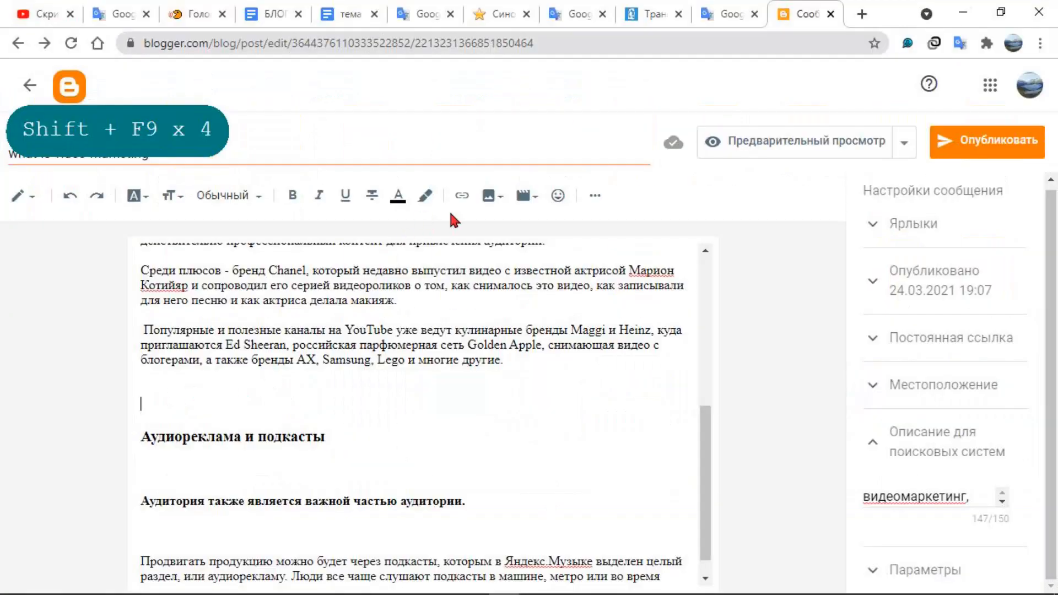
# Go over the gaps around "Аудиореклама и подкасты" and the sentence below it in the Blogger post as possible places for a picture
pyautogui.click(152, 402)
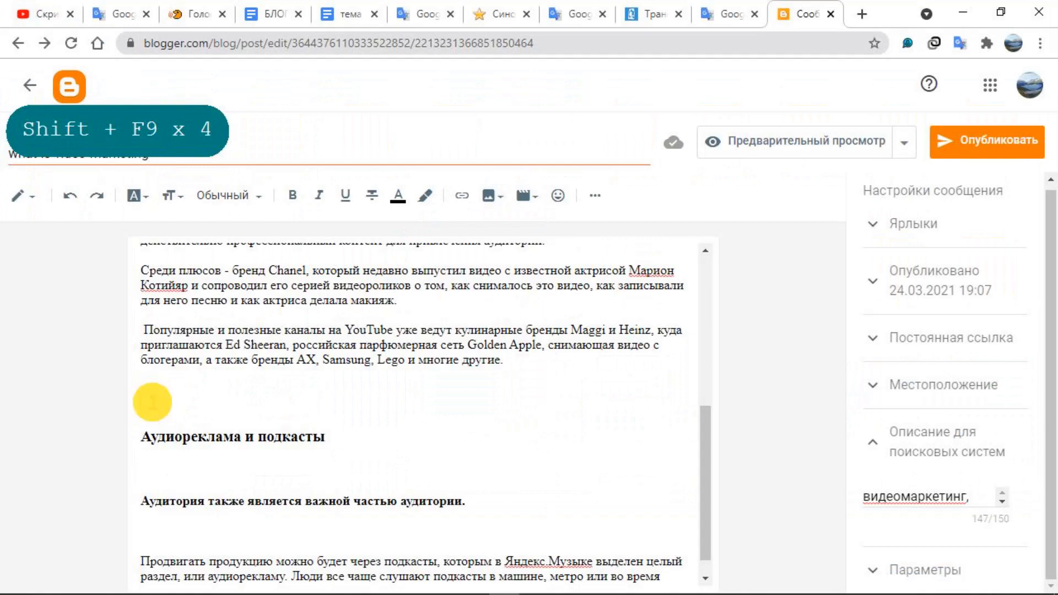
pyautogui.click(268, 427)
pyautogui.click(354, 428)
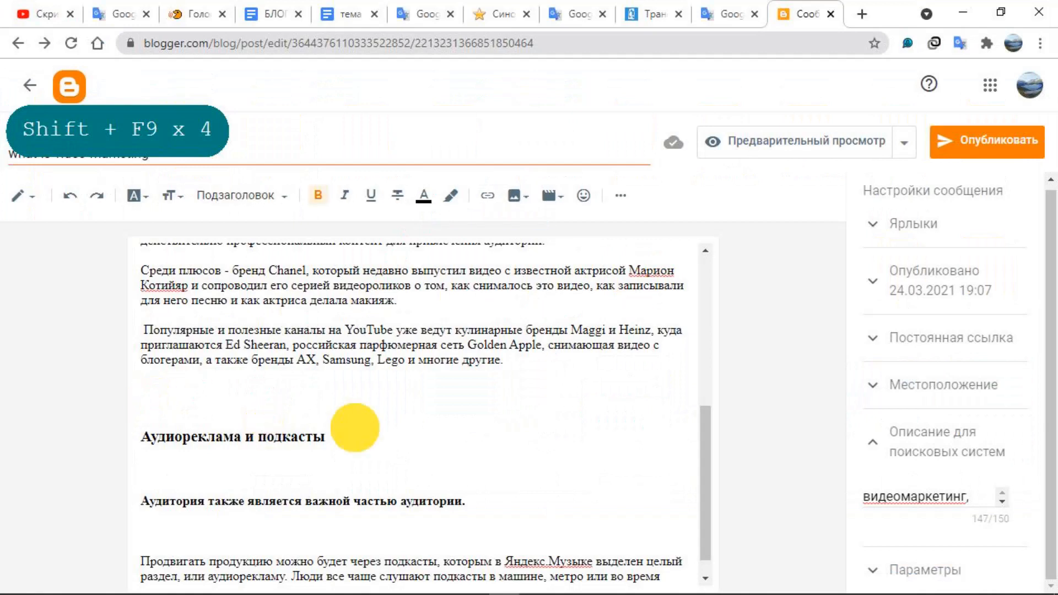
pyautogui.scroll(-1, 373, 441)
pyautogui.click(486, 471)
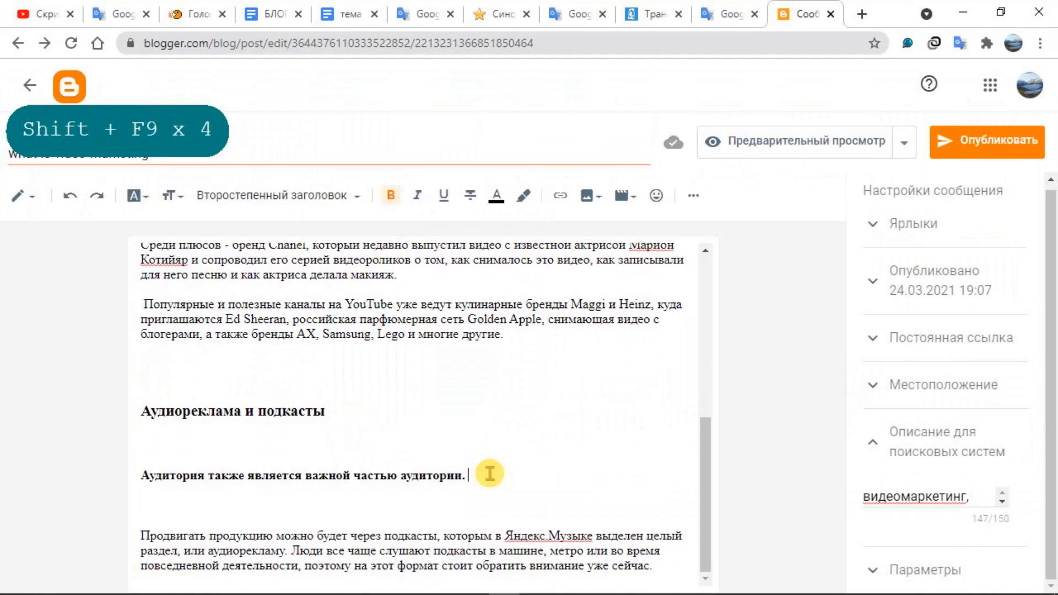
pyautogui.click(336, 388)
pyautogui.click(244, 368)
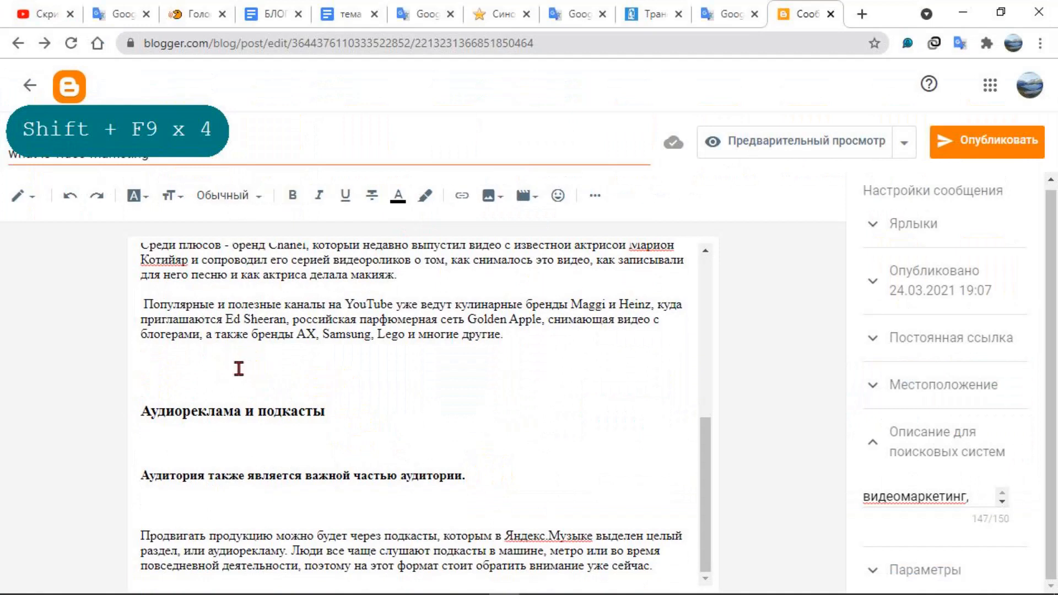
pyautogui.click(179, 367)
pyautogui.scroll(3, 403, 377)
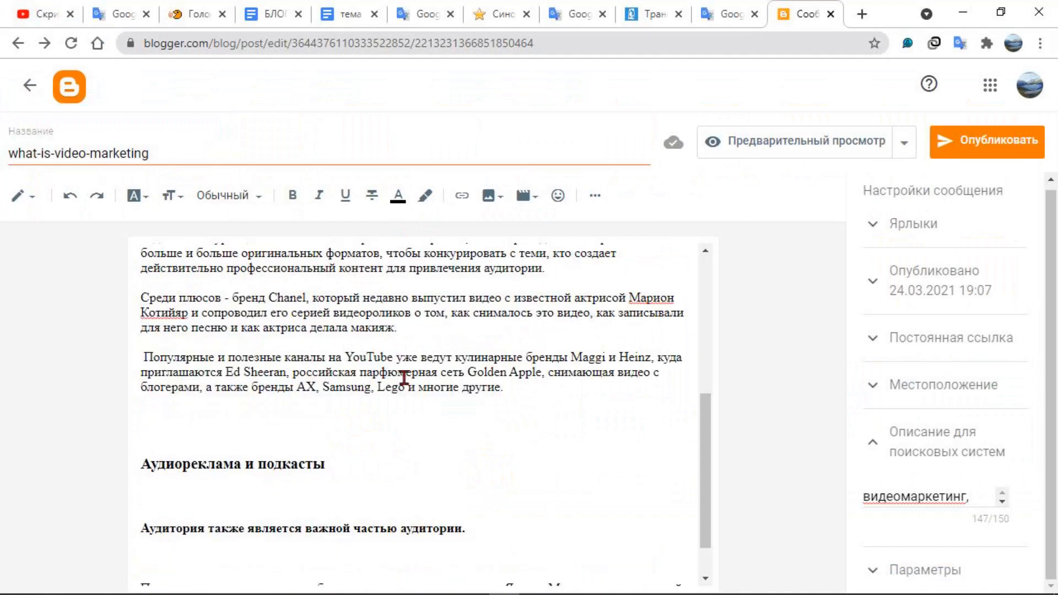
# Add six blank lines between the Chanel paragraph and the paragraph beginning "Популярные и полезные каналы на YouTube"
pyautogui.click(434, 438)
pyautogui.click(428, 451)
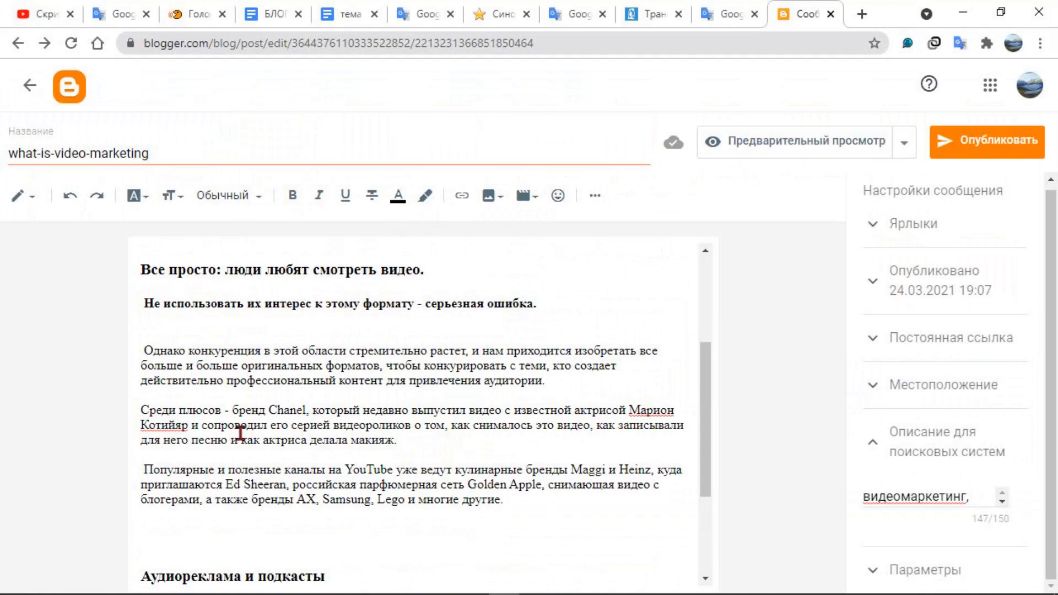
pyautogui.press('Return')
pyautogui.press('Return')
pyautogui.press('Return')
pyautogui.press('Return')
pyautogui.press('Return')
pyautogui.press('Return')
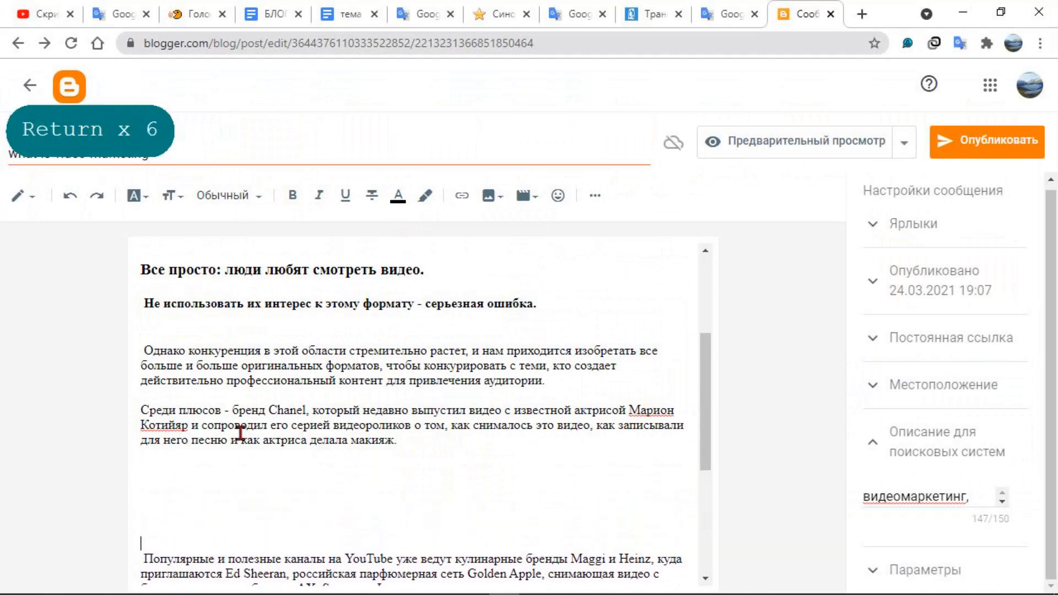
# Upload the image "Фото автора Canva Studio Pexels1" from the computer for the blank space below the Chanel paragraph
pyautogui.click(174, 485)
pyautogui.click(493, 197)
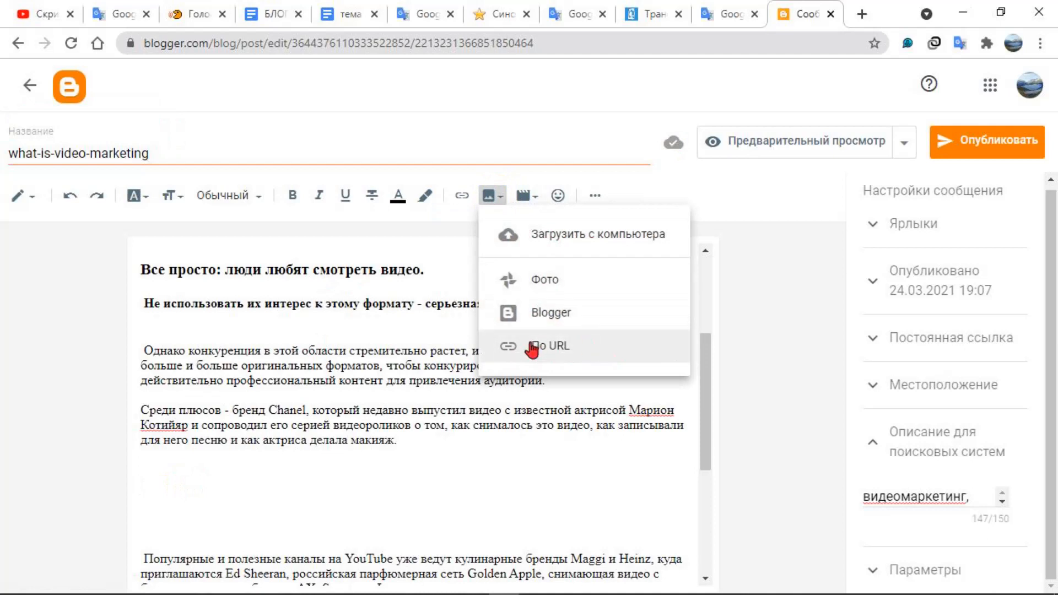
pyautogui.click(570, 235)
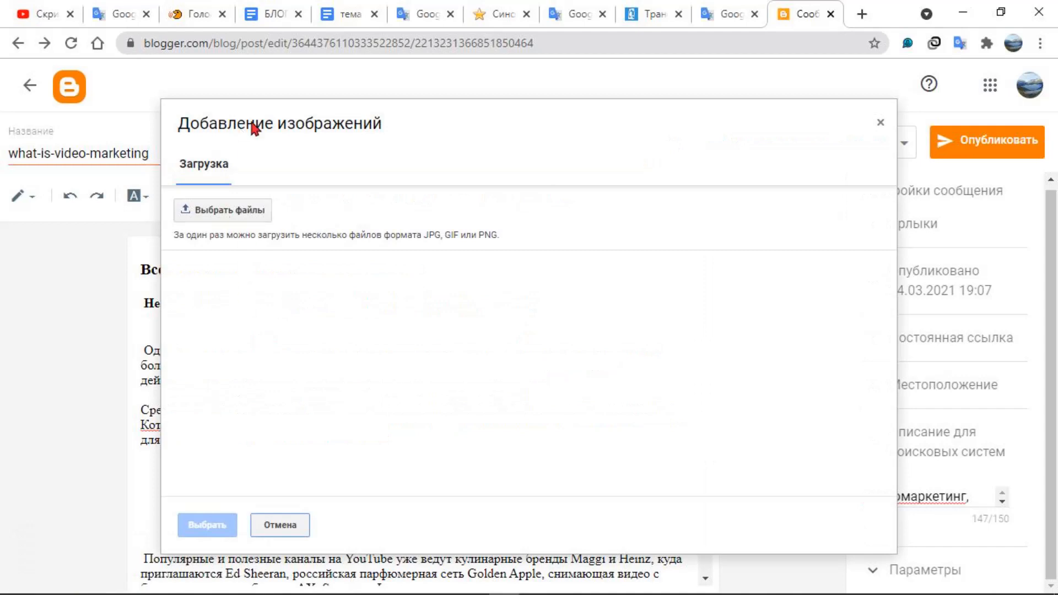
pyautogui.click(211, 210)
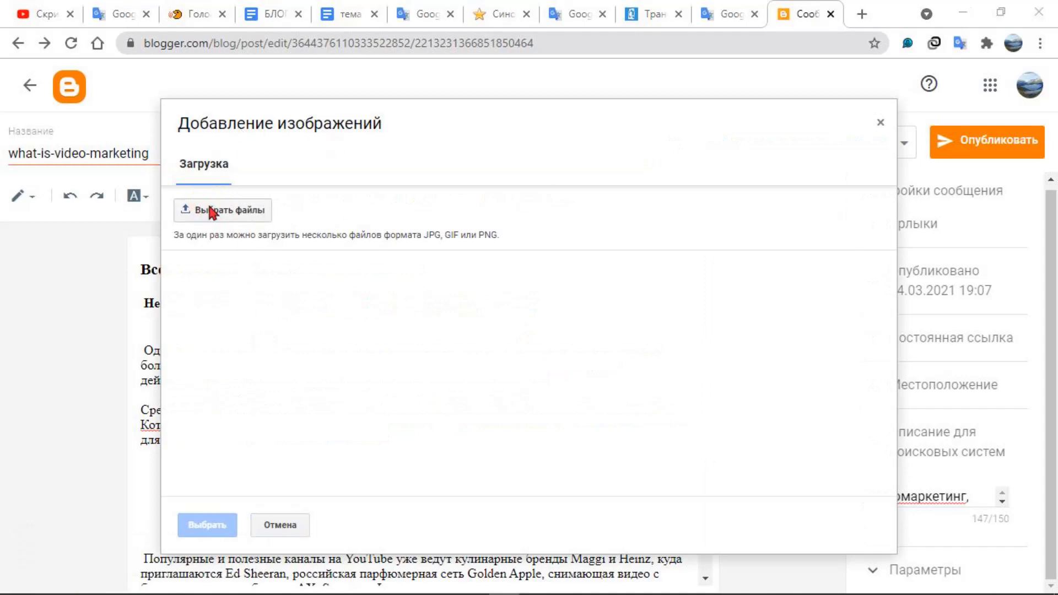
pyautogui.scroll(-2, 386, 308)
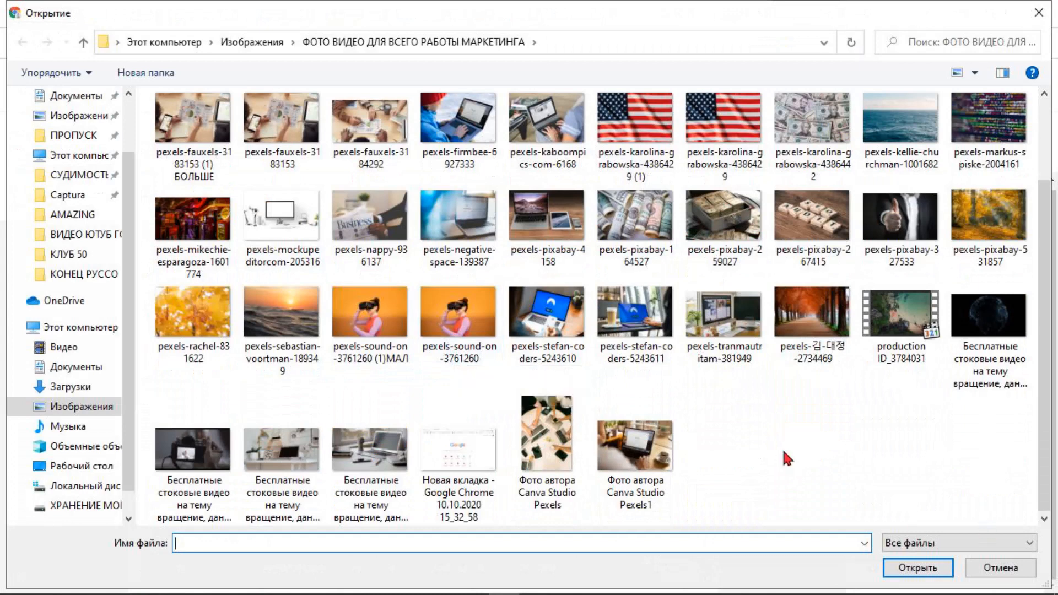
pyautogui.scroll(2, 785, 452)
pyautogui.scroll(-2, 785, 452)
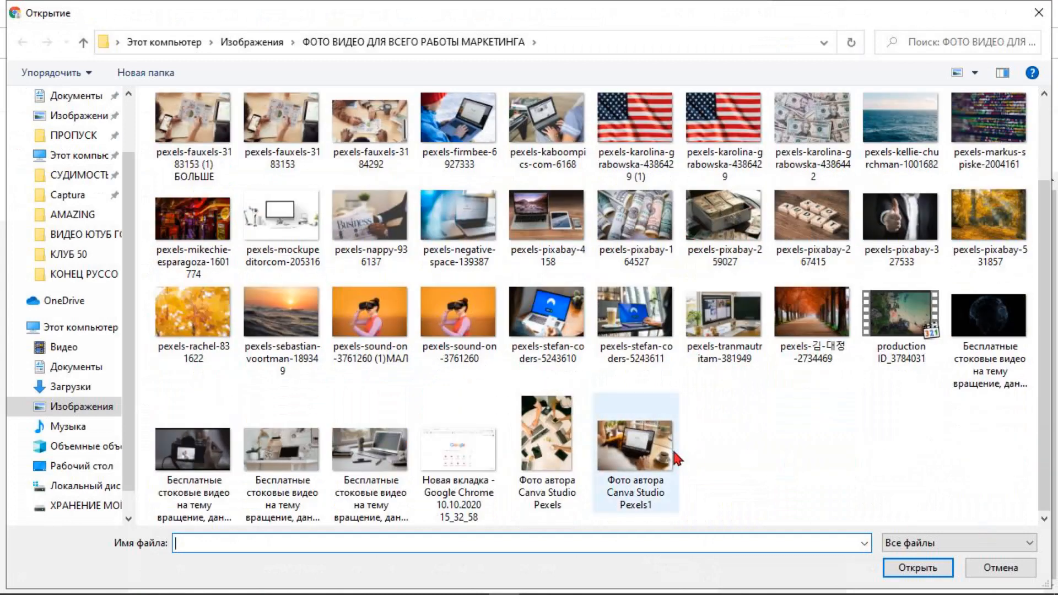
pyautogui.click(642, 467)
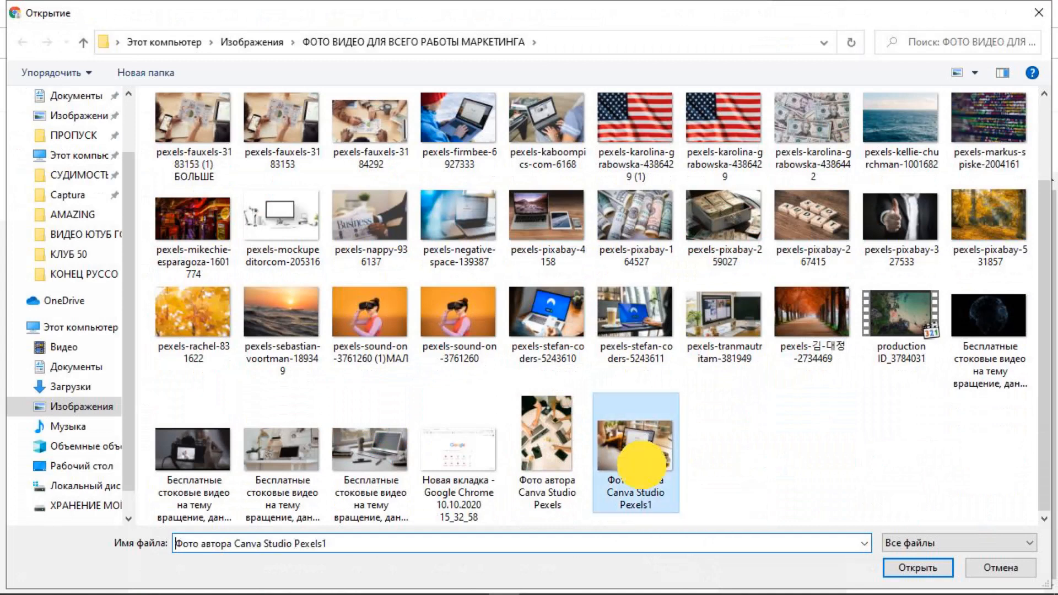
pyautogui.moveTo(642, 464); pyautogui.dragTo(638, 466)
pyautogui.click(631, 450)
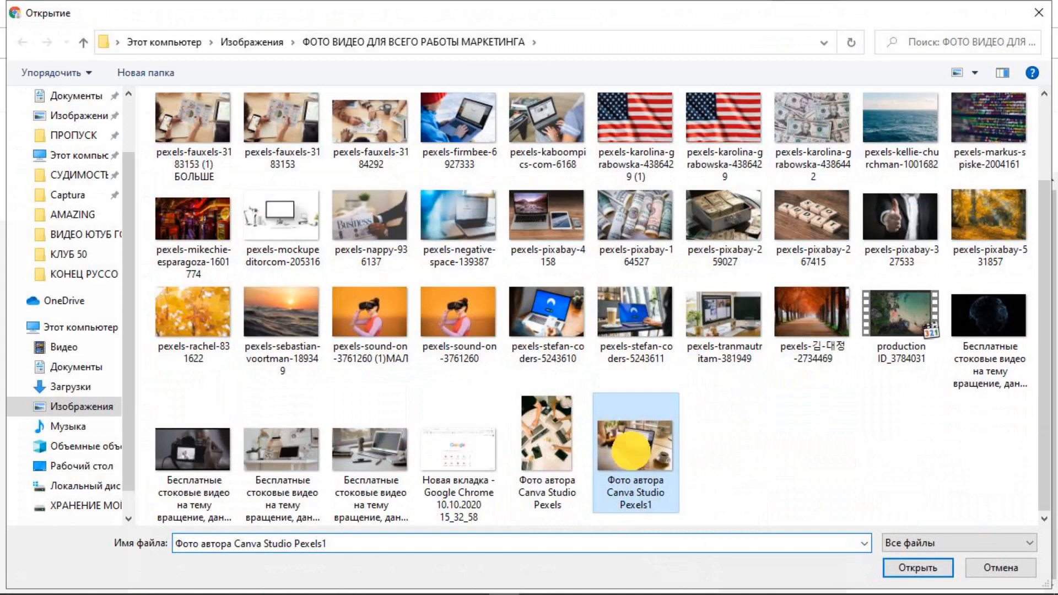
pyautogui.click(900, 565)
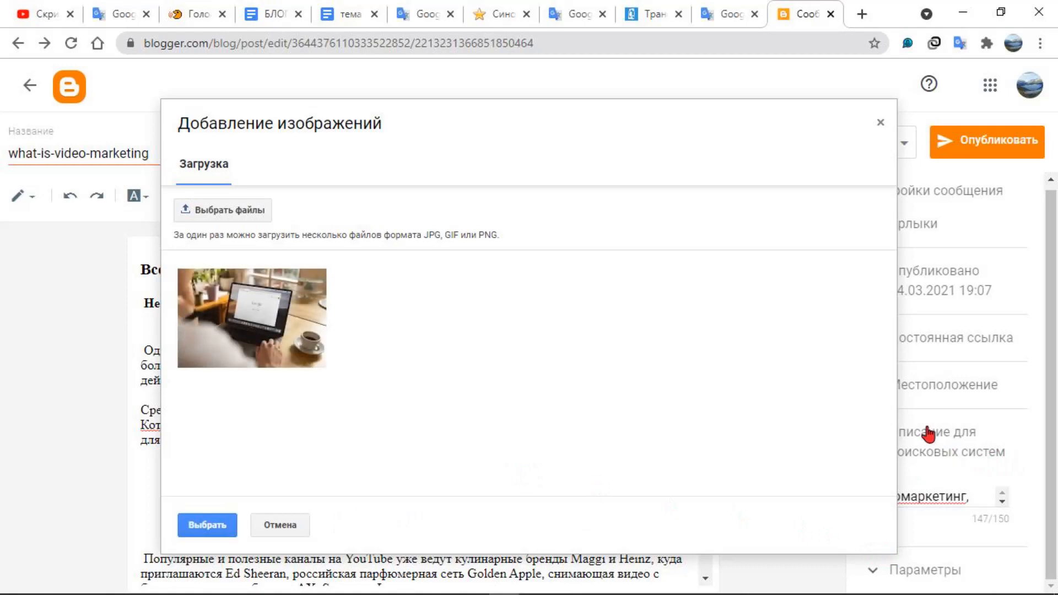
# Select the uploaded laptop photo and insert it into the post above the paragraph about YouTube channels
pyautogui.click(249, 325)
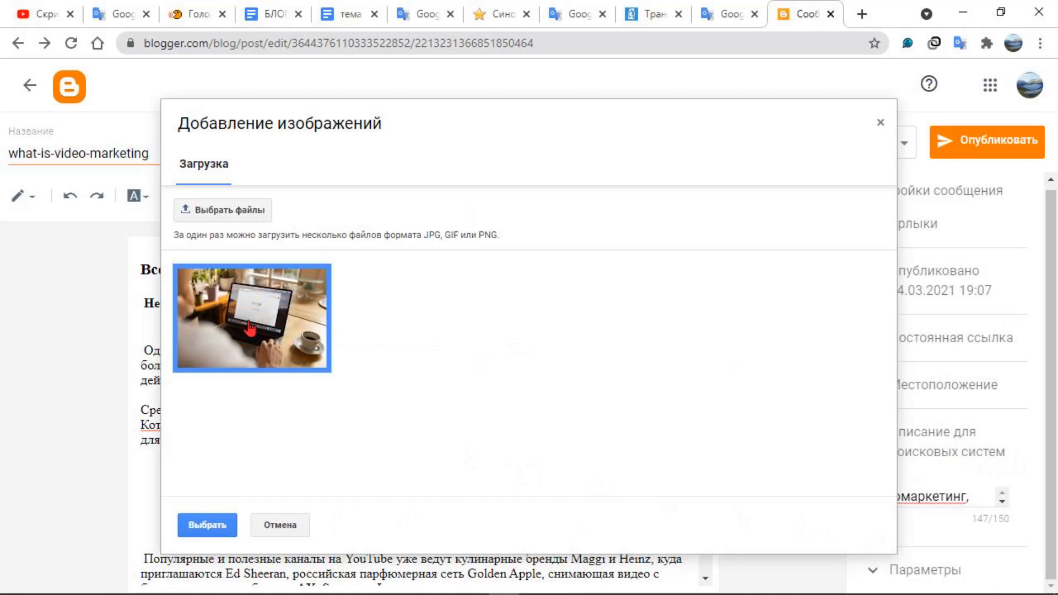
pyautogui.click(212, 524)
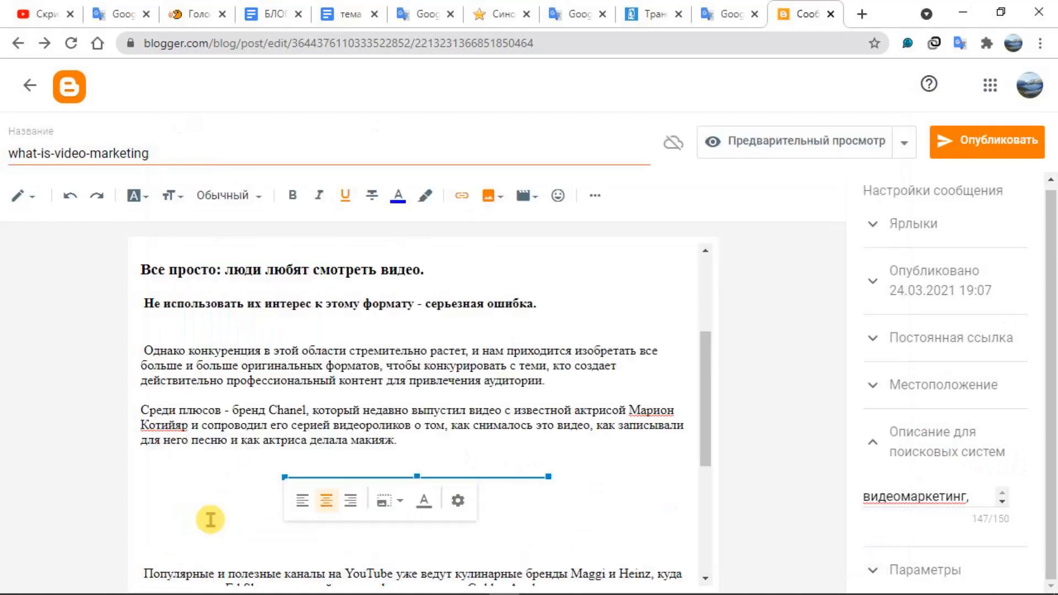
pyautogui.scroll(-4, 198, 495)
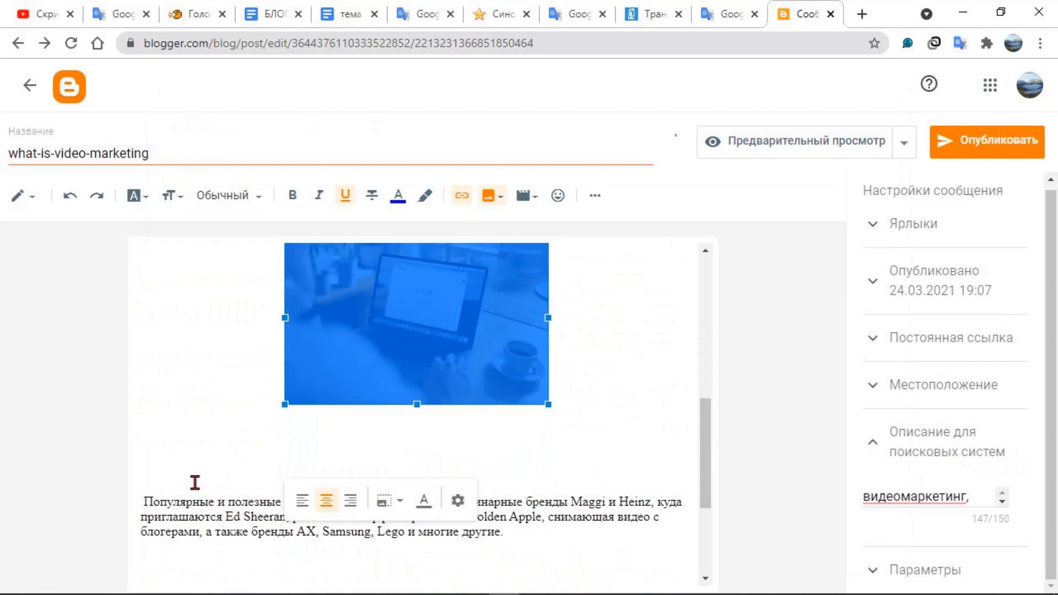
# Review the size options offered for the inserted laptop photo and leave its size as it is
pyautogui.click(597, 328)
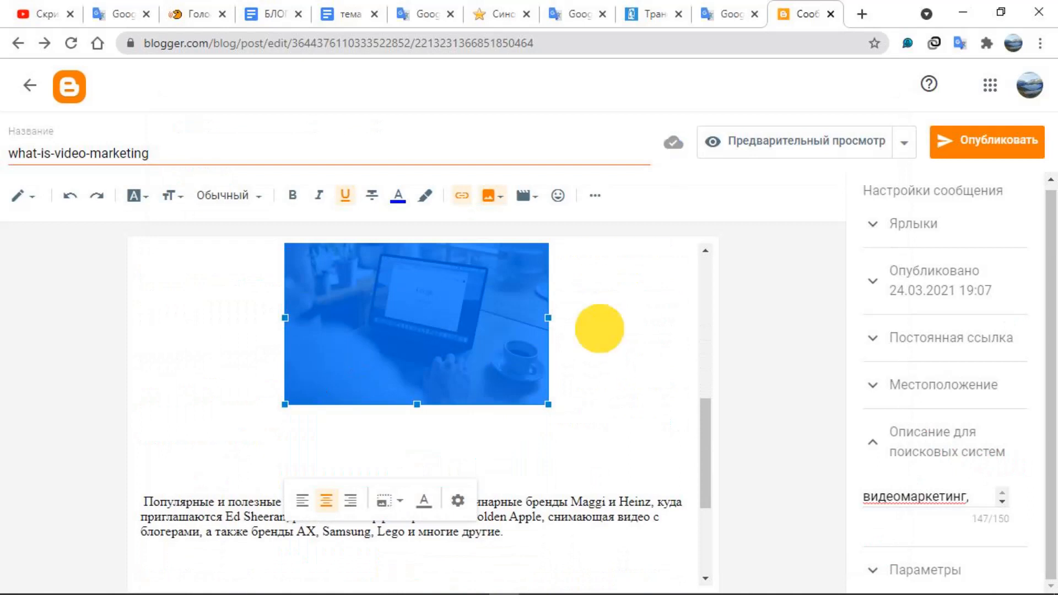
pyautogui.click(391, 340)
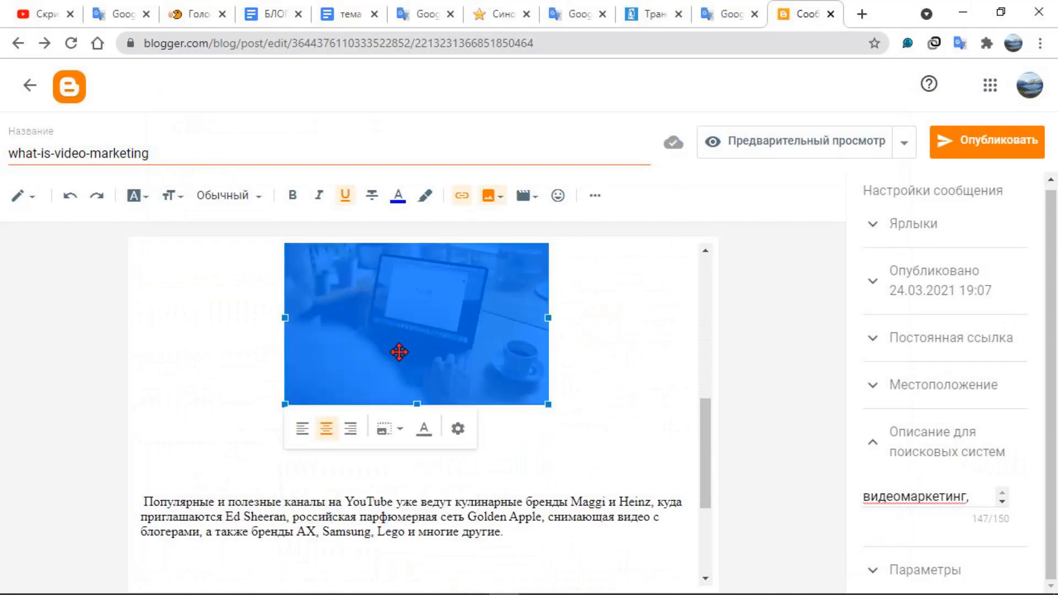
pyautogui.click(401, 435)
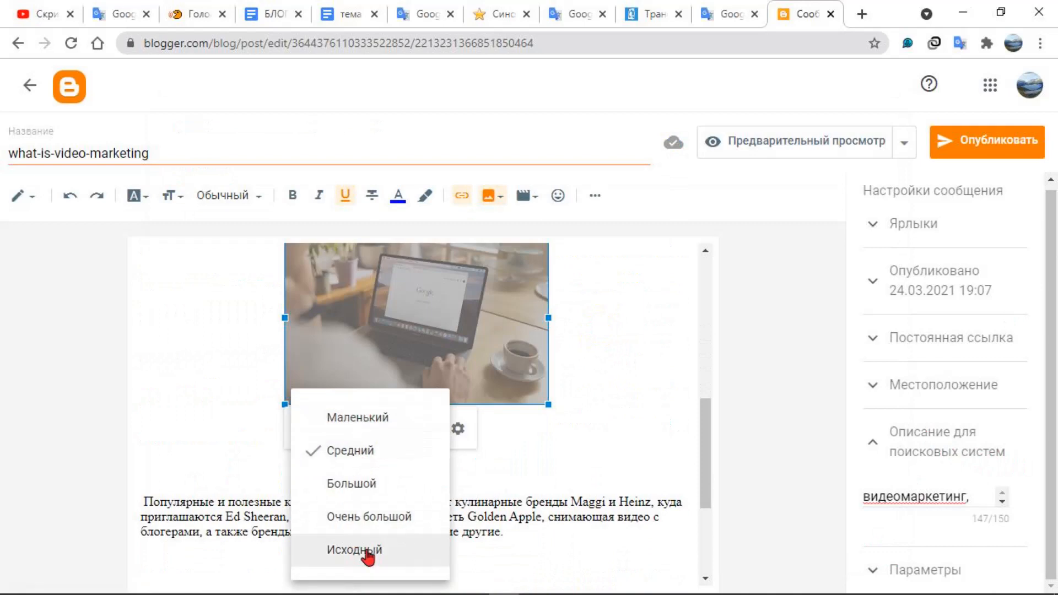
pyautogui.click(645, 358)
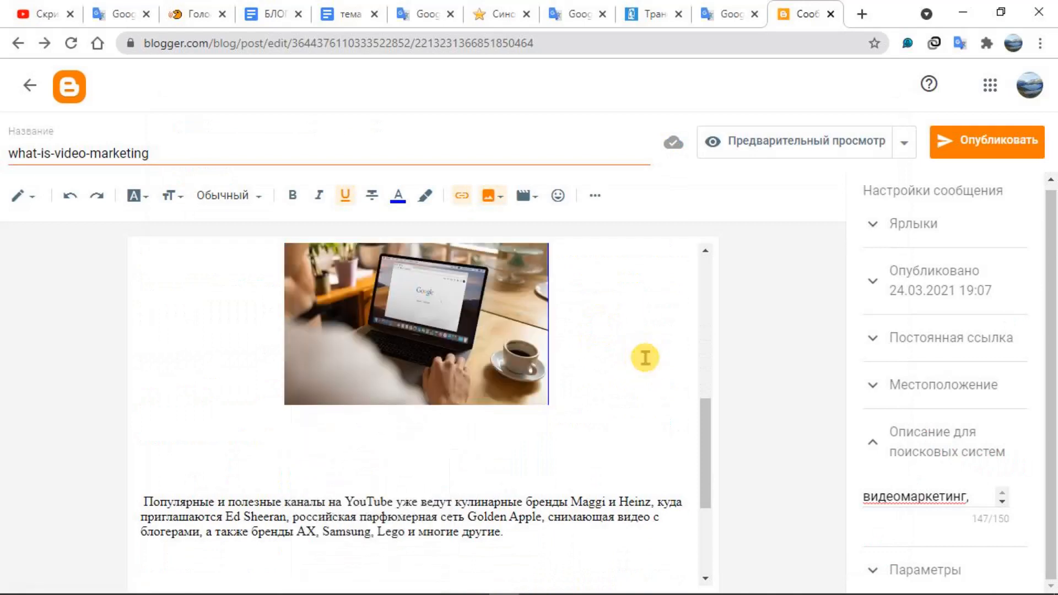
# Look over the post from the laptop photo up to the main heading for text suited to describing the image
pyautogui.scroll(4, 621, 392)
pyautogui.scroll(-3, 621, 391)
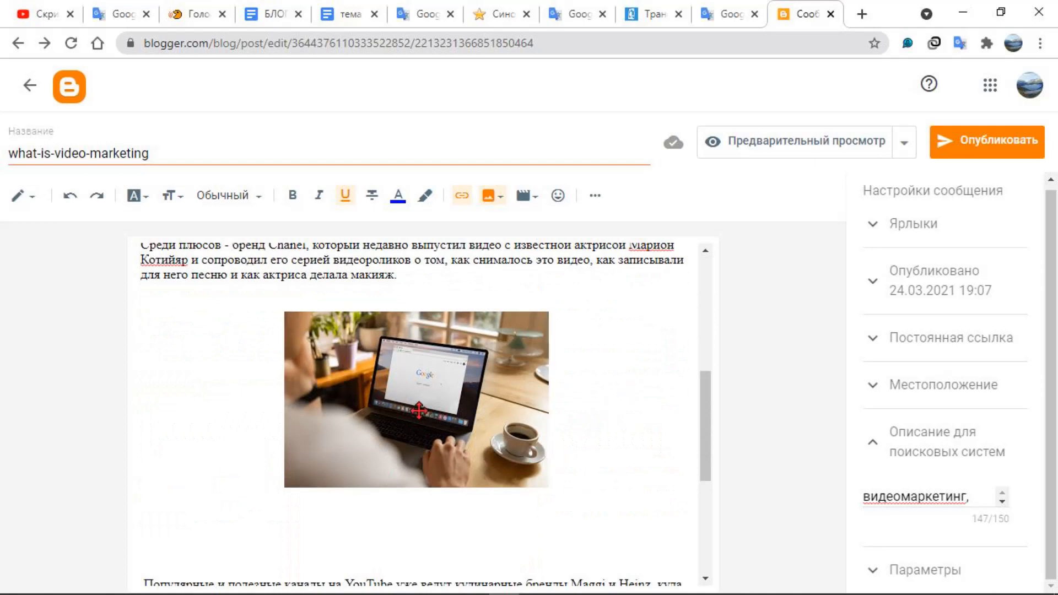
pyautogui.click(418, 409)
pyautogui.click(654, 406)
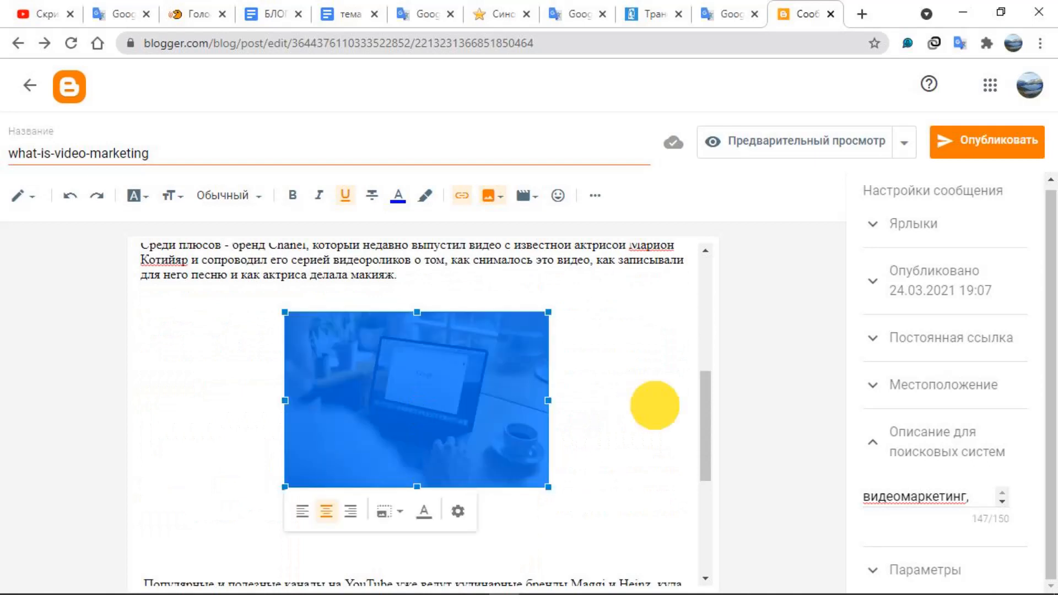
pyautogui.scroll(3, 654, 405)
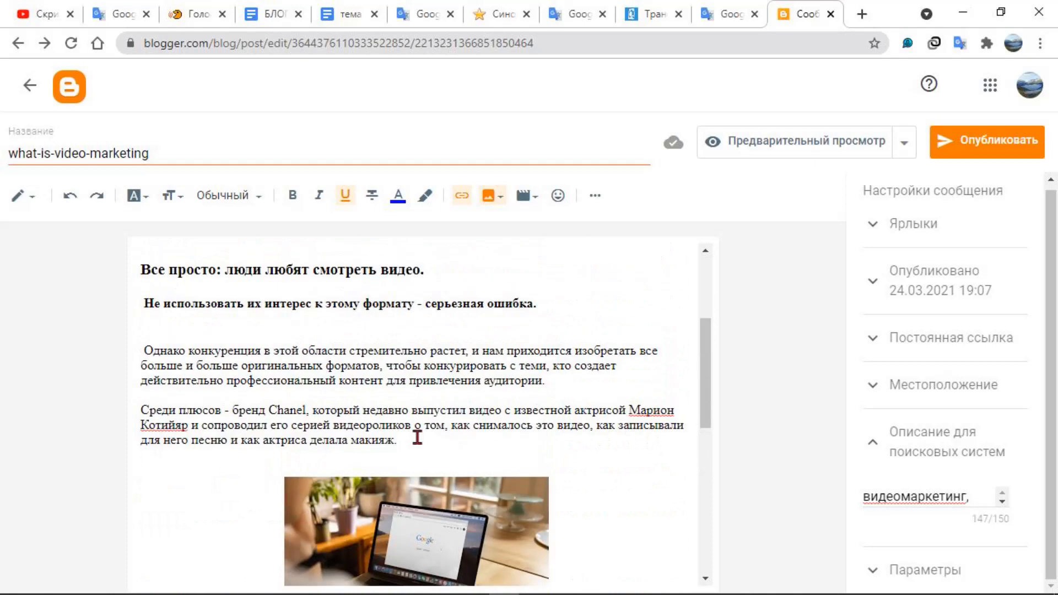
pyautogui.scroll(3, 472, 404)
pyautogui.scroll(-4, 472, 402)
pyautogui.scroll(5, 472, 402)
pyautogui.scroll(-2, 472, 402)
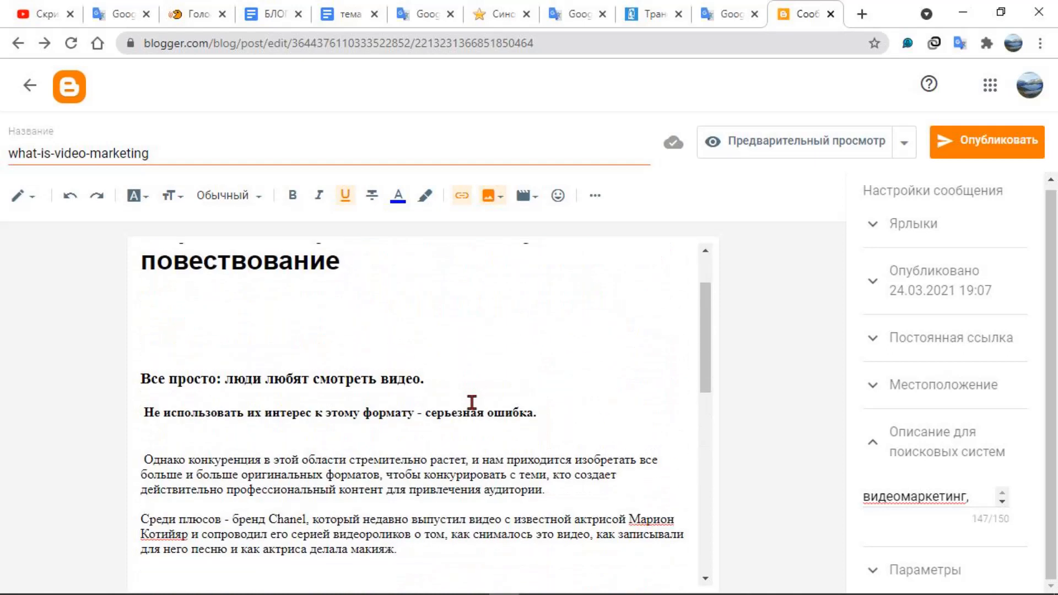
pyautogui.scroll(-3, 472, 402)
pyautogui.scroll(2, 468, 400)
pyautogui.scroll(3, 467, 399)
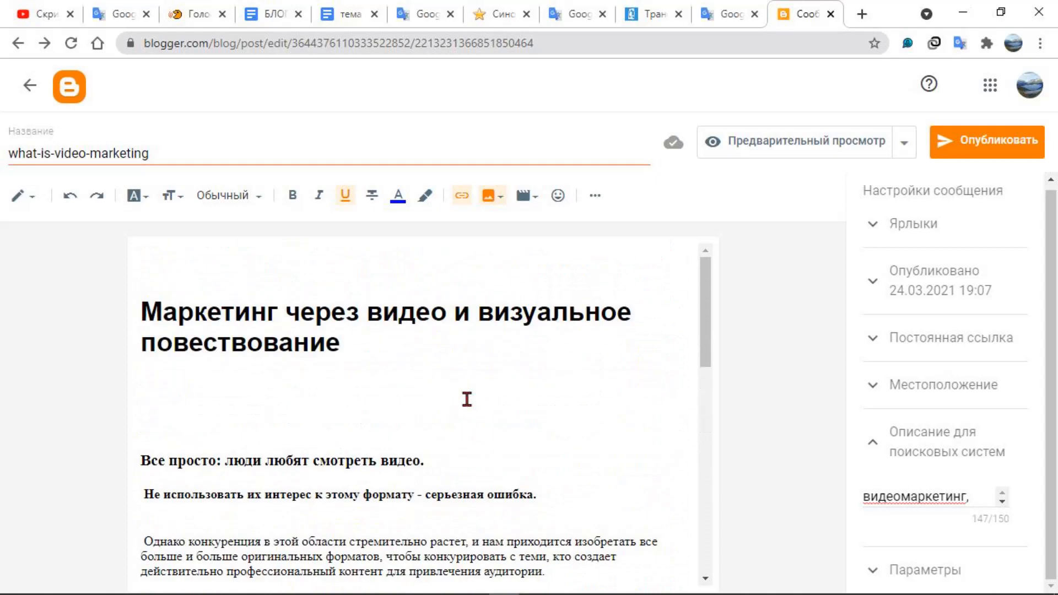
pyautogui.scroll(-3, 466, 399)
# Copy the text from "Не использовать их интерес к этому формату" through the end of the Chanel paragraph
pyautogui.moveTo(420, 461); pyautogui.dragTo(208, 430)
pyautogui.click(143, 364)
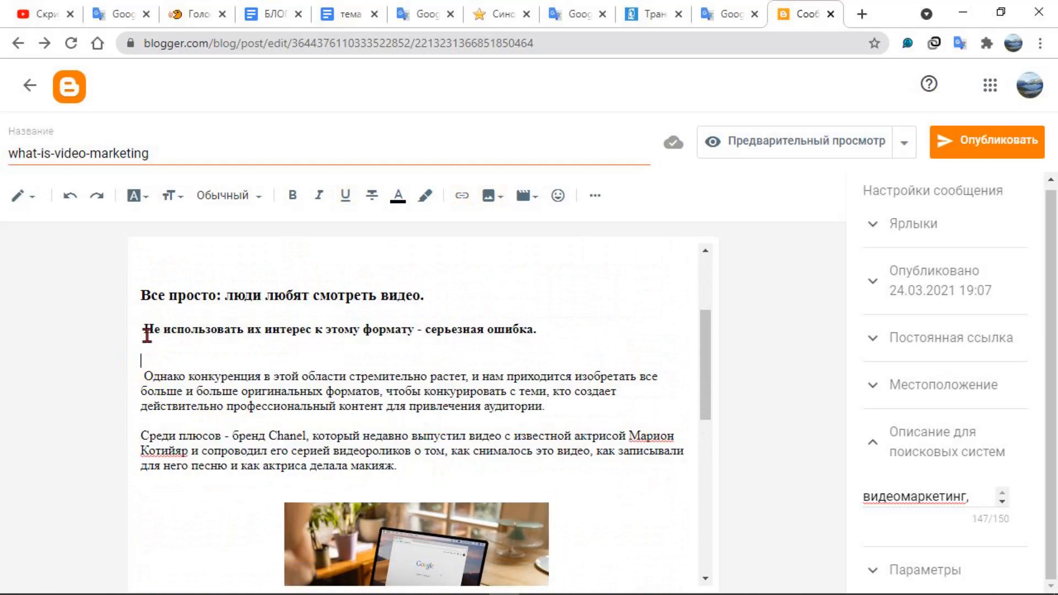
pyautogui.moveTo(147, 328); pyautogui.dragTo(357, 450)
pyautogui.click(157, 363)
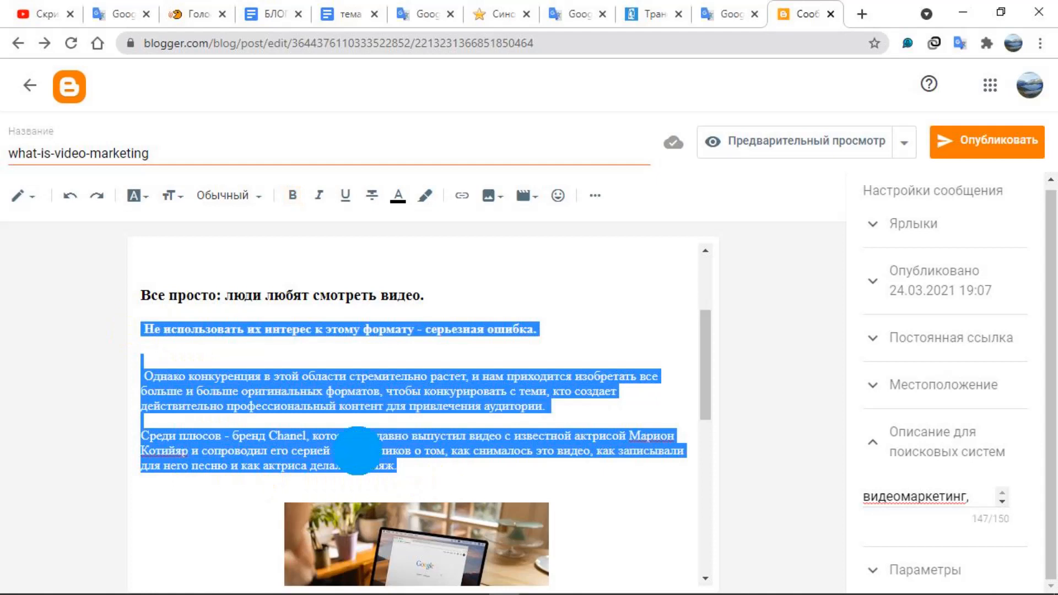
pyautogui.rightClick(357, 450)
pyautogui.click(433, 173)
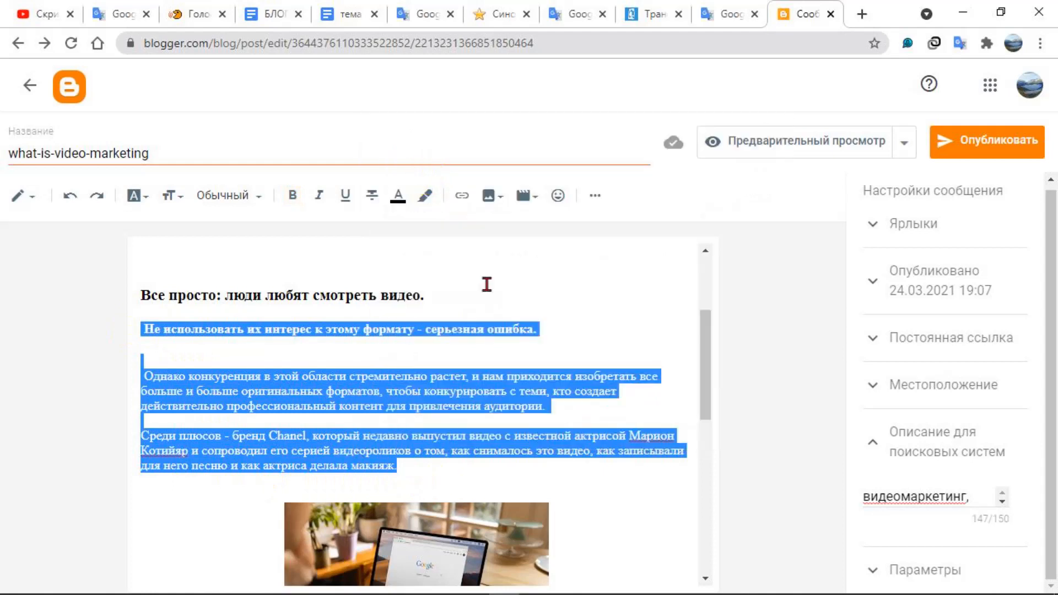
# Paste the copied paragraphs as the laptop photo's alternative text and update the image
pyautogui.scroll(-6, 468, 429)
pyautogui.scroll(3, 477, 427)
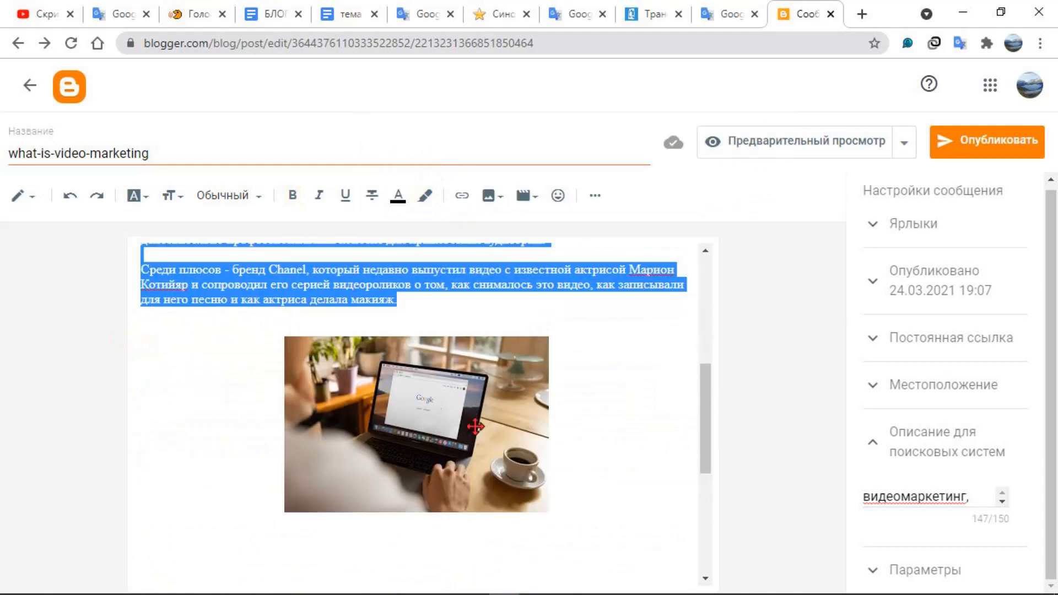
pyautogui.click(466, 412)
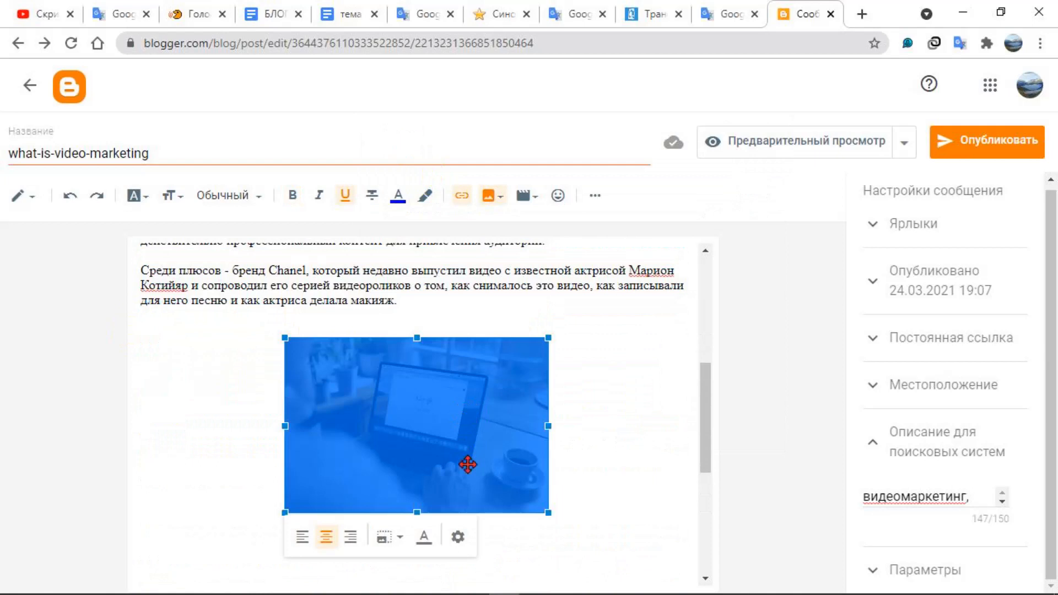
pyautogui.click(461, 539)
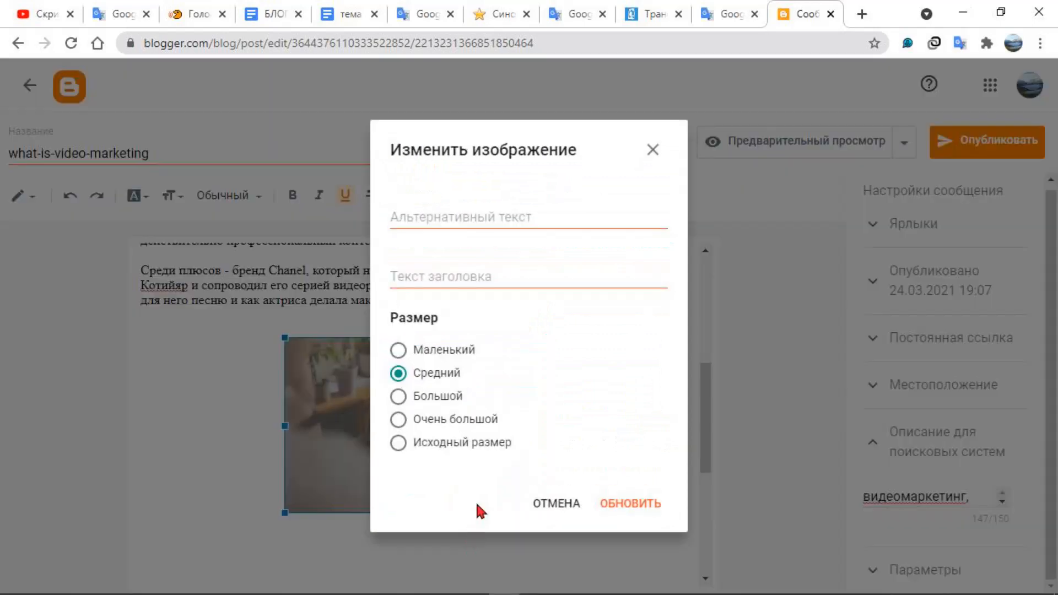
pyautogui.click(421, 217)
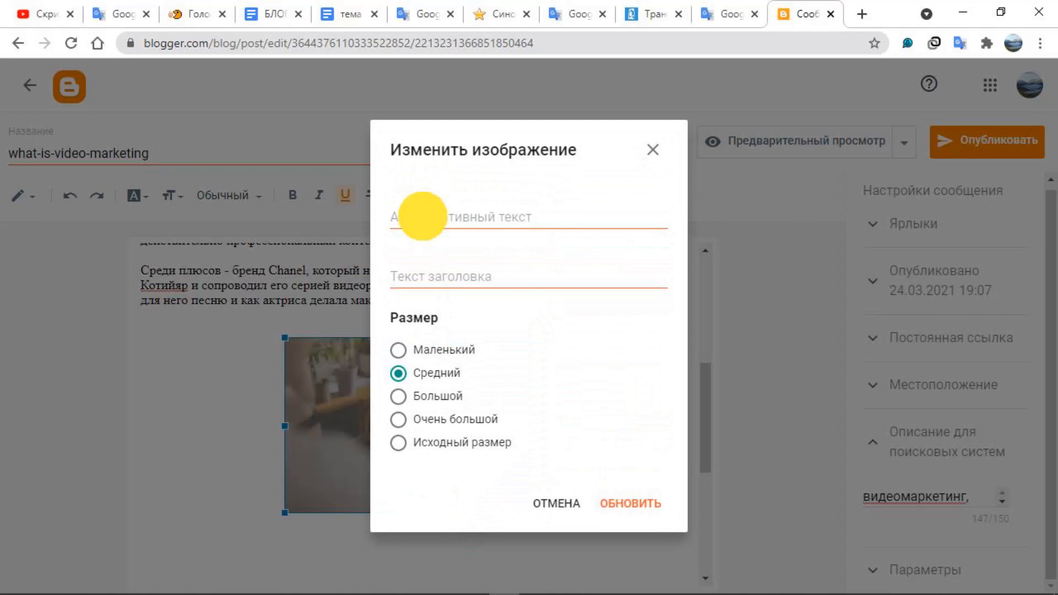
pyautogui.rightClick(421, 216)
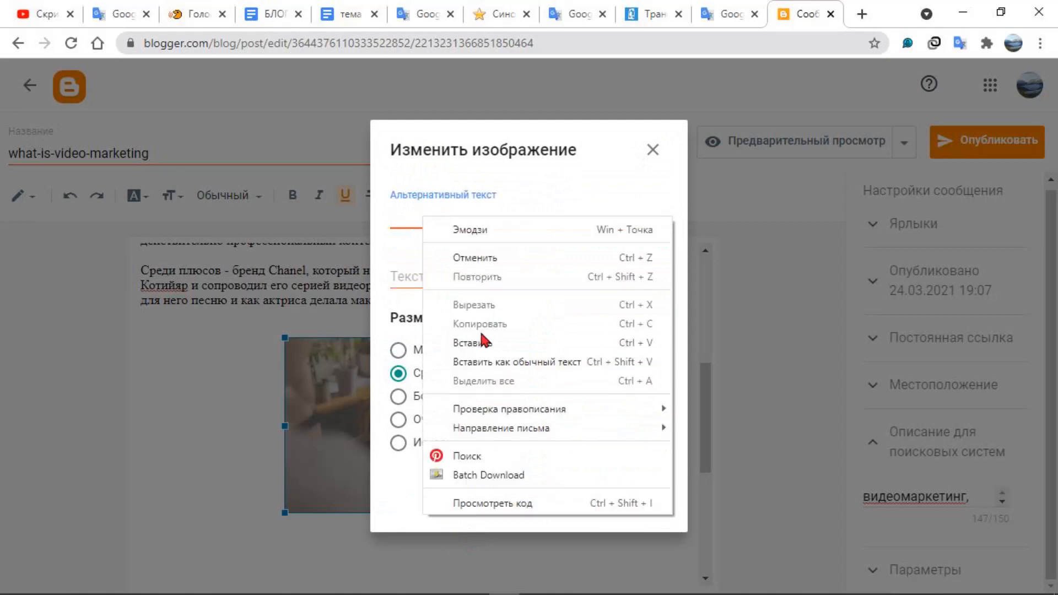
pyautogui.click(485, 343)
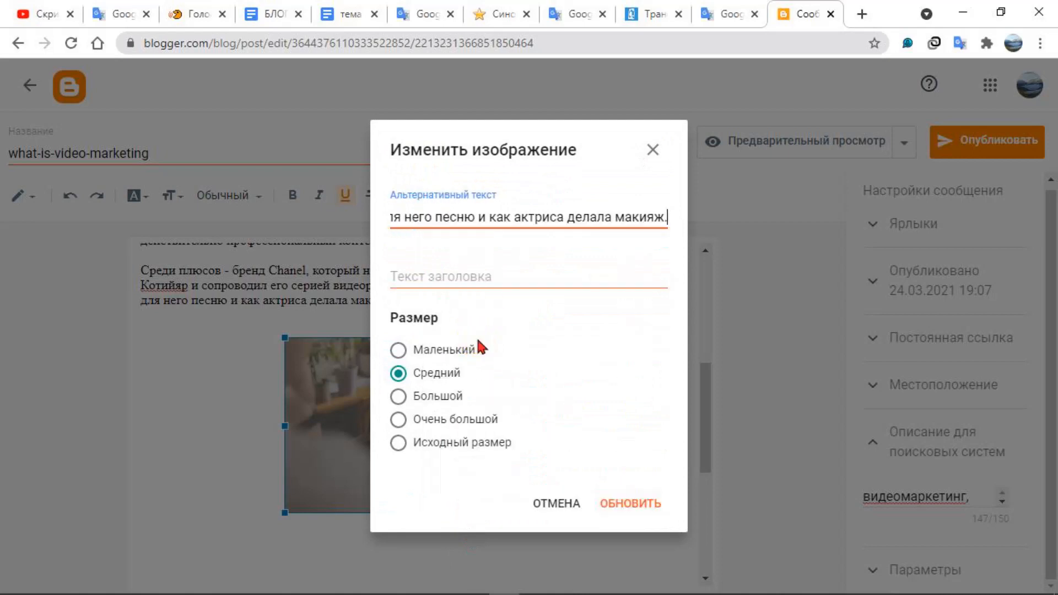
pyautogui.click(630, 513)
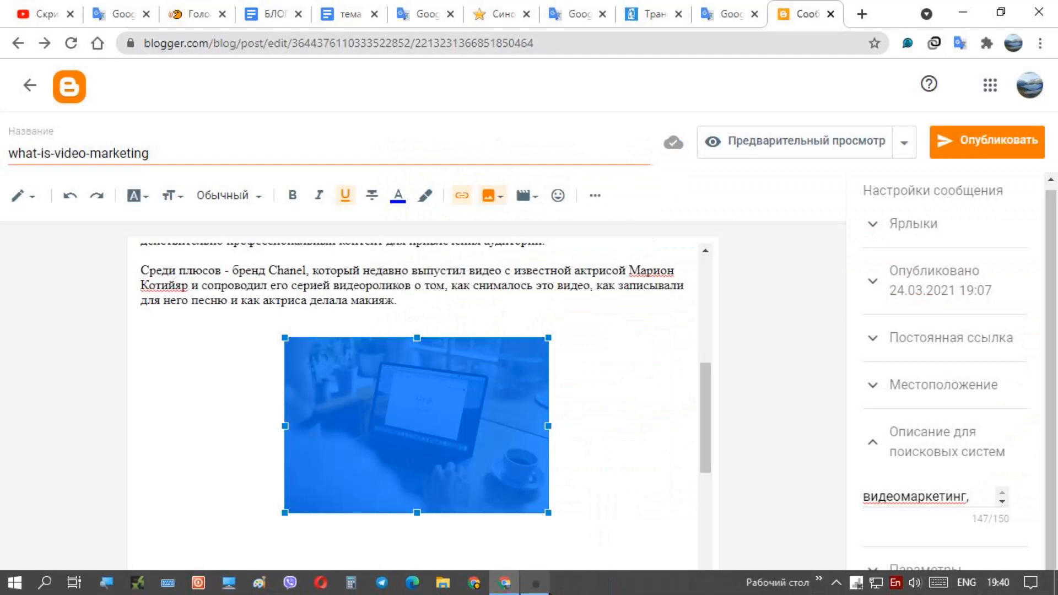
pyautogui.click(536, 582)
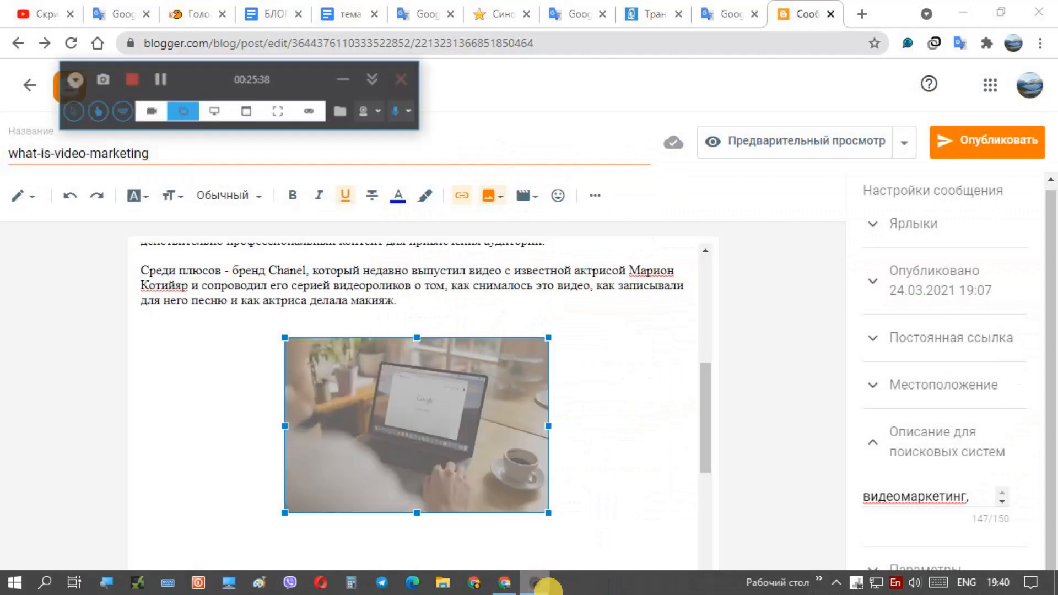
pyautogui.click(334, 62)
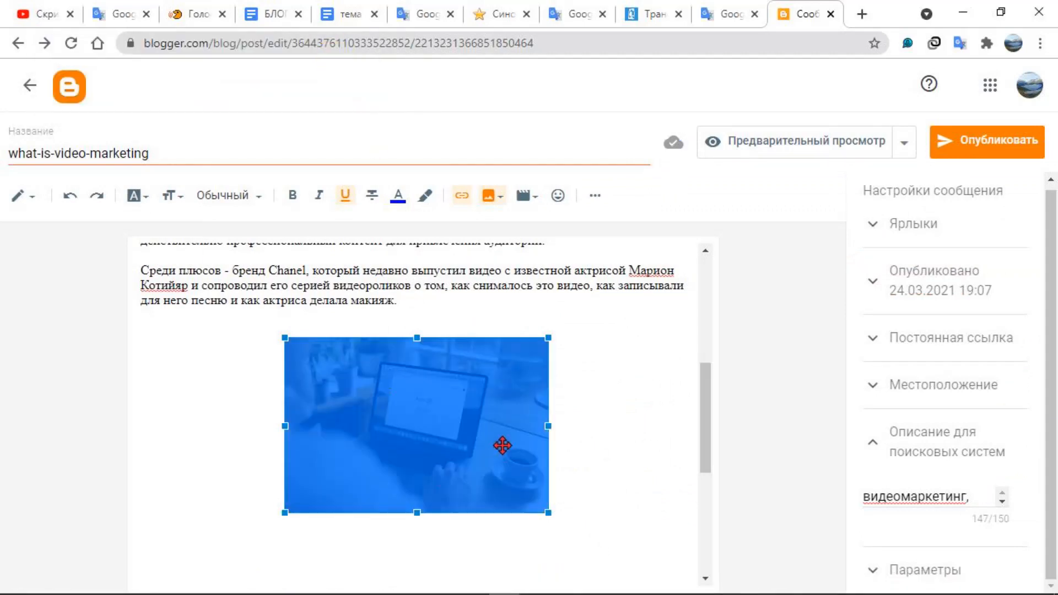
# Copy the post's main heading "Маркетинг через видео и визуальное повествование"
pyautogui.scroll(3, 500, 441)
pyautogui.scroll(-3, 502, 445)
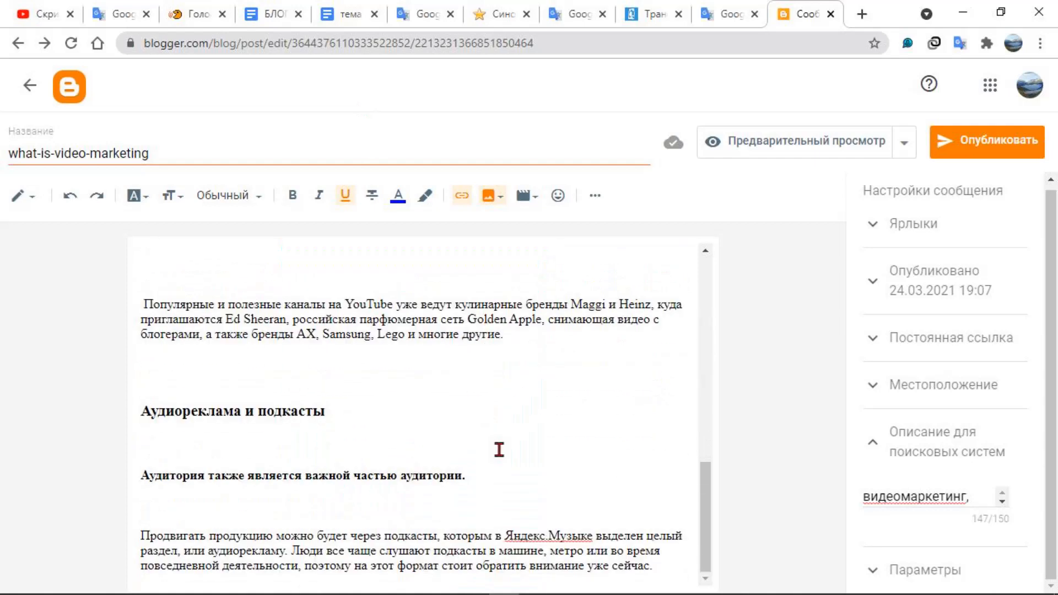
pyautogui.scroll(1, 497, 452)
pyautogui.scroll(-1, 497, 451)
pyautogui.scroll(4, 305, 383)
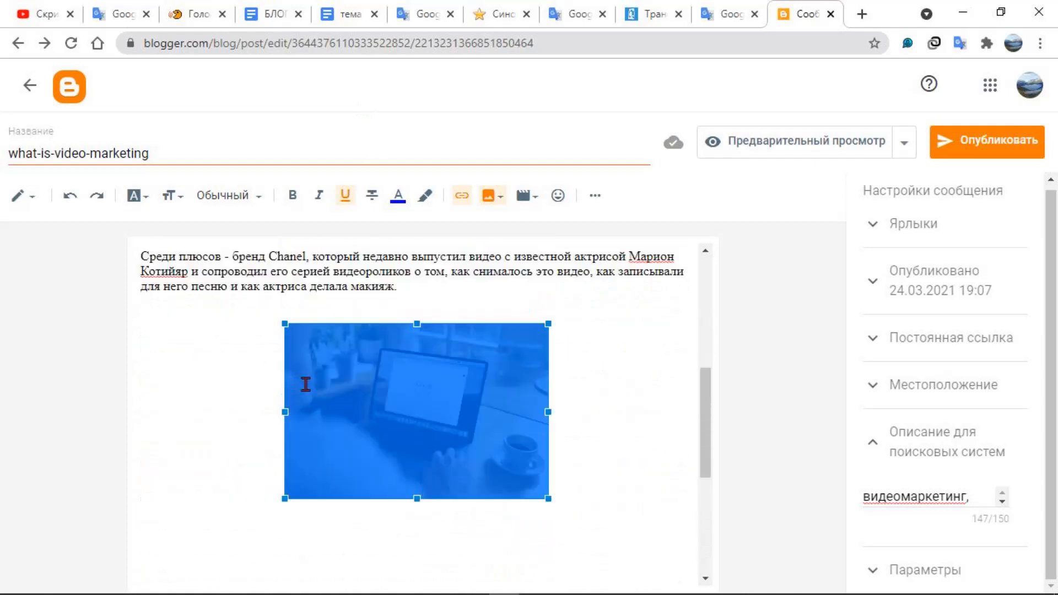
pyautogui.click(350, 327)
pyautogui.scroll(2, 350, 333)
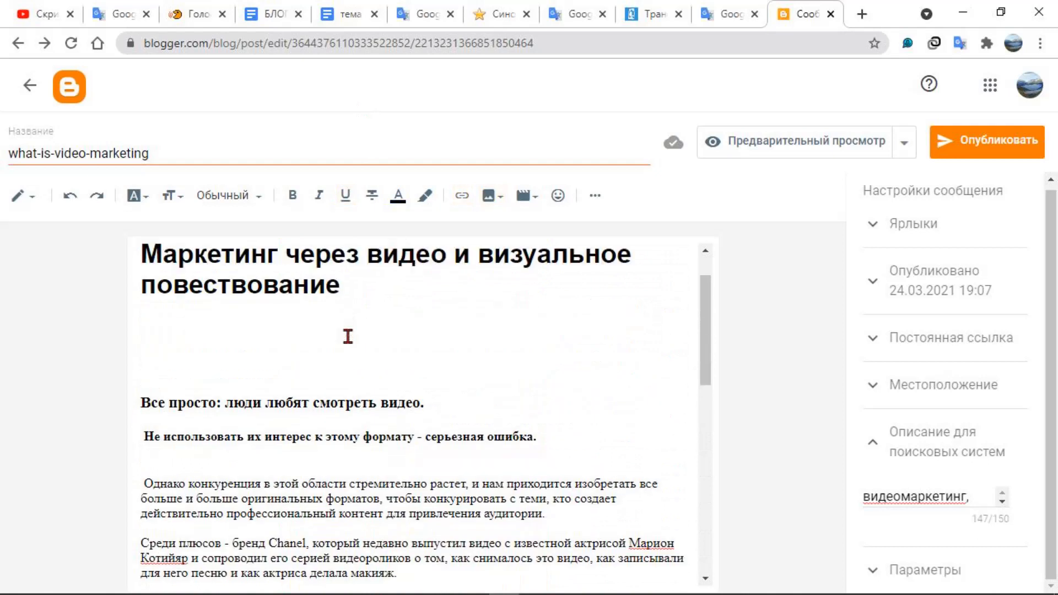
pyautogui.moveTo(144, 254); pyautogui.dragTo(332, 296)
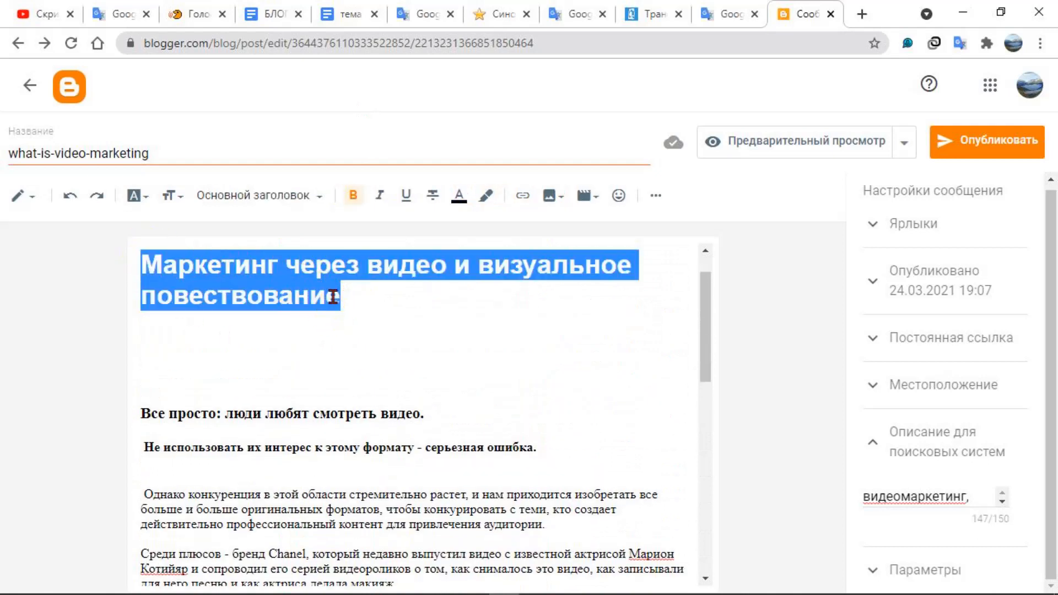
pyautogui.rightClick(312, 259)
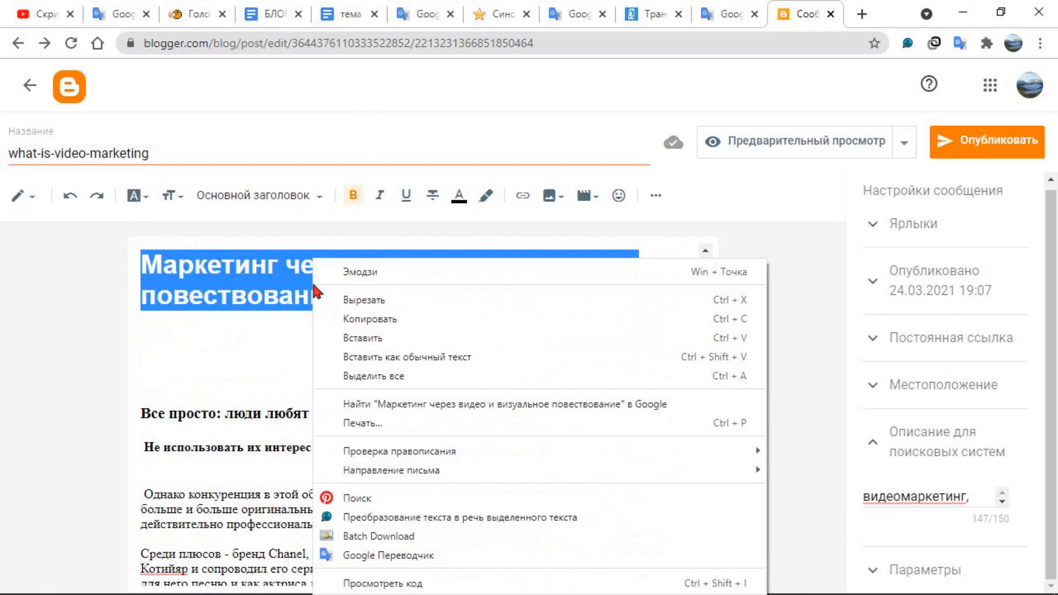
pyautogui.click(351, 318)
# Paste the copied heading as the laptop photo's title text and update the image
pyautogui.scroll(-5, 402, 366)
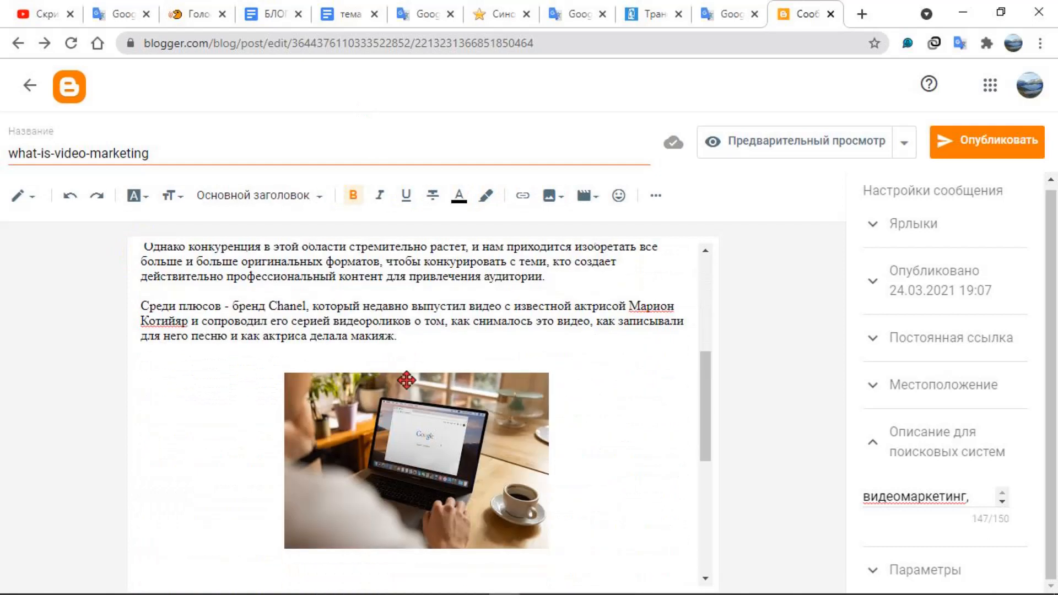
pyautogui.click(453, 446)
pyautogui.scroll(-2, 453, 496)
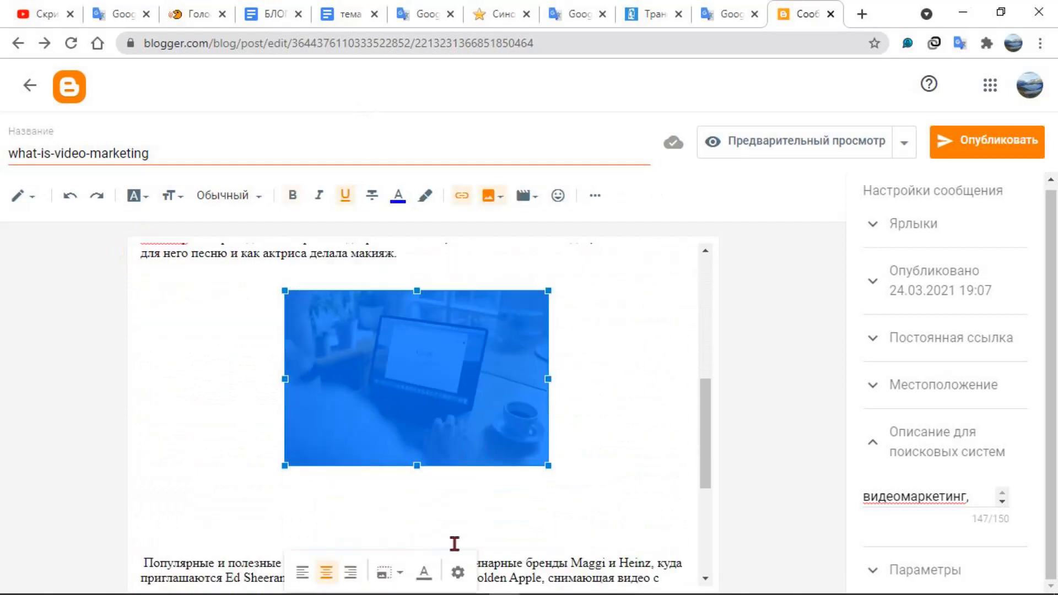
pyautogui.click(458, 571)
pyautogui.click(422, 270)
pyautogui.rightClick(421, 271)
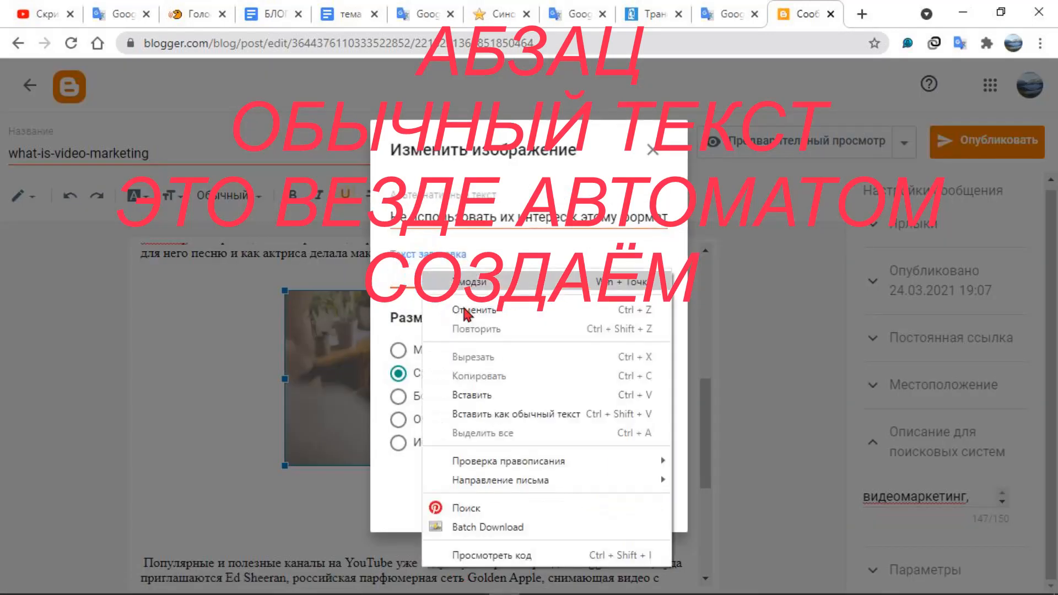
pyautogui.click(472, 395)
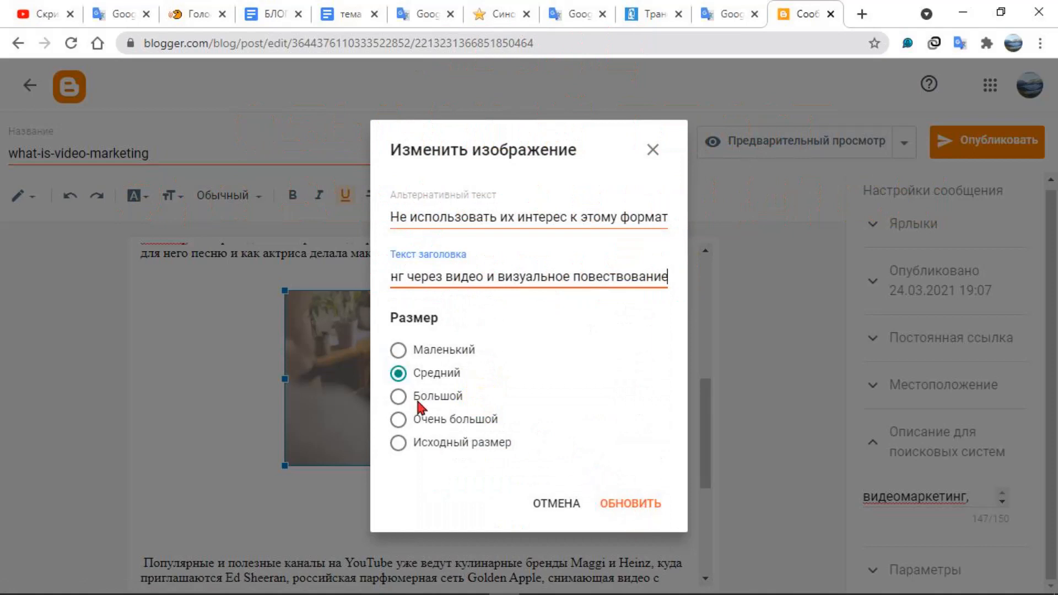
pyautogui.click(625, 505)
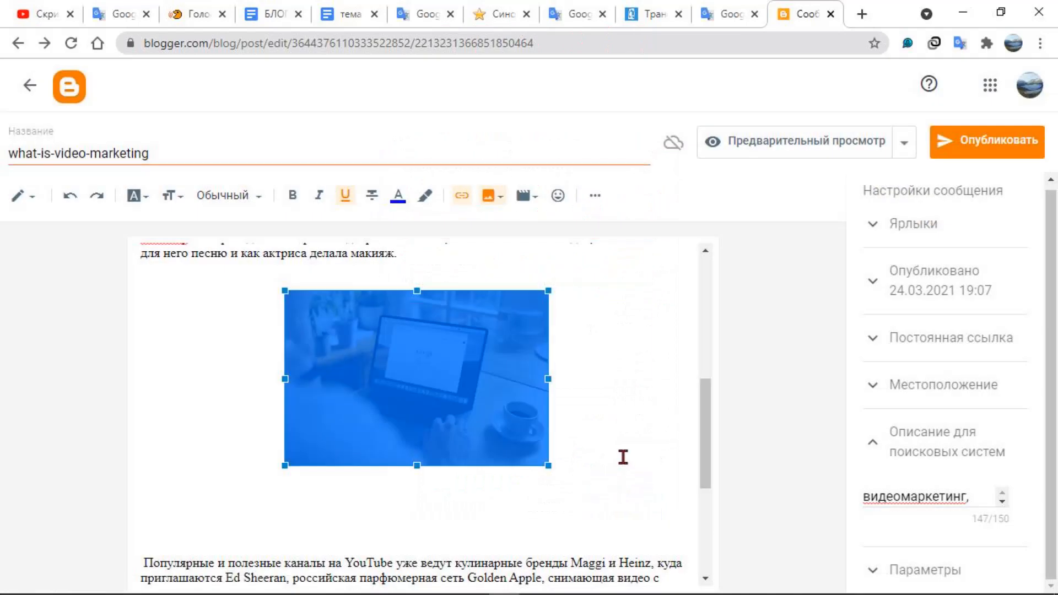
pyautogui.click(623, 456)
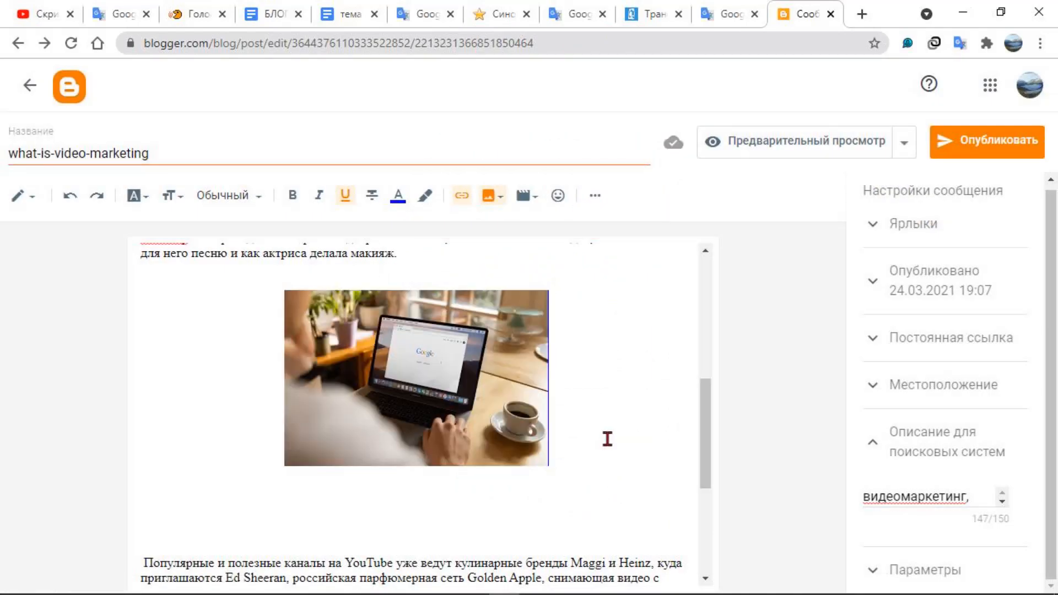
pyautogui.scroll(-3, 584, 443)
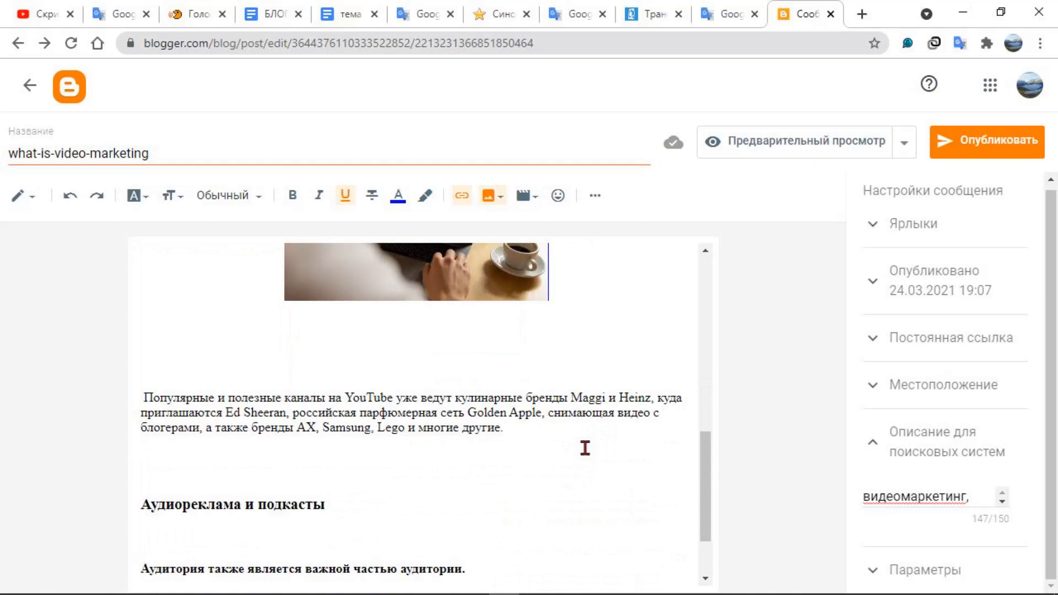
pyautogui.scroll(-2, 585, 448)
pyautogui.scroll(9, 571, 459)
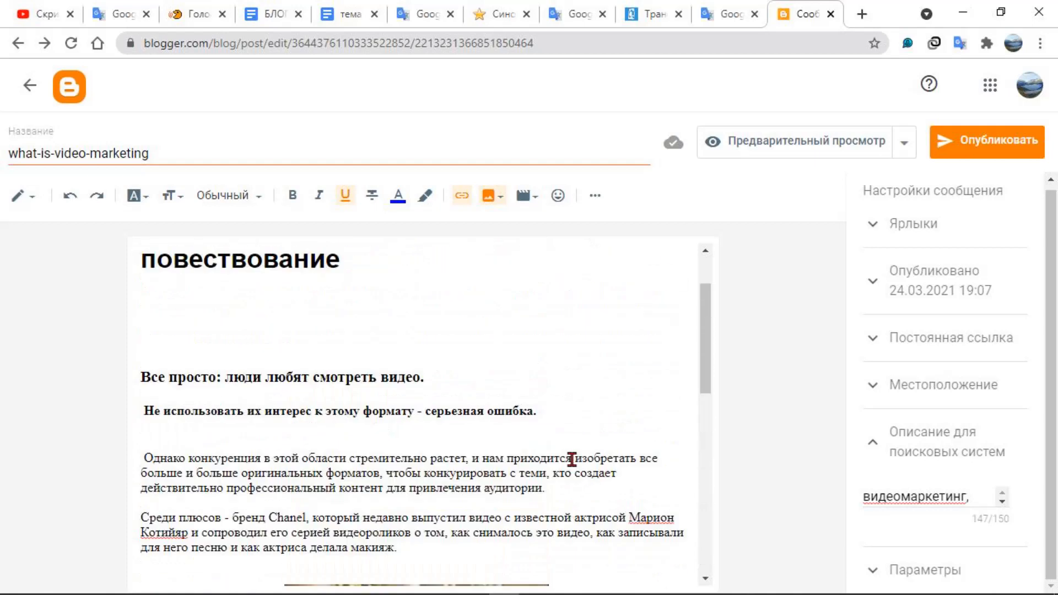
pyautogui.scroll(1, 571, 459)
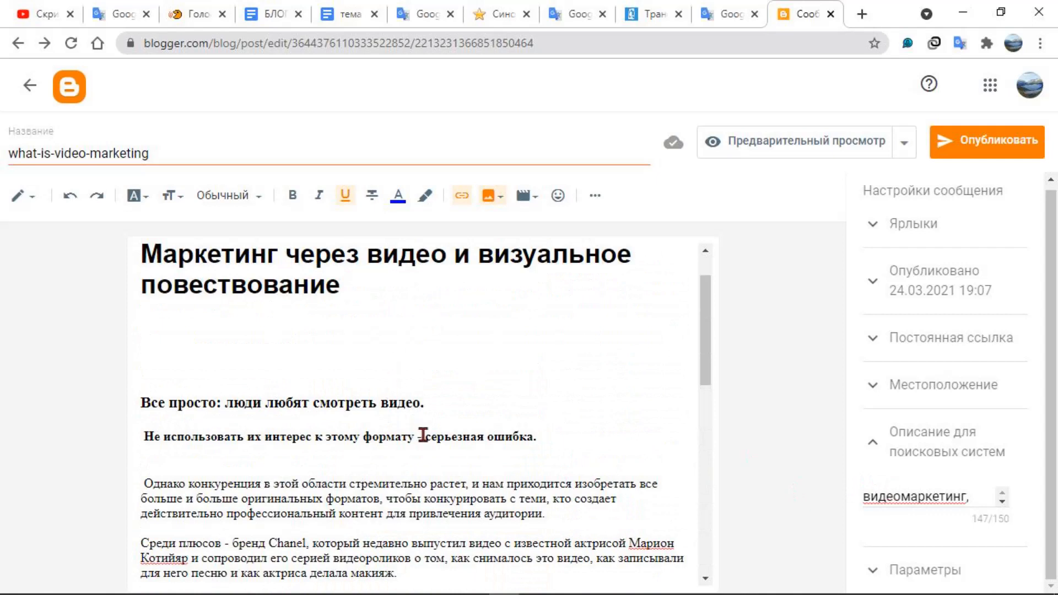
pyautogui.scroll(-6, 455, 448)
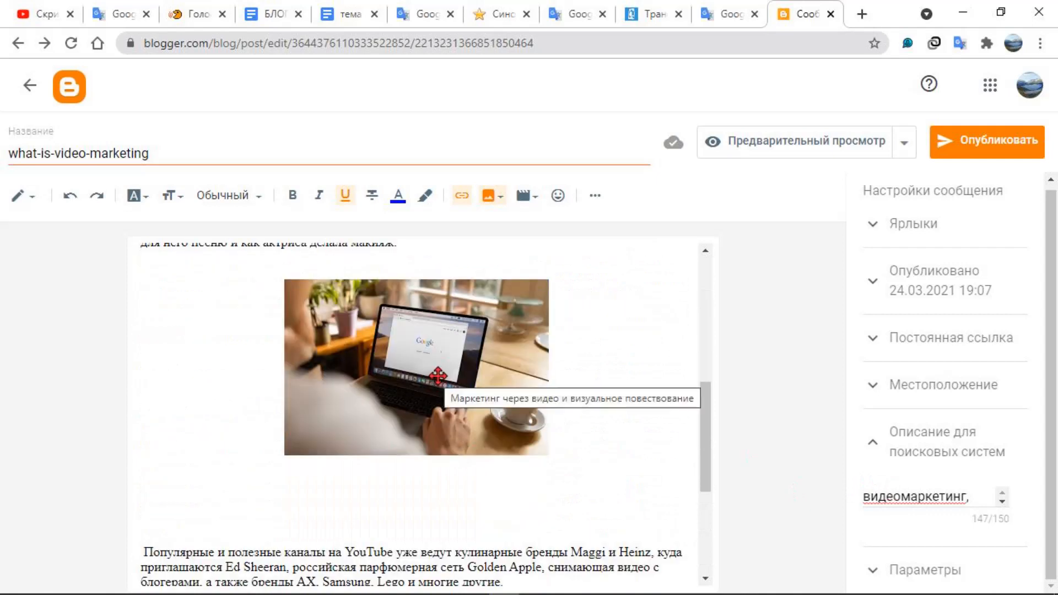
pyautogui.hotkey('shift', 'F9')
pyautogui.hotkey('shift', 'F9')
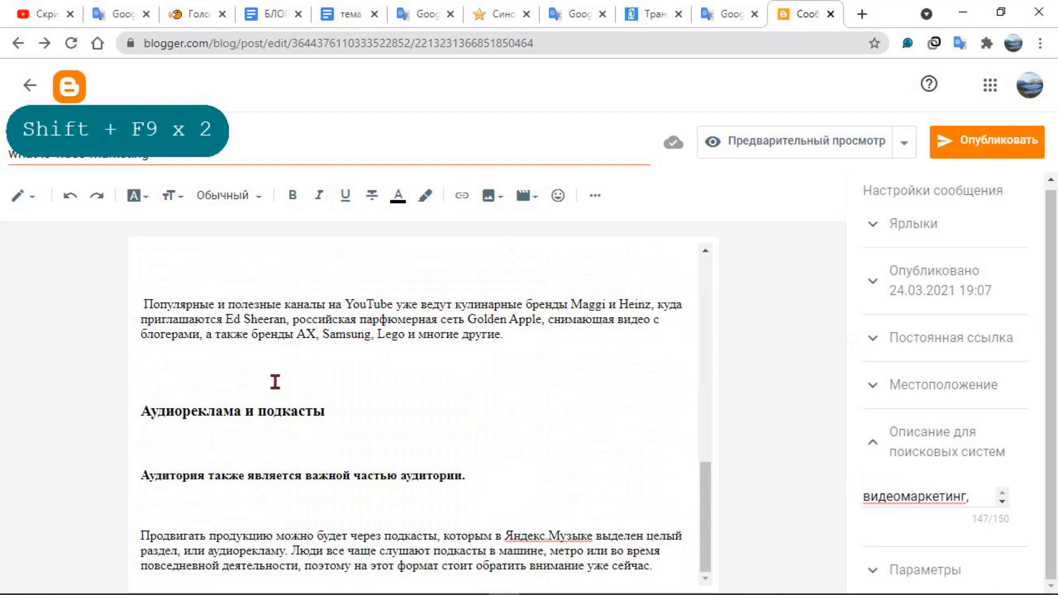
pyautogui.scroll(10, 417, 462)
pyautogui.scroll(3, 417, 460)
pyautogui.scroll(-15, 417, 460)
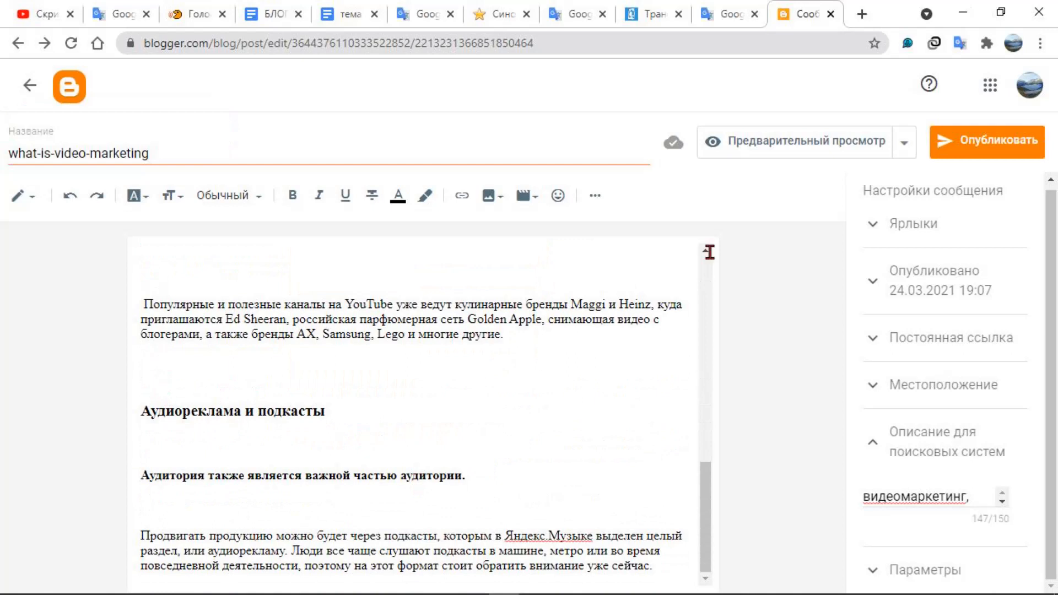
# Switch to the YouTube video about making screenshots and GIFs and copy its share link
pyautogui.click(41, 15)
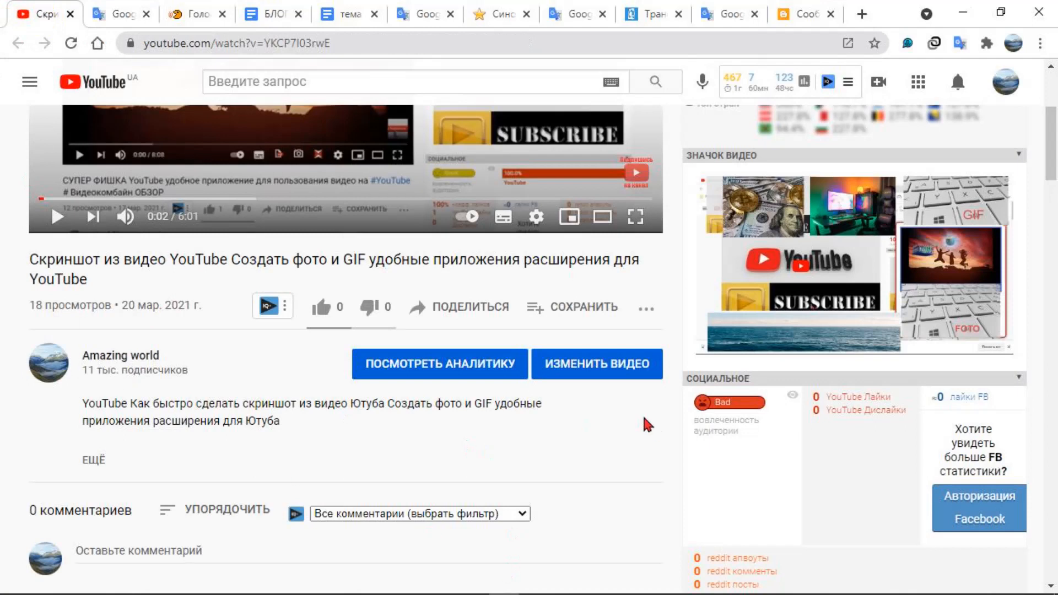
pyautogui.click(482, 309)
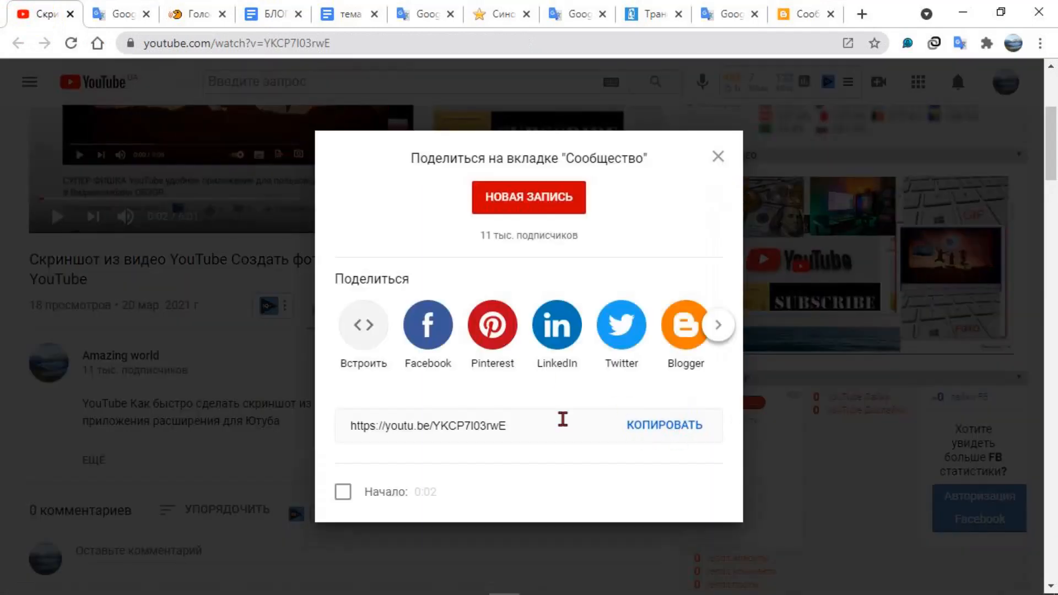
pyautogui.click(673, 433)
pyautogui.hotkey('ctrl', 'c')
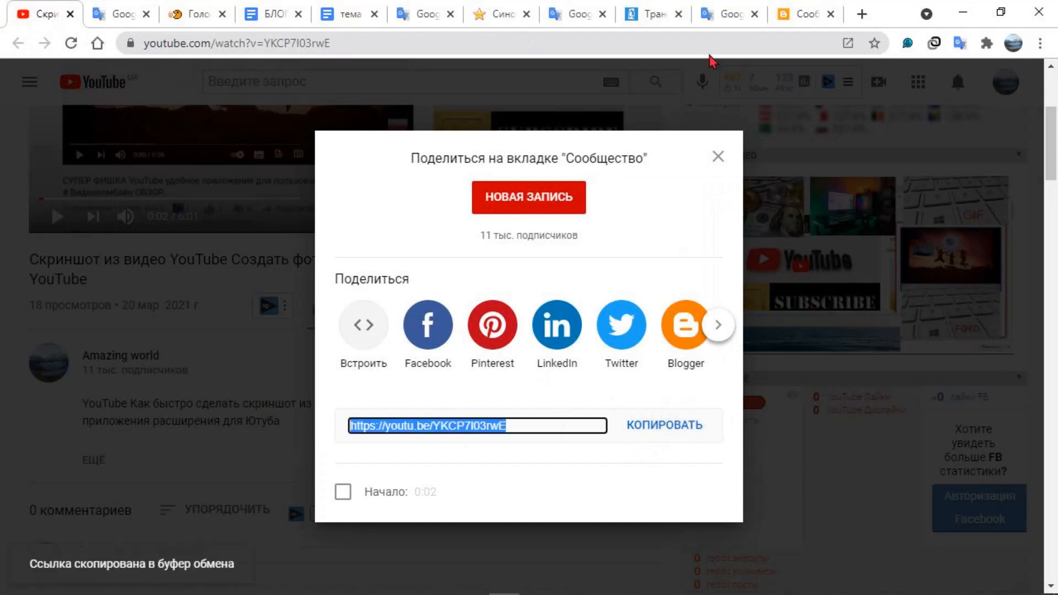
# Return to the Blogger post and add blank lines between the YouTube channels paragraph and the heading "Аудиореклама и подкасты"
pyautogui.click(803, 15)
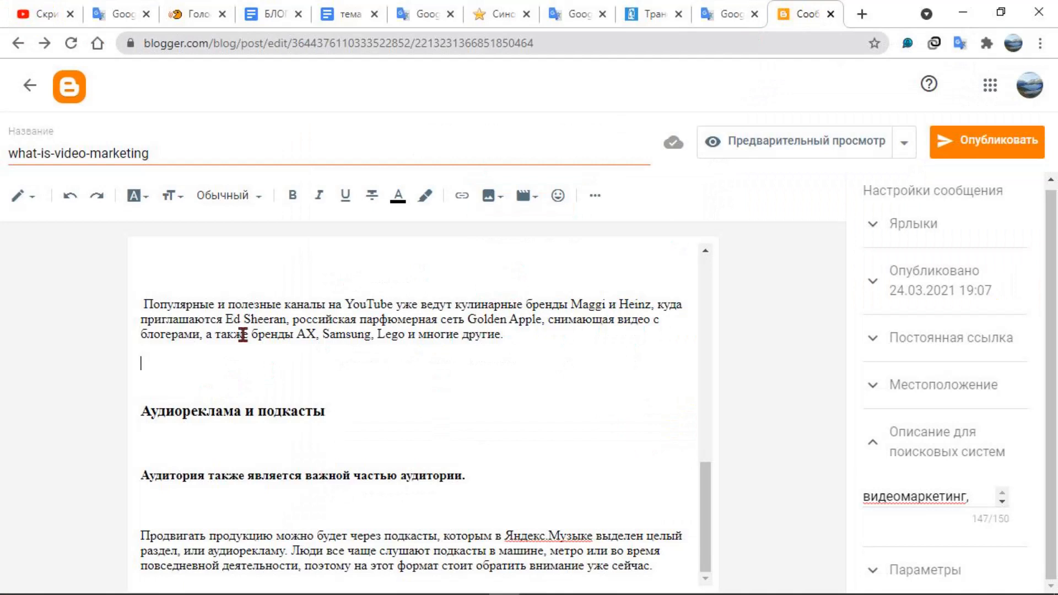
pyautogui.press('Return')
pyautogui.press('Return')
pyautogui.press('Return')
pyautogui.press('Return')
pyautogui.press('Return')
pyautogui.press('Return')
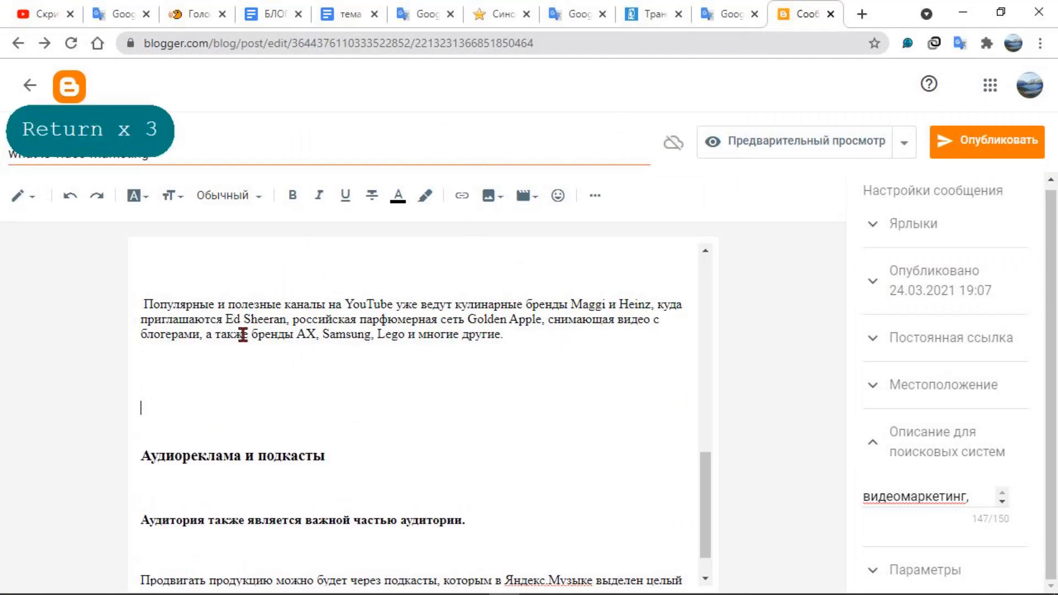
pyautogui.press('Return')
pyautogui.press('Return')
pyautogui.press('Return')
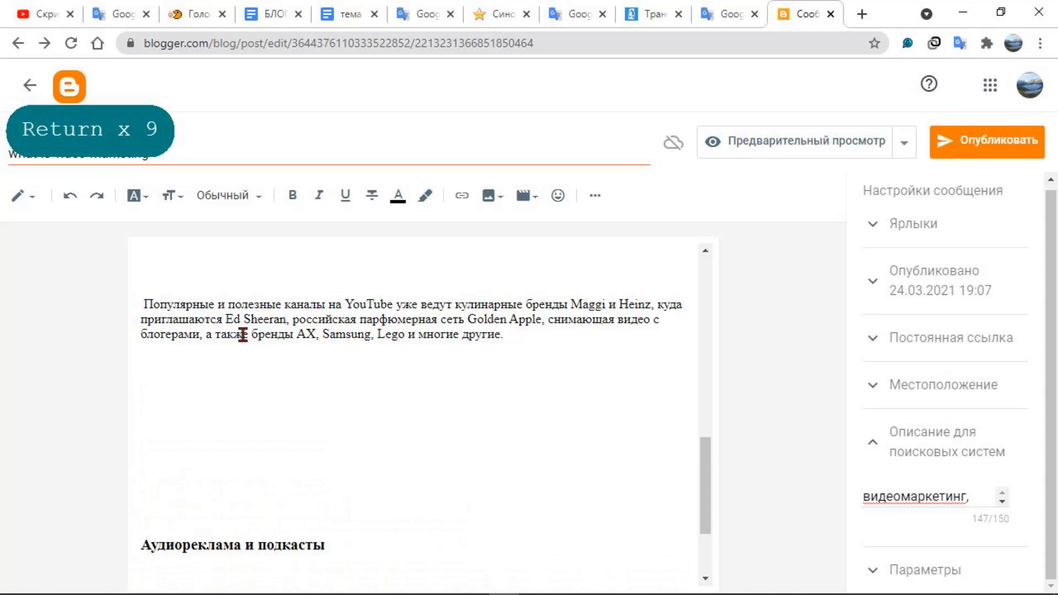
pyautogui.click(253, 420)
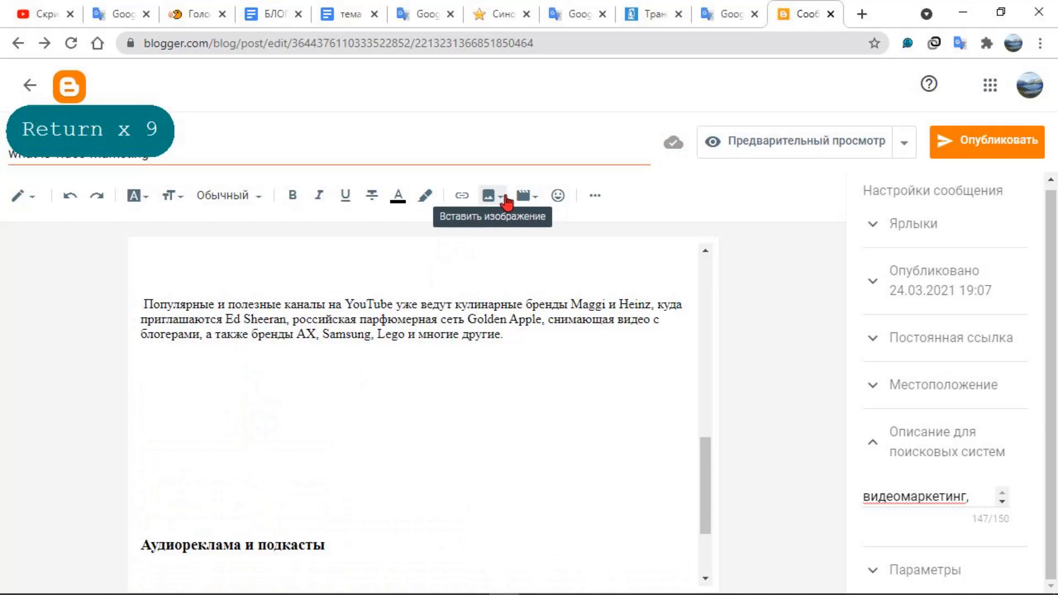
pyautogui.click(533, 196)
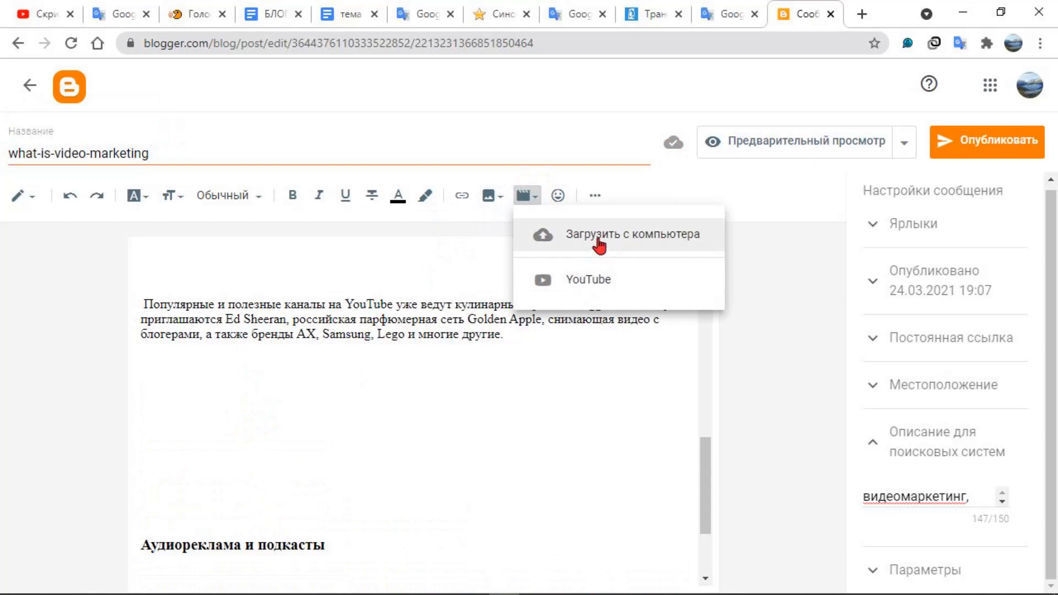
pyautogui.click(592, 281)
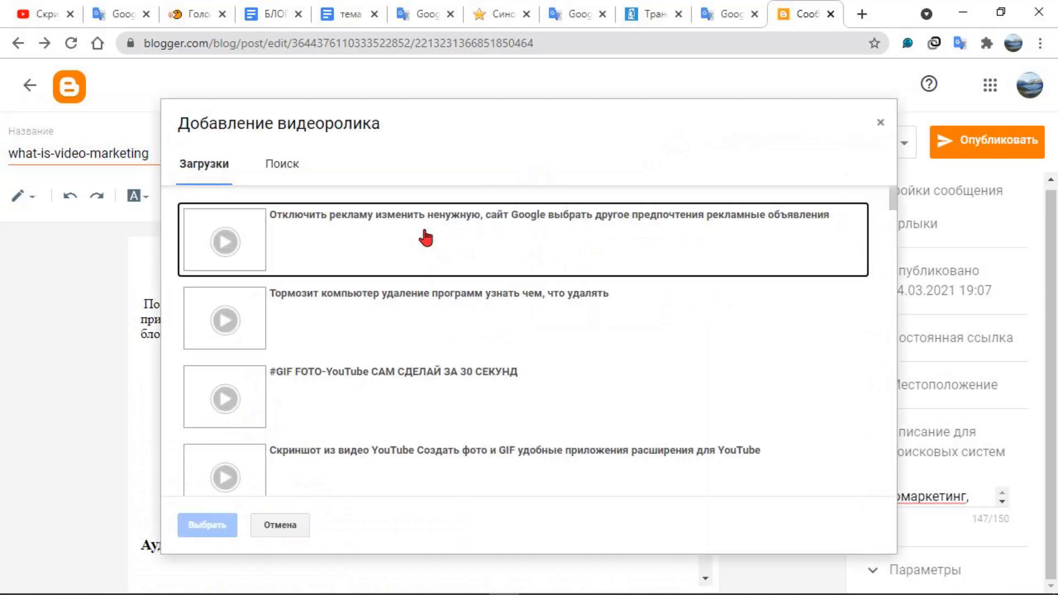
pyautogui.click(283, 165)
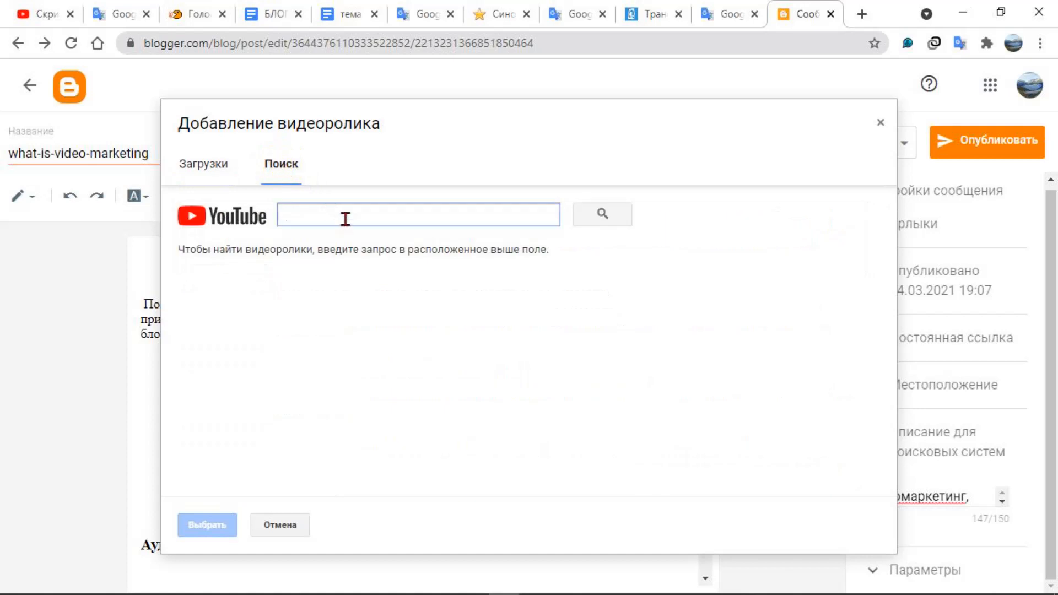
pyautogui.rightClick(346, 223)
pyautogui.click(419, 347)
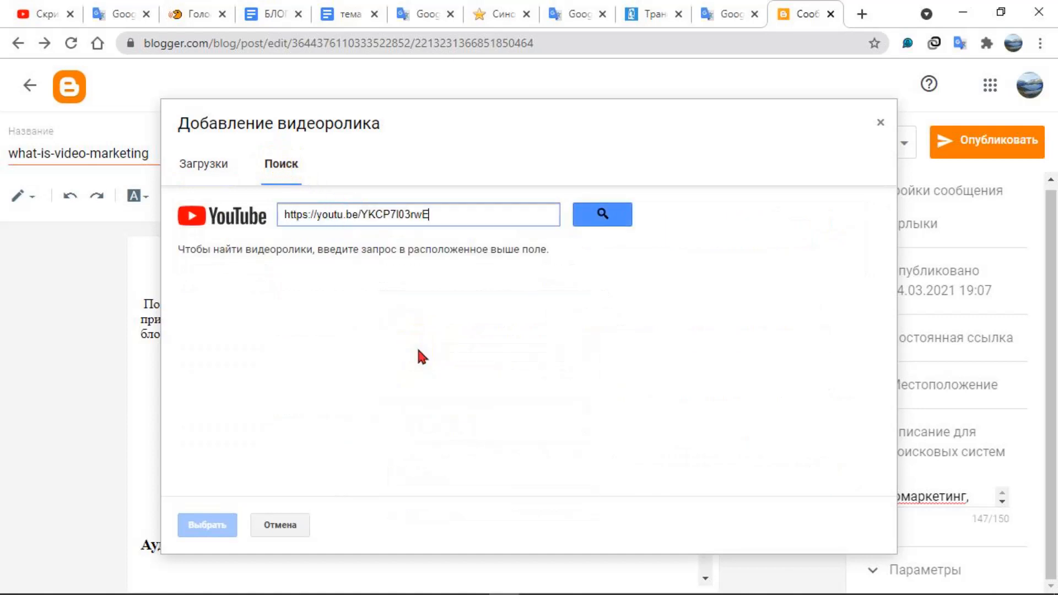
pyautogui.click(602, 213)
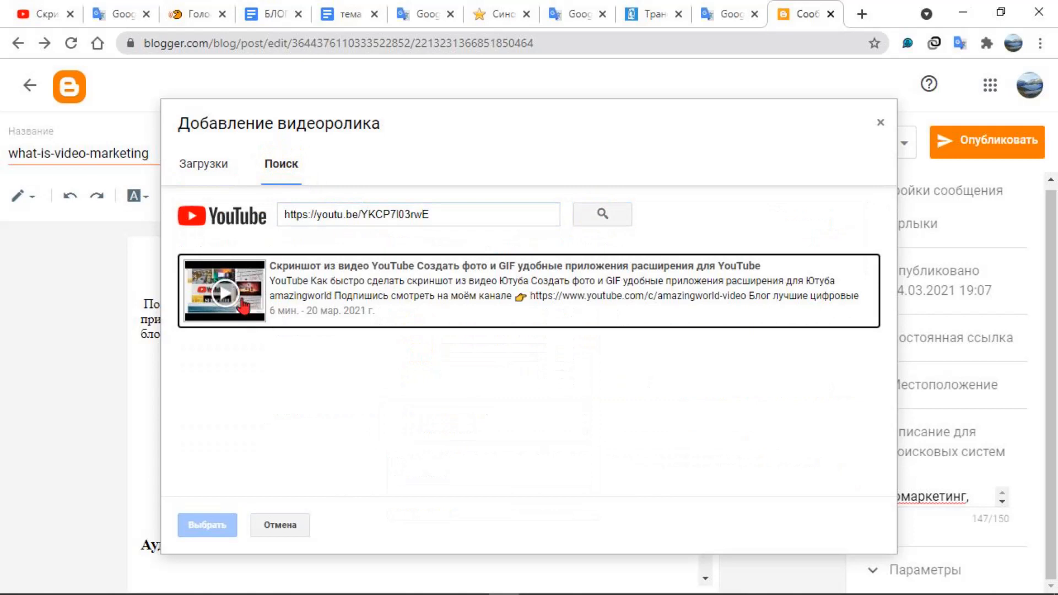
# Insert the found screenshot and GIF video below the YouTube channels paragraph and deselect it
pyautogui.click(319, 281)
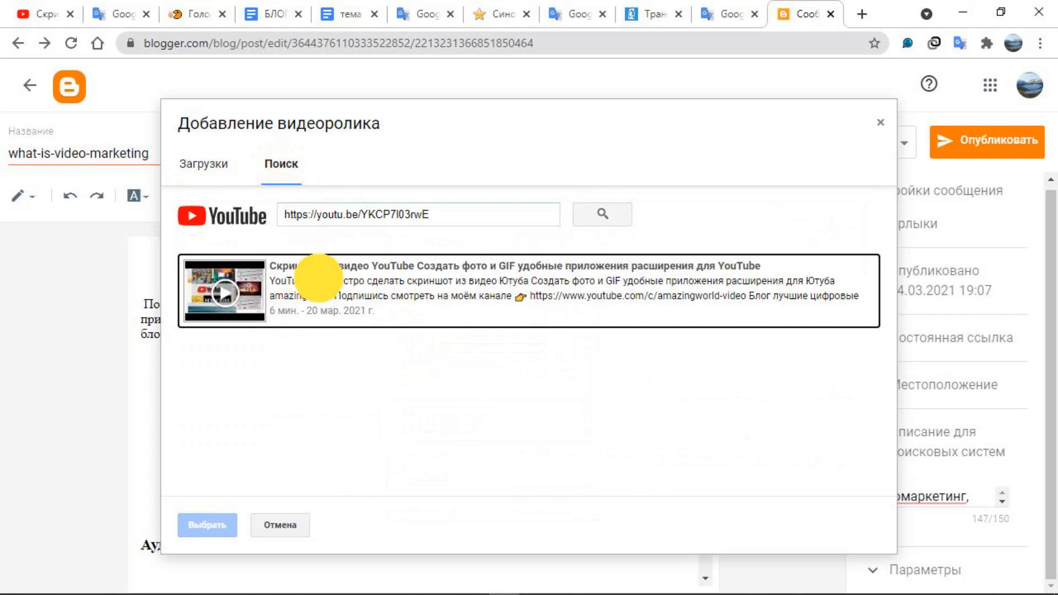
pyautogui.click(213, 524)
pyautogui.scroll(-3, 588, 448)
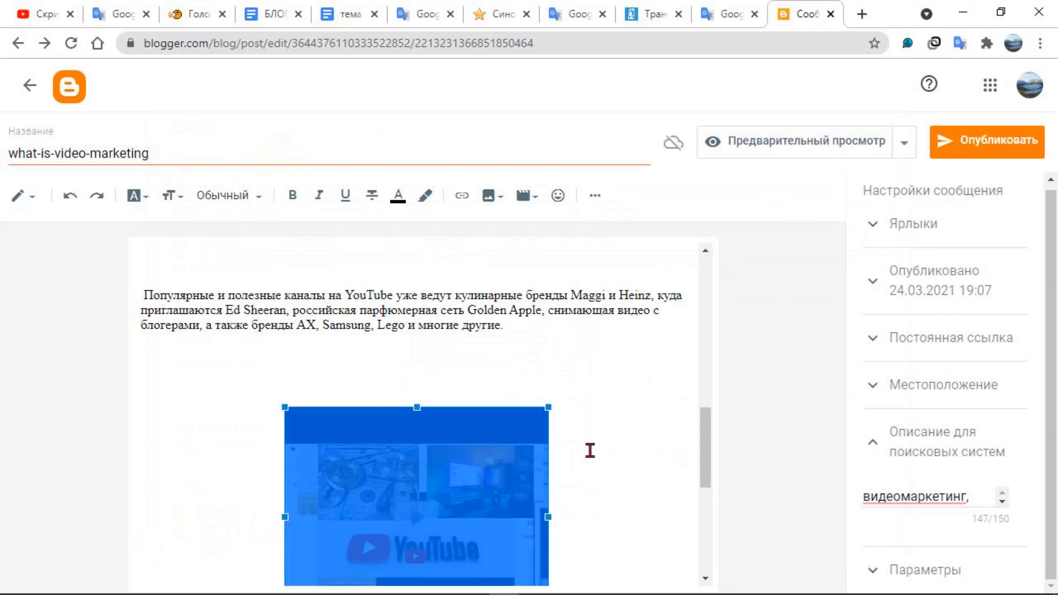
pyautogui.scroll(1, 590, 454)
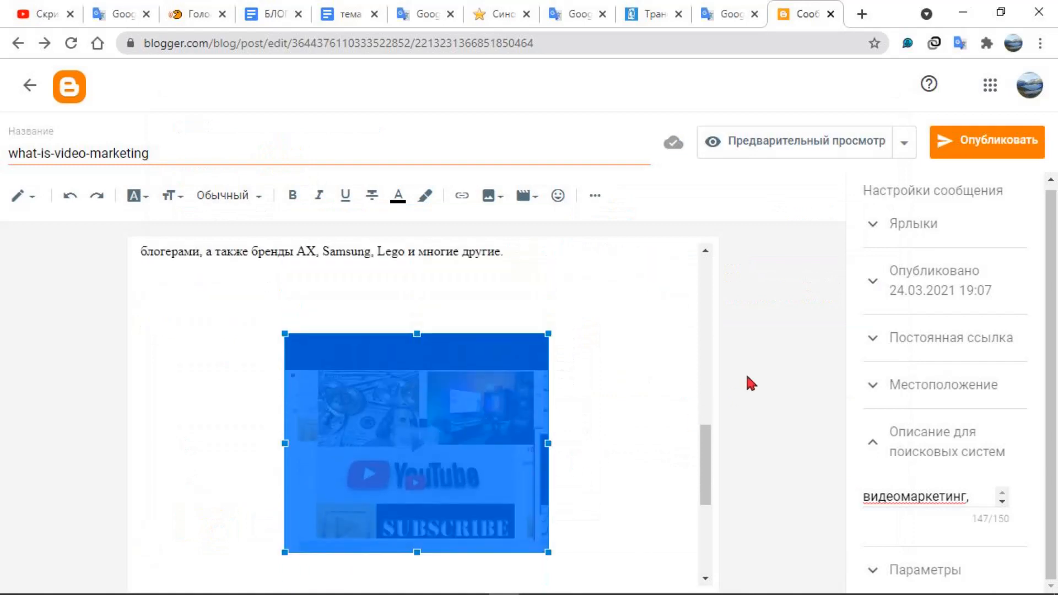
pyautogui.click(746, 376)
pyautogui.click(600, 360)
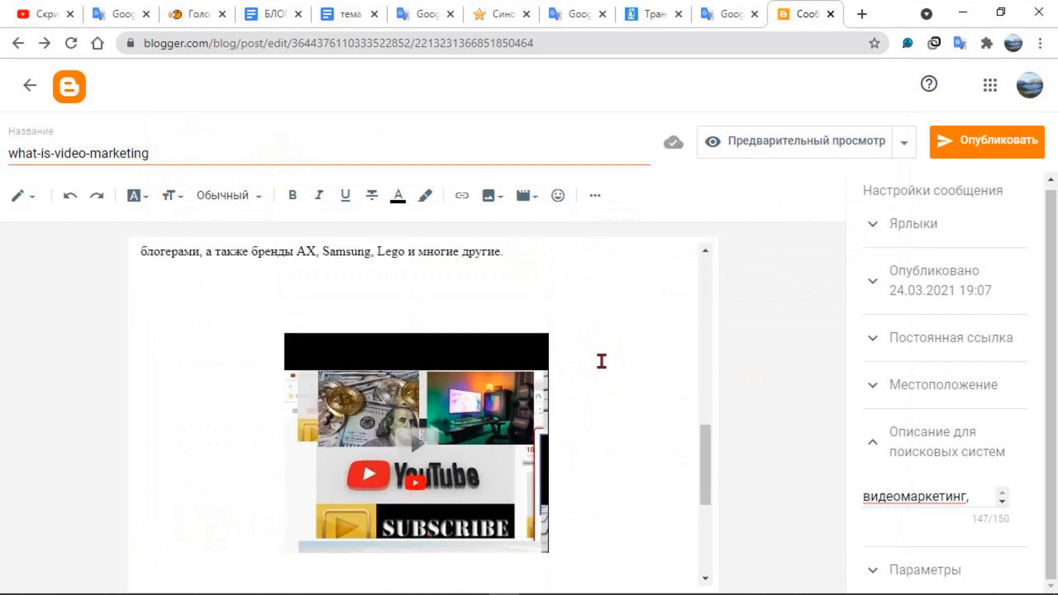
# Bring up the publish confirmation for the post and cancel it
pyautogui.click(988, 151)
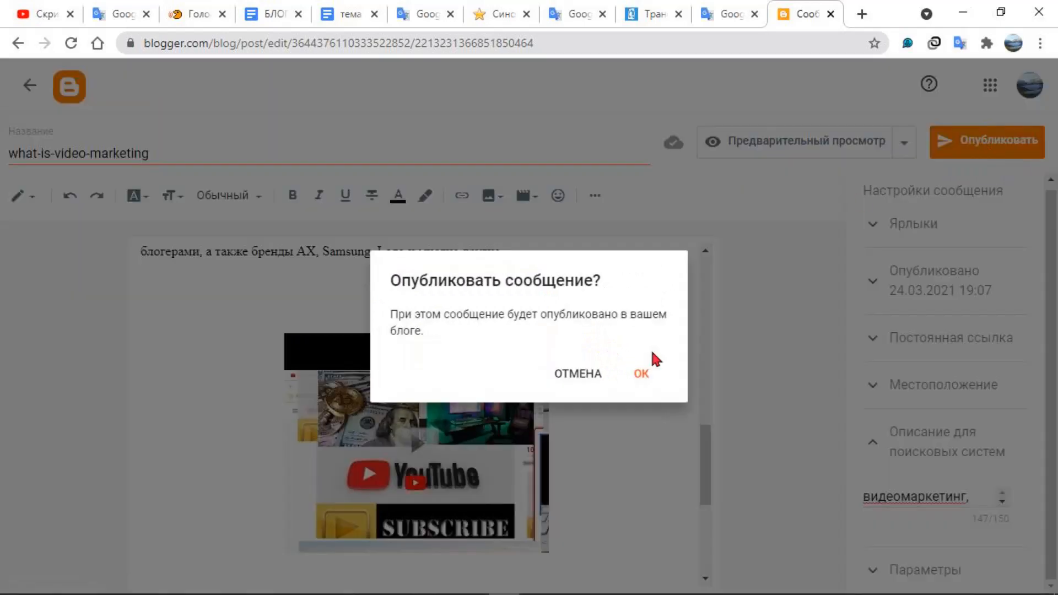
pyautogui.click(567, 372)
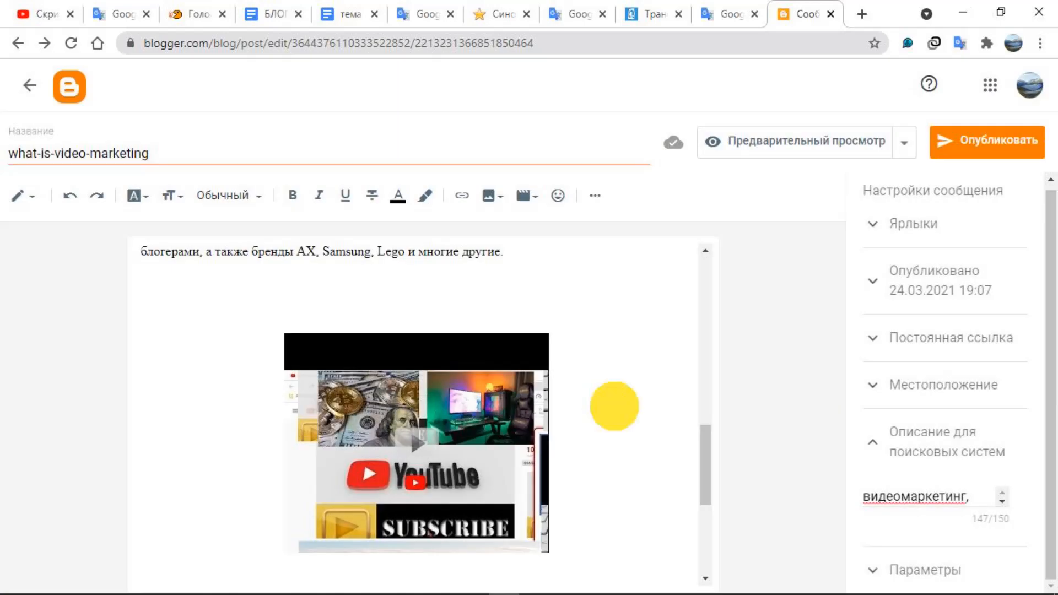
pyautogui.scroll(-5, 625, 439)
pyautogui.scroll(10, 626, 439)
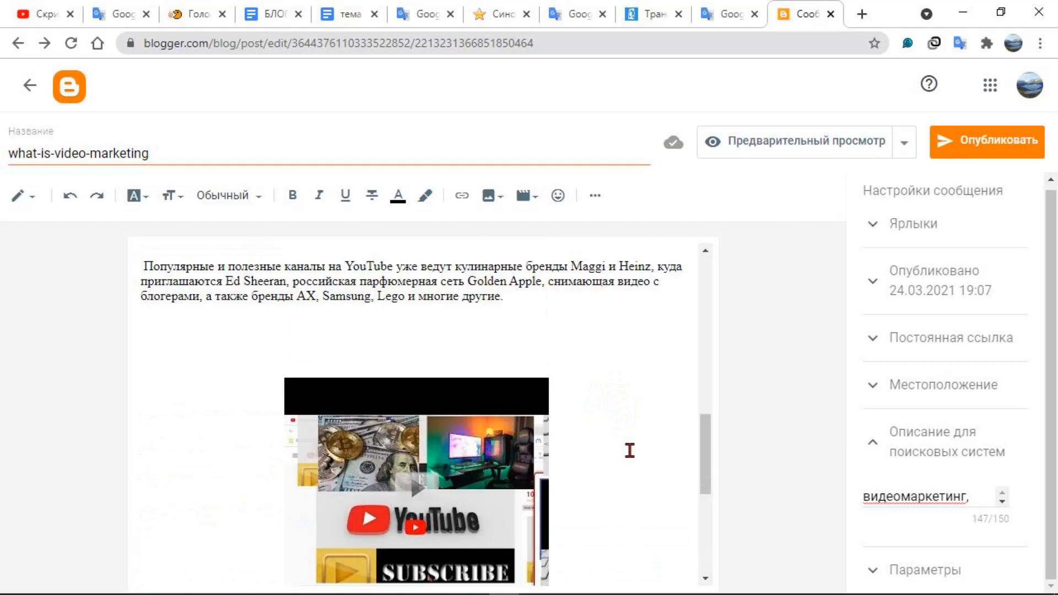
pyautogui.scroll(-5, 680, 424)
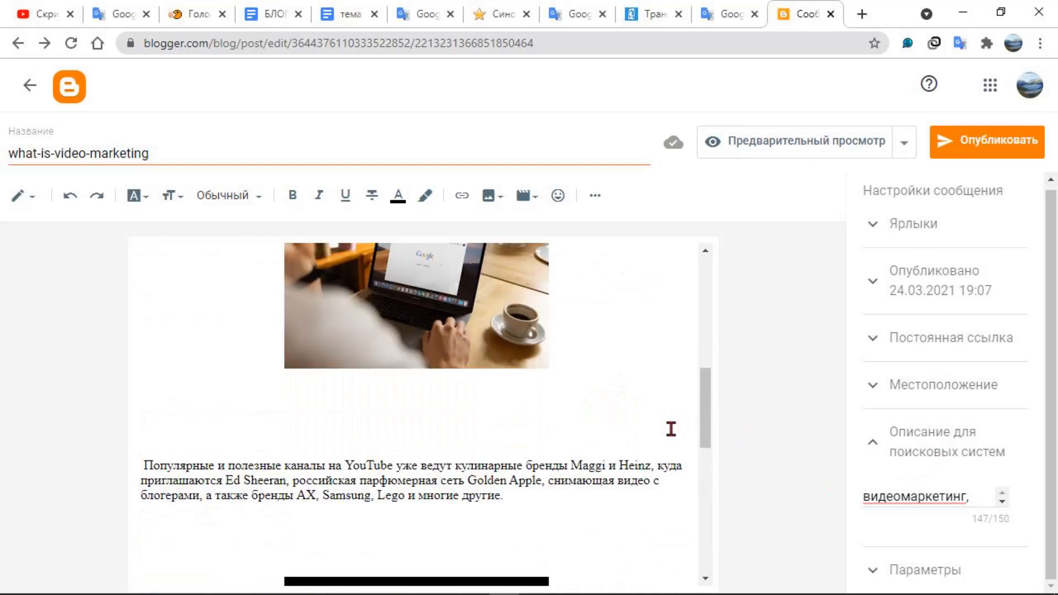
pyautogui.scroll(-5, 670, 429)
pyautogui.scroll(7, 671, 432)
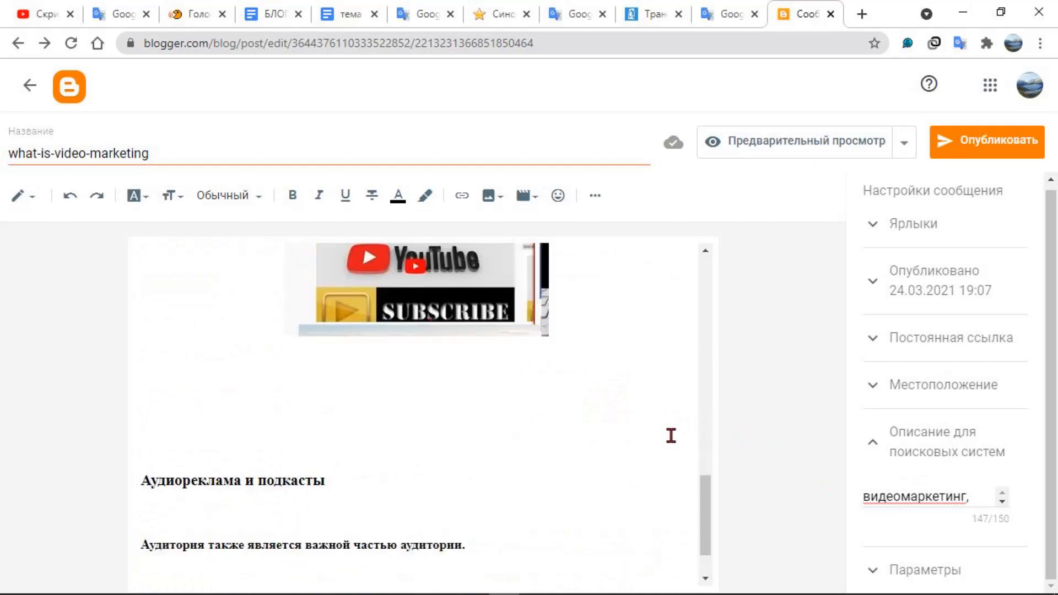
pyautogui.scroll(6, 671, 435)
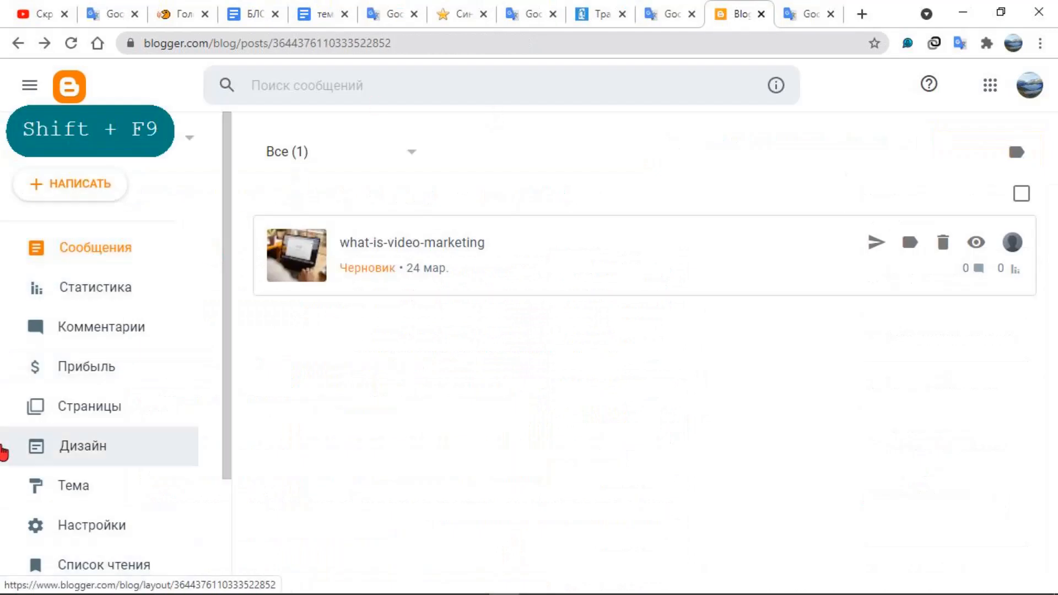
# Open the what-is-video-marketing draft from the blog's pages and paste the copied article text into its empty body
pyautogui.click(102, 418)
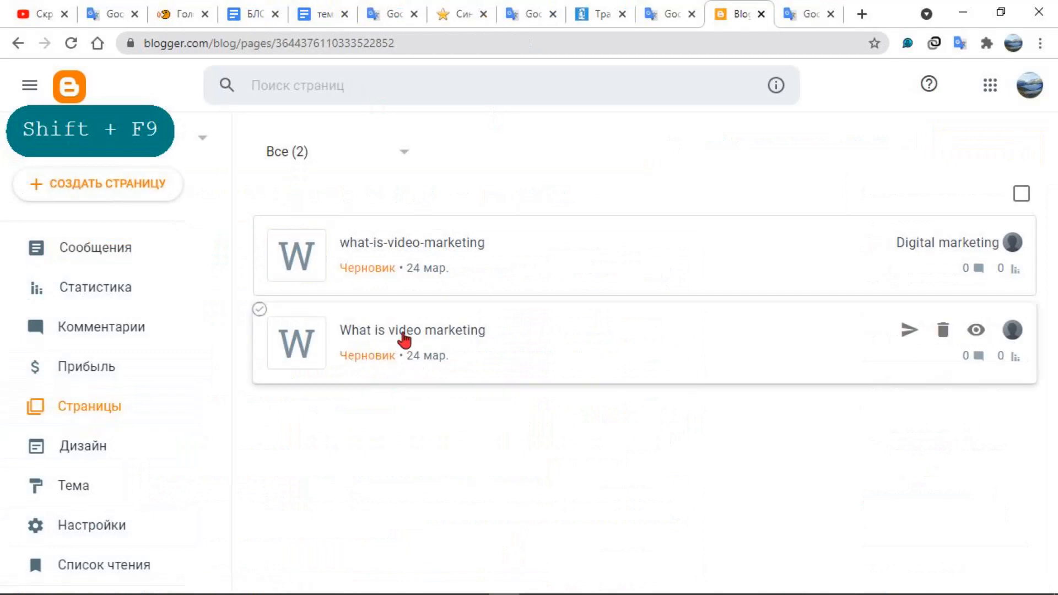
pyautogui.click(400, 241)
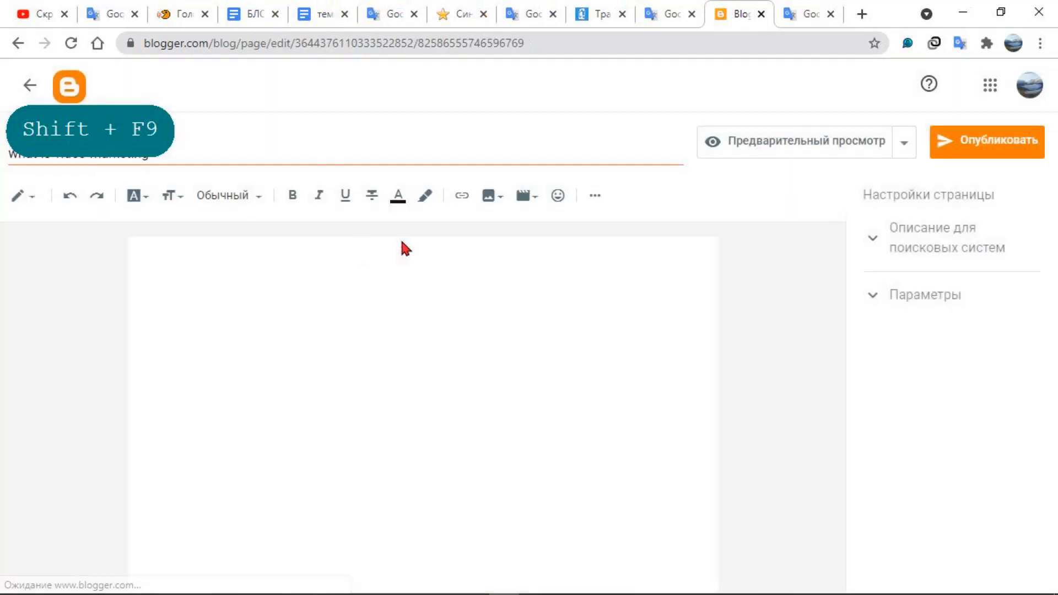
pyautogui.rightClick(188, 272)
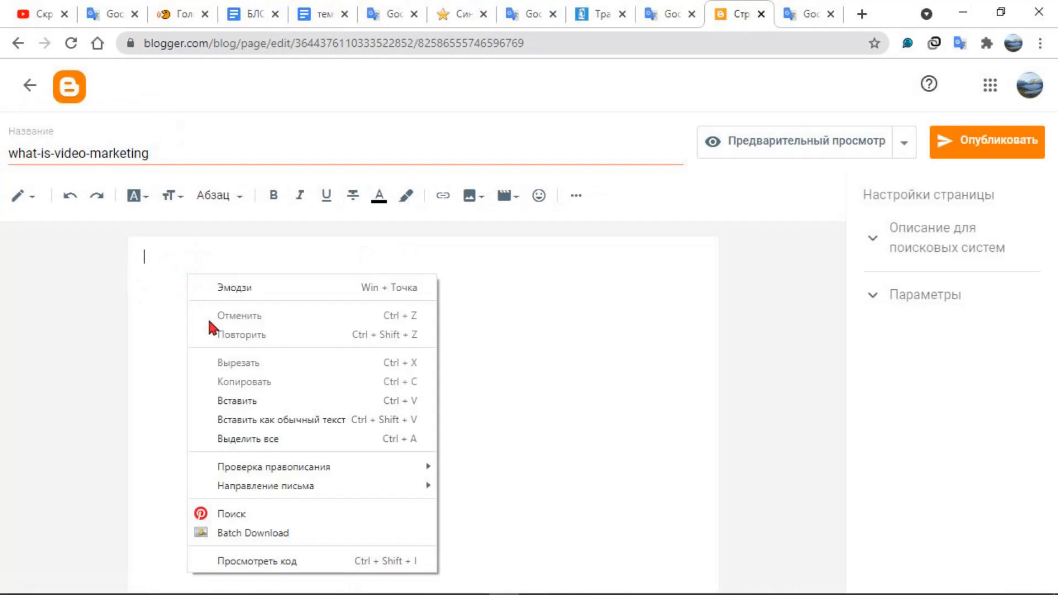
pyautogui.click(230, 401)
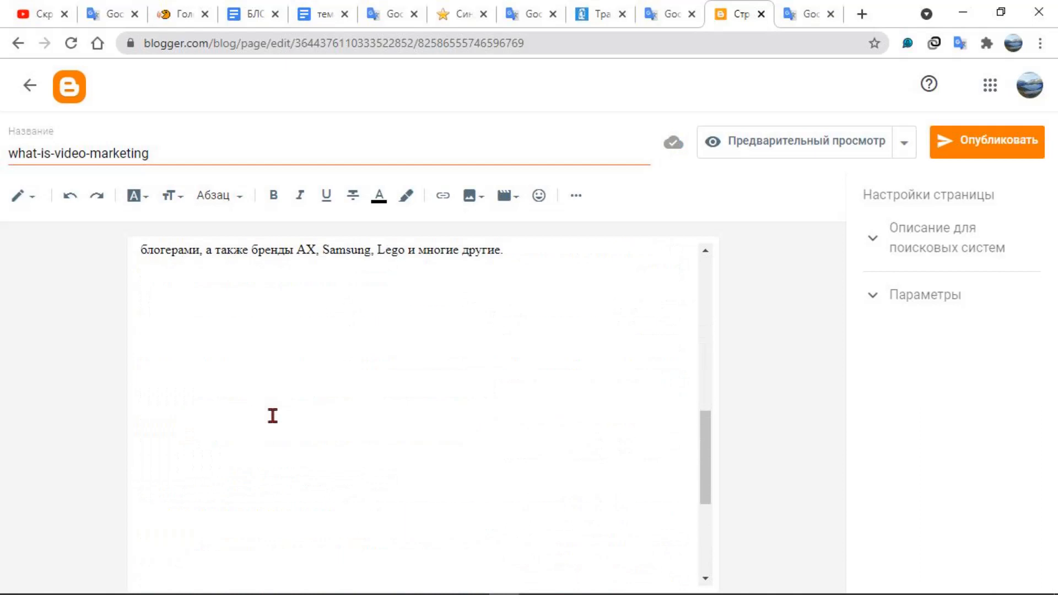
pyautogui.hotkey('shift', 'F9')
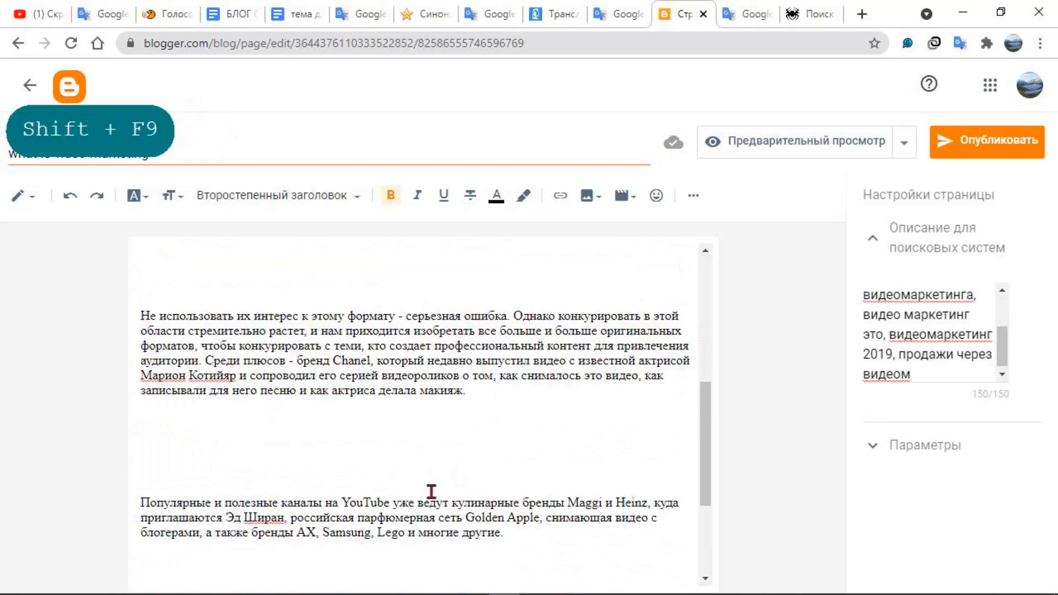
# Examine the page's headings, paragraphs and spacing from the main heading to the podcast section
pyautogui.scroll(5, 427, 489)
pyautogui.scroll(-5, 672, 484)
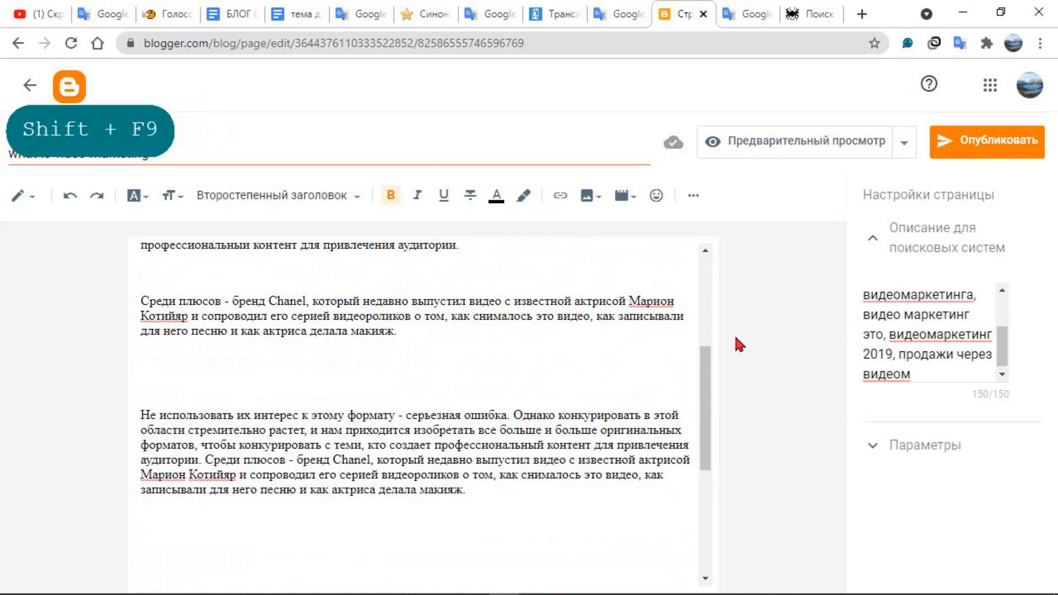
pyautogui.scroll(5, 600, 425)
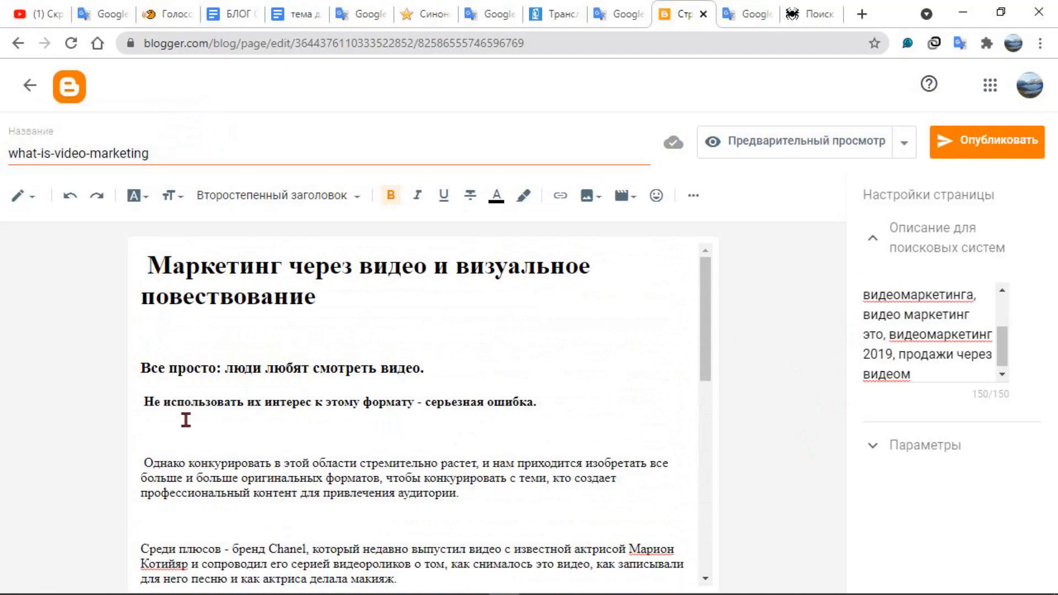
pyautogui.scroll(-5, 199, 439)
pyautogui.scroll(-3, 199, 442)
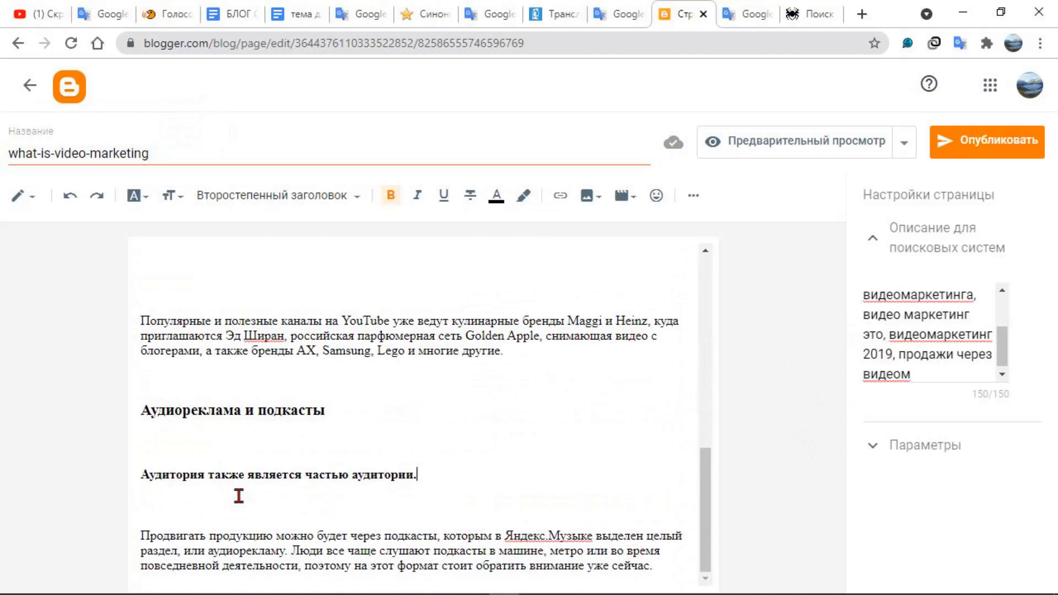
pyautogui.scroll(3, 238, 499)
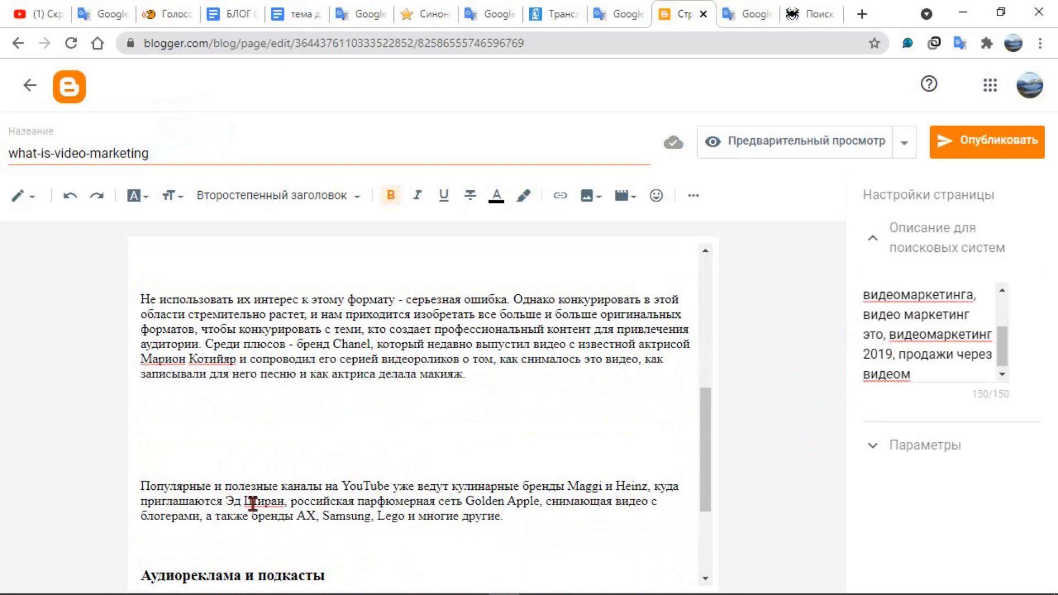
pyautogui.hotkey('shift', 'F9')
pyautogui.hotkey('shift', 'F9')
pyautogui.hotkey('shift', 'F9')
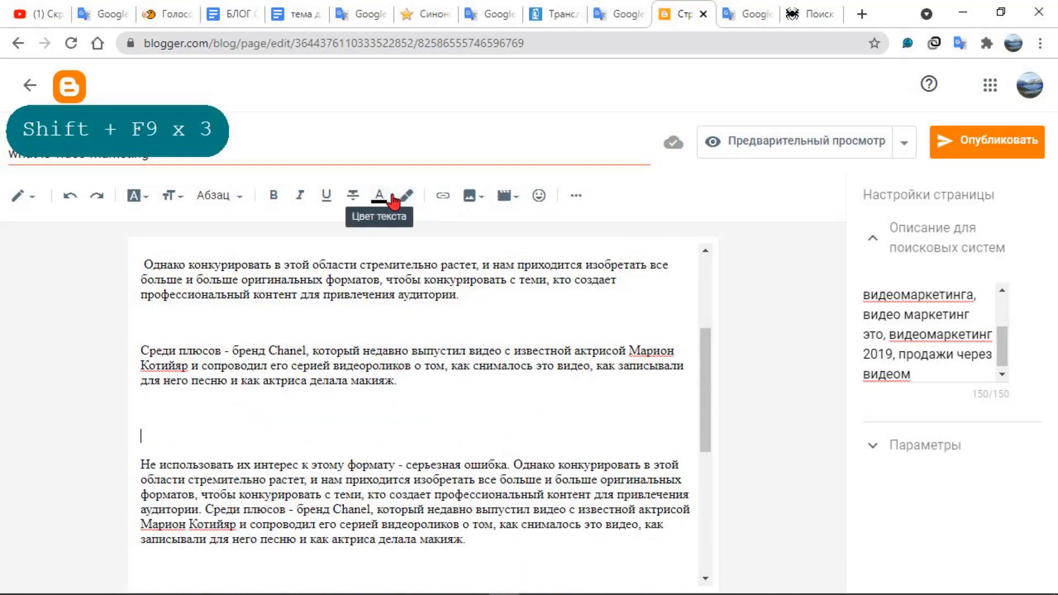
# Insert the laptop photo from the blog's stored images below the separate Chanel paragraph and deselect it
pyautogui.click(481, 195)
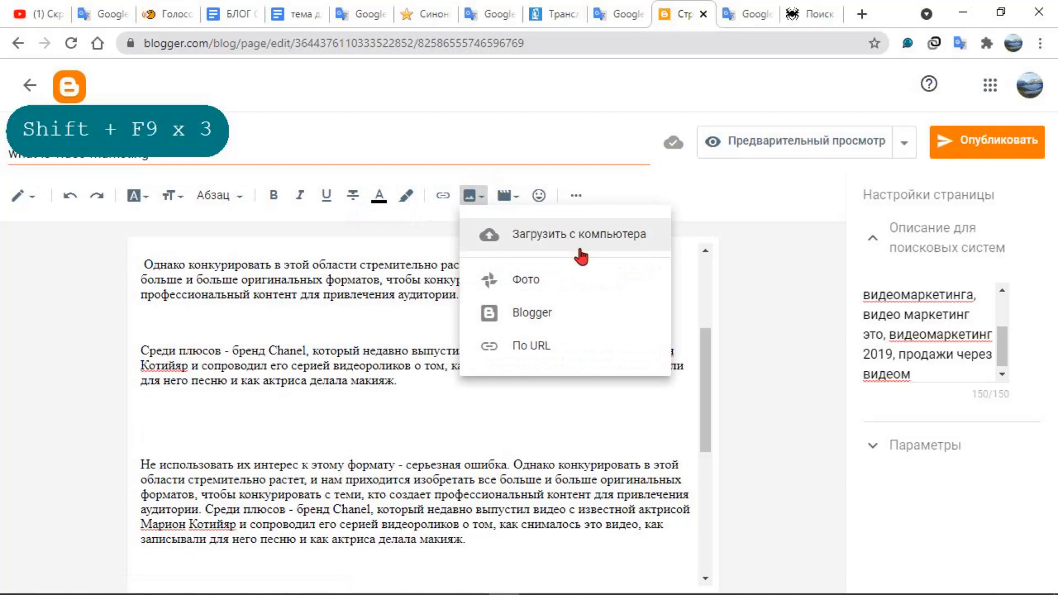
pyautogui.click(548, 310)
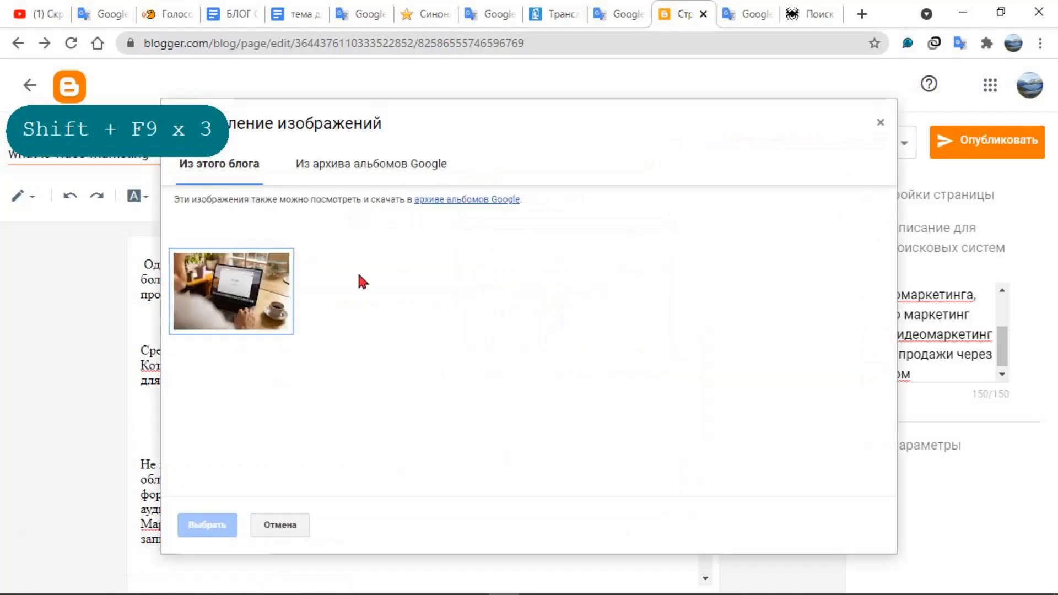
pyautogui.click(242, 297)
pyautogui.click(208, 525)
pyautogui.scroll(-6, 200, 431)
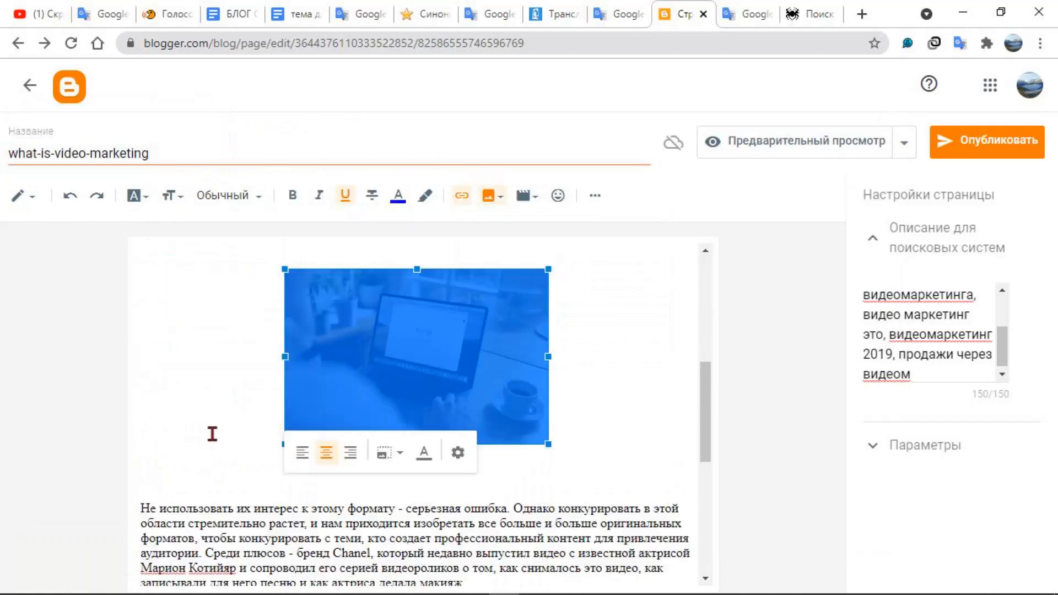
pyautogui.click(570, 443)
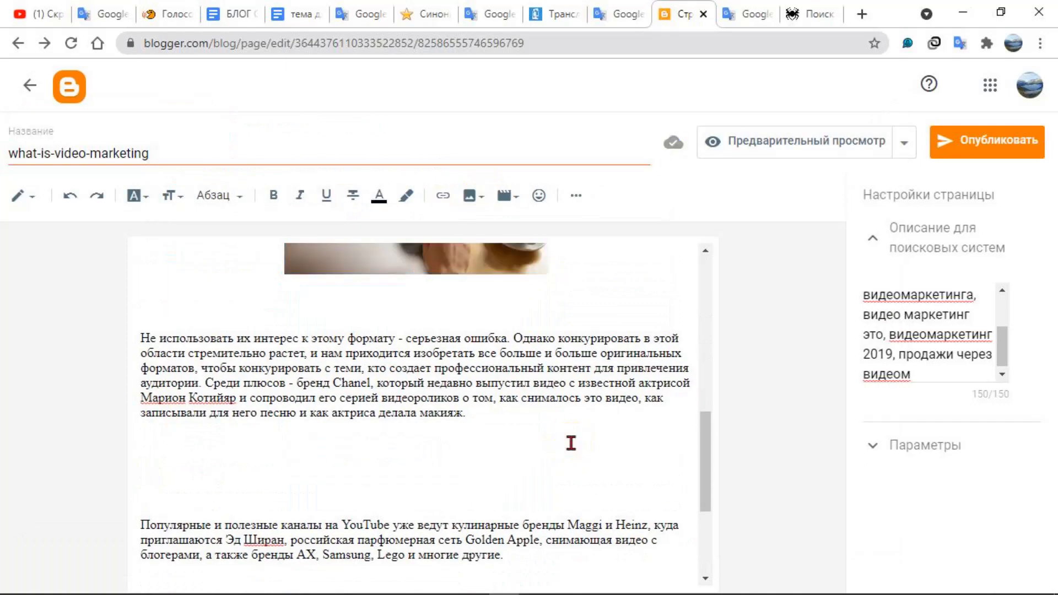
# Examine the inserted photo's placement between the Chanel paragraph and the text that follows it
pyautogui.scroll(4, 571, 443)
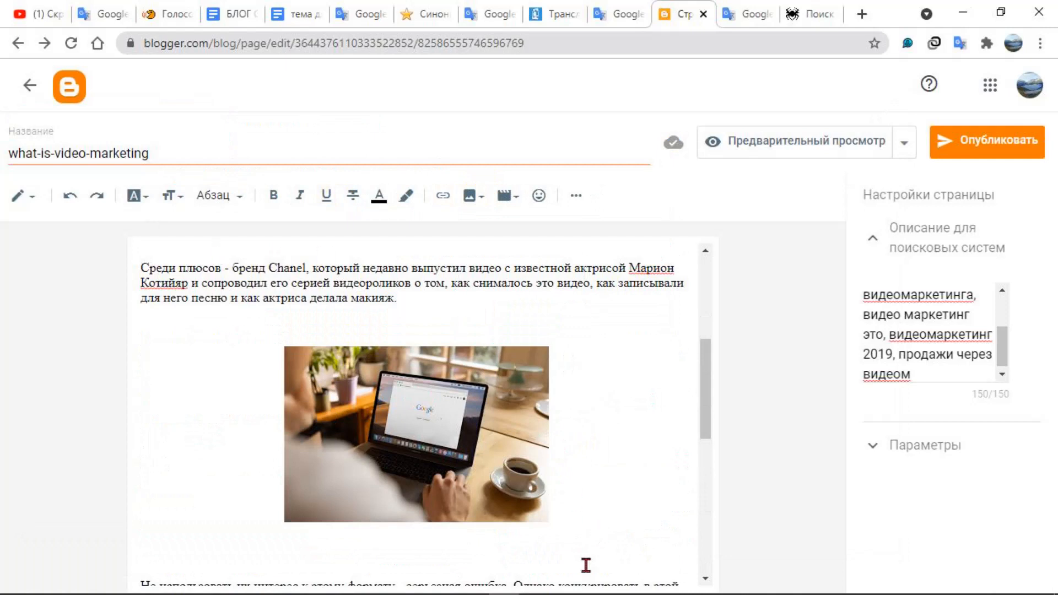
pyautogui.scroll(-4, 579, 447)
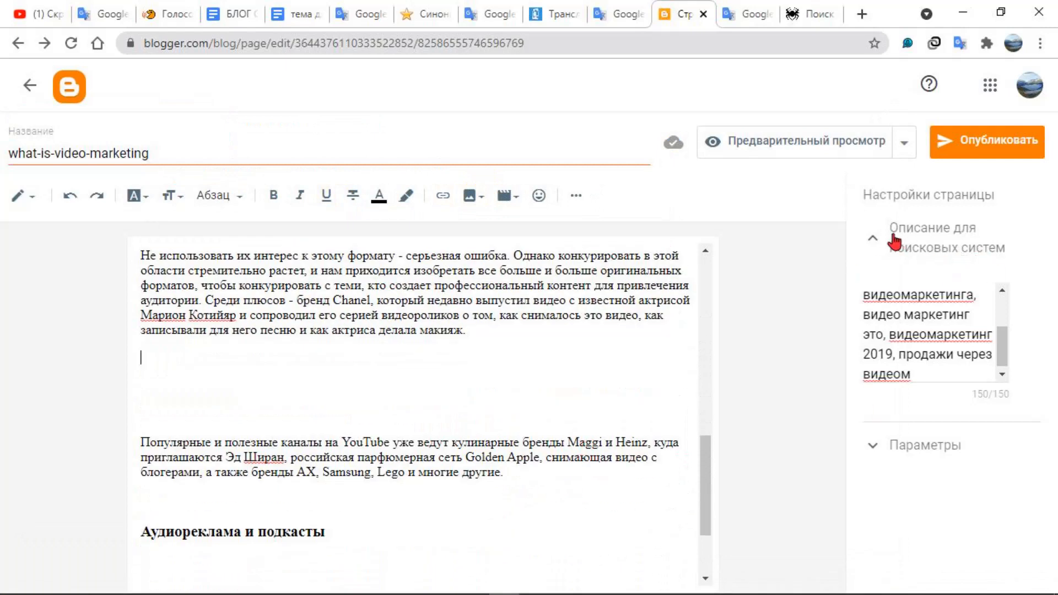
pyautogui.scroll(2, 427, 351)
pyautogui.scroll(3, 426, 351)
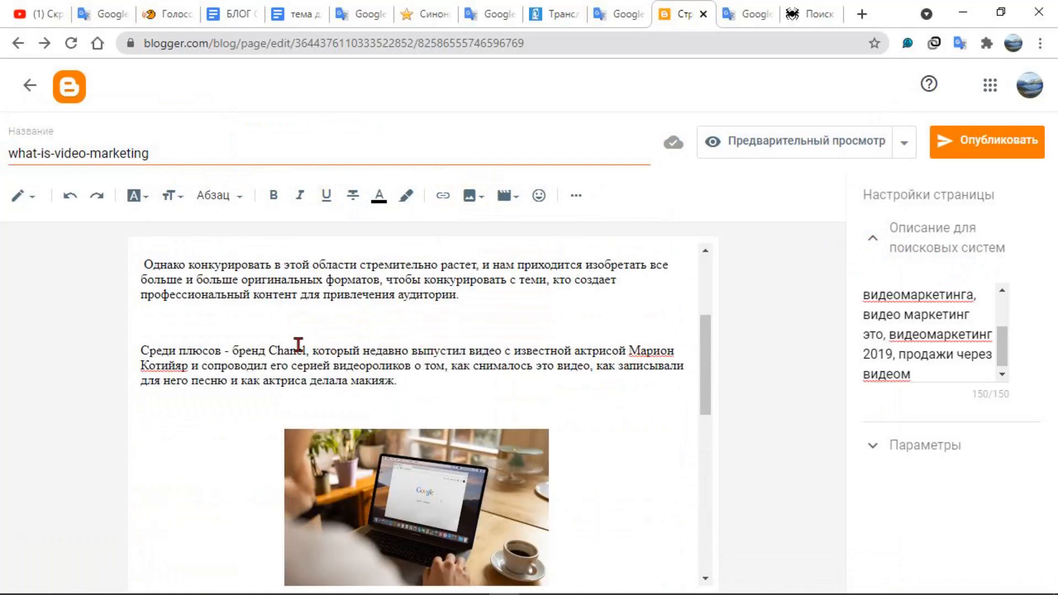
pyautogui.click(144, 349)
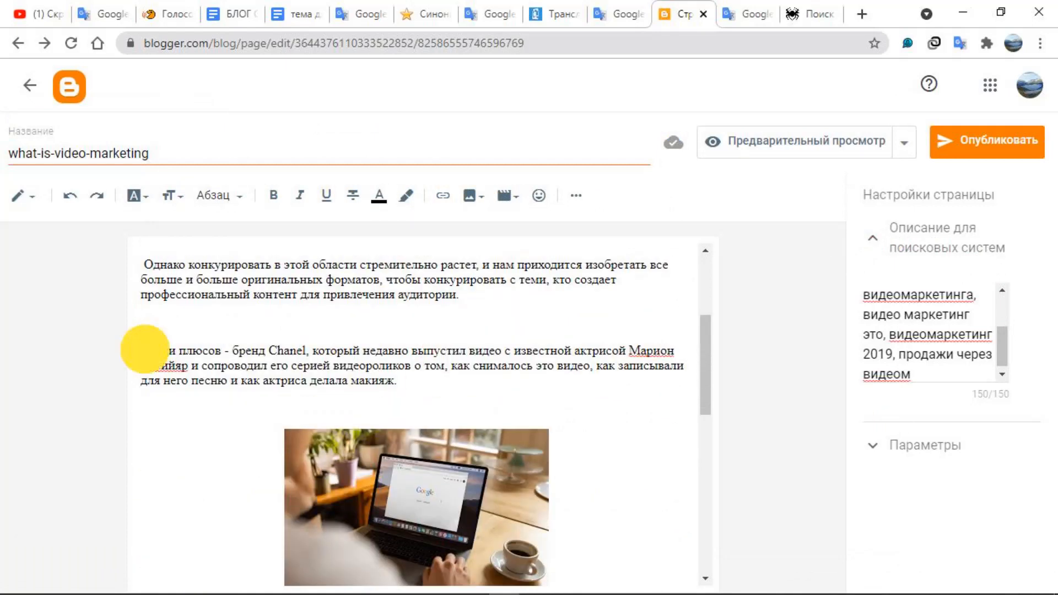
pyautogui.click(494, 501)
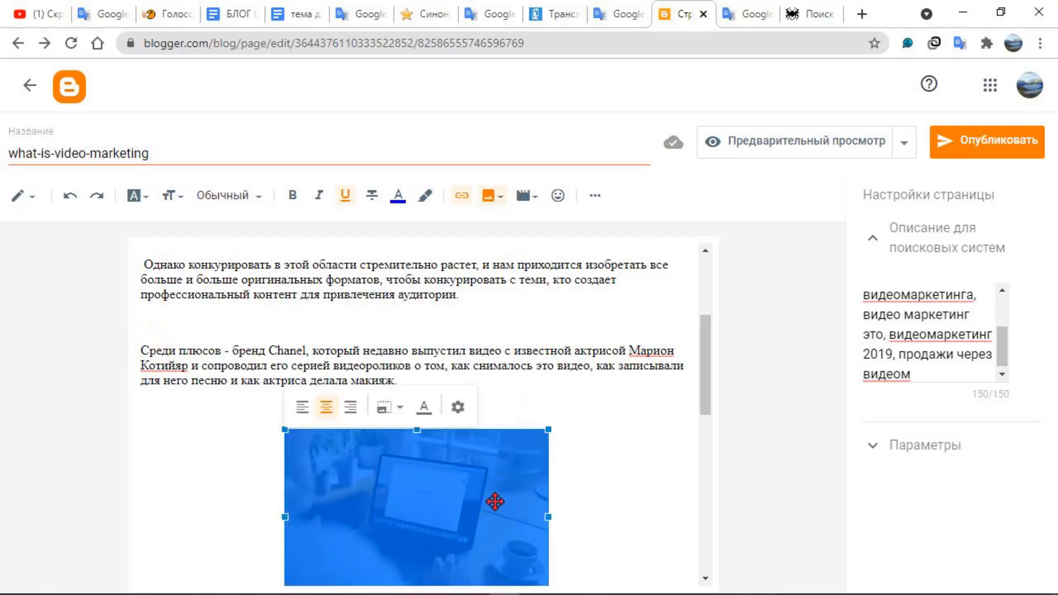
pyautogui.click(632, 501)
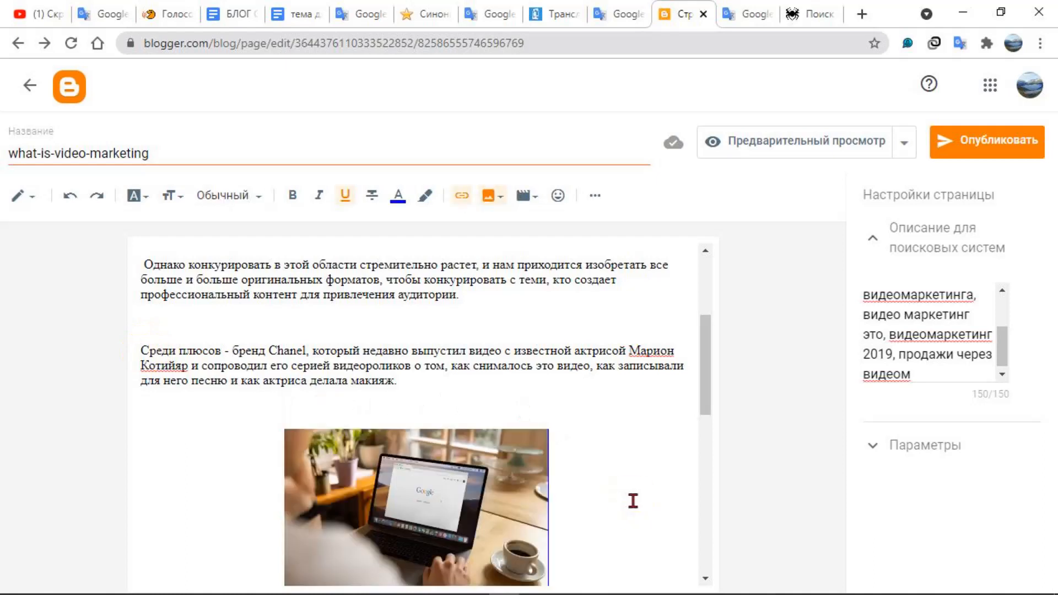
pyautogui.scroll(1, 683, 361)
pyautogui.hotkey('shift', 'F9')
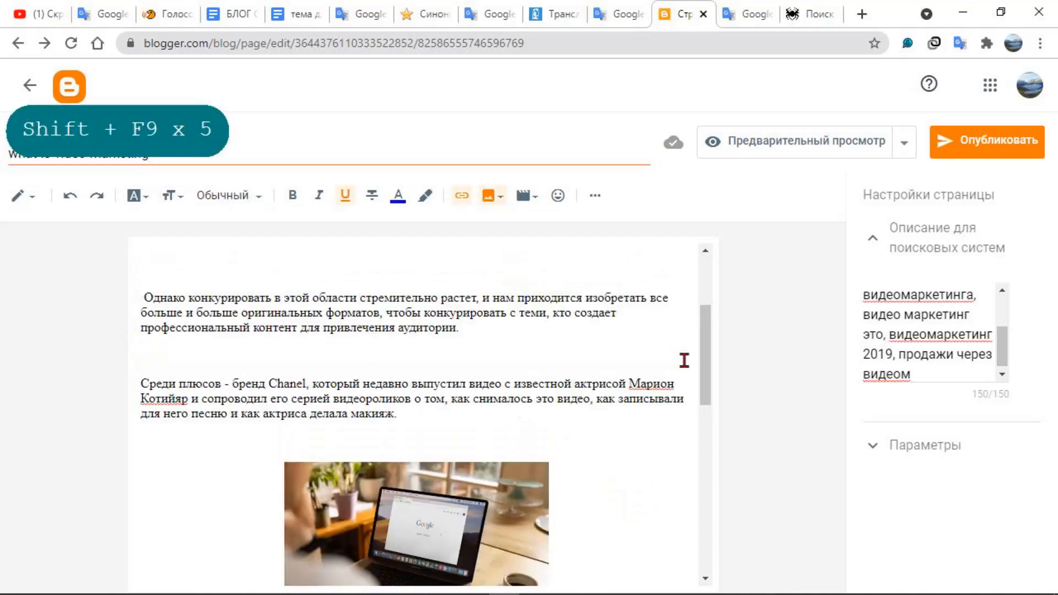
pyautogui.moveTo(614, 594)
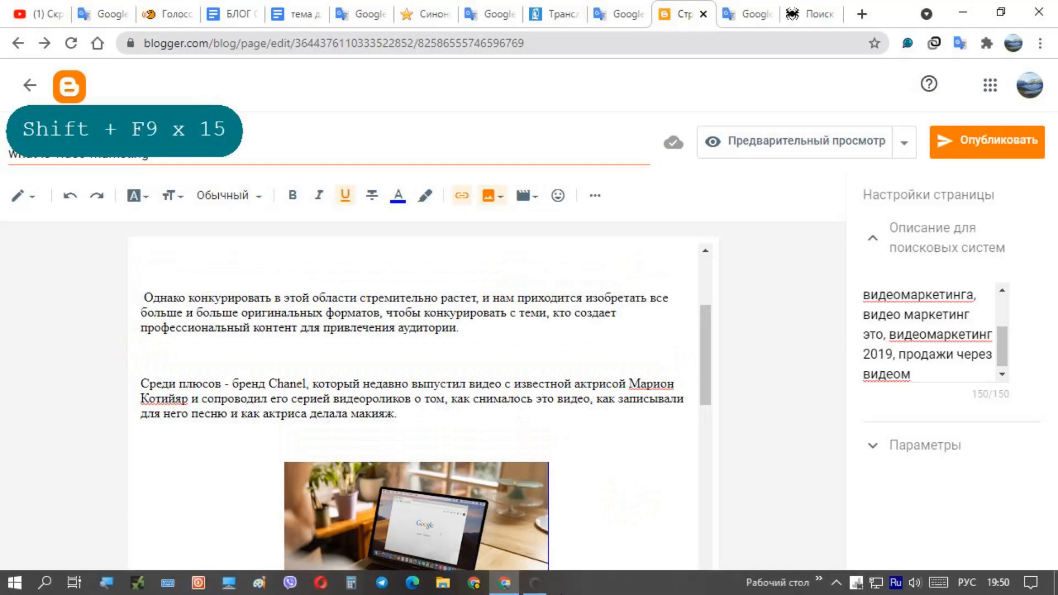
pyautogui.click(542, 585)
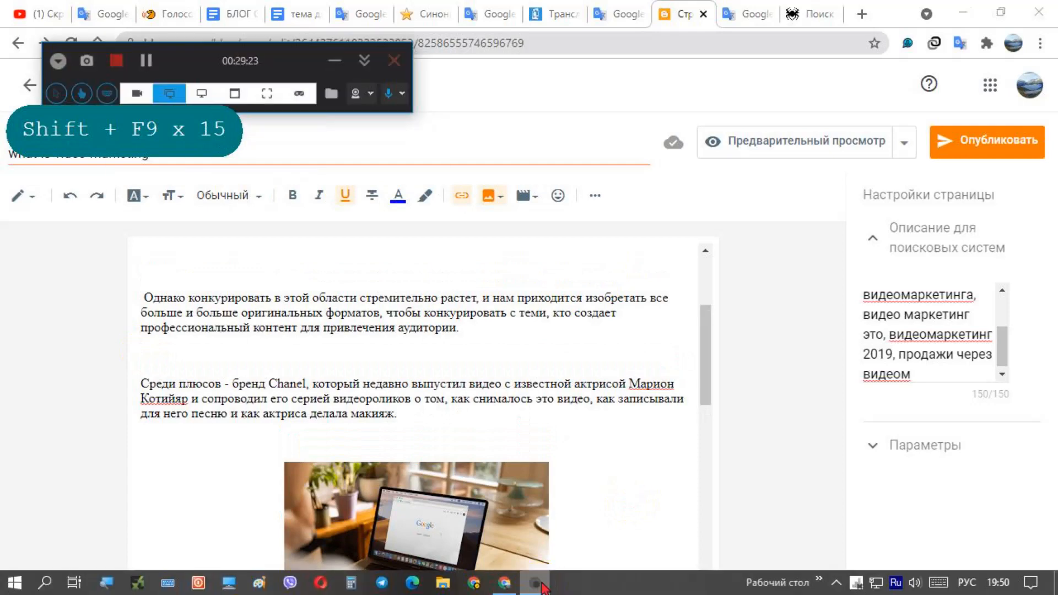
pyautogui.click(539, 585)
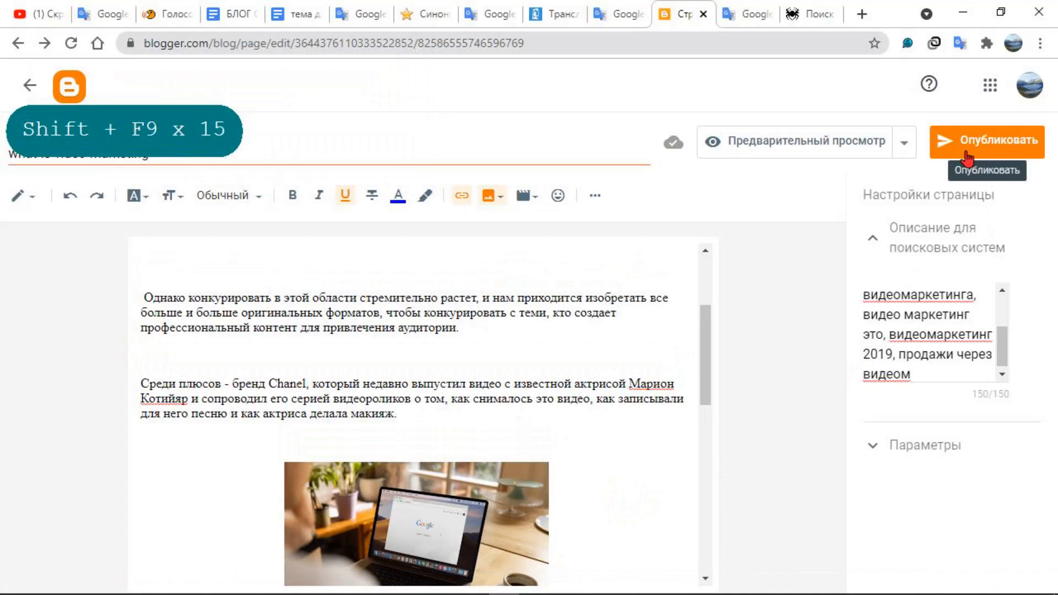
pyautogui.scroll(-3, 644, 391)
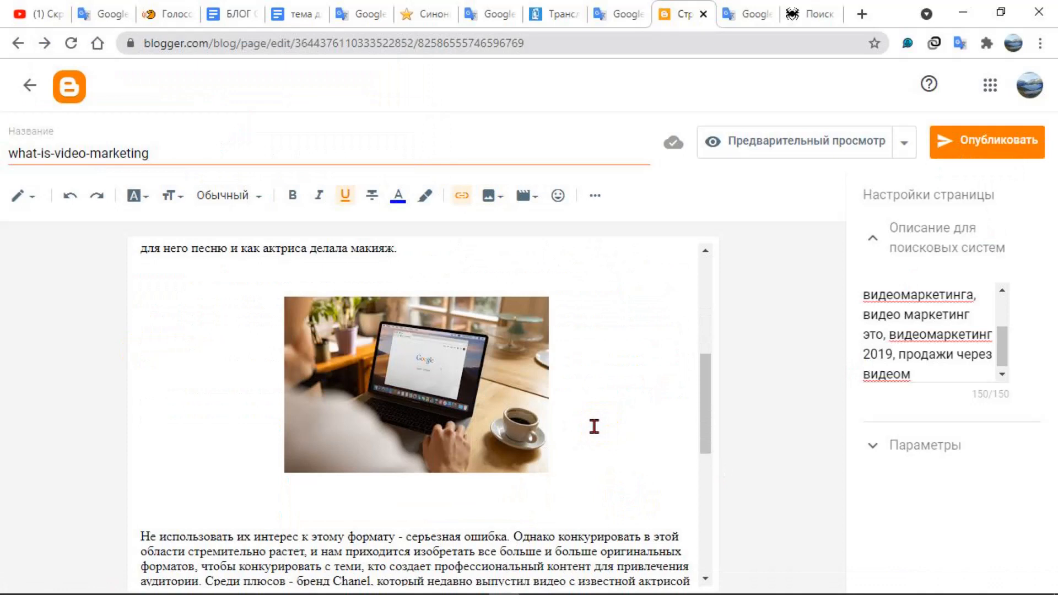
pyautogui.press('Return')
pyautogui.press('Return')
pyautogui.hotkey('shift', 'F9')
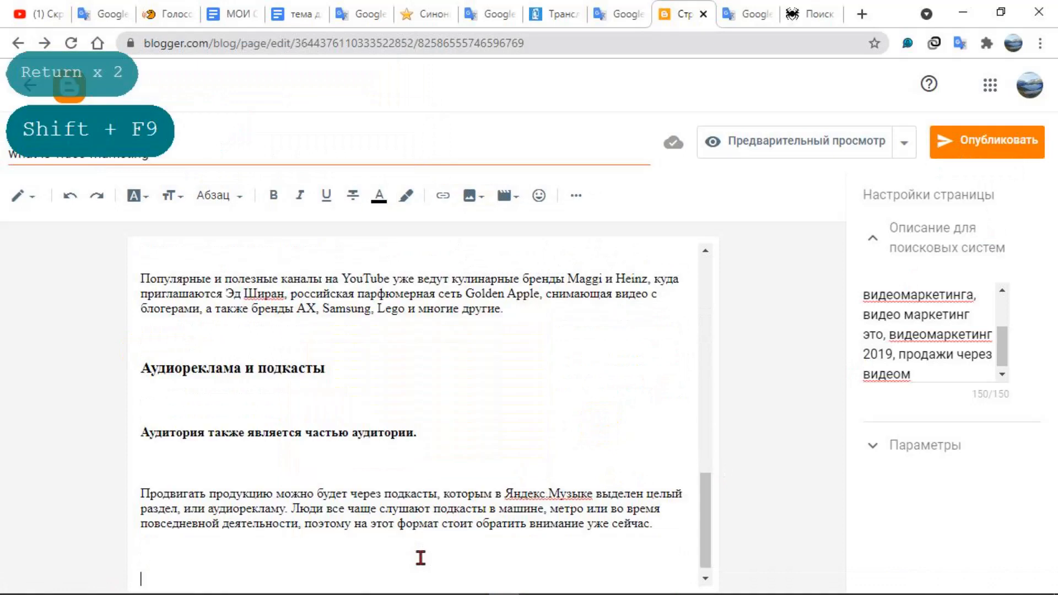
pyautogui.click(434, 431)
pyautogui.click(439, 431)
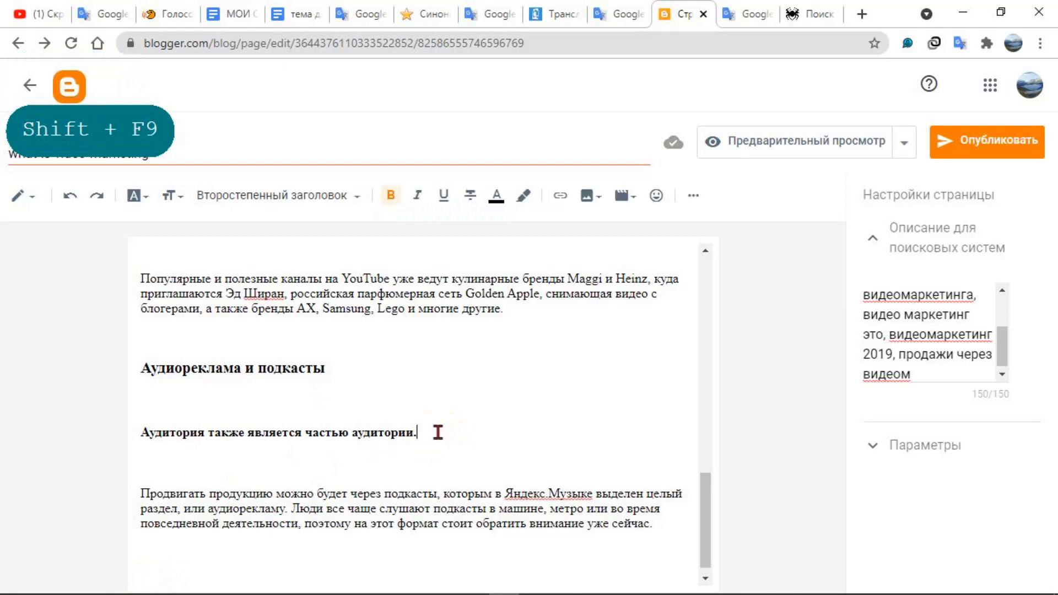
pyautogui.click(563, 196)
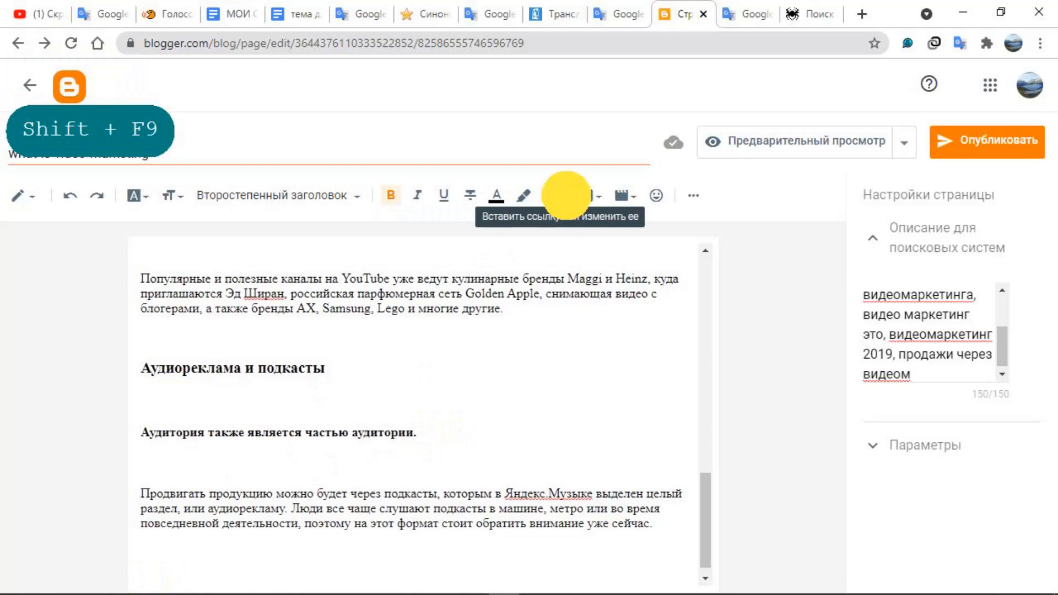
pyautogui.rightClick(415, 309)
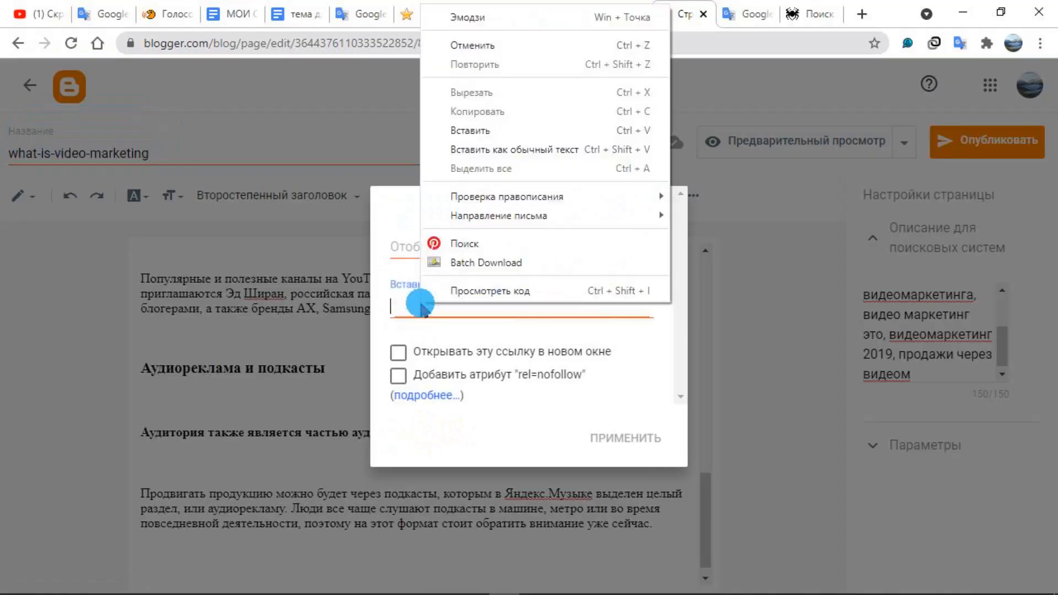
pyautogui.click(480, 136)
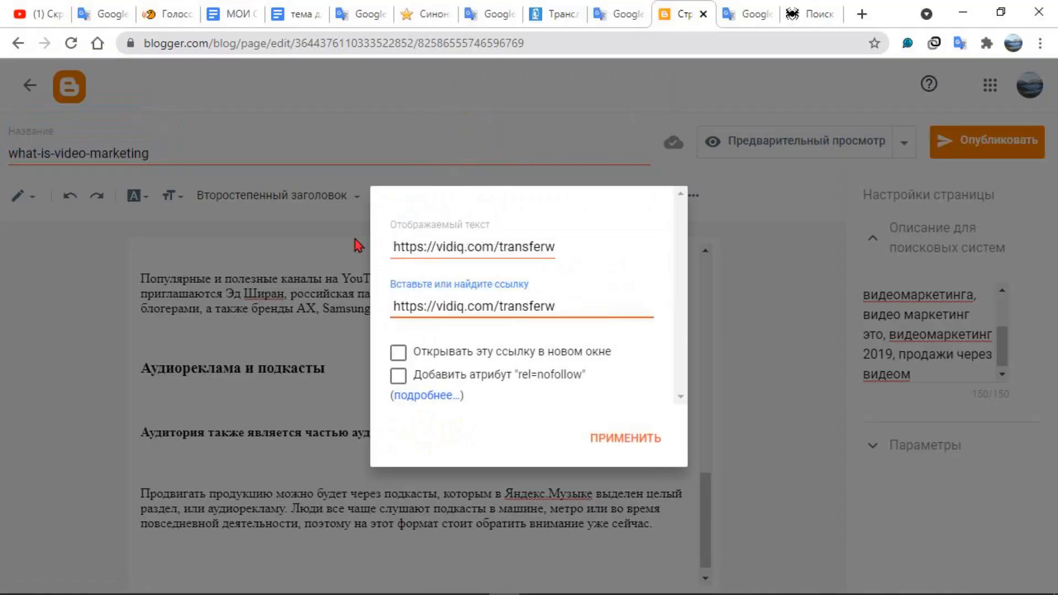
pyautogui.click(401, 355)
pyautogui.click(621, 432)
pyautogui.click(646, 408)
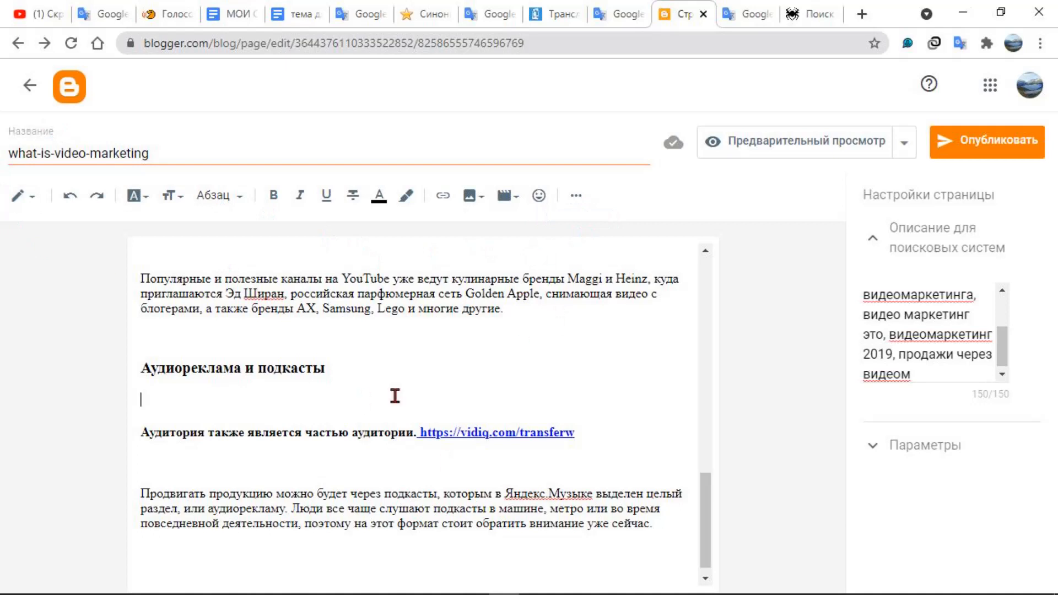
# Leave the page editor, replace the description in the blog settings with the copied audience and podcast text, review it and save
pyautogui.click(25, 79)
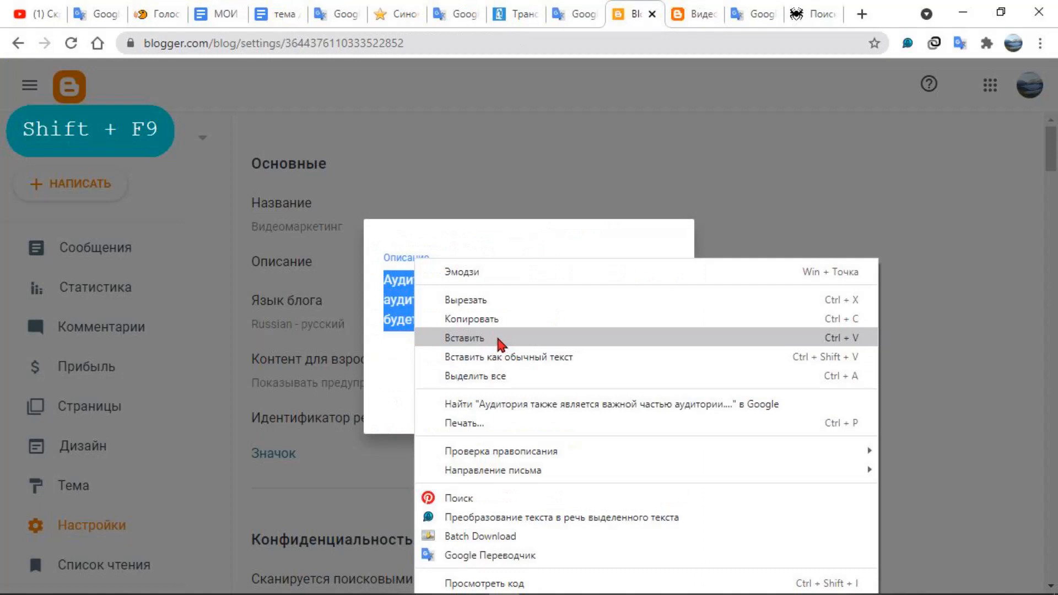
pyautogui.click(504, 338)
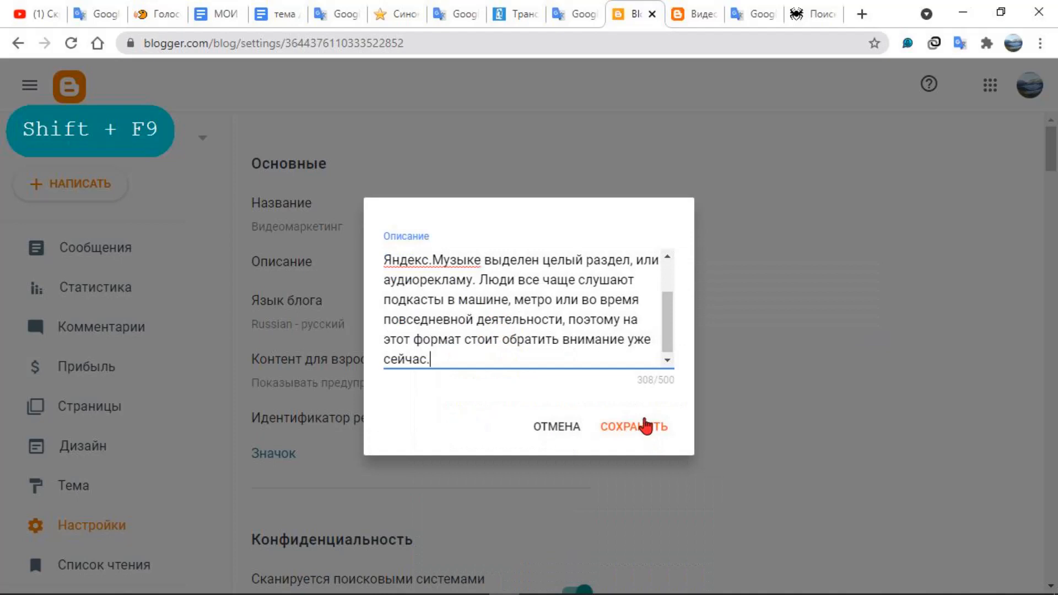
pyautogui.click(469, 352)
pyautogui.moveTo(431, 260); pyautogui.dragTo(349, 259)
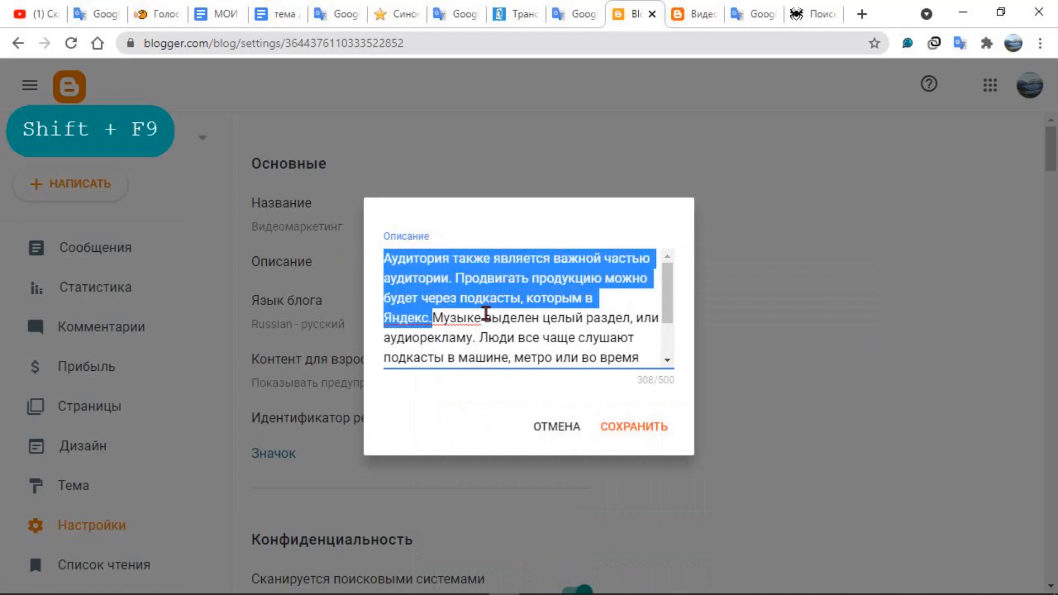
pyautogui.click(489, 314)
pyautogui.scroll(-1, 529, 339)
pyautogui.scroll(1, 535, 345)
pyautogui.scroll(-1, 404, 289)
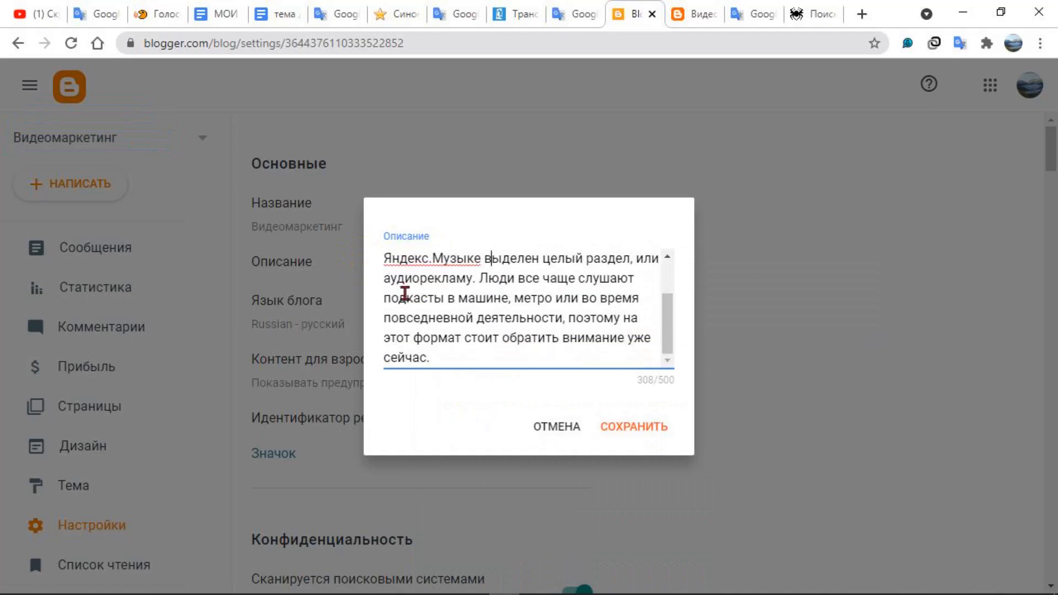
pyautogui.click(621, 432)
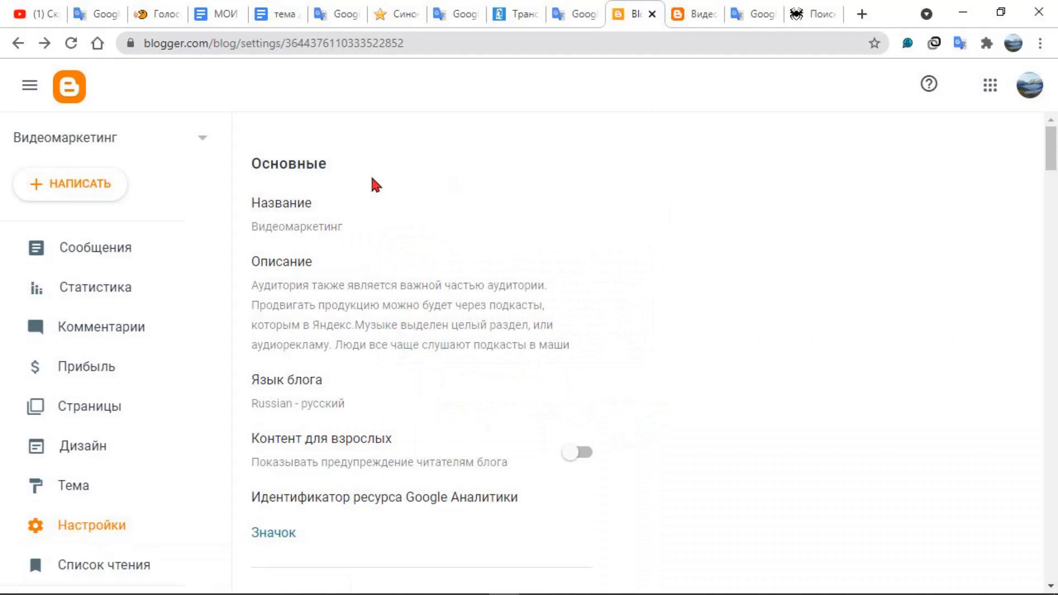
# Open the blog title for editing and copy the tags from "интернет-маркетинг курсы" through "как создавать видеомаркетинг, видеомаркетинг" on the mysitec.ru tag page
pyautogui.click(317, 230)
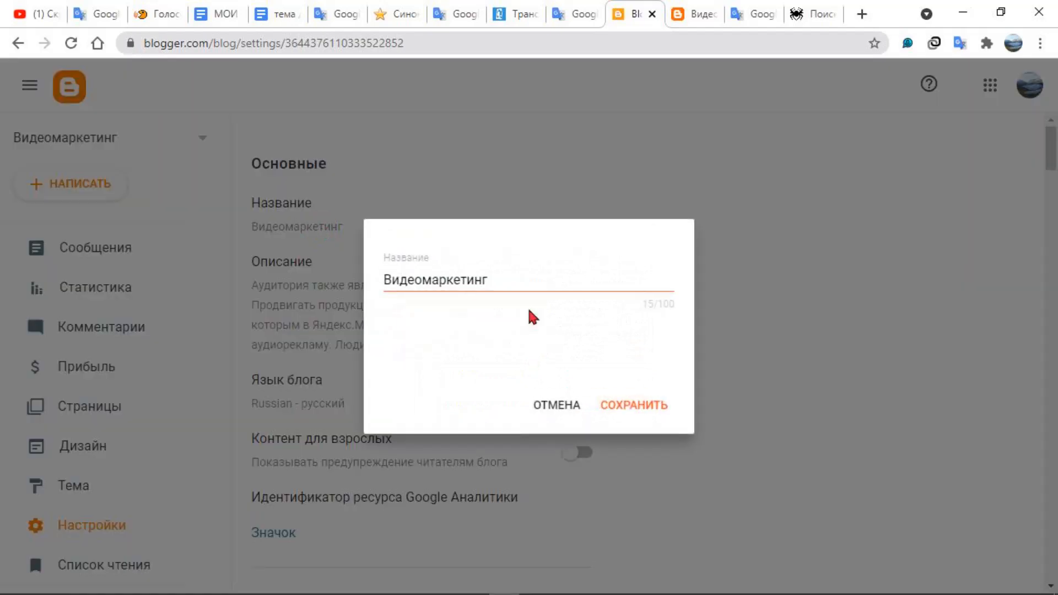
pyautogui.click(539, 277)
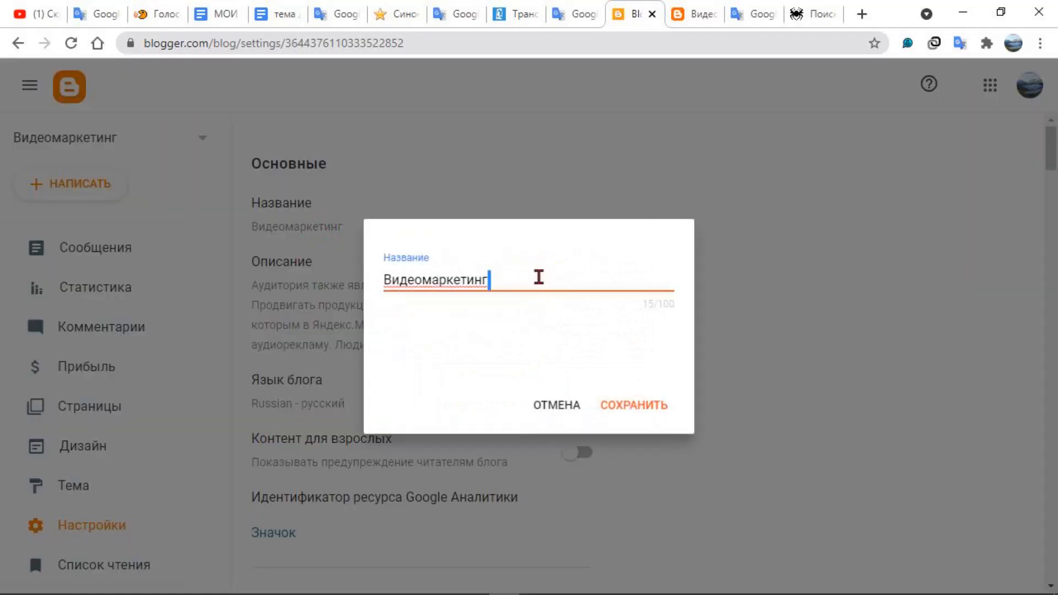
pyautogui.click(798, 17)
pyautogui.click(855, 15)
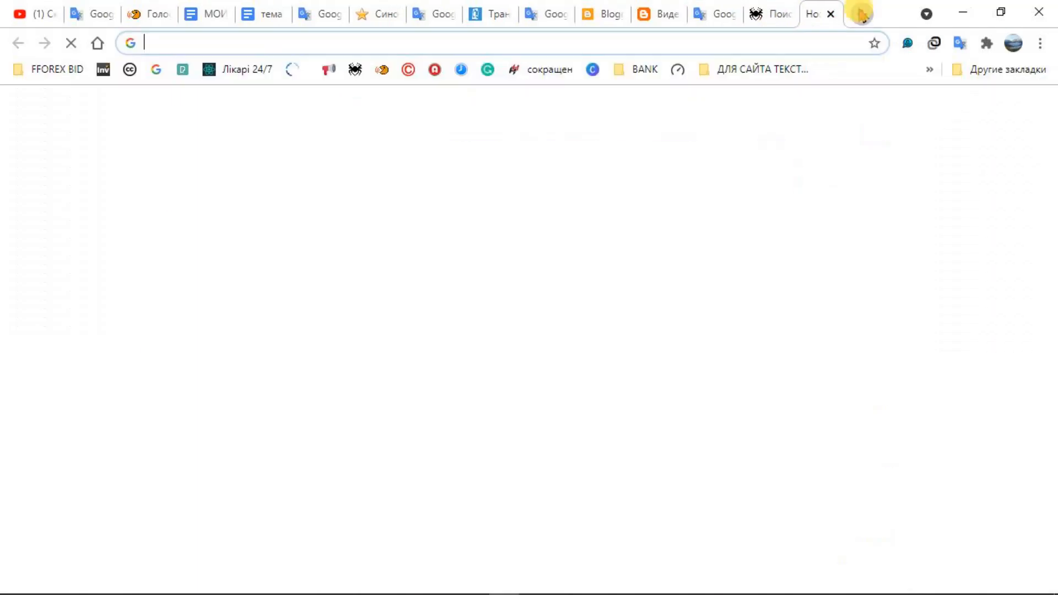
pyautogui.click(766, 13)
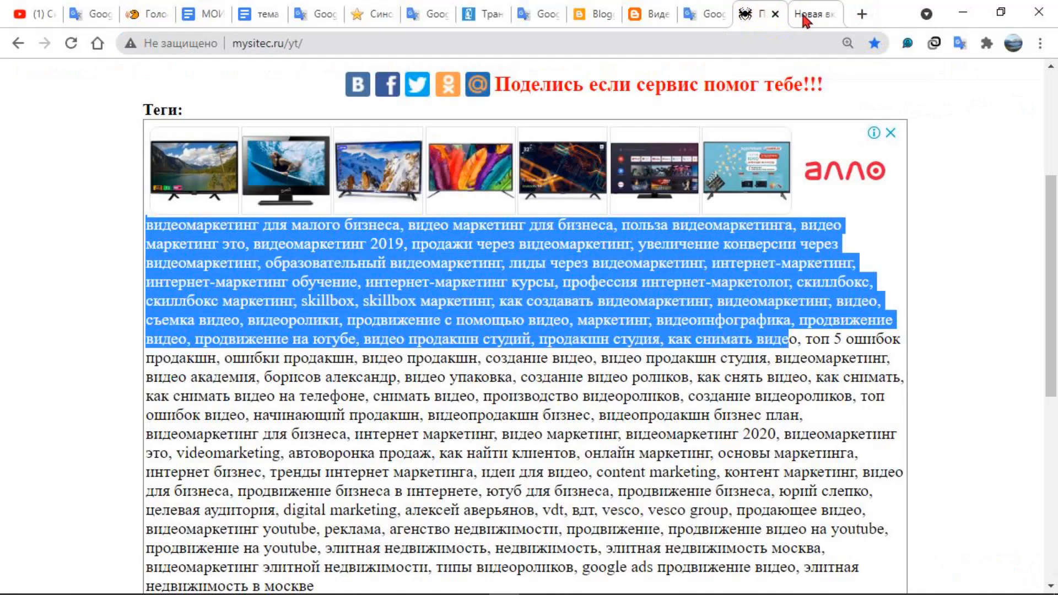
pyautogui.click(513, 236)
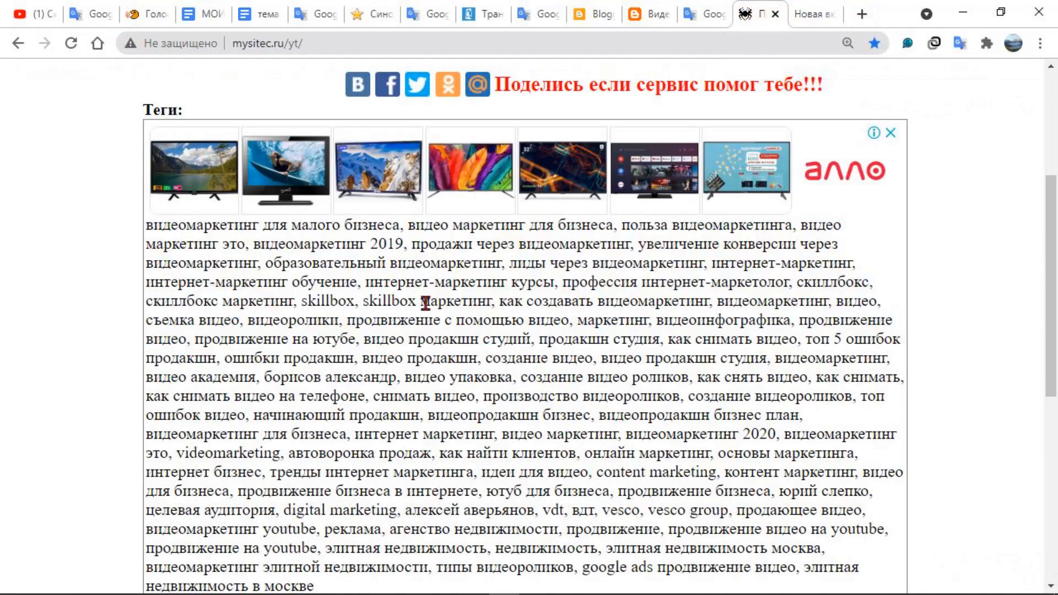
pyautogui.moveTo(365, 284)
pyautogui.mouseDown()
pyautogui.moveTo(668, 299)
pyautogui.moveTo(874, 292)
pyautogui.moveTo(821, 302)
pyautogui.moveTo(532, 276)
pyautogui.moveTo(365, 281)
pyautogui.mouseUp()
pyautogui.click(822, 300)
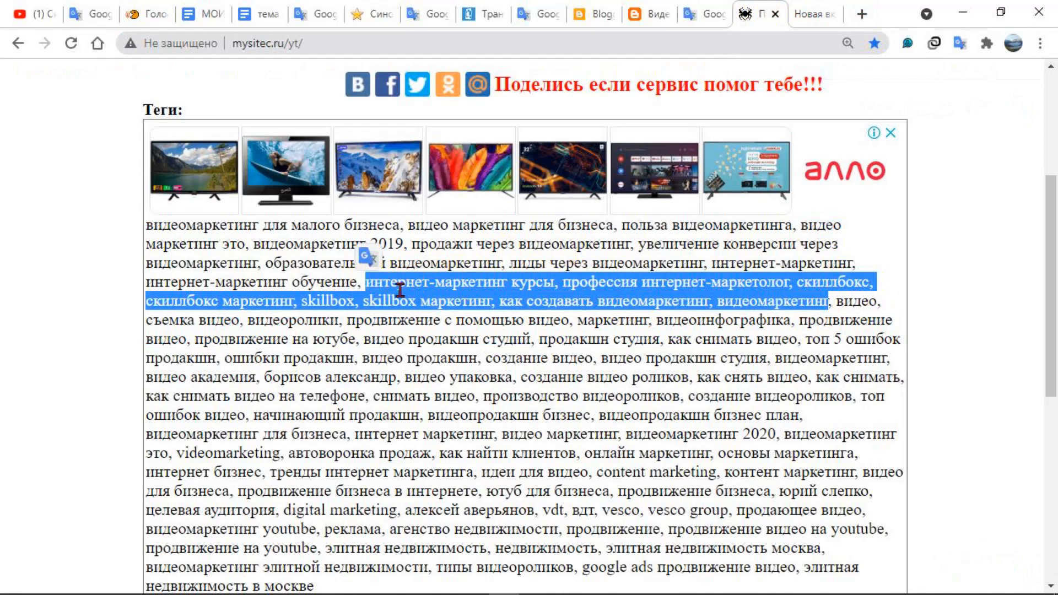
pyautogui.rightClick(387, 295)
pyautogui.click(415, 300)
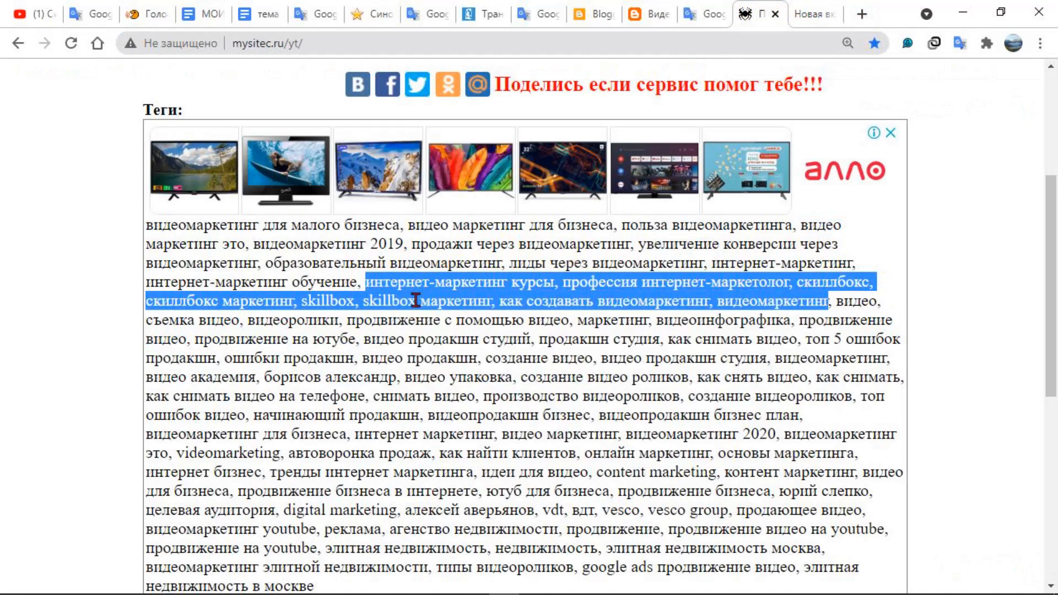
# Return to the blog title being edited in Blogger and paste the copied tags after "Видеомаркетинг"
pyautogui.click(647, 15)
pyautogui.click(596, 19)
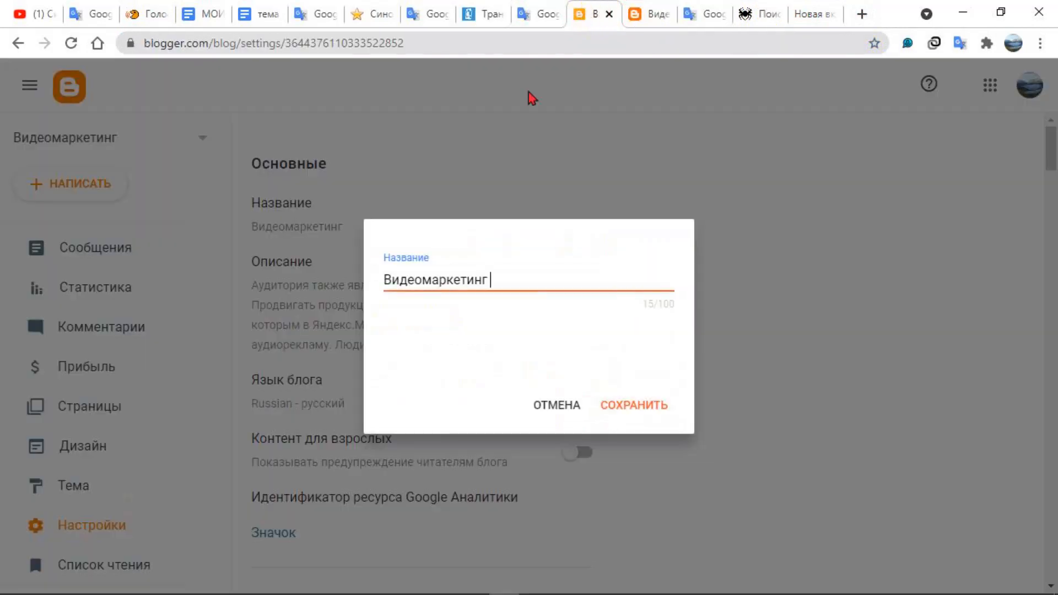
pyautogui.rightClick(512, 274)
pyautogui.click(533, 397)
pyautogui.click(632, 405)
pyautogui.doubleClick(494, 279)
pyautogui.moveTo(493, 279); pyautogui.dragTo(659, 287)
pyautogui.click(590, 279)
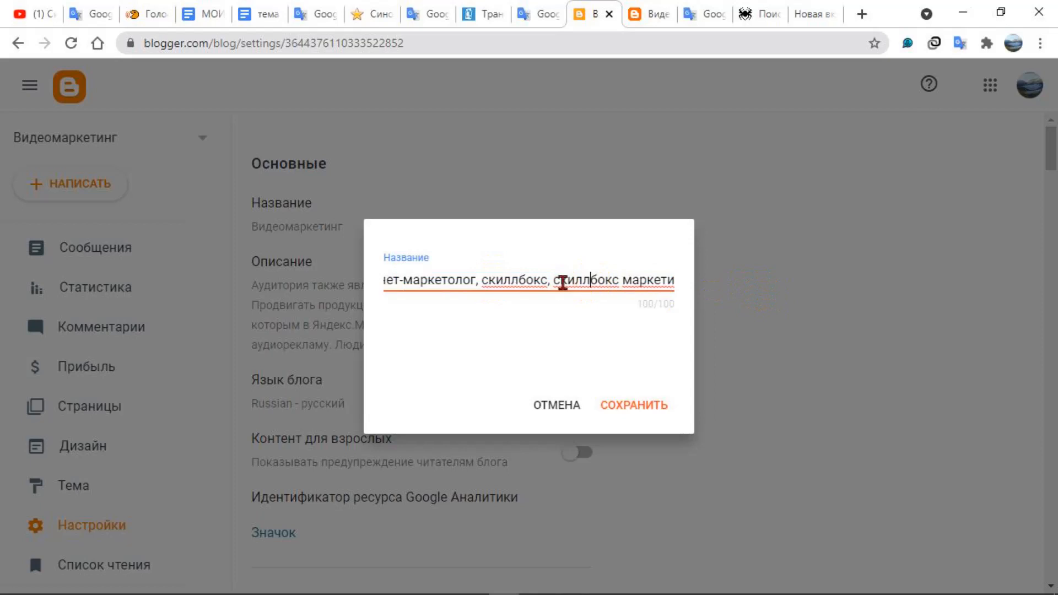
# Delete everything from "скиллбокс" onward so the title ends with "профессия интернет-маркетолог," and save it
pyautogui.moveTo(554, 279); pyautogui.dragTo(708, 272)
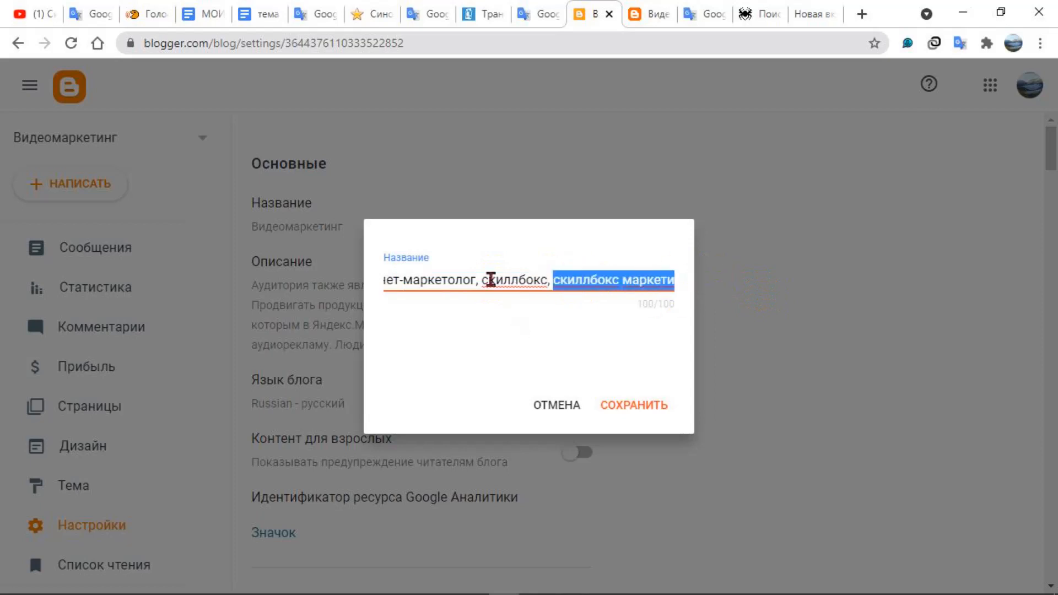
pyautogui.moveTo(481, 282); pyautogui.dragTo(685, 291)
pyautogui.press('BackSpace')
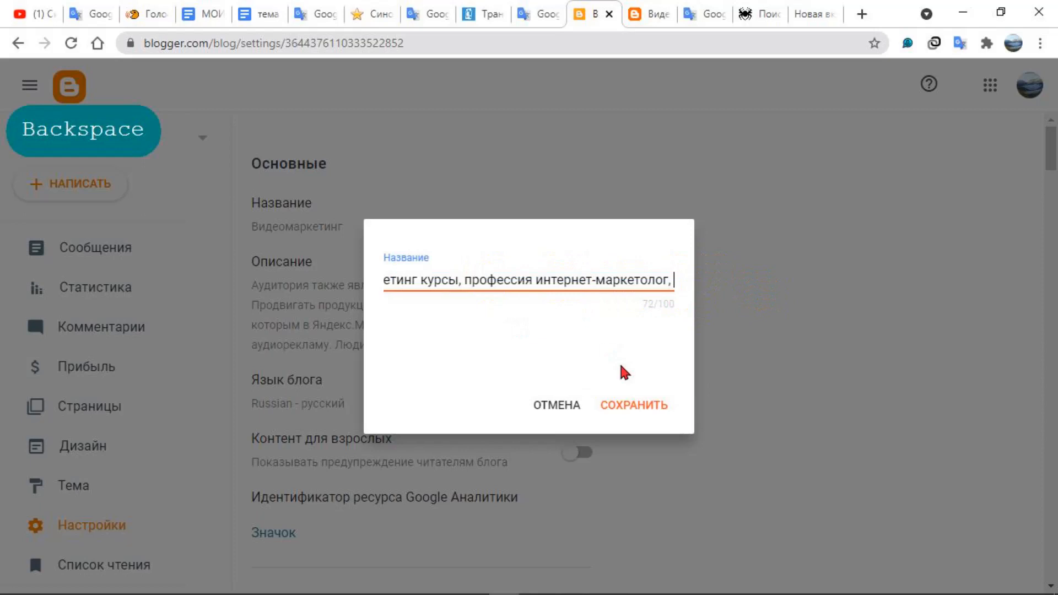
pyautogui.click(636, 405)
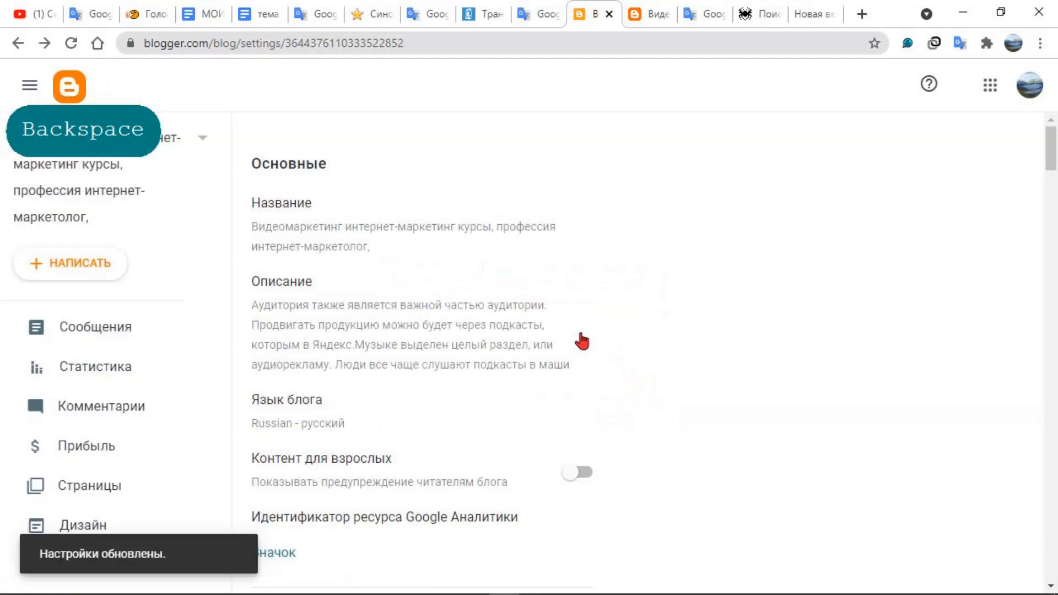
pyautogui.hotkey('shift', 'F9')
pyautogui.hotkey('shift', 'F9')
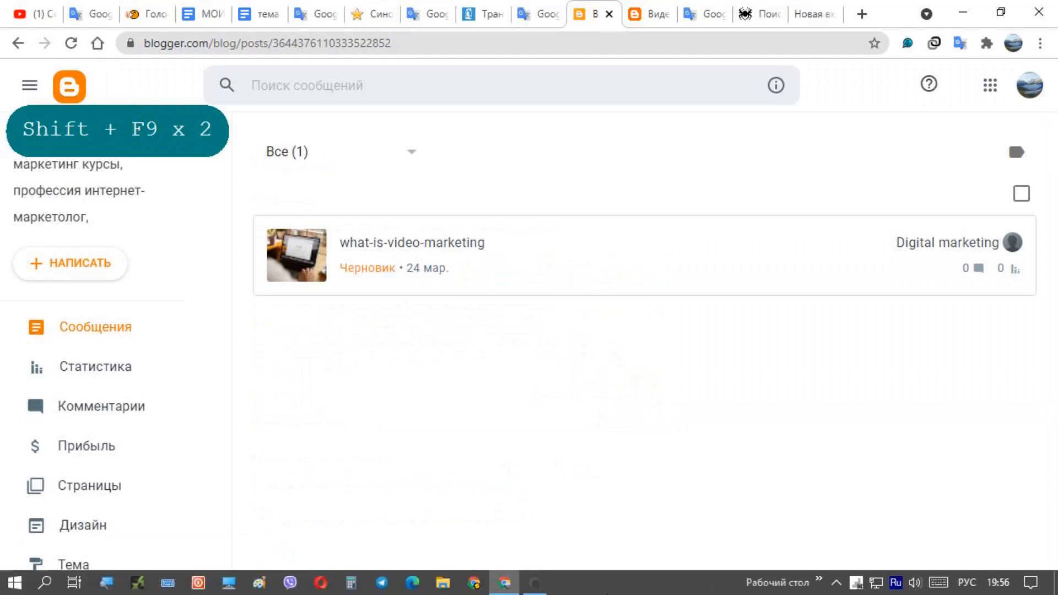
pyautogui.click(536, 588)
pyautogui.click(534, 584)
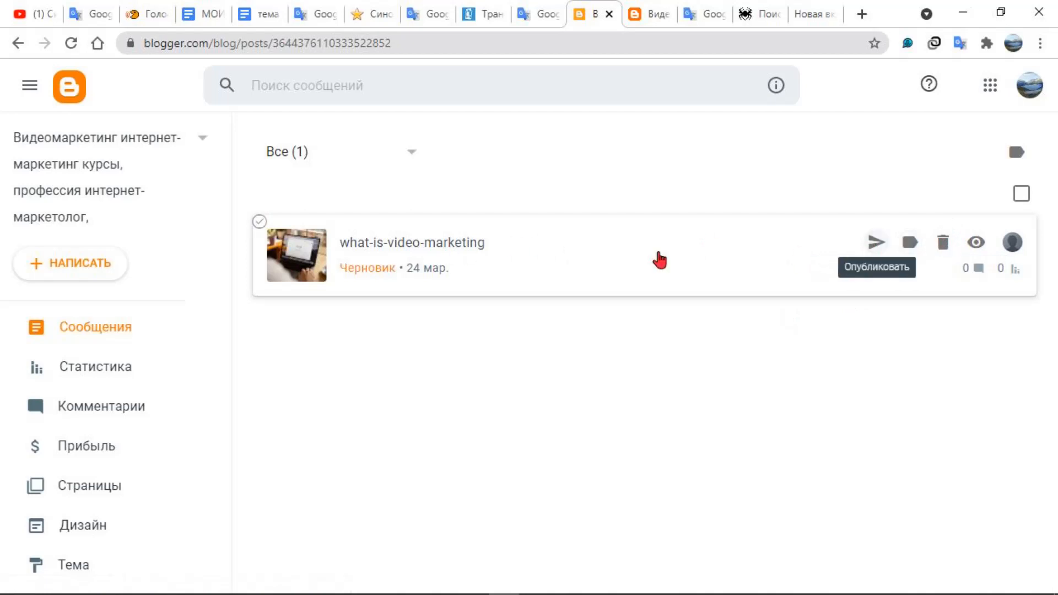
# Open the draft post "what-is-video-marketing" for a check, return to the post list and publish it
pyautogui.click(398, 243)
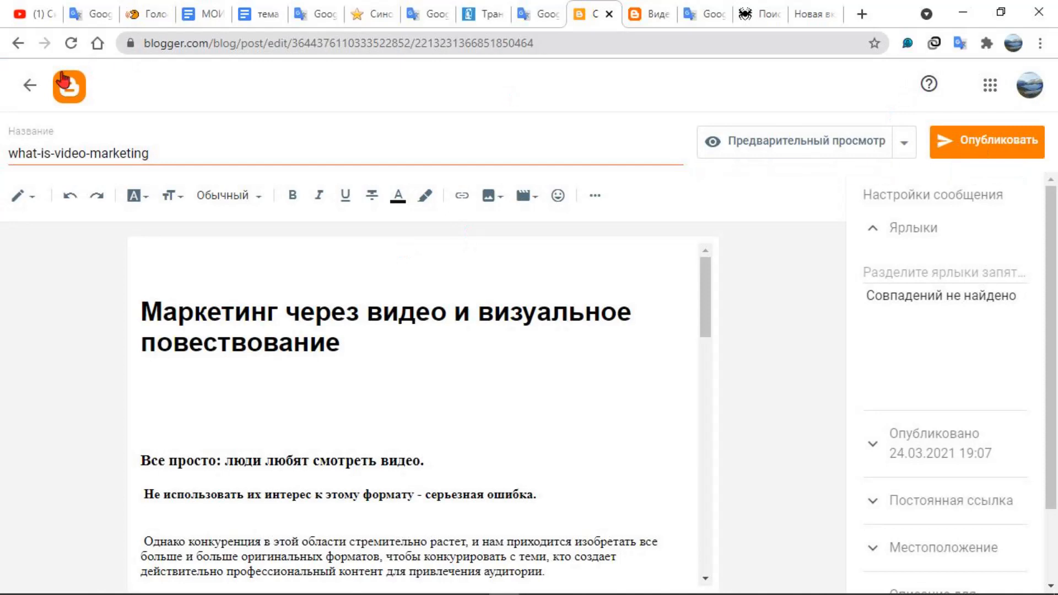
pyautogui.click(28, 86)
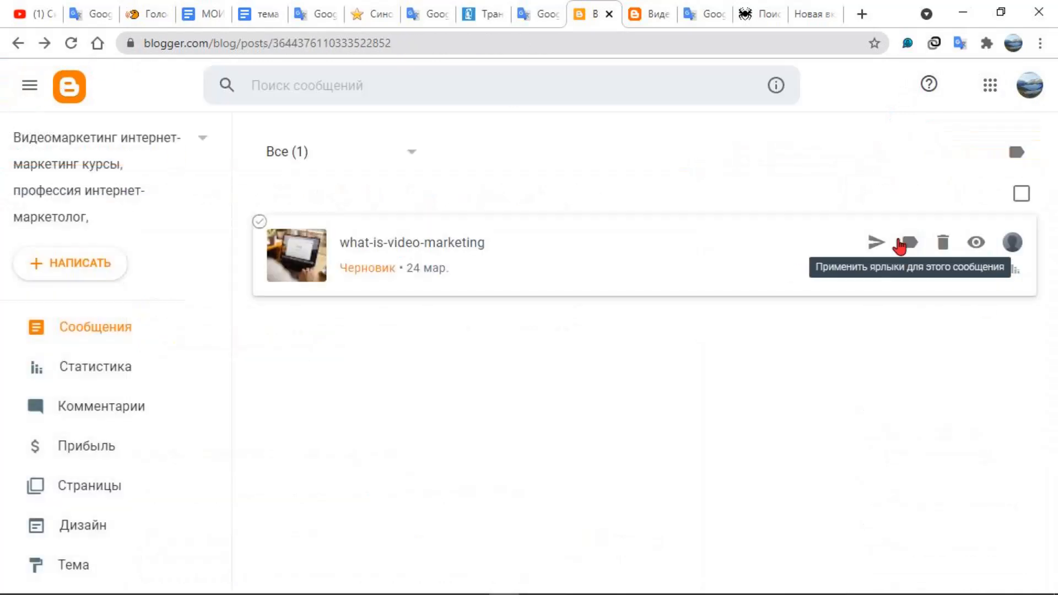
pyautogui.click(876, 243)
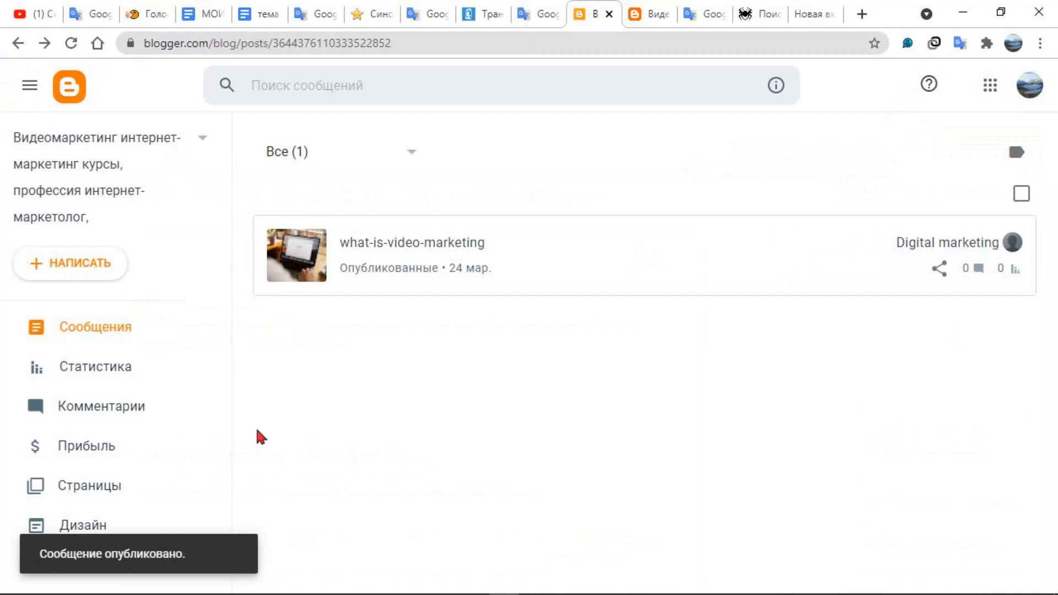
# Open the draft page "what-is-video-marketing", check its text and search description, and publish it
pyautogui.click(127, 491)
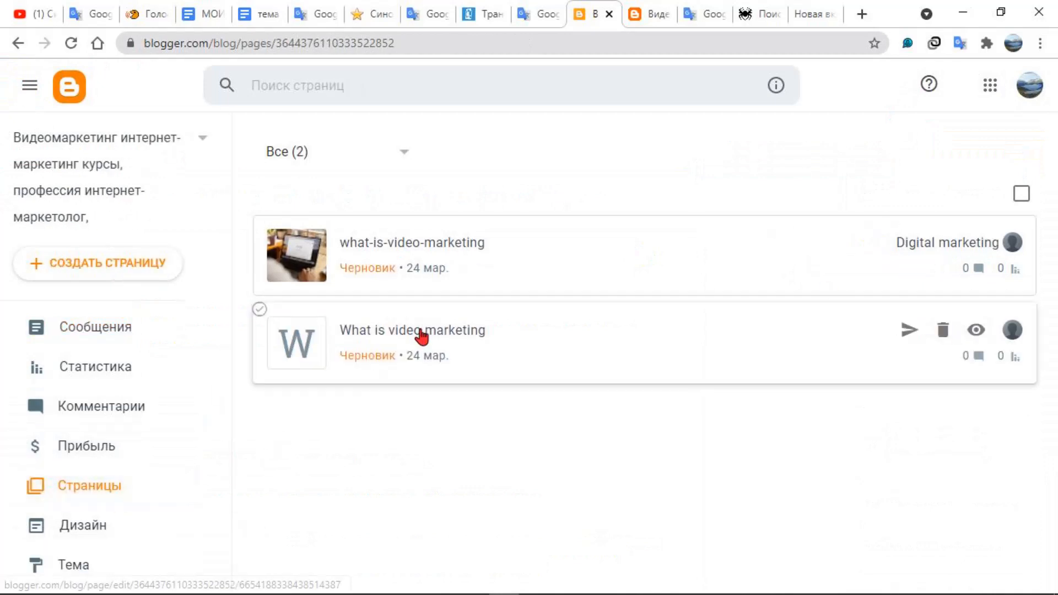
pyautogui.click(426, 332)
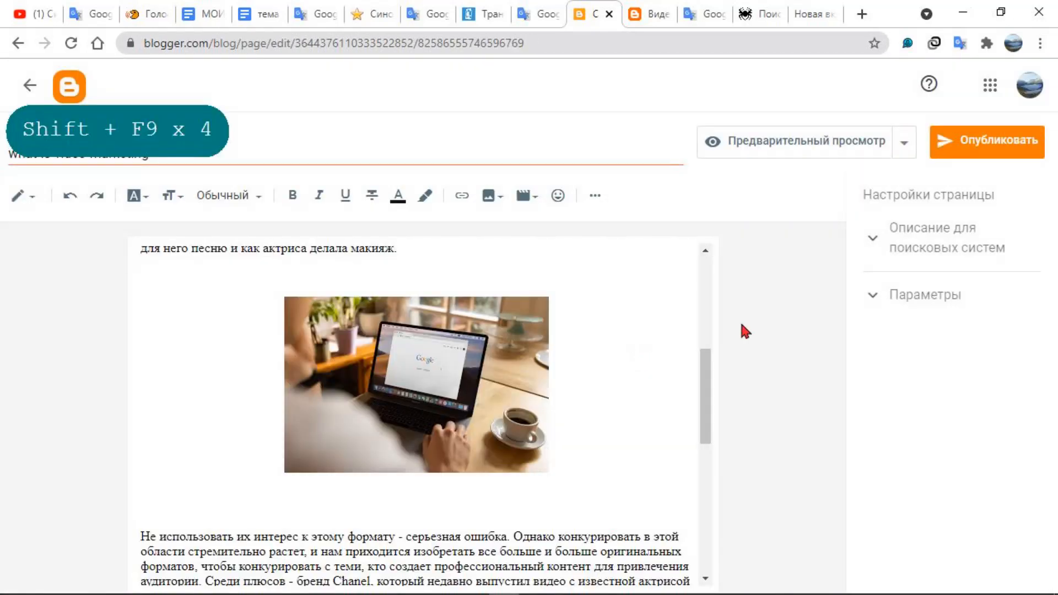
pyautogui.scroll(-7, 429, 411)
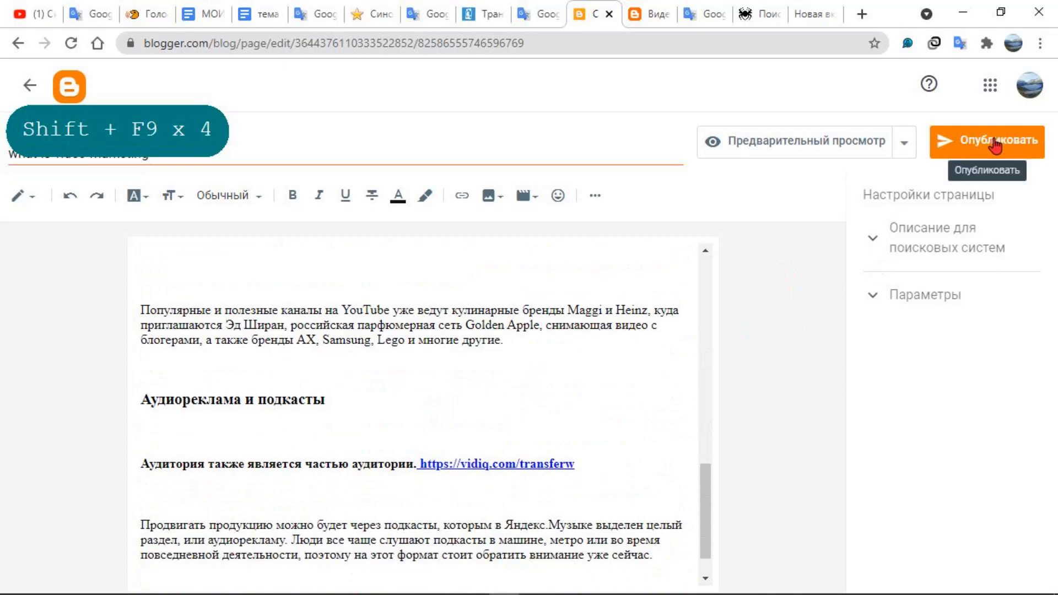
pyautogui.click(902, 241)
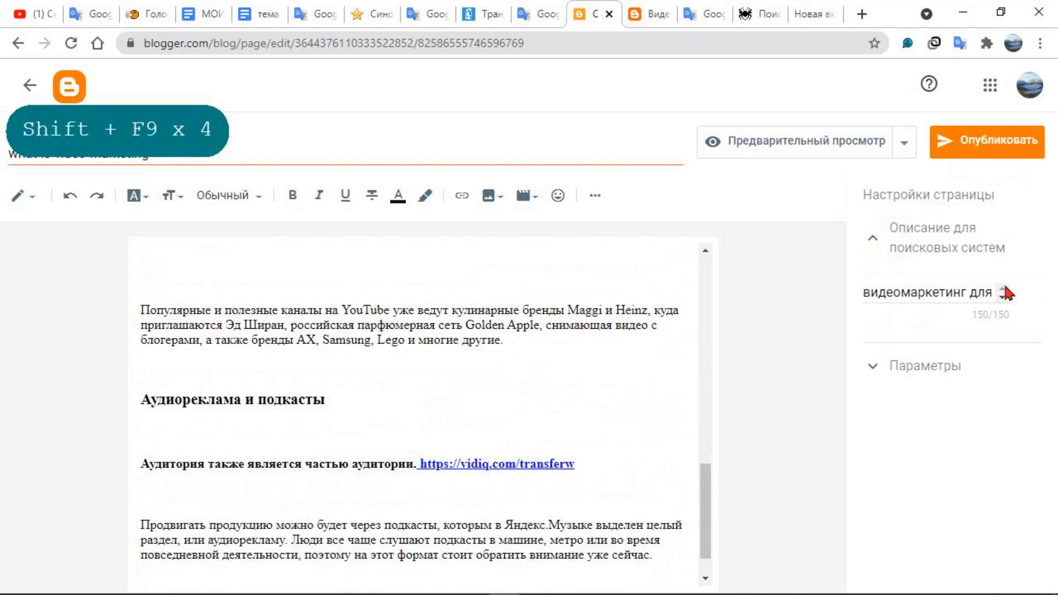
pyautogui.click(976, 144)
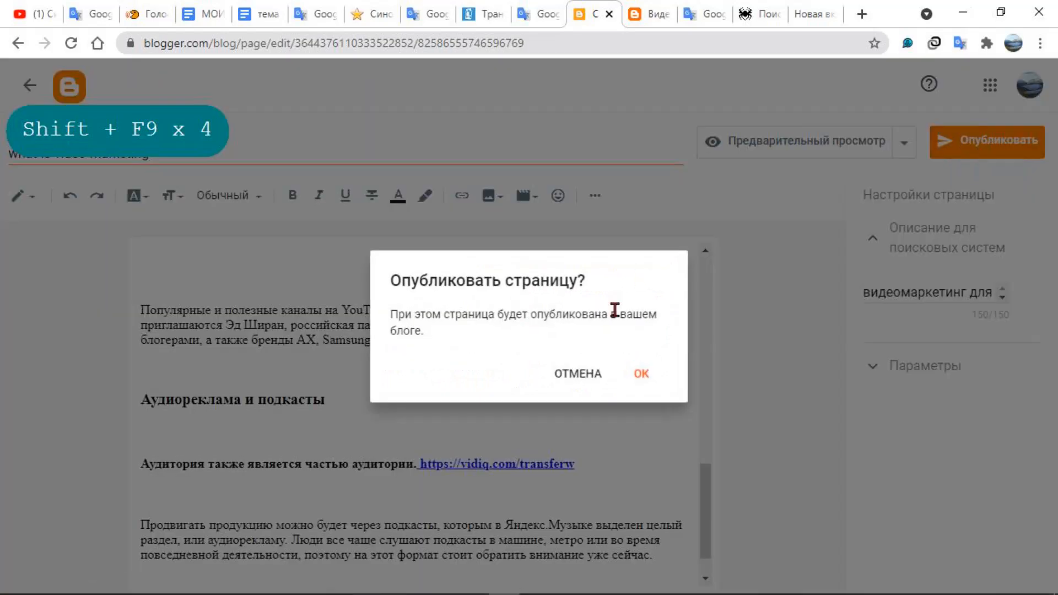
pyautogui.click(633, 374)
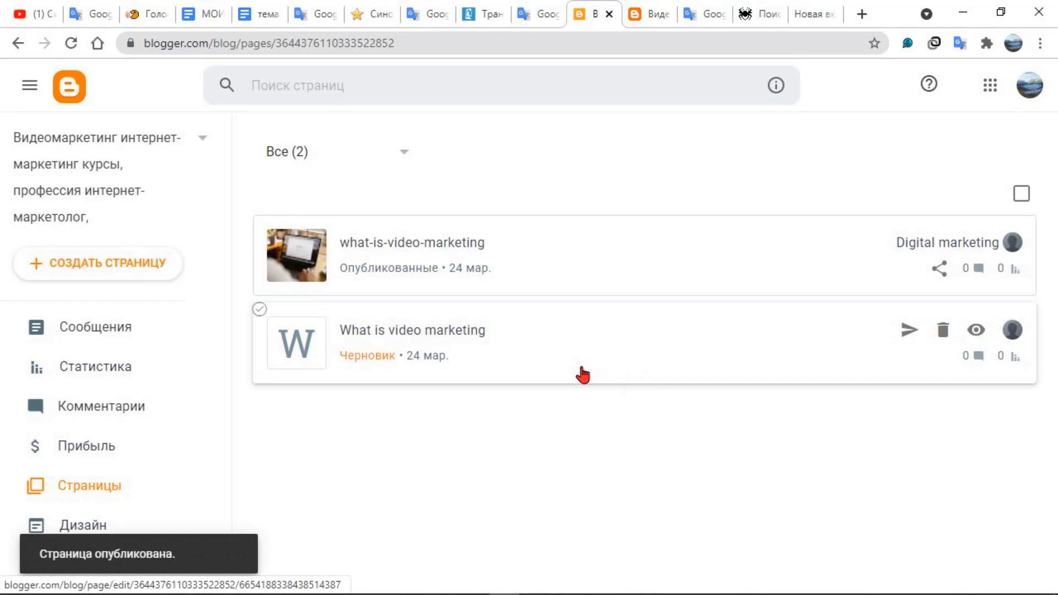
pyautogui.hotkey('shift', 'F9')
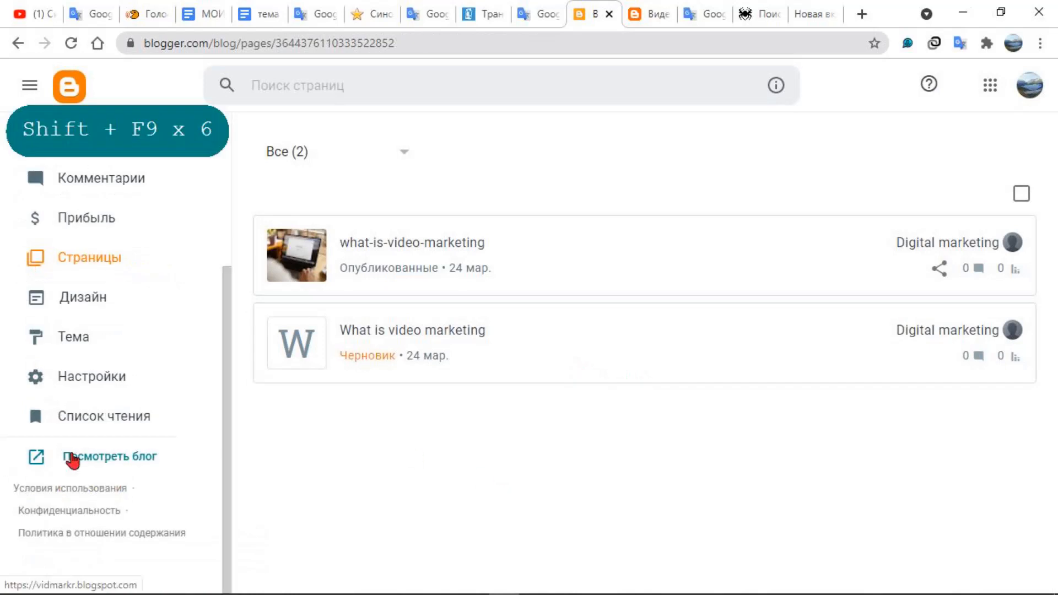
# View the live blog and examine its title, description, published post and footer area
pyautogui.click(141, 461)
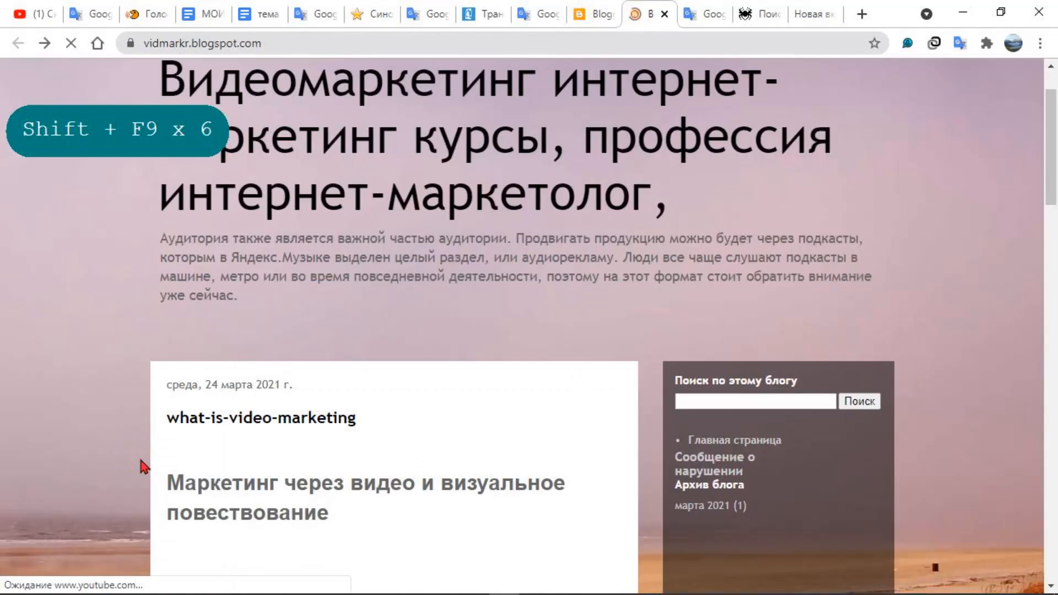
pyautogui.scroll(-15, 151, 465)
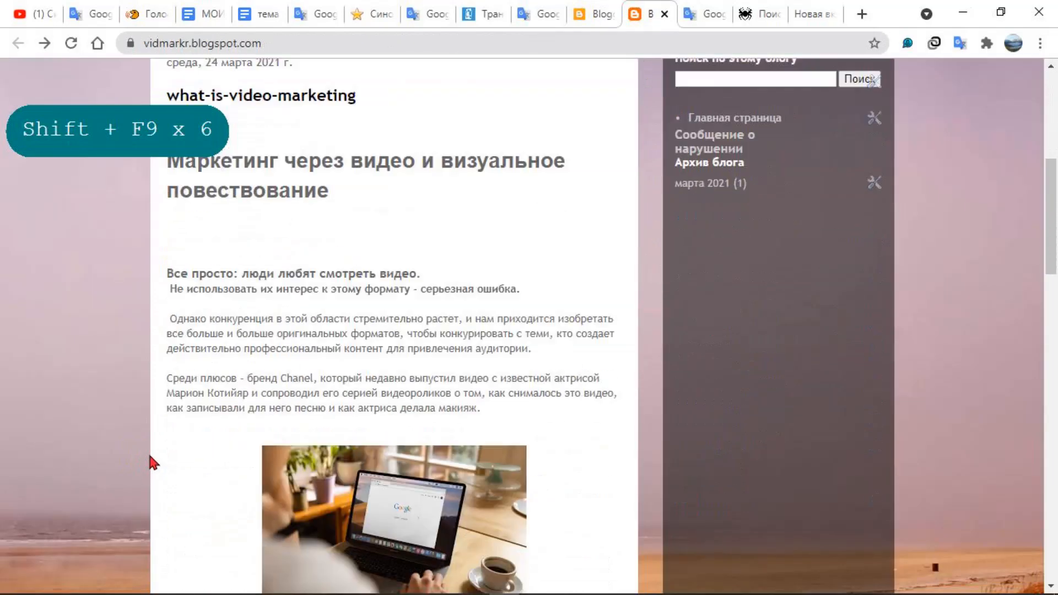
pyautogui.scroll(-8, 156, 466)
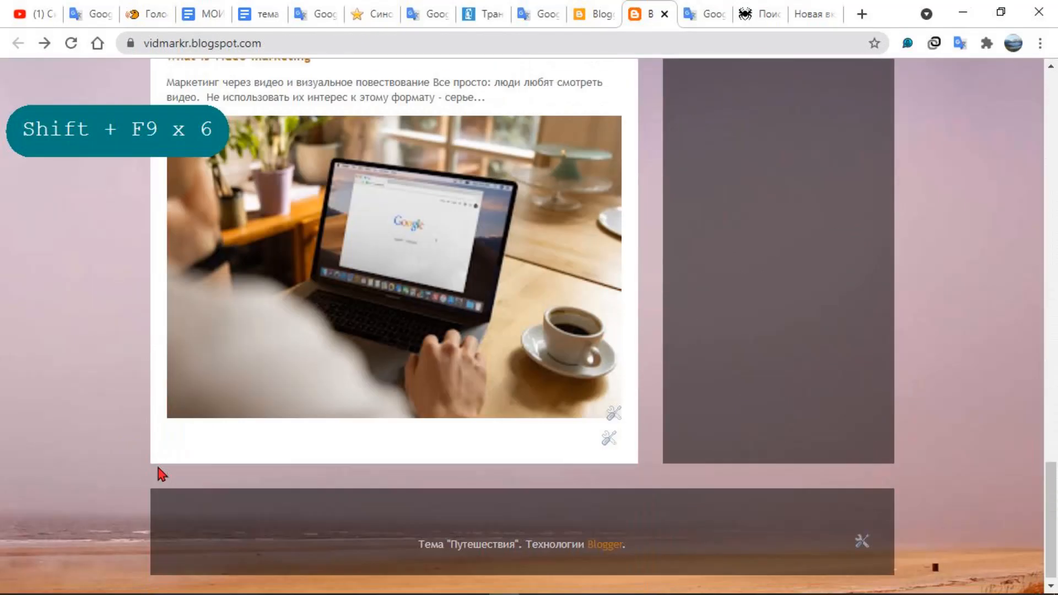
pyautogui.scroll(15, 160, 474)
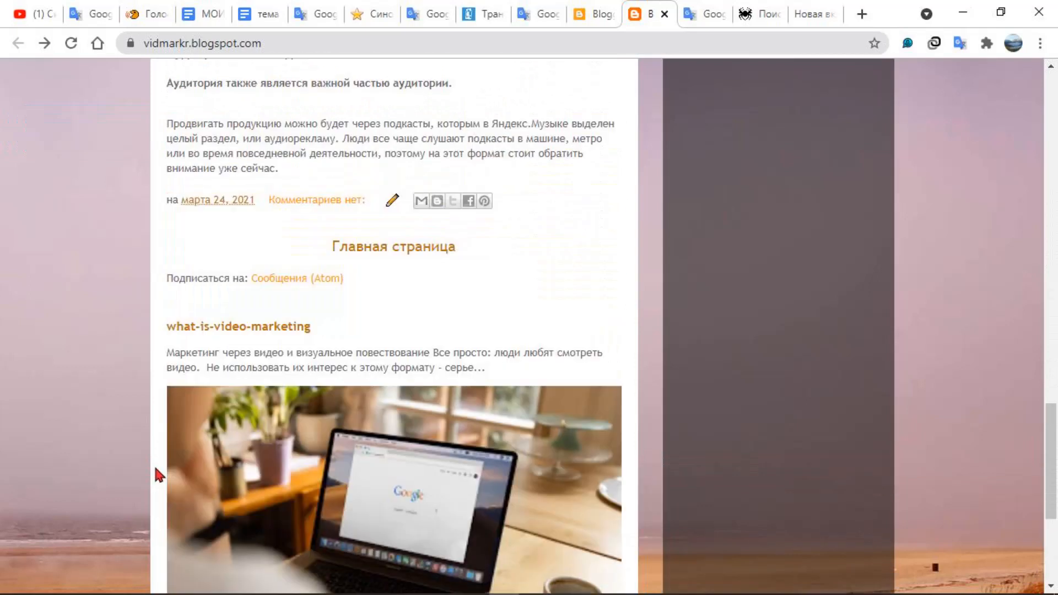
pyautogui.scroll(7, 155, 475)
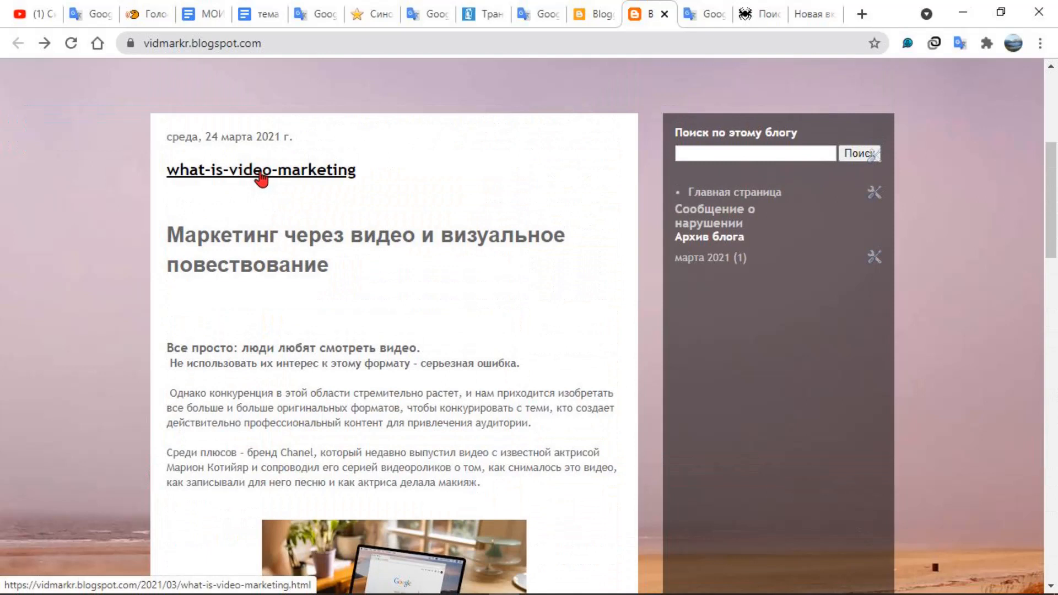
# Open the published post "what-is-video-marketing" on the blog and examine its text, embedded video and header
pyautogui.click(260, 174)
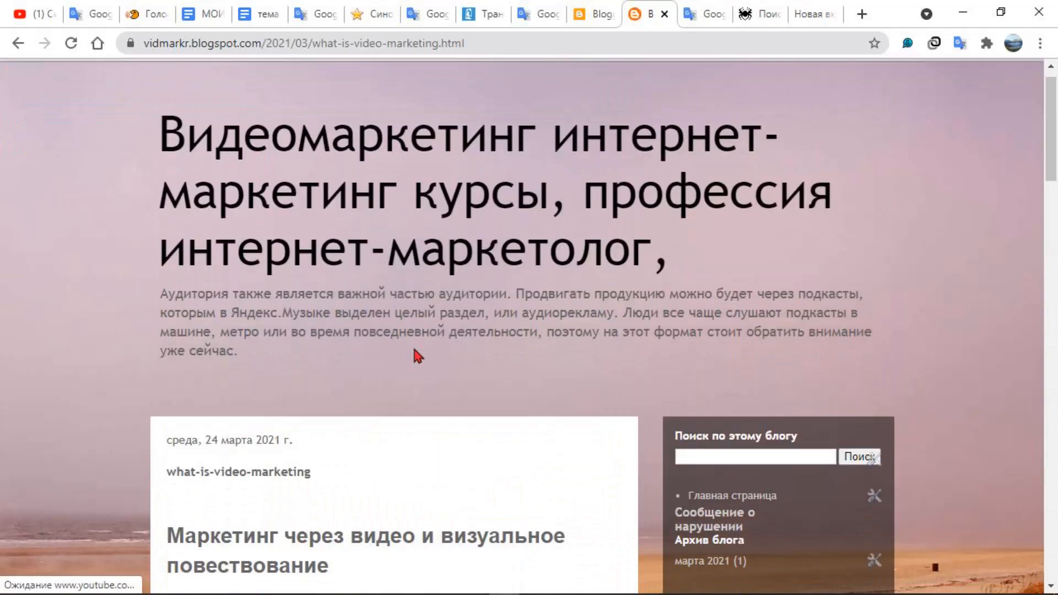
pyautogui.scroll(-10, 413, 355)
pyautogui.scroll(-10, 412, 359)
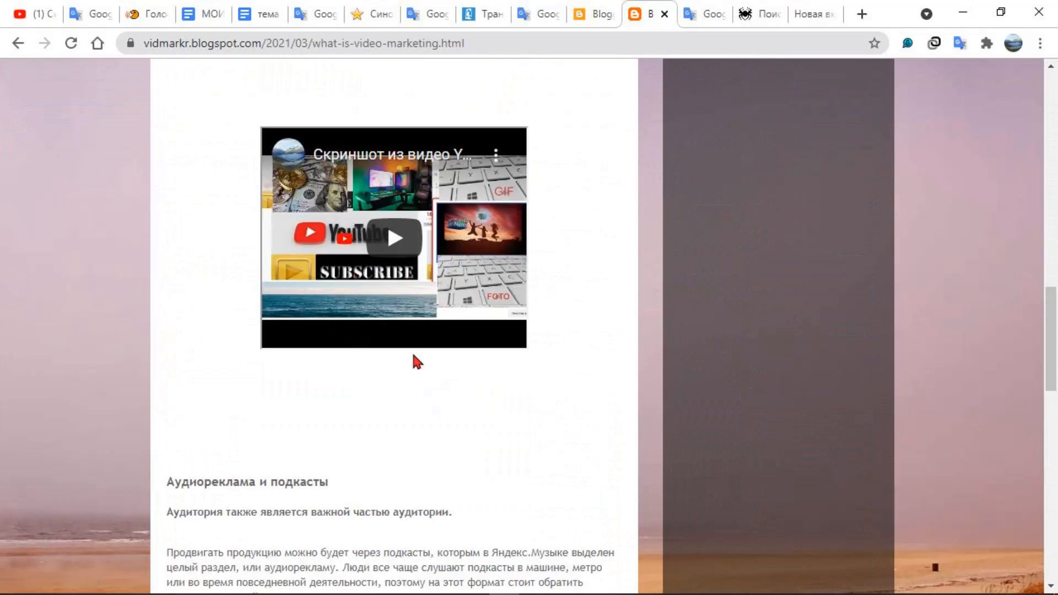
pyautogui.scroll(7, 411, 358)
pyautogui.scroll(12, 408, 352)
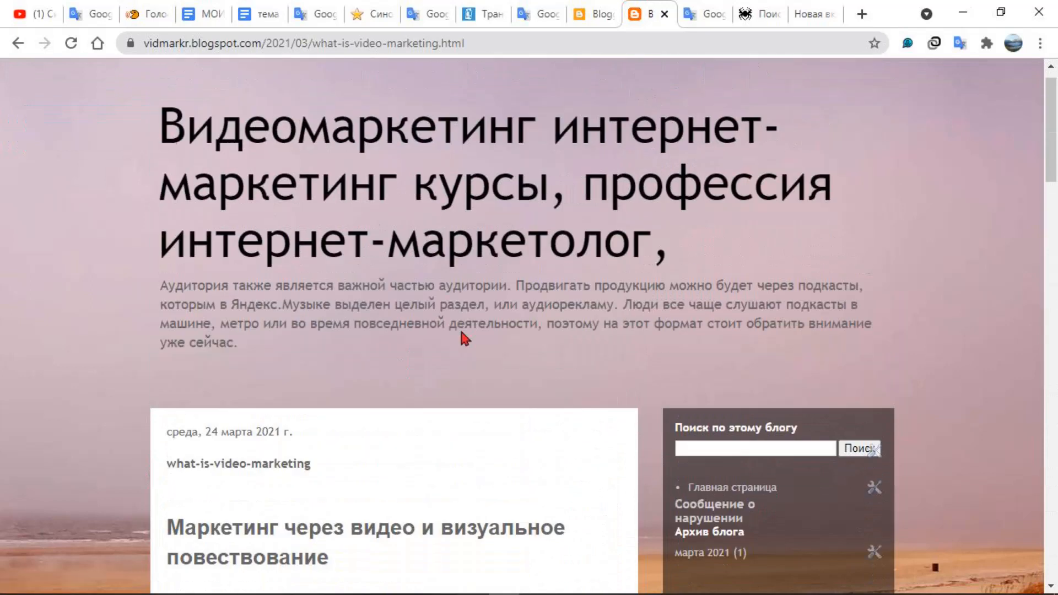
# Examine the settings of the blog's archive gadget and close them without changes
pyautogui.scroll(-3, 670, 366)
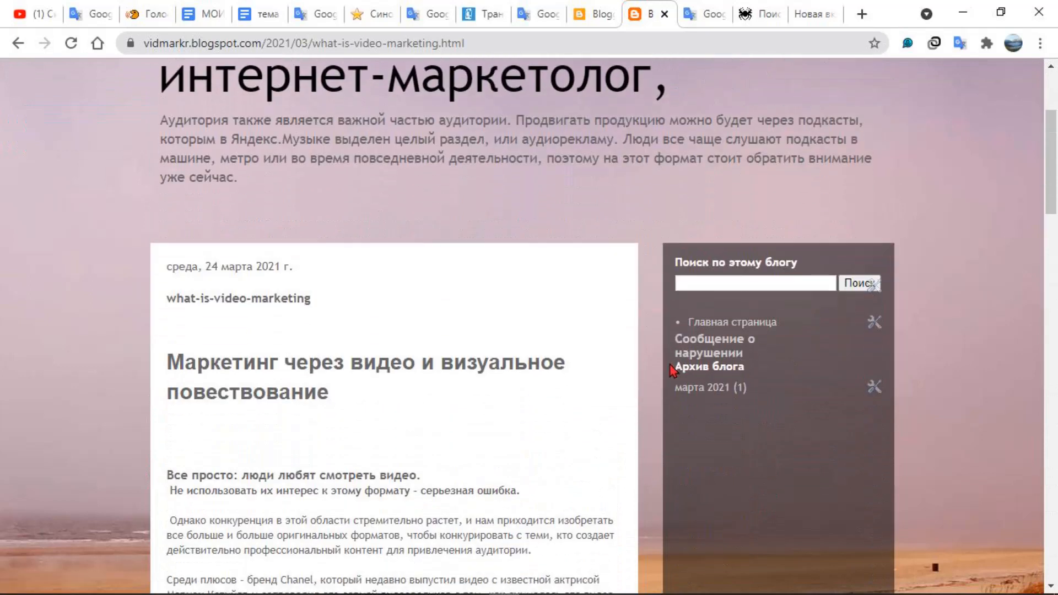
pyautogui.click(874, 388)
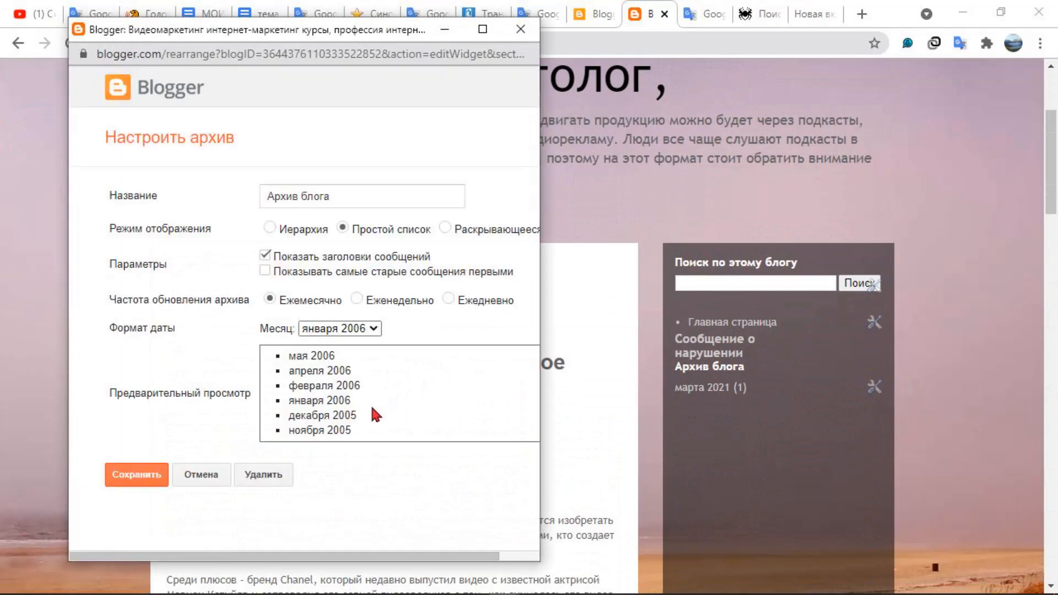
pyautogui.click(519, 28)
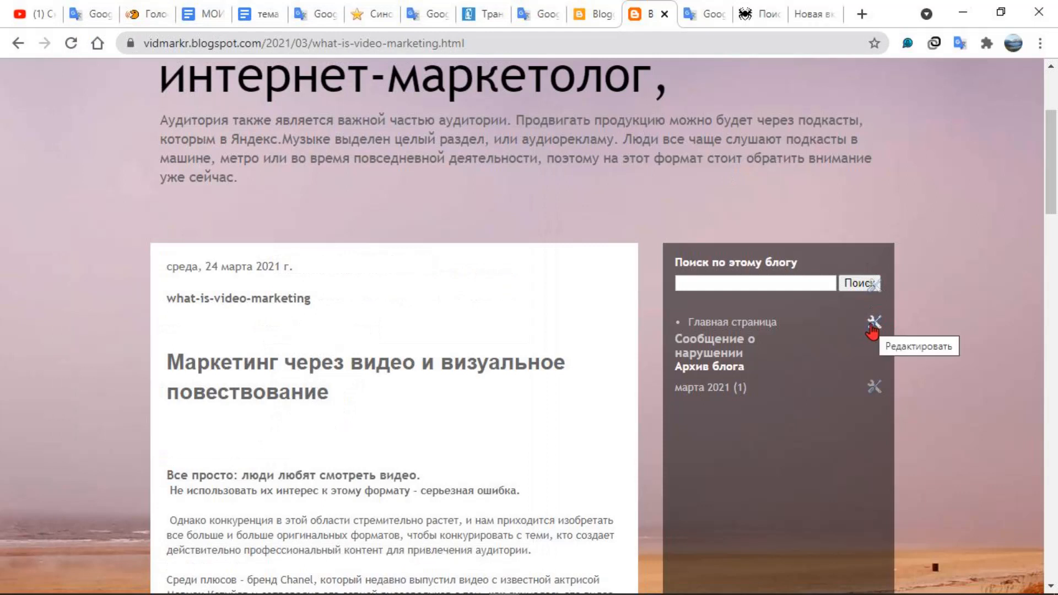
# Open the settings of the blog's page list gadget and go to its page selection and ordering list
pyautogui.click(873, 325)
pyautogui.scroll(-3, 284, 287)
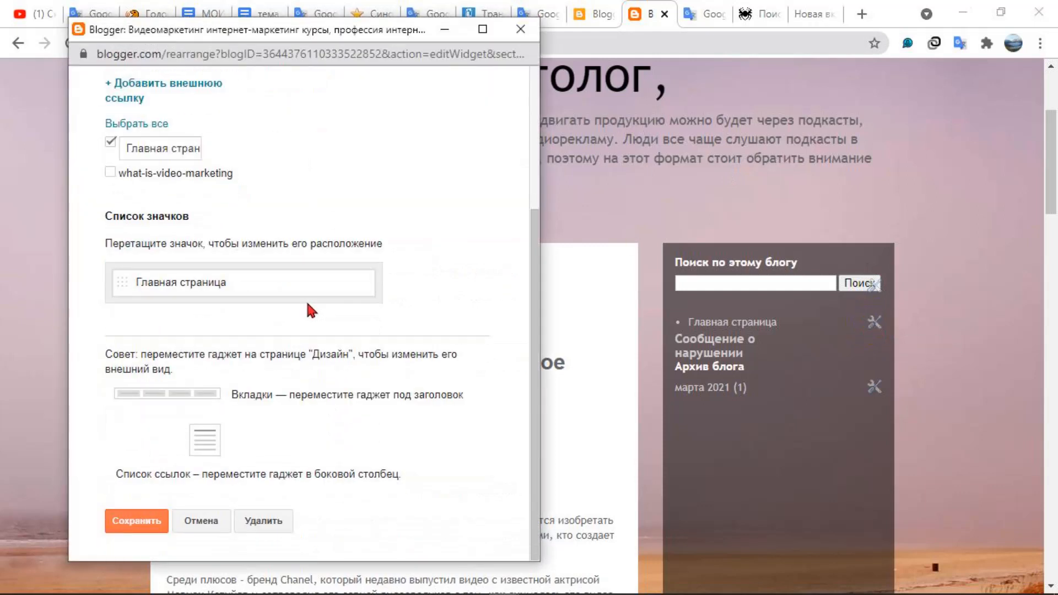
pyautogui.click(169, 285)
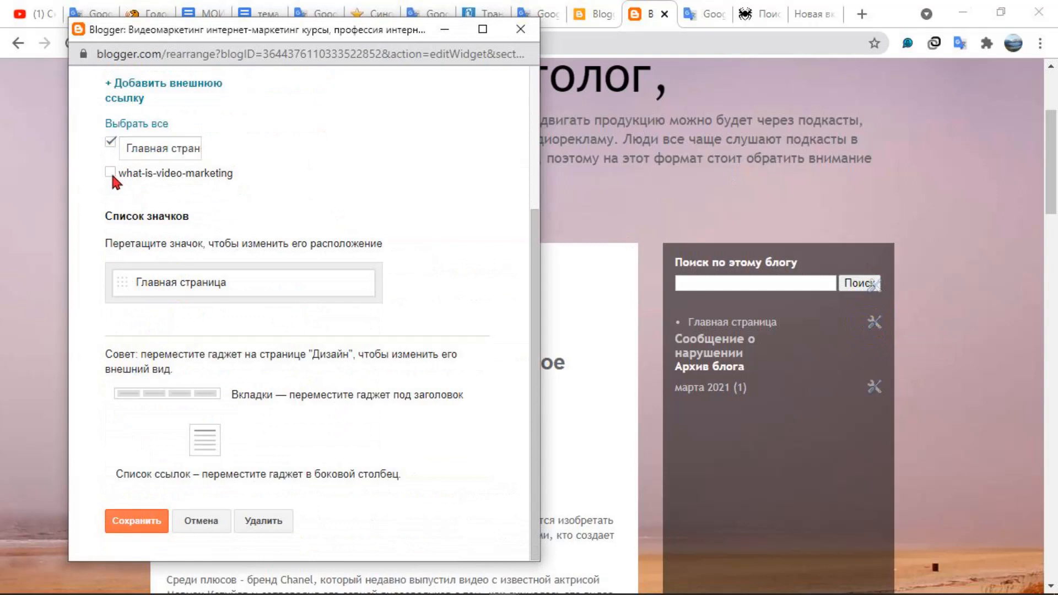
# Add the what-is-video-marketing page to the page list gadget's displayed pages and save the gadget
pyautogui.click(110, 172)
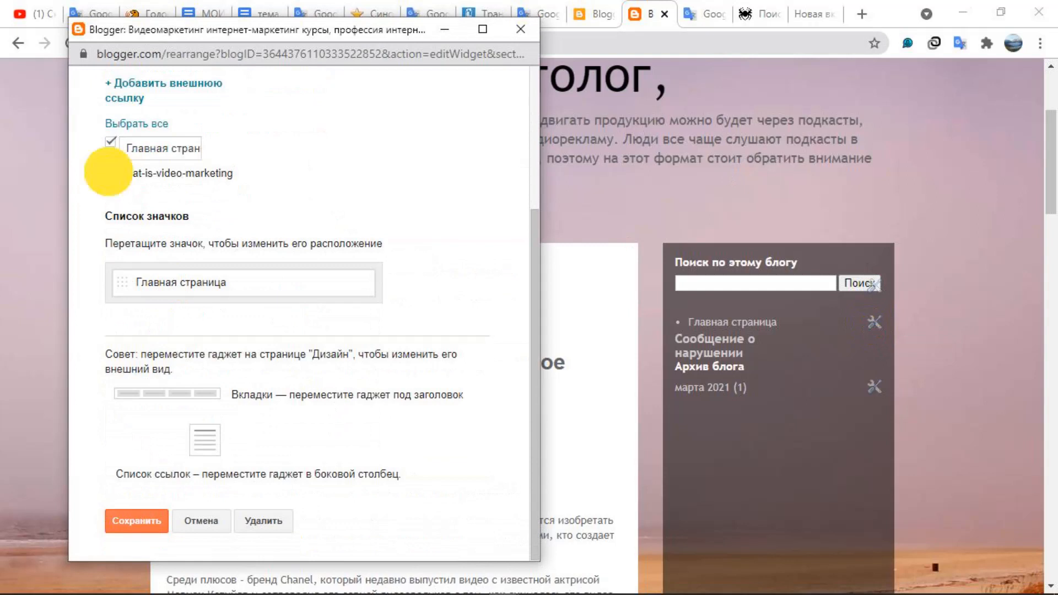
pyautogui.scroll(-1, 325, 354)
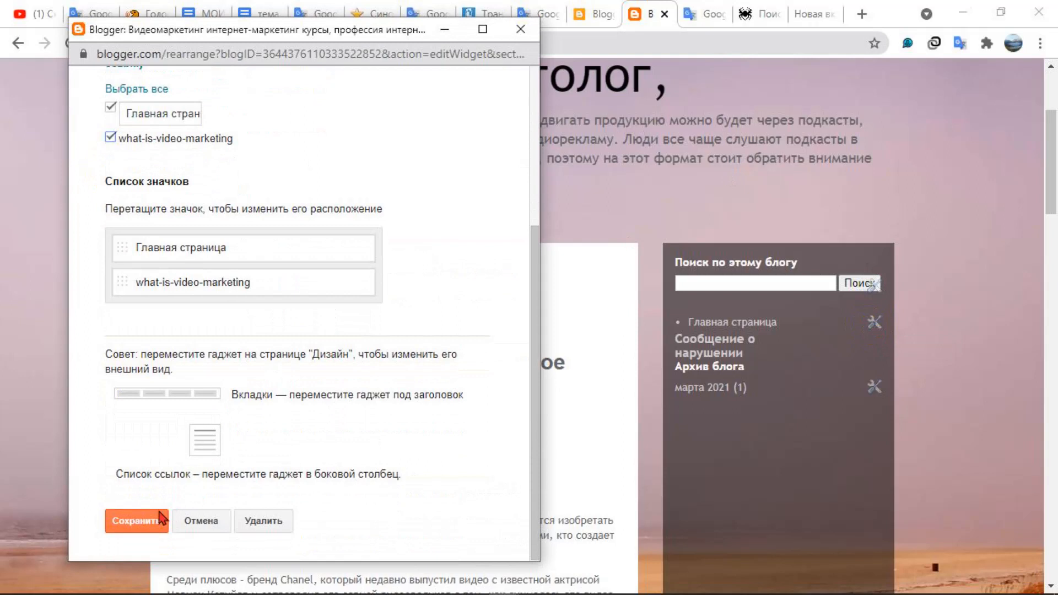
pyautogui.click(136, 521)
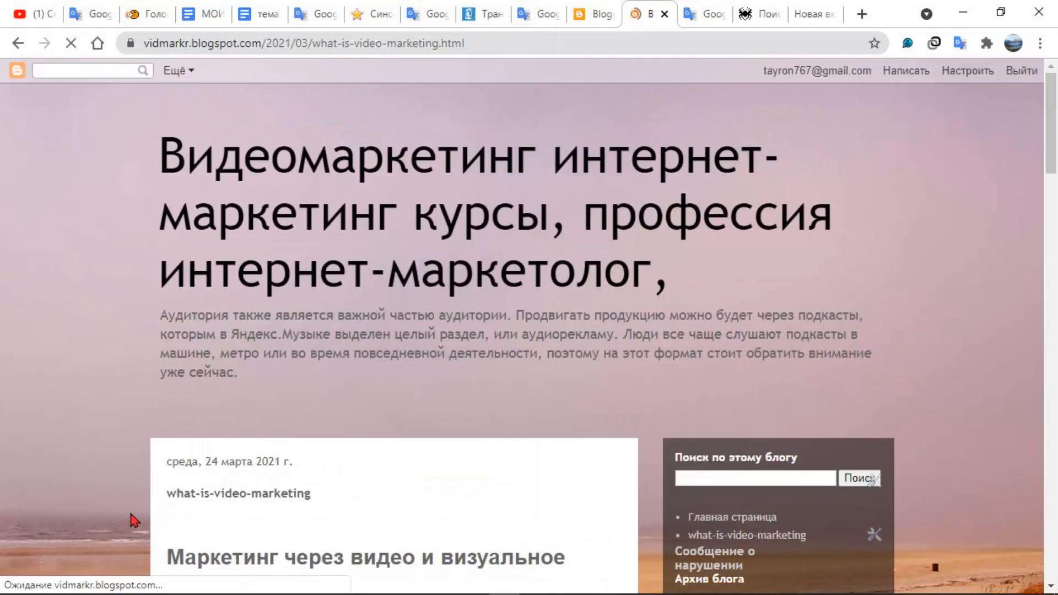
# Examine the live post and the sidebar's page list, and go to the blog's home page through that list
pyautogui.scroll(-6, 43, 382)
pyautogui.scroll(-5, 44, 389)
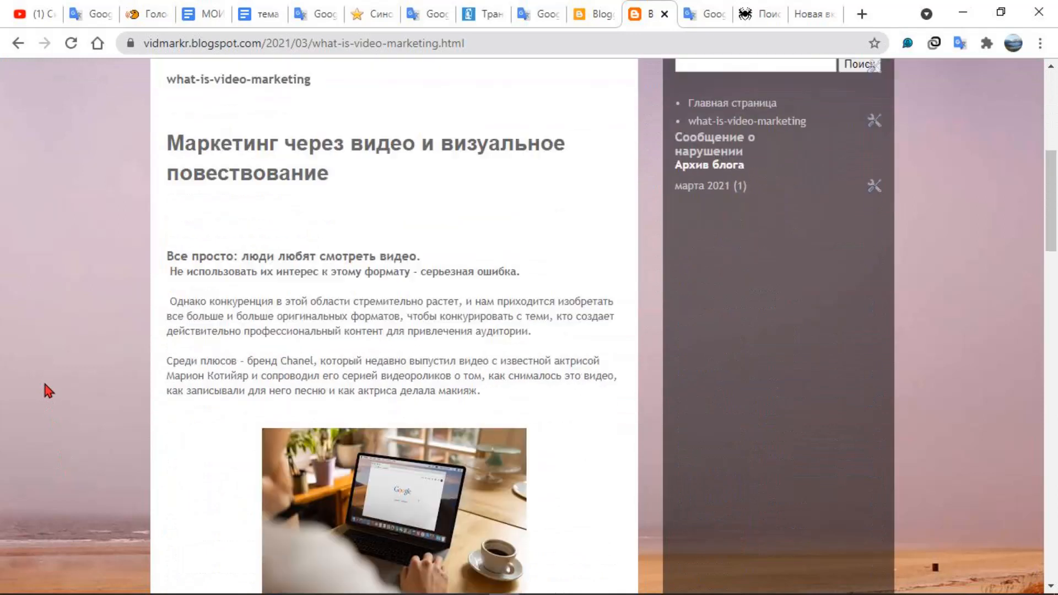
pyautogui.scroll(5, 43, 389)
pyautogui.scroll(3, 44, 388)
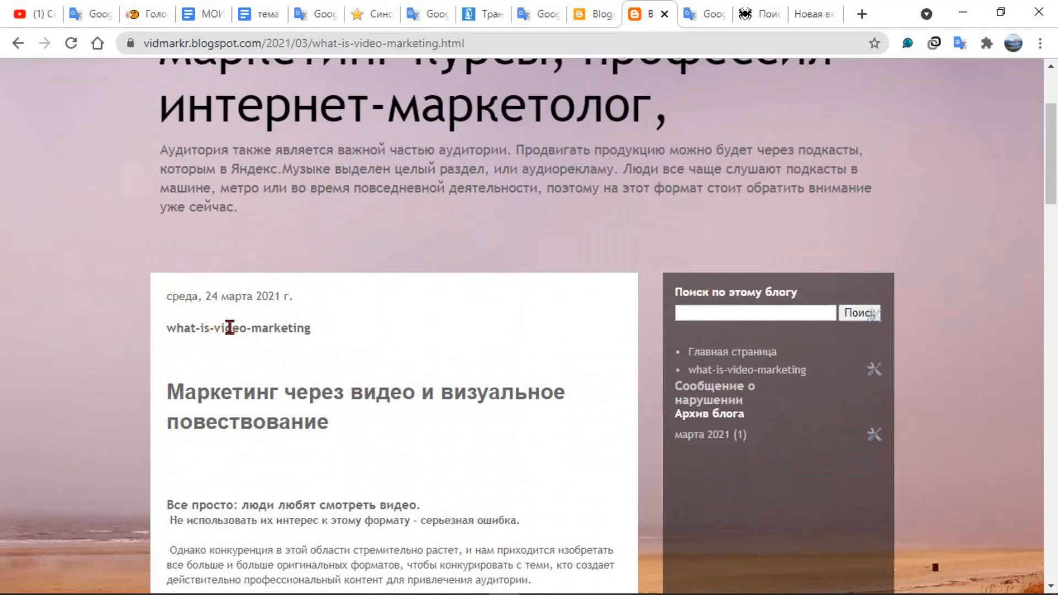
pyautogui.scroll(3, 307, 333)
pyautogui.scroll(-1, 310, 334)
pyautogui.scroll(-3, 310, 335)
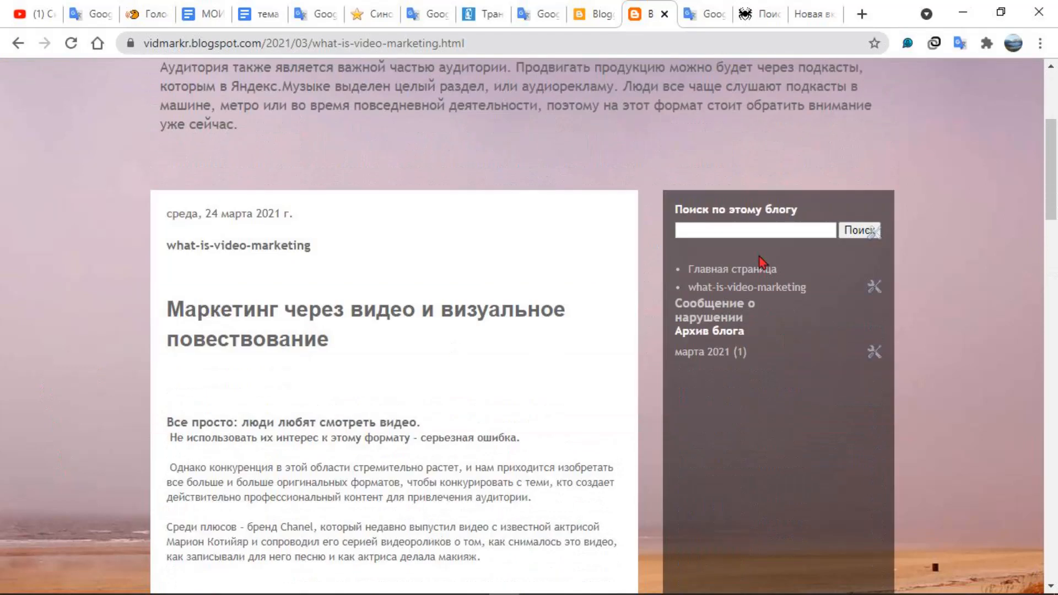
pyautogui.click(739, 268)
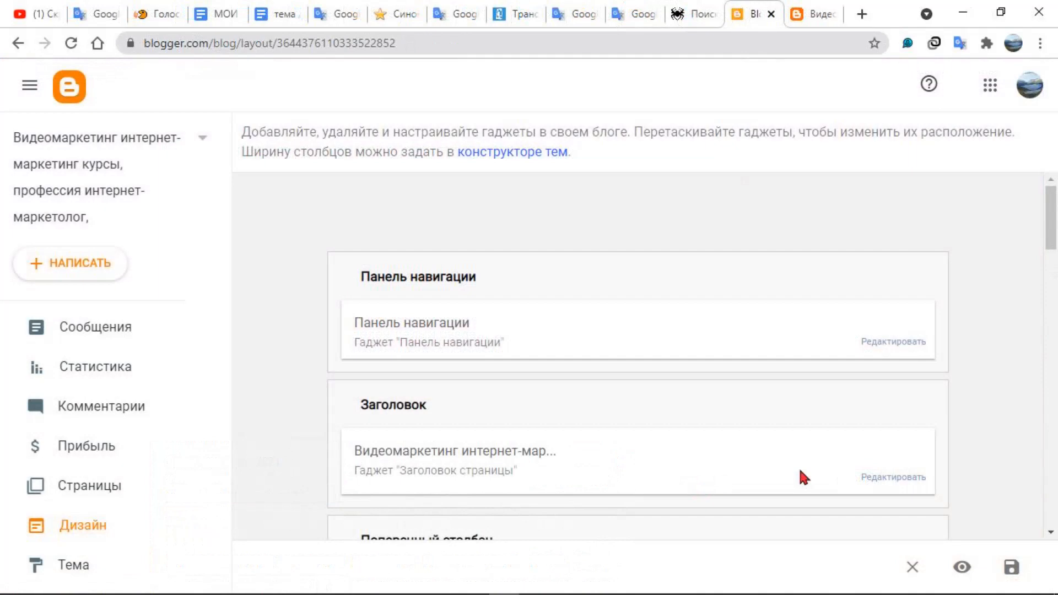
# Browse the gadgets available for the sidebar-right-1 area of the blog layout, choose the Pages gadget and close the window without saving
pyautogui.scroll(-3, 831, 471)
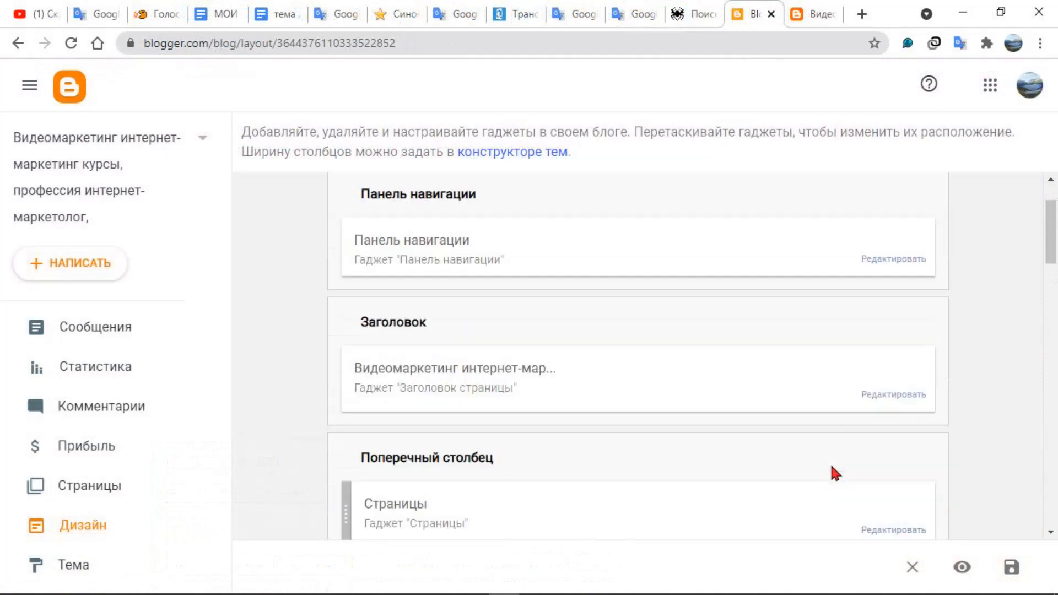
pyautogui.scroll(-5, 831, 465)
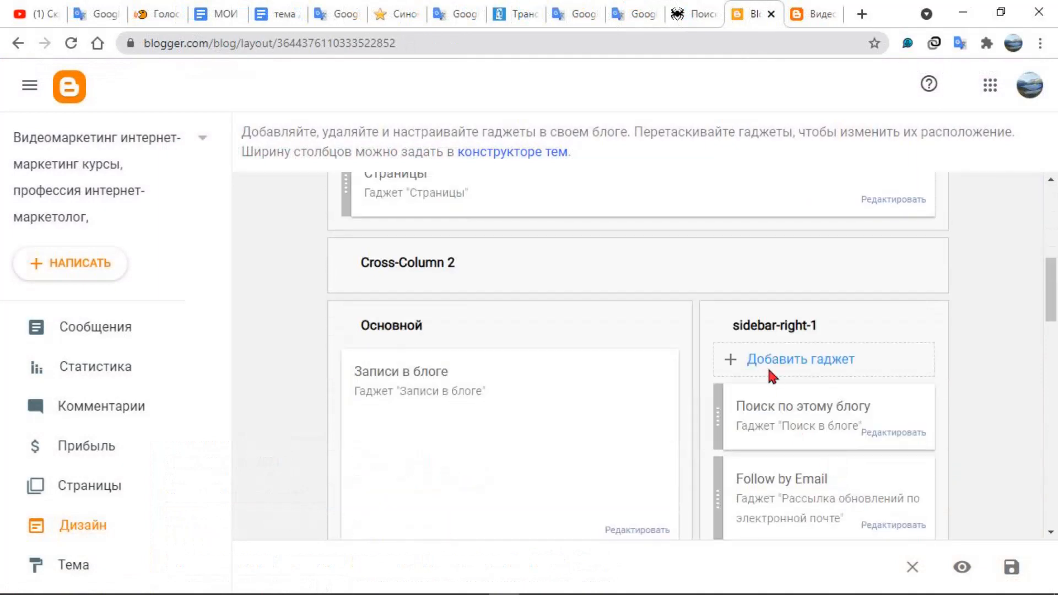
pyautogui.click(807, 361)
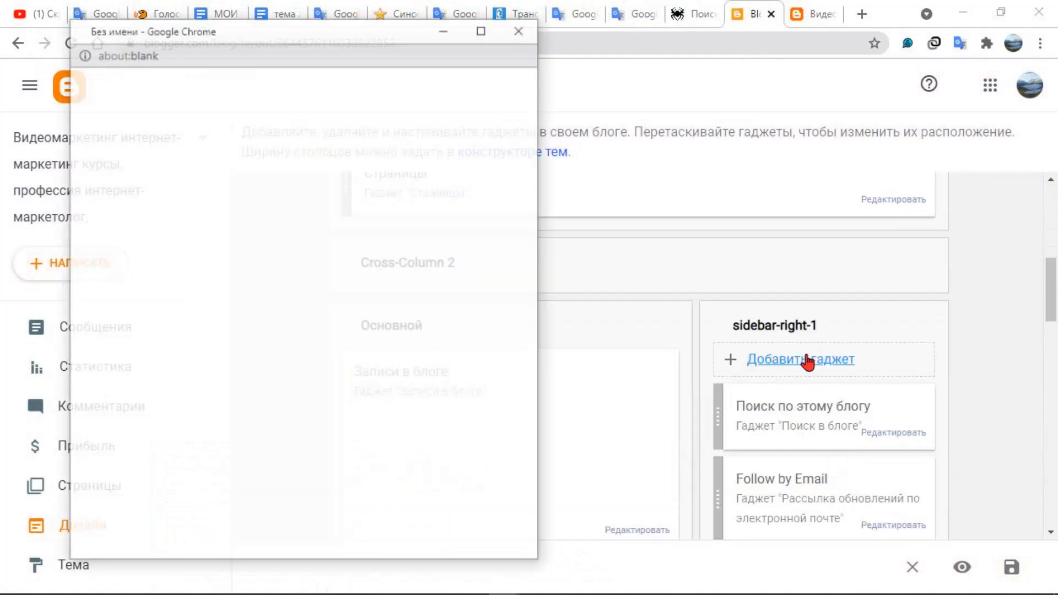
pyautogui.scroll(-15, 405, 292)
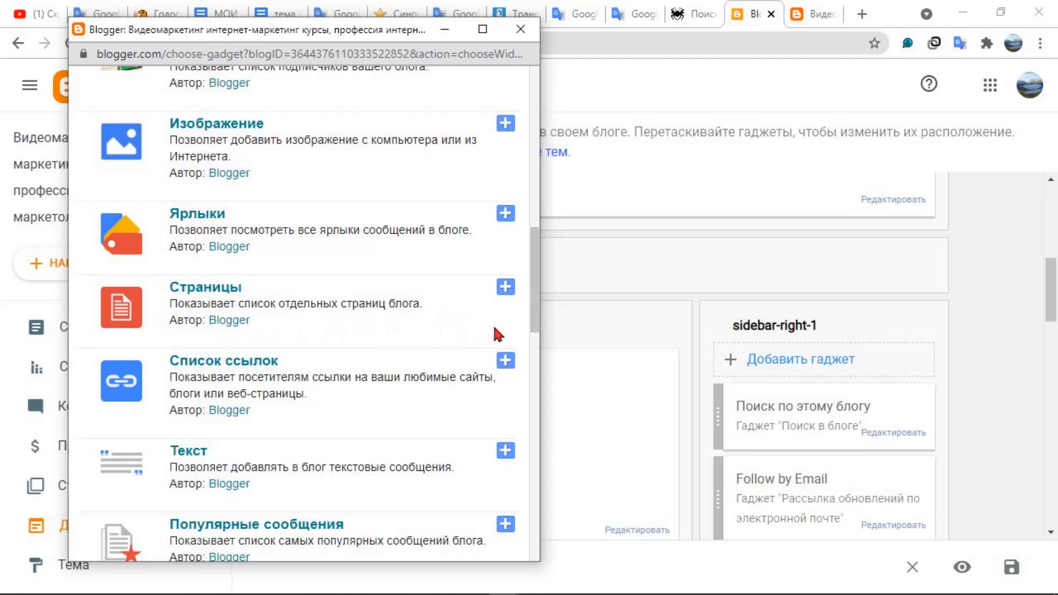
pyautogui.click(504, 288)
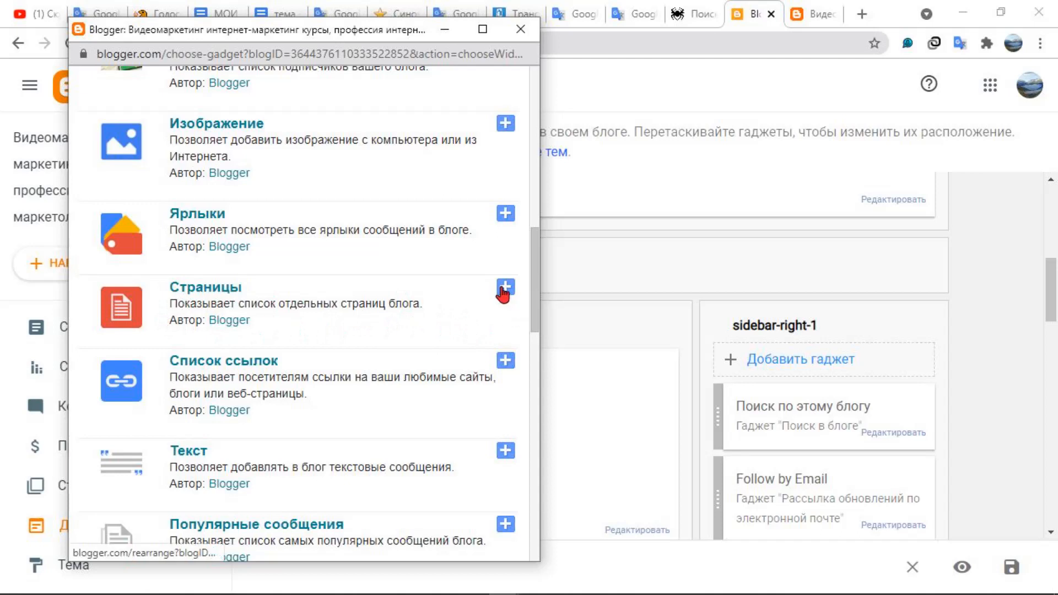
pyautogui.click(519, 29)
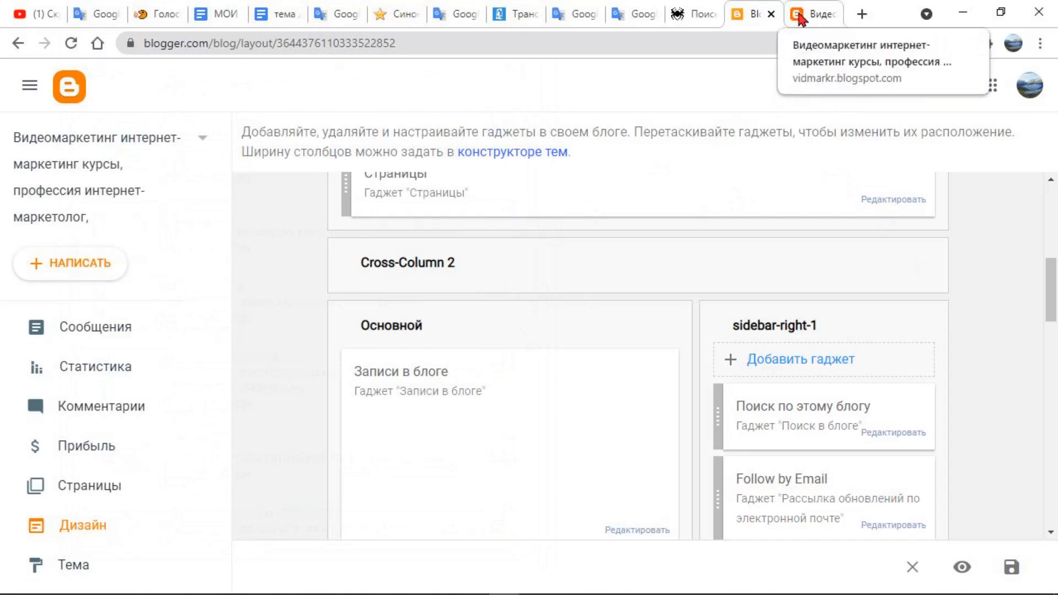
# View the live blog, examine the page tabs under the header and open the what-is-video-marketing page from them
pyautogui.scroll(-4, 113, 330)
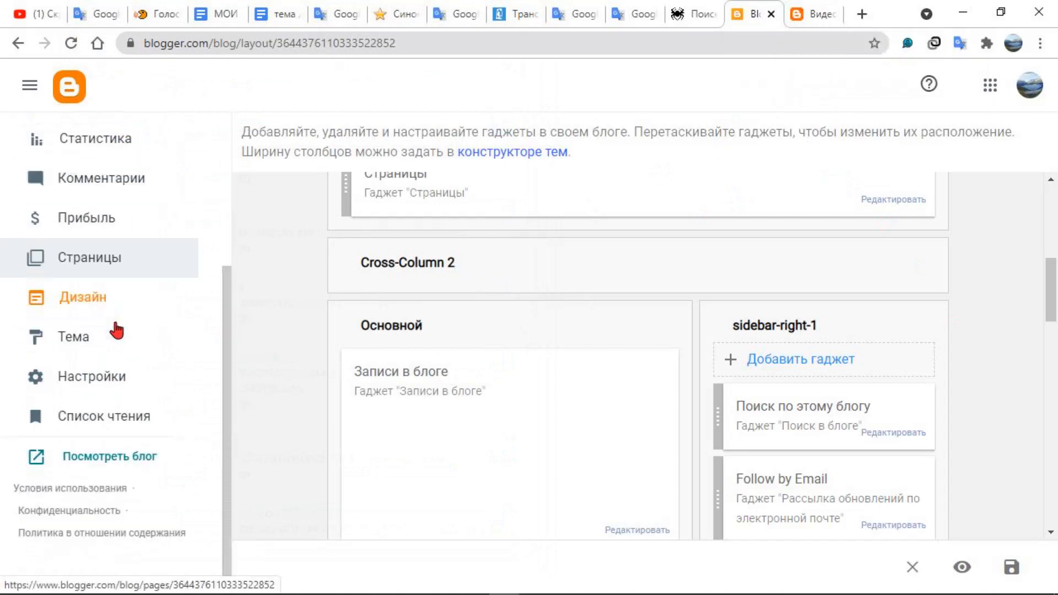
pyautogui.click(101, 457)
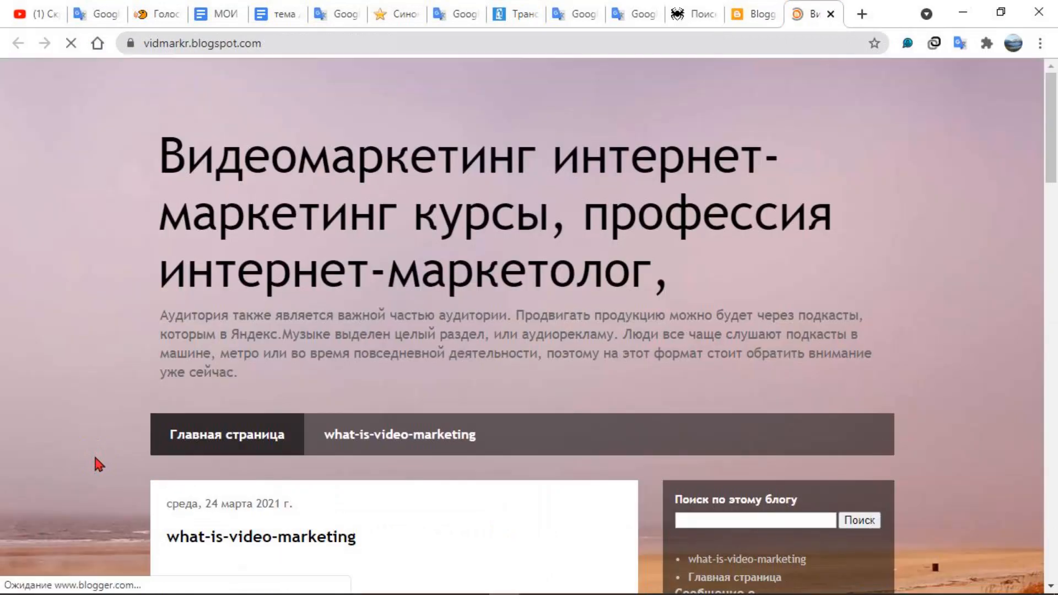
pyautogui.scroll(-5, 121, 447)
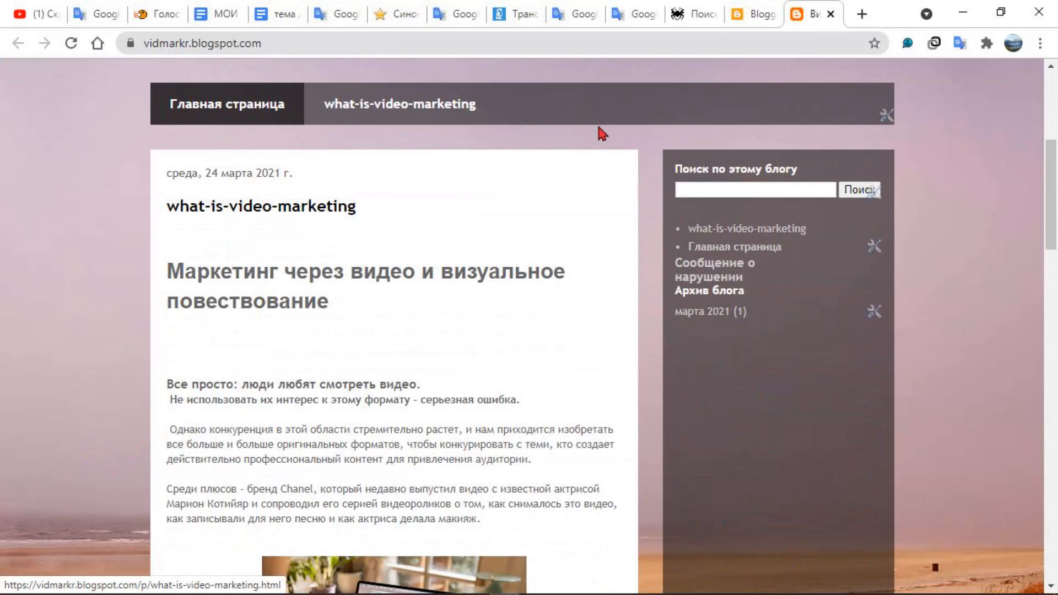
pyautogui.scroll(3, 488, 178)
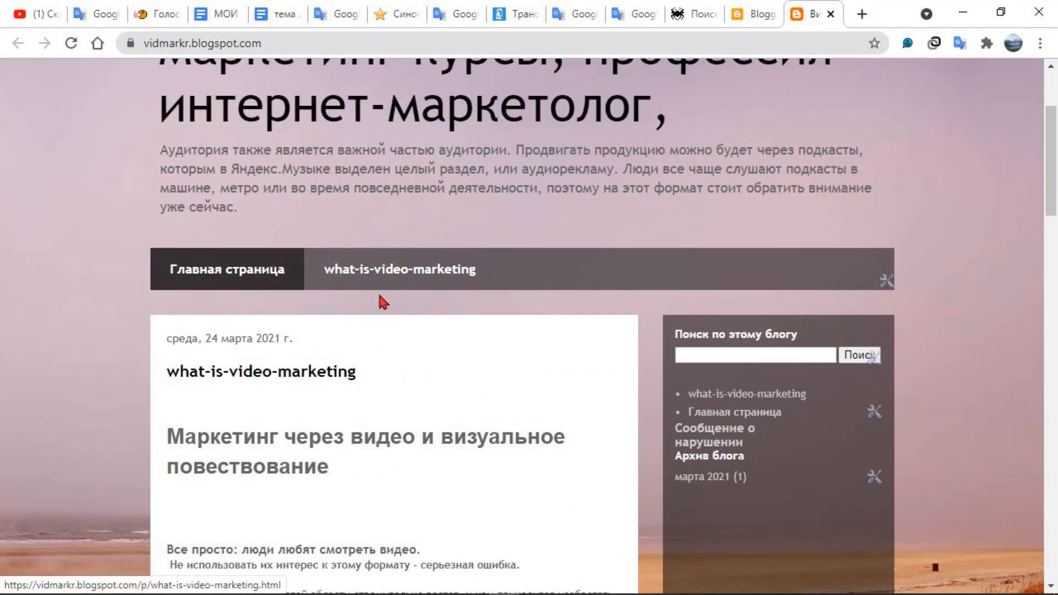
pyautogui.click(385, 279)
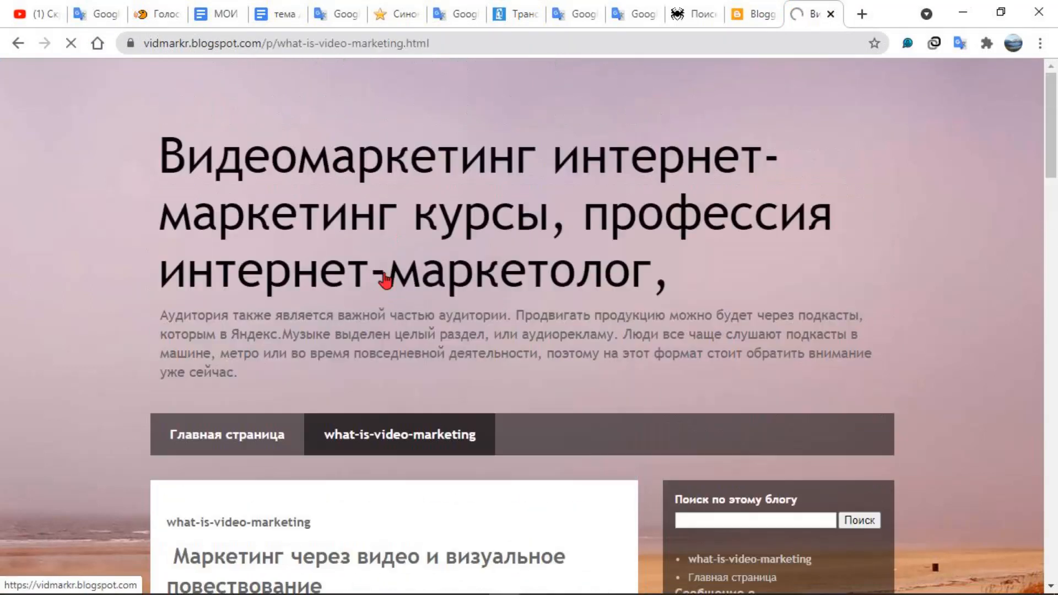
pyautogui.scroll(-6, 383, 279)
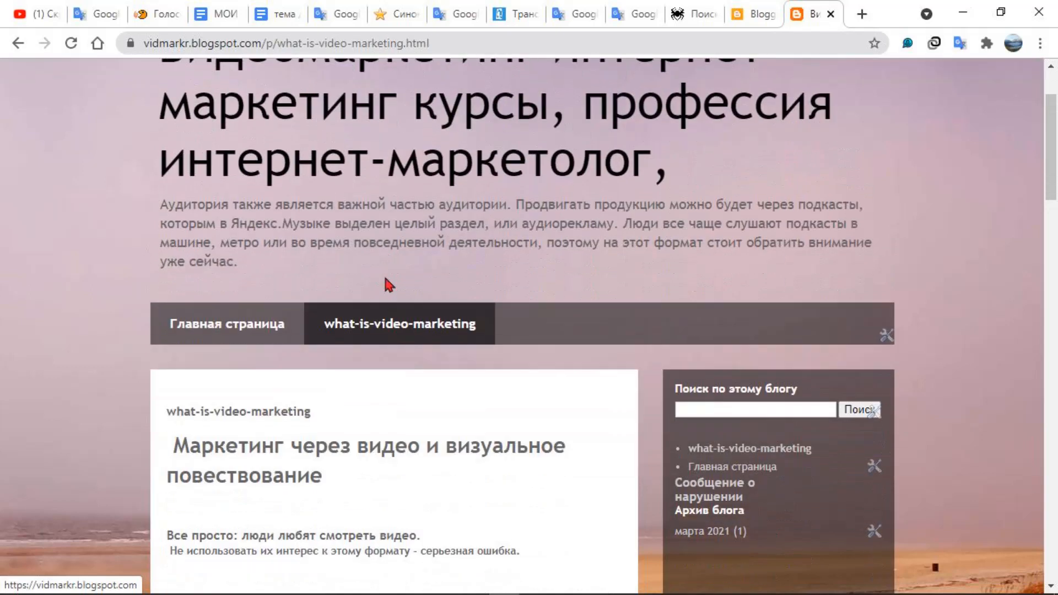
pyautogui.scroll(3, 379, 270)
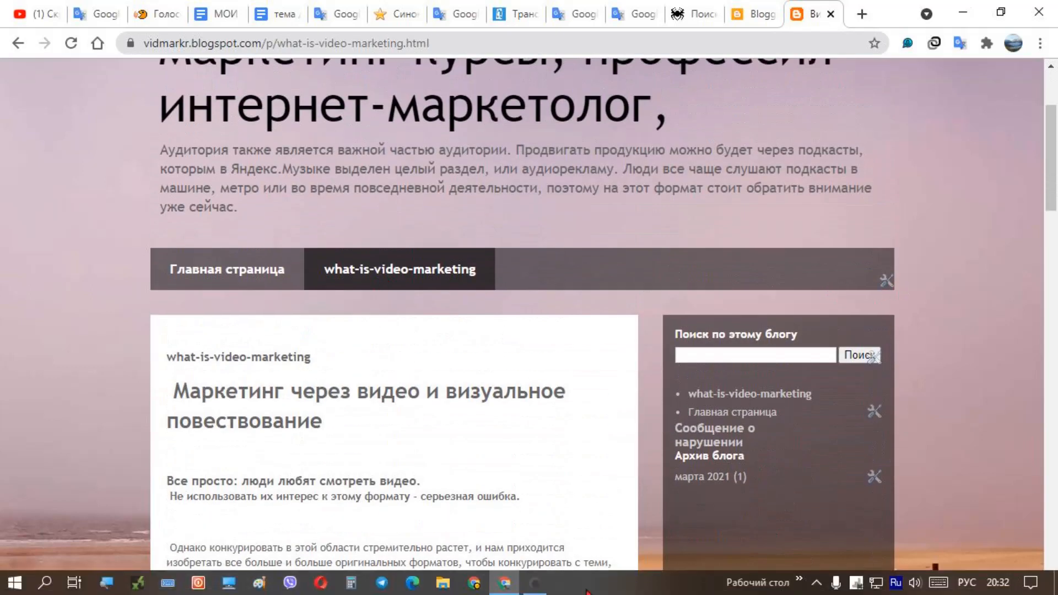
pyautogui.click(535, 582)
pyautogui.click(536, 585)
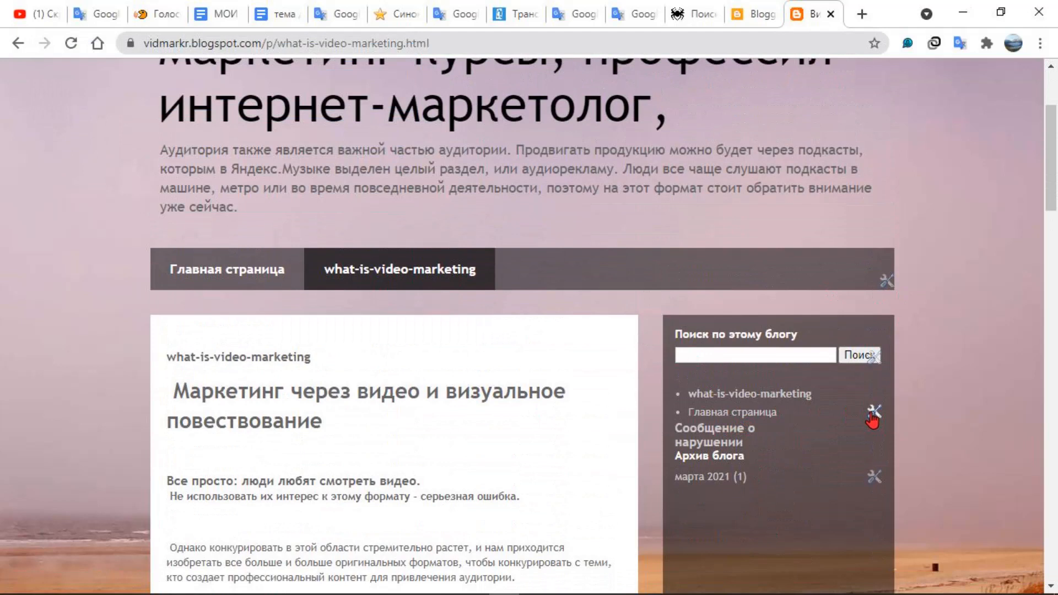
# Open the sidebar's what-is-video-marketing link in a new tab and examine the settings of the header's page tabs gadget
pyautogui.rightClick(731, 395)
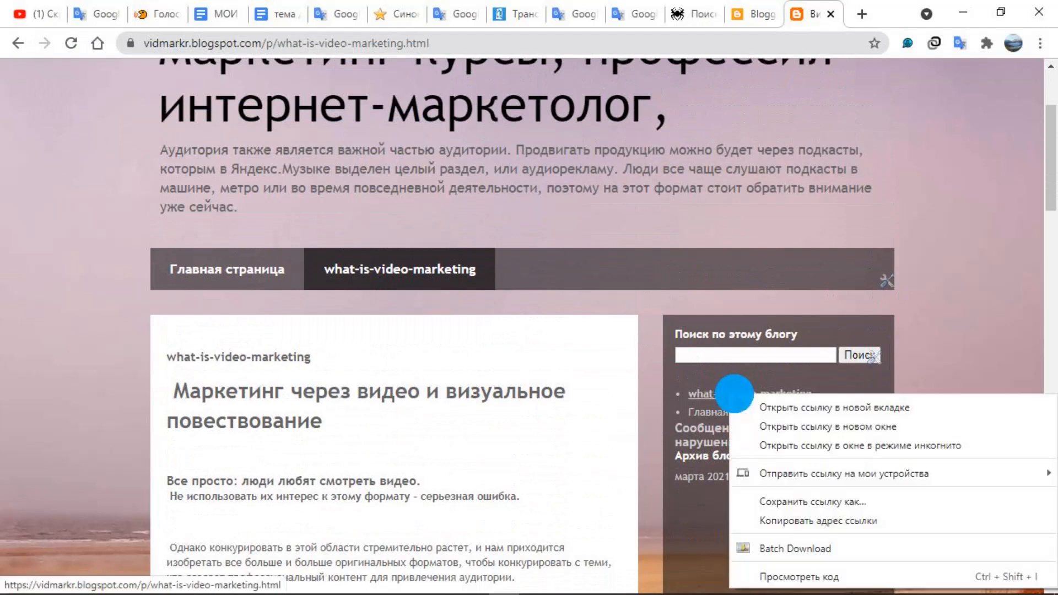
pyautogui.click(781, 408)
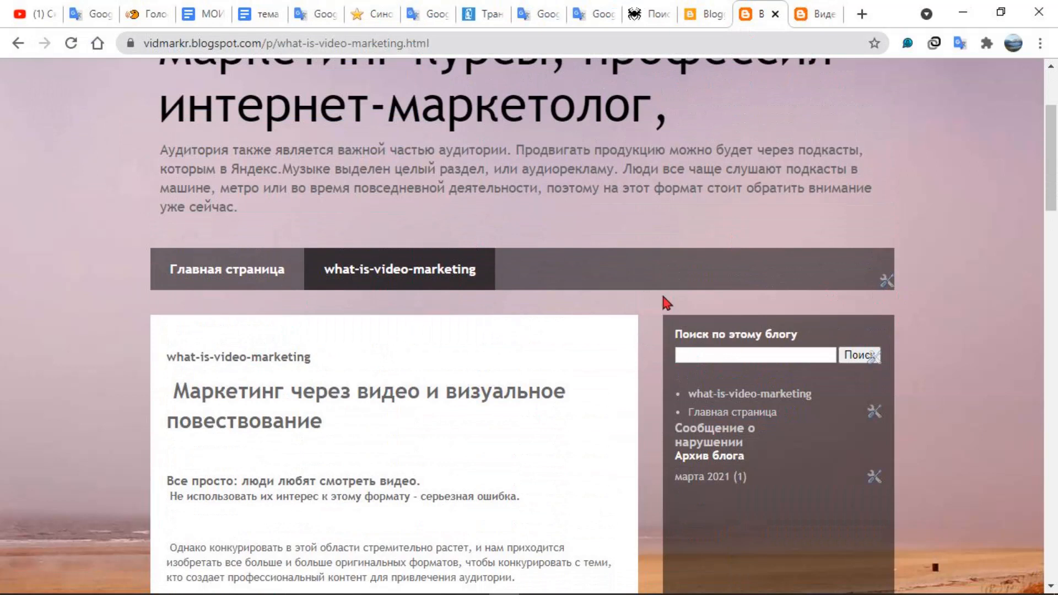
pyautogui.click(891, 284)
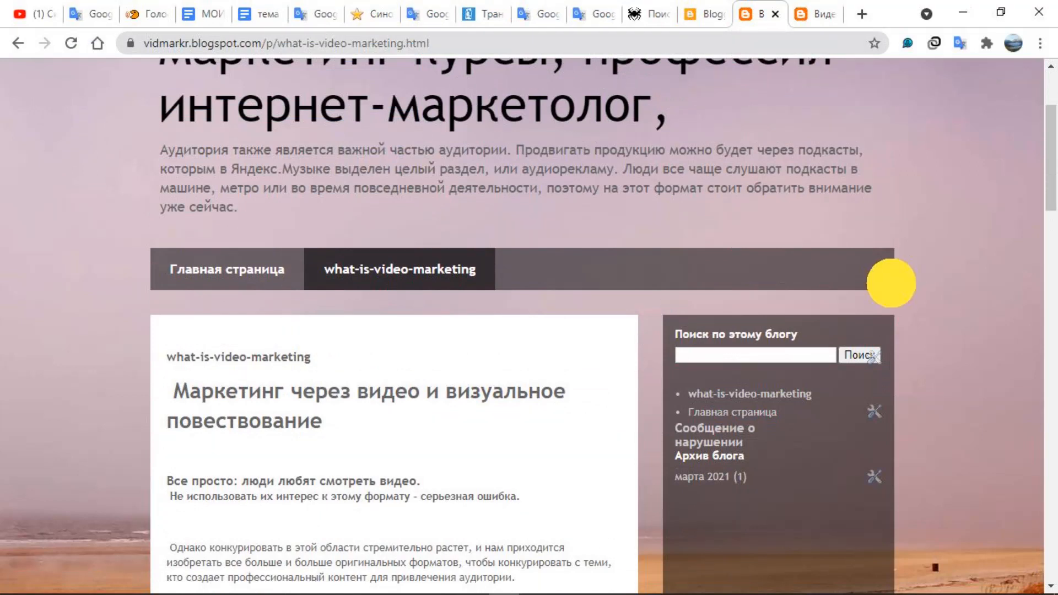
pyautogui.scroll(-3, 343, 270)
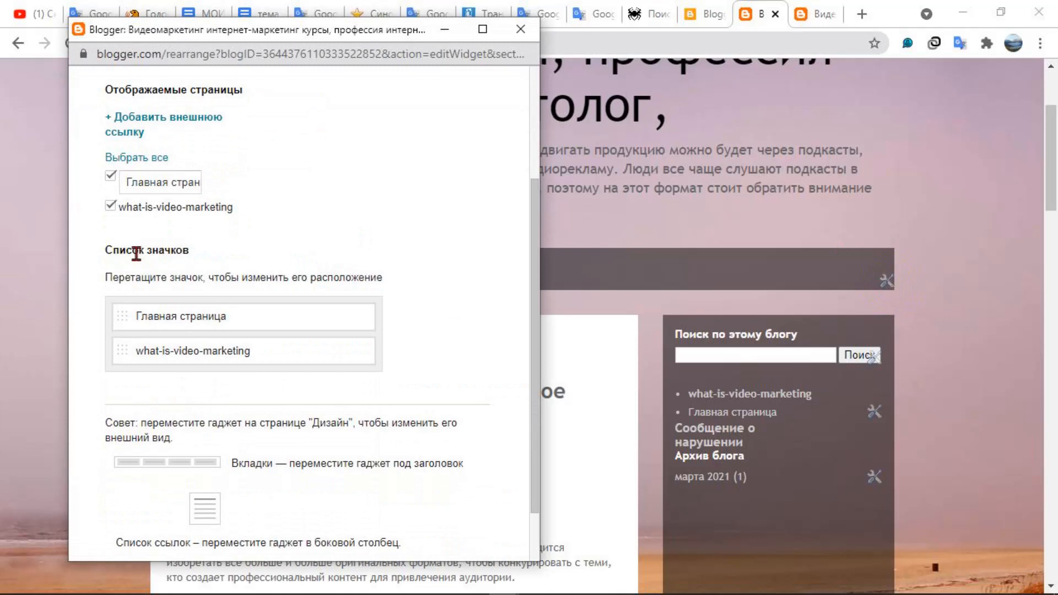
pyautogui.scroll(3, 210, 303)
# Switch to the newly opened what-is-video-marketing browser tab and reopen that page from the blog's page tabs
pyautogui.click(810, 19)
pyautogui.scroll(-2, 557, 292)
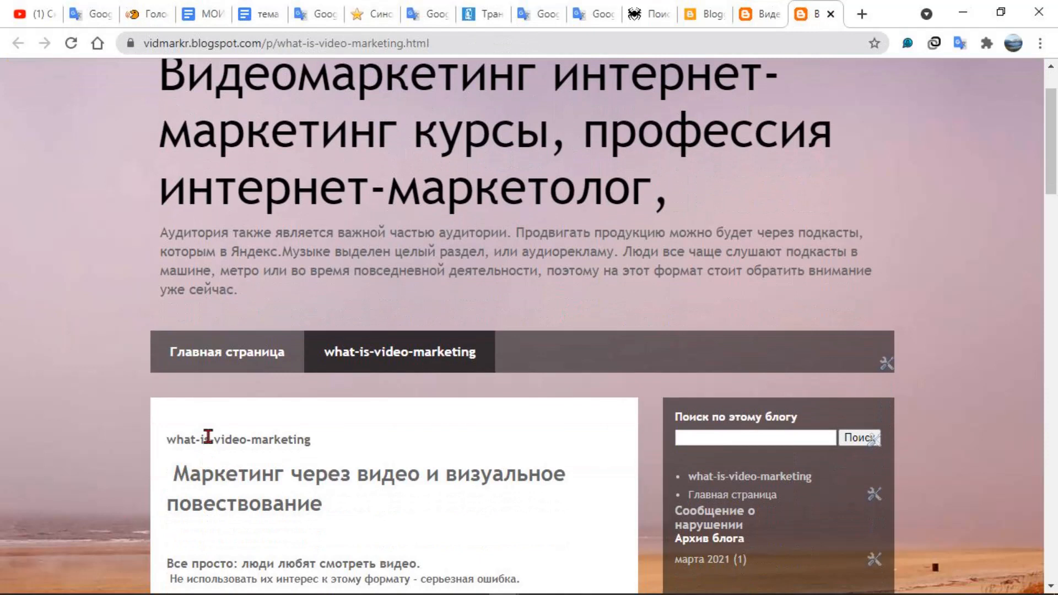
pyautogui.click(438, 355)
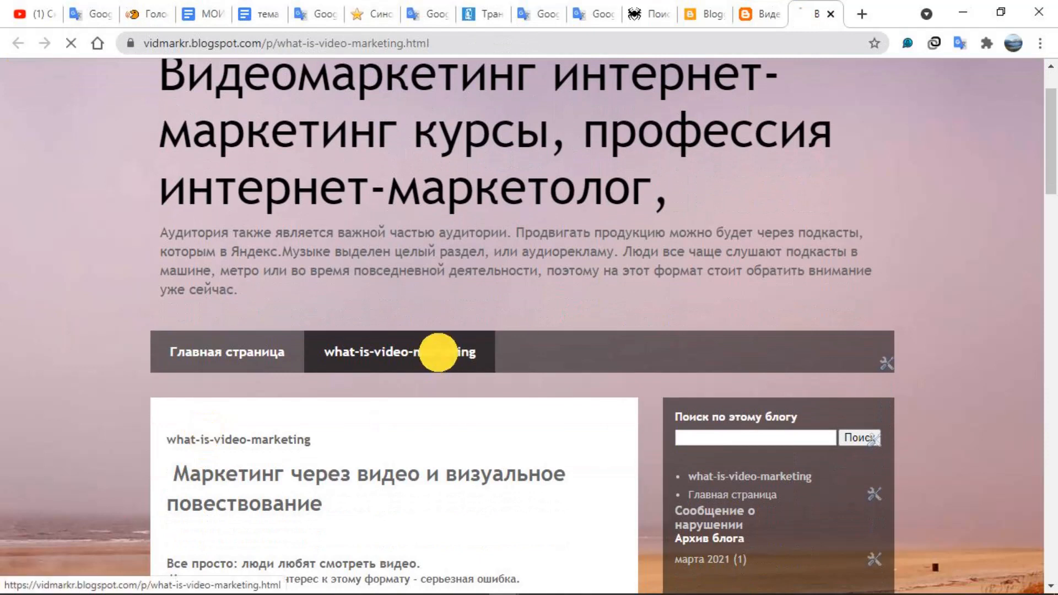
# Return to the Blogger dashboard, open the what-is-video-marketing post for editing and examine its permalink
pyautogui.click(708, 15)
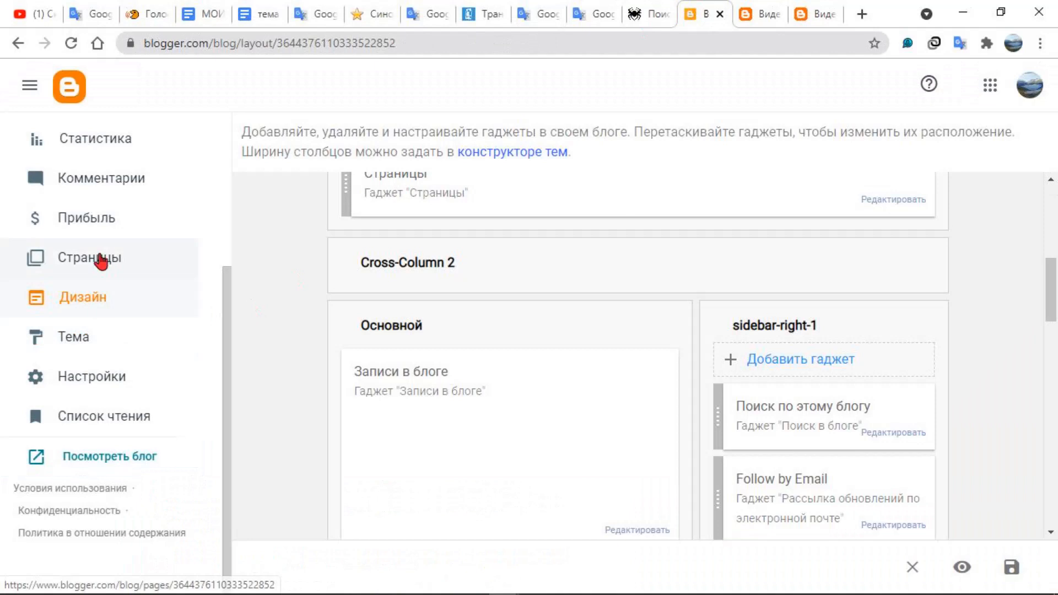
pyautogui.scroll(1, 111, 234)
pyautogui.scroll(1, 112, 234)
pyautogui.click(118, 193)
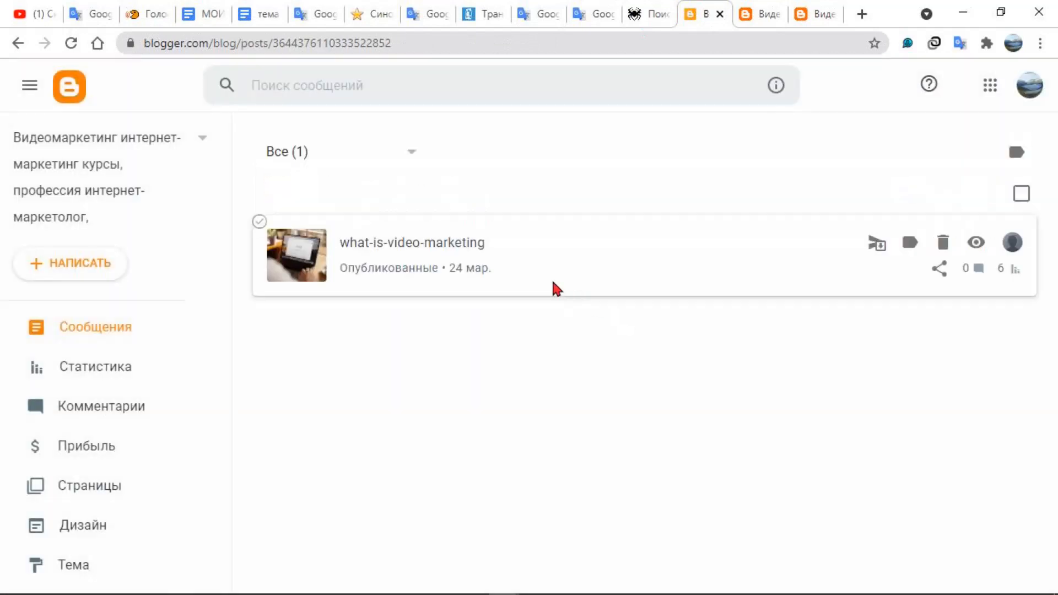
pyautogui.click(442, 263)
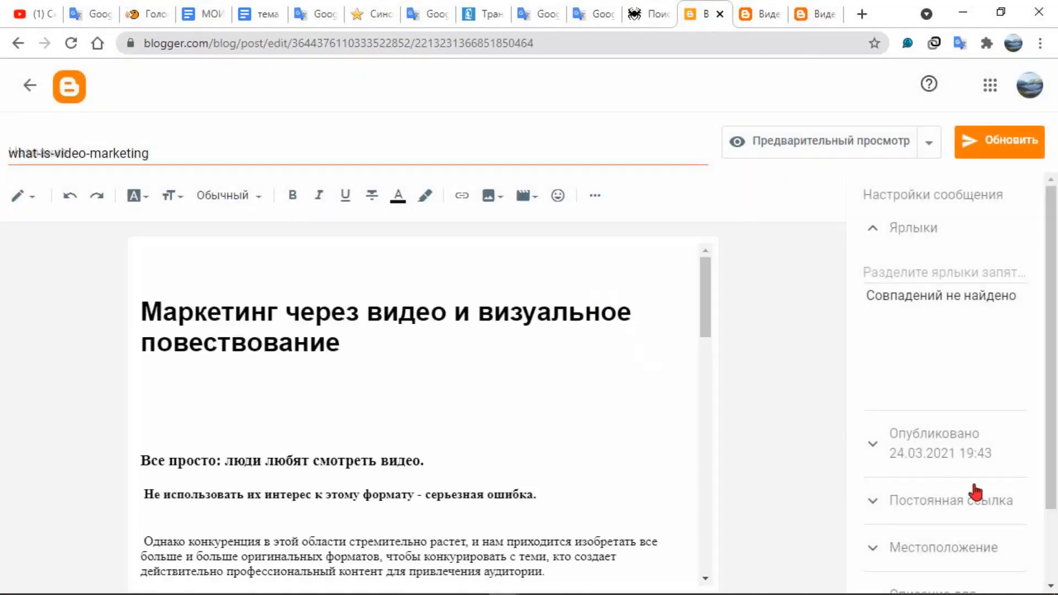
pyautogui.scroll(-2, 941, 499)
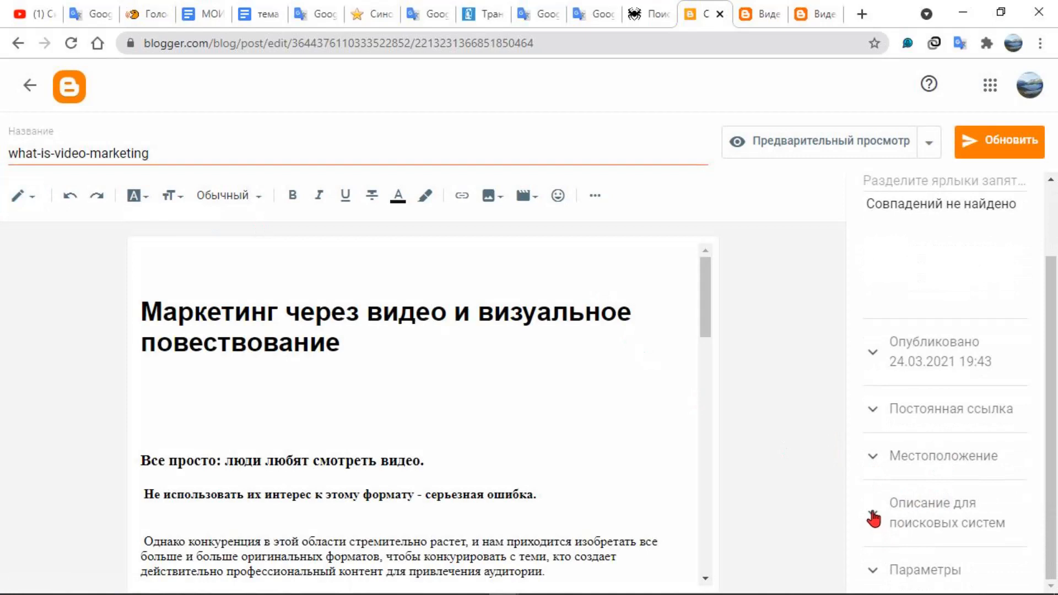
pyautogui.click(879, 409)
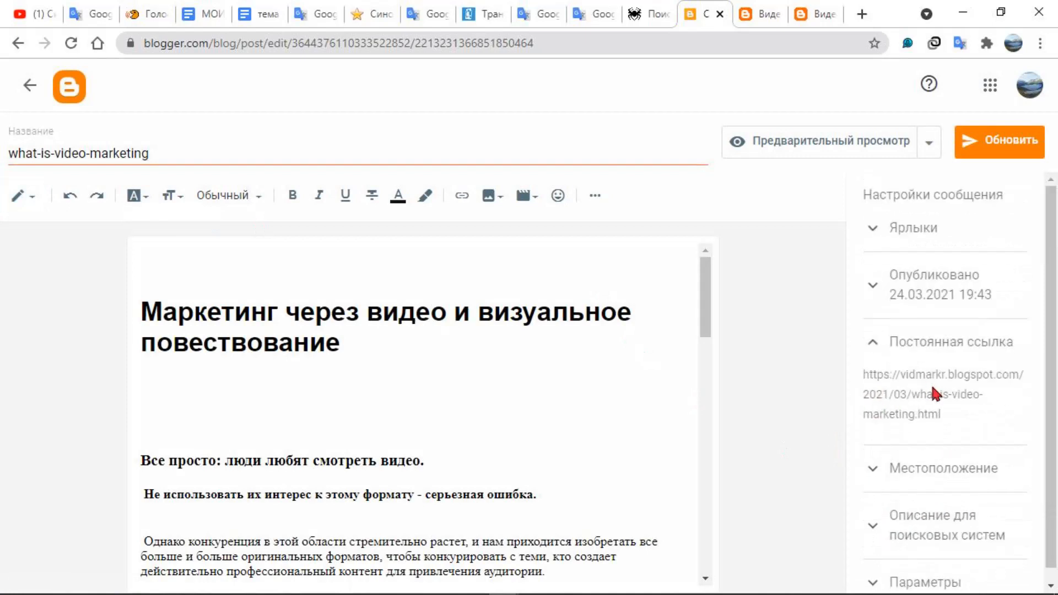
pyautogui.click(866, 379)
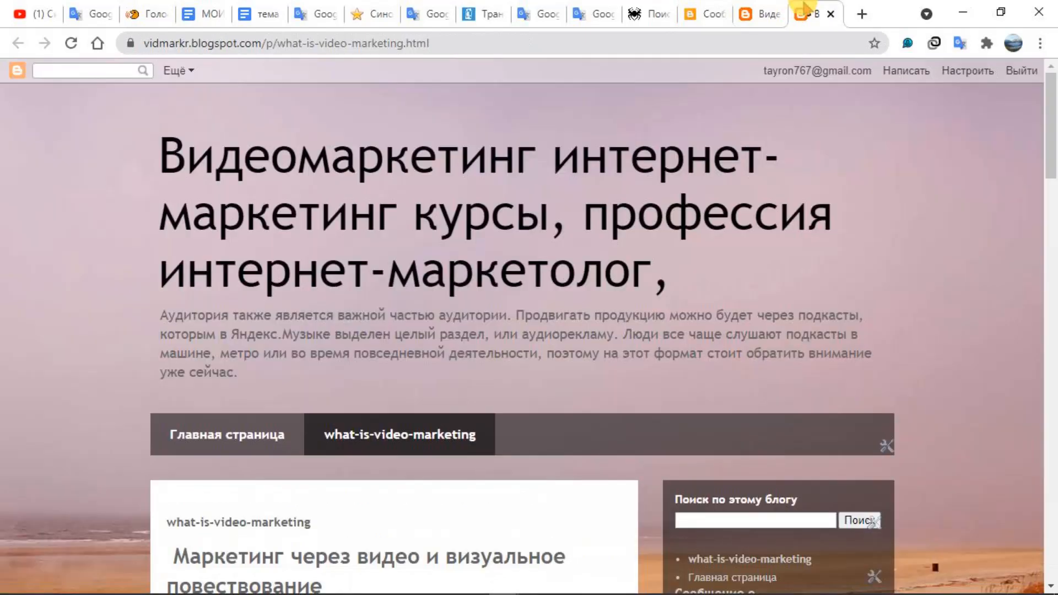
# Reopen the what-is-video-marketing page from the blog's page tabs and copy its full web address
pyautogui.click(397, 434)
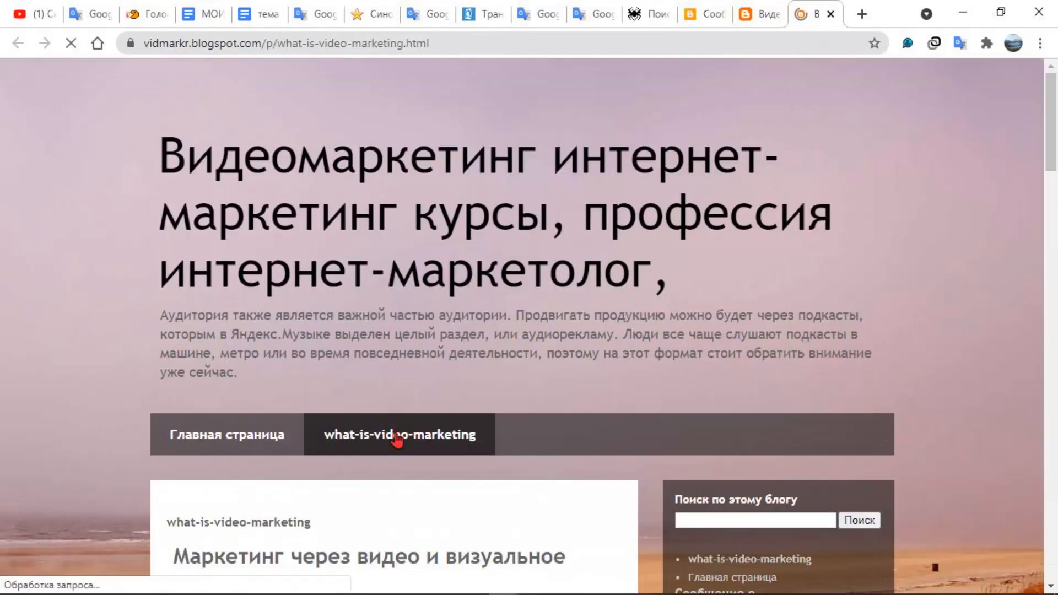
pyautogui.click(442, 43)
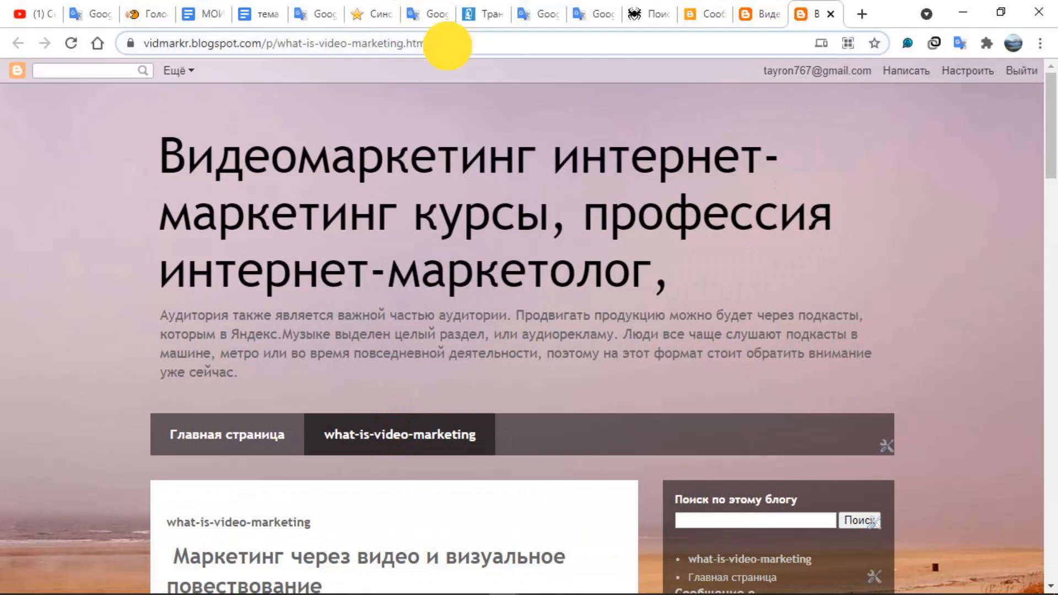
pyautogui.click(439, 43)
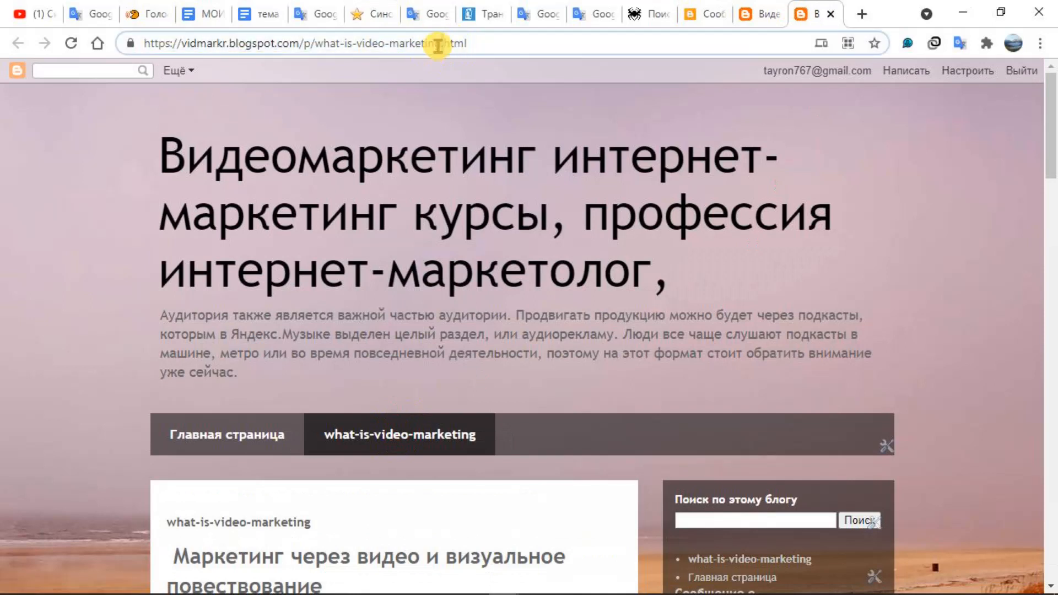
pyautogui.click(486, 49)
pyautogui.moveTo(487, 49); pyautogui.dragTo(116, 47)
pyautogui.rightClick(199, 47)
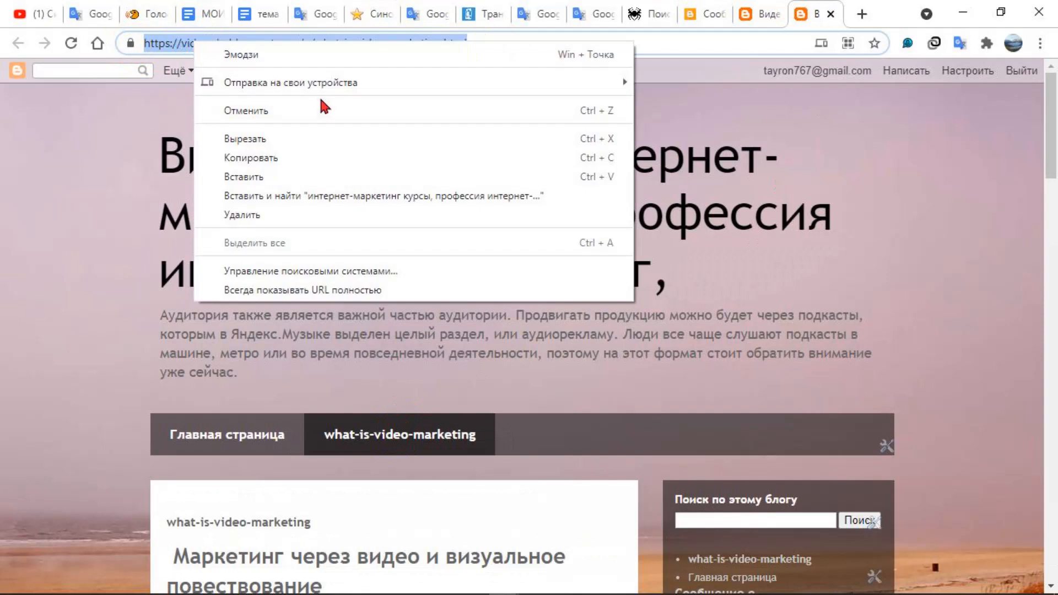
pyautogui.click(292, 167)
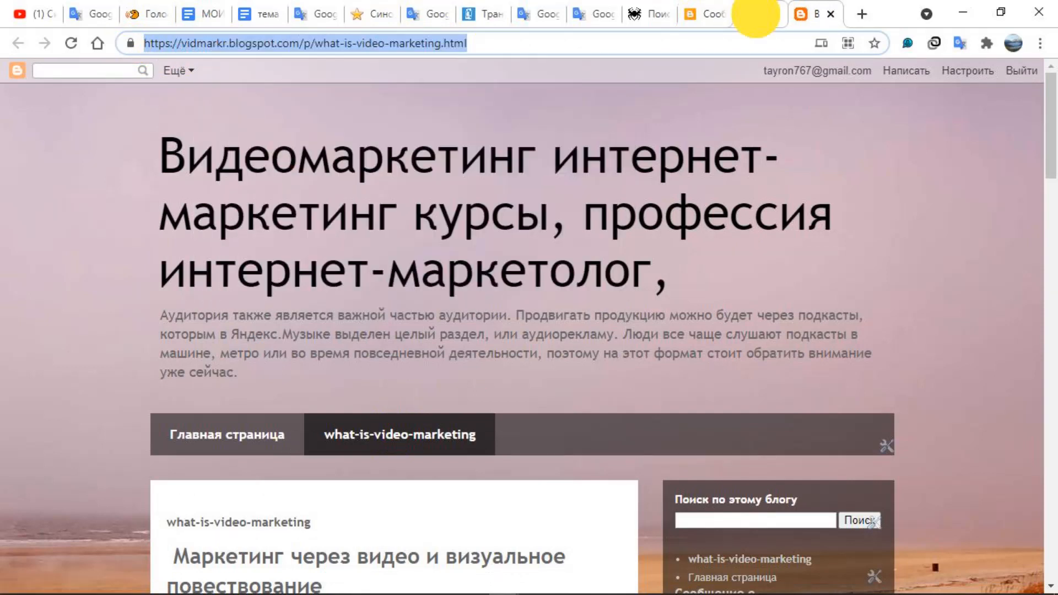
# Switch to the other what-is-video-marketing browser tab and open the settings of the header's page tabs gadget
pyautogui.click(756, 12)
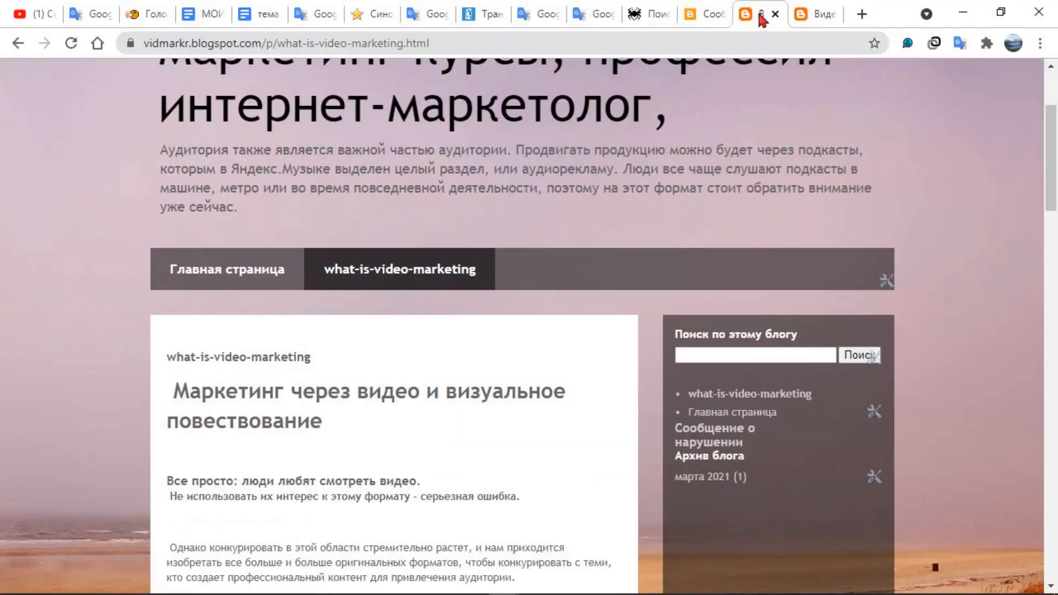
pyautogui.click(698, 17)
pyautogui.click(760, 20)
pyautogui.click(895, 283)
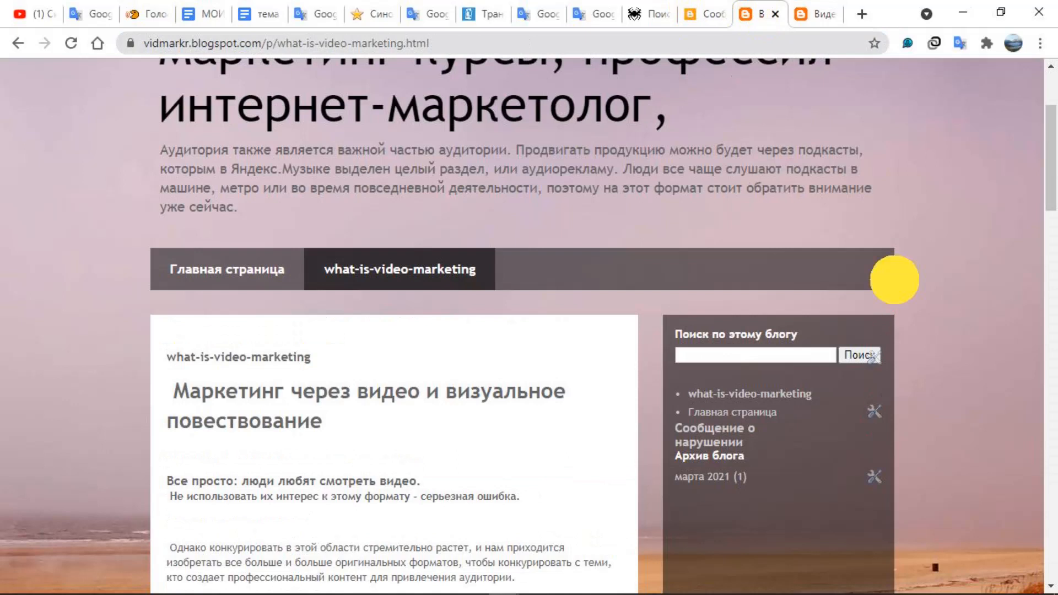
pyautogui.click(886, 281)
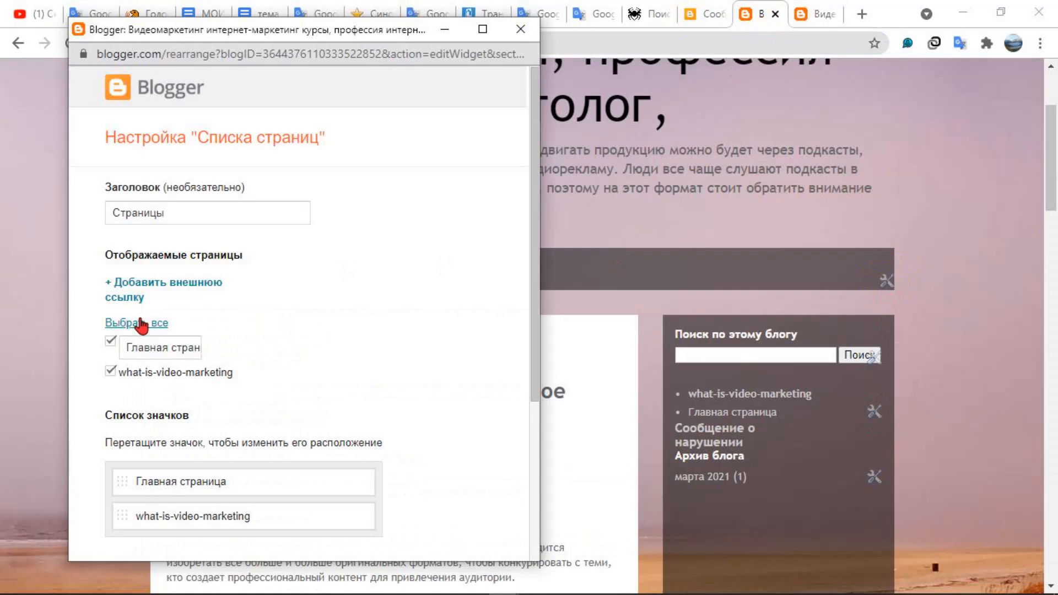
pyautogui.click(116, 282)
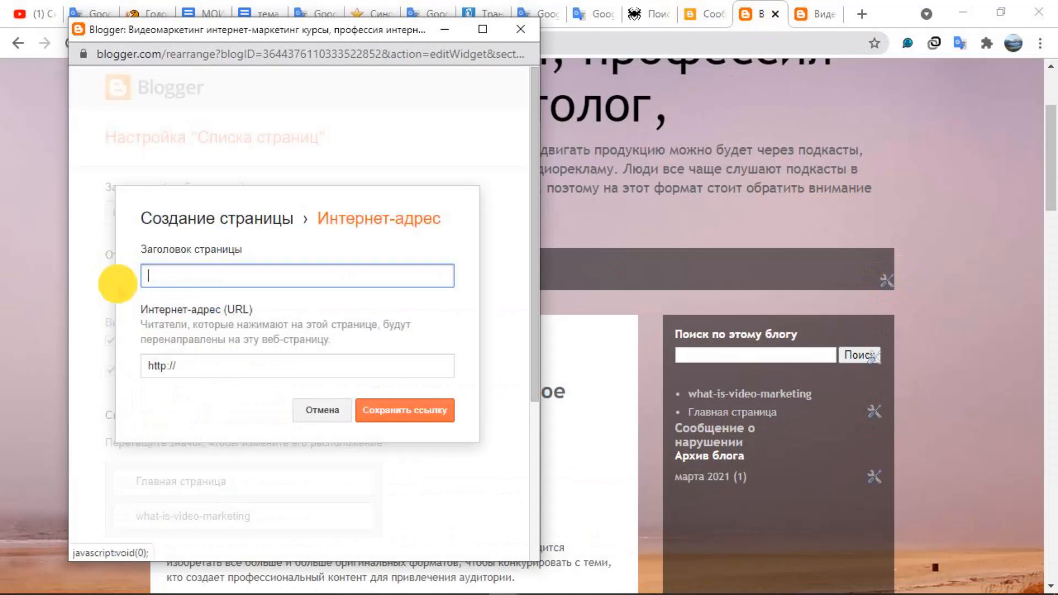
pyautogui.click(212, 365)
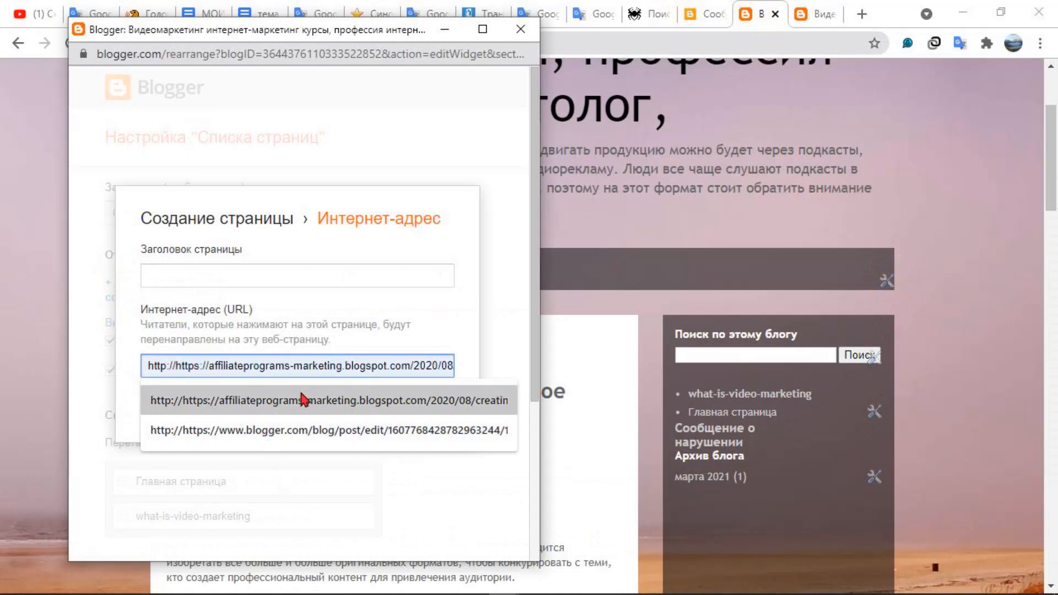
pyautogui.moveTo(226, 370); pyautogui.dragTo(85, 367)
pyautogui.rightClick(185, 368)
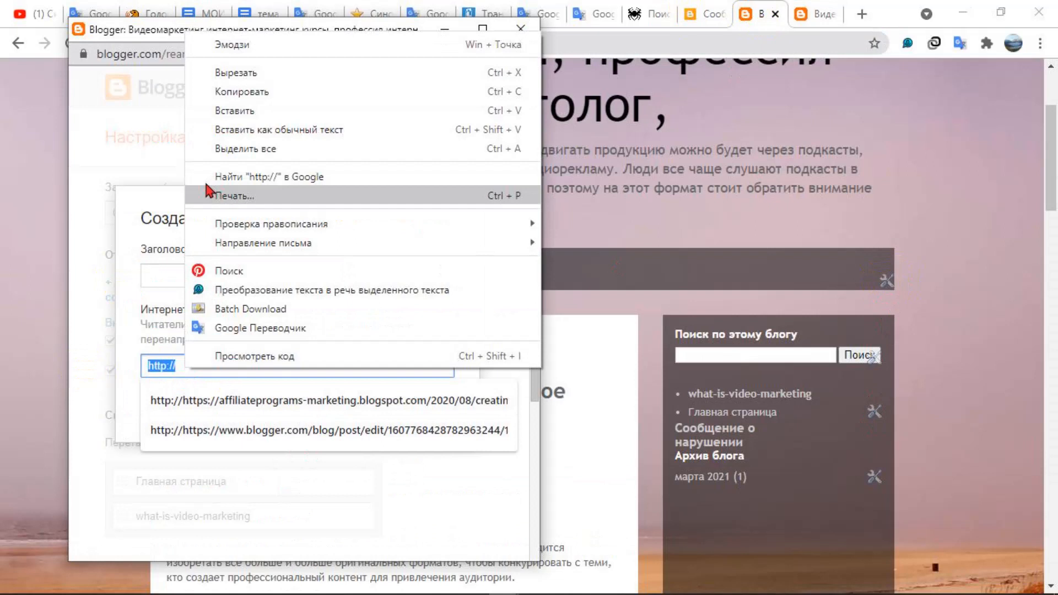
pyautogui.click(251, 110)
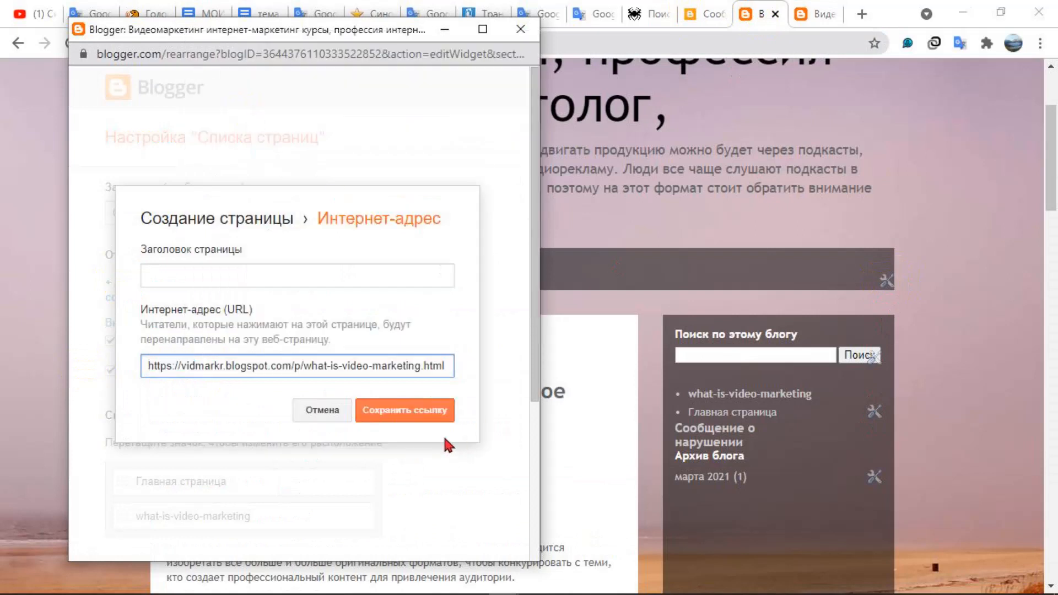
# Title the external link "стра видео", save the link and save the page list settings
pyautogui.click(248, 276)
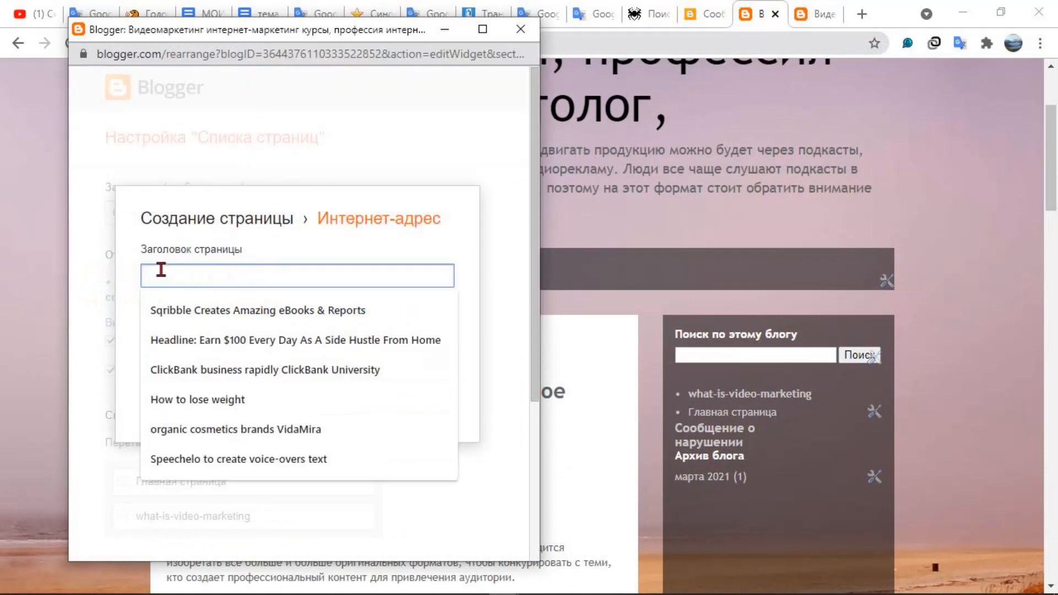
pyautogui.write('с')
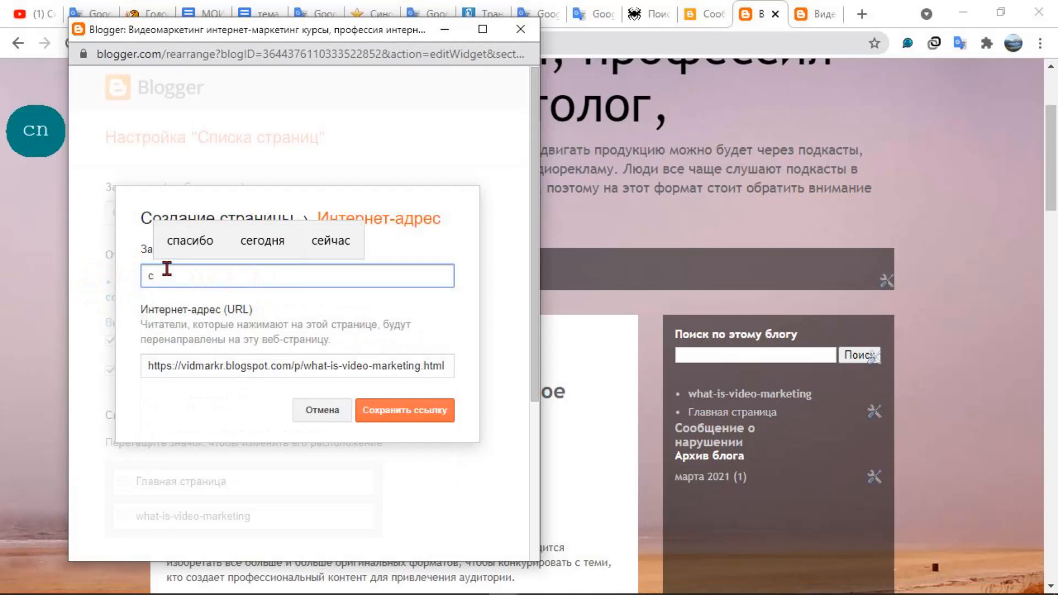
pyautogui.write('тра ')
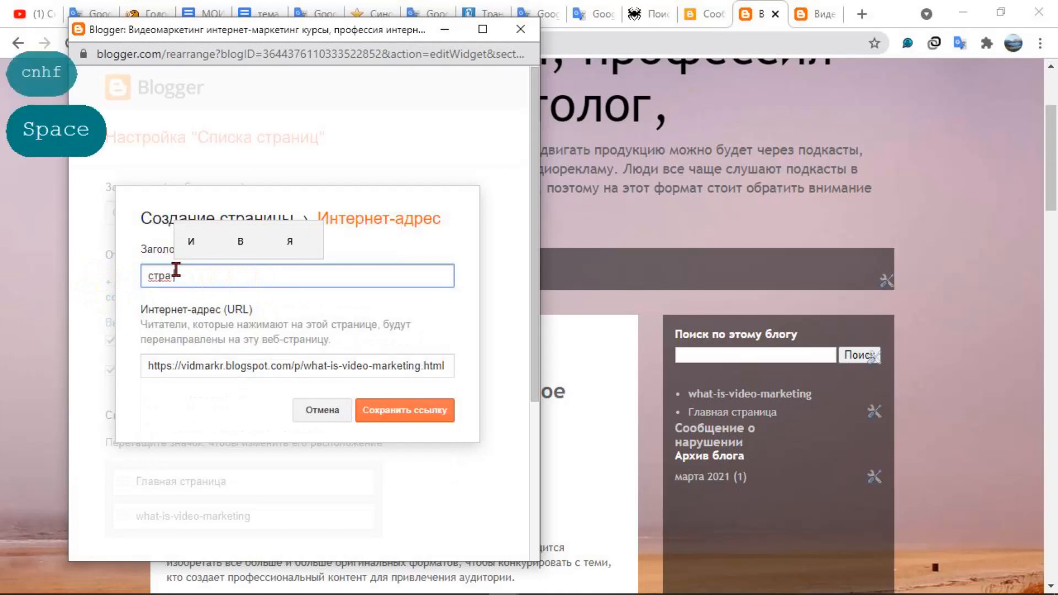
pyautogui.write('вид')
pyautogui.click(232, 243)
pyautogui.click(389, 417)
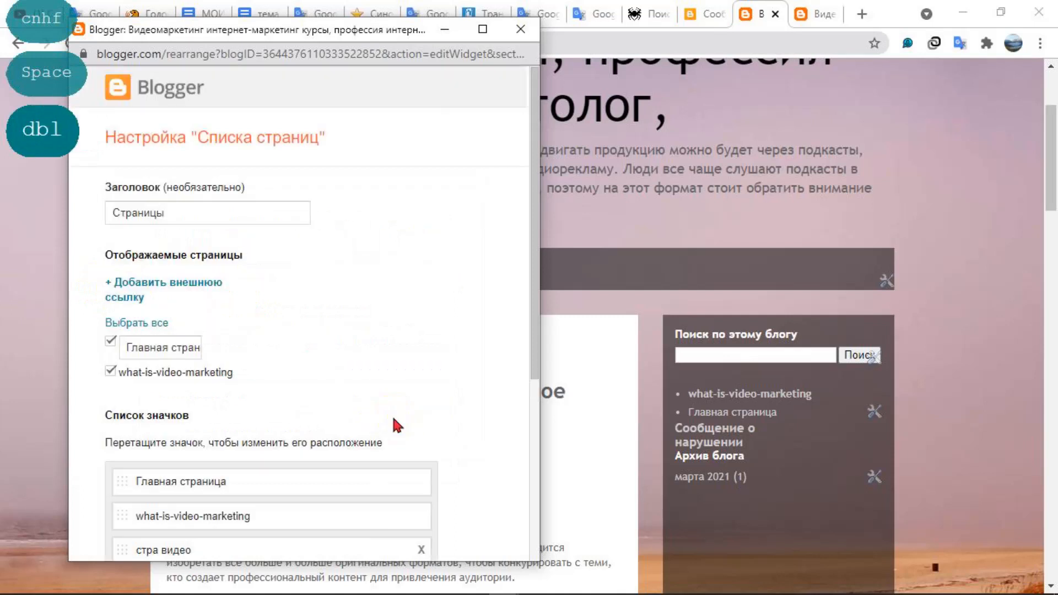
pyautogui.scroll(-5, 393, 409)
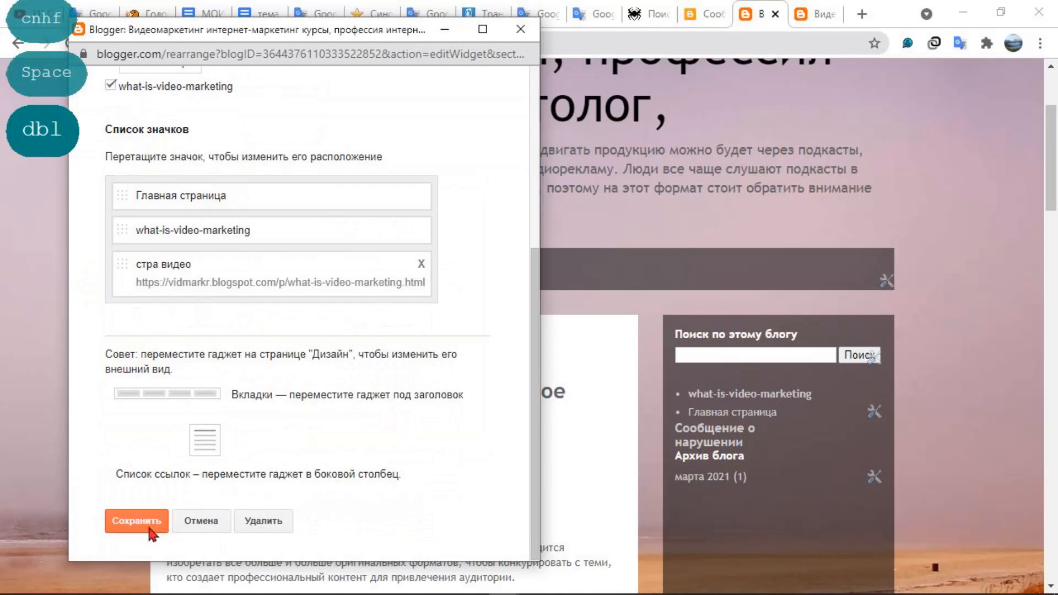
pyautogui.click(150, 529)
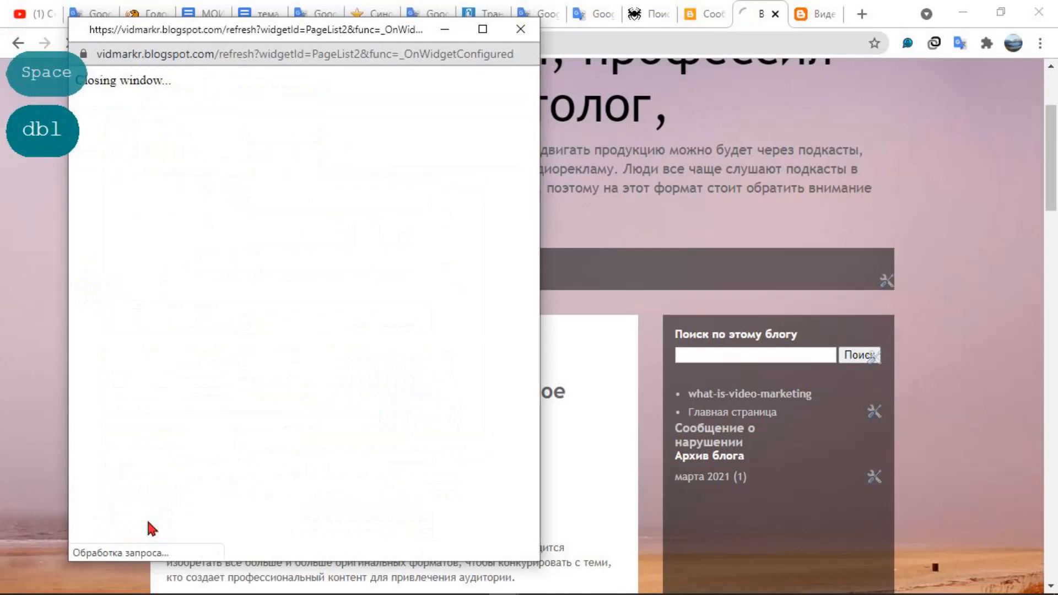
# Examine the updated page tabs, open the "стра видео" tab and compare the blog's open browser tabs
pyautogui.scroll(-5, 462, 425)
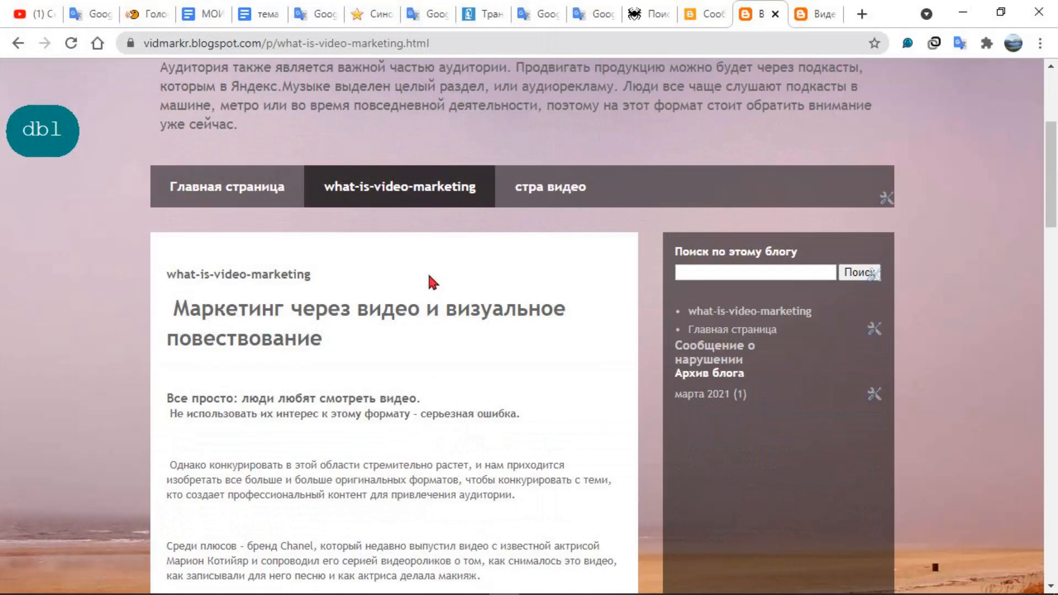
pyautogui.click(417, 197)
pyautogui.scroll(-6, 525, 401)
pyautogui.click(550, 106)
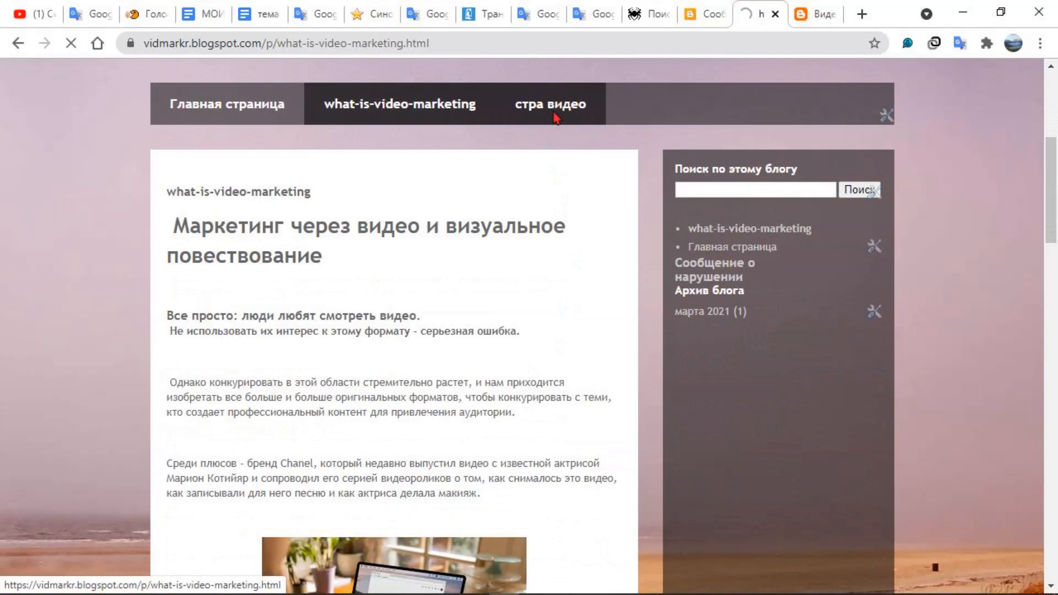
pyautogui.scroll(-13, 571, 304)
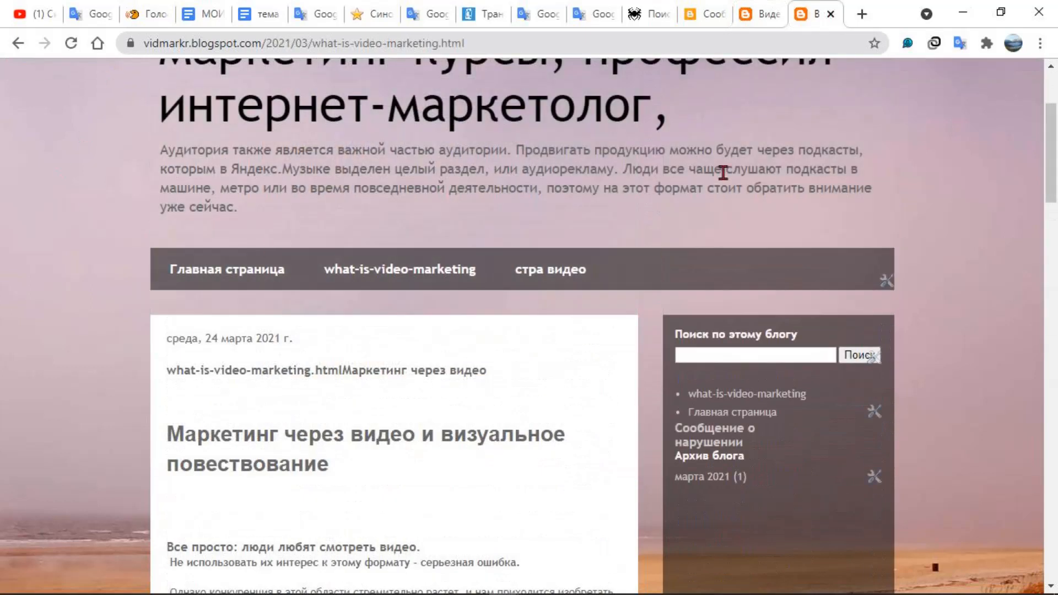
pyautogui.click(759, 16)
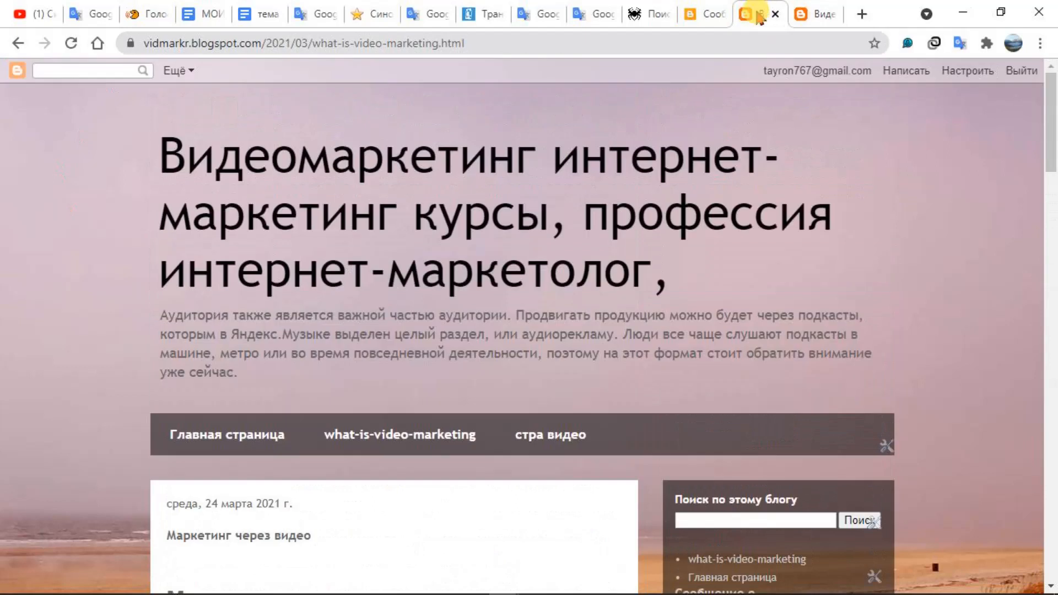
# Return to the post editor and cut "Маркетинг через видео" from the end of the post title
pyautogui.click(708, 14)
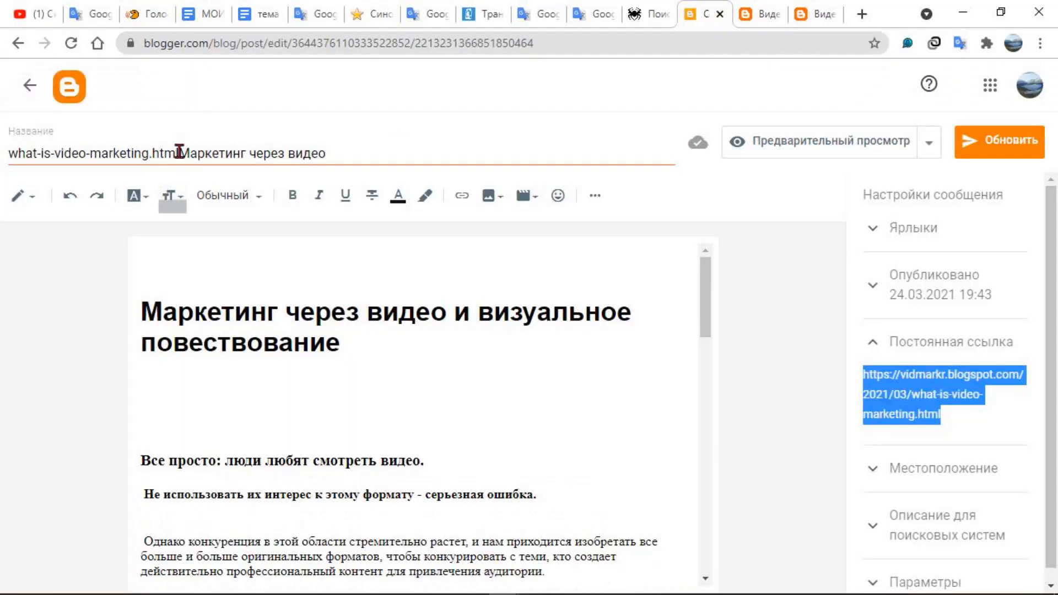
pyautogui.moveTo(176, 152); pyautogui.dragTo(365, 142)
pyautogui.rightClick(254, 148)
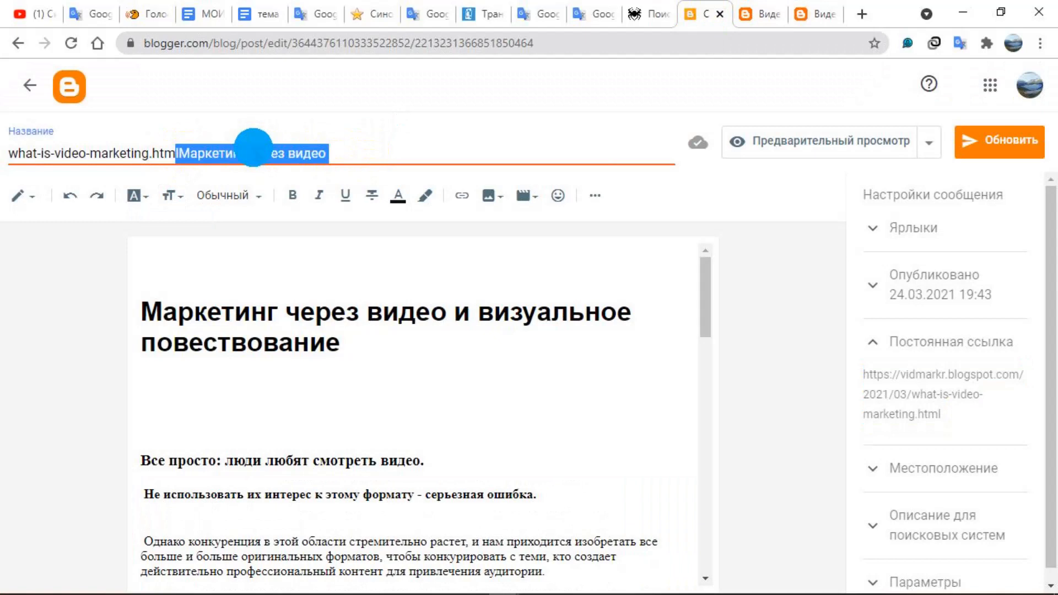
pyautogui.click(212, 153)
pyautogui.moveTo(366, 157); pyautogui.dragTo(180, 161)
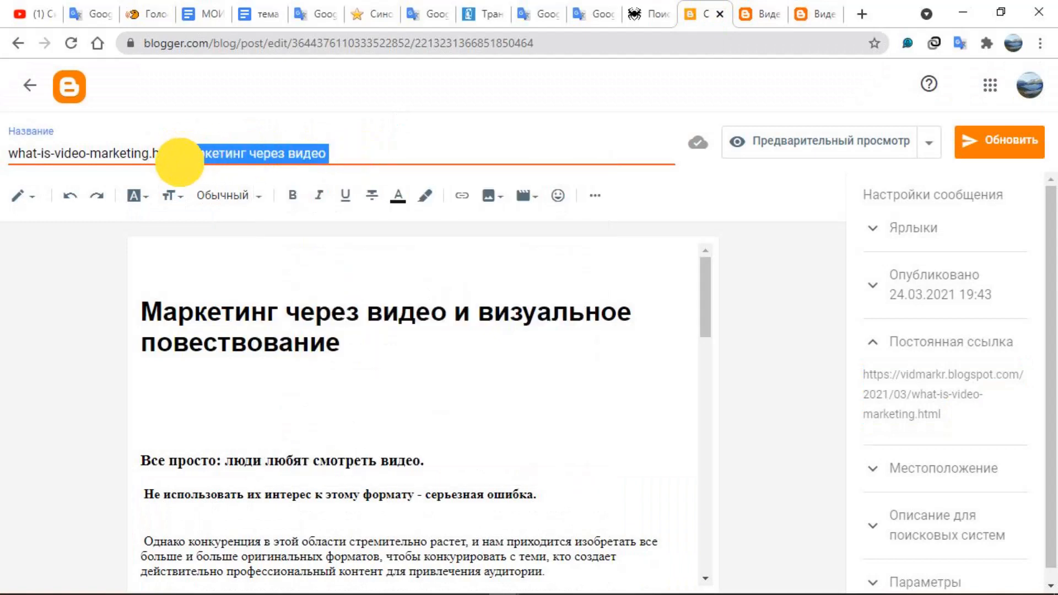
pyautogui.rightClick(207, 157)
pyautogui.click(260, 205)
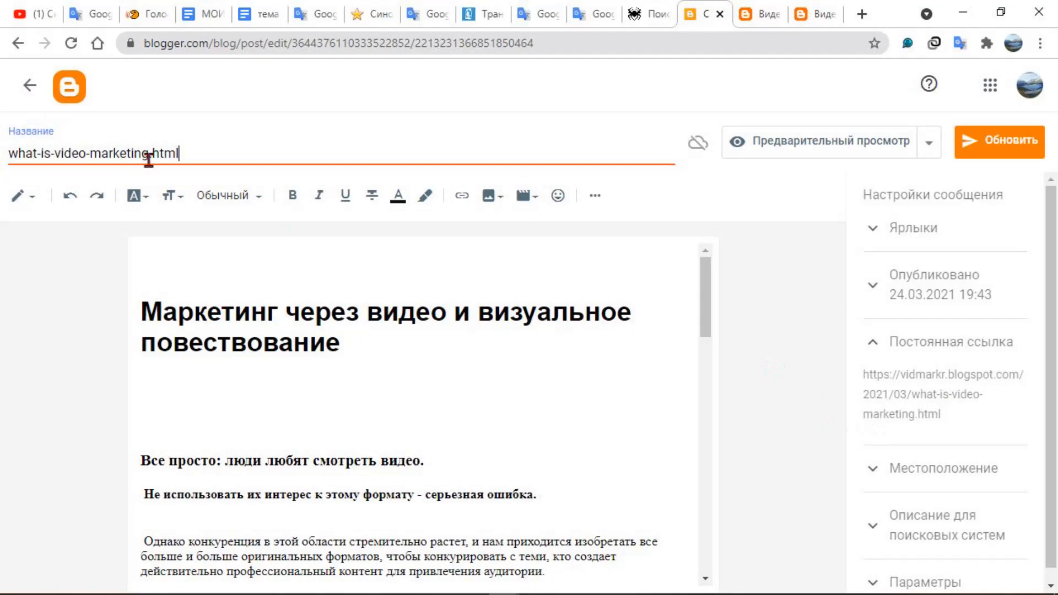
# Delete the trailing "html" from the post title and compare the remaining title with the permalink
pyautogui.moveTo(152, 153); pyautogui.dragTo(298, 147)
pyautogui.press('BackSpace')
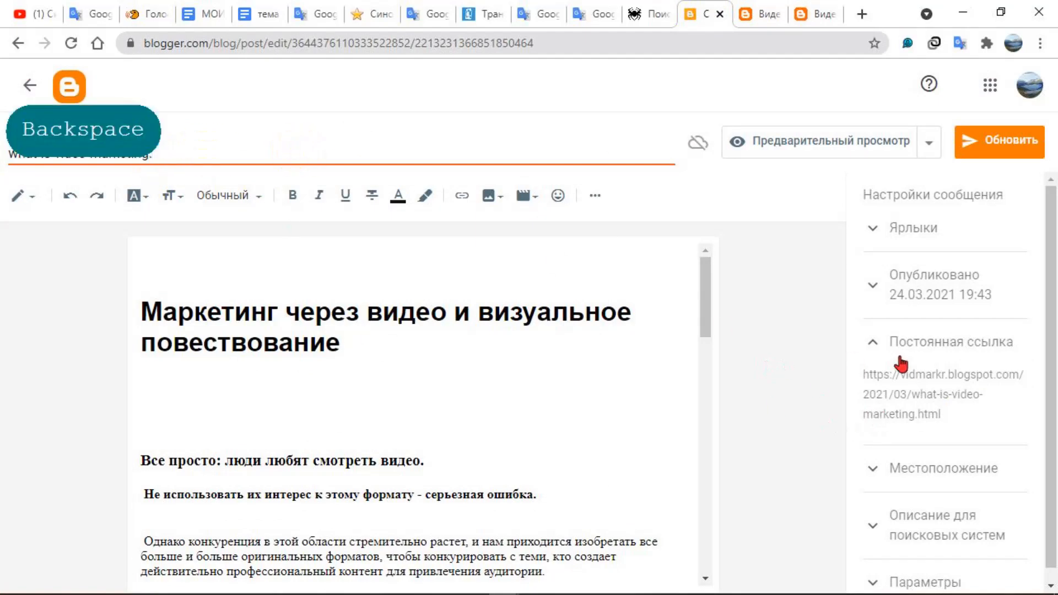
pyautogui.moveTo(848, 375); pyautogui.dragTo(962, 410)
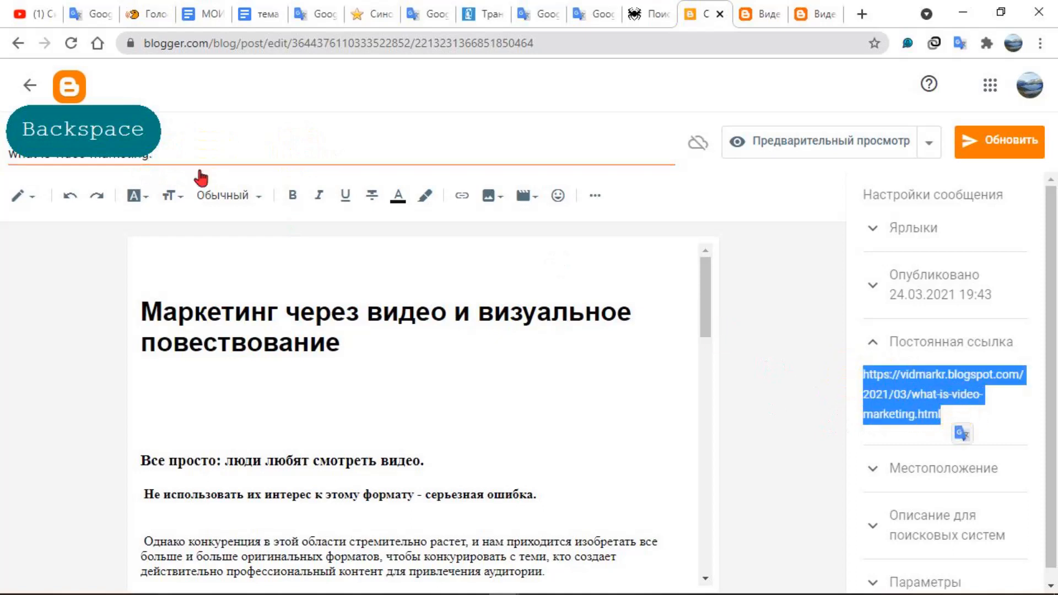
pyautogui.click(153, 155)
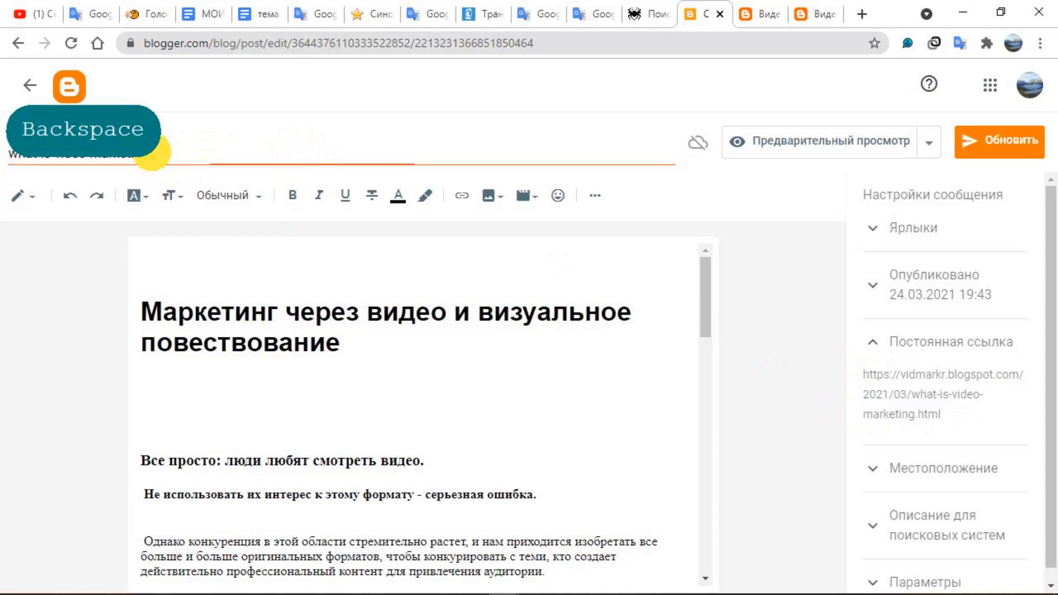
pyautogui.click(200, 153)
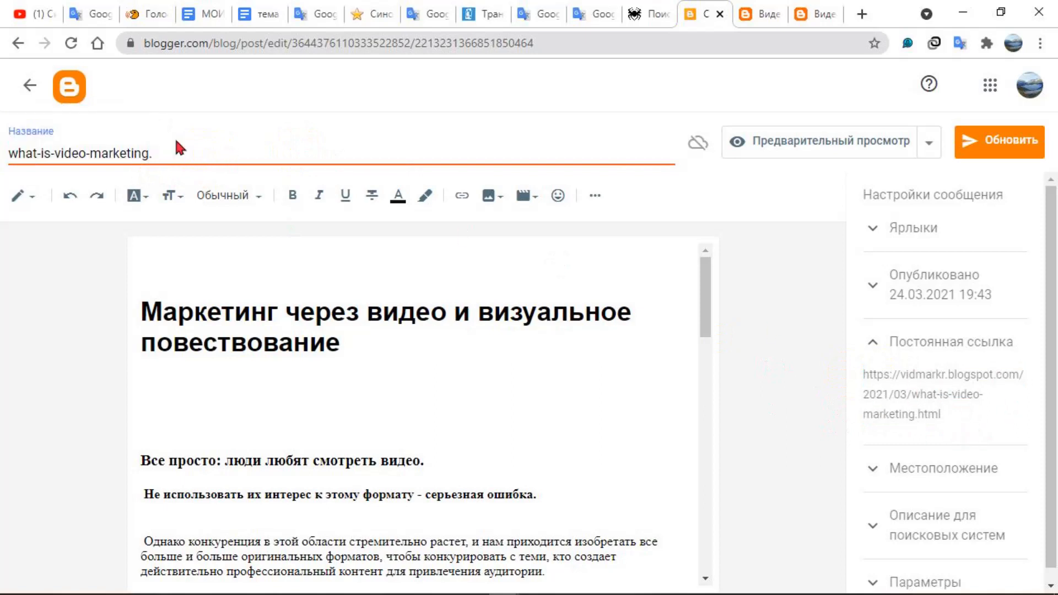
# Replace the whole post title with the cut text "Маркетинг через видео"
pyautogui.moveTo(219, 161); pyautogui.dragTo(7, 154)
pyautogui.rightClick(106, 153)
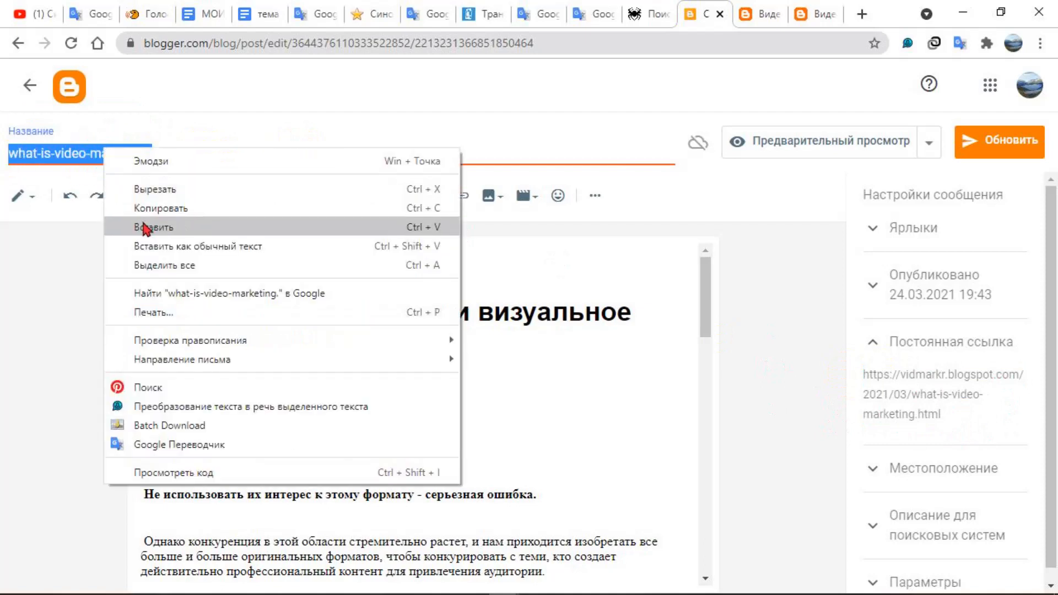
pyautogui.click(145, 227)
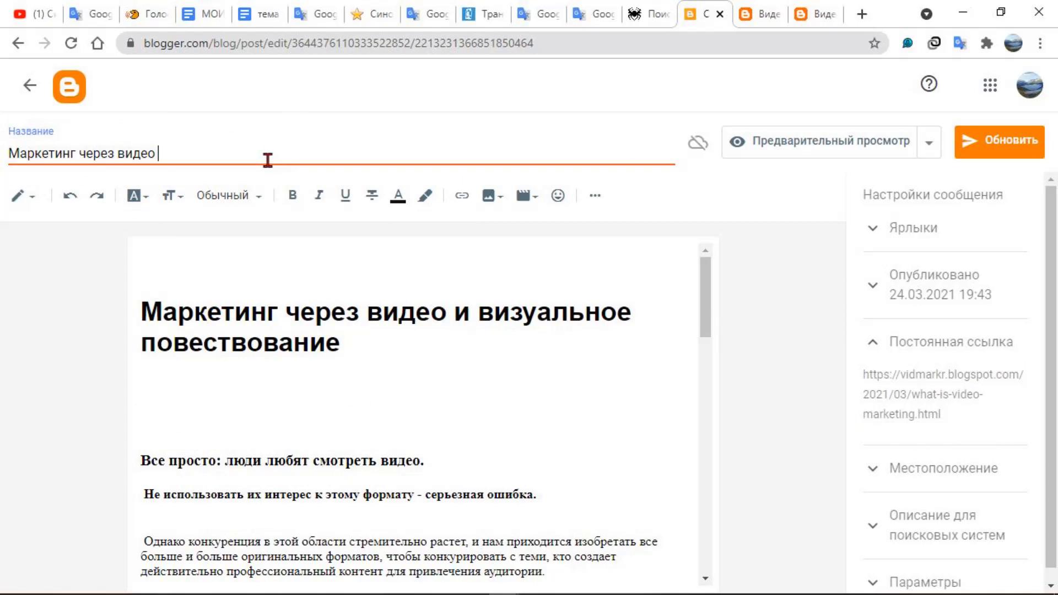
# View the post's HTML source and return to the compose view
pyautogui.click(22, 195)
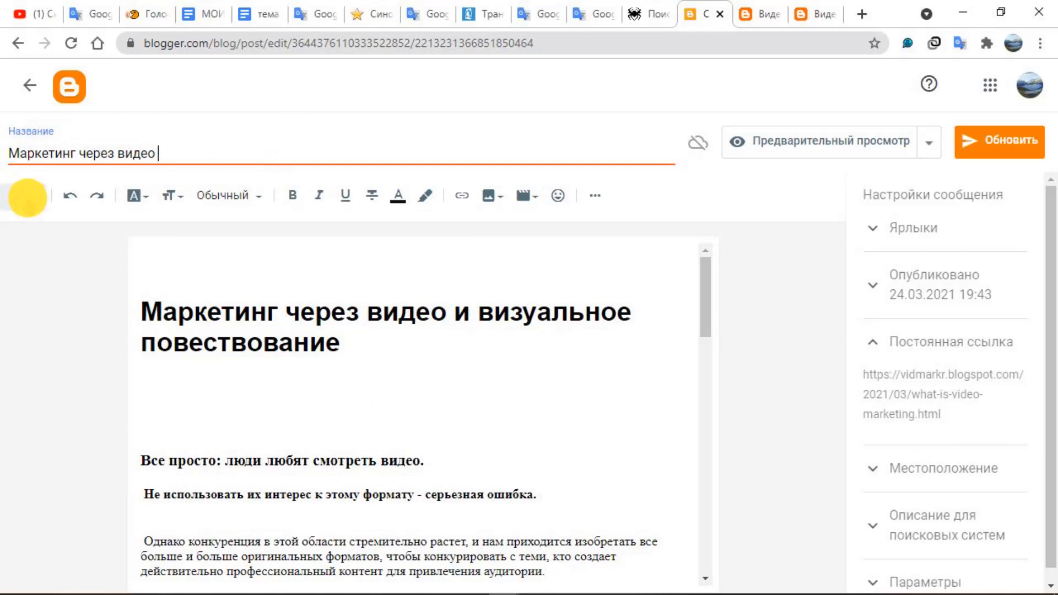
pyautogui.click(65, 165)
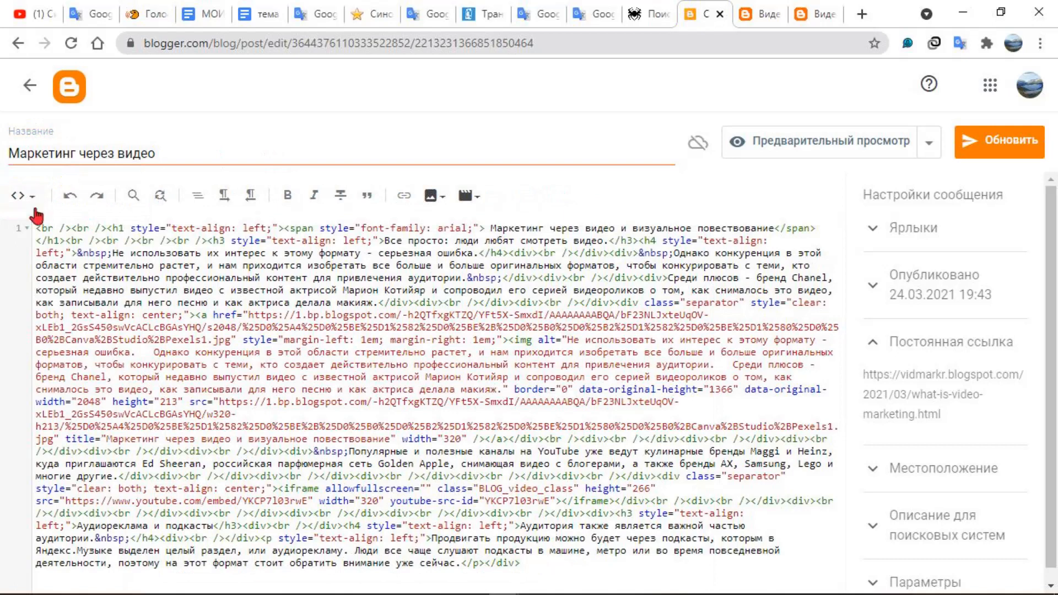
pyautogui.click(26, 198)
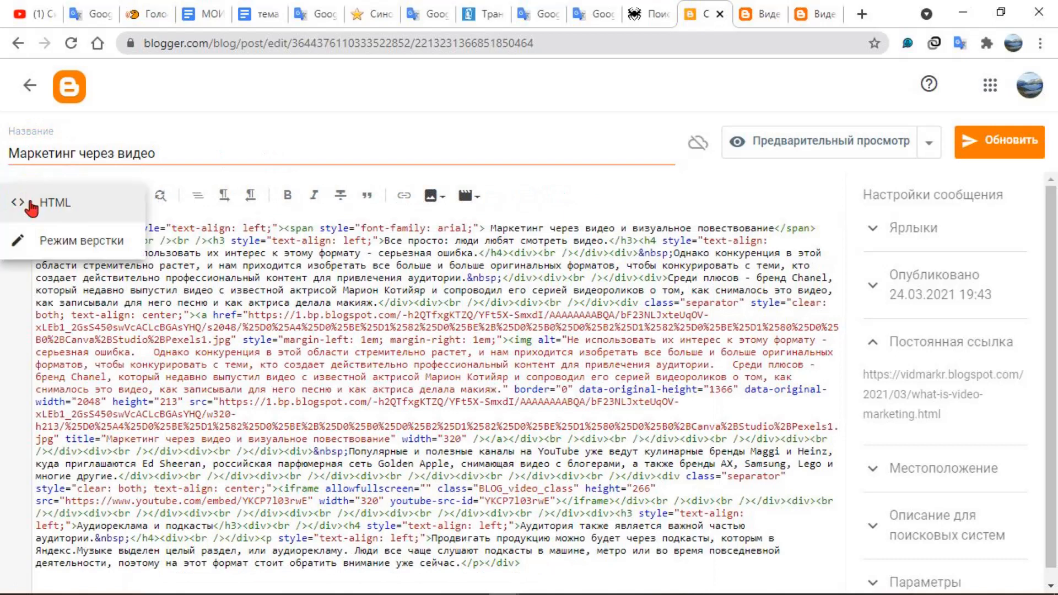
pyautogui.click(48, 242)
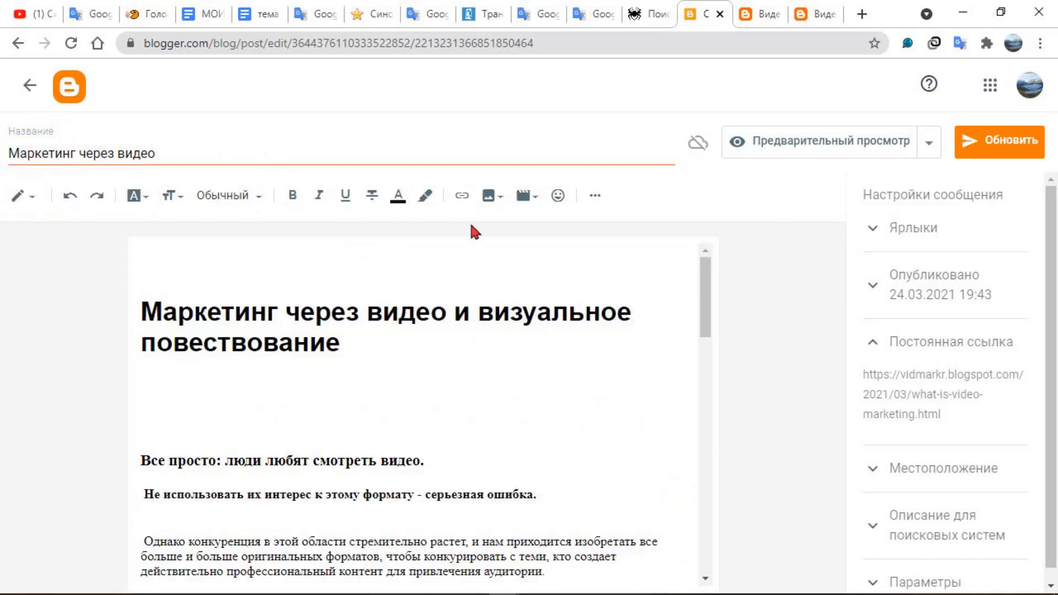
# Update the post with its new title and copy the published post's address from the blog
pyautogui.click(964, 140)
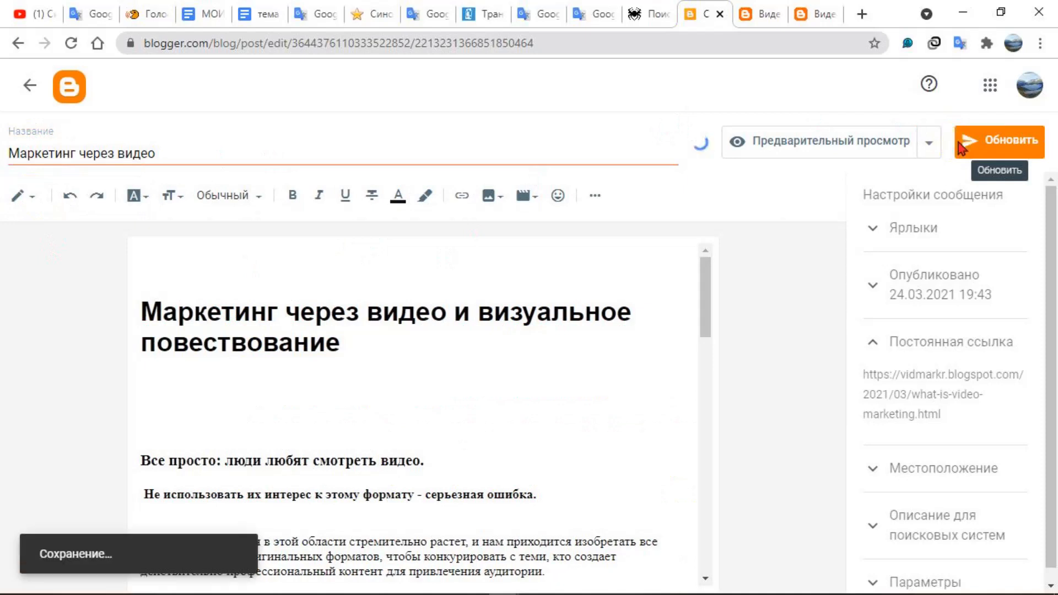
pyautogui.click(814, 16)
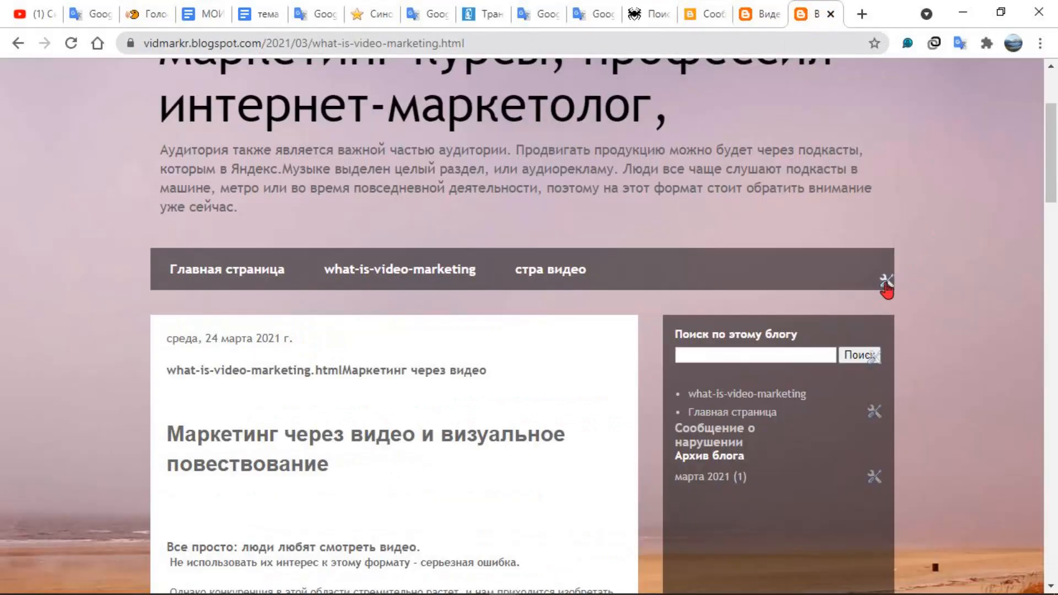
pyautogui.click(496, 44)
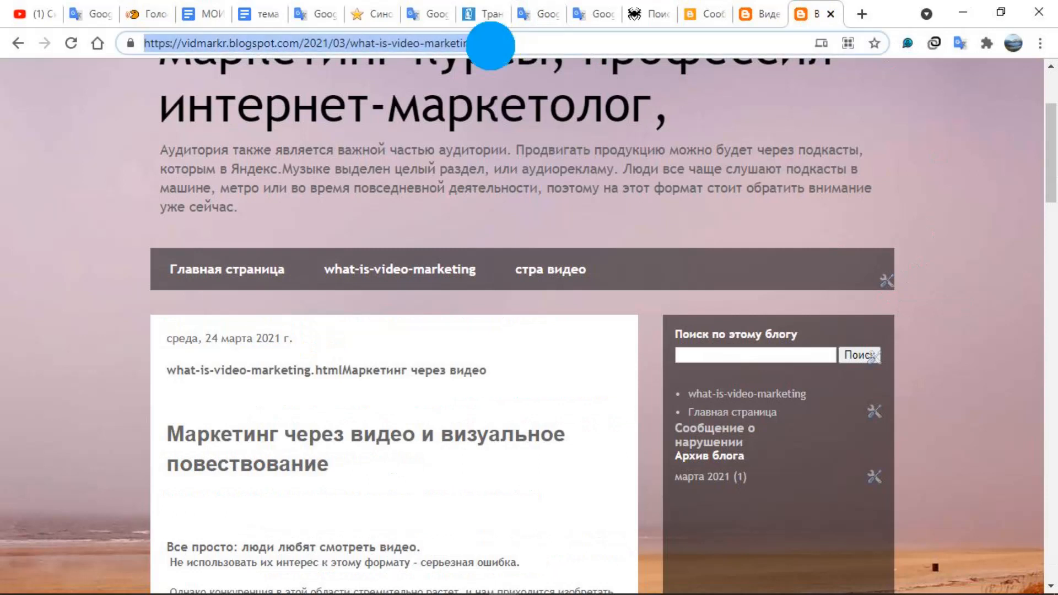
pyautogui.rightClick(490, 45)
pyautogui.click(574, 161)
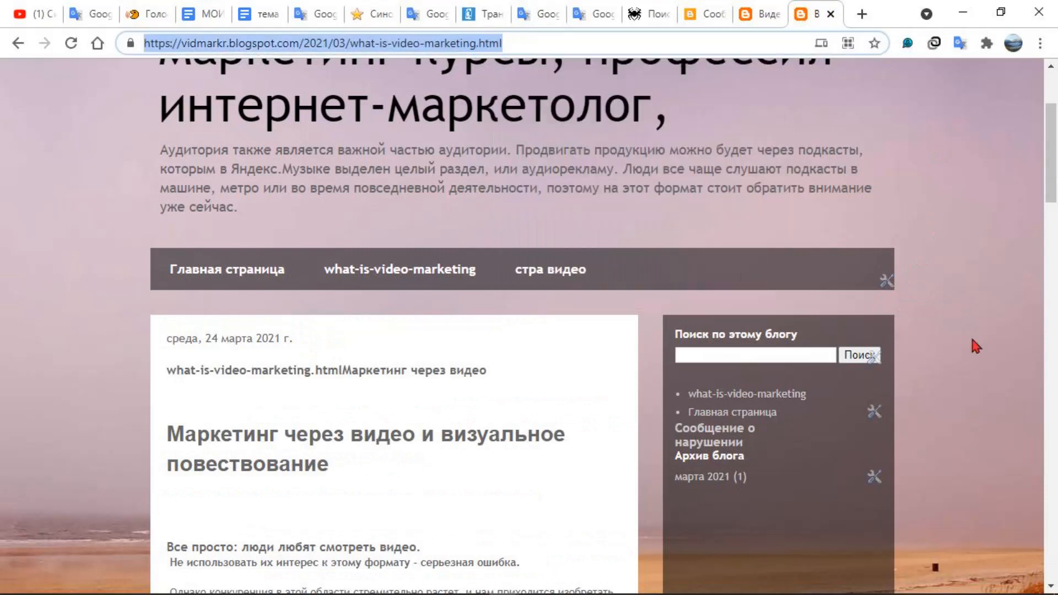
pyautogui.click(887, 281)
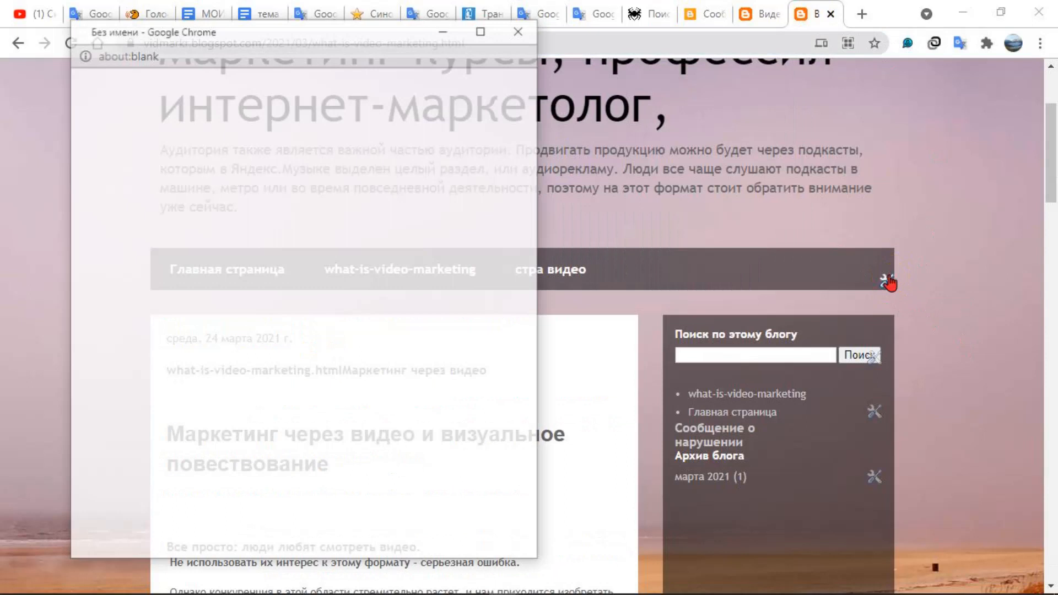
pyautogui.scroll(-2, 355, 284)
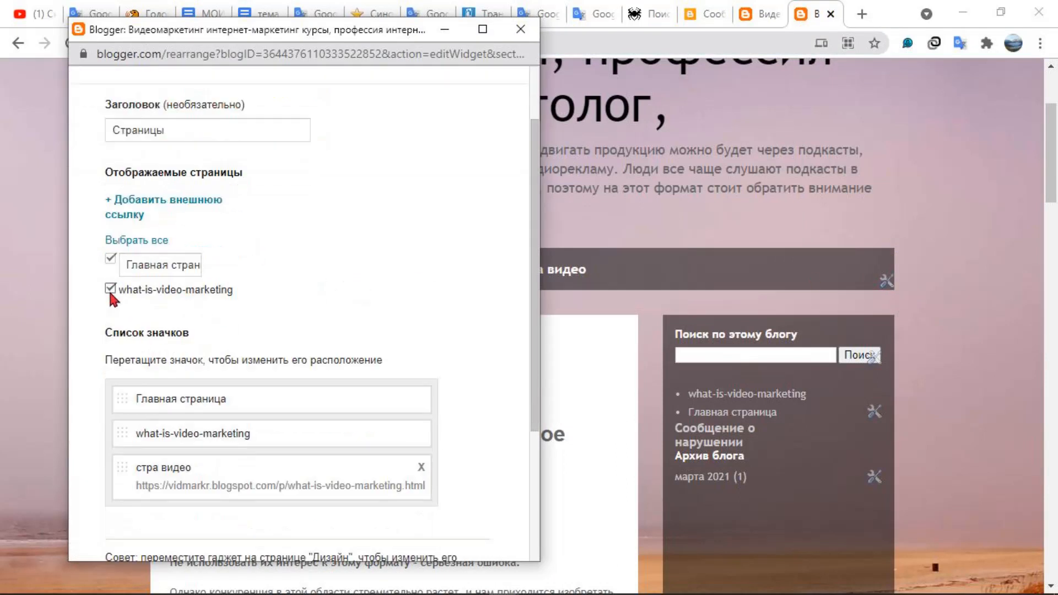
pyautogui.click(166, 200)
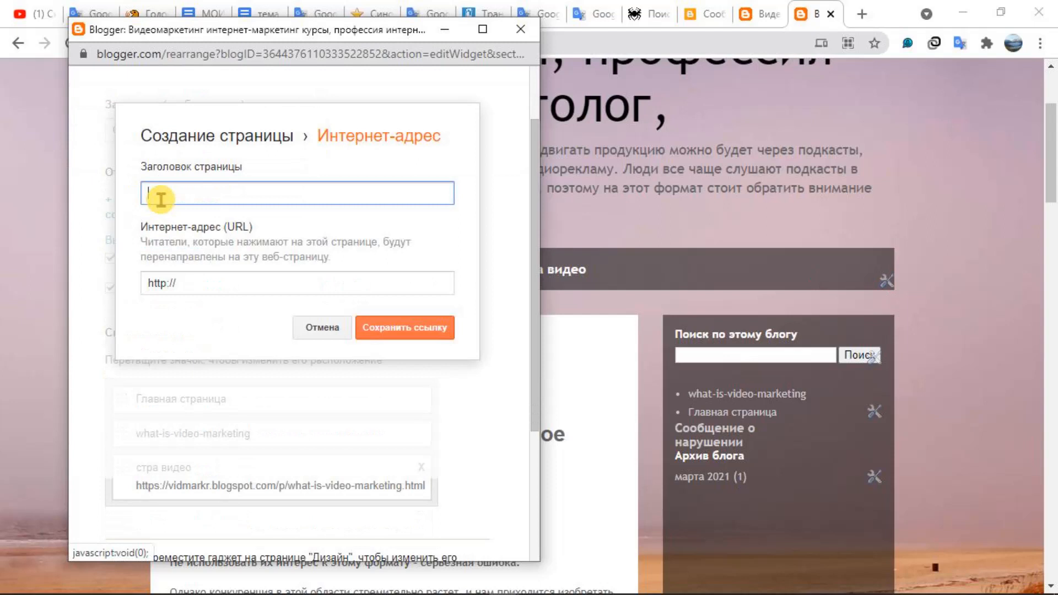
pyautogui.moveTo(199, 287); pyautogui.dragTo(144, 287)
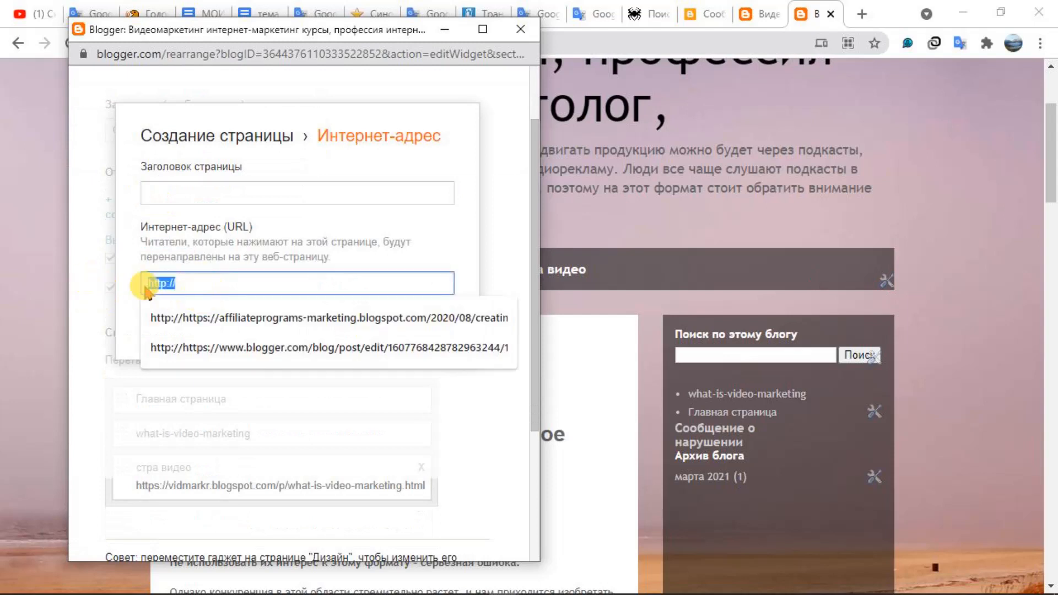
pyautogui.rightClick(160, 281)
pyautogui.click(253, 338)
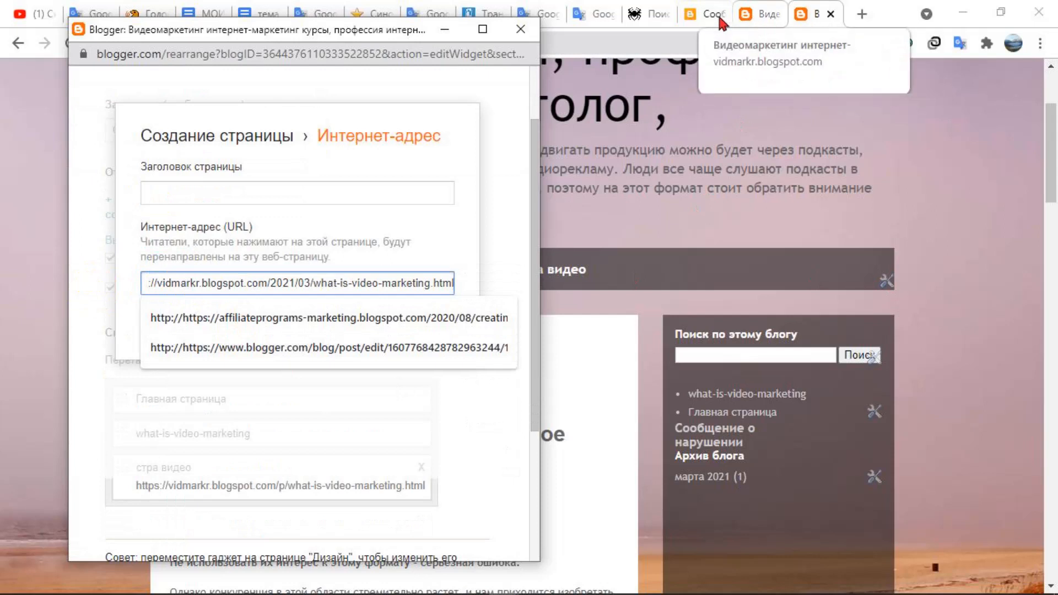
# Return to the post editor and copy the post title "Маркетинг через видео"
pyautogui.click(693, 18)
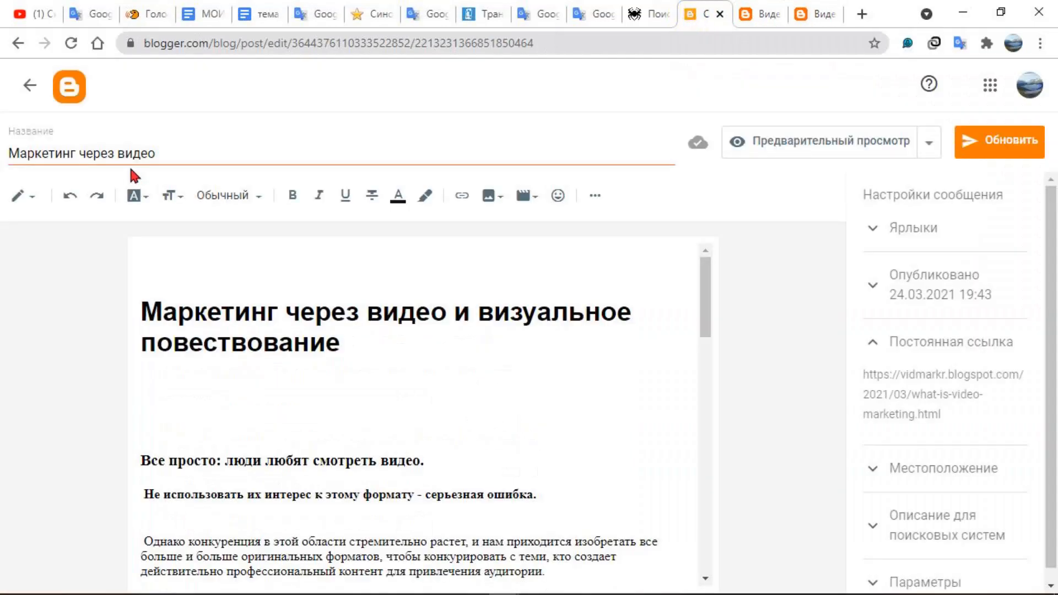
pyautogui.moveTo(161, 150); pyautogui.dragTo(2, 149)
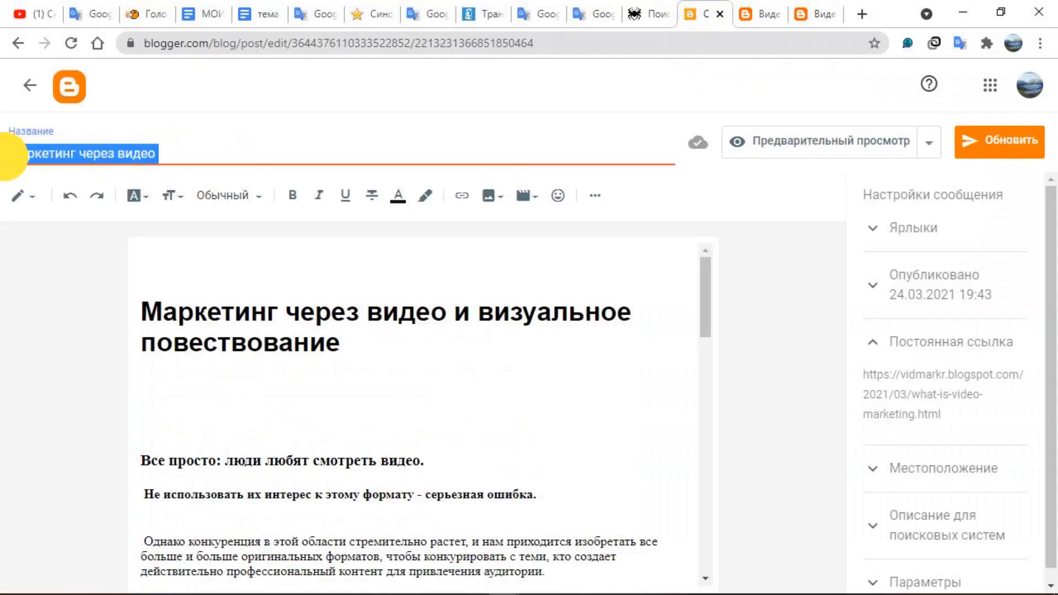
pyautogui.rightClick(55, 153)
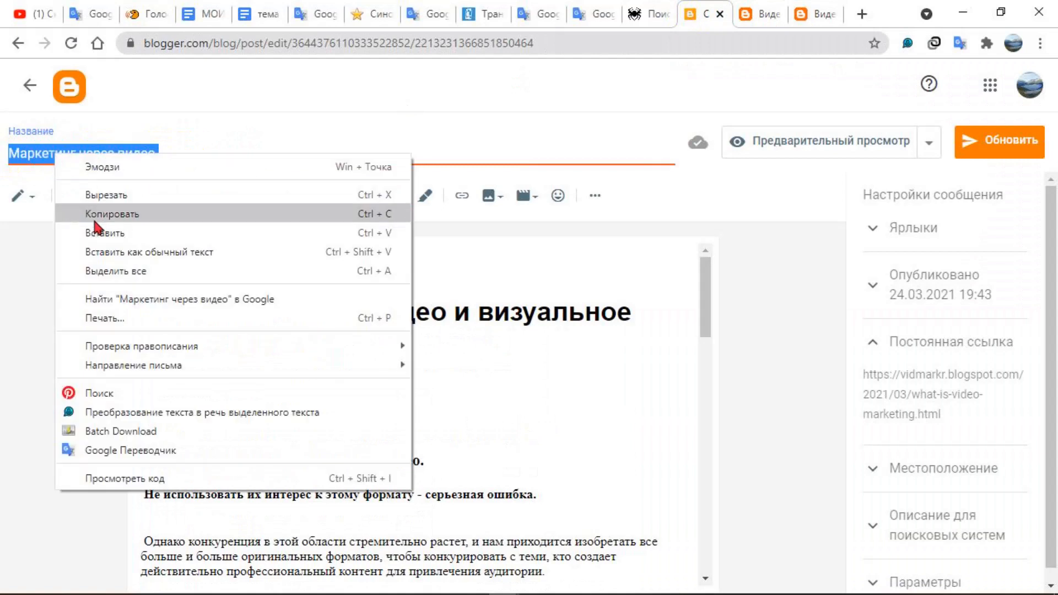
pyautogui.click(110, 214)
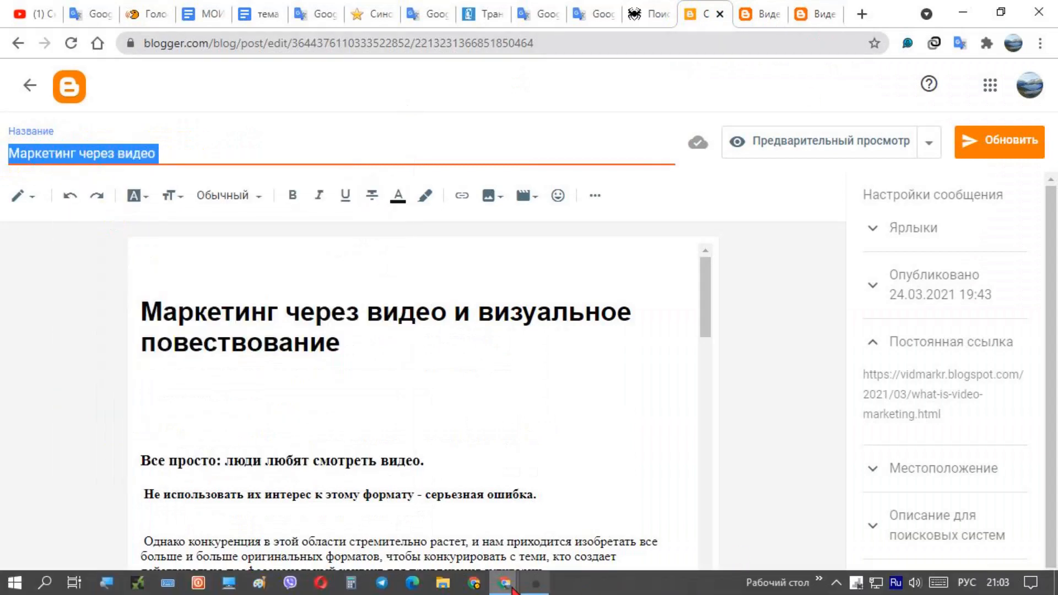
pyautogui.moveTo(513, 571)
pyautogui.click(530, 534)
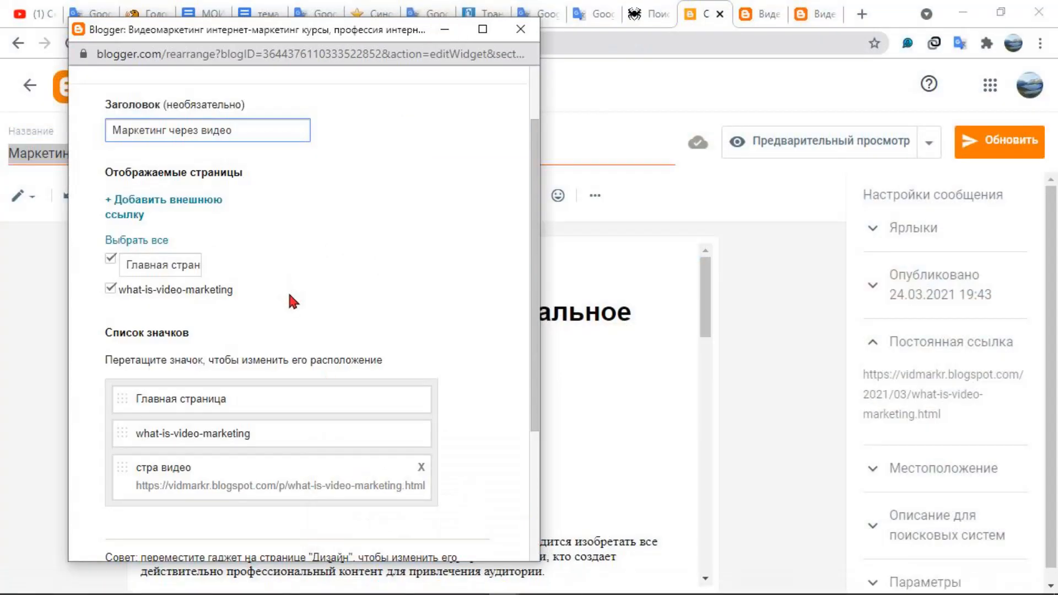
pyautogui.scroll(-4, 287, 290)
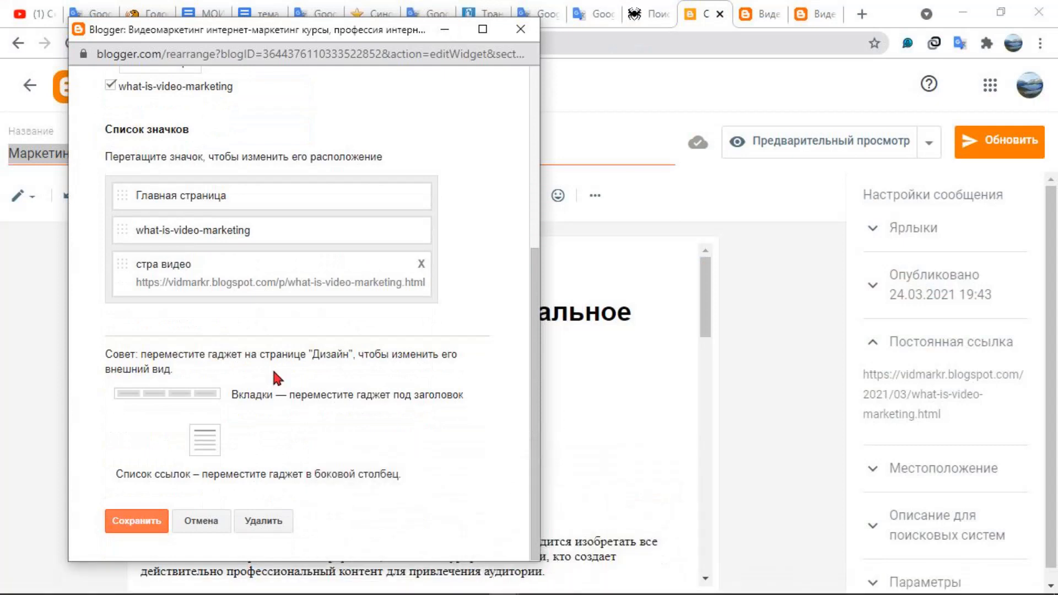
pyautogui.scroll(2, 274, 370)
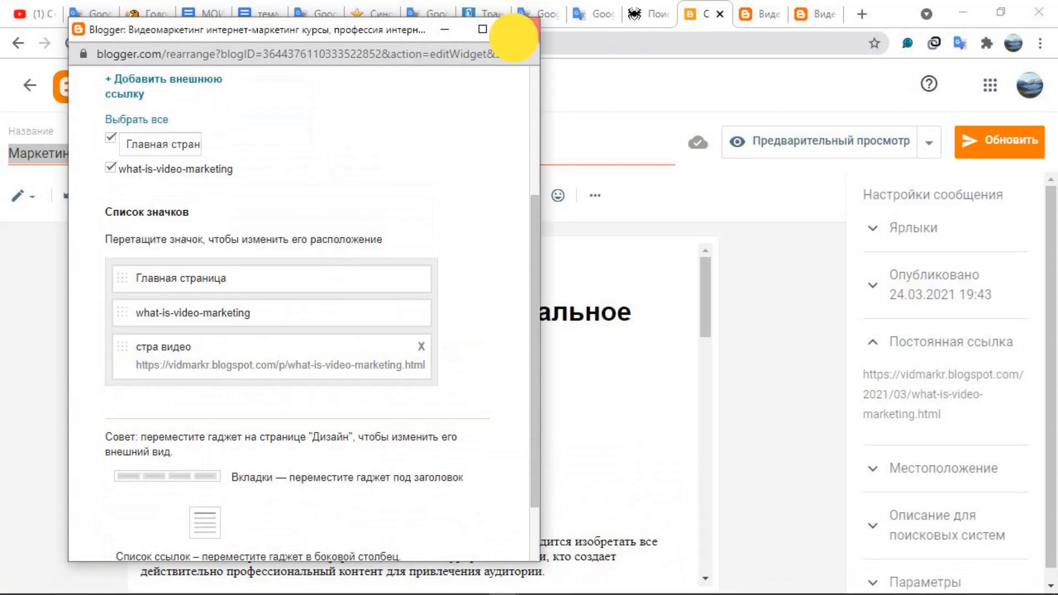
pyautogui.click(521, 28)
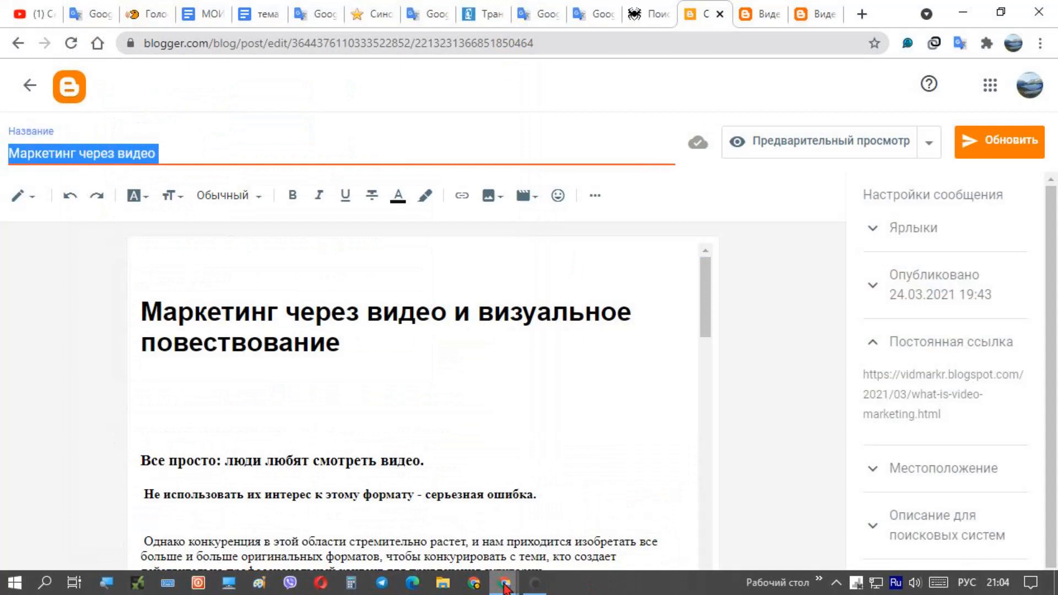
# Return to the unfinished external link, title it "Маркетинг через видео" and save the link
pyautogui.moveTo(505, 582)
pyautogui.click(571, 547)
pyautogui.rightClick(271, 195)
pyautogui.click(320, 318)
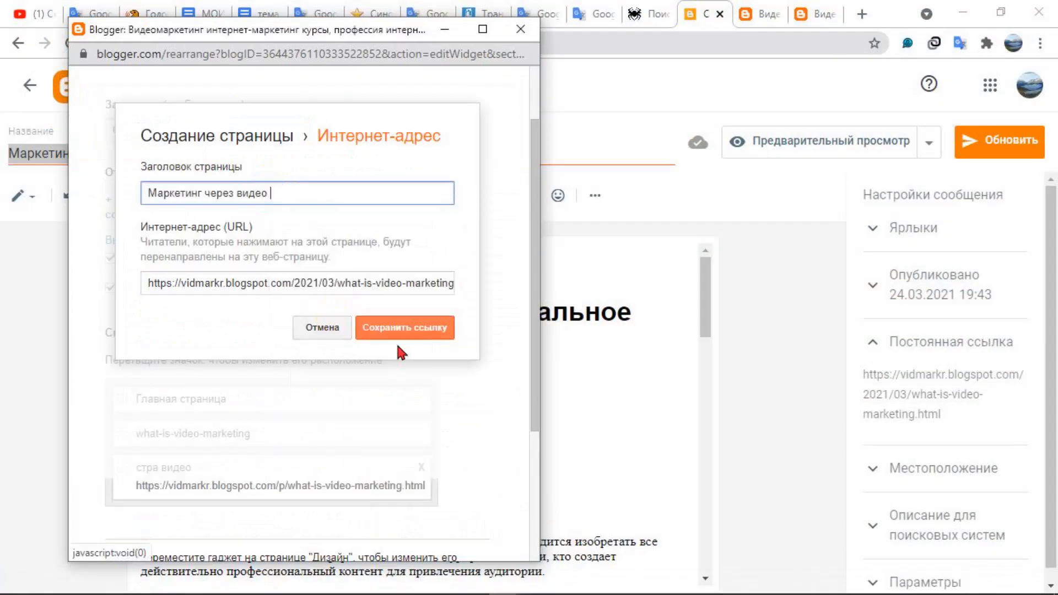
pyautogui.click(432, 330)
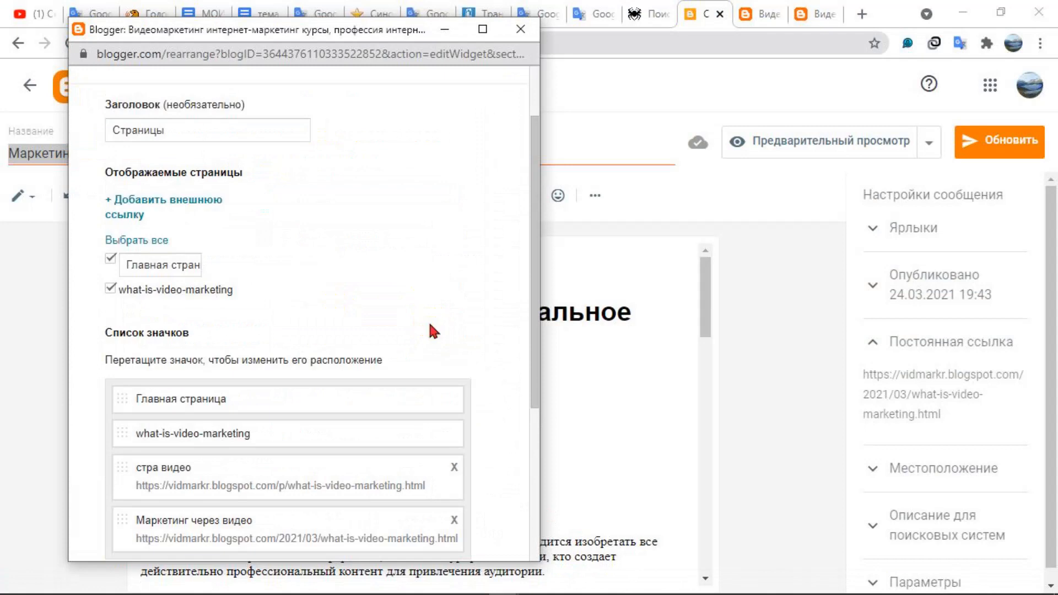
# Delete the "стра видео" link from the page list and save the gadget
pyautogui.scroll(-5, 295, 335)
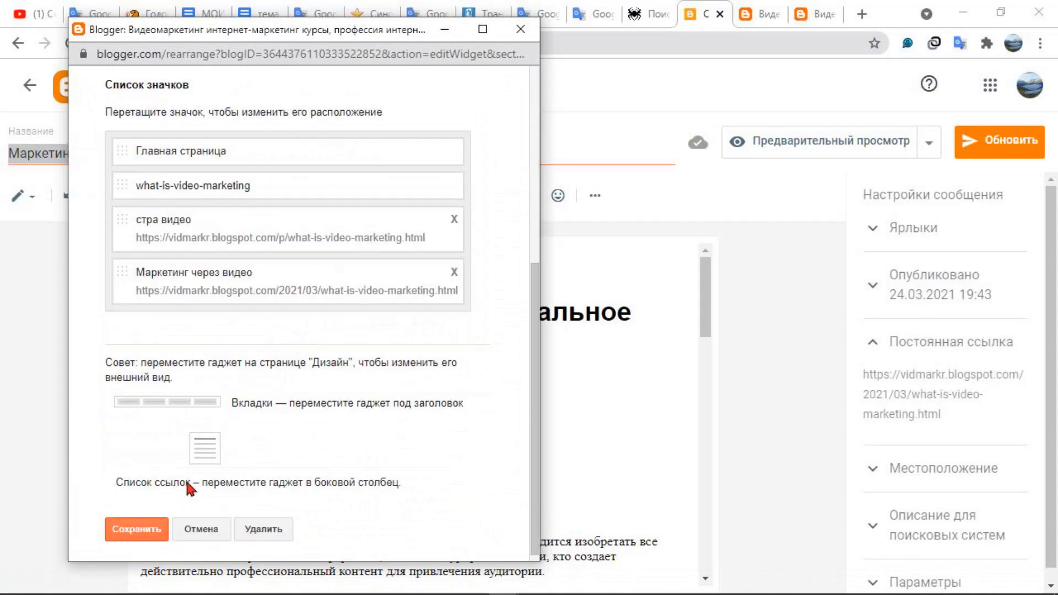
pyautogui.click(454, 221)
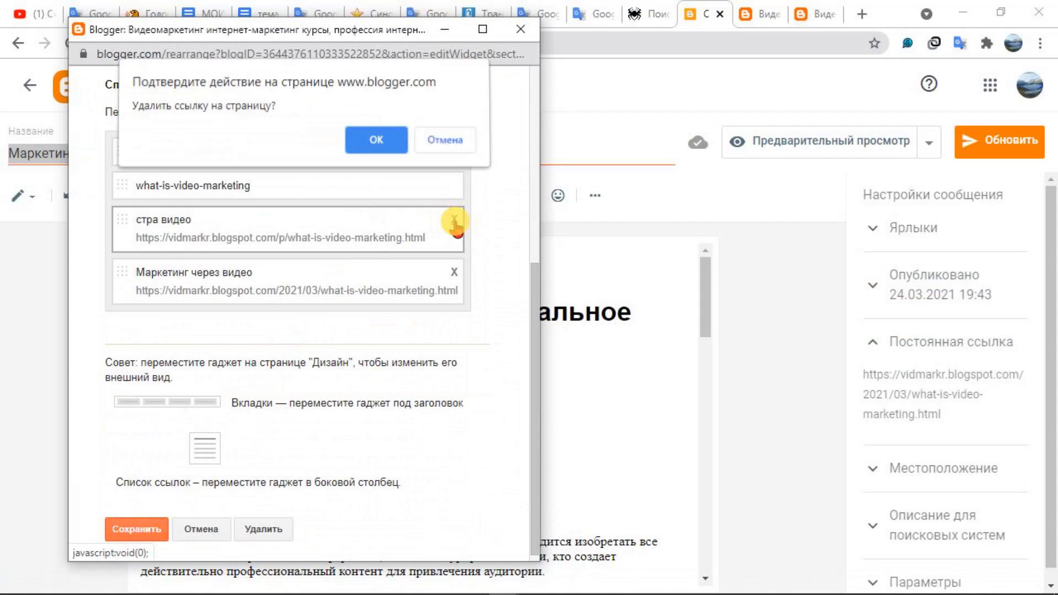
pyautogui.click(380, 144)
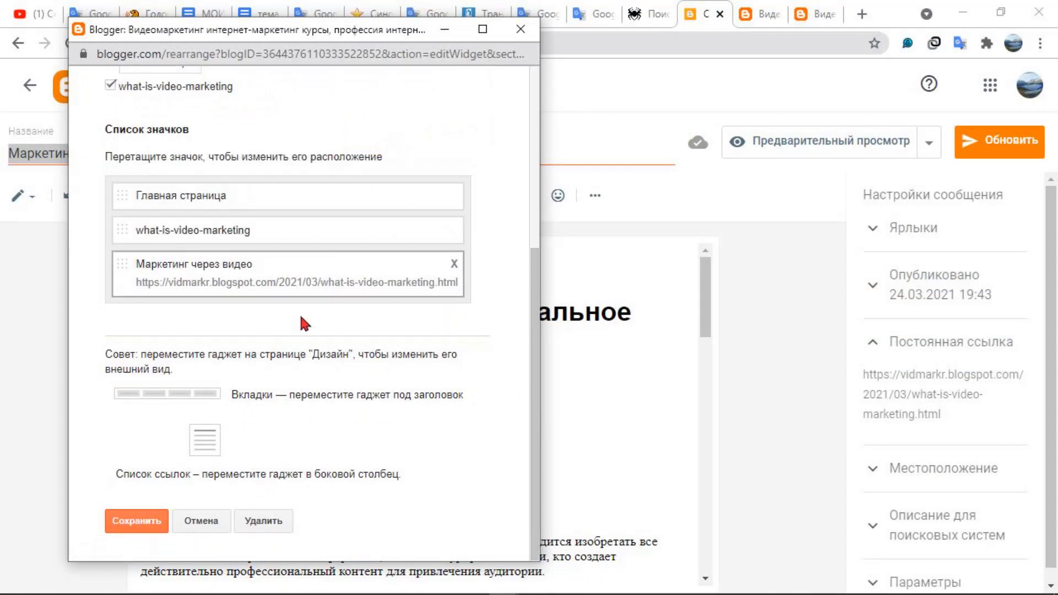
pyautogui.click(153, 522)
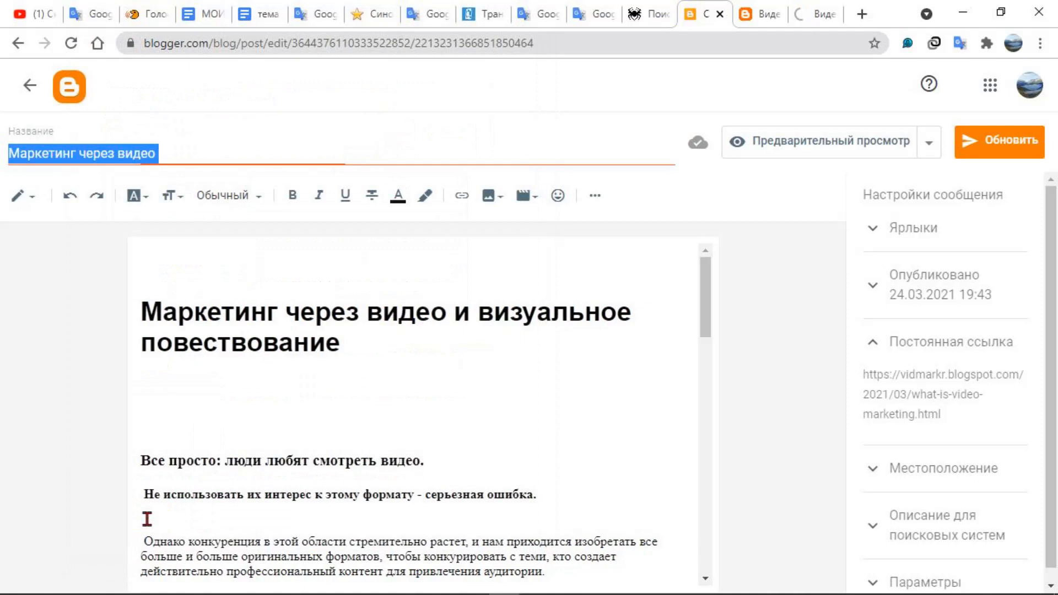
# Examine the blog's updated page tabs and open the "what-is-video-marketing" page
pyautogui.click(802, 11)
pyautogui.scroll(-3, 883, 318)
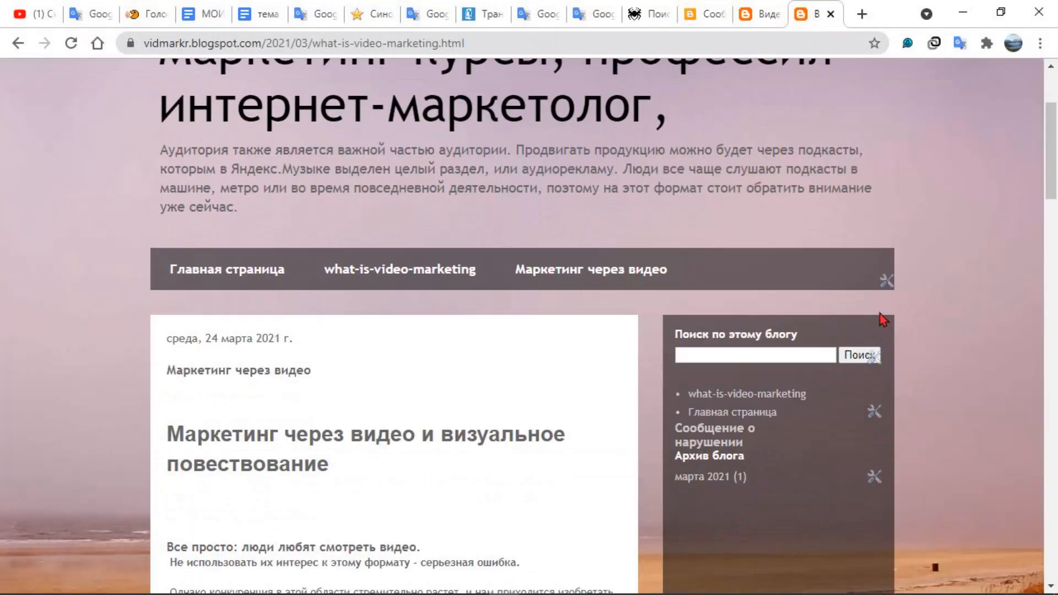
pyautogui.click(365, 272)
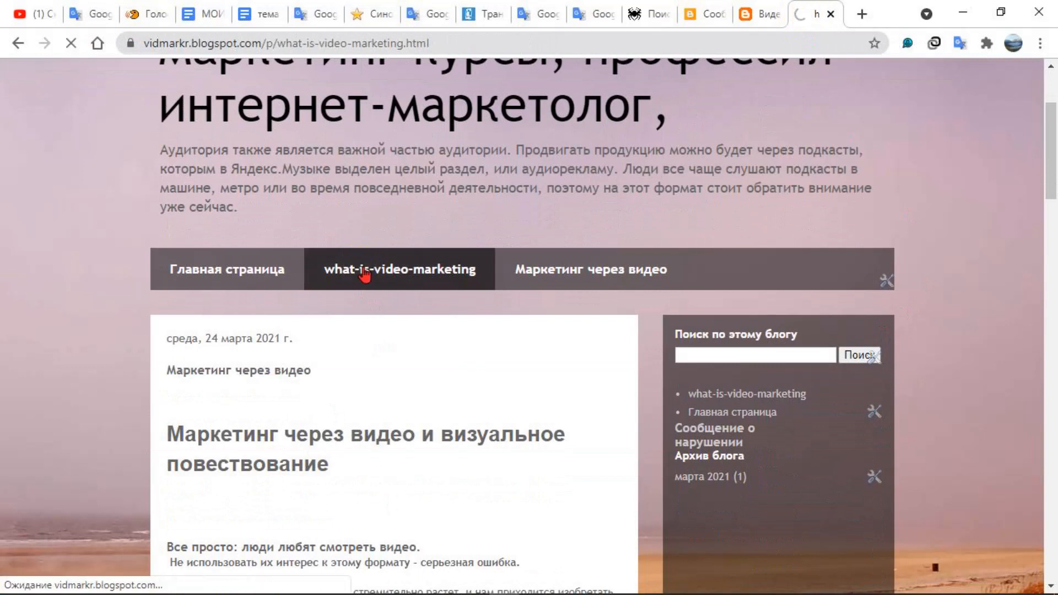
pyautogui.scroll(-5, 380, 419)
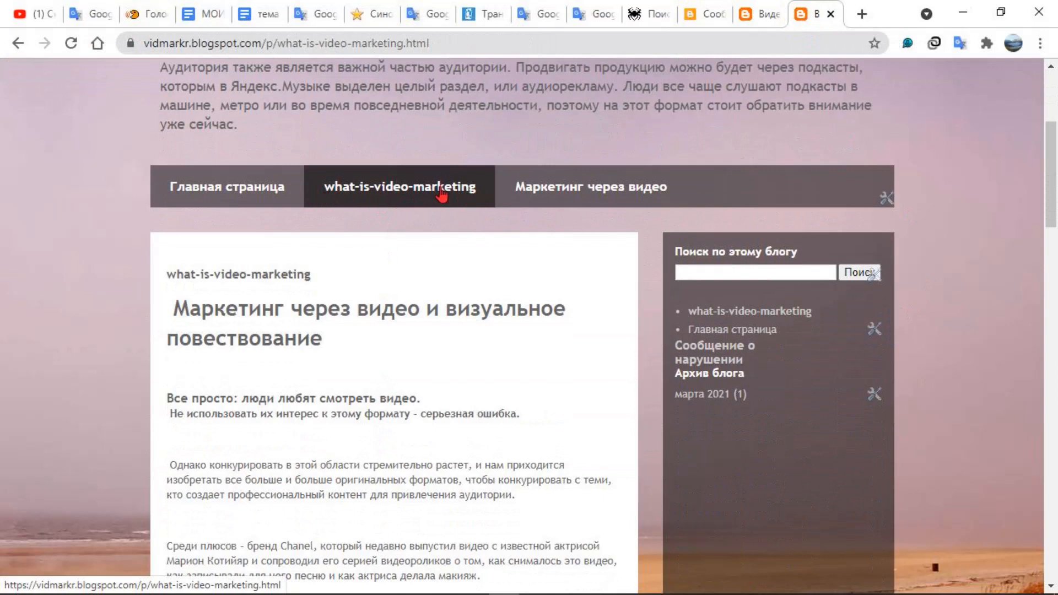
# Open the published page "what-is-video-marketing" for editing from the blog's page list and expand its search description
pyautogui.click(691, 15)
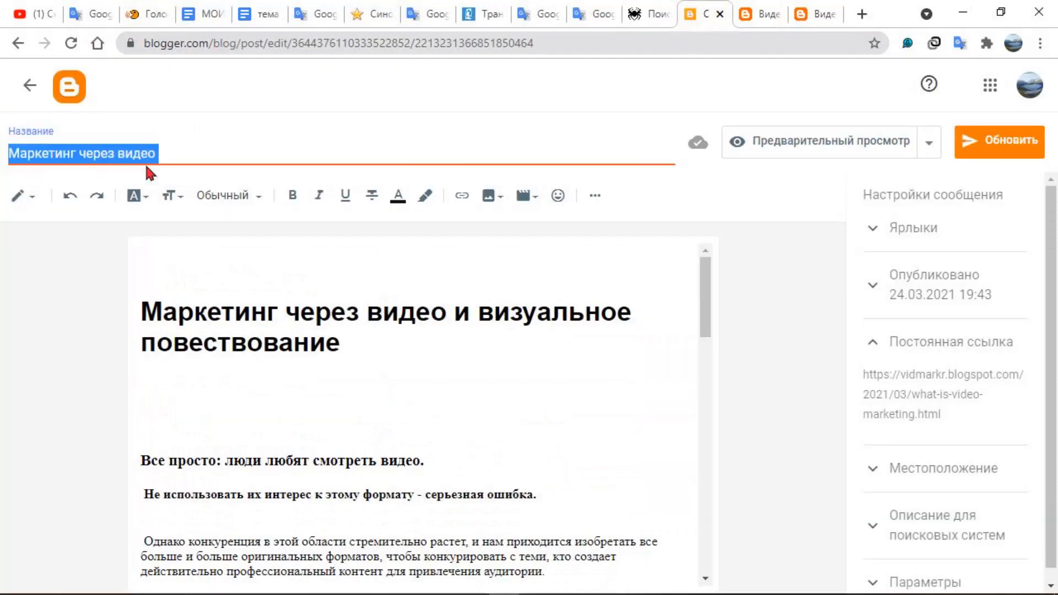
pyautogui.click(30, 85)
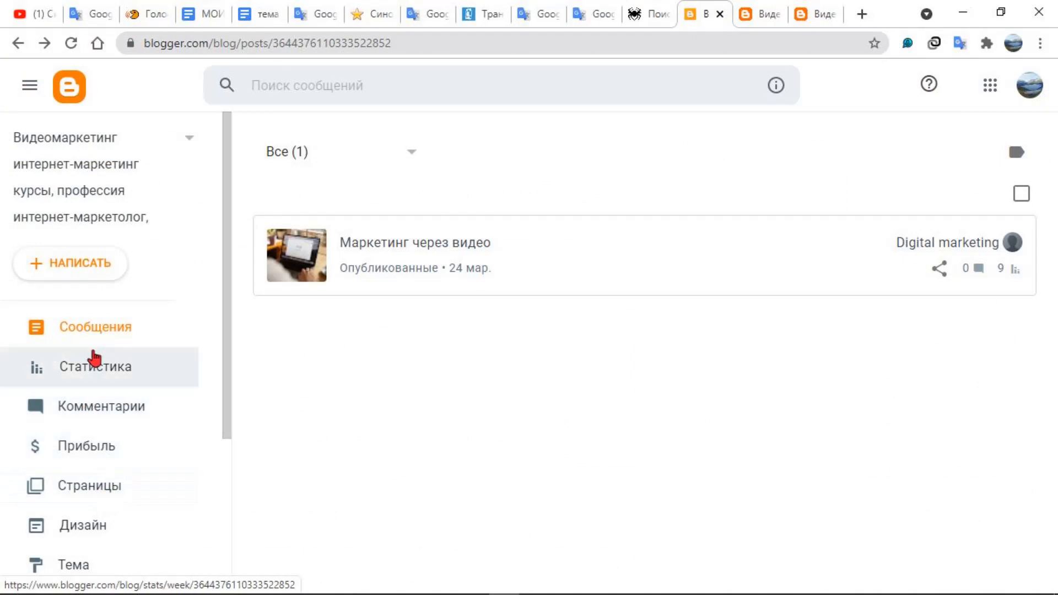
pyautogui.click(89, 492)
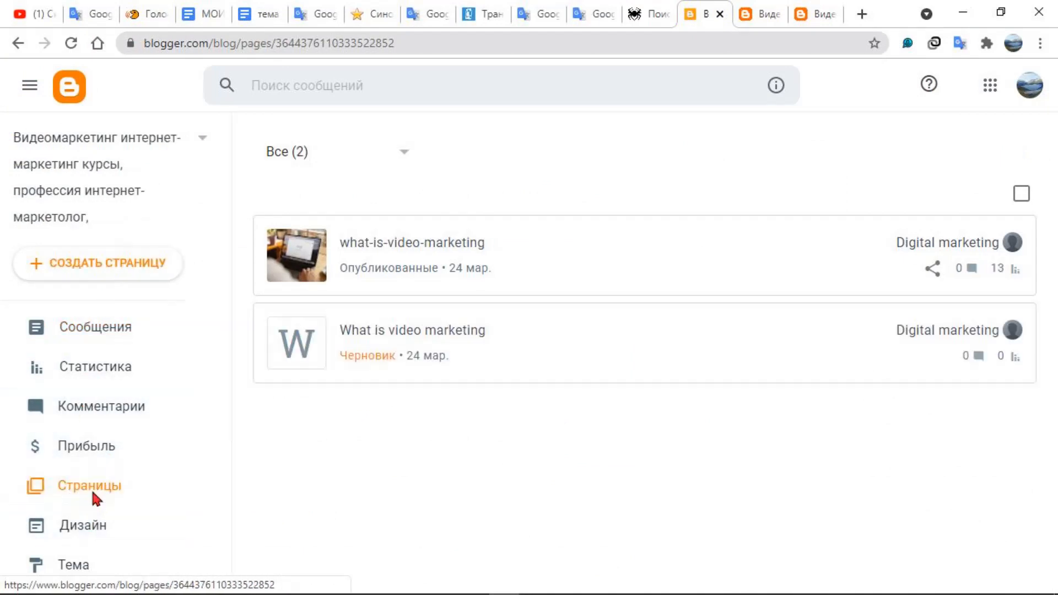
pyautogui.click(423, 246)
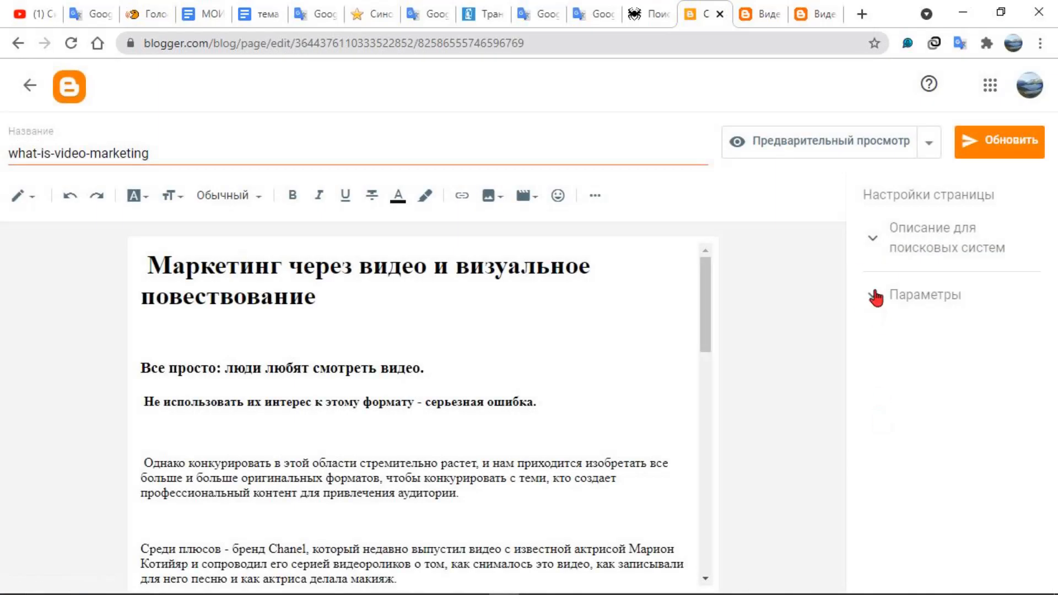
pyautogui.click(875, 297)
pyautogui.click(873, 238)
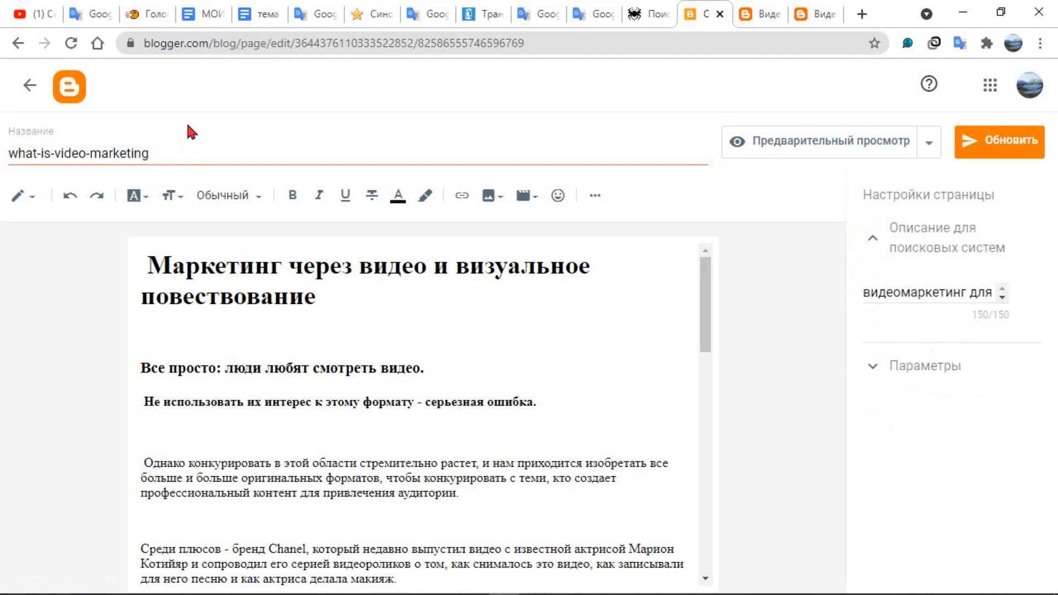
# Highlight the full title of the page being edited and return to the blog's page list
pyautogui.click(206, 147)
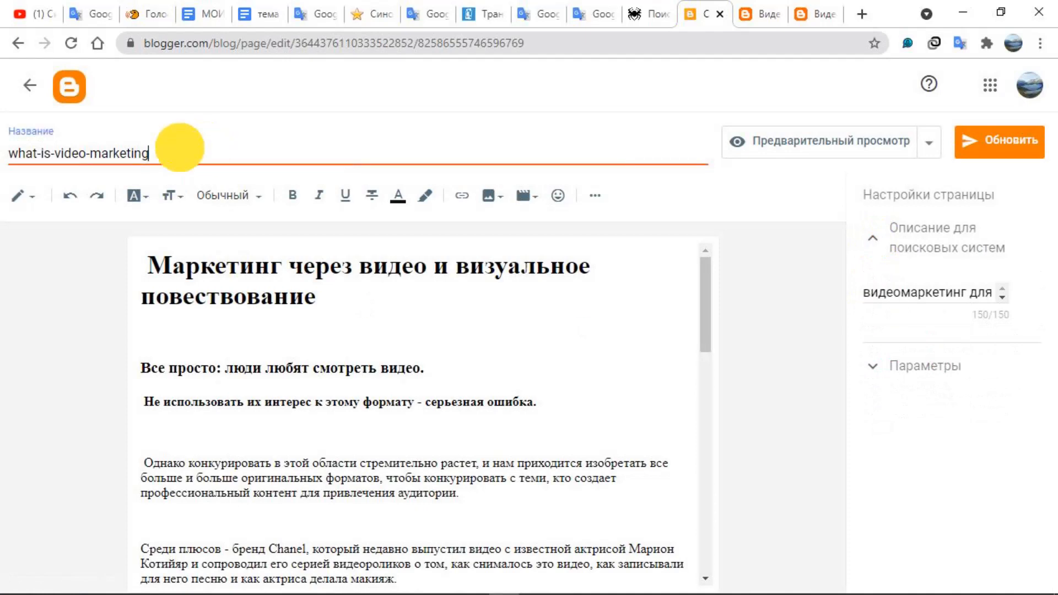
pyautogui.moveTo(177, 146); pyautogui.dragTo(7, 153)
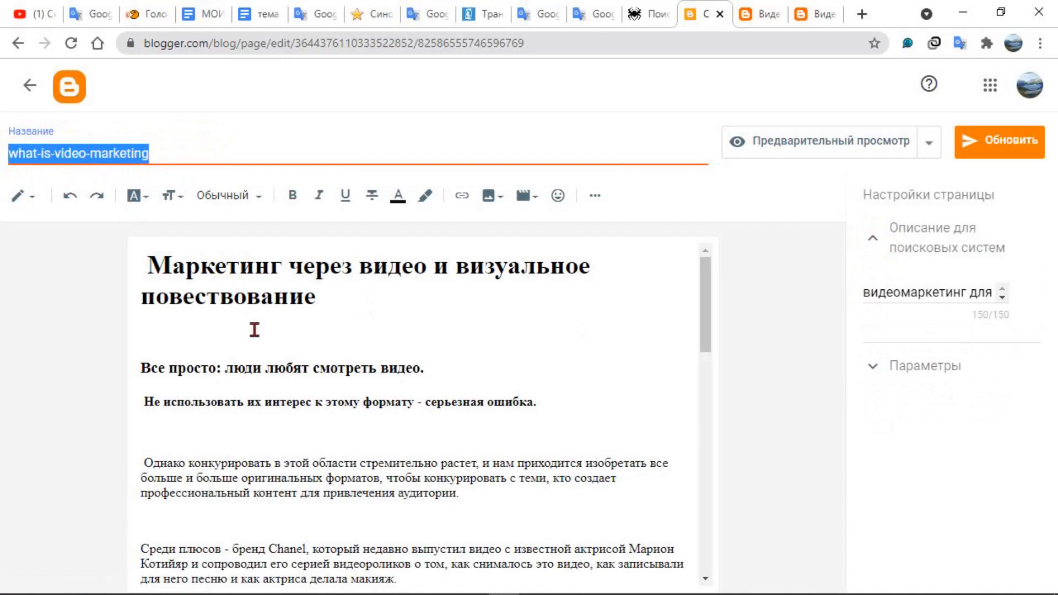
pyautogui.click(30, 85)
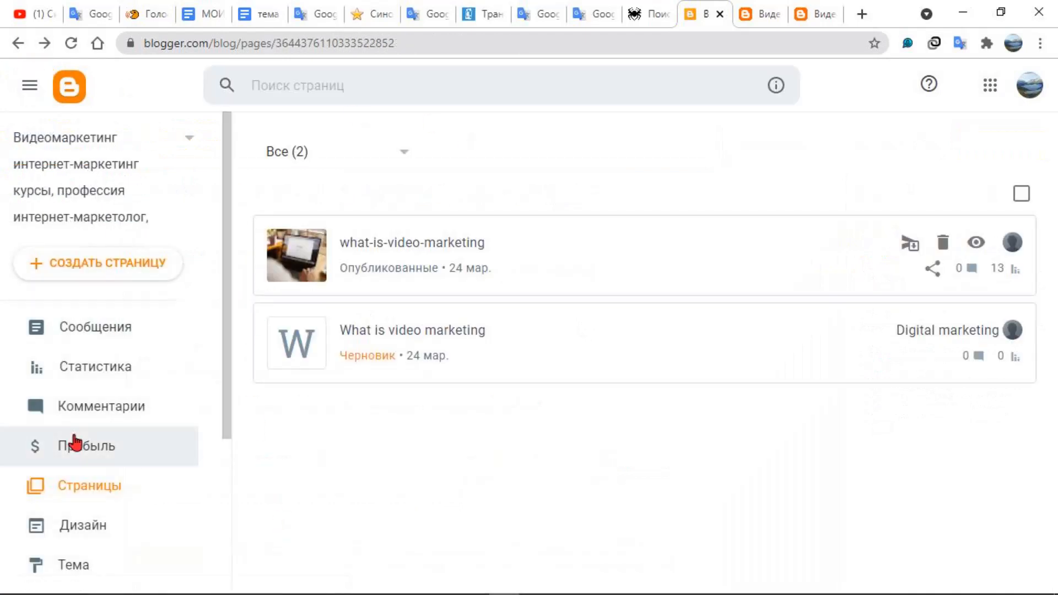
# Open the published post "Маркетинг через видео" for editing from the blog's posts and expand its search description
pyautogui.click(118, 333)
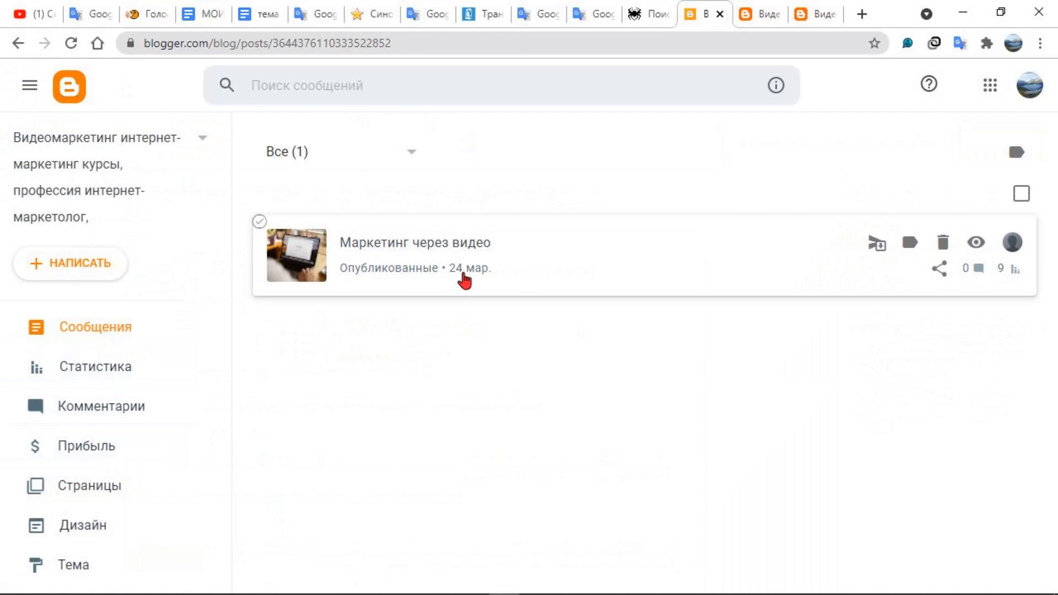
pyautogui.click(438, 246)
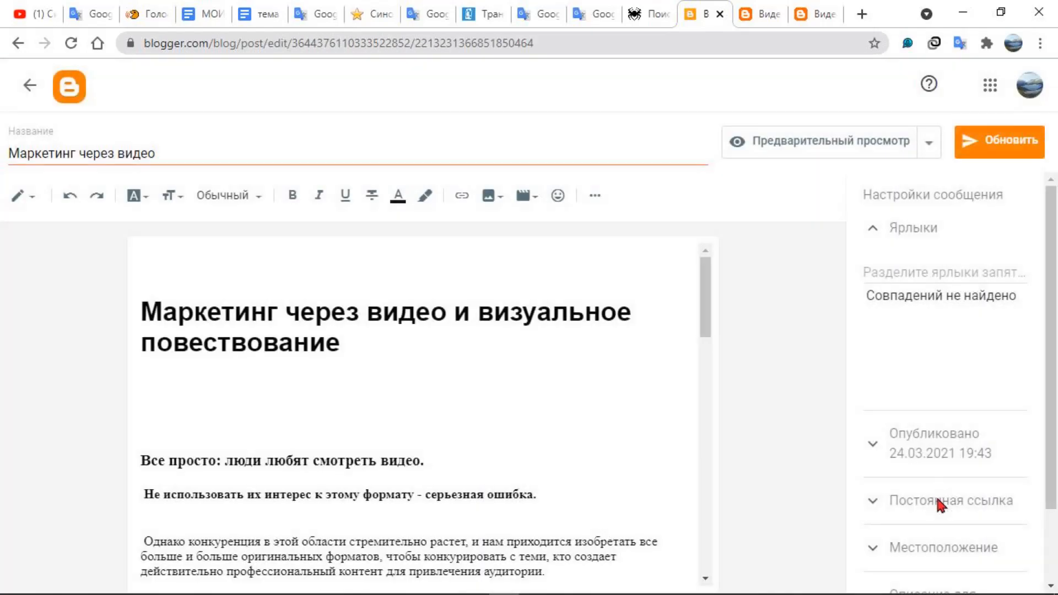
pyautogui.scroll(-2, 937, 501)
pyautogui.click(893, 521)
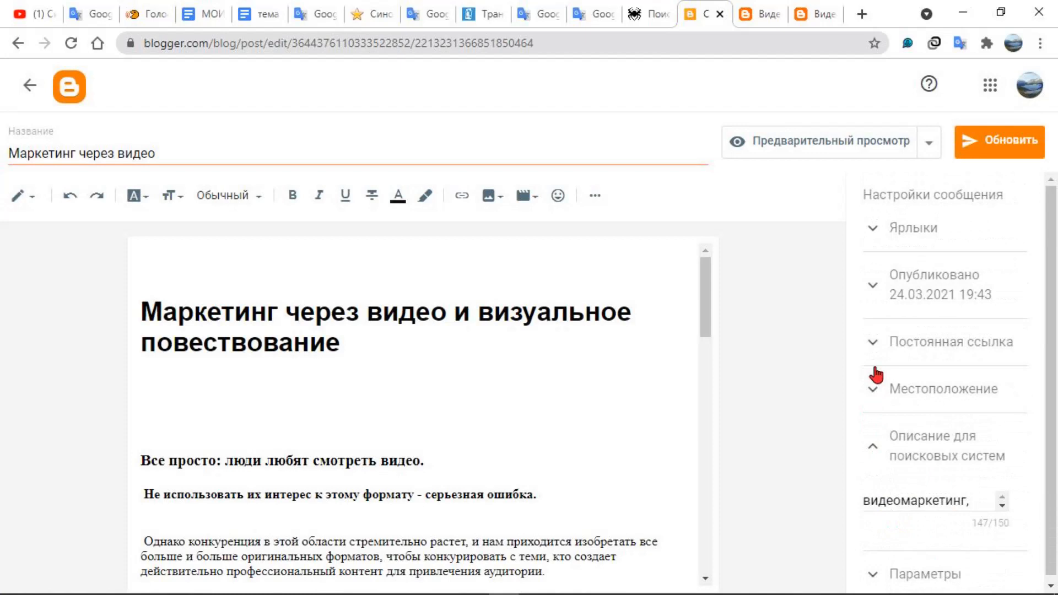
# Collapse the post's search description, expand its permalink settings and highlight the whole permalink address
pyautogui.click(874, 447)
pyautogui.click(875, 447)
pyautogui.click(873, 342)
pyautogui.moveTo(956, 421); pyautogui.dragTo(851, 425)
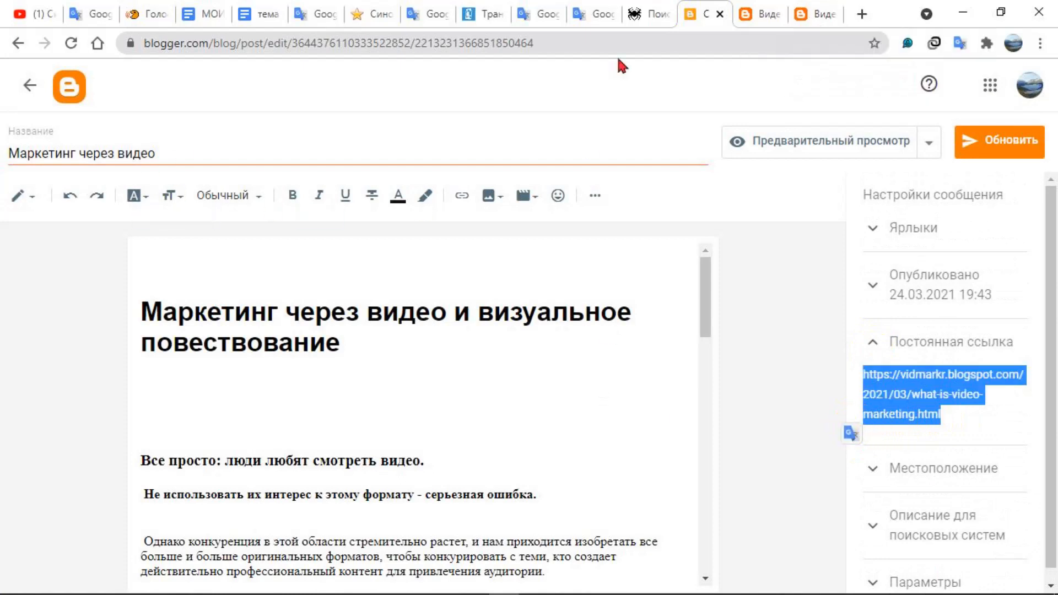
# On the live blog, check the "Маркетинг через видео" and "what-is-video-marketing" navigation links by switching between them
pyautogui.click(794, 15)
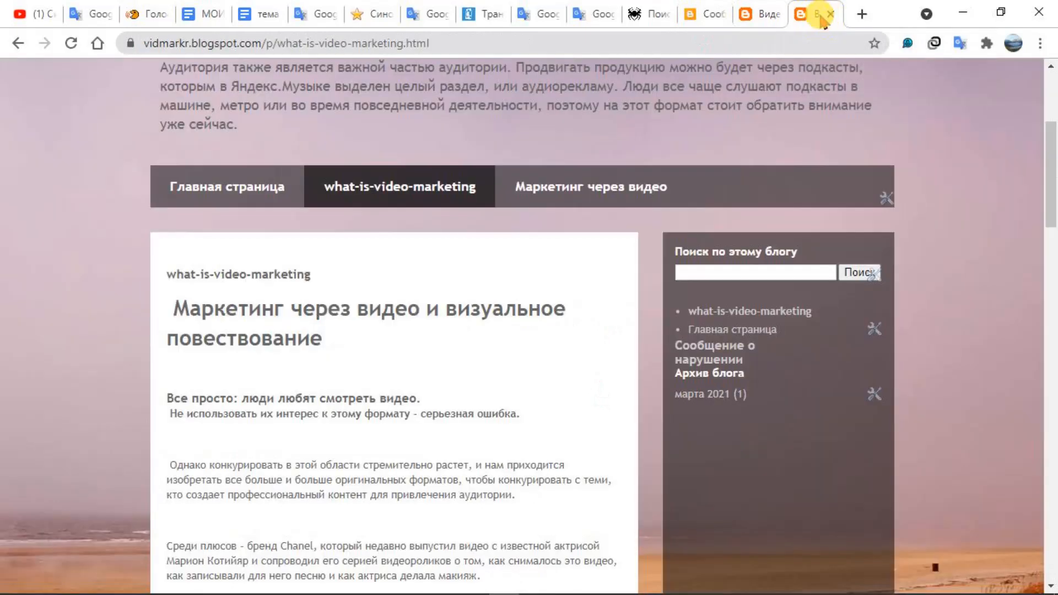
pyautogui.click(575, 190)
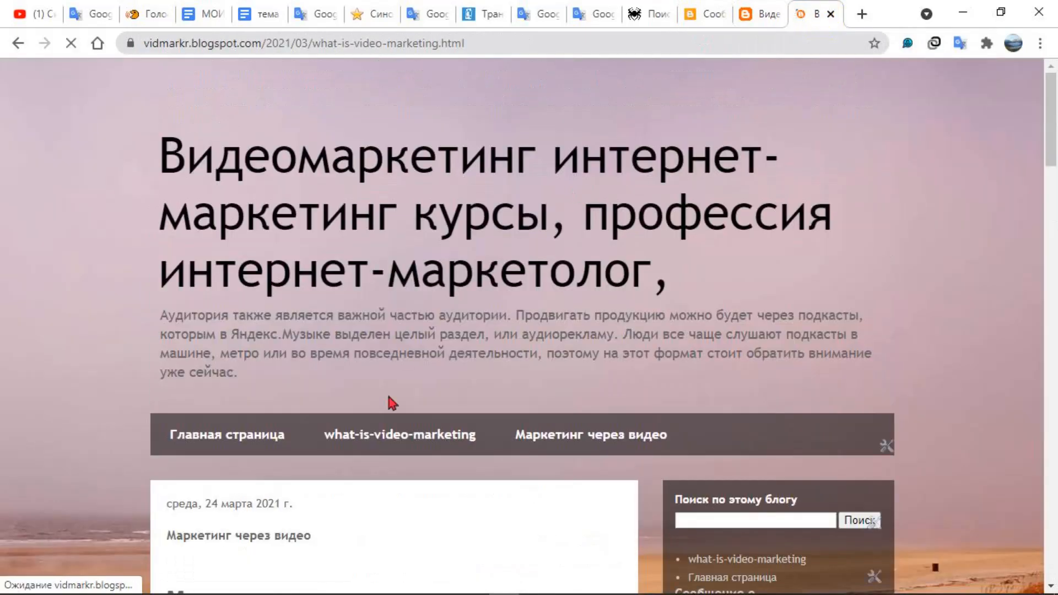
pyautogui.click(380, 437)
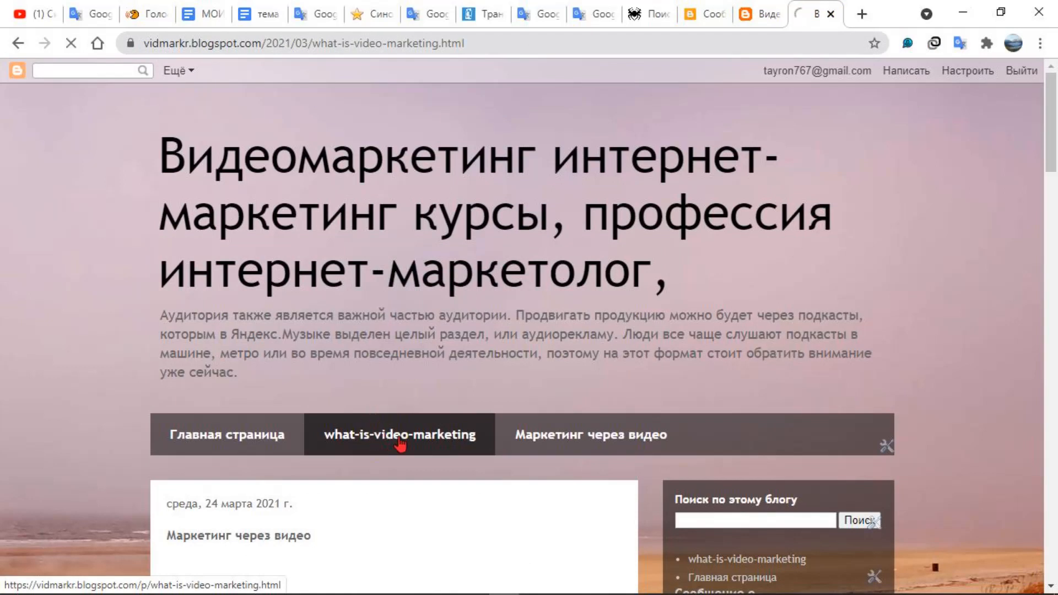
pyautogui.click(571, 435)
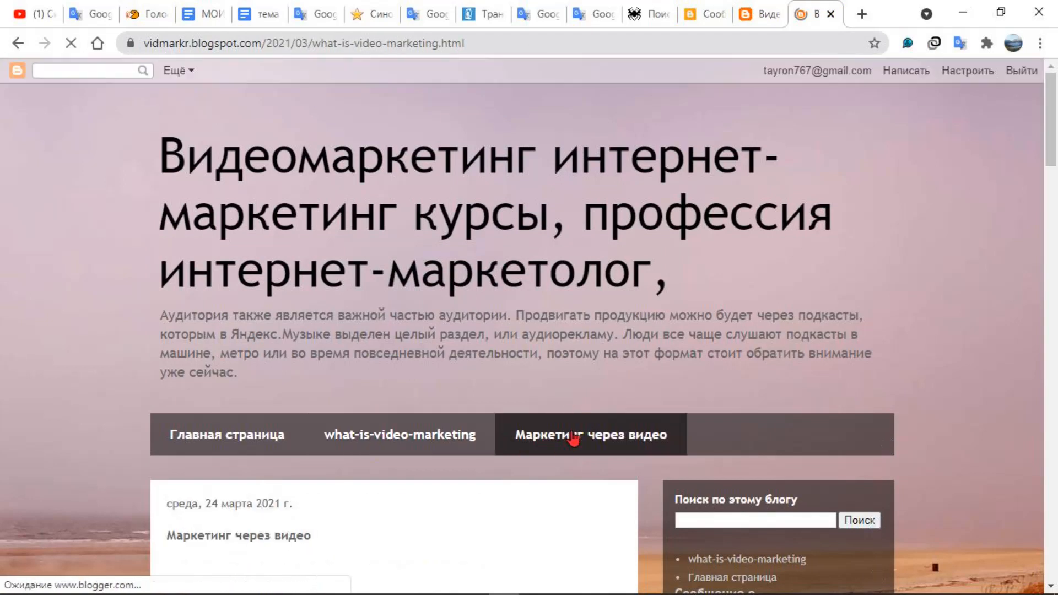